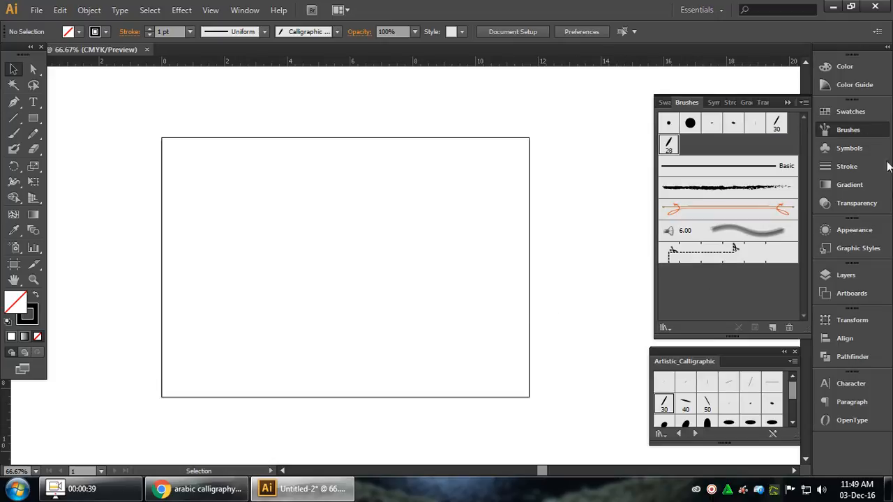
left_click(804, 103)
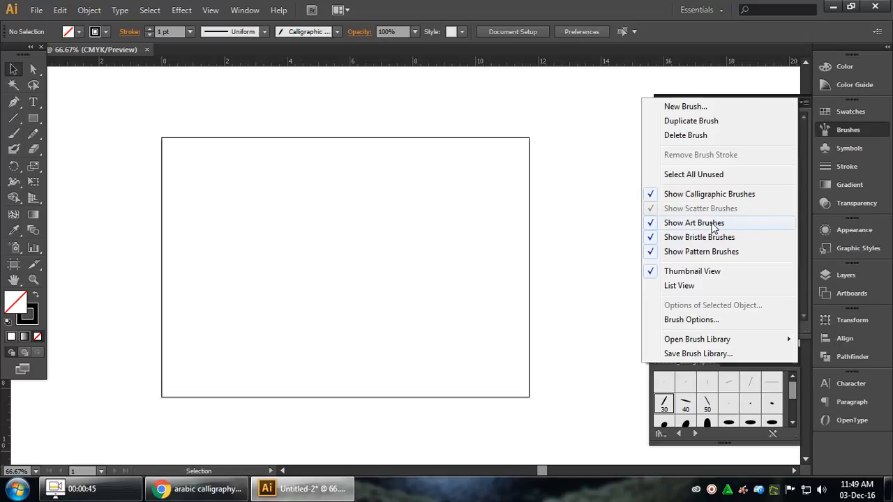
left_click(377, 275)
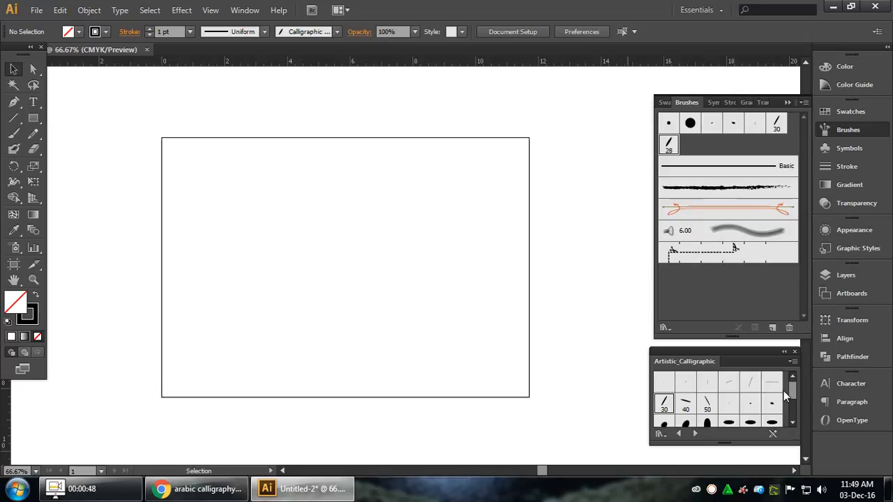
Step: Paint a wavy line about 11 in long across the middle of the artboard with the charcoal-like art brush
left_click(743, 193)
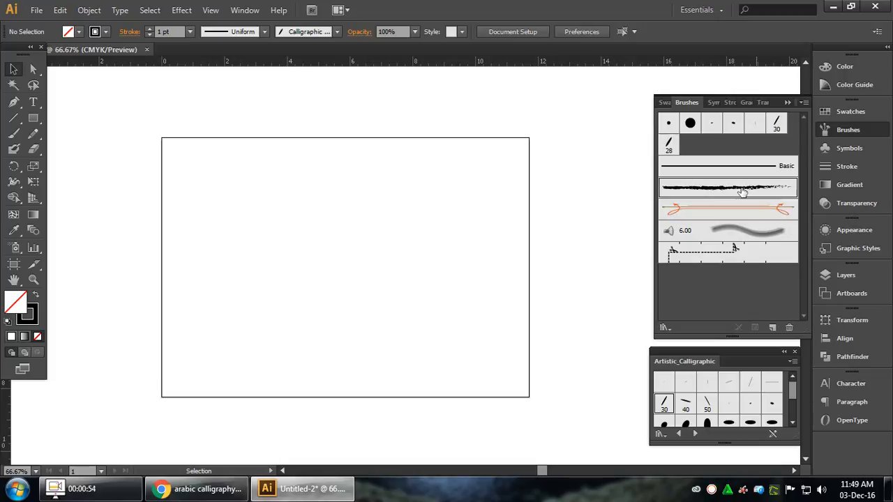
left_click(13, 134)
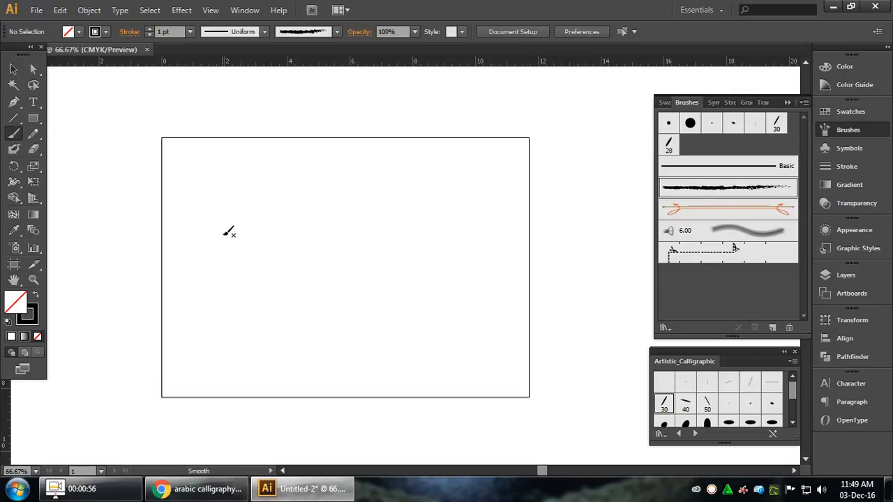
mouse_move(224, 235)
left_mouse_down()
mouse_move(256, 252)
mouse_move(574, 238)
left_mouse_up()
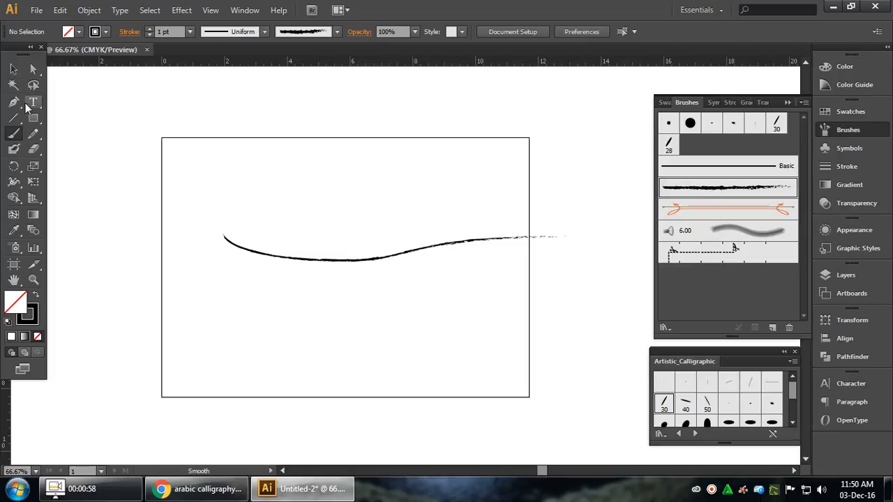
key("ctrl+space")
left_click_drag(178, 147, 588, 327)
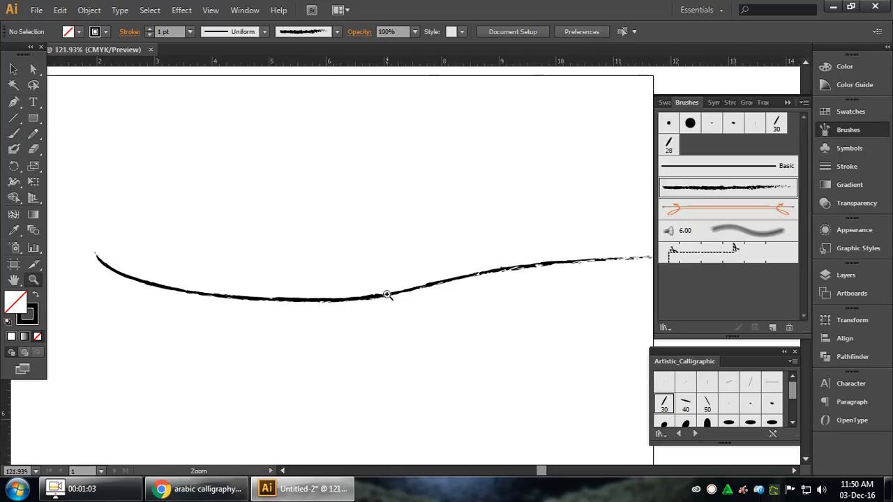
key("v")
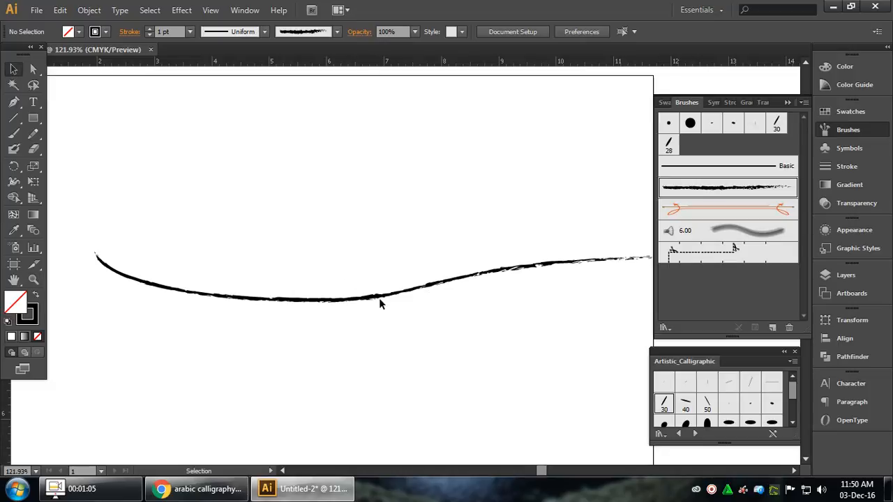
Step: Move the painted line up and to the left and set its stroke weight to 4 pt
mouse_move(498, 274)
left_mouse_down()
mouse_move(458, 225)
mouse_move(422, 205)
left_mouse_up()
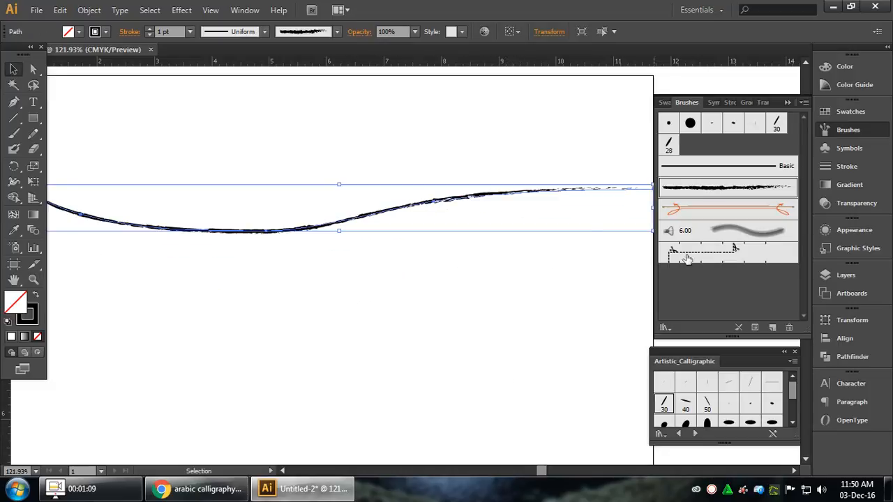
left_click(149, 29)
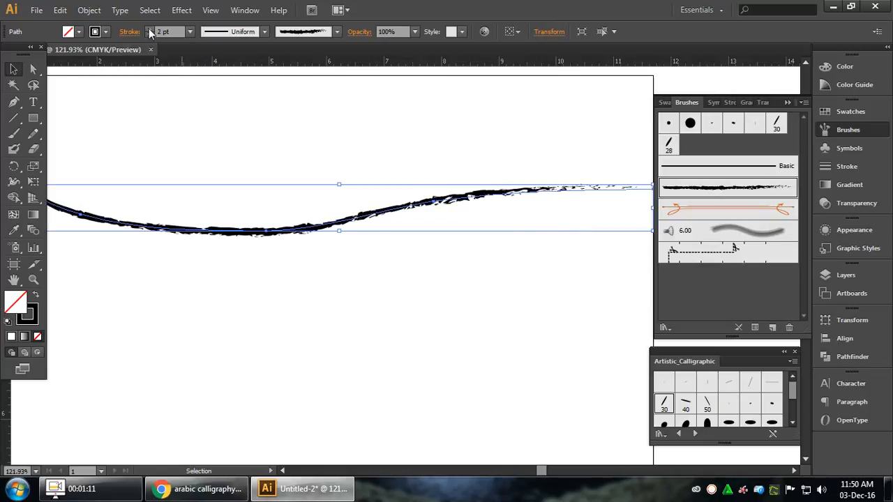
left_click(149, 29)
left_click(149, 29)
left_click(468, 347)
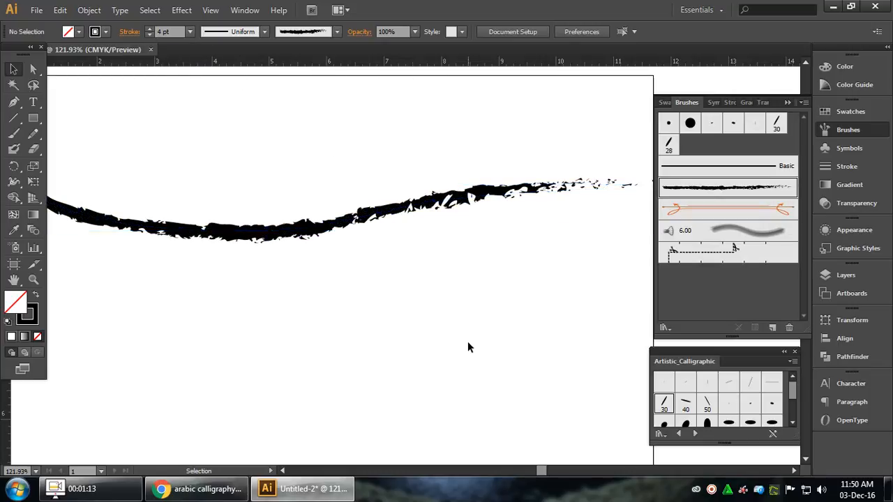
scroll(467, 347, "down", 2)
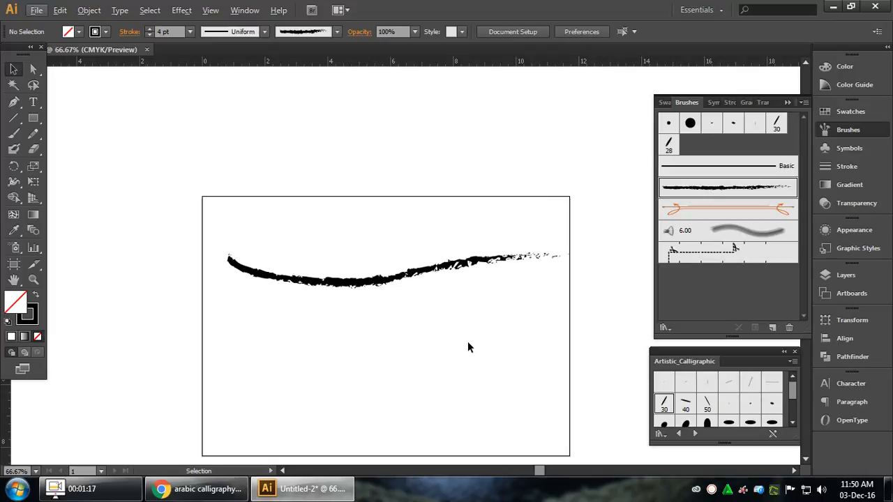
Step: Delete the painted charcoal line from the artboard
key("ctrl+a")
key("Delete")
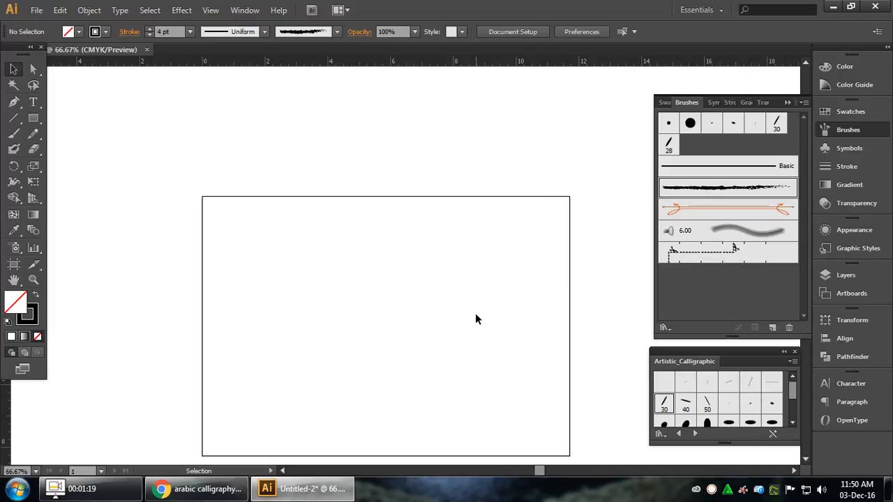
Step: Draw a five-pointed star about 2 in wide in the artboard's upper part and give it a black fill without stroke
left_click(32, 120)
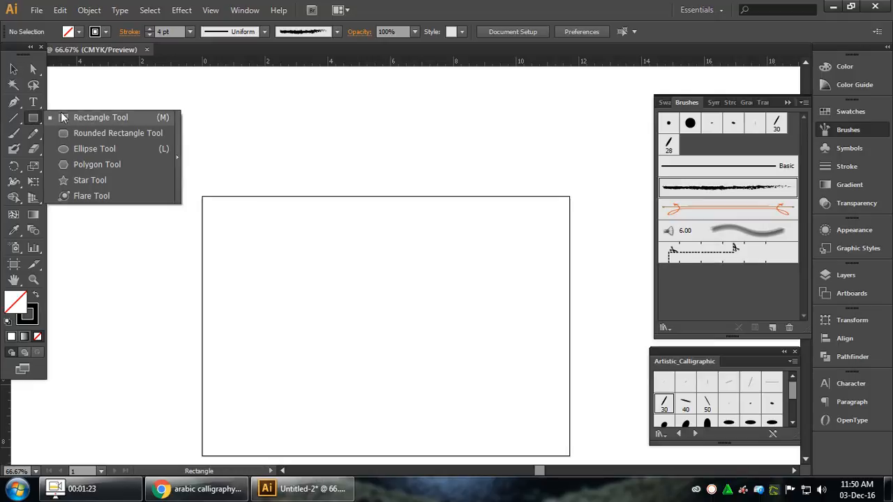
left_click(61, 117)
left_click(33, 118)
left_click(87, 182)
left_click_drag(351, 267, 369, 293)
left_click(14, 69)
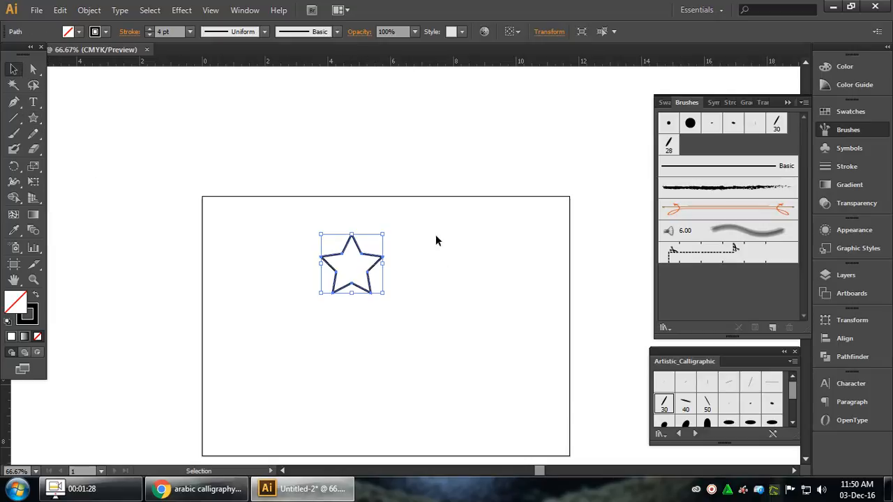
left_click(35, 295)
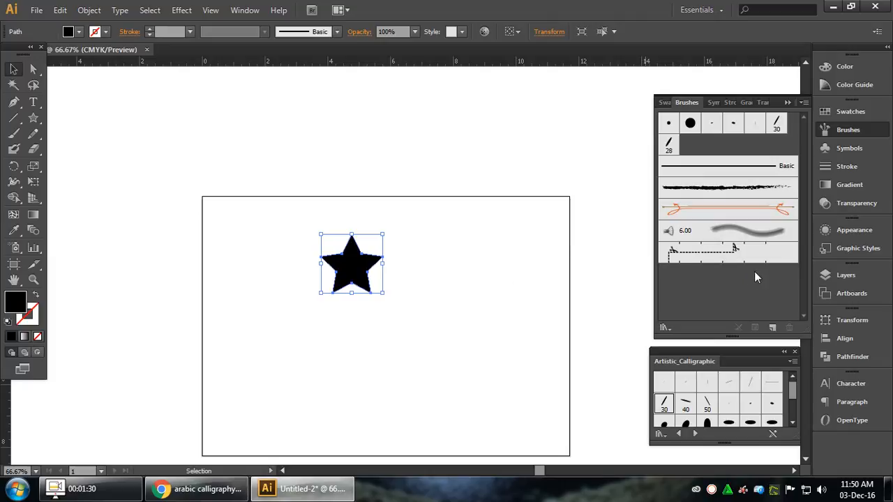
Step: Start a new art brush from the selected star, leaving its width Fixed
left_click(771, 327)
left_click(482, 271)
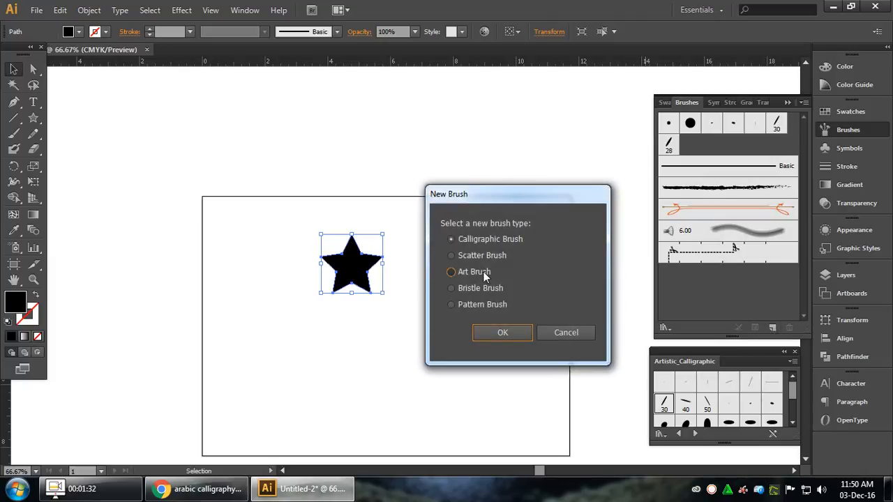
left_click(513, 332)
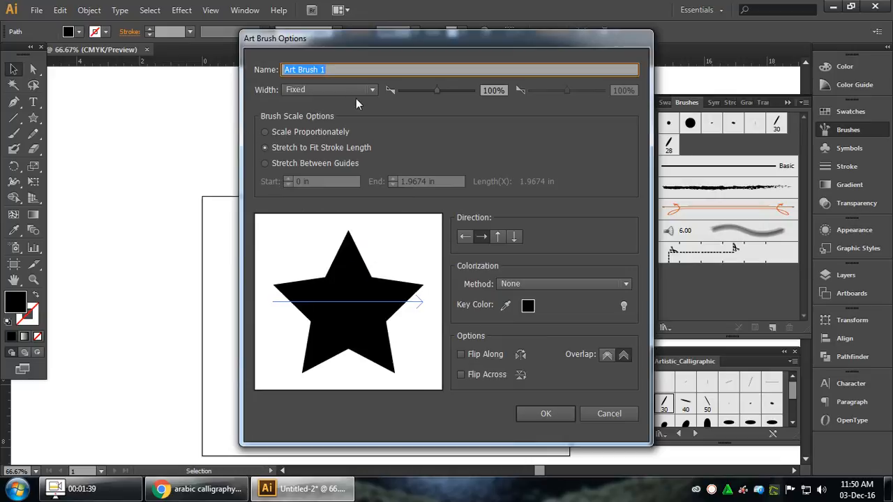
left_click(372, 90)
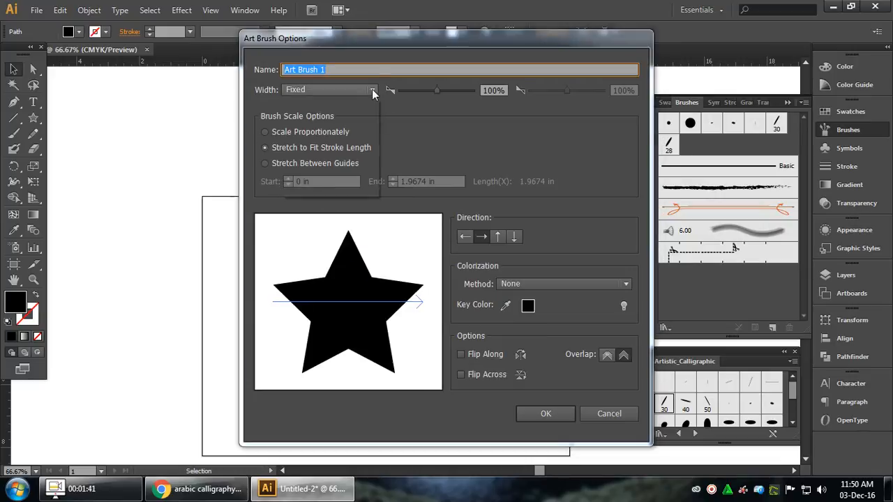
left_click(371, 89)
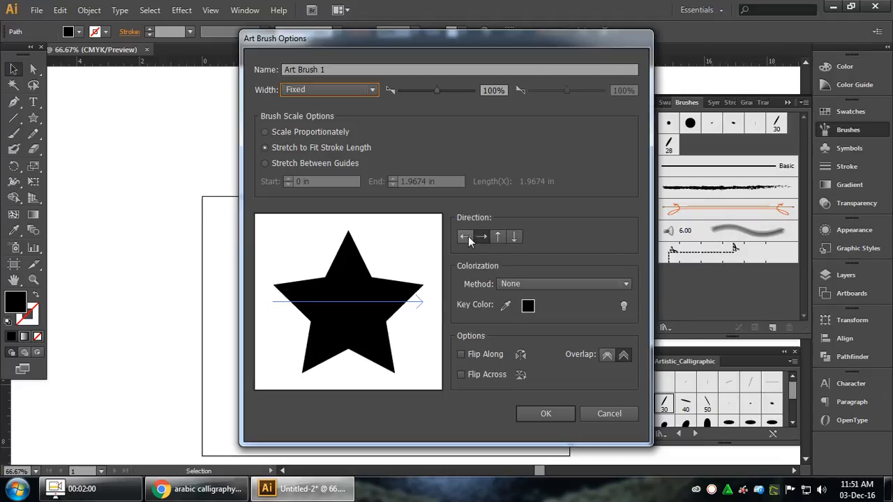
Step: Create the star brush with a left-to-right direction and the Stretch to Fit Stroke Length scale option
left_click(497, 238)
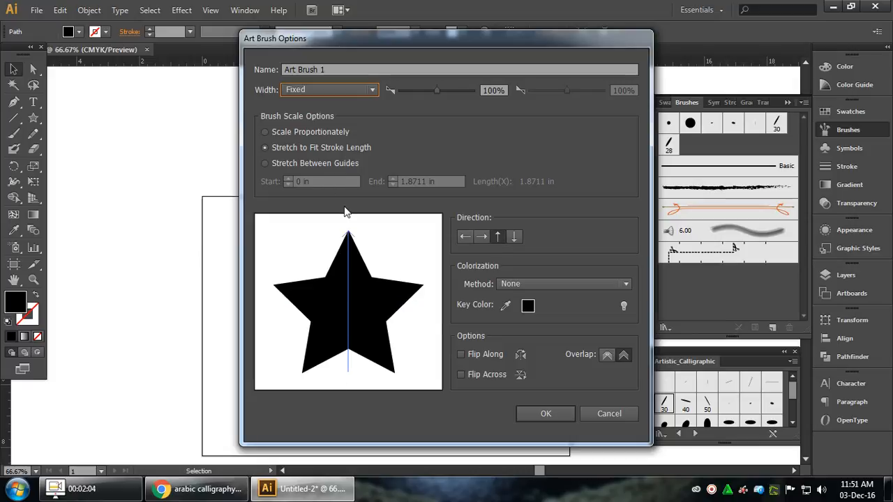
left_click(480, 237)
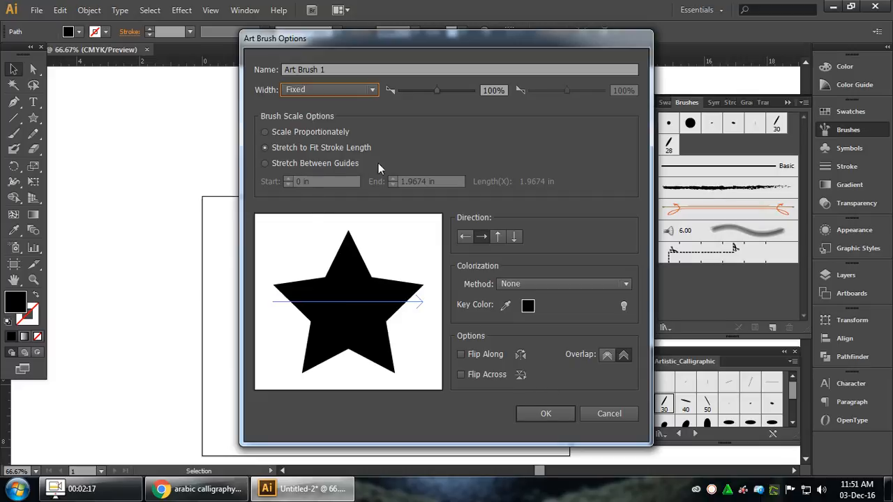
left_click(299, 163)
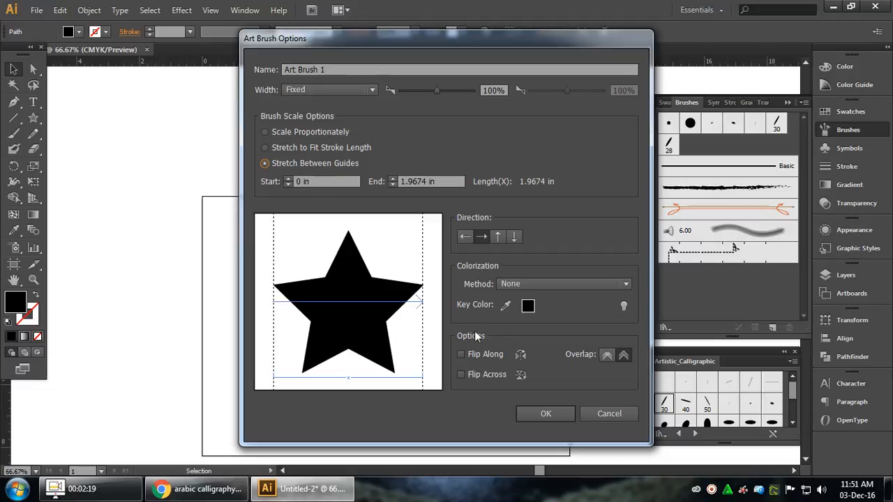
left_click(278, 148)
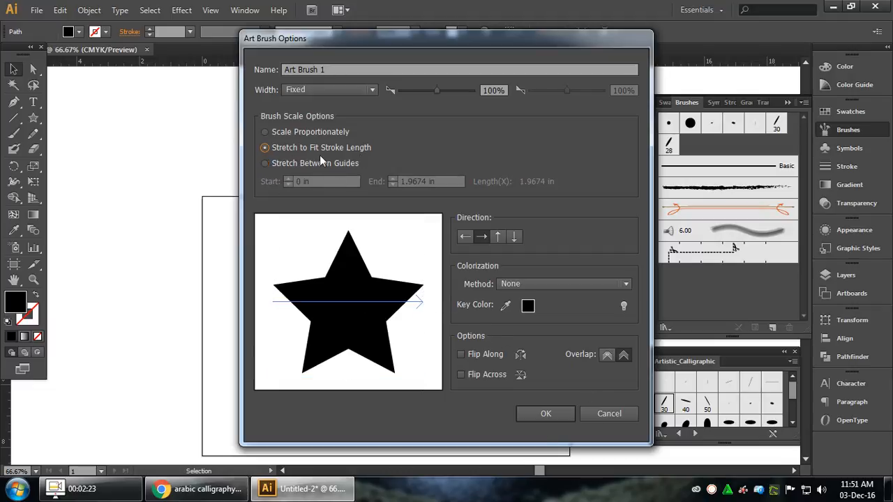
left_click(545, 414)
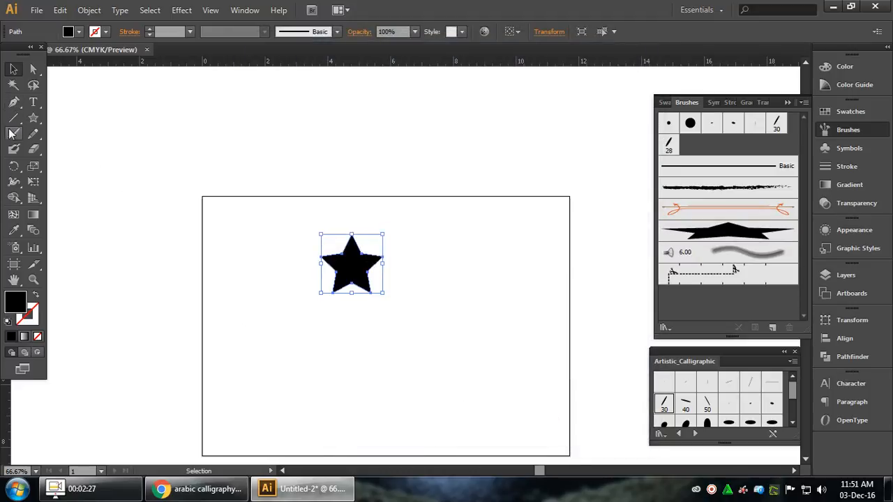
Step: Paint two straight strokes below and above the star and two S-curved strokes to its right with the star brush
left_click(11, 133)
left_click_drag(258, 373, 500, 371)
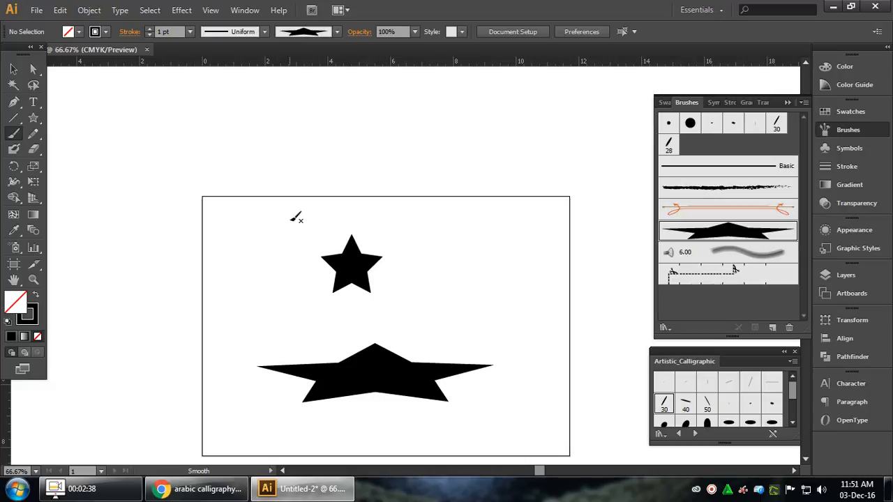
left_click_drag(286, 131, 497, 130)
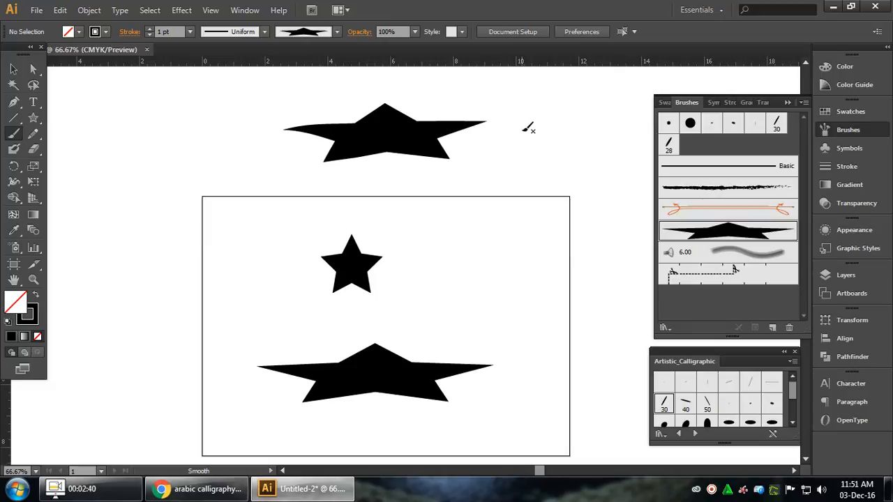
mouse_move(444, 240)
left_mouse_down()
mouse_move(459, 265)
mouse_move(526, 246)
mouse_move(629, 246)
left_mouse_up()
mouse_move(488, 131)
left_mouse_down()
mouse_move(534, 137)
mouse_move(632, 115)
left_mouse_up()
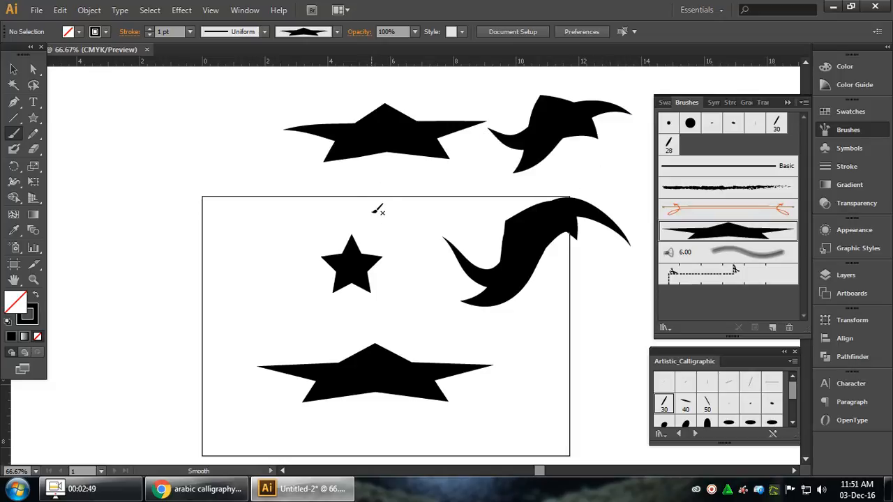
Step: Delete the original star and the three upper brush strokes, and move the remaining stroke to the artboard's middle
key("v")
left_click_drag(261, 104, 580, 418)
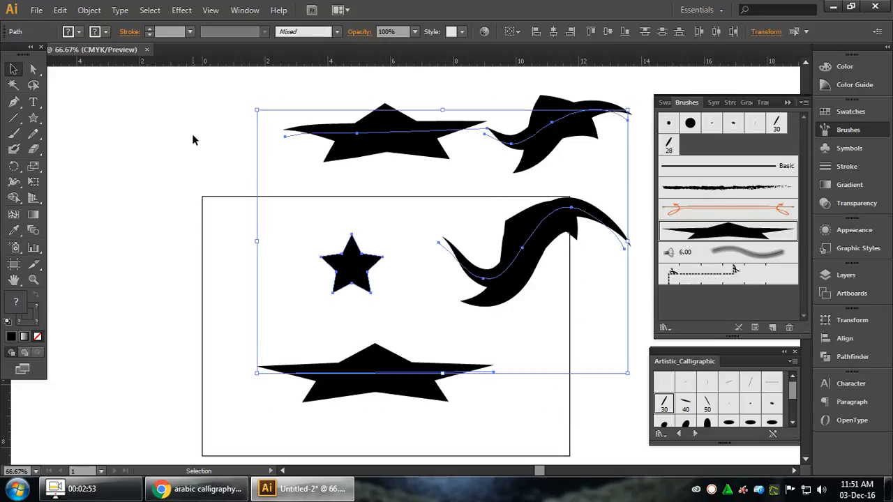
left_click_drag(193, 103, 682, 321)
key("Delete")
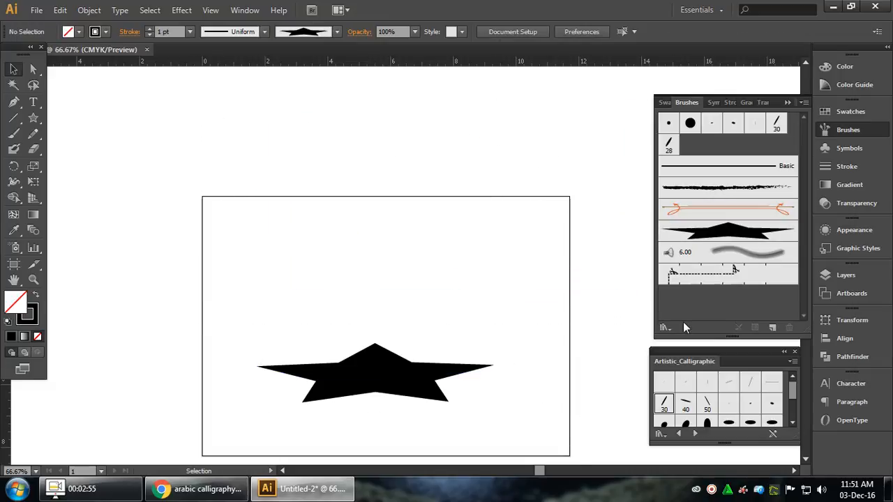
left_click(377, 377)
left_click_drag(378, 377, 410, 298)
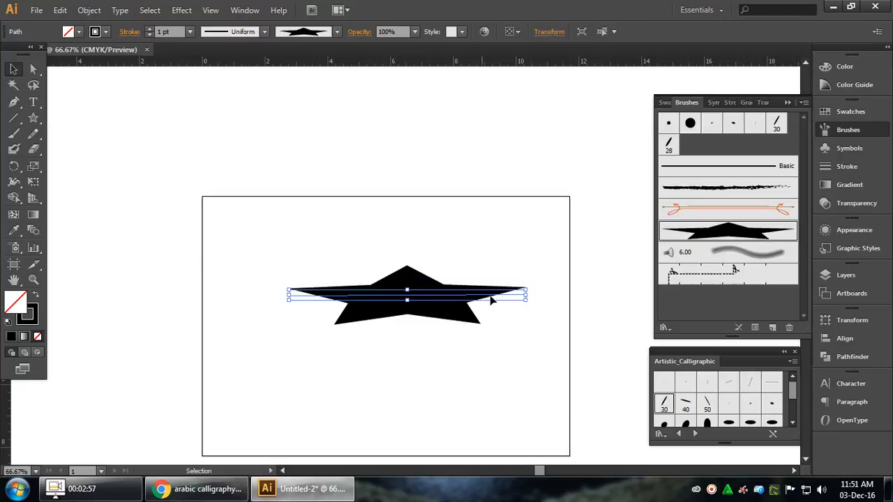
Step: Edit the star art brush to use the Scale Proportionately option, with the preview turned on and the artboard stroke uncovered
double_click(756, 232)
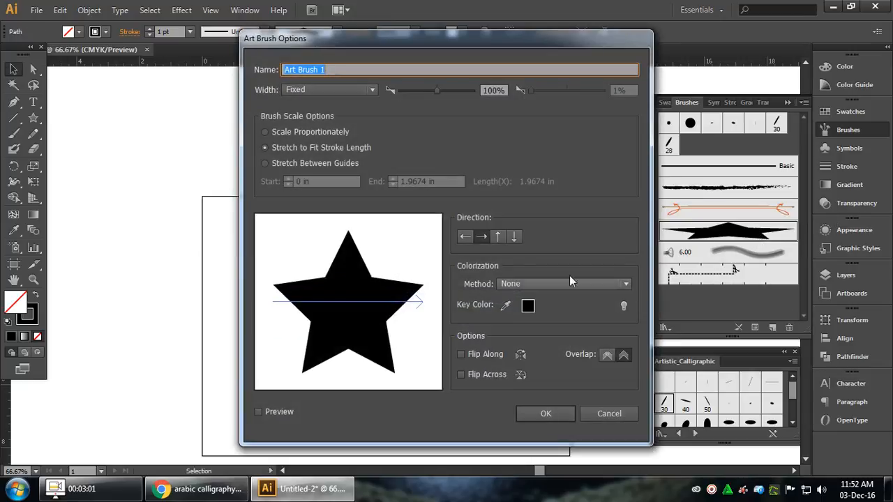
left_click(321, 132)
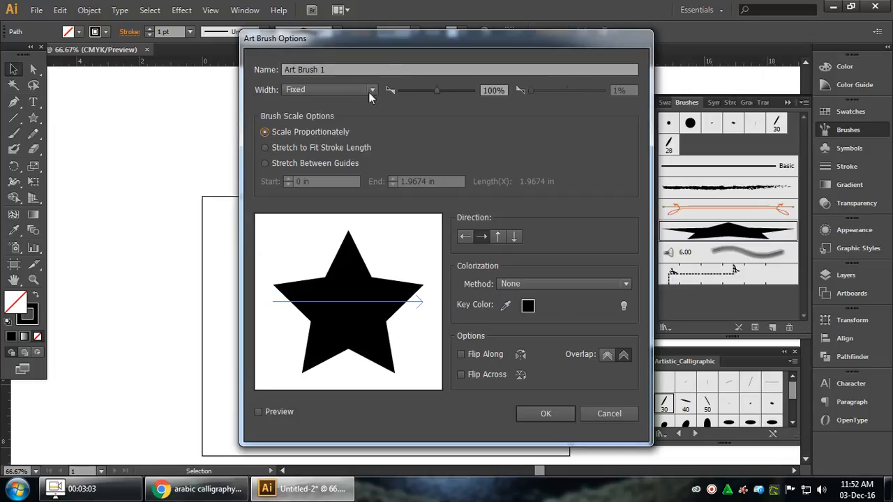
left_click_drag(392, 48, 632, 47)
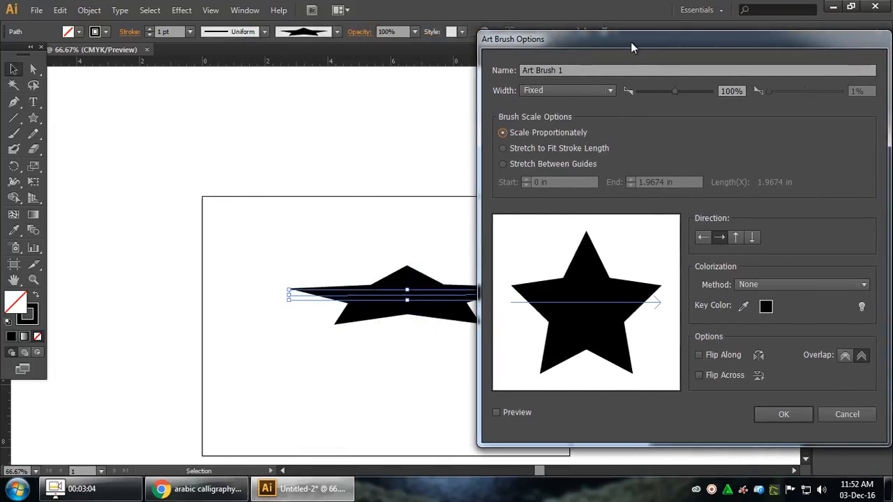
left_click(498, 412)
left_click_drag(556, 43, 624, 44)
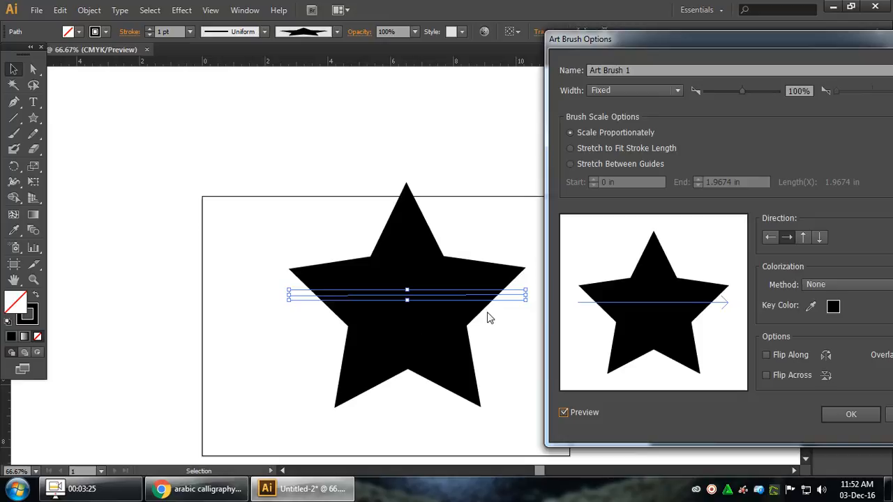
Step: Try the Stretch Between Guides scale option with the guides at 0.6768 in and 1.2991 in
left_click(619, 168)
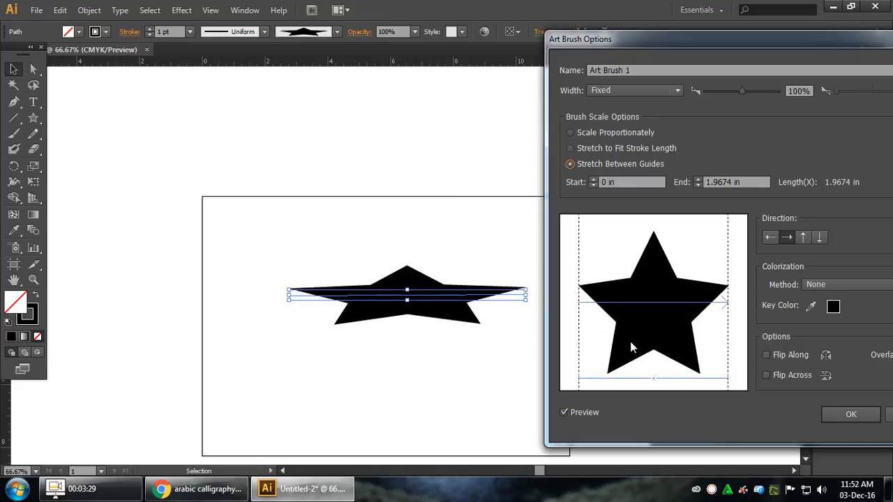
left_click_drag(609, 322, 644, 318)
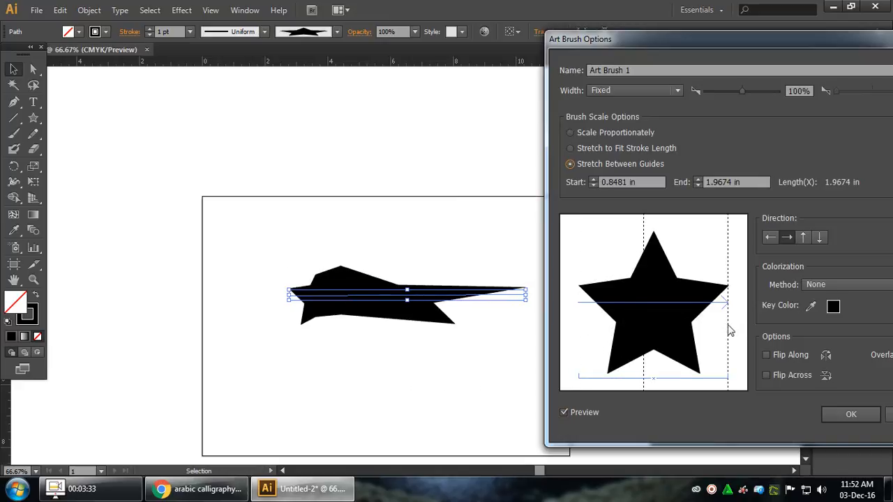
left_click_drag(730, 331, 665, 325)
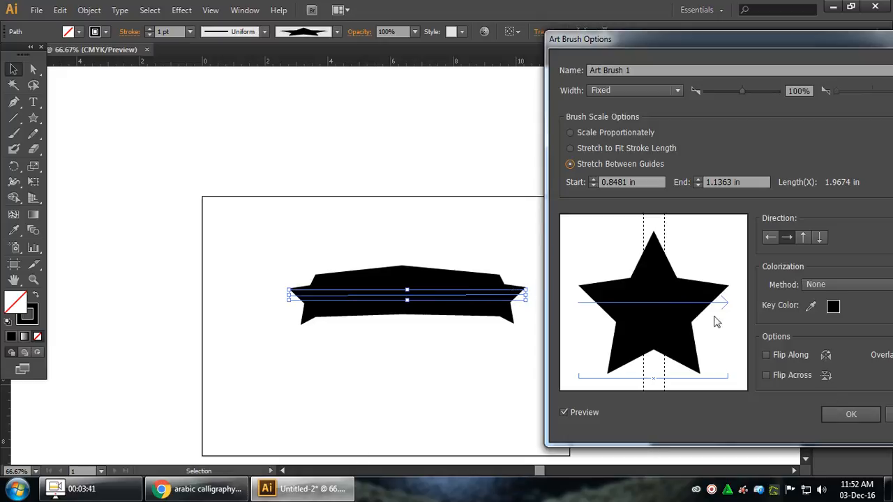
mouse_move(642, 288)
left_mouse_down()
mouse_move(629, 288)
mouse_move(677, 287)
left_mouse_up()
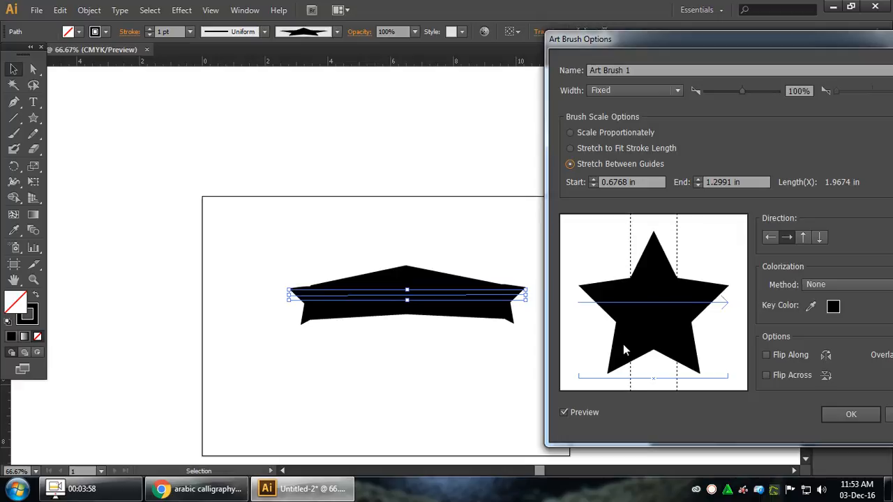
left_click_drag(708, 44, 644, 32)
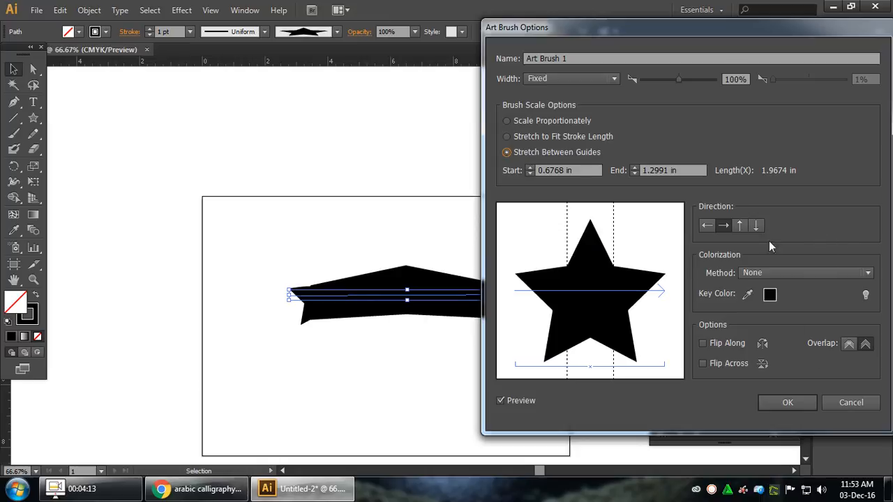
Step: Return the star brush to Scale Proportionately and set its colorization method to Tints
left_click(509, 121)
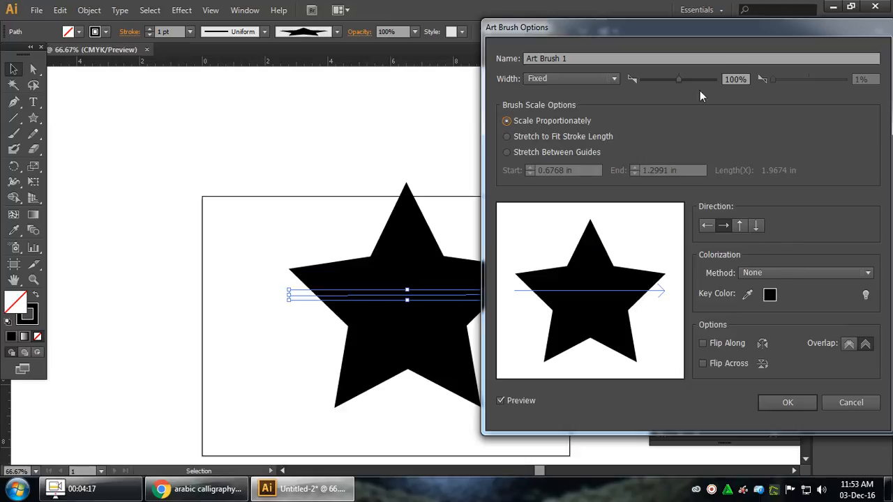
left_click_drag(698, 34, 650, 28)
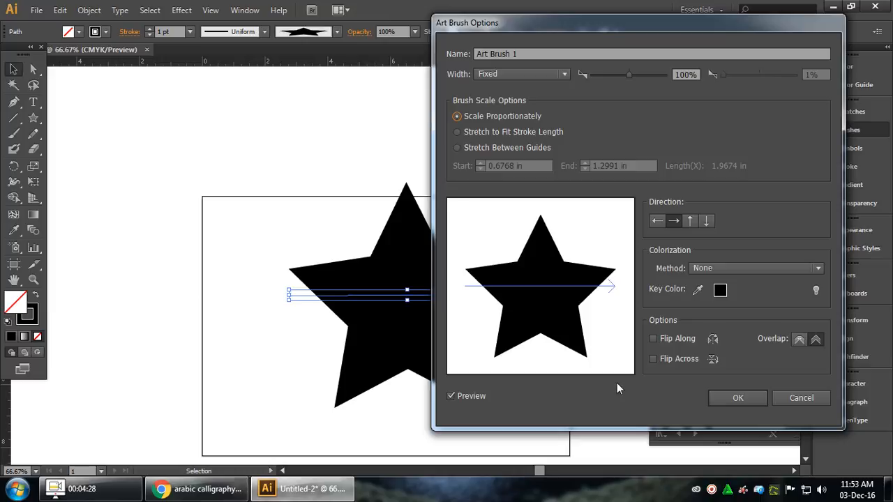
left_click(721, 271)
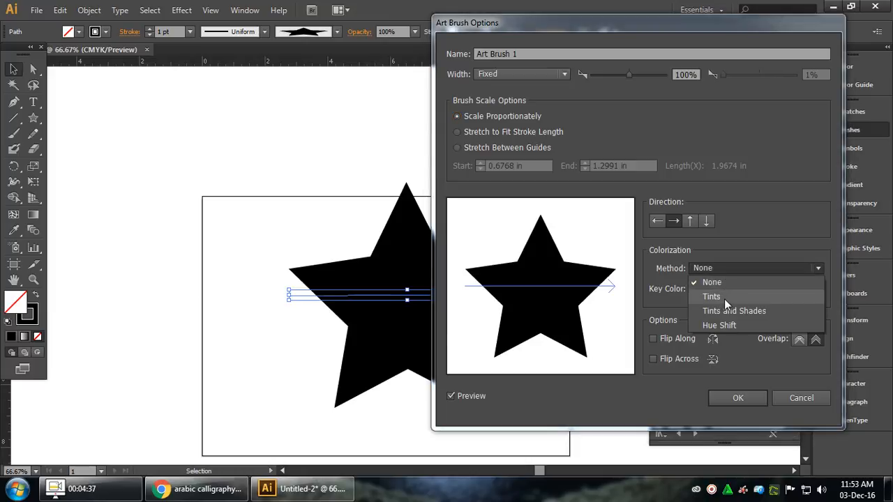
left_click(724, 297)
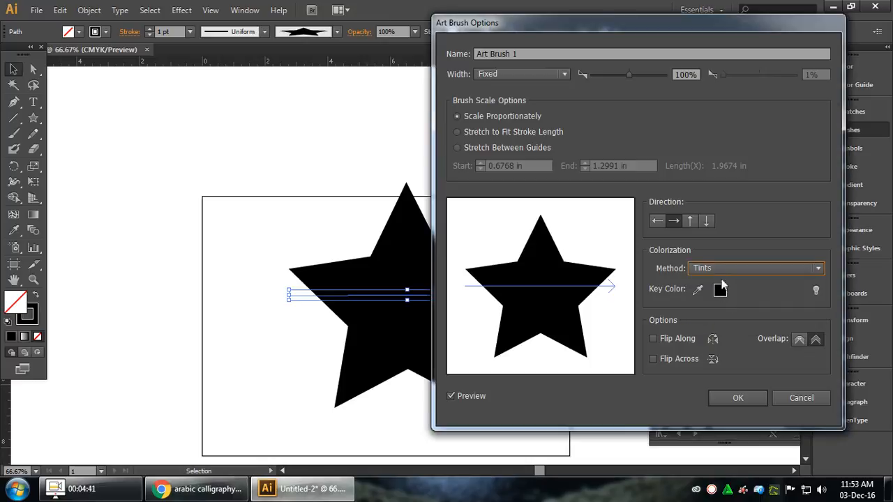
Step: Examine the colorization tips comparing the None, Tints, Tints and Shades, and Hue Shift methods
left_click(817, 292)
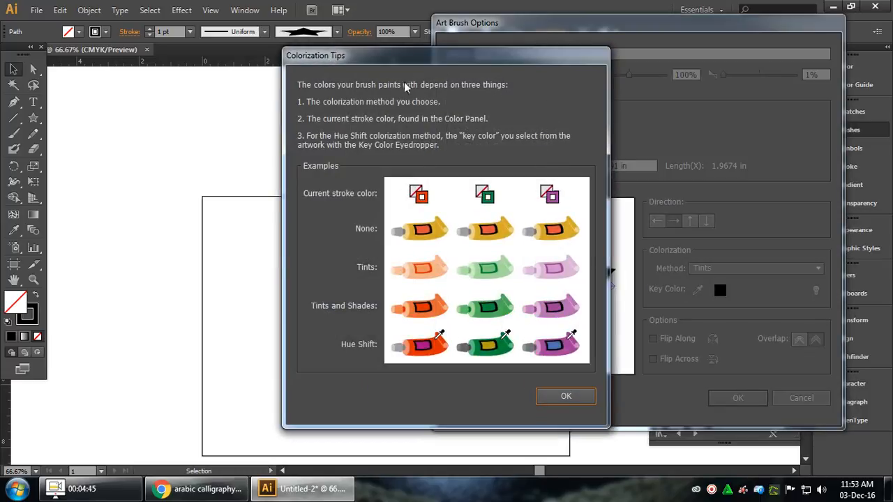
left_click_drag(405, 60, 492, 99)
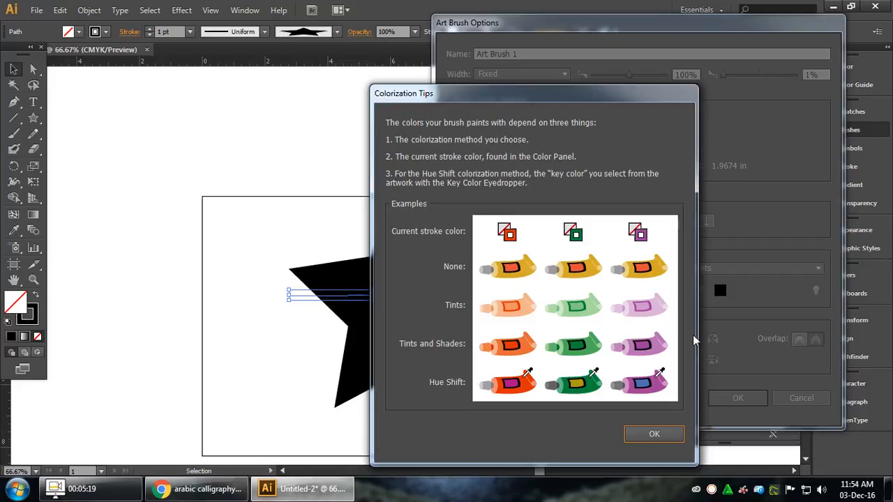
left_click(666, 433)
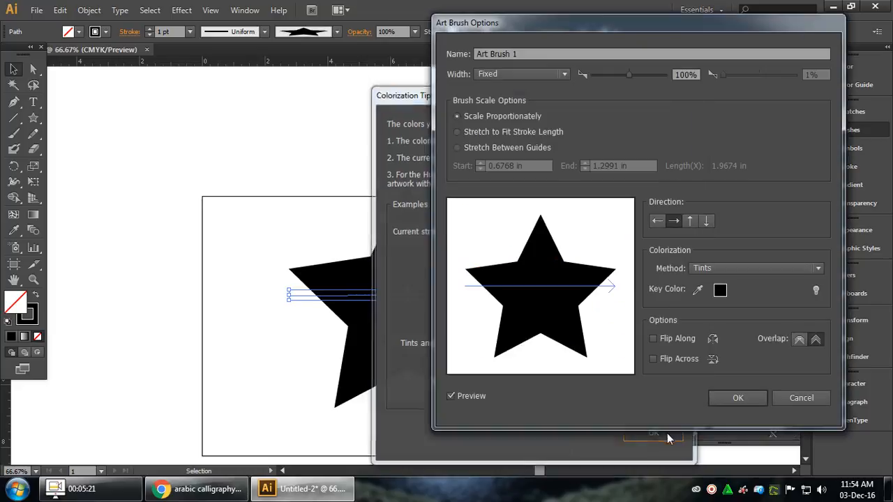
Step: Change the star brush's colorization method to Hue Shift and apply the brush changes to the existing strokes
left_click(760, 267)
left_click(725, 320)
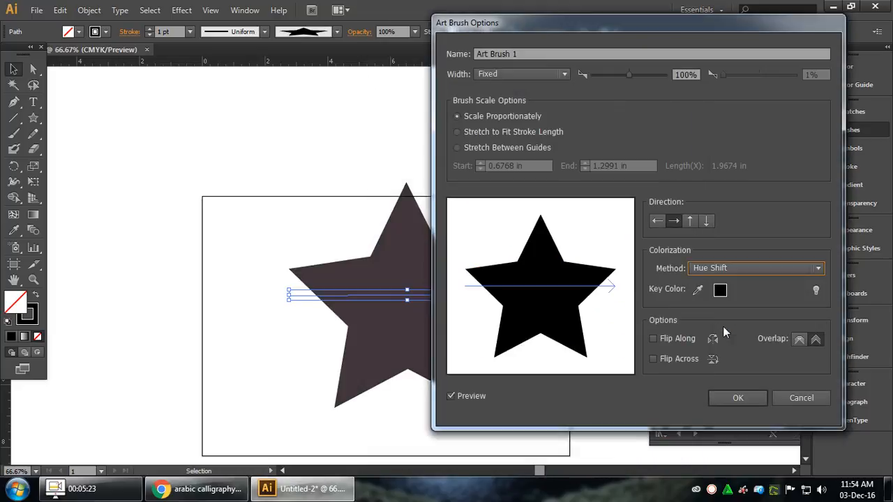
left_click(744, 400)
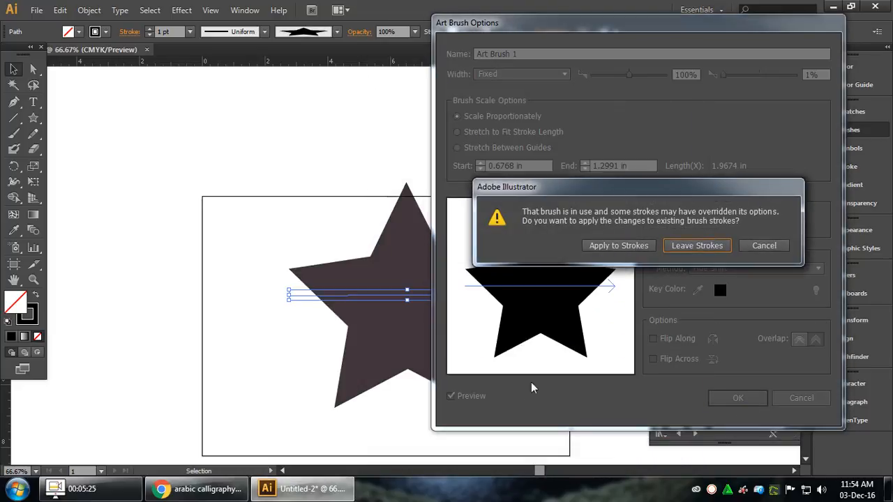
left_click(625, 245)
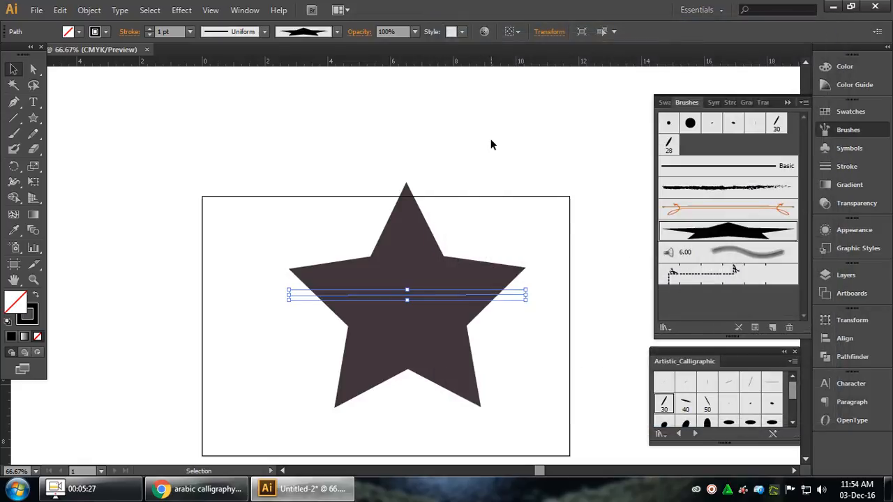
Step: With nothing selected, set the stroke colour to red and paint two star brush strokes near the artboard's upper corners
left_click(66, 298)
left_click(27, 315)
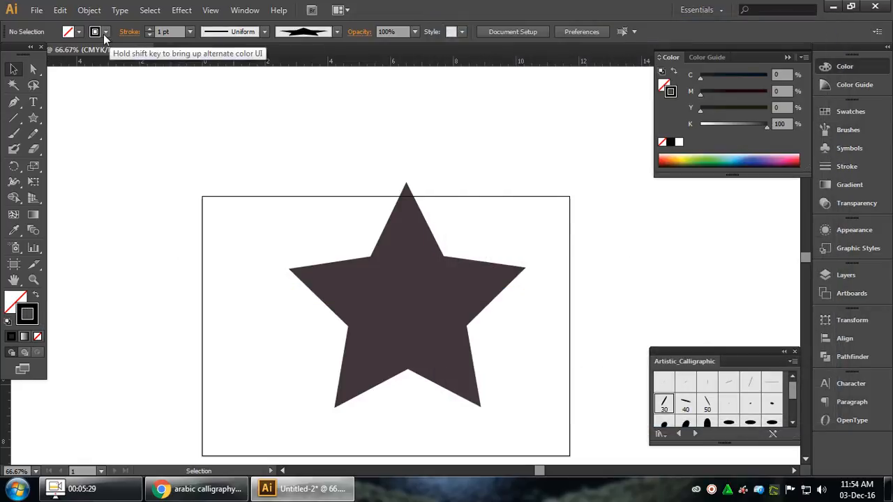
left_click(104, 32)
left_click(45, 54)
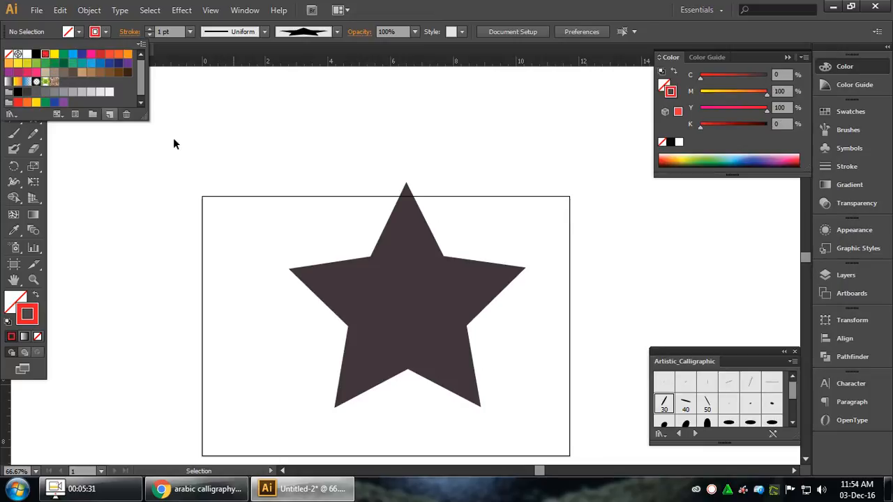
left_click(13, 134)
mouse_move(215, 119)
left_mouse_down()
mouse_move(269, 143)
mouse_move(378, 144)
left_mouse_up()
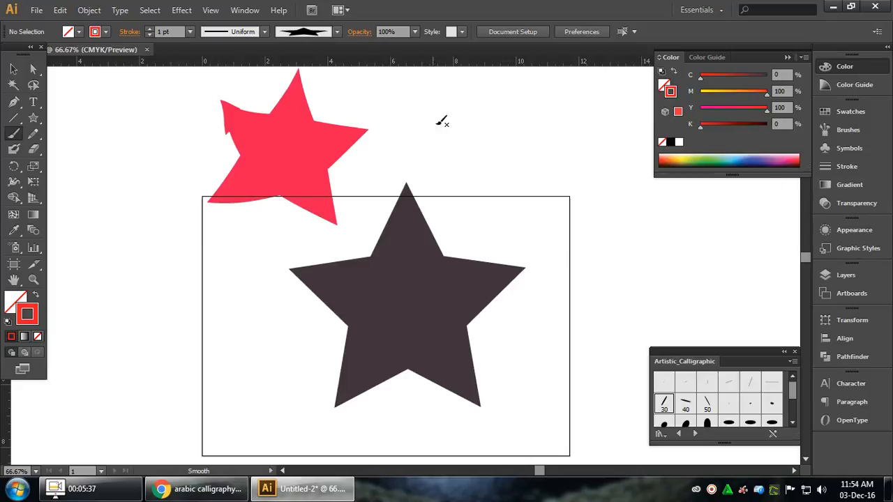
left_click_drag(504, 146, 656, 173)
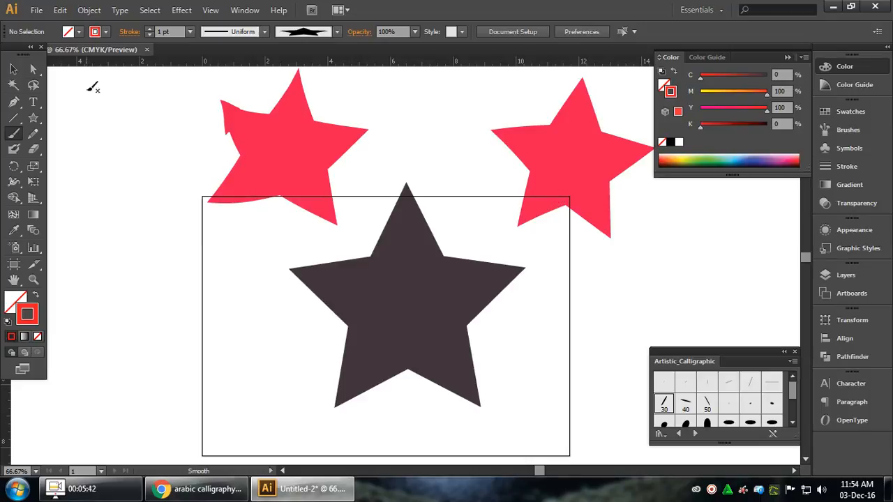
Step: Select the centre star and the upper-right red star in turn to compare their stroke colours, and look through the Artistic_Calligraphic brushes
left_click(13, 70)
left_click_drag(594, 290, 520, 347)
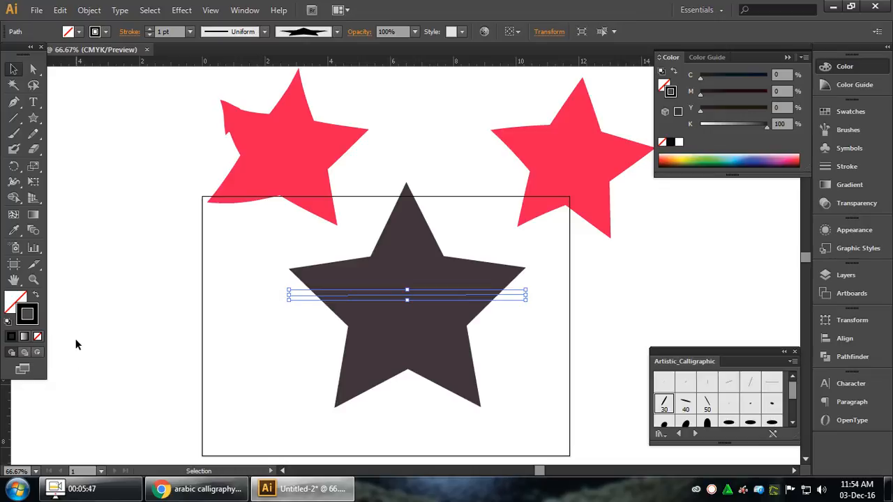
left_click(570, 165)
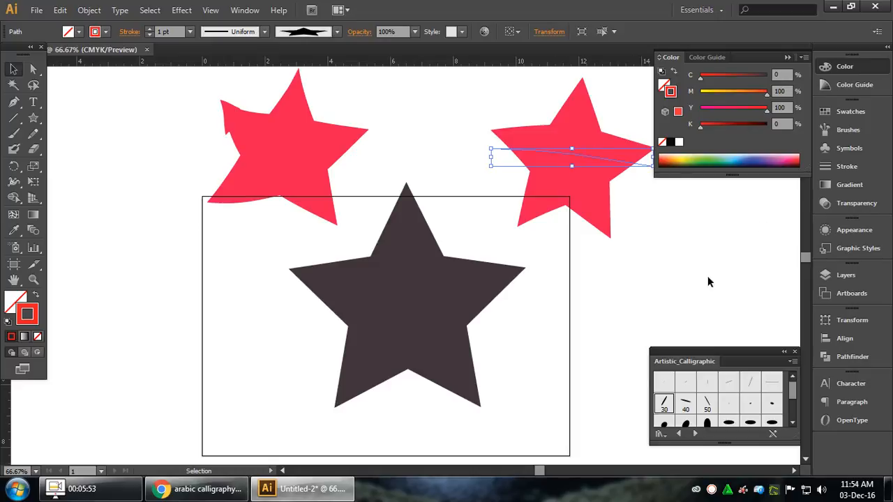
left_click_drag(571, 292, 453, 356)
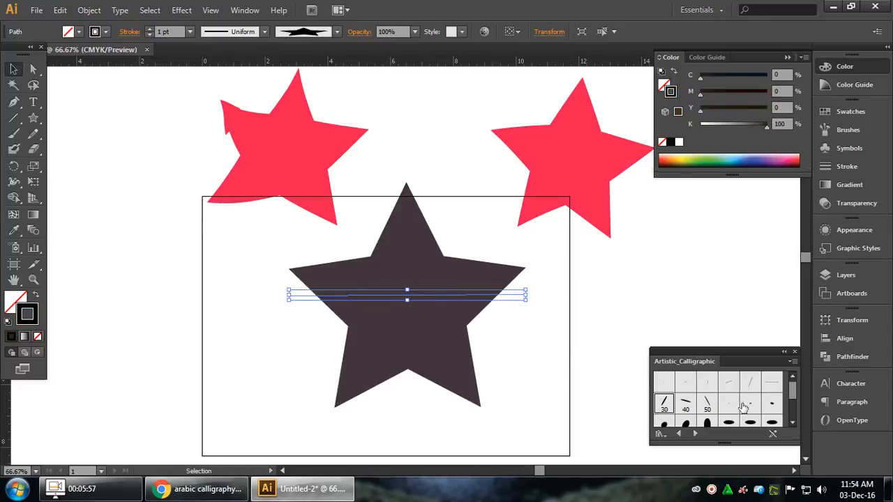
left_click_drag(796, 428, 801, 459)
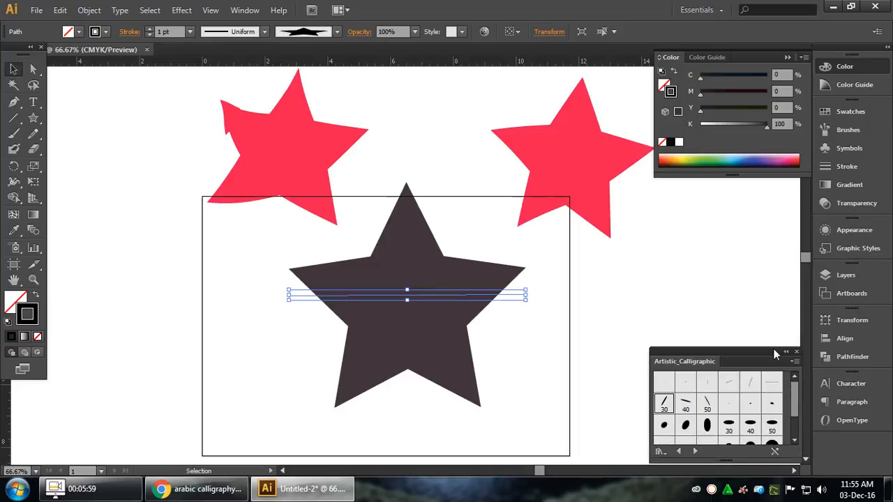
left_click_drag(798, 401, 797, 423)
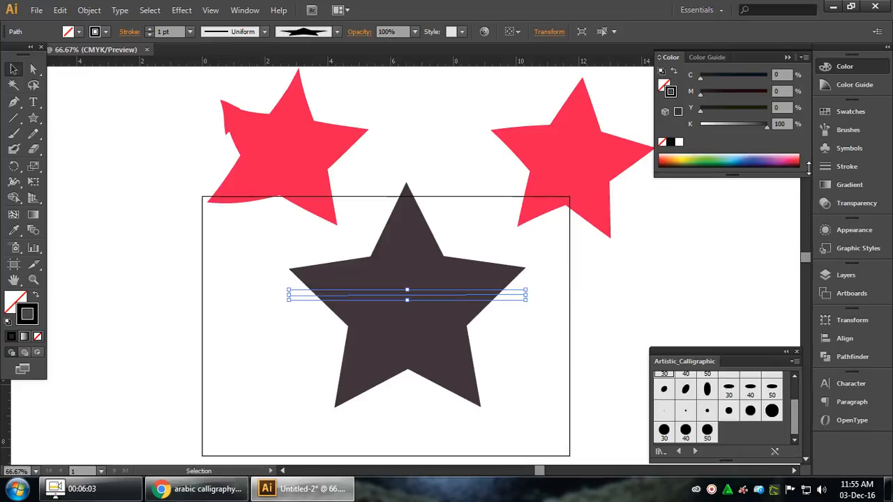
Step: Set the star art brush's colorization method to Tints and apply the change to the existing strokes
left_click(843, 135)
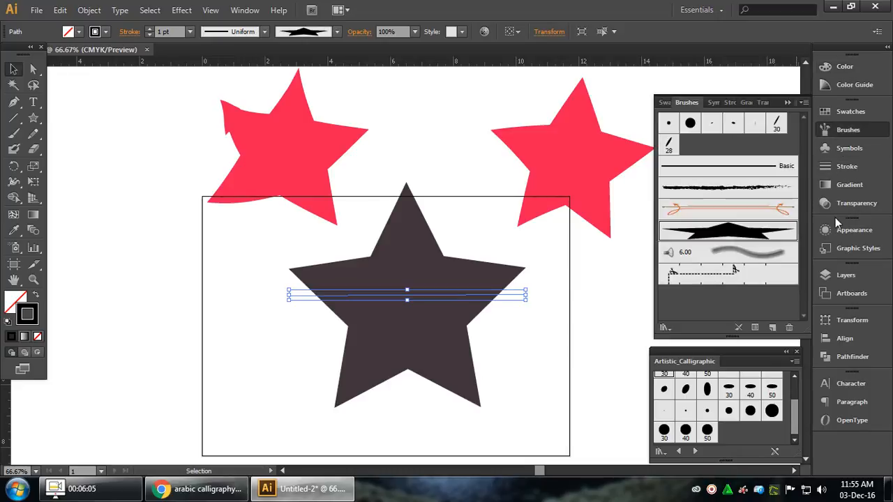
double_click(755, 234)
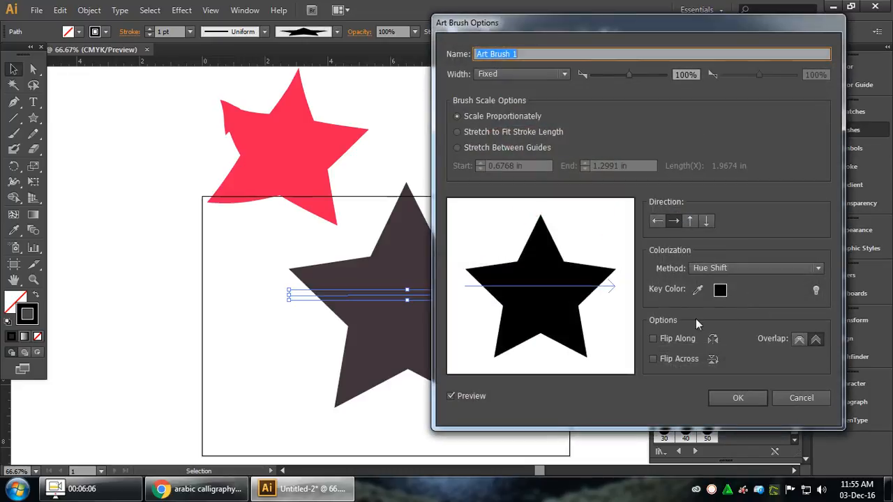
left_click(738, 269)
left_click(729, 297)
left_click(741, 397)
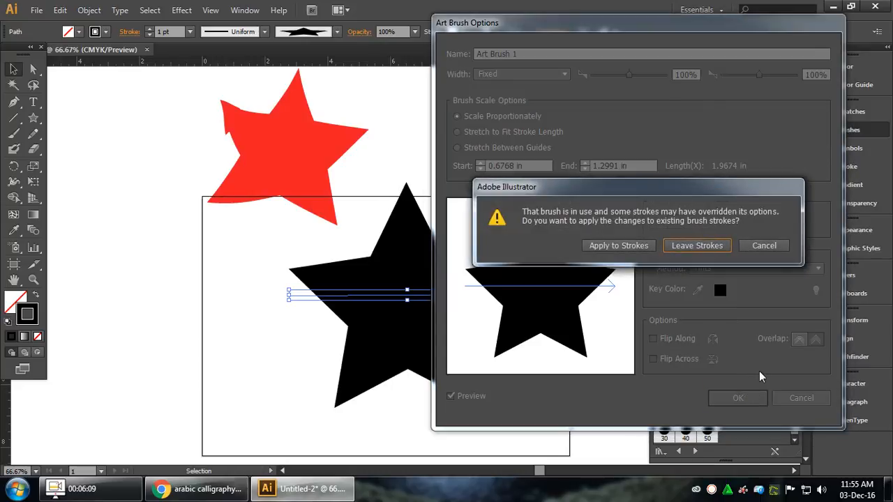
left_click(634, 246)
Step: With nothing selected, set the stroke colour to red and paint a short star brush stroke at the artboard's left edge
left_click(432, 133)
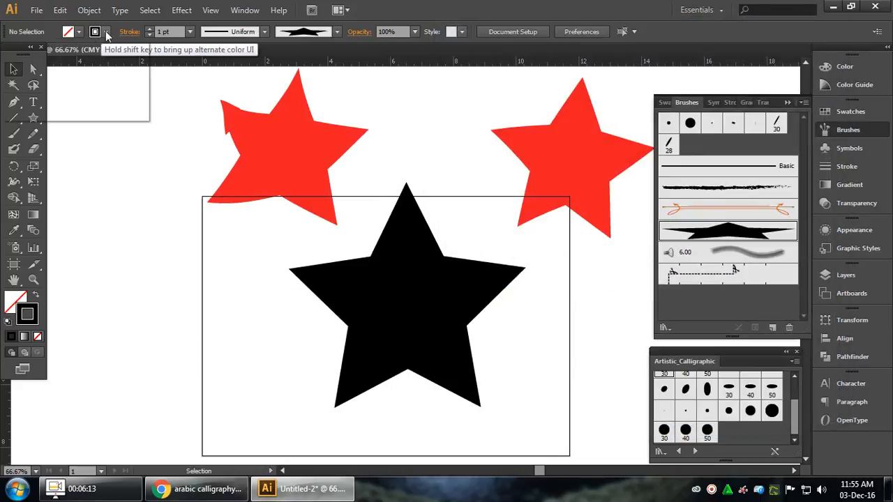
left_click(105, 32)
left_click(45, 53)
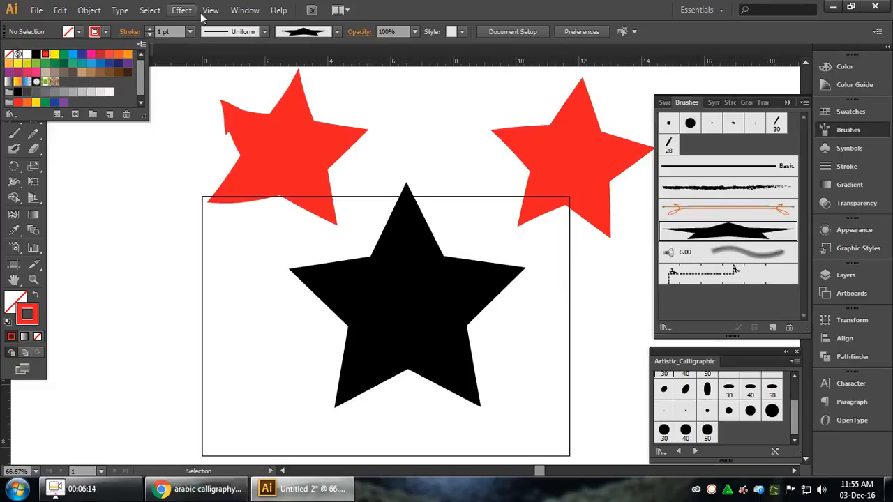
left_click(13, 133)
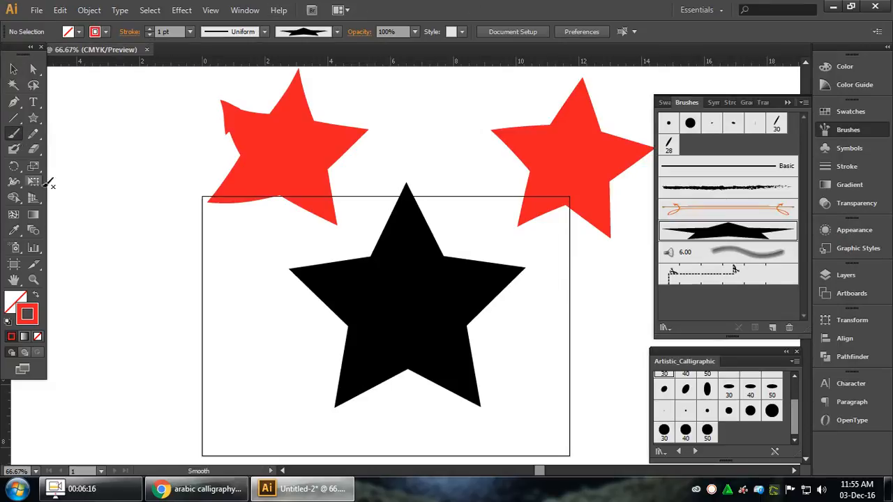
left_click_drag(109, 298, 209, 320)
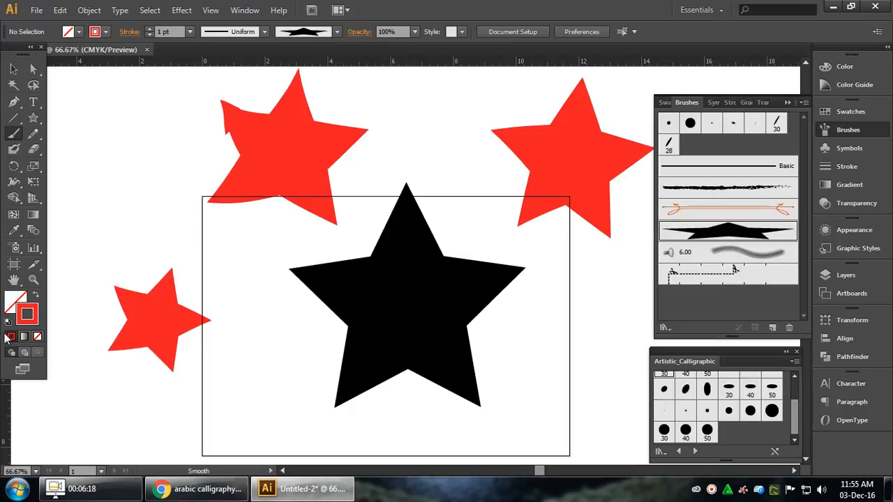
Step: Move the small red star stroke up so it overlaps the lower-left point of the larger red star
left_click(33, 280)
left_click_drag(103, 152, 367, 416)
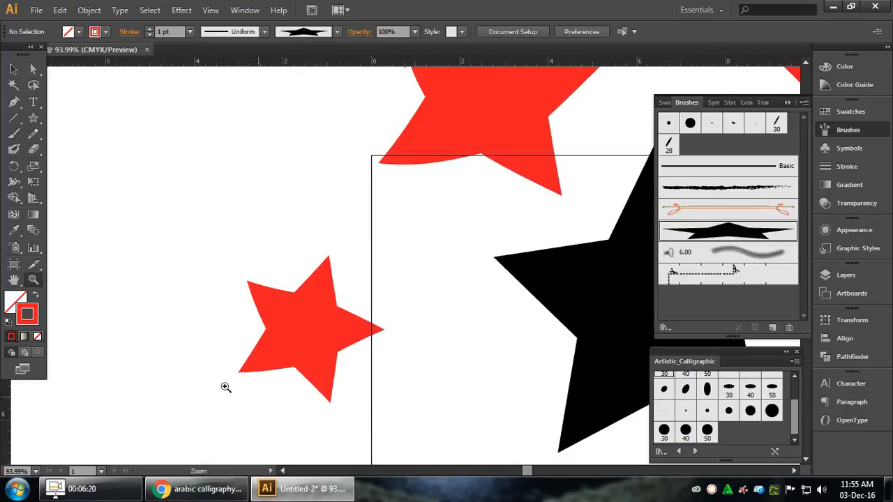
left_click(13, 69)
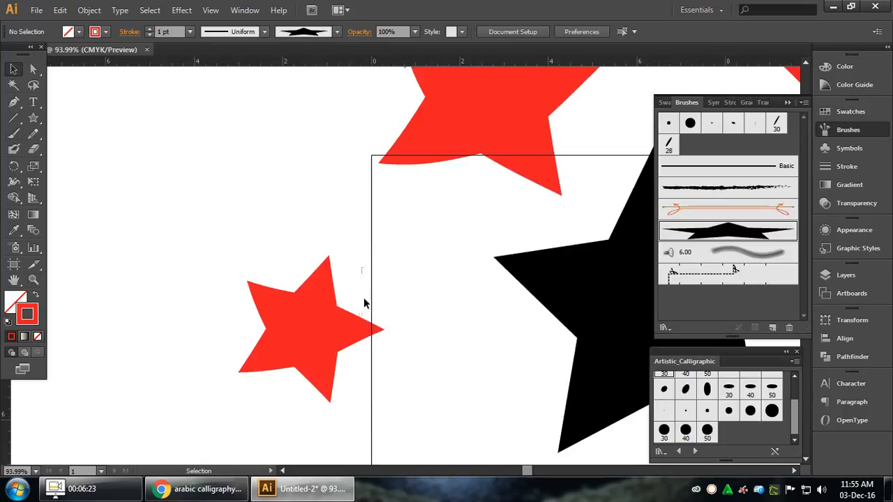
left_click(318, 352)
left_click_drag(318, 330, 410, 182)
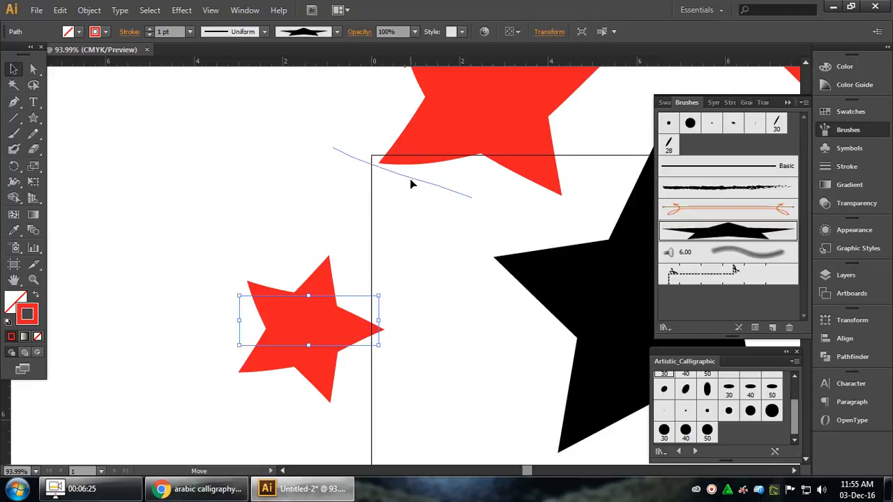
left_click(275, 256)
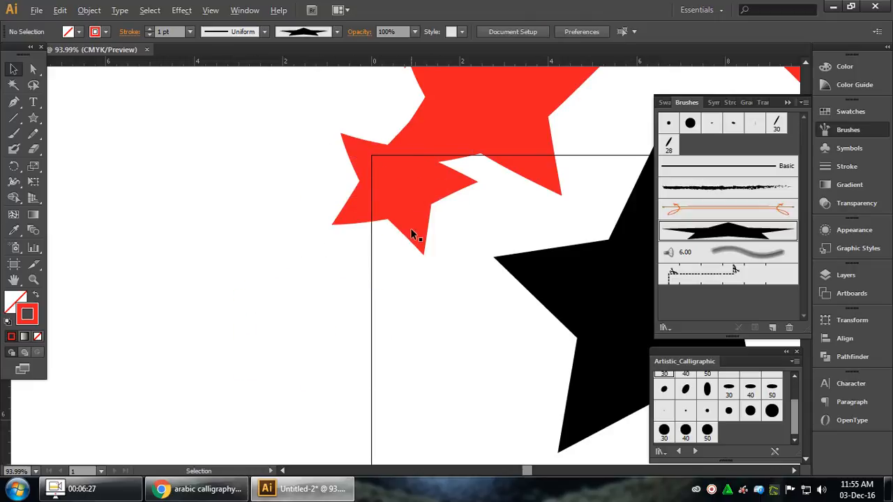
Step: Change the small star's stroke colour to the orange-red swatch, then deselect it
scroll(410, 228, "down", 1)
scroll(359, 275, "up", 2)
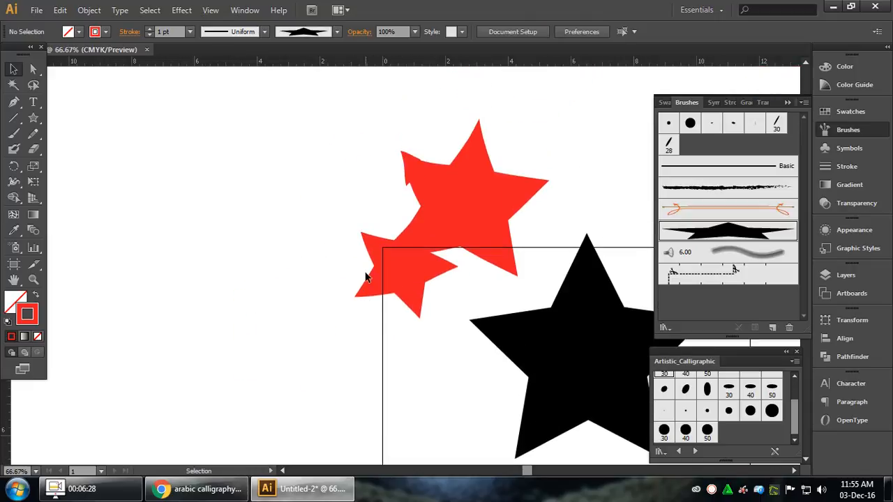
left_click(402, 270)
left_click(105, 32)
left_click(110, 55)
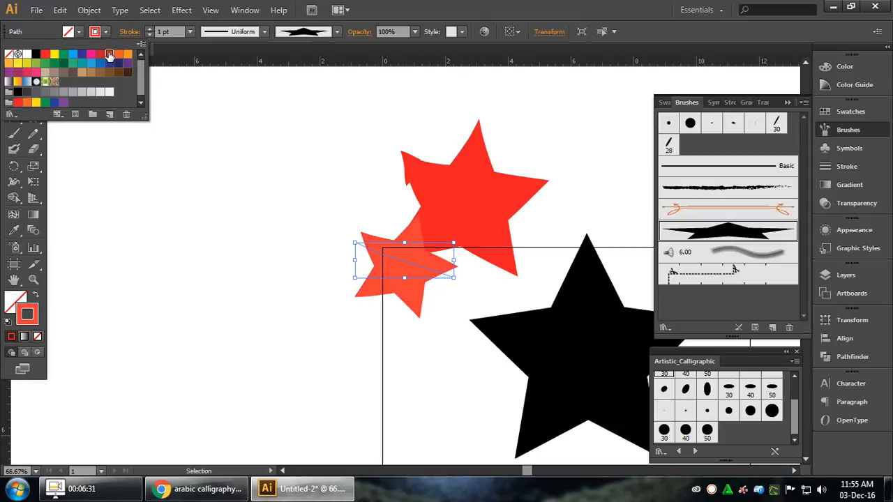
left_click(215, 256)
left_click(216, 335)
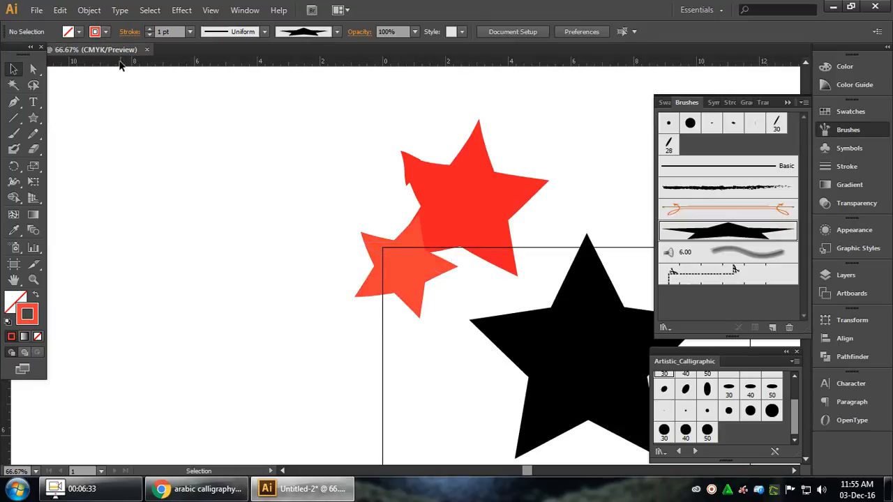
Step: With nothing selected, set the stroke colour to green and paint a horizontal star brush stroke beyond the artboard's upper-left corner
left_click(79, 32)
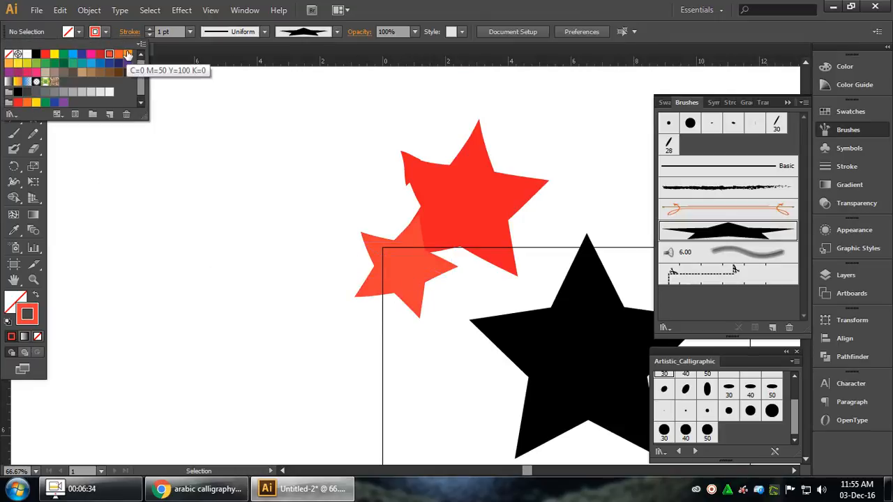
left_click(63, 54)
left_click(167, 202)
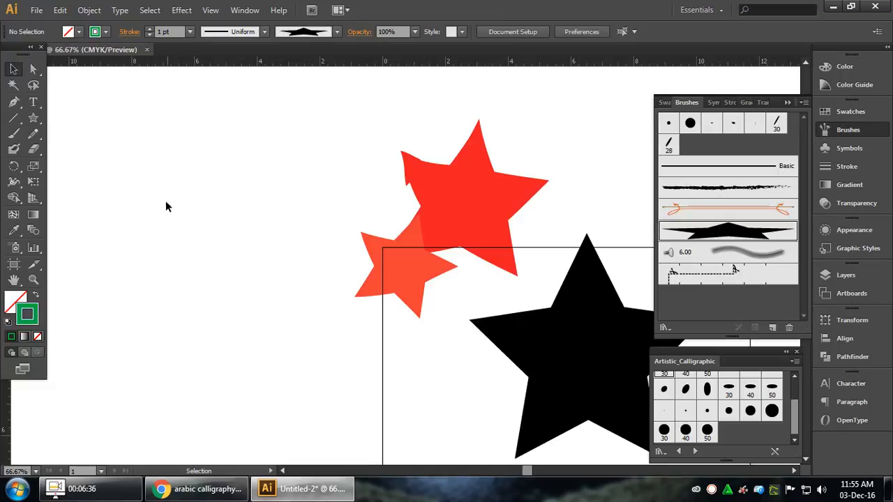
left_click(14, 133)
mouse_move(148, 135)
left_mouse_down()
mouse_move(379, 136)
mouse_move(368, 140)
left_mouse_up()
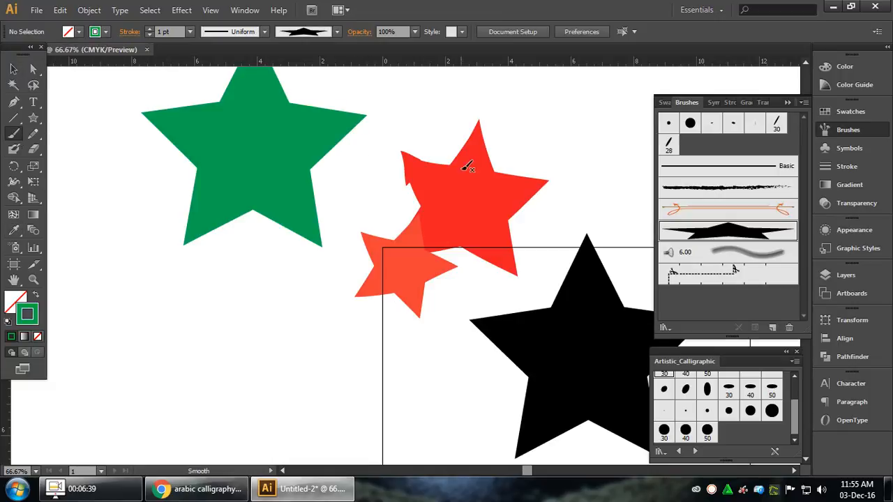
left_click(13, 68)
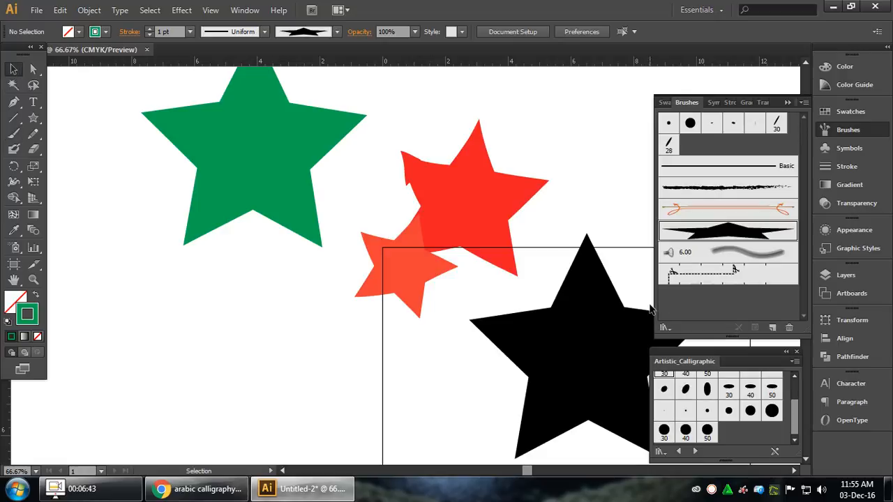
Step: Open the star art brush's options and preview the Tints and Shades, None and Tints colorization methods on the painted stars
double_click(745, 230)
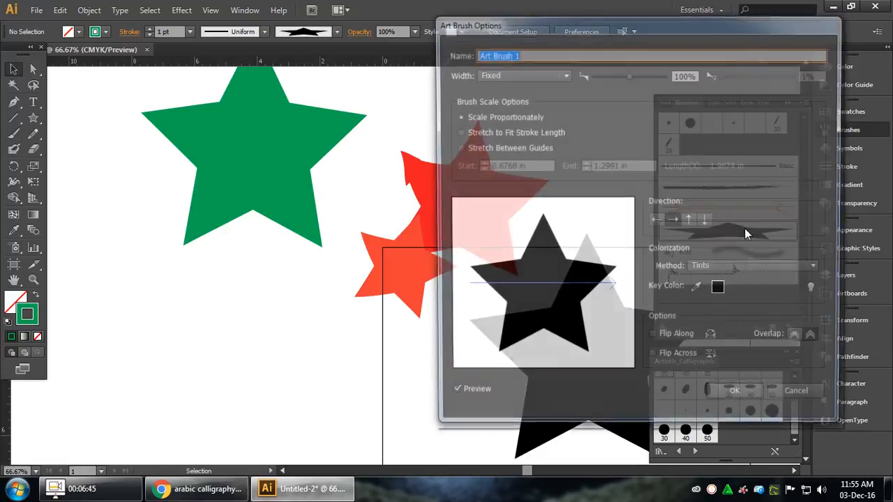
left_click(721, 269)
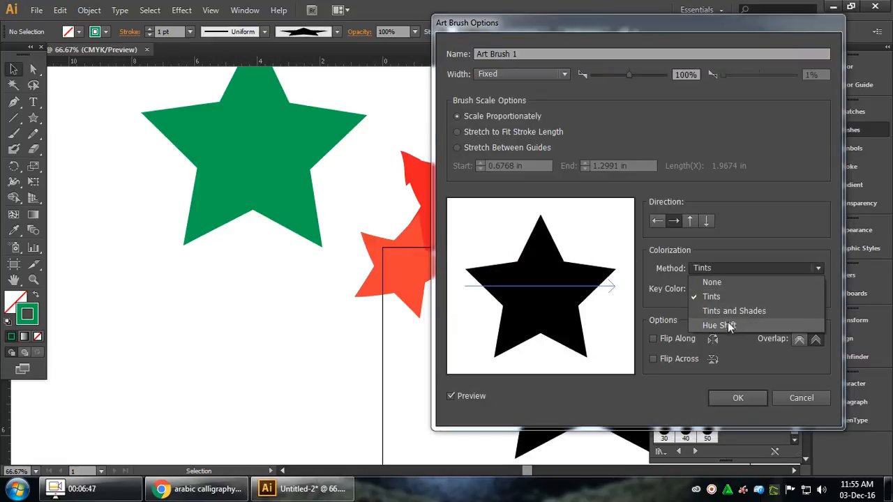
left_click(730, 265)
left_click(728, 266)
left_click(743, 314)
left_click(727, 267)
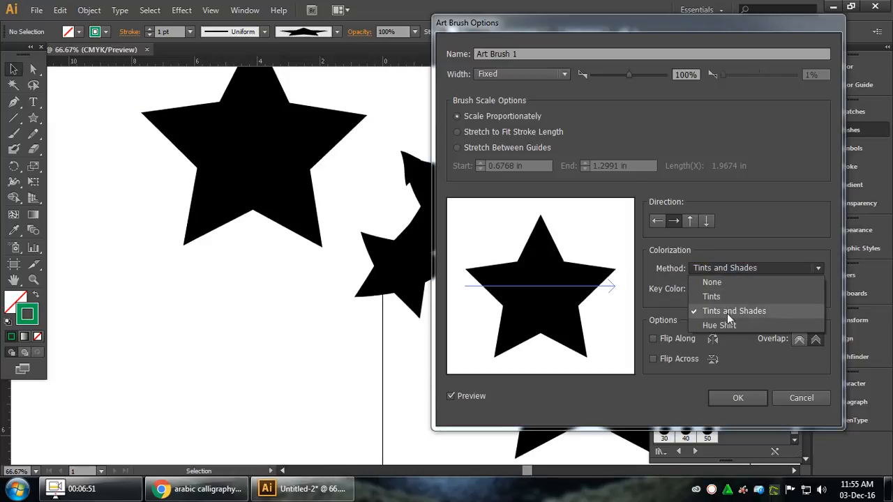
left_click(726, 323)
left_click(726, 268)
left_click(725, 323)
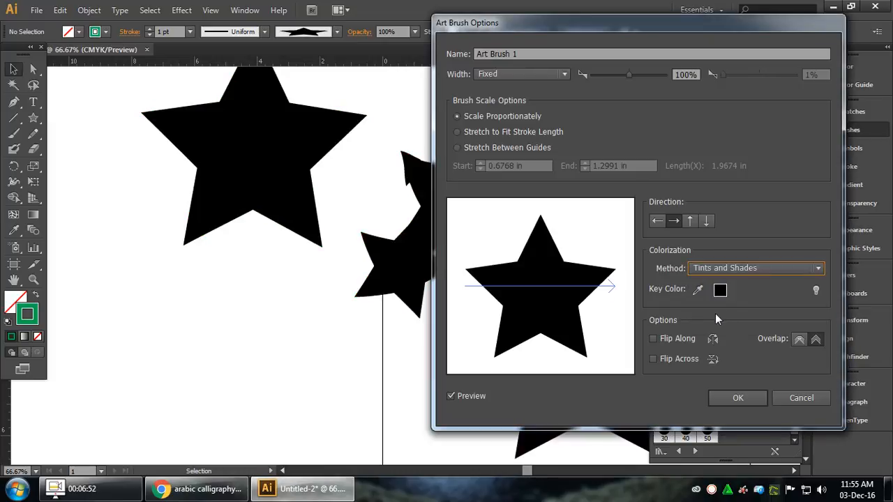
left_click(732, 268)
left_click(728, 281)
left_click(729, 269)
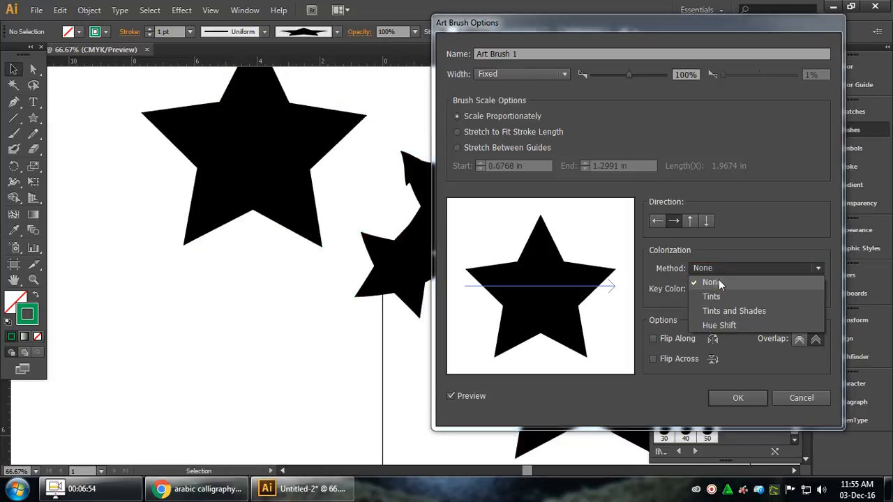
left_click(719, 295)
Step: Set the star art brush's colorization method to Hue Shift and leave the existing strokes as they are
left_click(725, 268)
left_click(731, 322)
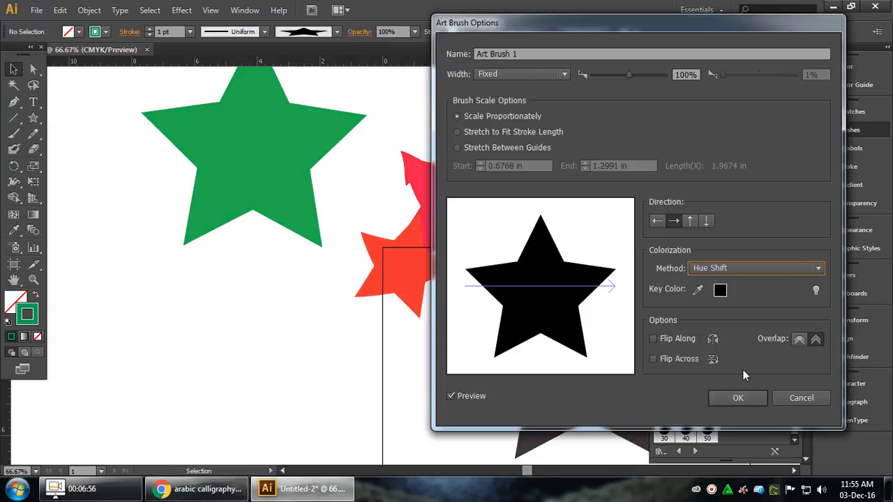
left_click(728, 401)
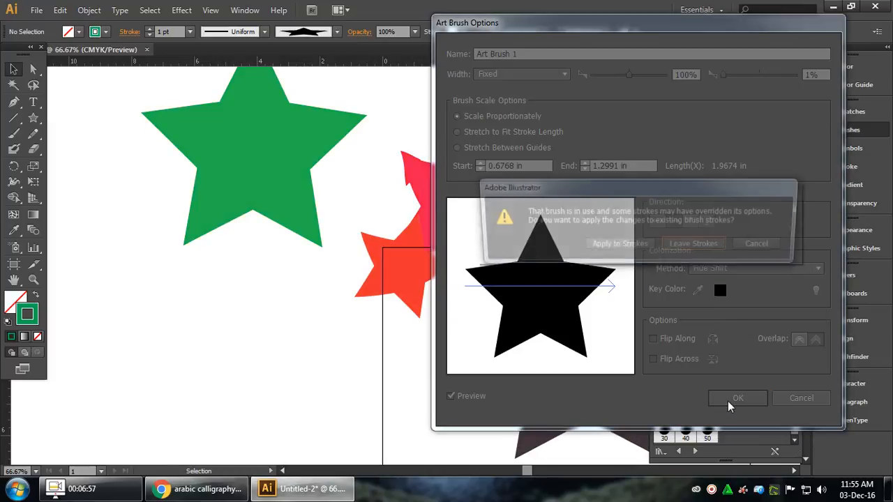
left_click(698, 247)
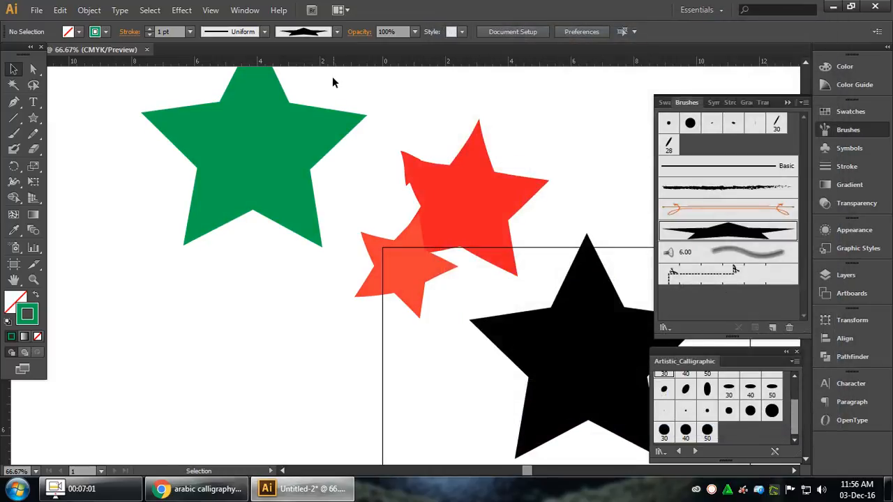
Step: Select all five star strokes on and around the artboard and delete them
left_click_drag(333, 80, 600, 350)
left_click(571, 124)
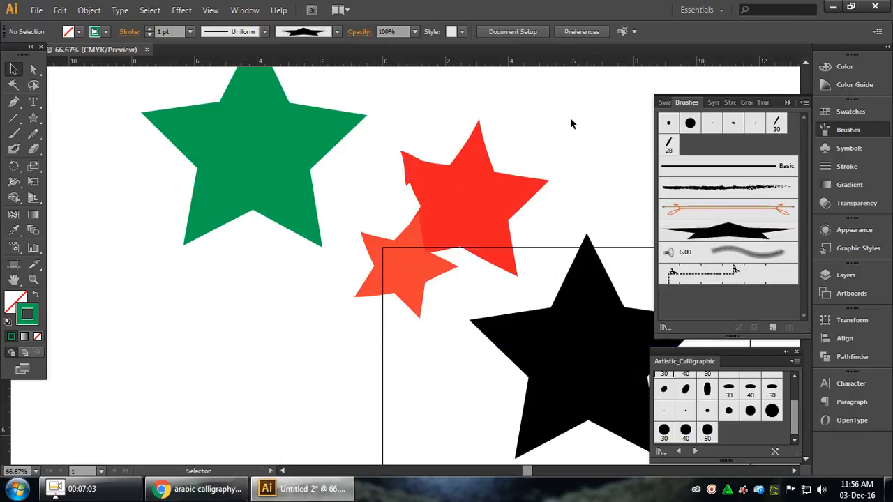
mouse_move(313, 92)
left_mouse_down()
mouse_move(568, 354)
mouse_move(606, 411)
left_mouse_up()
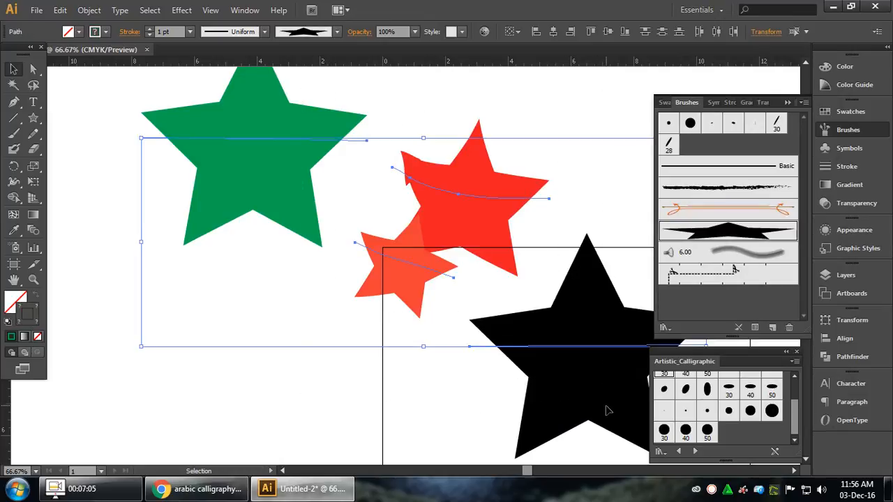
scroll(607, 412, "down", 2)
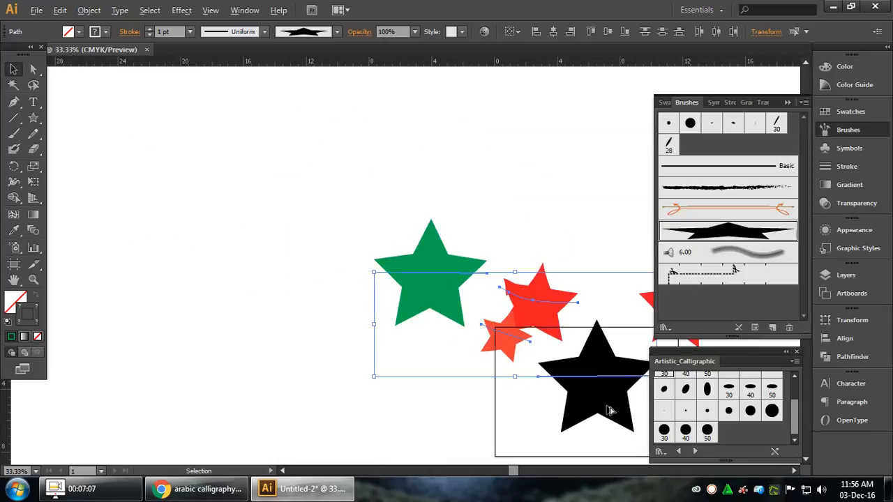
left_click(607, 207)
key("space")
left_click_drag(579, 307, 390, 258)
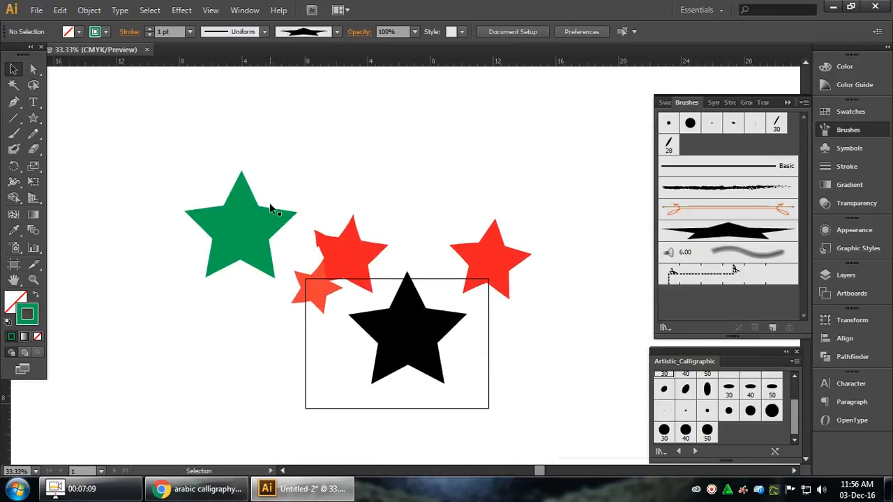
mouse_move(180, 145)
left_mouse_down()
mouse_move(534, 362)
mouse_move(576, 402)
left_mouse_up()
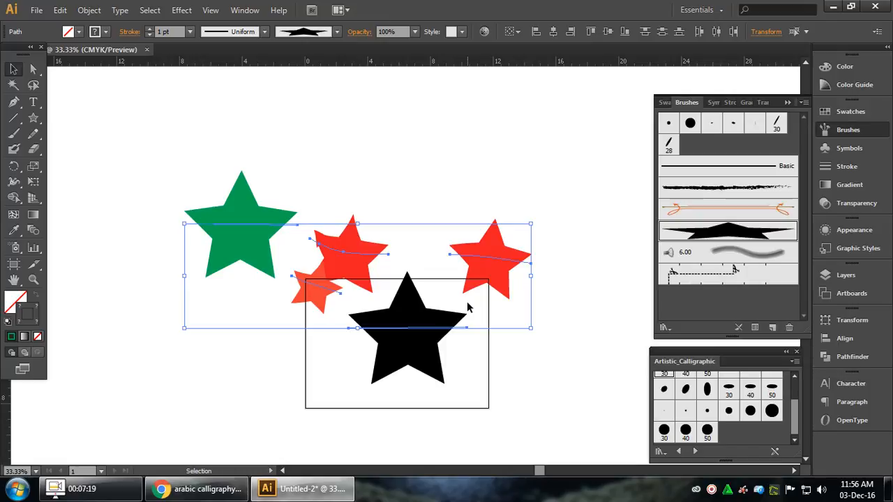
key("Delete")
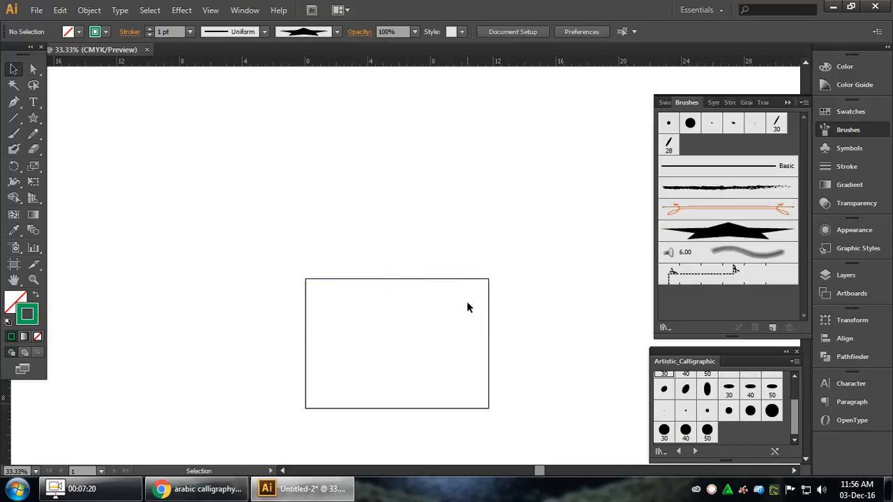
Step: Open the Bristle Brush Library and choose its first brush, size 4.50
left_click(804, 103)
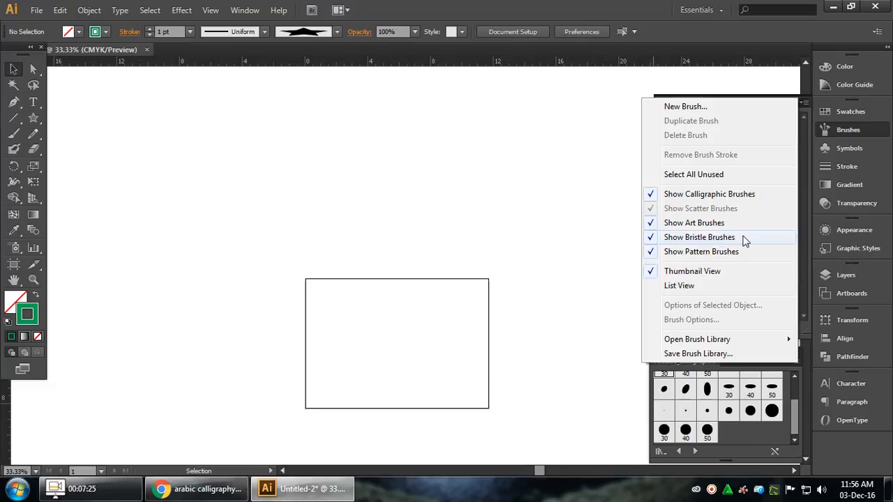
mouse_move(732, 342)
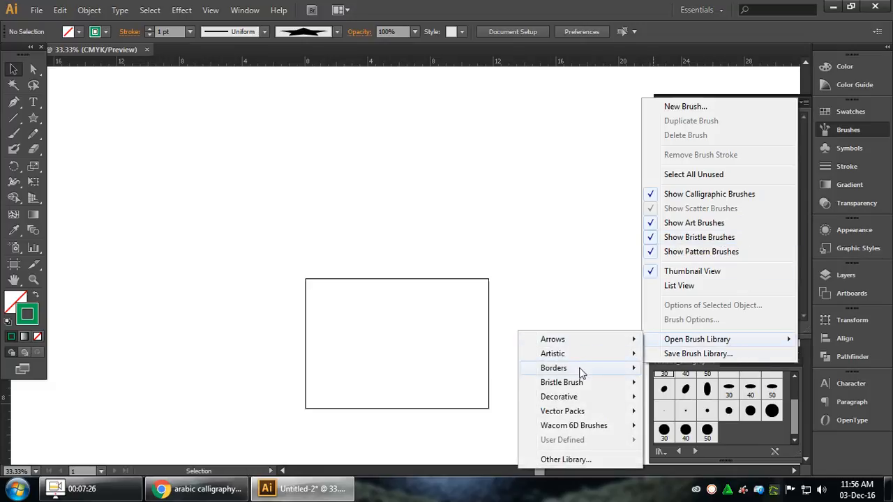
mouse_move(630, 386)
left_click(702, 383)
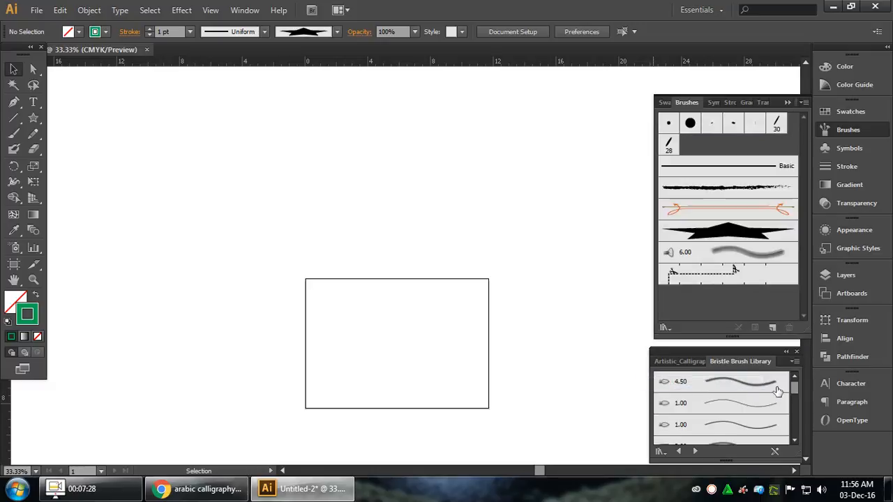
left_click(729, 387)
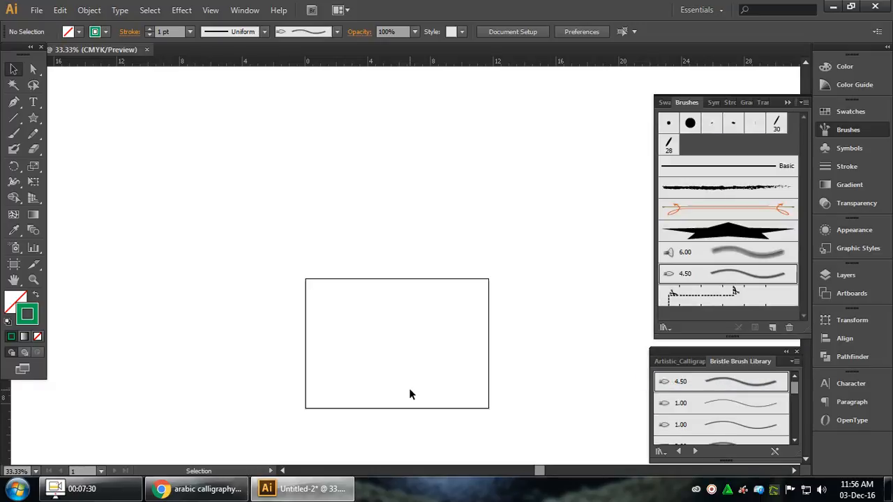
Step: Paint an S-shaped bristle stroke about 7 in wide across the middle of the artboard and inspect its texture up close
scroll(383, 379, "up", 2)
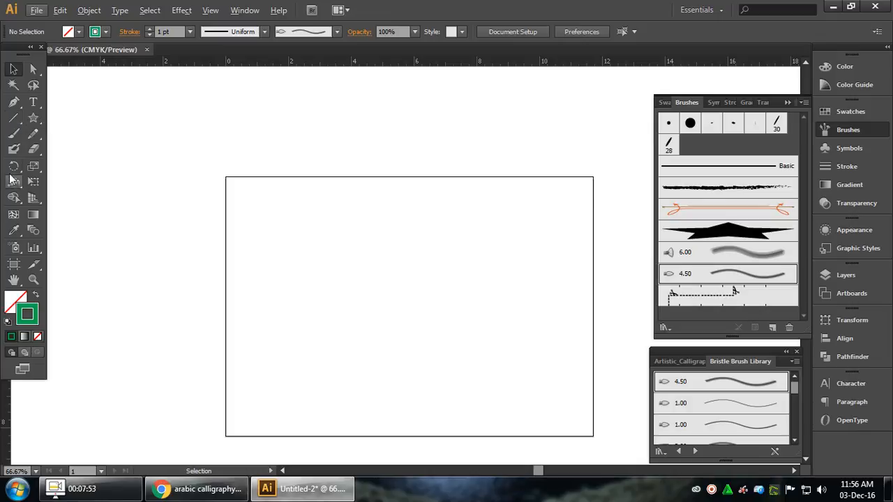
left_click(13, 133)
mouse_move(284, 294)
left_mouse_down()
mouse_move(321, 315)
mouse_move(442, 278)
mouse_move(505, 274)
left_mouse_up()
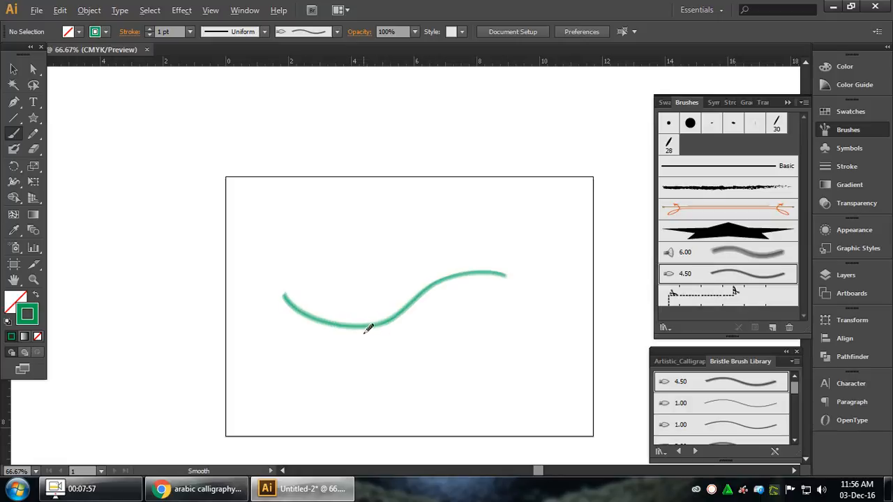
scroll(369, 326, "up", 4, "alt")
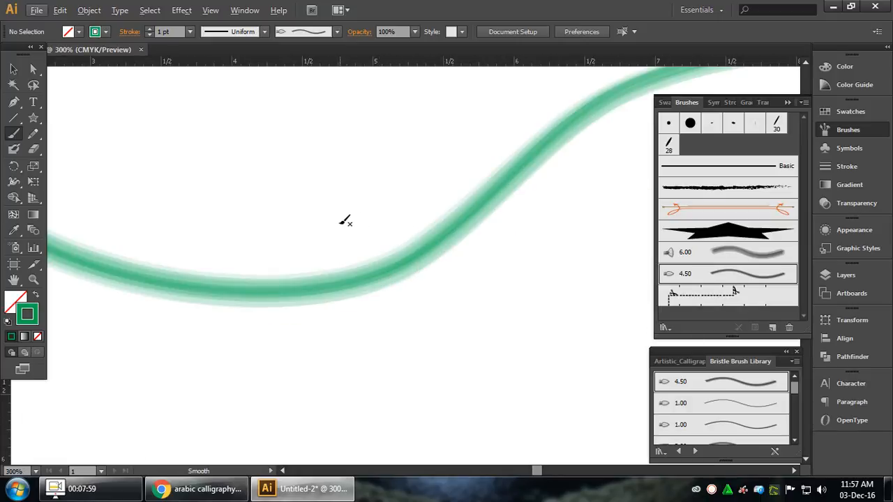
scroll(341, 220, "down", 3, "alt")
scroll(341, 220, "down", 1, "alt")
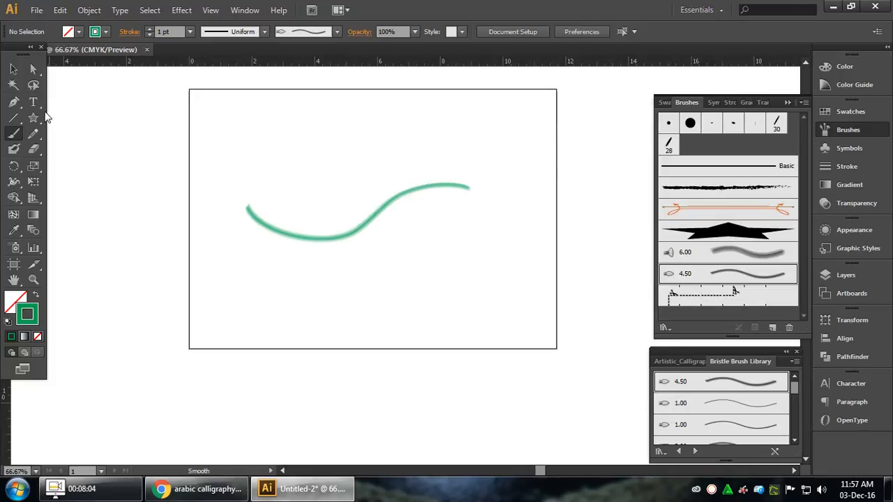
Step: Set the stroke weight to 6 pt and paint two thick bristle strokes, one near the artboard's top and one curving down its right side
scroll(48, 111, "up", 1)
left_click(149, 33)
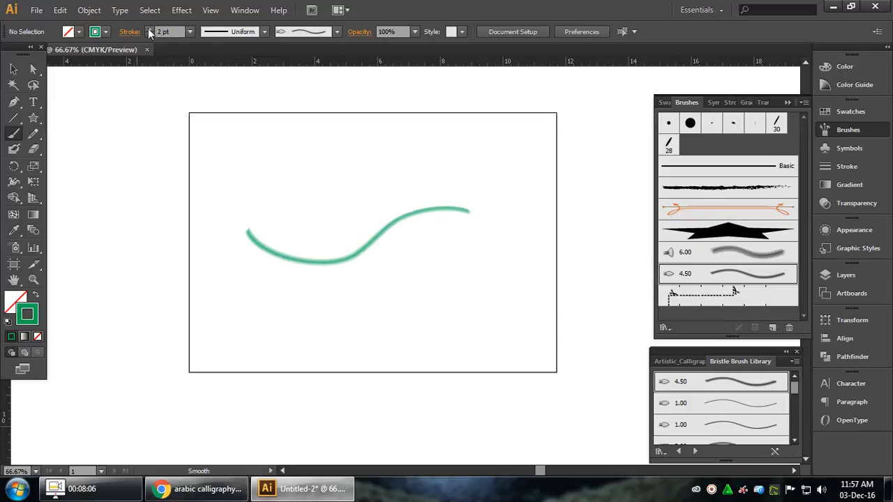
left_click(148, 33)
left_click(149, 32)
left_click(148, 33)
left_click(149, 32)
mouse_move(209, 138)
left_mouse_down()
mouse_move(375, 159)
mouse_move(485, 153)
mouse_move(574, 312)
mouse_move(454, 377)
left_mouse_up()
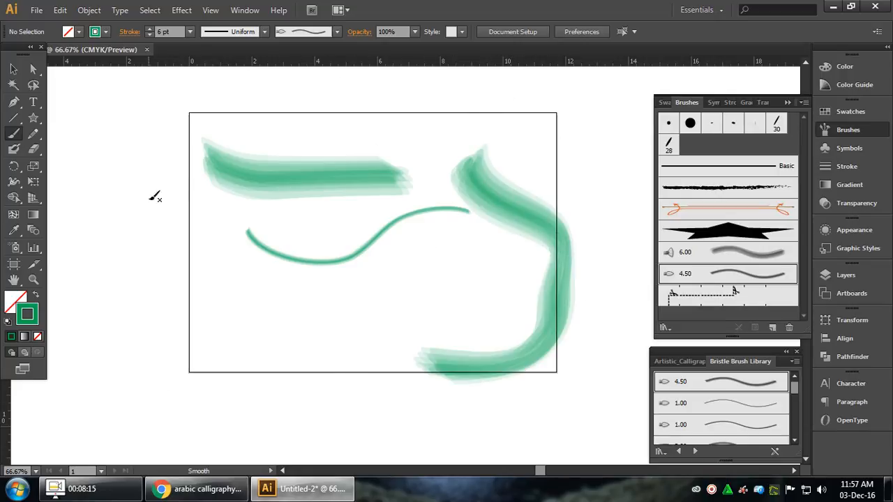
Step: Paint three more thick, nearly horizontal bristle strokes, about 8 to 10 in long, across the artboard's middle and lower area
left_click_drag(178, 224, 453, 240)
left_click_drag(230, 301, 480, 296)
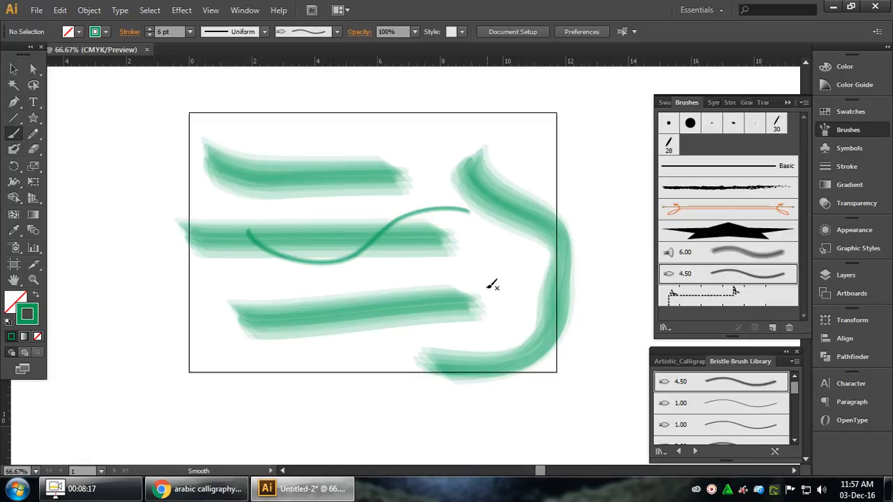
left_click_drag(241, 354, 545, 329)
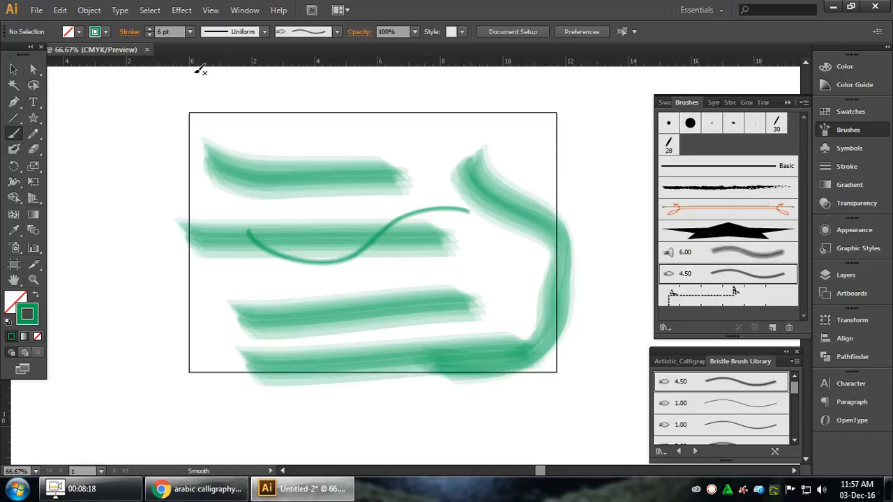
Step: Select all six bristle strokes on and around the artboard and delete them
left_click(14, 68)
left_click_drag(223, 104, 576, 401)
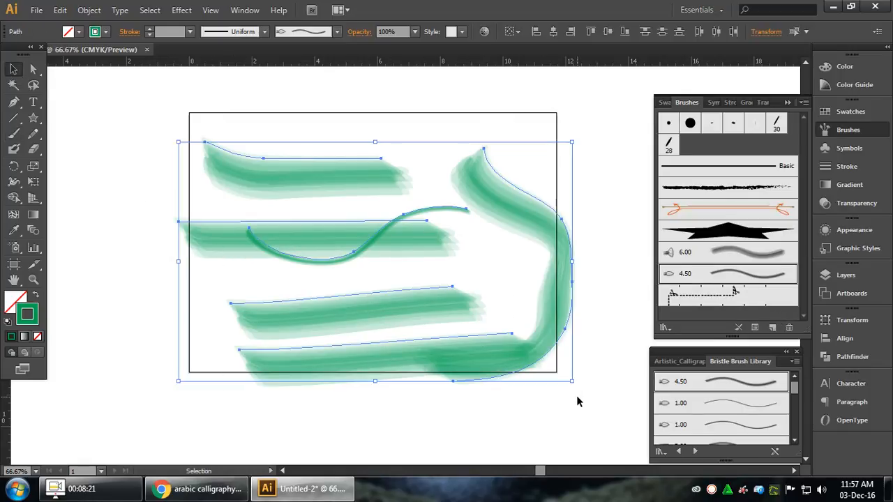
key("Delete")
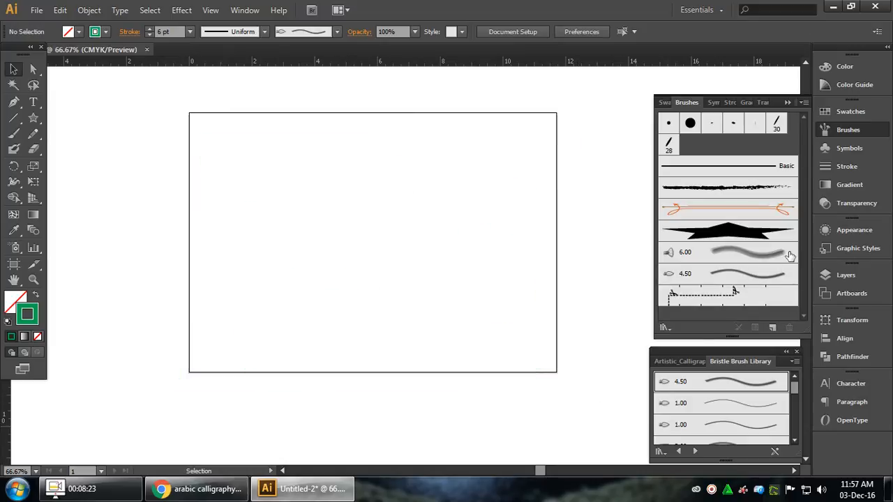
Step: Open the options of the 6.00 Mop bristle brush and try the Round Point, Round Blunt, Round Curve, Round Angle and Round Fan shapes
double_click(758, 251)
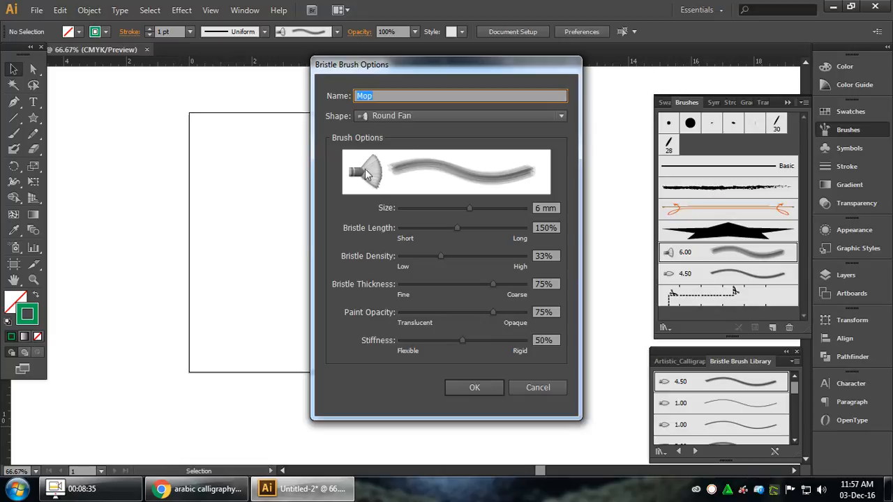
left_click(393, 114)
left_click(398, 131)
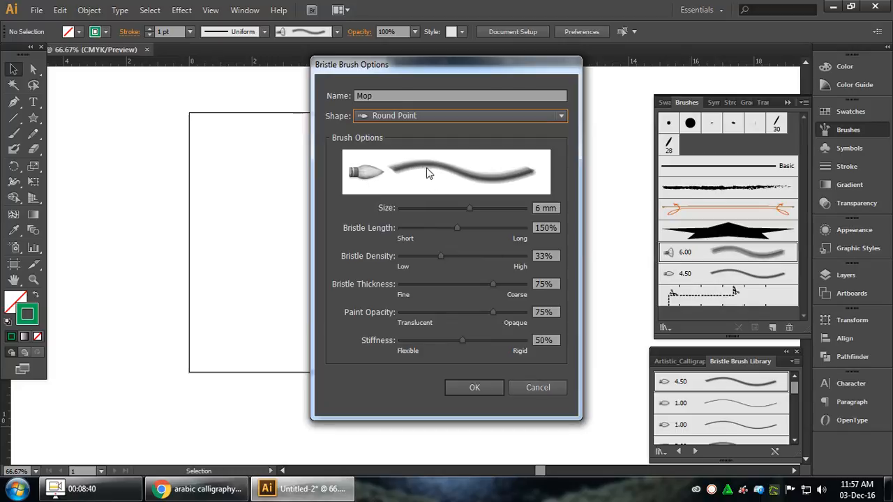
left_click(431, 116)
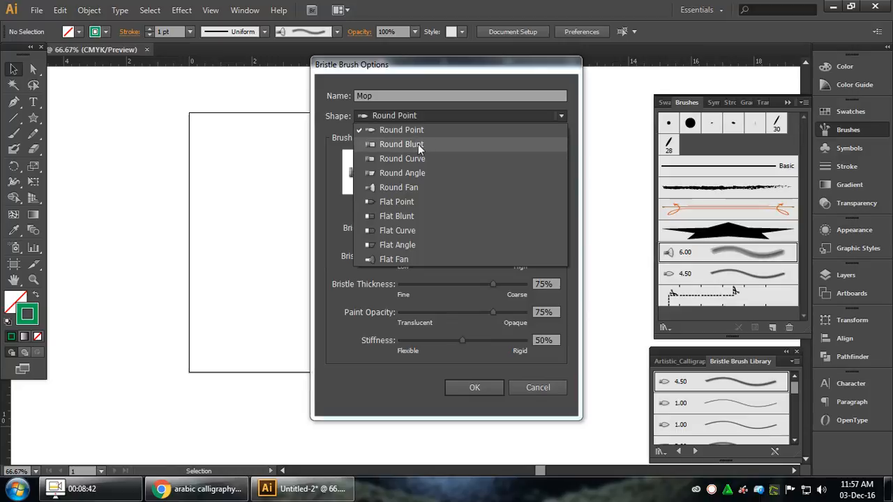
left_click(420, 147)
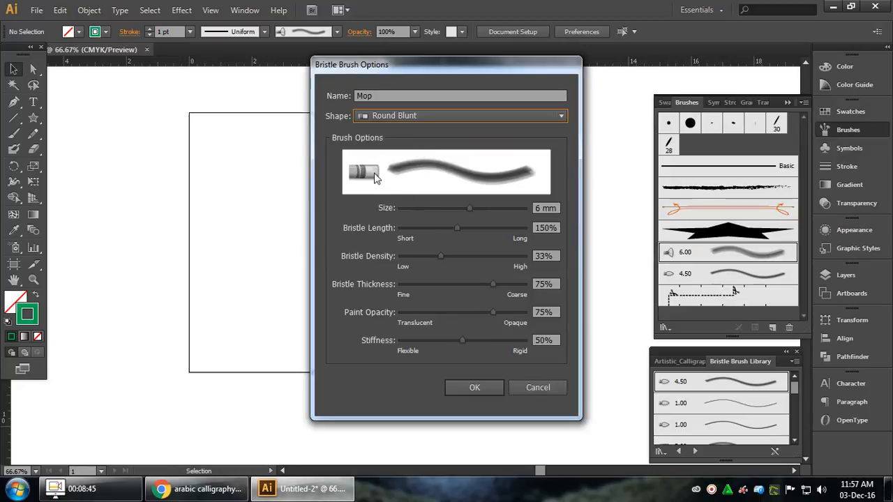
left_click(425, 116)
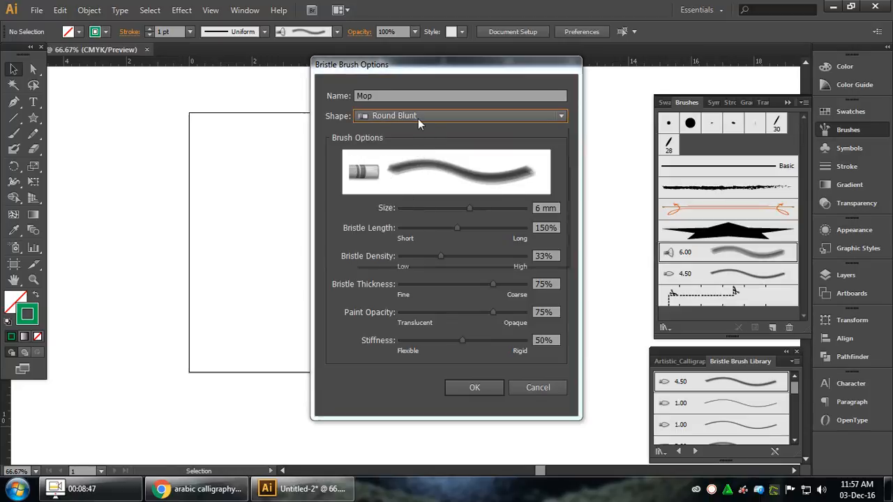
left_click(412, 159)
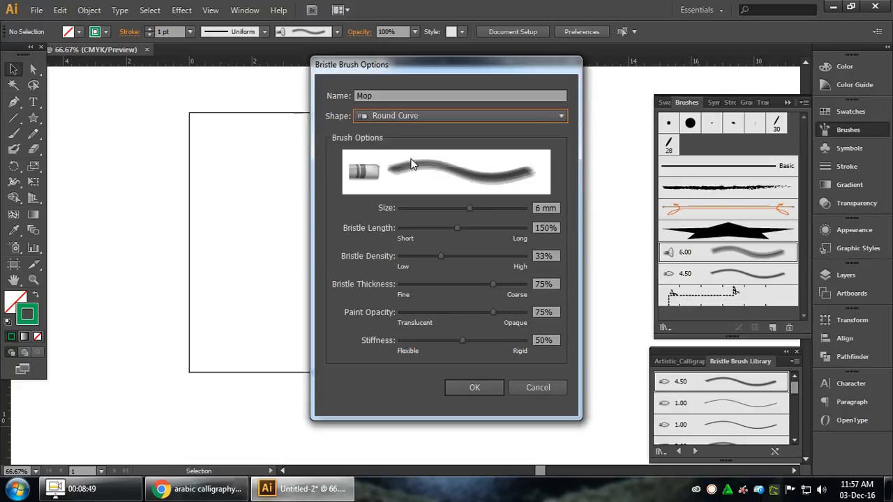
left_click(413, 117)
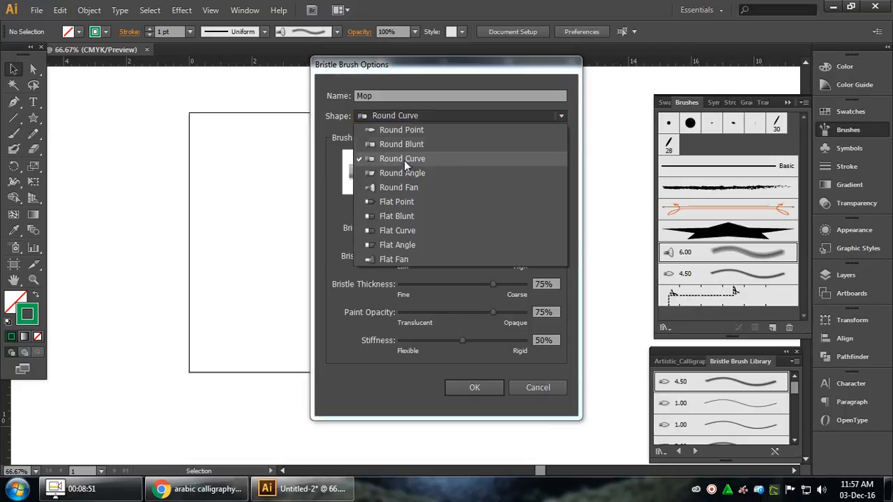
left_click(409, 174)
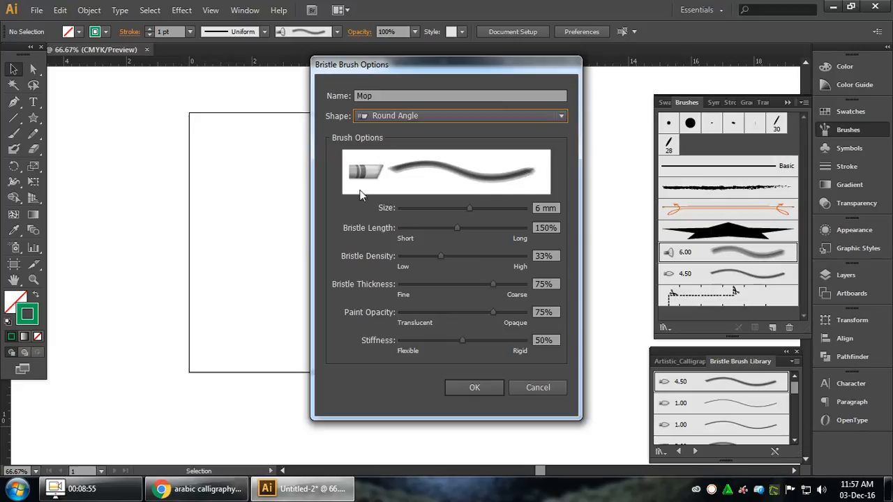
left_click(434, 117)
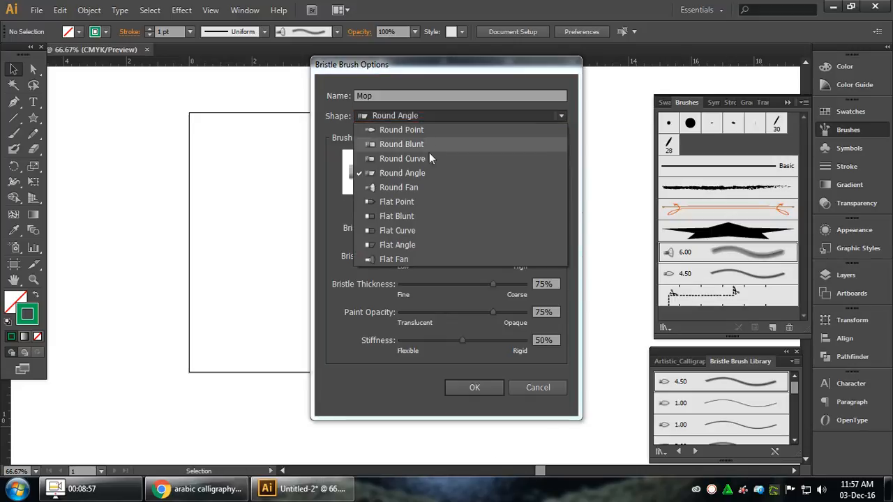
left_click(423, 189)
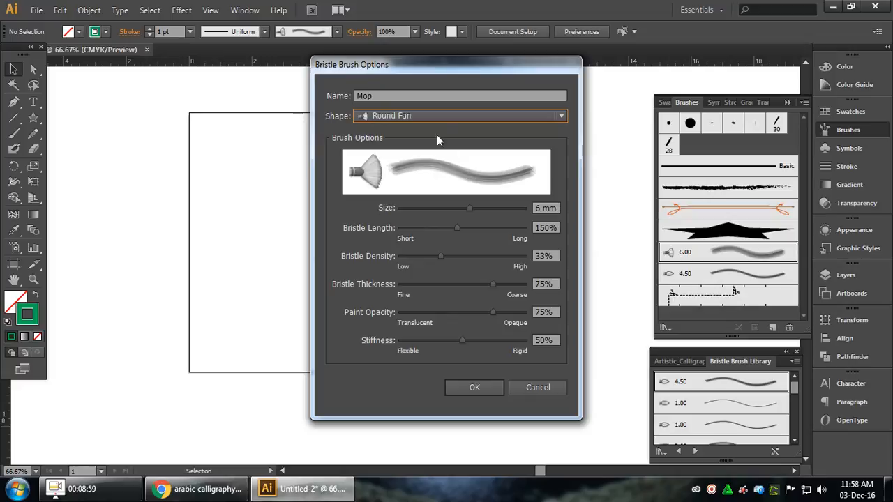
Step: Try the Flat Point, Flat Blunt, Flat Curve, Flat Angle and Flat Fan shapes on the Mop brush and return to Round Fan
left_click(432, 117)
left_click(418, 202)
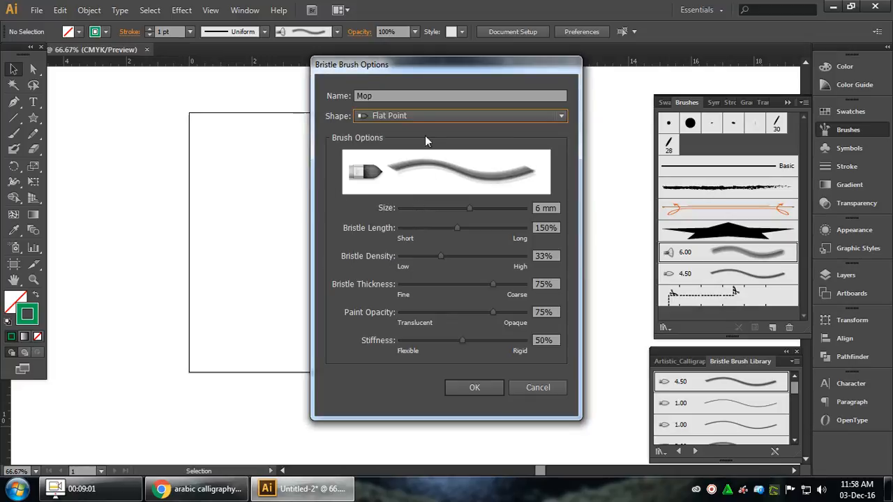
left_click(434, 115)
left_click(411, 215)
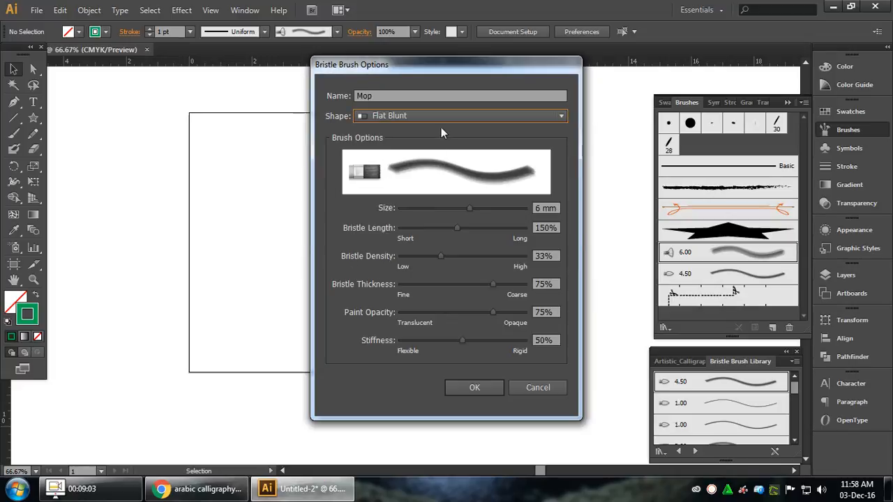
left_click(446, 115)
left_click(416, 230)
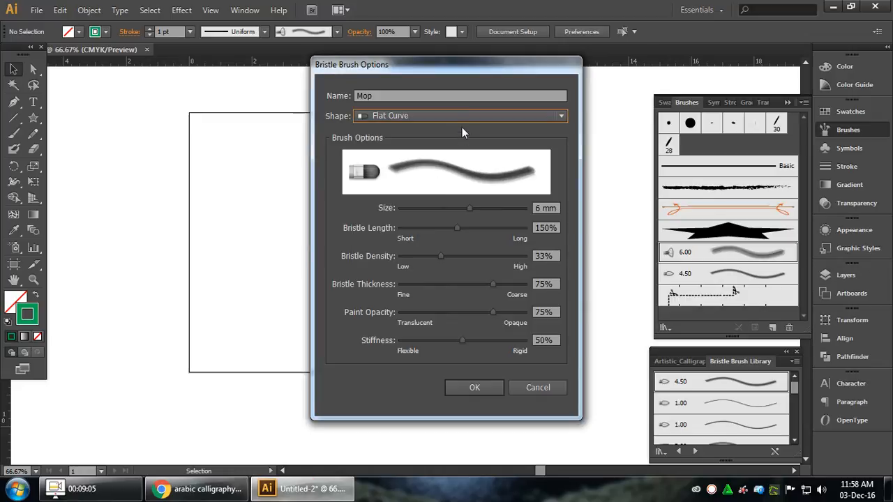
left_click(463, 117)
left_click(420, 244)
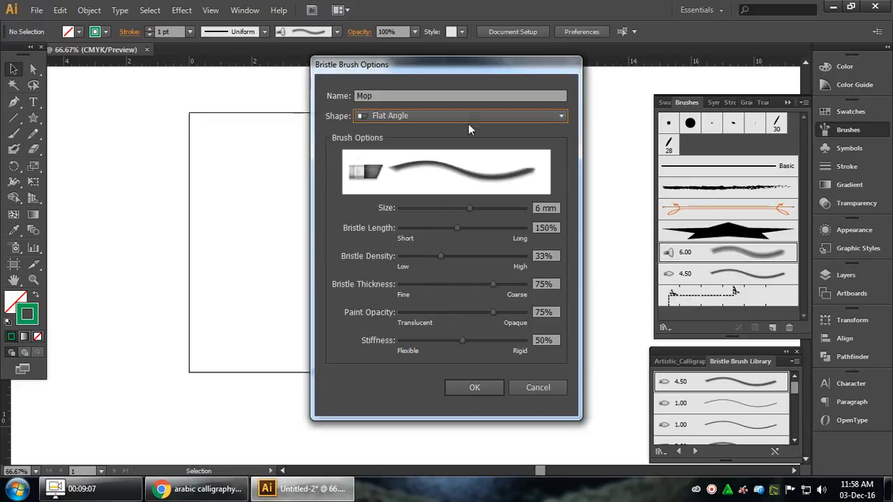
left_click(468, 117)
left_click(417, 259)
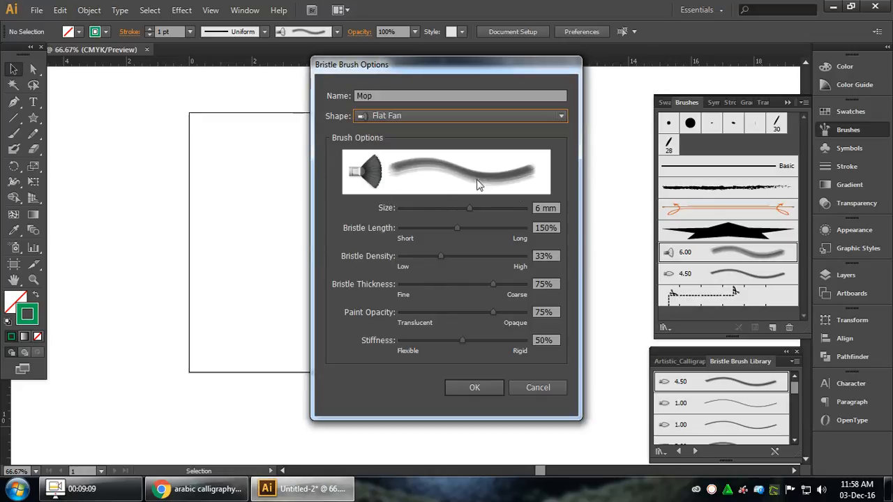
left_click(470, 116)
left_click(416, 188)
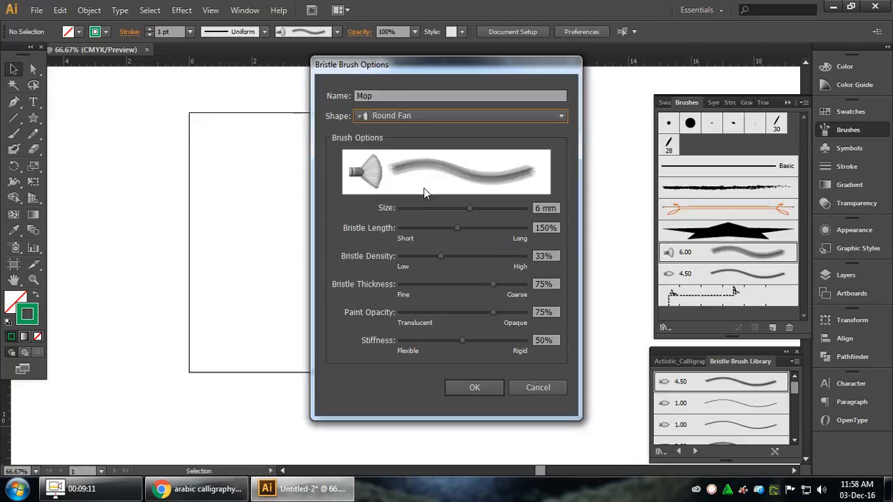
Step: Try a bristle density of 90% on the Mop brush and set it back to 33%
left_click(440, 256)
mouse_move(441, 255)
left_mouse_down()
mouse_move(430, 256)
mouse_move(511, 256)
left_mouse_up()
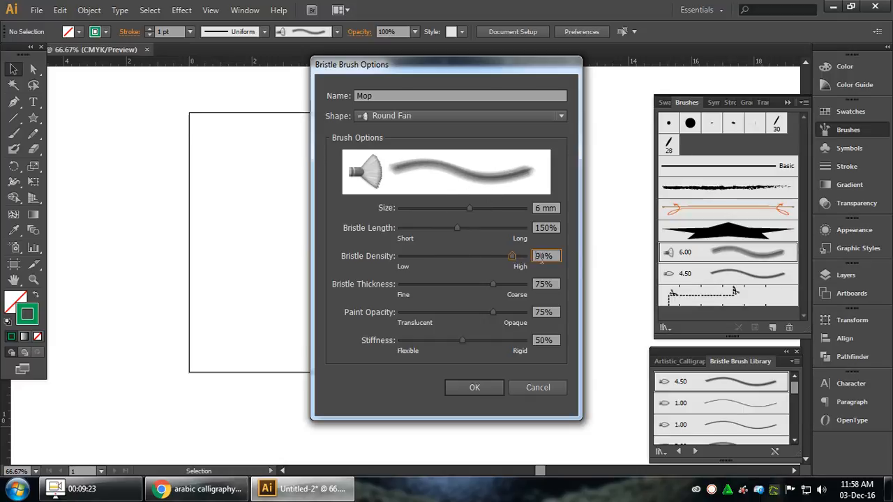
left_click_drag(555, 257, 486, 264)
type("33")
Step: Try the Mop brush with 100% bristle thickness, 54% paint opacity and 100% stiffness, and discard the option changes
mouse_move(493, 284)
left_mouse_down()
mouse_move(448, 285)
mouse_move(525, 286)
left_mouse_up()
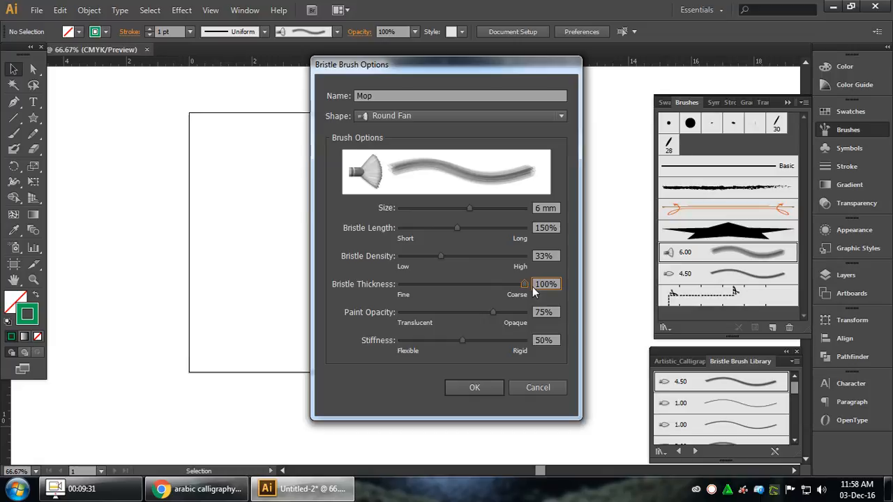
mouse_move(524, 285)
left_mouse_down()
mouse_move(400, 286)
mouse_move(609, 298)
left_mouse_up()
left_click_drag(493, 311, 522, 312)
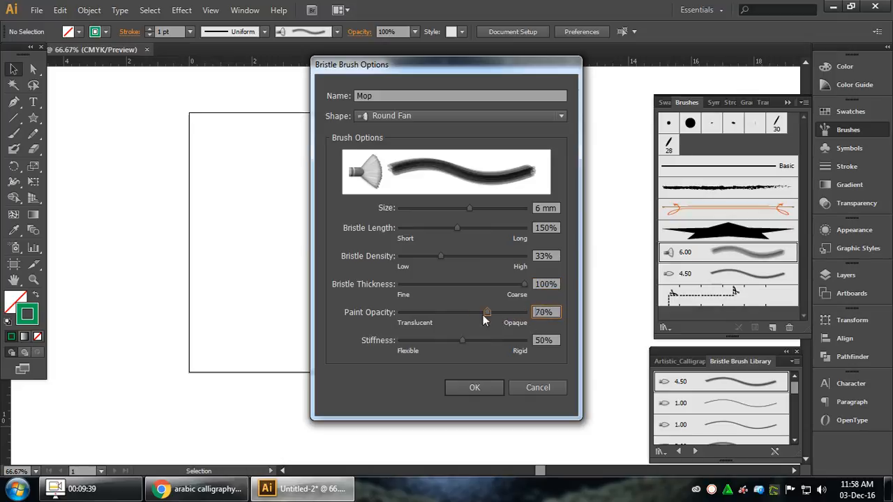
mouse_move(416, 315)
left_mouse_down()
mouse_move(403, 314)
mouse_move(558, 322)
mouse_move(480, 311)
mouse_move(415, 314)
mouse_move(571, 309)
mouse_move(466, 313)
mouse_move(509, 341)
mouse_move(530, 340)
left_mouse_up()
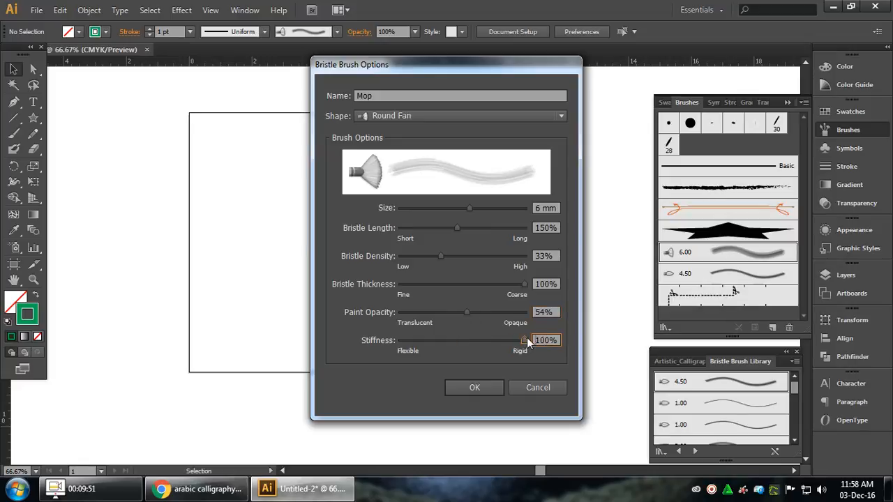
mouse_move(528, 341)
left_mouse_down()
mouse_move(399, 341)
mouse_move(552, 349)
left_mouse_up()
left_click_drag(434, 339, 551, 343)
left_click(537, 388)
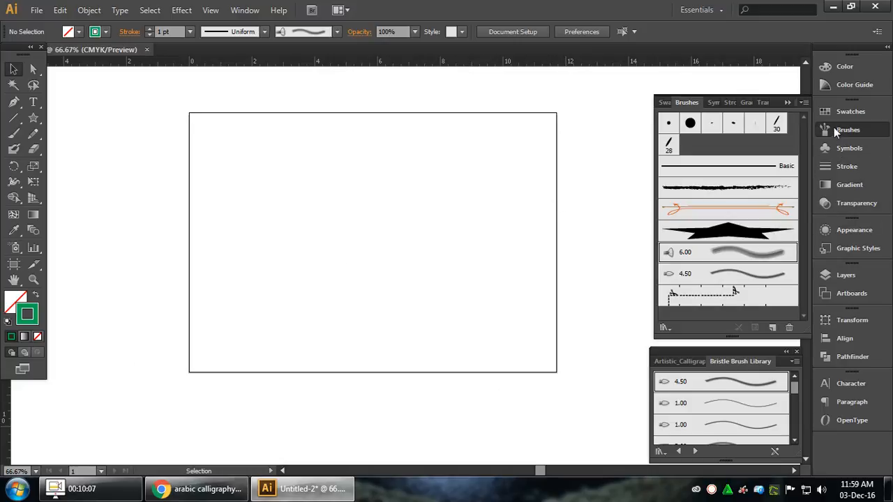
Step: Open the Decorative_Scatter brush library and choose its Dot Rings brush
left_click(804, 103)
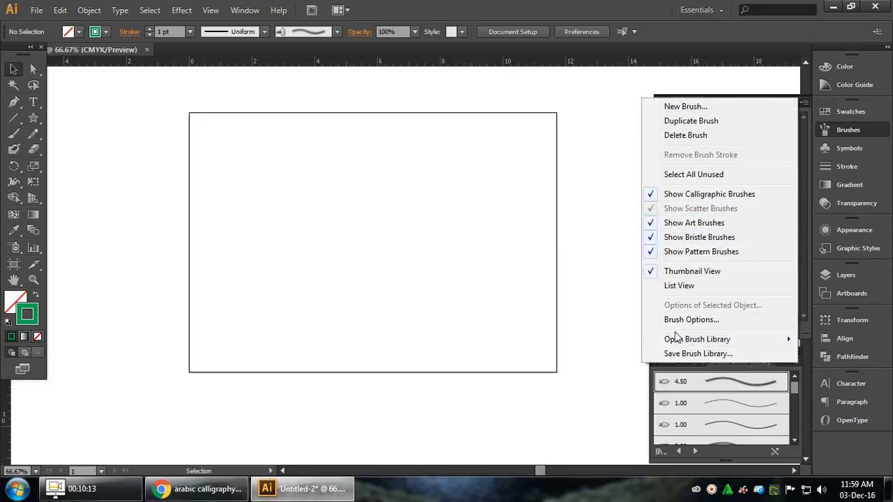
mouse_move(684, 342)
mouse_move(604, 345)
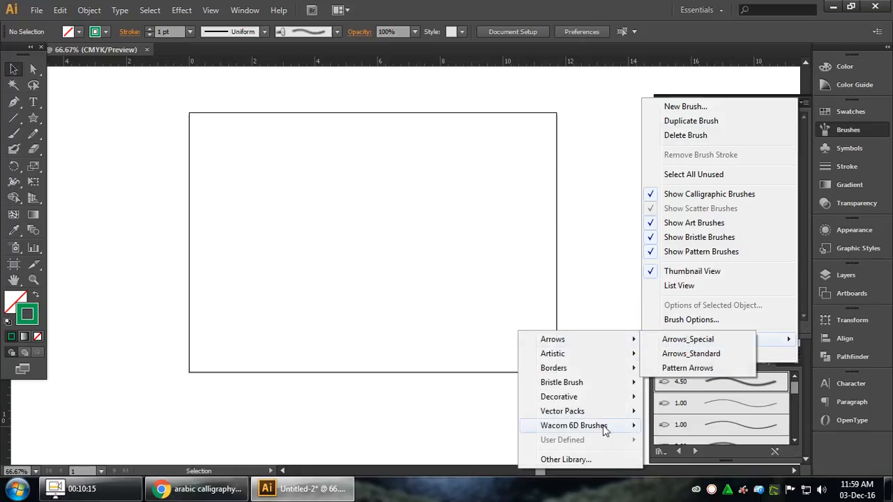
mouse_move(604, 429)
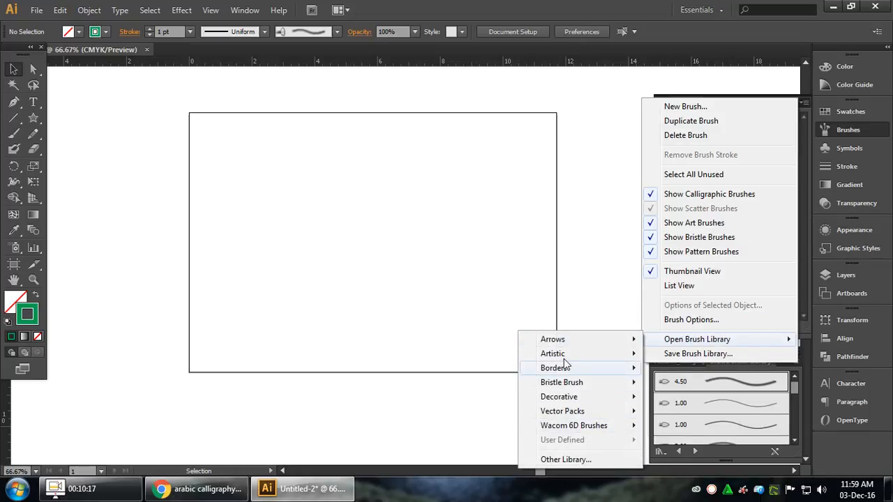
mouse_move(564, 355)
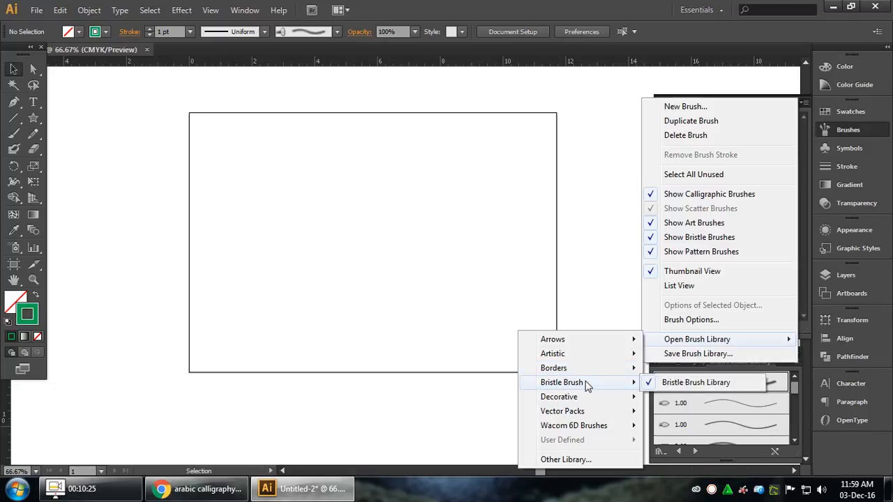
mouse_move(588, 397)
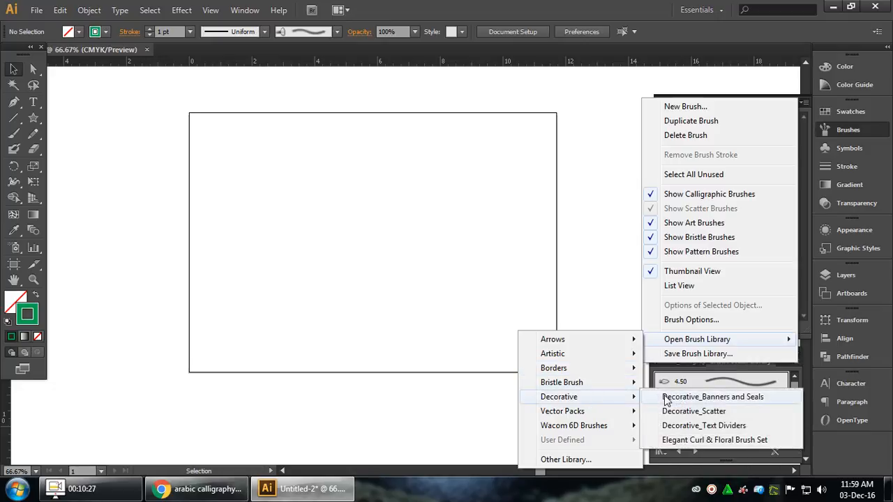
left_click(701, 412)
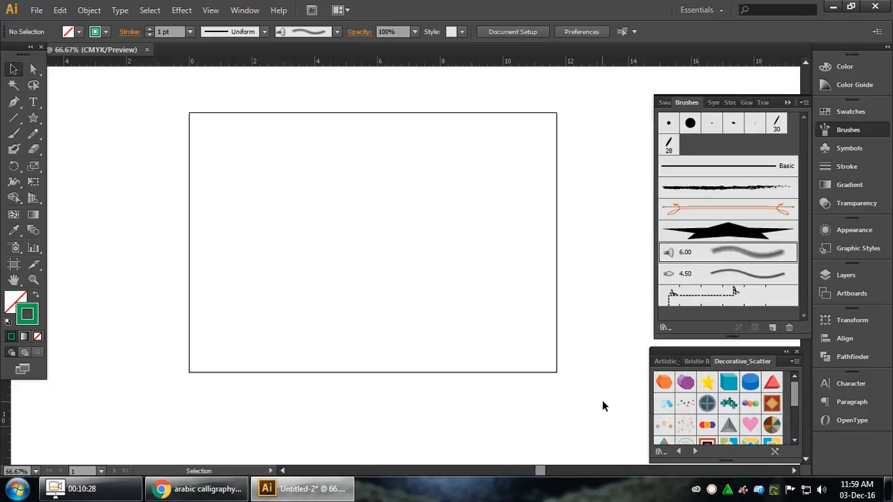
left_click(685, 426)
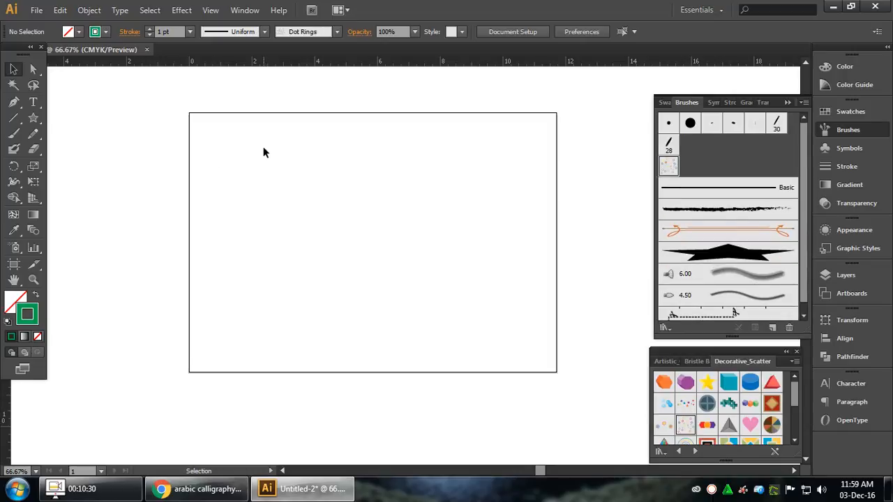
Step: Paint a shallow curved stroke across the artboard with the Dot Rings brush and view it up close
left_click(14, 133)
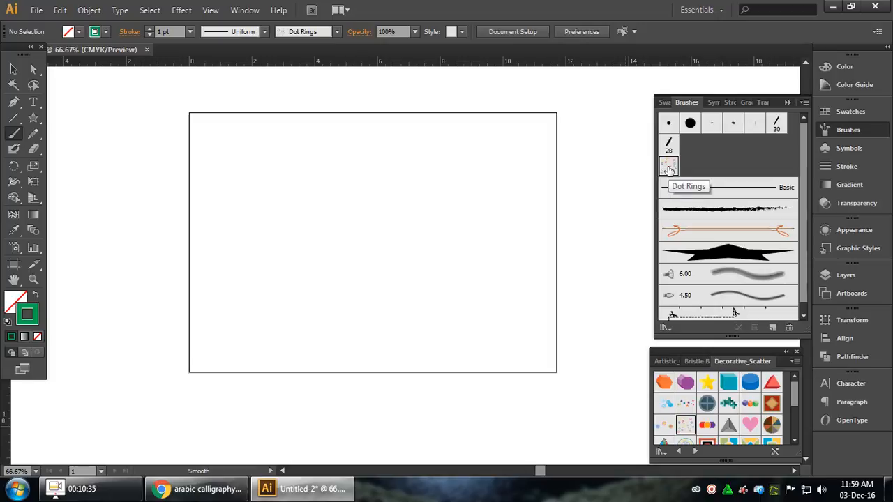
mouse_move(242, 206)
left_mouse_down()
mouse_move(368, 233)
mouse_move(536, 203)
left_mouse_up()
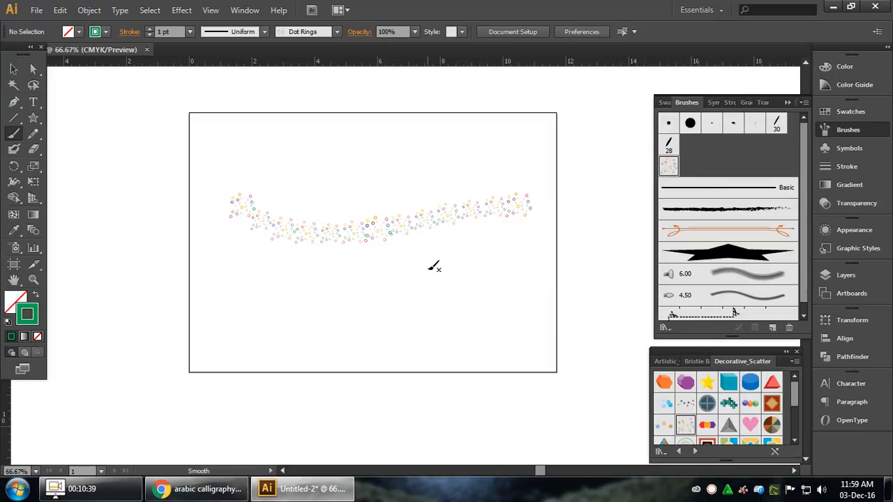
left_click(32, 279)
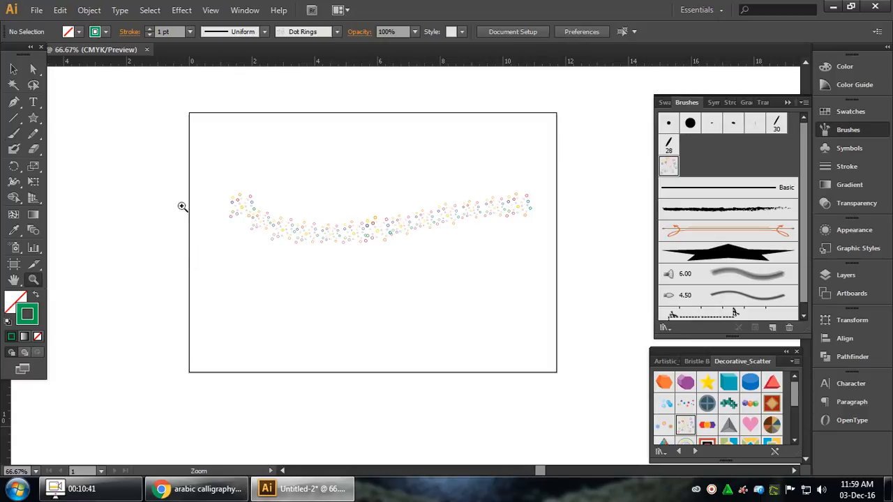
mouse_move(218, 182)
left_mouse_down()
mouse_move(409, 253)
mouse_move(540, 274)
left_mouse_up()
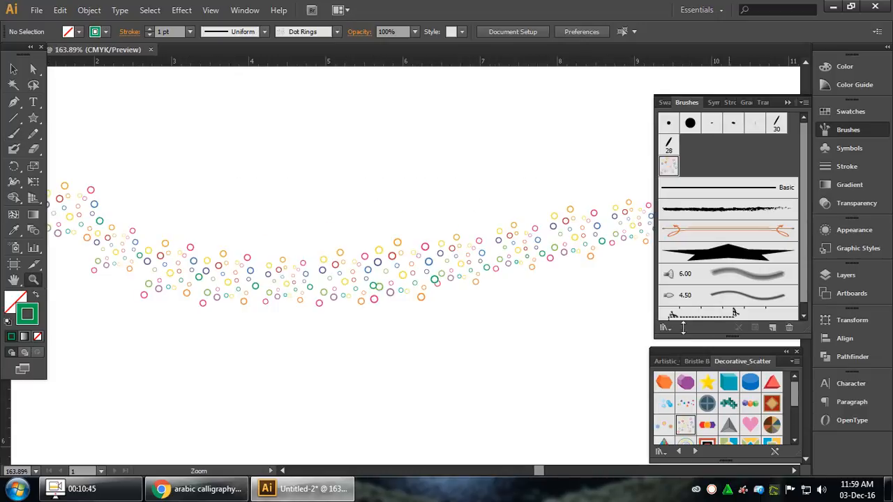
Step: Paint a wavy stroke with the Crosses brush above the dot rings, and select both strokes to view their paths
left_click(729, 404)
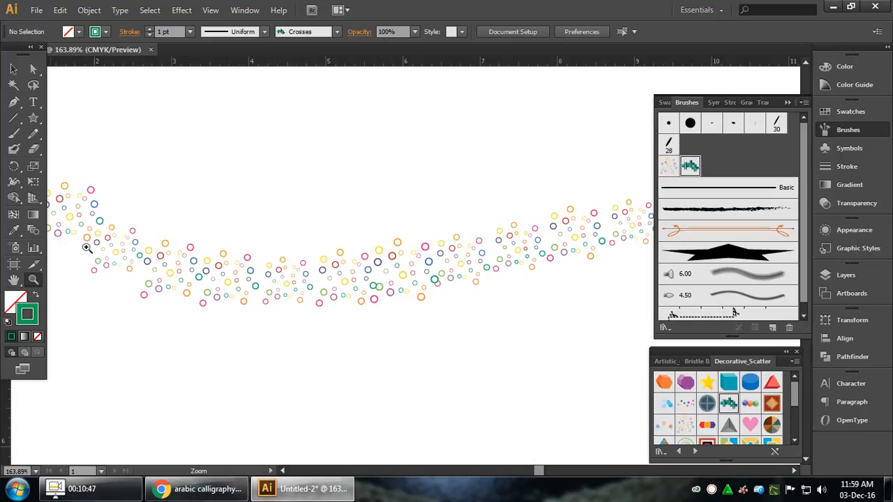
left_click(13, 134)
mouse_move(155, 124)
left_mouse_down()
mouse_move(197, 152)
mouse_move(418, 124)
left_mouse_up()
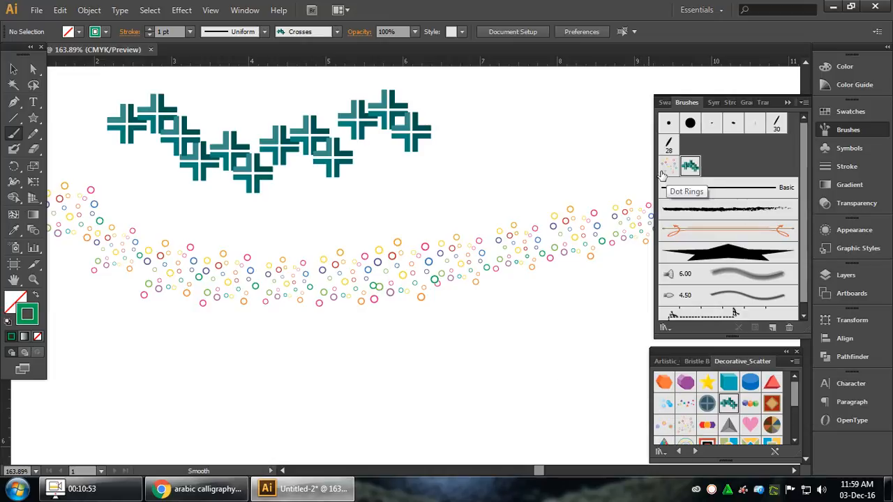
left_click(13, 69)
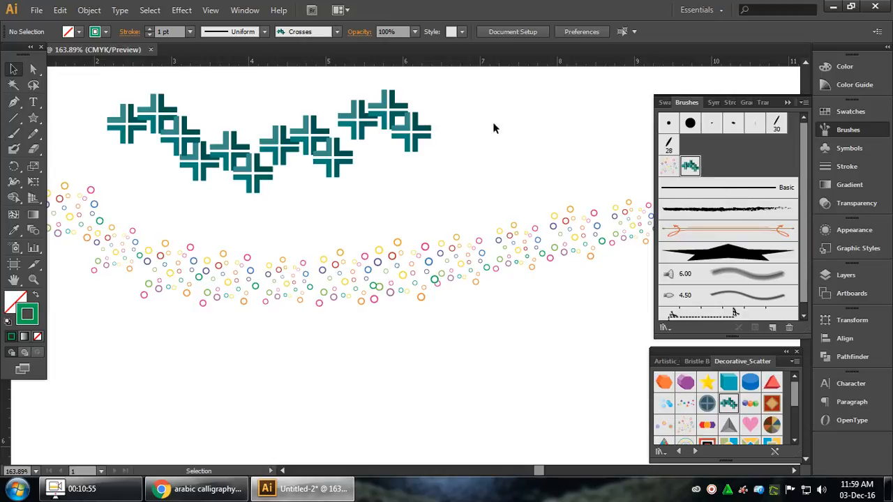
mouse_move(470, 91)
left_mouse_down()
mouse_move(393, 237)
mouse_move(285, 311)
left_mouse_up()
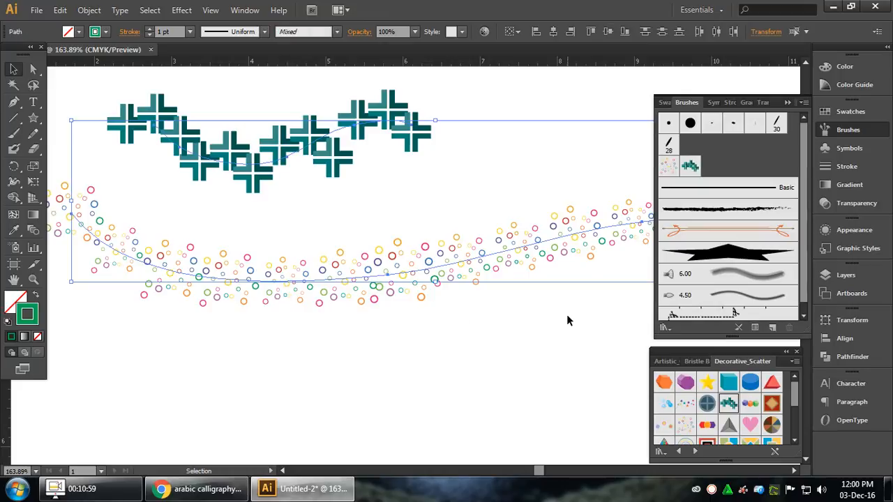
left_click(518, 347)
Step: Open the Dot Rings brush options and try a fixed spacing of 395% with the preview on
double_click(668, 167)
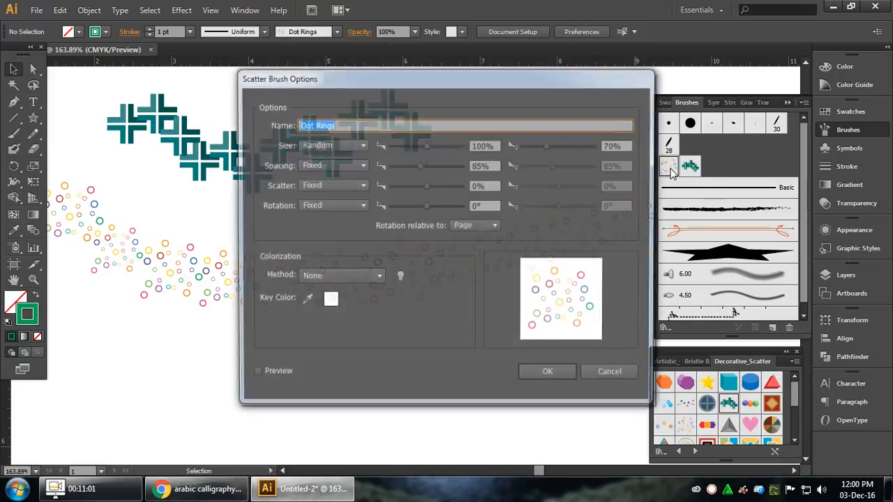
left_click_drag(338, 80, 337, 116)
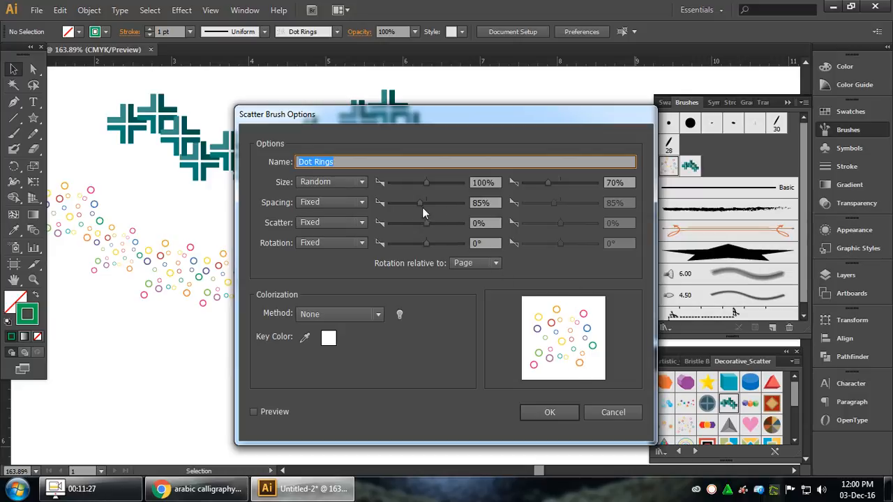
left_click_drag(419, 202, 437, 203)
left_click(255, 411)
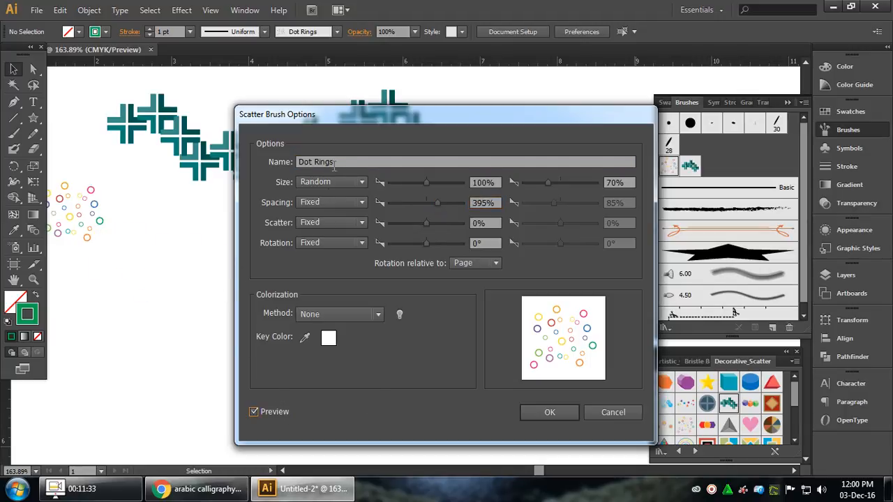
mouse_move(347, 115)
left_mouse_down()
mouse_move(386, 141)
mouse_move(549, 138)
left_mouse_up()
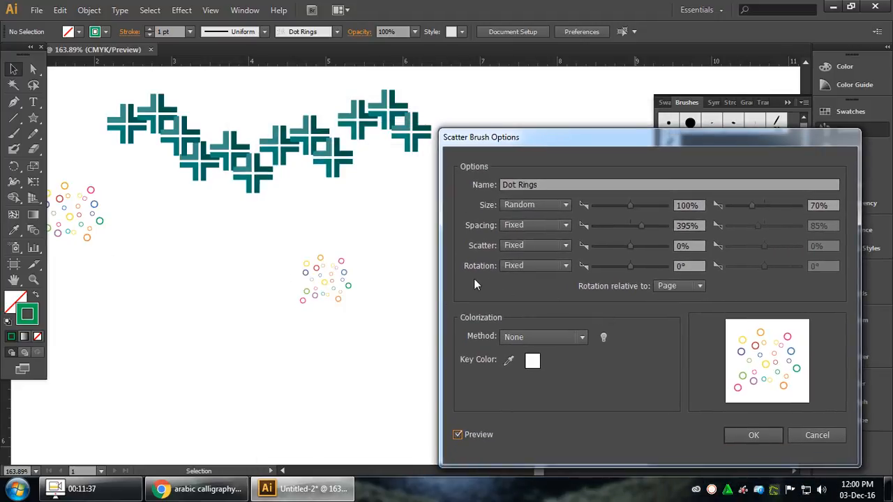
Step: Try Dot Rings spacings of 54%, 64%, 14% and 34%, and set the spacing back to 85%
left_click_drag(698, 224, 612, 228)
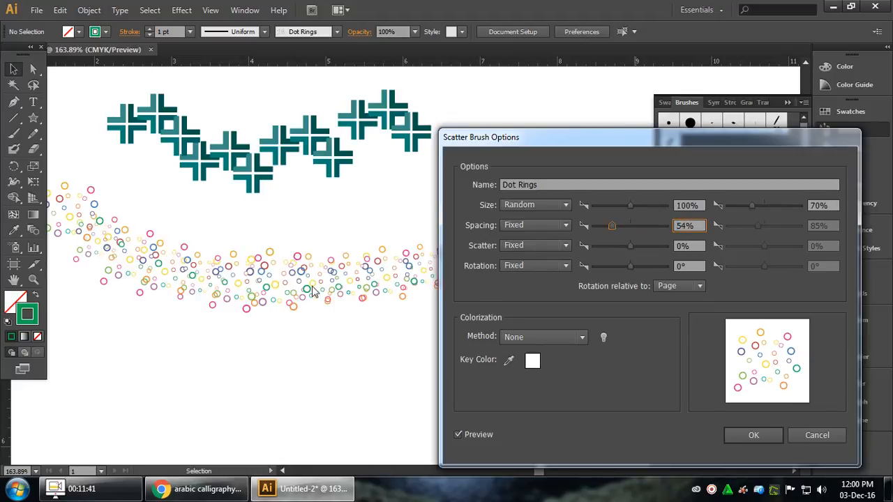
left_click(617, 226)
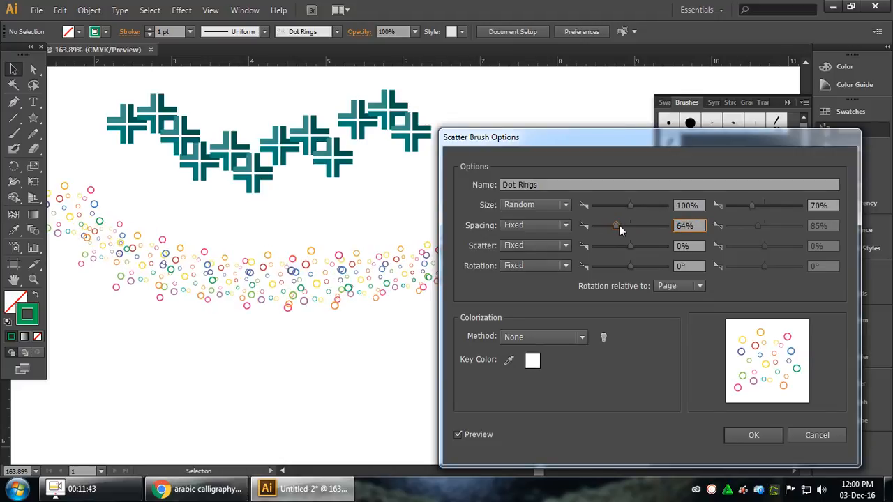
left_click_drag(618, 224, 599, 224)
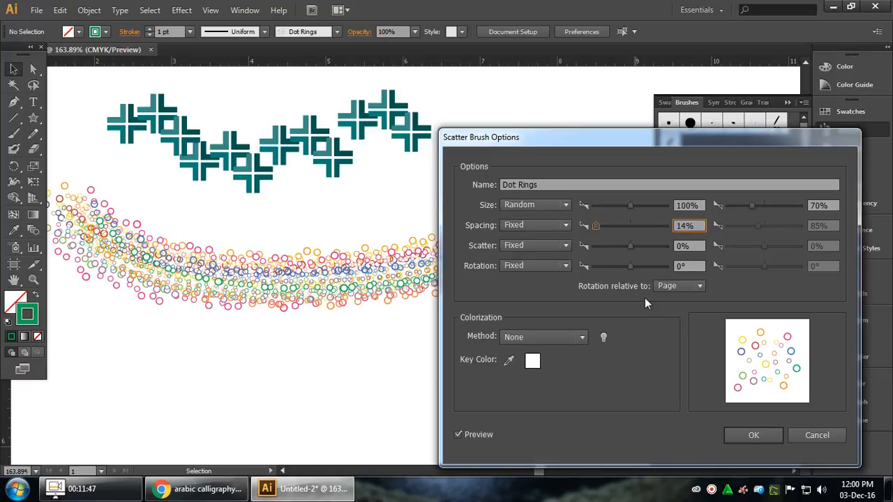
left_click_drag(596, 230, 603, 225)
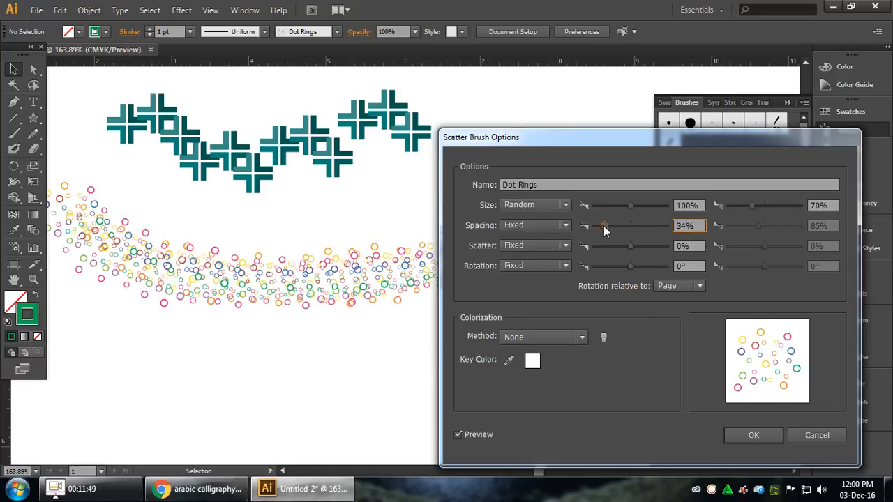
left_click(685, 227)
type("85")
Step: Try a fixed scatter of 74% on the Dot Rings brush and a random scatter from -293% to 331%
mouse_move(631, 246)
left_mouse_down()
mouse_move(641, 244)
mouse_move(633, 246)
left_mouse_up()
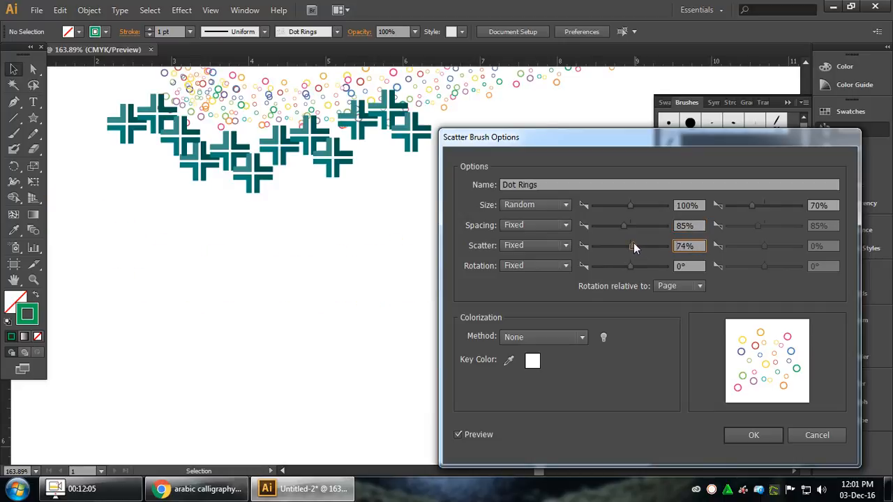
left_click(561, 245)
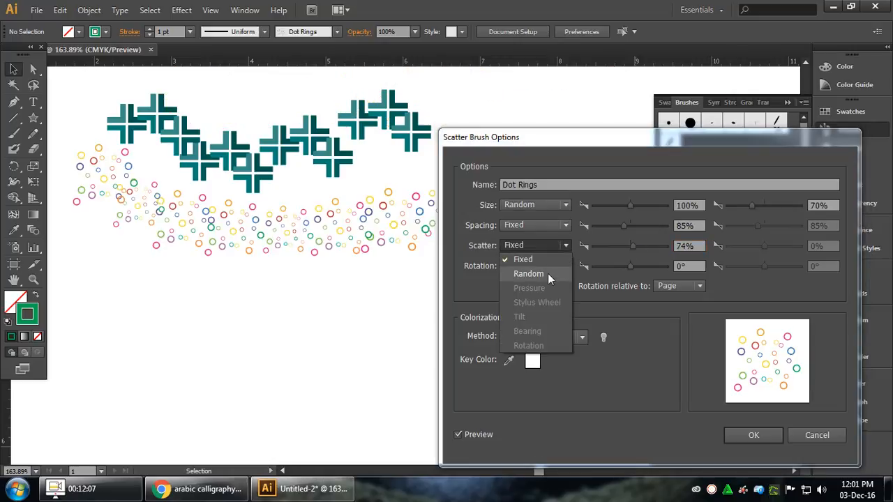
left_click(548, 273)
left_click_drag(625, 255, 617, 255)
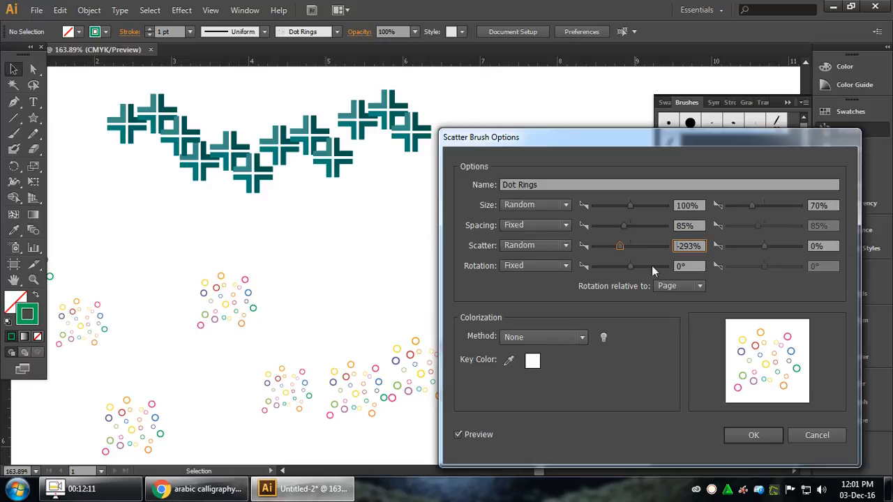
left_click_drag(761, 247, 772, 246)
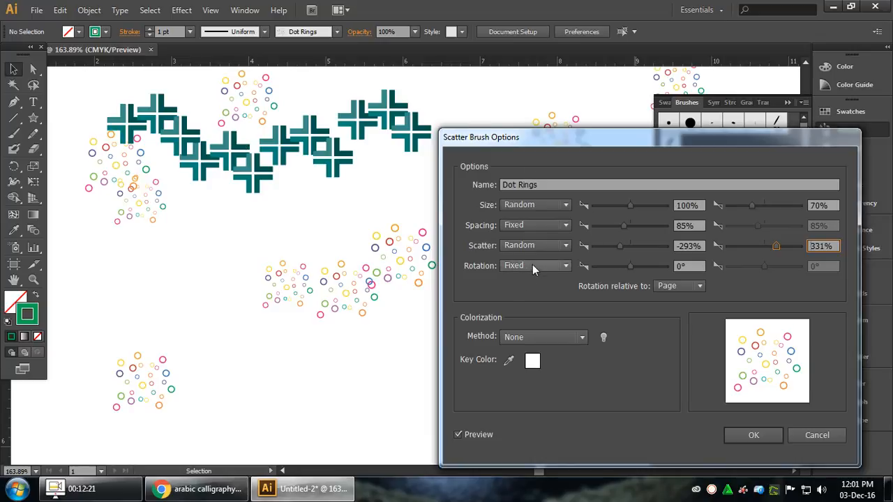
Step: Return the Dot Rings scatter to Fixed and set it to 37%
left_click(537, 245)
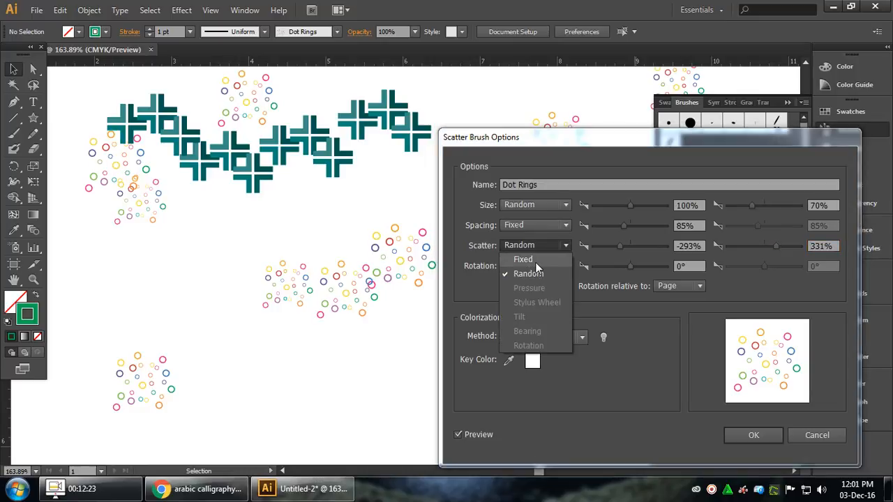
left_click(530, 259)
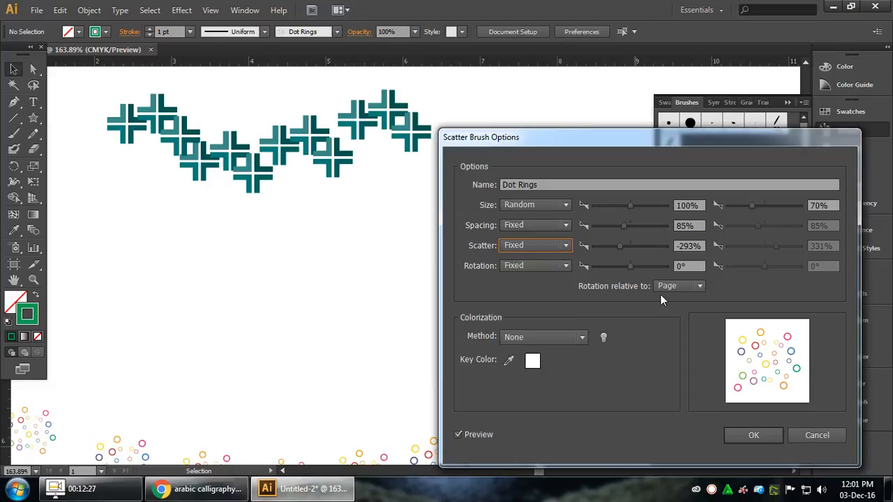
left_click_drag(620, 246, 632, 245)
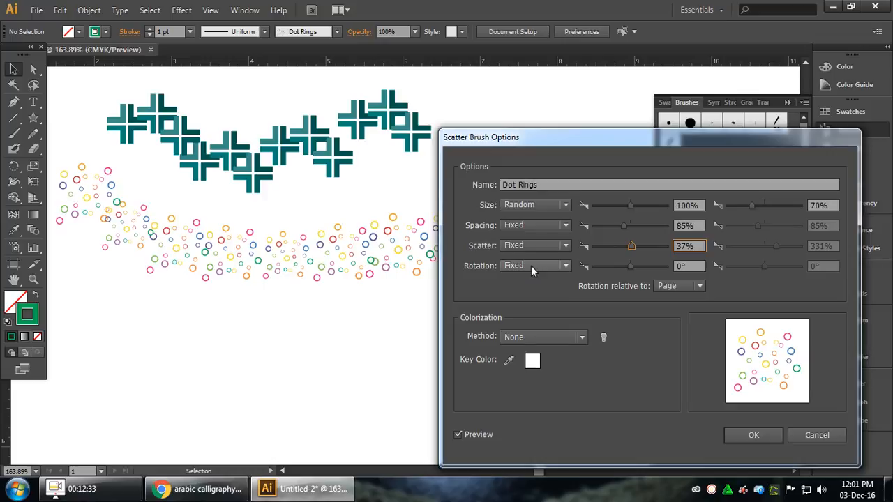
Step: Try fixed rotations of 4° and 21° on the Dot Rings brush, and discard all its option changes
left_click(532, 266)
left_click(621, 251)
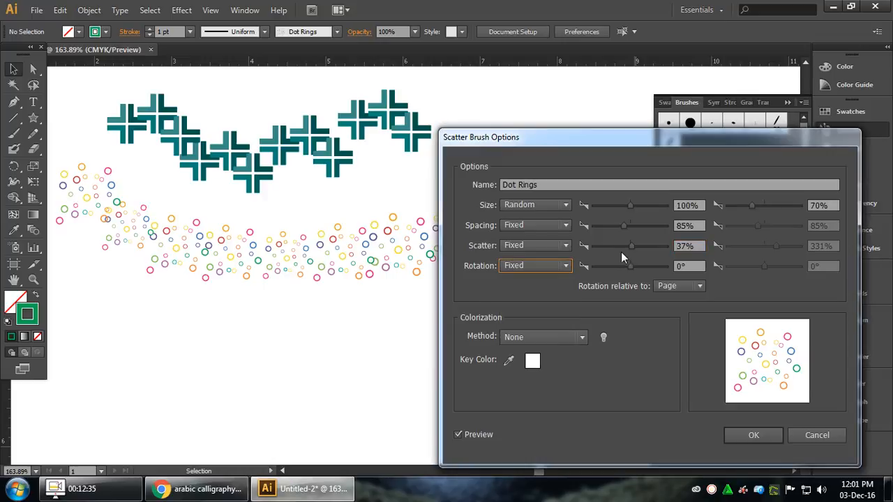
mouse_move(628, 265)
left_mouse_down()
mouse_move(653, 267)
mouse_move(628, 271)
left_mouse_up()
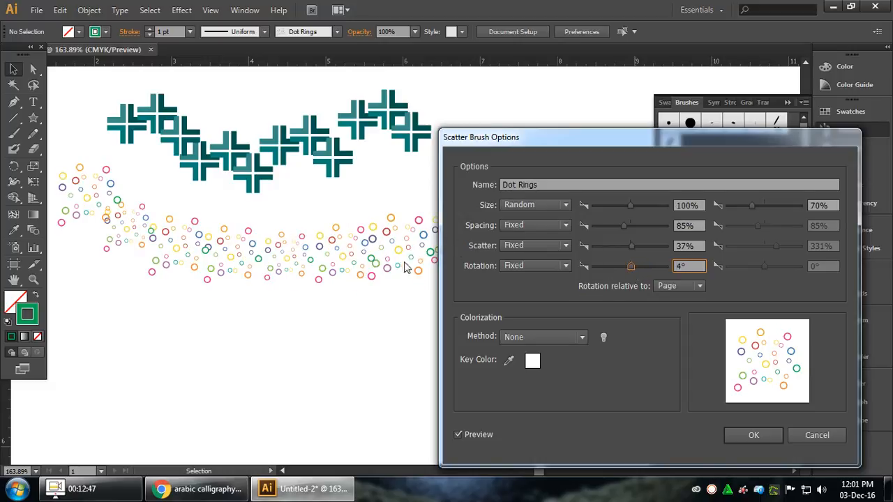
left_click_drag(631, 269, 635, 269)
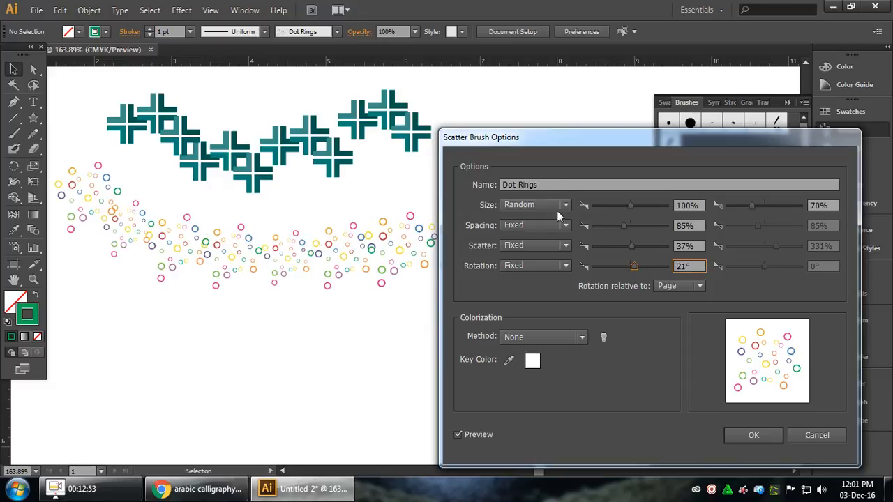
left_click_drag(600, 136, 593, 136)
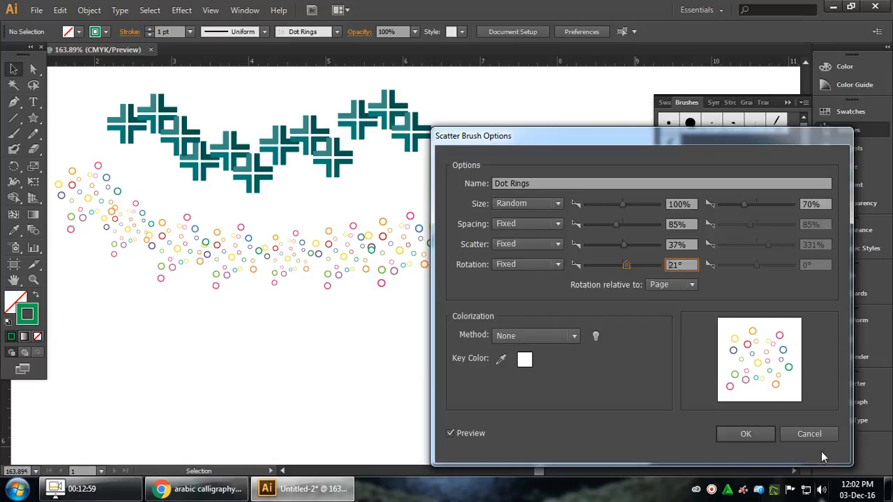
left_click(810, 434)
Step: Draw a small five-pointed star below the dot rings and swap its fill and stroke for a green fill without outline
scroll(373, 380, "down", 1)
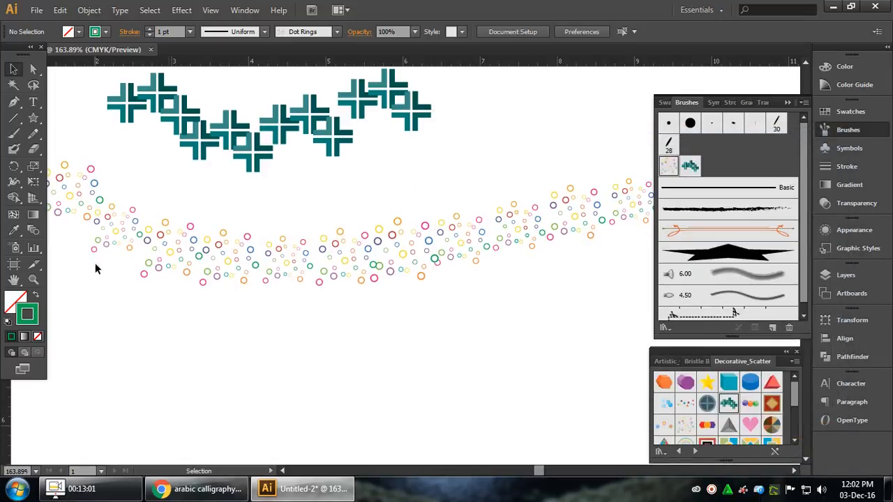
left_click(33, 118)
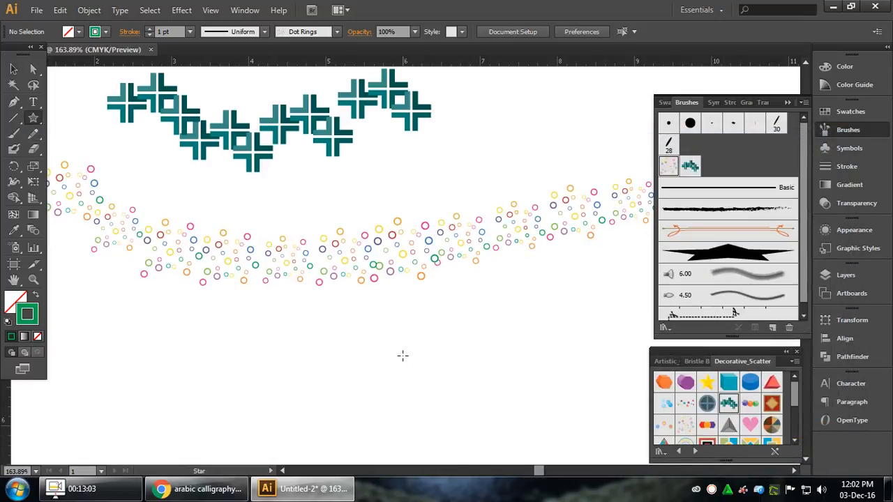
left_click_drag(398, 358, 411, 370)
key("a")
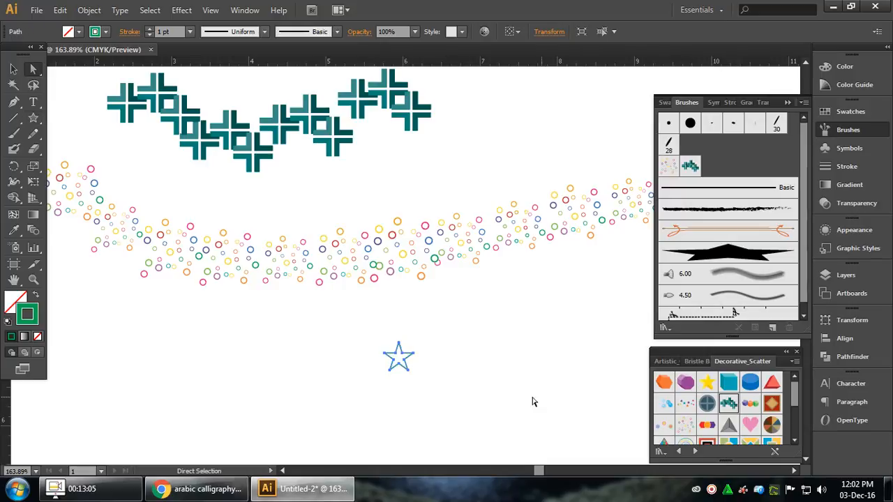
left_click(36, 295)
left_click(293, 348)
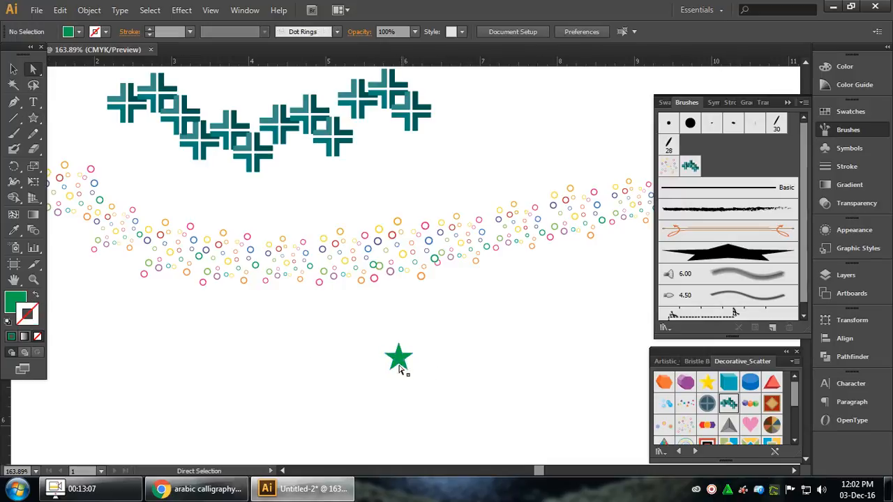
Step: Start a new scatter brush from the small green star
left_click(398, 359)
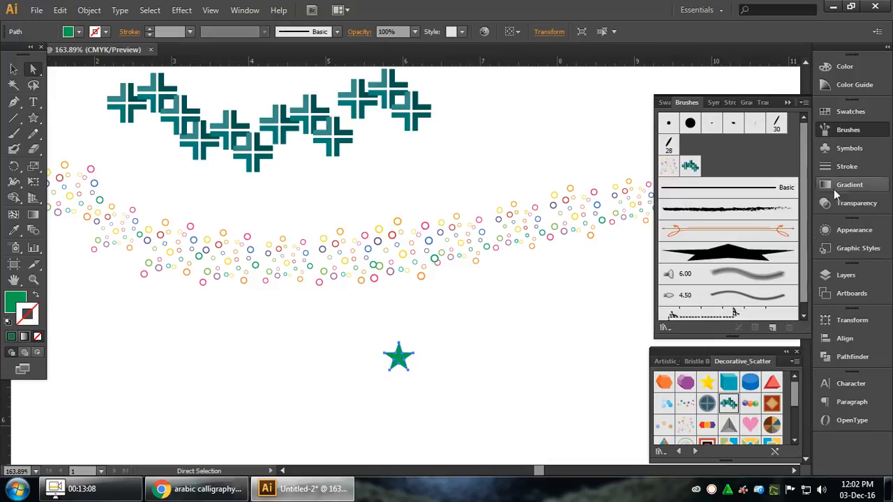
left_click(772, 327)
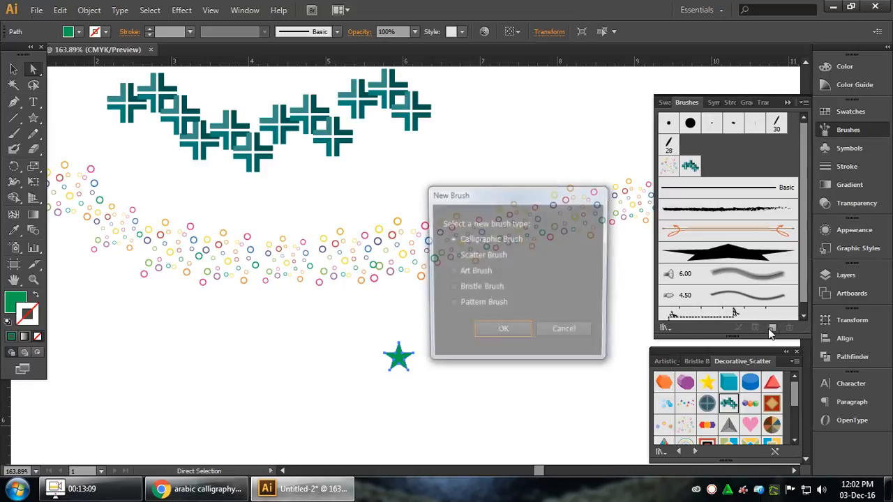
left_click(476, 258)
left_click(494, 332)
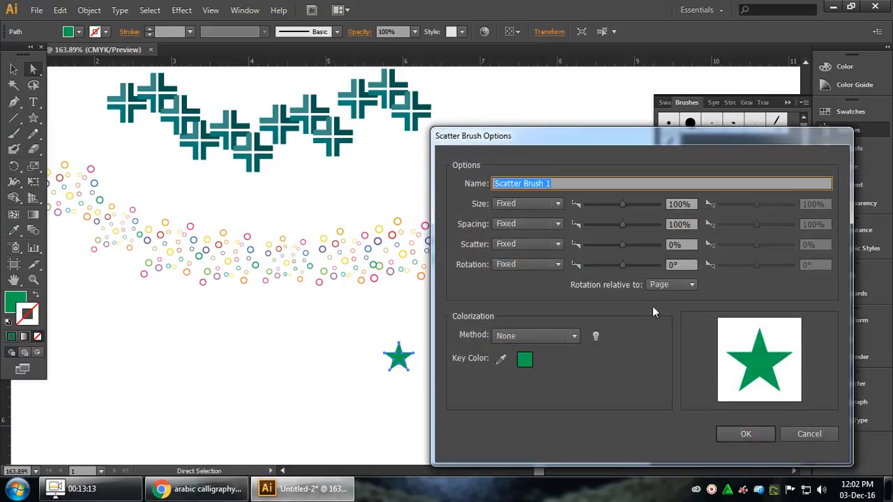
Step: Set the new brush's size to Random with a first value of 166% and its spacing to Random with a first value of 53%
left_click_drag(592, 141, 631, 128)
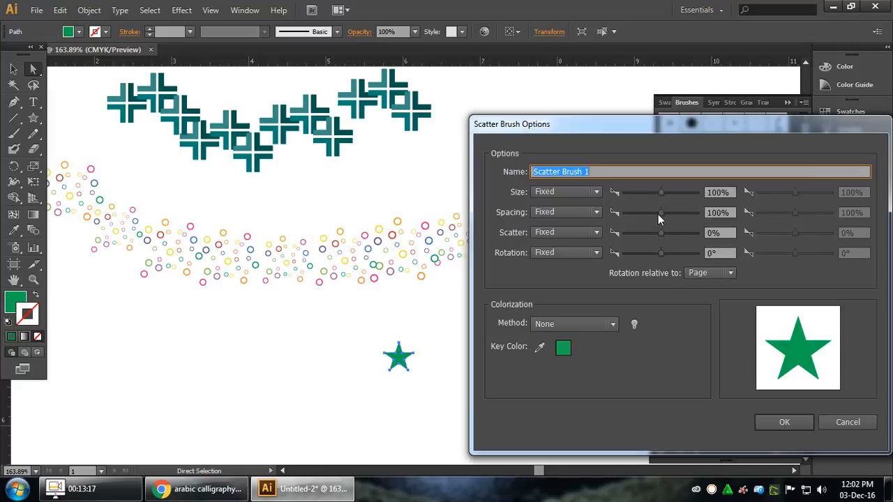
left_click_drag(661, 212, 644, 212)
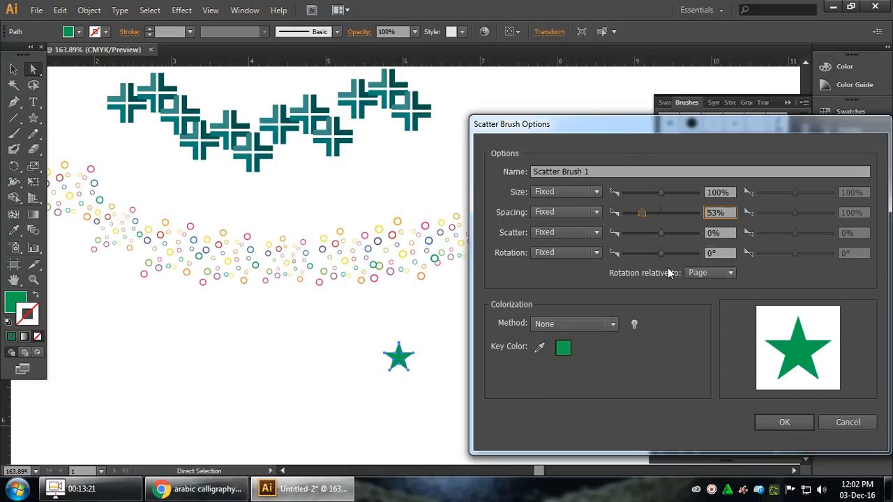
left_click(660, 193)
left_click_drag(660, 195, 662, 195)
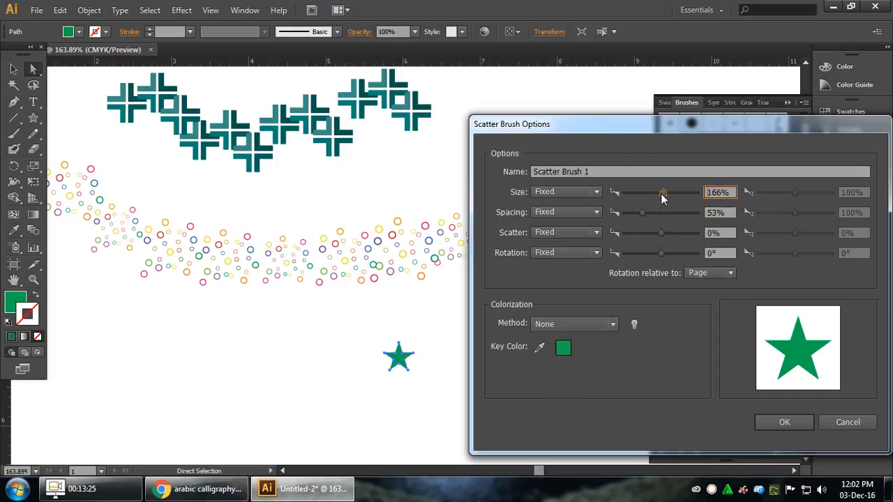
left_click(570, 193)
left_click(562, 220)
left_click(568, 213)
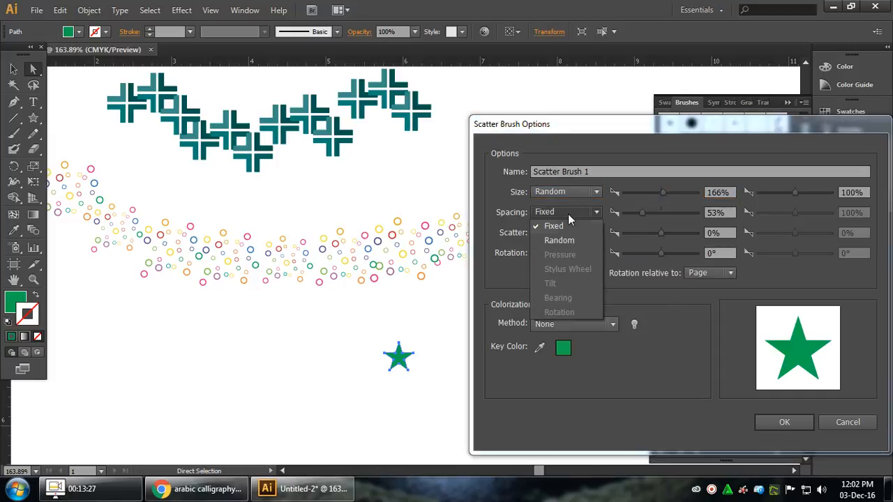
left_click(568, 238)
left_click_drag(610, 128, 523, 113)
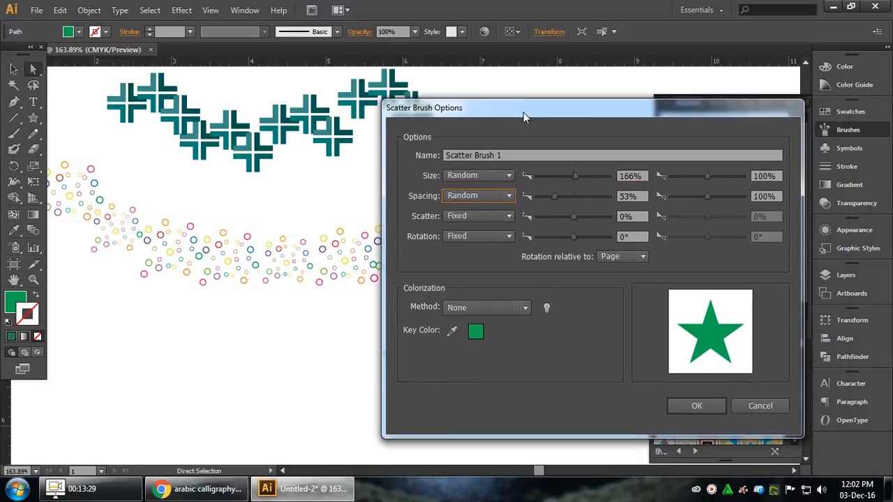
Step: Make the star brush's scatter Random, ranging from -36% to 55%
left_click(467, 217)
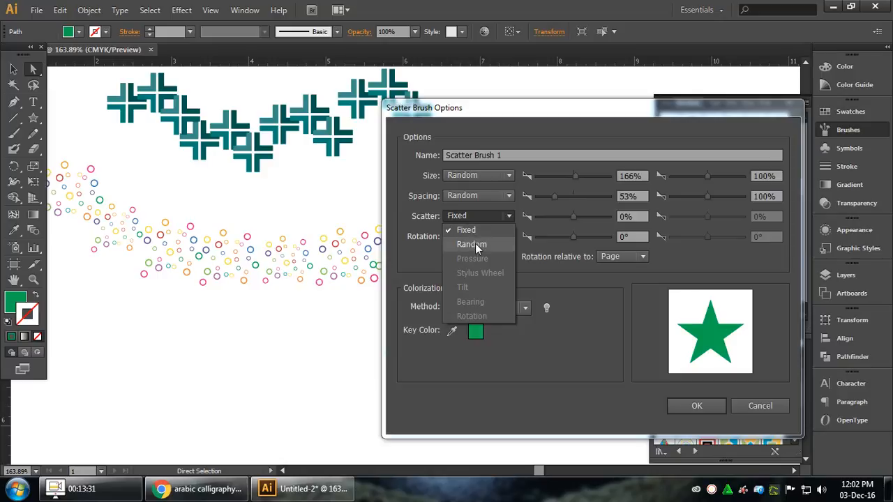
left_click(475, 243)
left_click_drag(576, 219, 571, 218)
left_click_drag(706, 218, 708, 217)
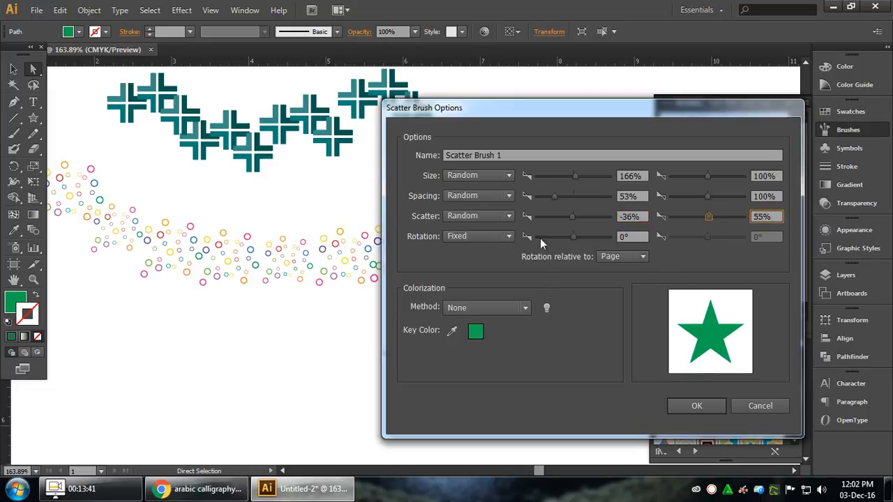
Step: Make the rotation Random from -20° to 20° and create the star scatter brush
left_click(489, 236)
left_click(480, 263)
left_click_drag(572, 237, 572, 237)
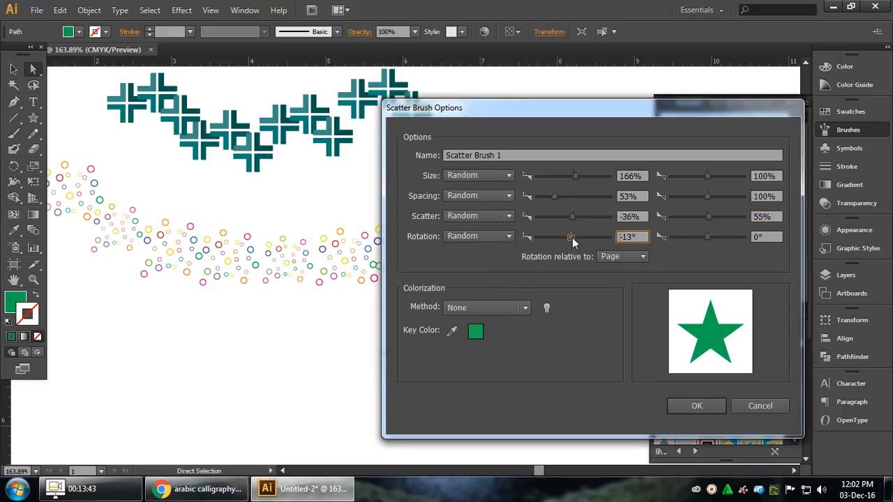
left_click_drag(707, 237, 710, 234)
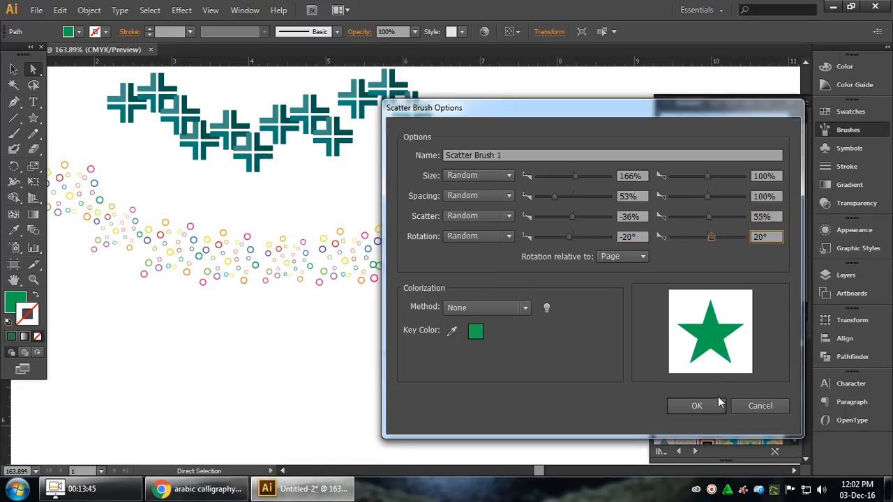
left_click(697, 405)
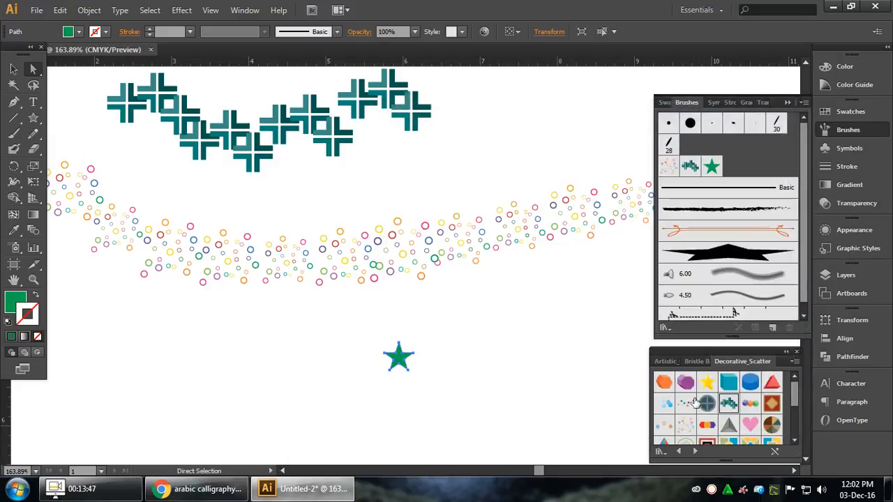
Step: Paint a wavy stroke below the dot rings with the new star scatter brush
left_click(13, 133)
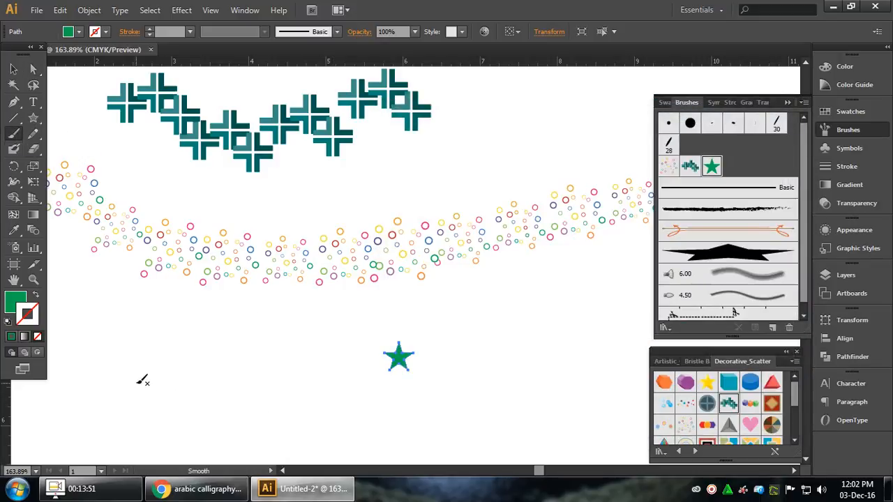
left_click_drag(132, 379, 434, 389)
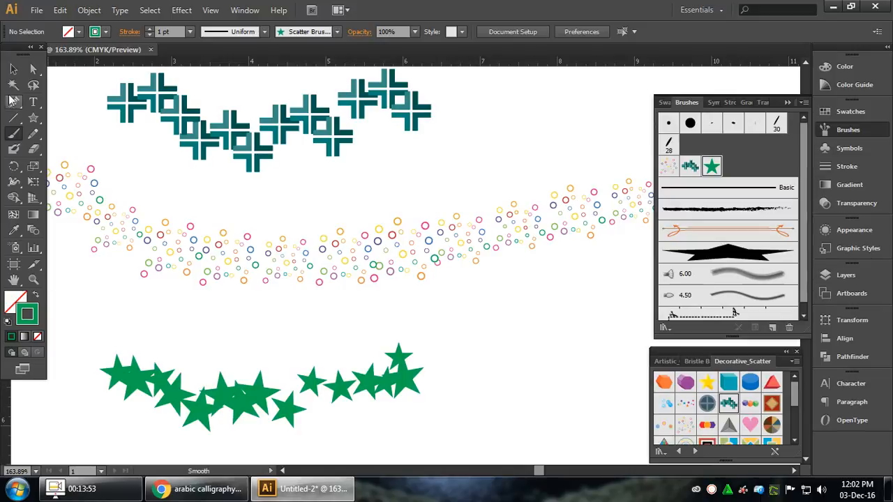
Step: Delete the original small star and move the painted star stroke up and to the right, just below the dot rings
key("v")
left_click(398, 351)
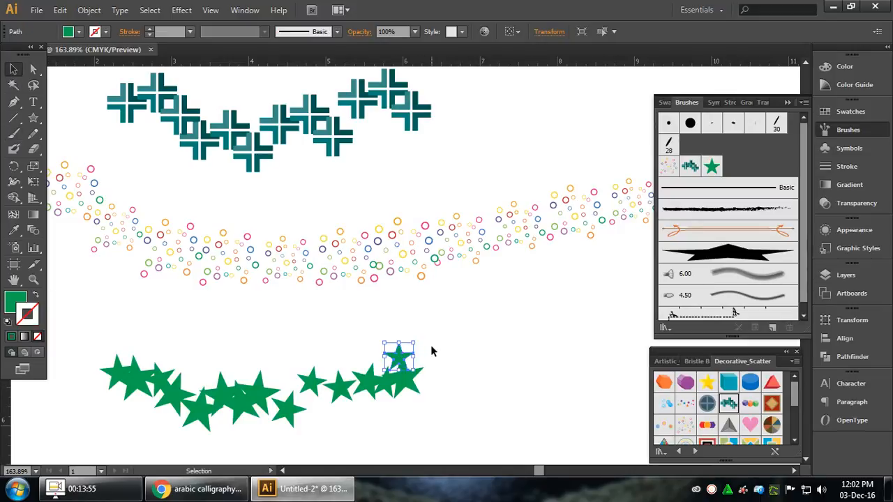
left_click(431, 351)
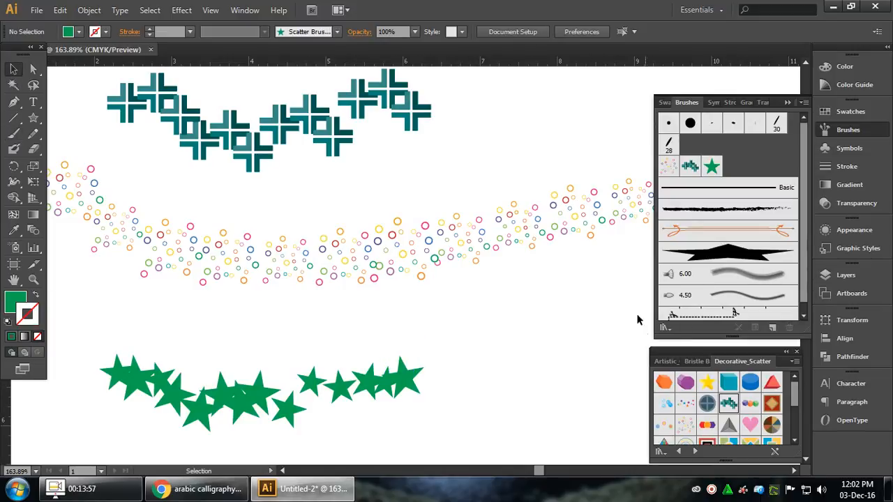
mouse_move(546, 323)
left_mouse_down()
mouse_move(419, 402)
mouse_move(518, 331)
left_mouse_up()
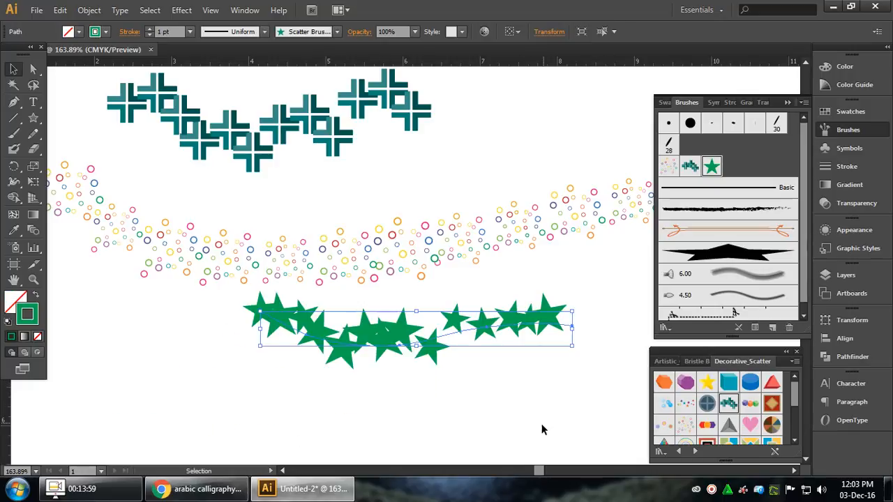
left_click(255, 416)
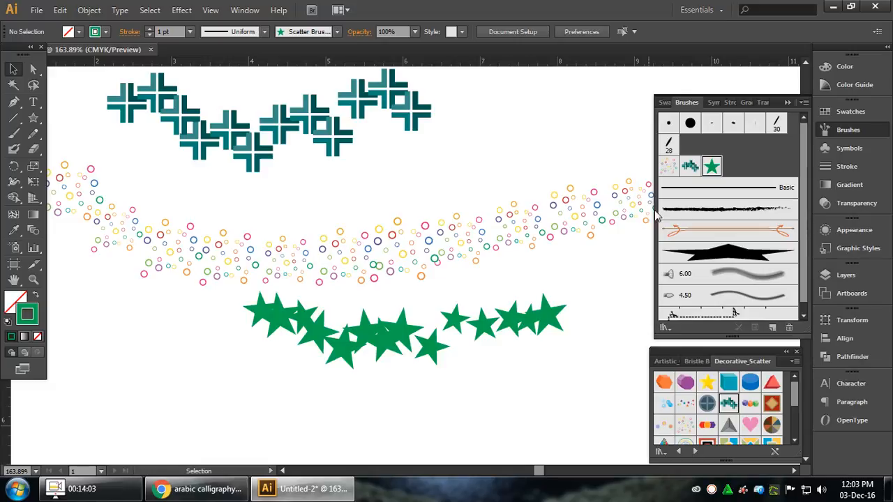
Step: Set the star brush's second random size value to 72% and apply the change to the existing stroke
double_click(711, 165)
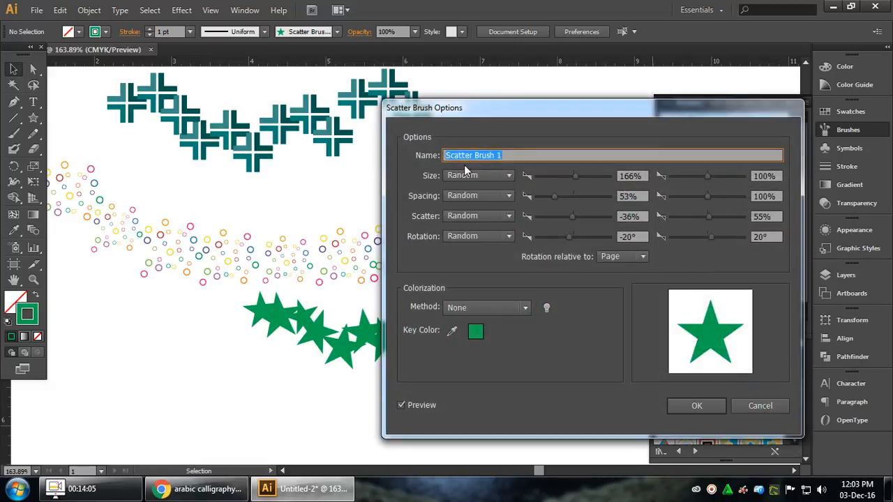
left_click_drag(707, 176, 695, 183)
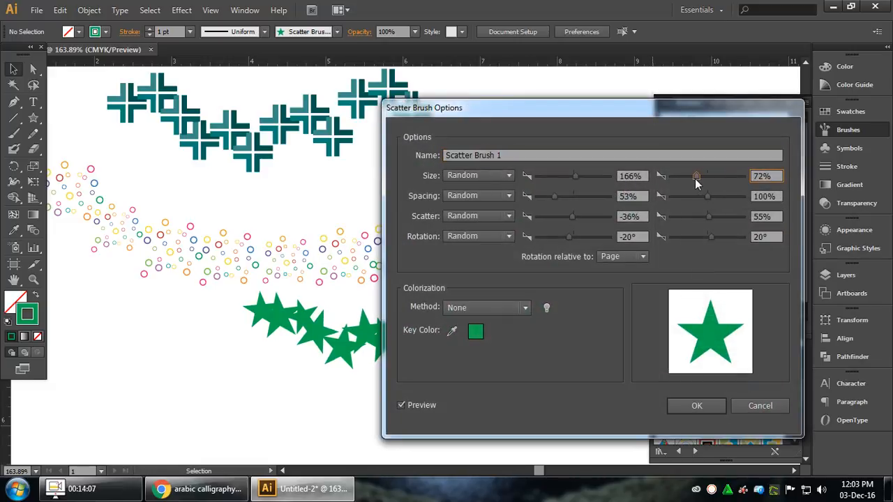
left_click(694, 407)
left_click(415, 261)
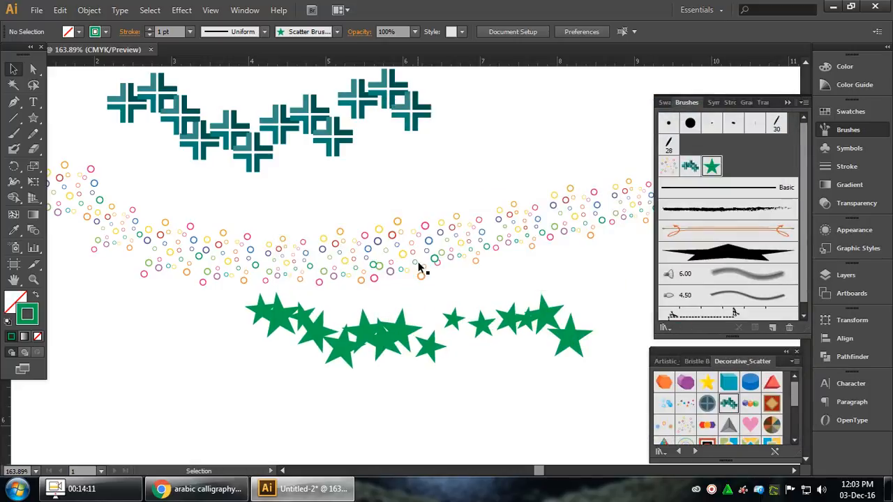
Step: Paint a second wavy stroke with the star brush below the first star stroke
scroll(355, 340, "down", 2)
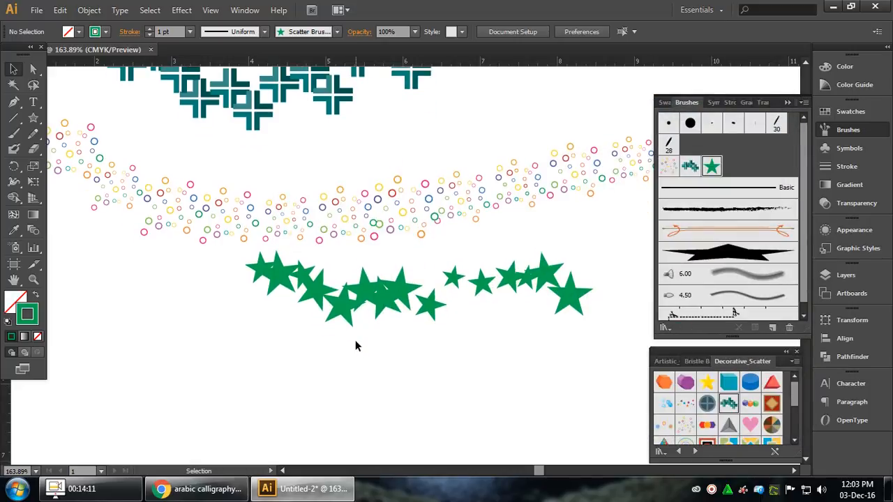
left_click(13, 134)
mouse_move(212, 354)
left_mouse_down()
mouse_move(225, 392)
mouse_move(346, 423)
mouse_move(451, 371)
mouse_move(564, 406)
left_mouse_up()
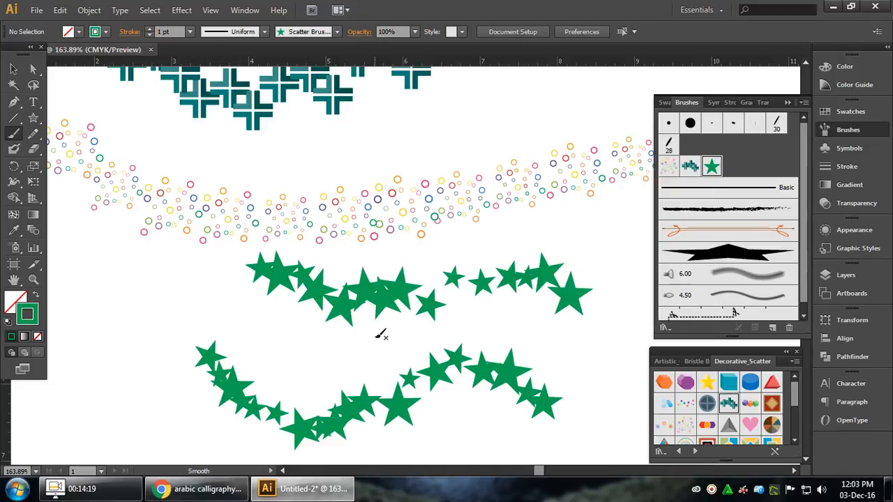
Step: Delete all the brush strokes from the artboard and paint a straight horizontal star stroke across its upper part
left_click(13, 70)
scroll(453, 314, "down", 4)
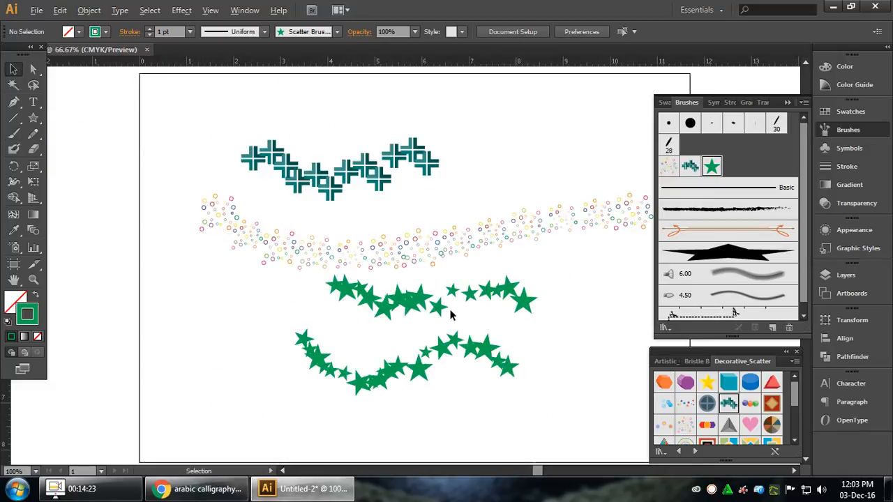
left_click_drag(508, 361, 301, 187)
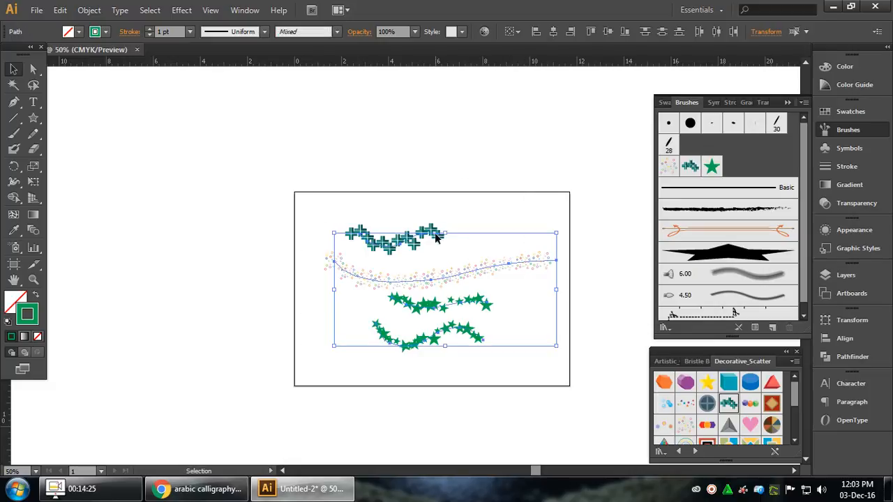
left_click_drag(432, 239, 236, 238)
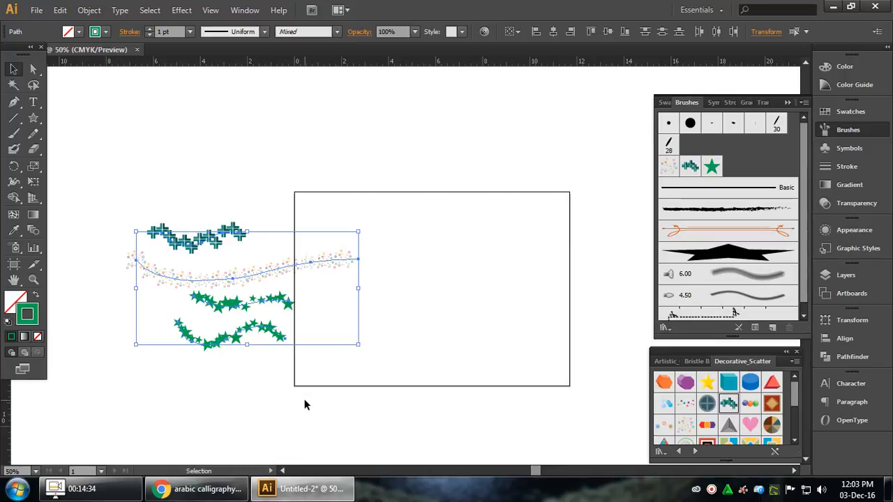
key("Delete")
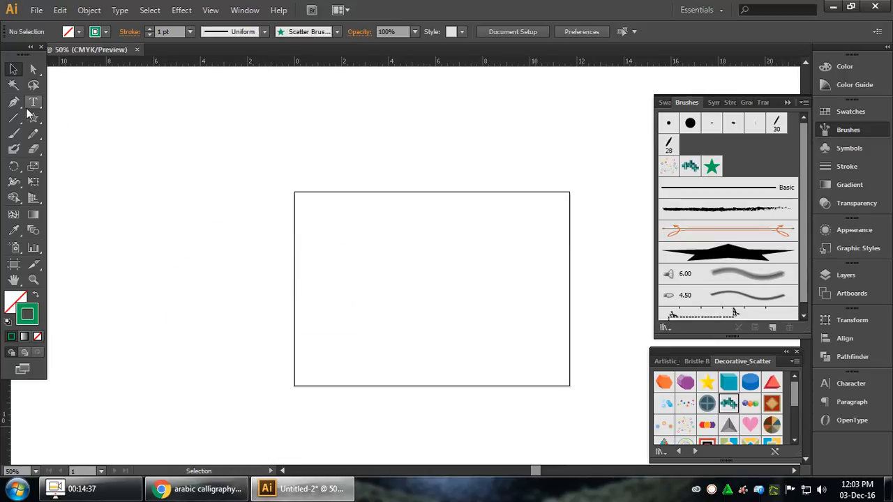
left_click(14, 134)
left_click_drag(325, 245, 539, 245)
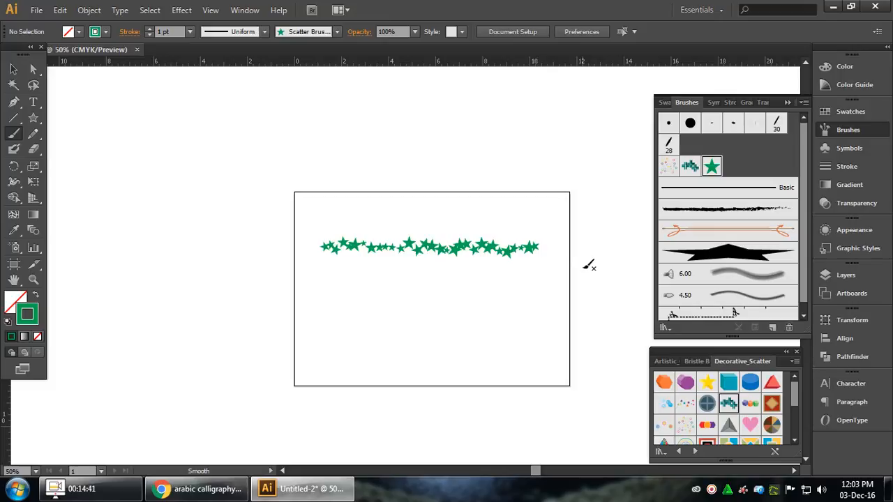
Step: Set the star brush's first random spacing value to 280% and its random scatter values to -385% and 404%
double_click(711, 165)
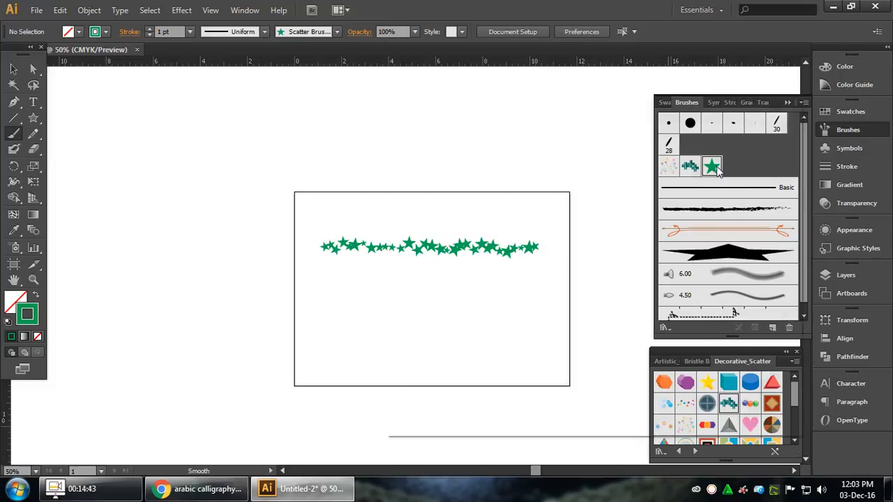
left_click_drag(457, 110, 607, 122)
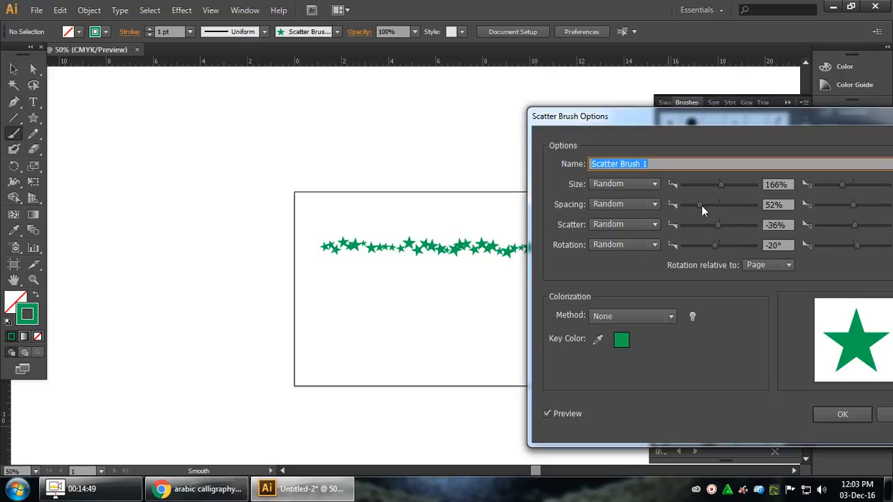
mouse_move(701, 205)
left_mouse_down()
mouse_move(727, 206)
mouse_move(722, 224)
mouse_move(706, 225)
left_mouse_up()
left_click_drag(683, 119, 623, 119)
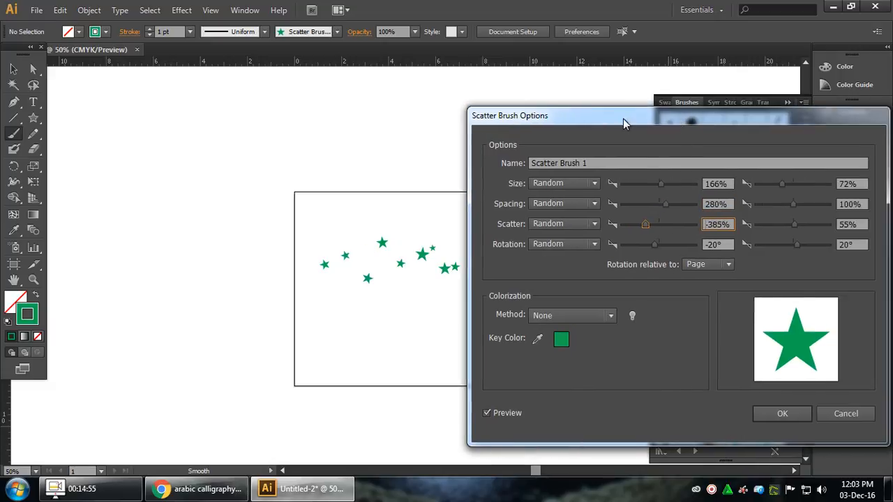
left_click_drag(795, 224, 806, 224)
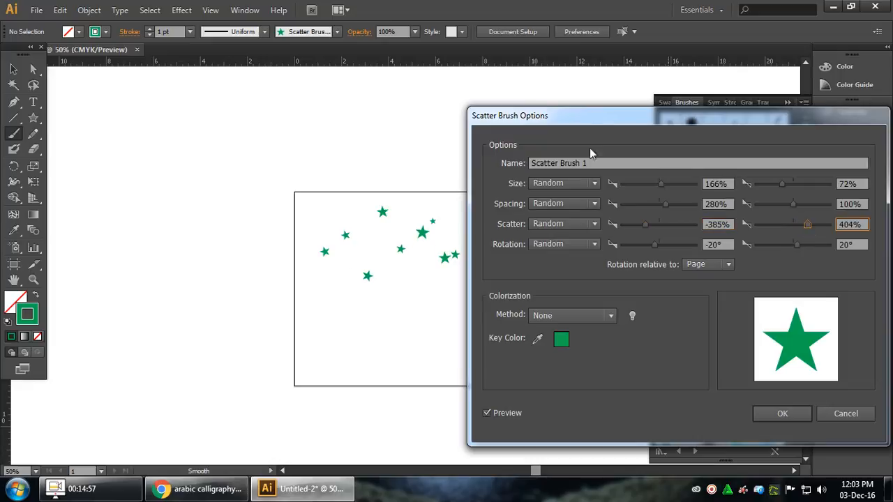
mouse_move(601, 118)
left_mouse_down()
mouse_move(827, 274)
mouse_move(654, 110)
mouse_move(654, 84)
mouse_move(604, 85)
mouse_move(654, 87)
left_mouse_up()
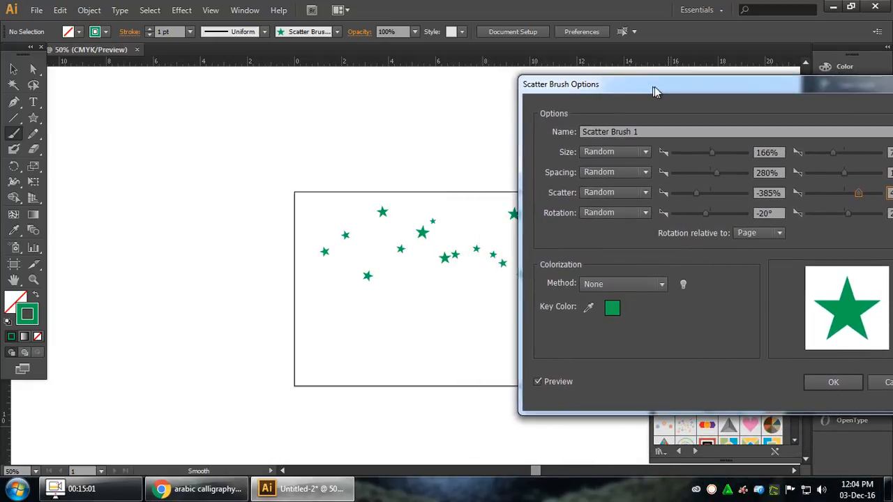
Step: Set the star brush's second random spacing value to 84% and its random rotation values to -73° and 63°
mouse_move(845, 172)
left_mouse_down()
mouse_move(852, 176)
mouse_move(832, 174)
mouse_move(840, 179)
left_mouse_up()
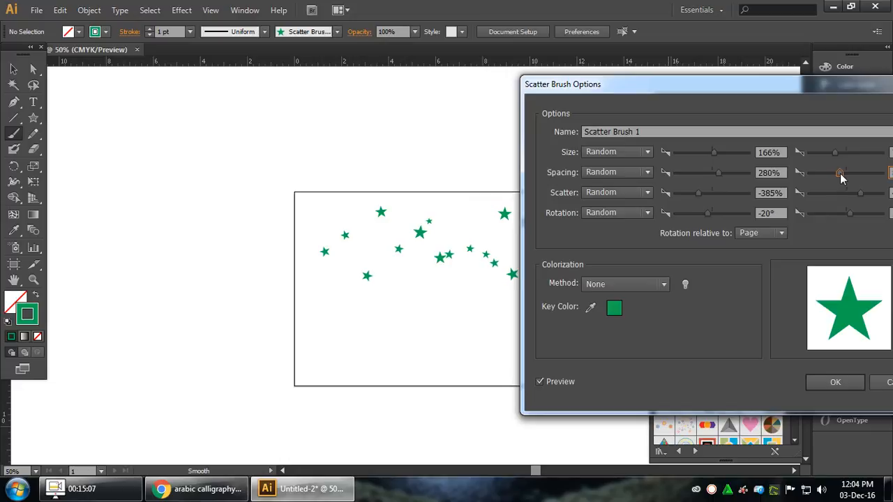
mouse_move(674, 85)
left_mouse_down()
mouse_move(735, 145)
mouse_move(734, 94)
left_mouse_up()
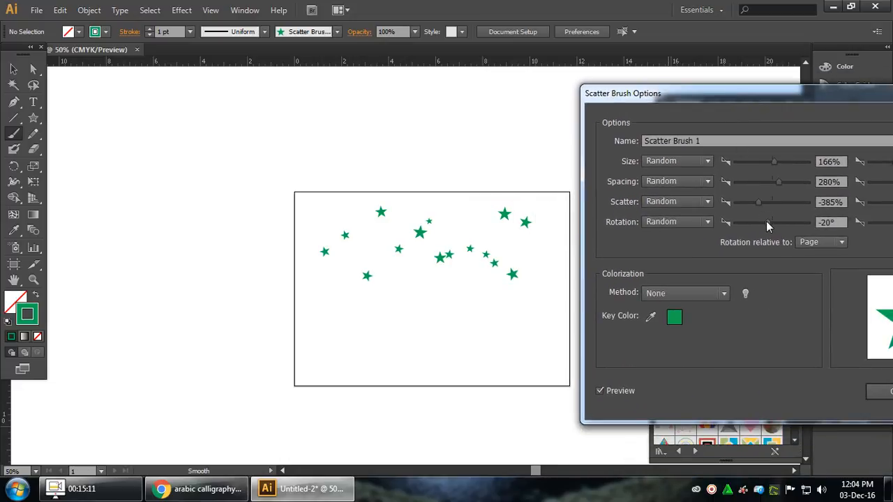
left_click_drag(766, 221, 757, 222)
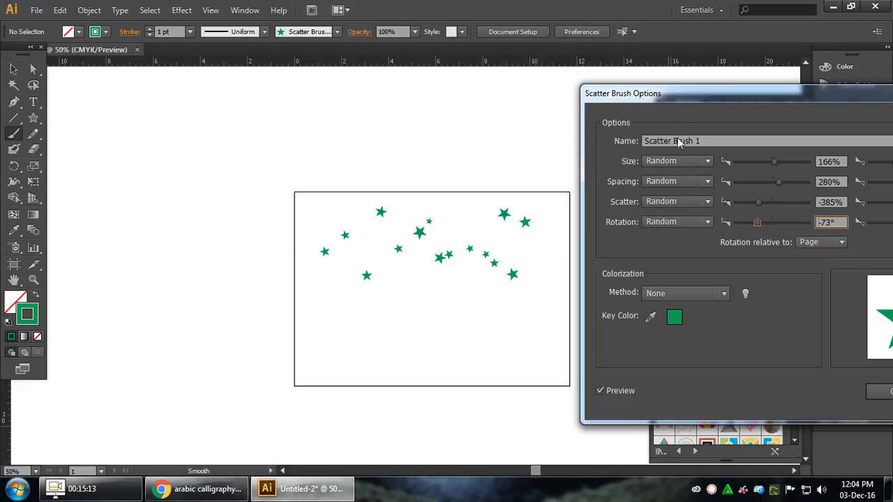
left_click_drag(678, 103, 611, 103)
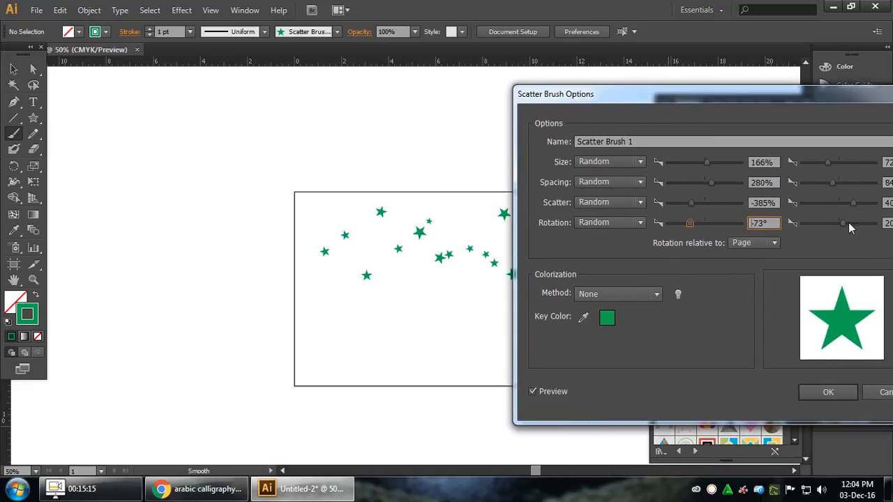
left_click_drag(848, 223, 854, 223)
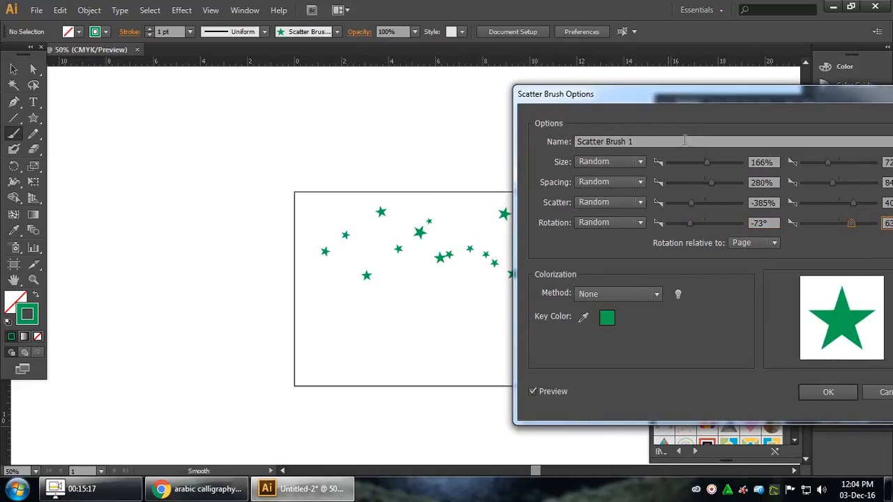
mouse_move(691, 104)
left_mouse_down()
mouse_move(801, 104)
mouse_move(744, 110)
left_mouse_up()
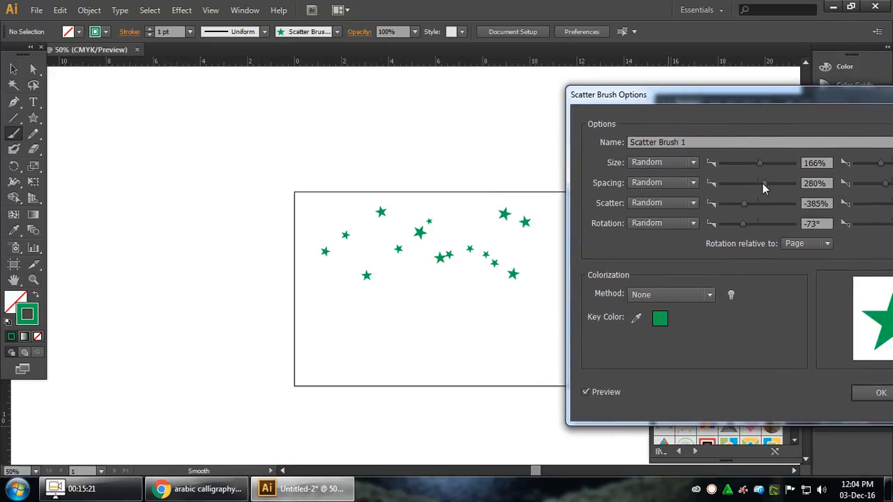
Step: Set the star brush's first random spacing value to 197% and its random size values to 265% and 44%
left_click_drag(762, 183, 759, 185)
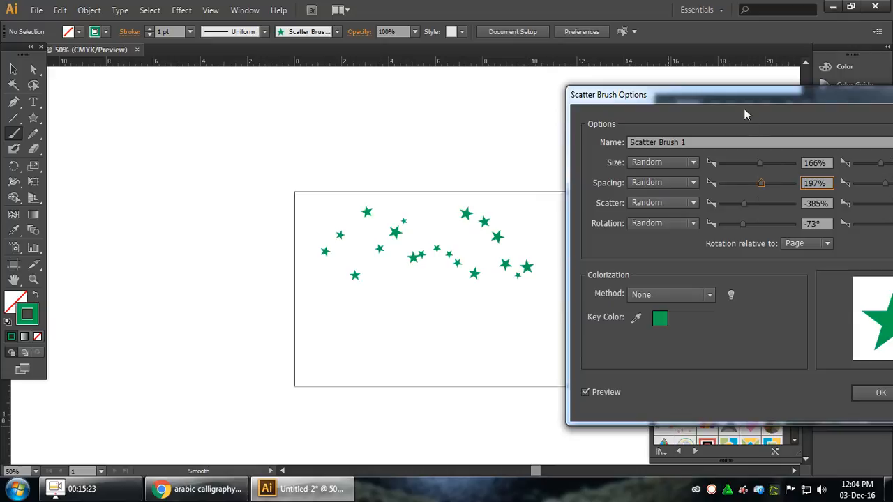
mouse_move(743, 110)
left_mouse_down()
mouse_move(847, 220)
mouse_move(423, 89)
mouse_move(615, 190)
mouse_move(628, 166)
mouse_move(552, 184)
left_mouse_up()
left_click_drag(690, 246, 680, 245)
left_click_drag(570, 245, 579, 246)
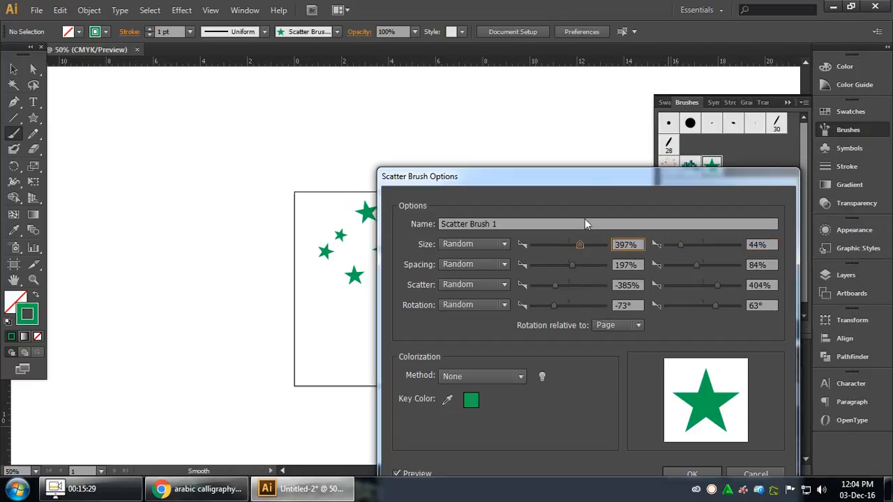
left_click_drag(585, 178, 686, 105)
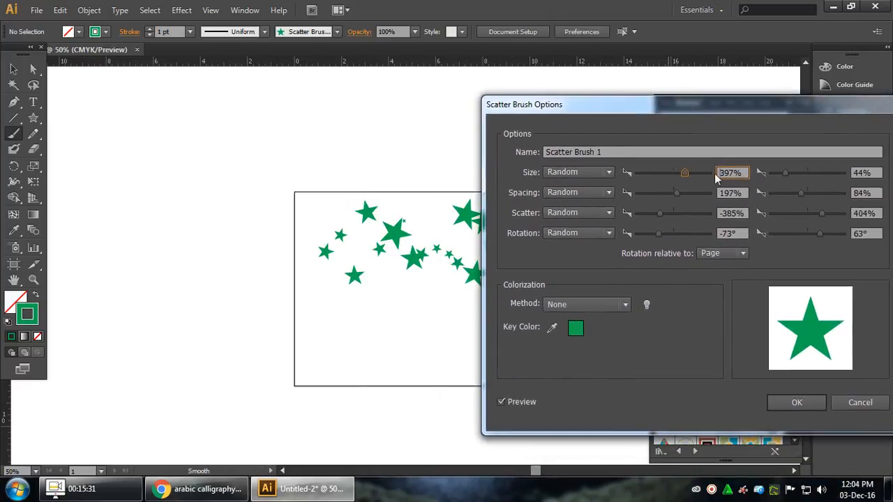
left_click_drag(684, 174, 678, 175)
mouse_move(640, 112)
left_mouse_down()
mouse_move(839, 194)
mouse_move(763, 110)
left_mouse_up()
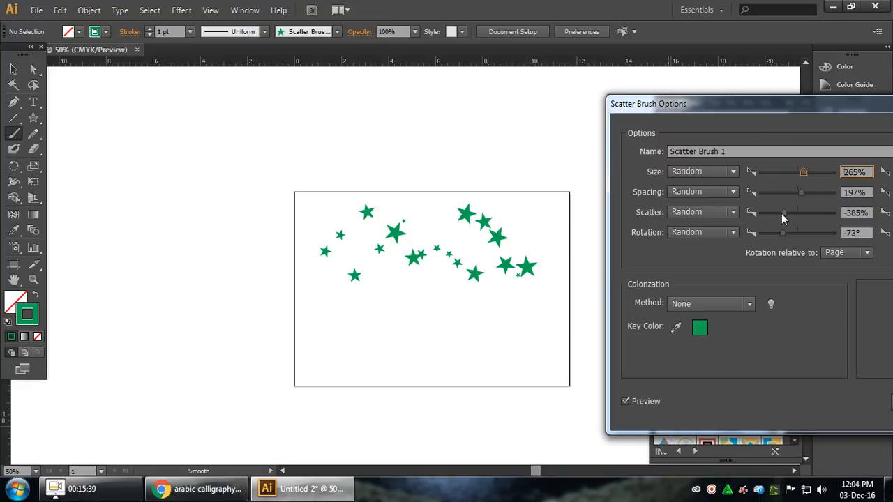
Step: Set the first scatter value to -440%, slightly lower the second one, and apply the brush changes to the existing stroke
left_click_drag(782, 217, 782, 216)
left_click_drag(728, 103, 649, 102)
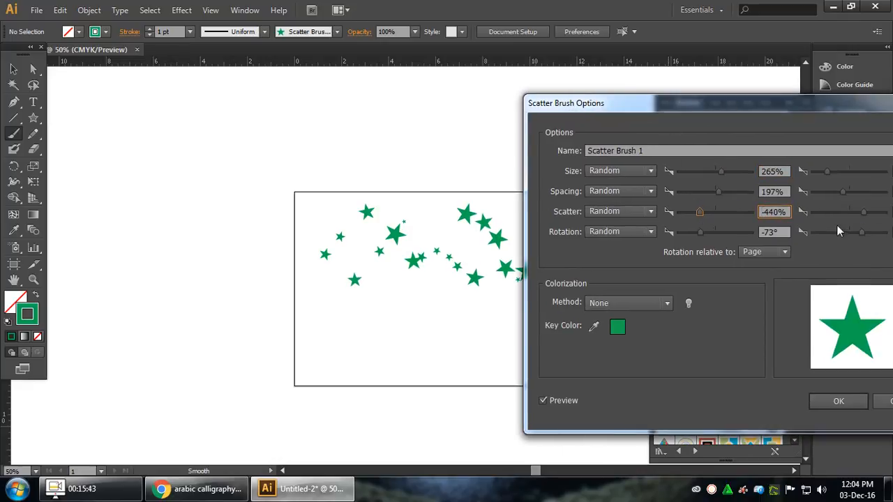
left_click_drag(862, 217, 863, 217)
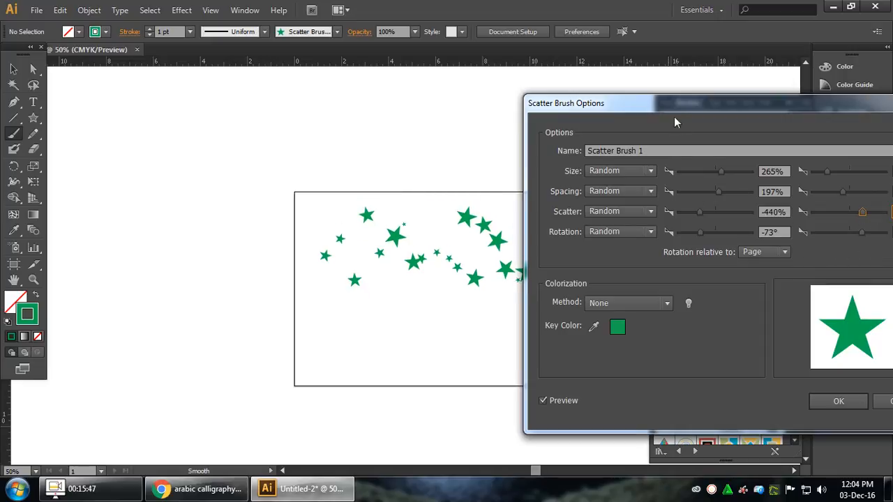
mouse_move(674, 120)
left_mouse_down()
mouse_move(749, 142)
mouse_move(732, 114)
mouse_move(686, 113)
left_mouse_up()
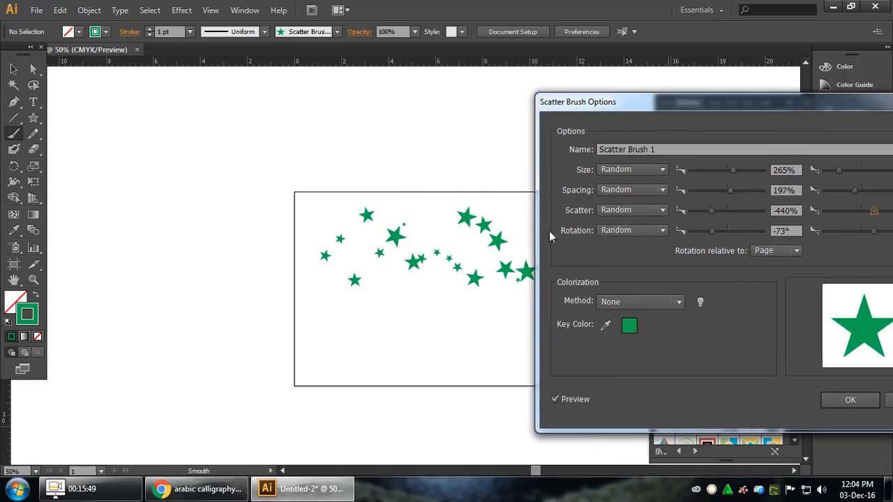
left_click(847, 399)
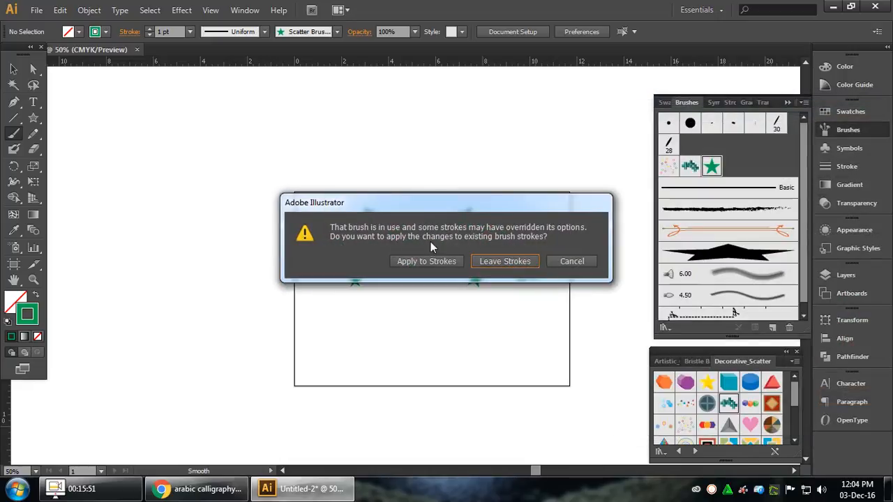
left_click(428, 263)
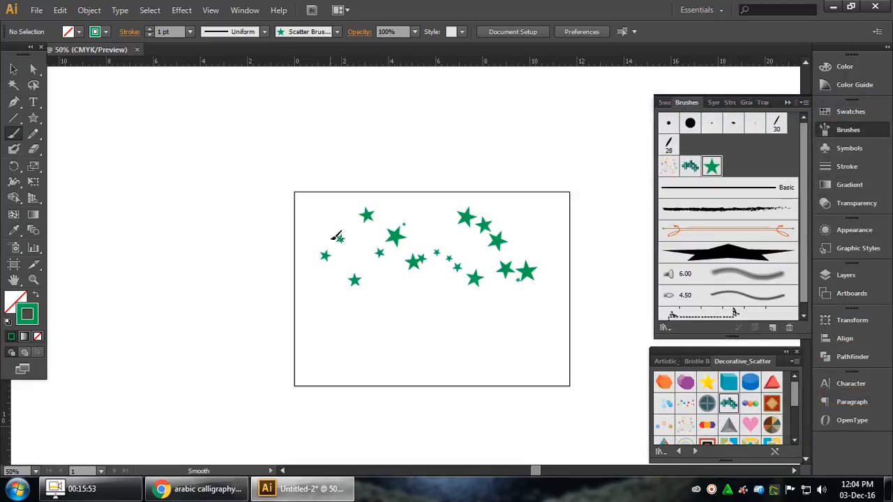
Step: Paint another gently sloping star stroke across the artboard just above the existing one, undoing the first try and repainting it
left_click_drag(357, 222, 523, 207)
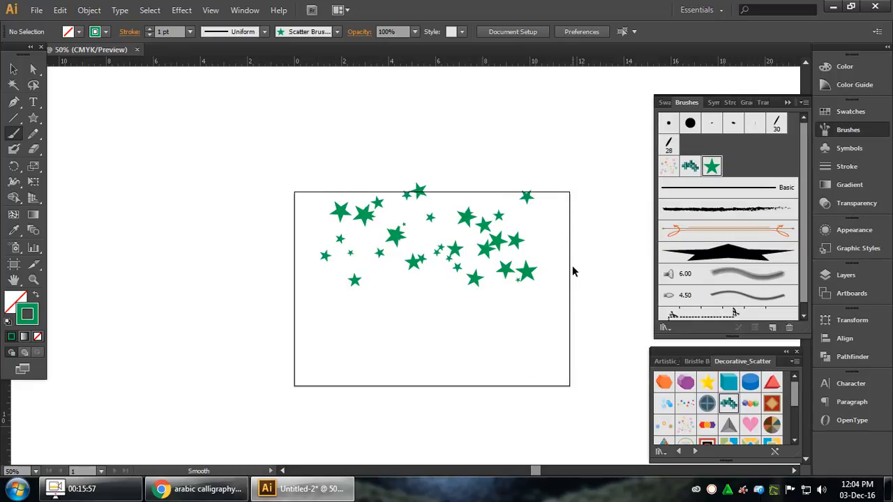
key("ctrl+z")
left_click_drag(527, 216, 295, 235)
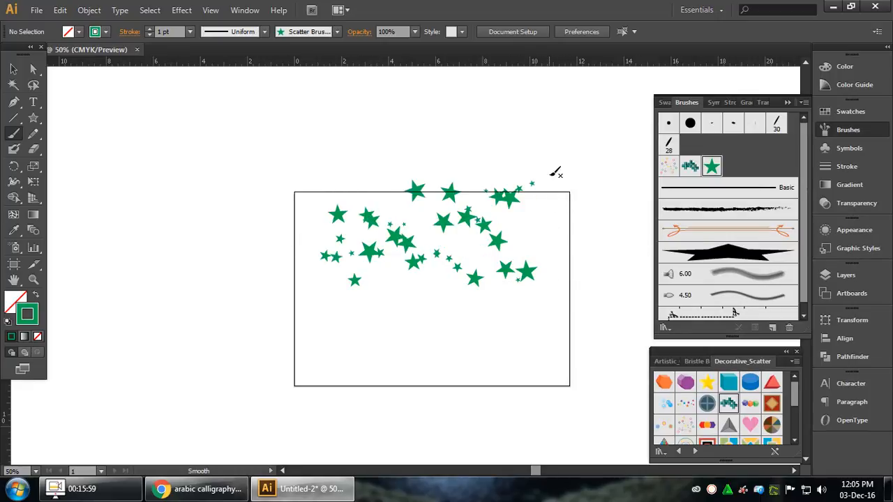
Step: Move the newly painted star stroke slightly up and the original star stroke slightly down and to the right
left_click(14, 69)
left_click(450, 200)
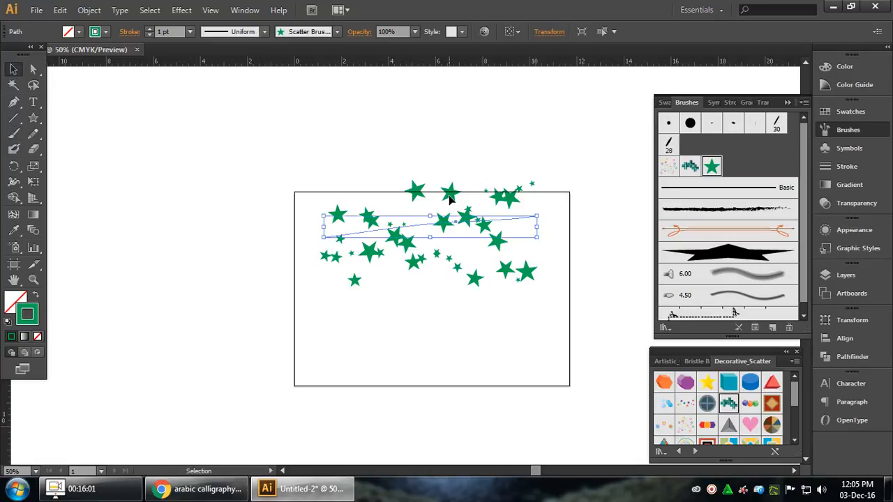
left_click_drag(450, 200, 450, 185)
left_click(506, 299)
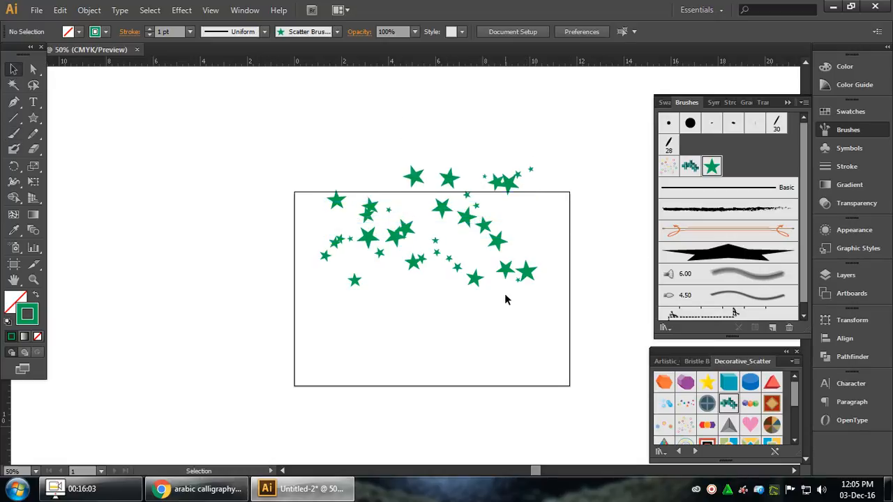
left_click(507, 272)
left_click_drag(508, 250, 516, 263)
left_click(465, 355)
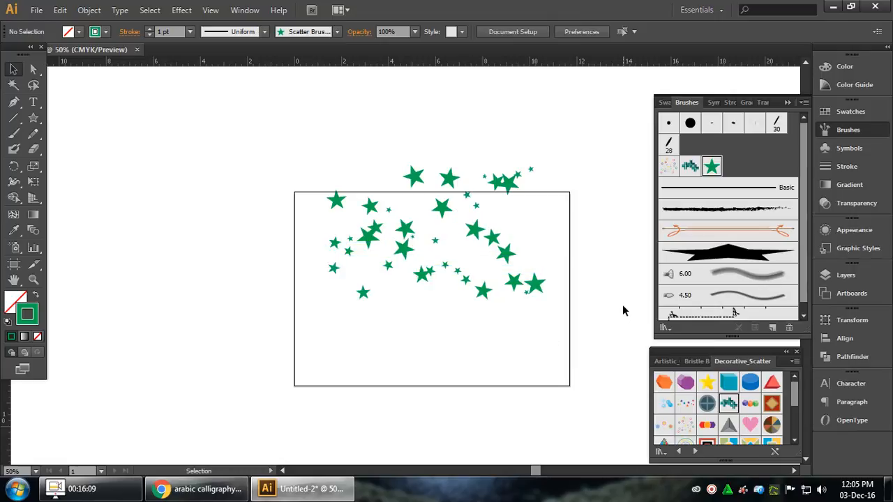
Step: Delete both star strokes from the artboard
left_click_drag(304, 147, 559, 332)
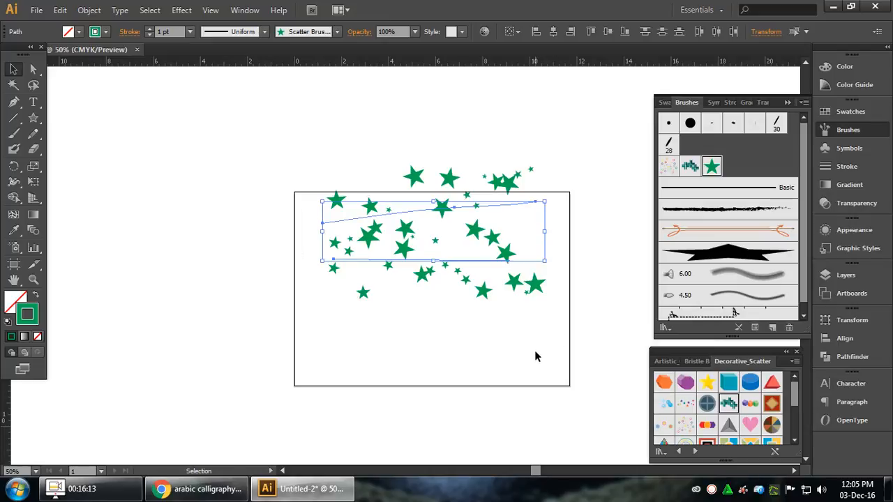
left_click_drag(283, 141, 584, 353)
key("Delete")
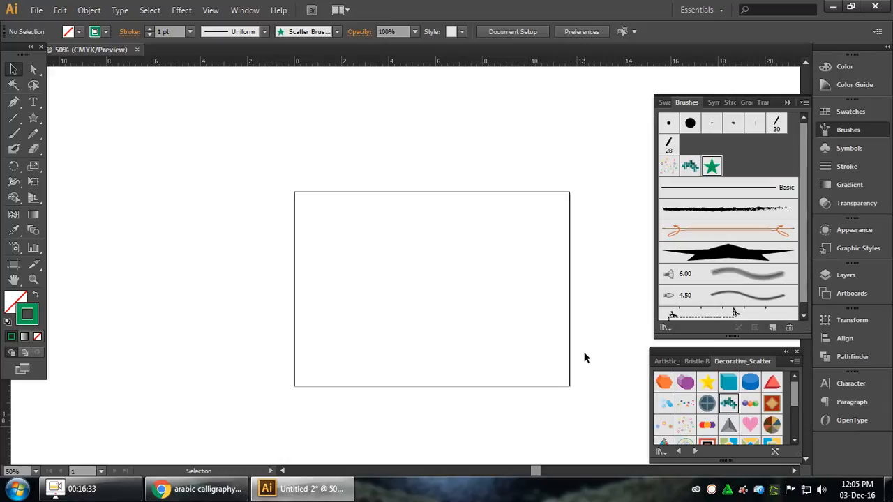
Step: Draw a closed, curved grass blade about 1.8 in tall with the Pen tool and give it a green fill without stroke
left_click(13, 101)
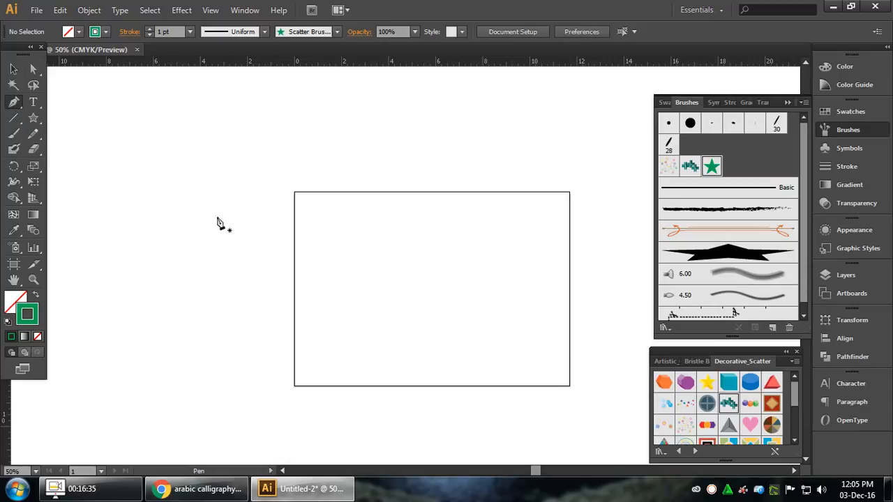
scroll(376, 273, "up", 2)
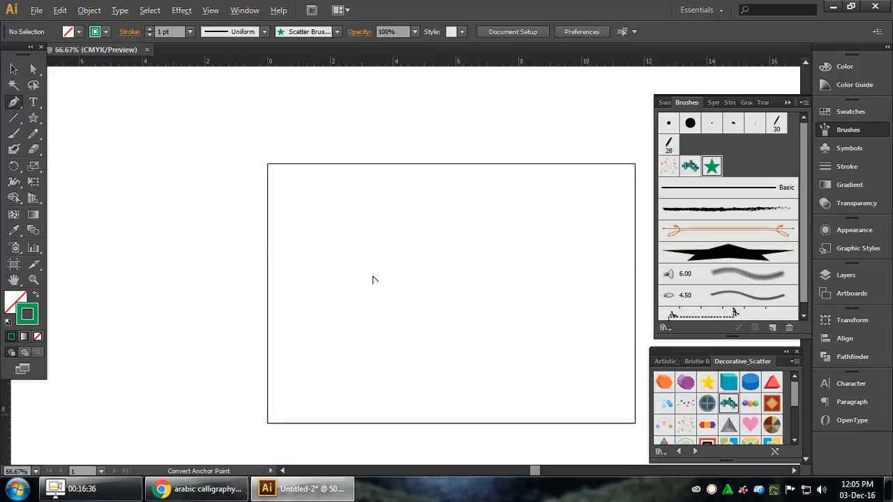
left_click(336, 233)
left_click_drag(379, 318, 382, 368)
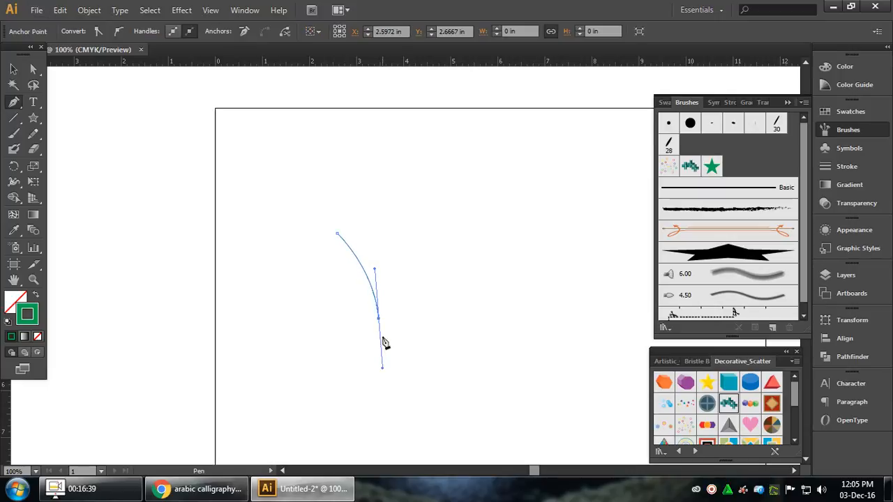
left_click(379, 319)
left_click(391, 319)
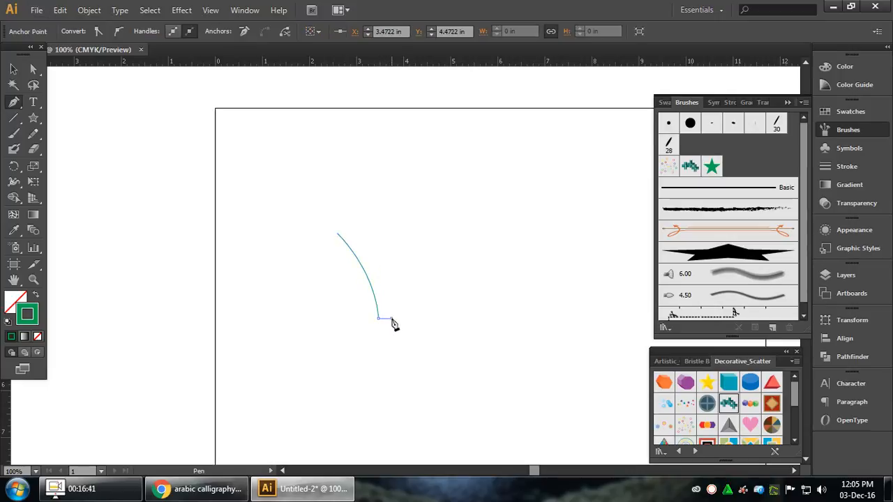
left_click_drag(337, 234, 291, 205)
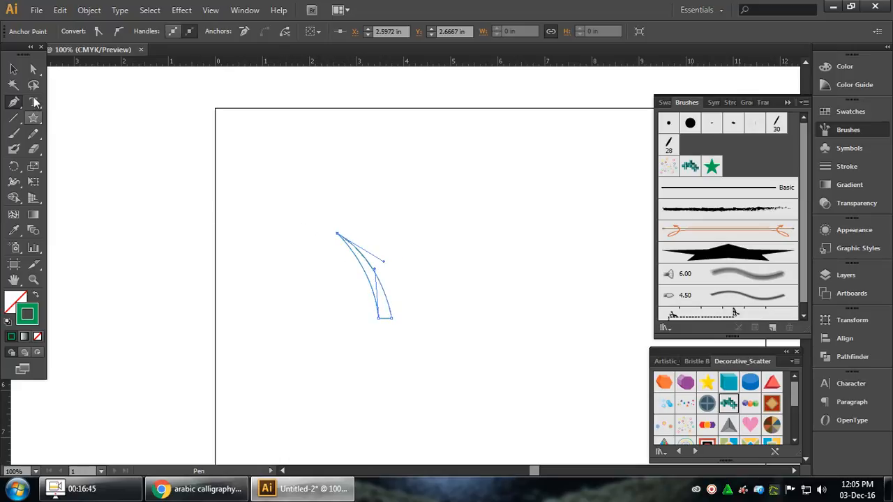
left_click(36, 295)
left_click(13, 69)
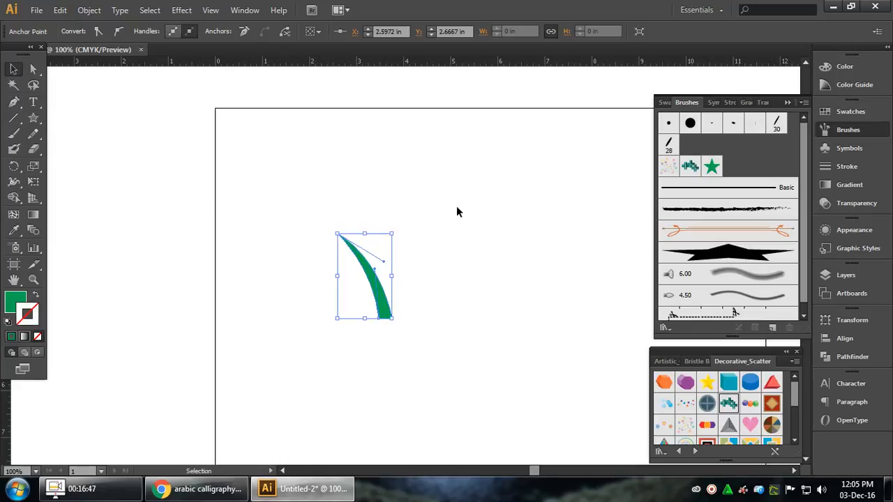
left_click(424, 347)
Step: Draw a second closed, slender grass blade about 3.1 in tall, bending slightly right from the first blade's base, with the Pen tool
left_click(14, 101)
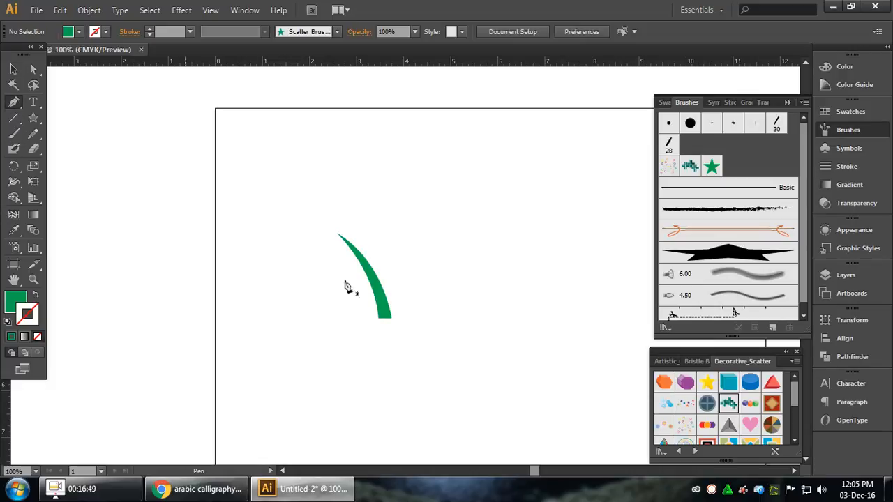
left_click(395, 317)
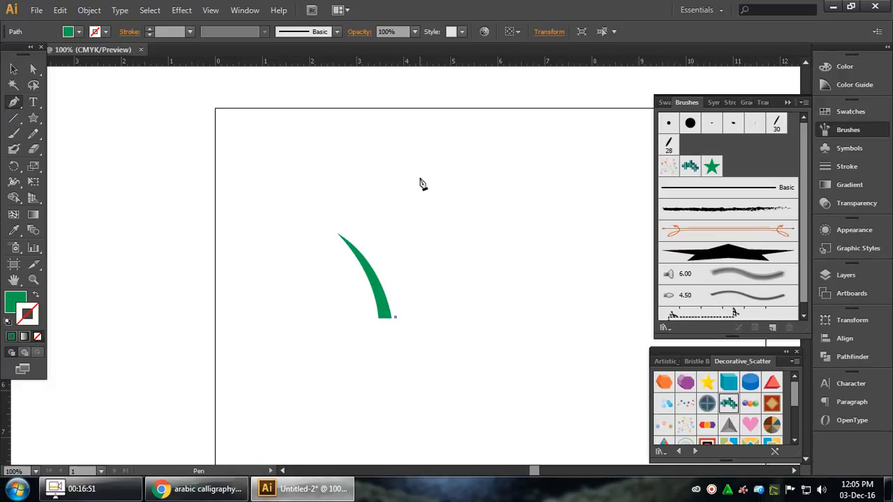
left_click_drag(418, 173, 450, 129)
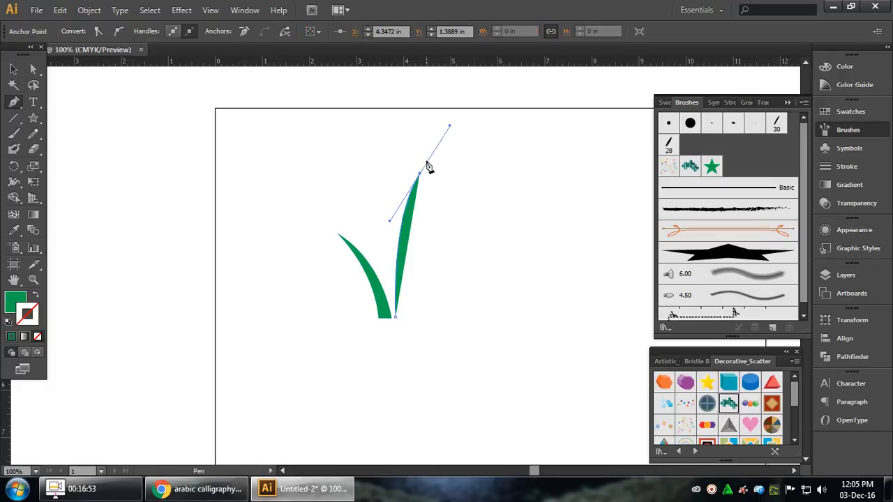
left_click(419, 173)
left_click(385, 313)
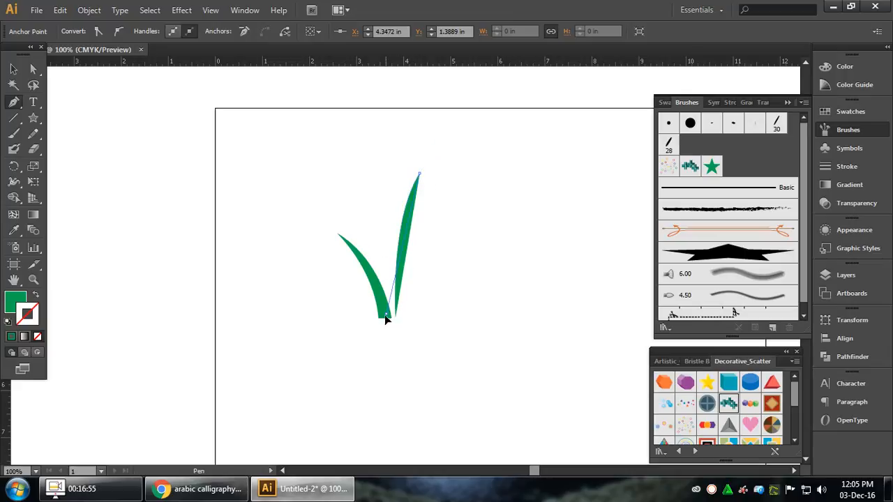
left_click_drag(383, 339, 382, 401)
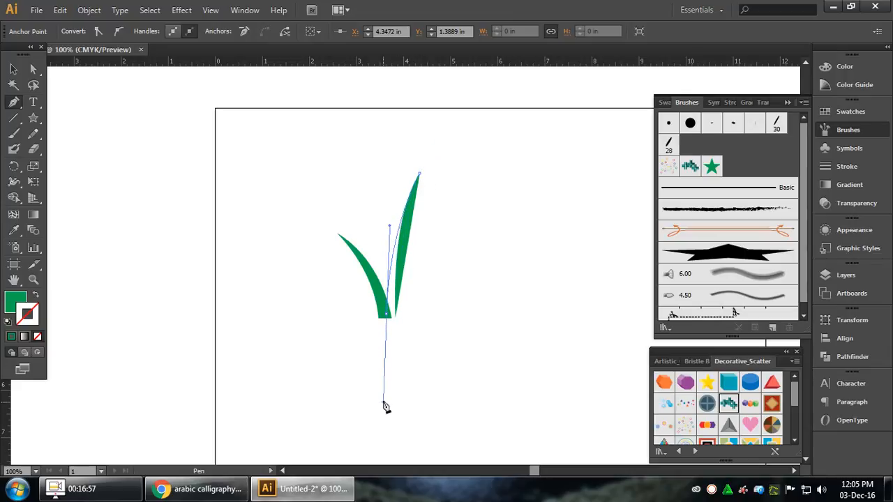
left_click(396, 317)
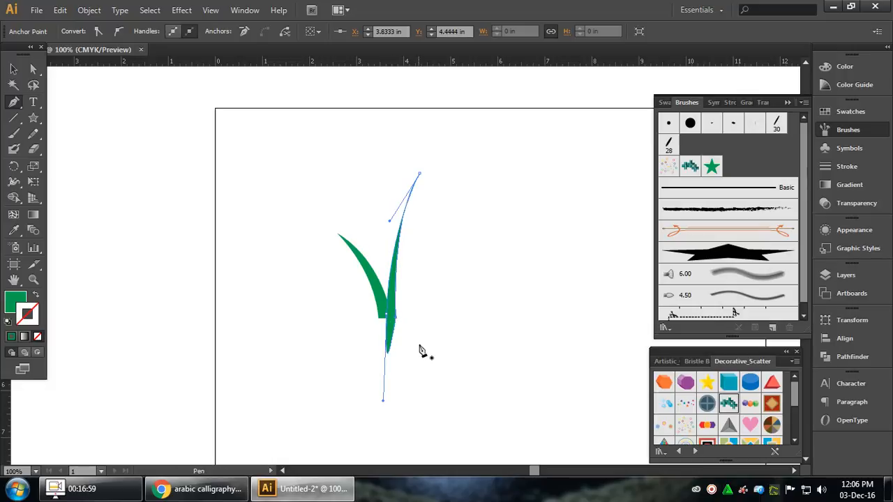
key("ctrl+z")
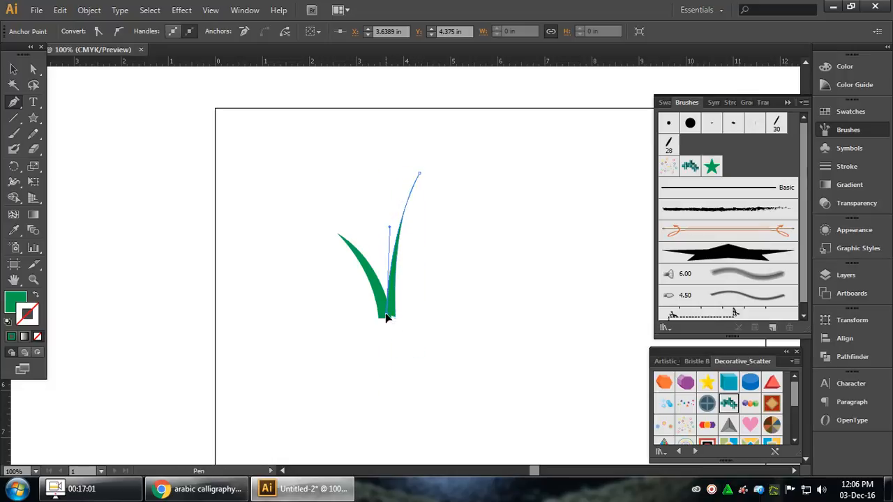
left_click(396, 318)
Step: Widen the tall blade by adjusting its curve handles and aligning its left base point with the other base point
left_click(31, 71)
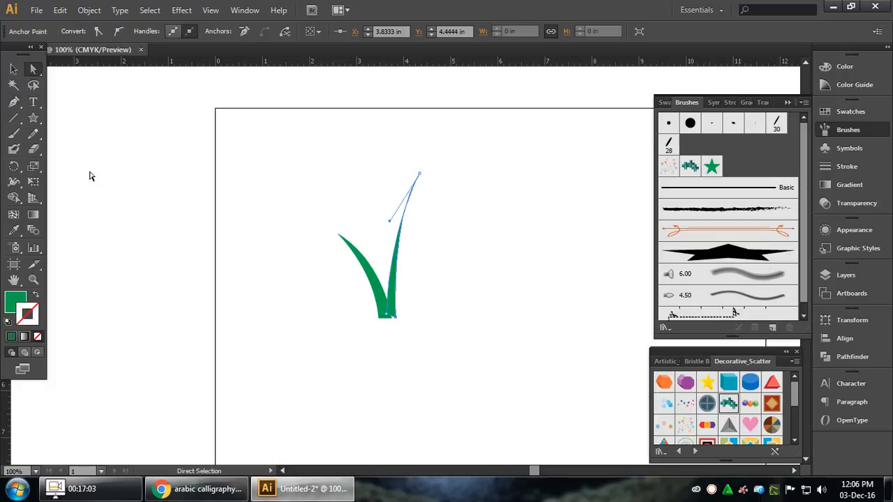
left_click(90, 176)
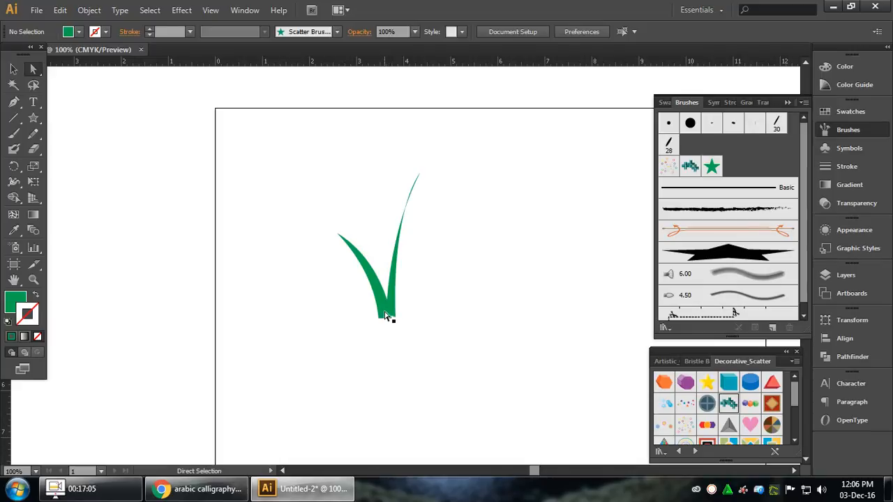
left_click(419, 174)
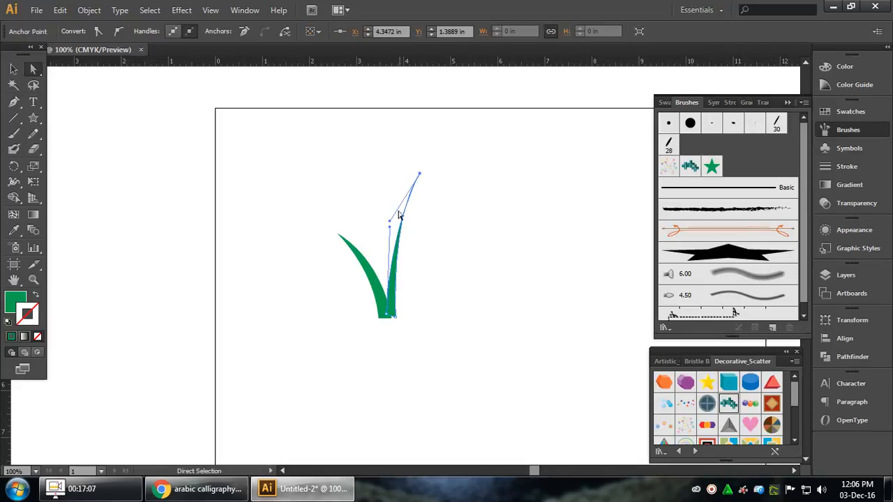
mouse_move(390, 222)
left_mouse_down()
mouse_move(397, 228)
mouse_move(378, 229)
left_mouse_up()
left_click_drag(385, 316, 396, 319)
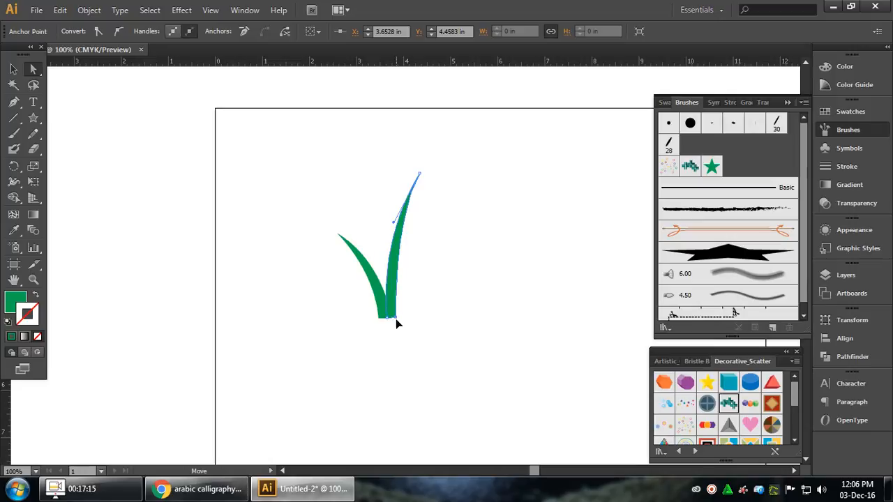
left_click(433, 323)
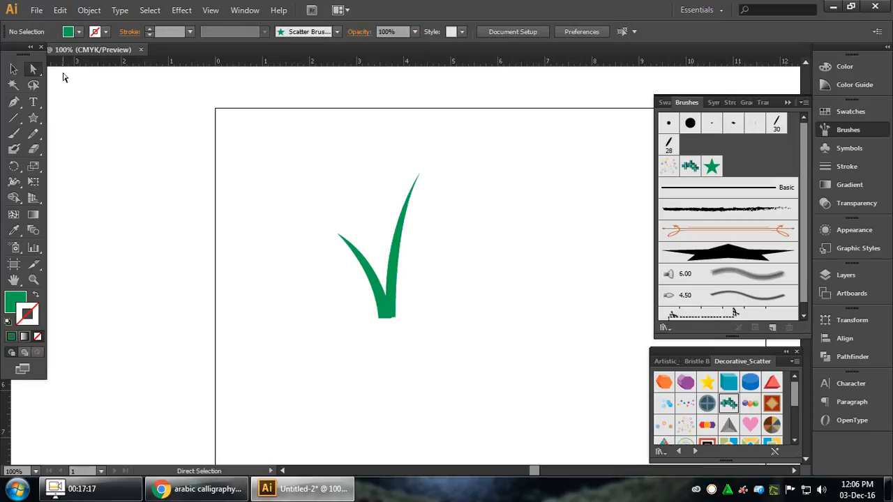
Step: Draw a third closed grass blade about 2.2 in tall with the Pen tool, curving right from the shared base
left_click(15, 103)
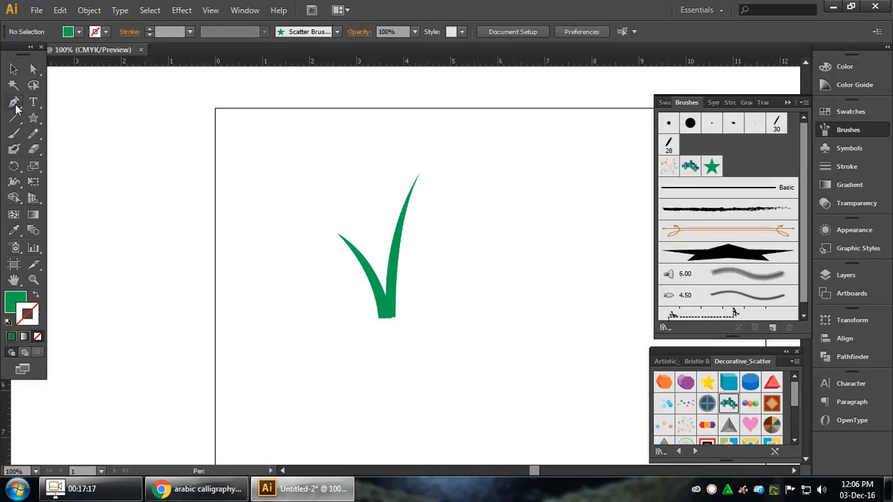
left_click(385, 317)
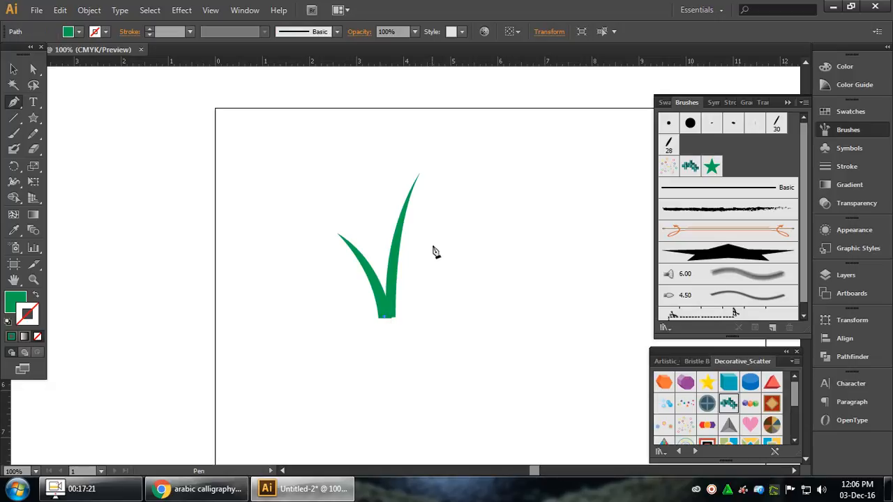
left_click_drag(451, 213, 533, 190)
left_click(451, 214)
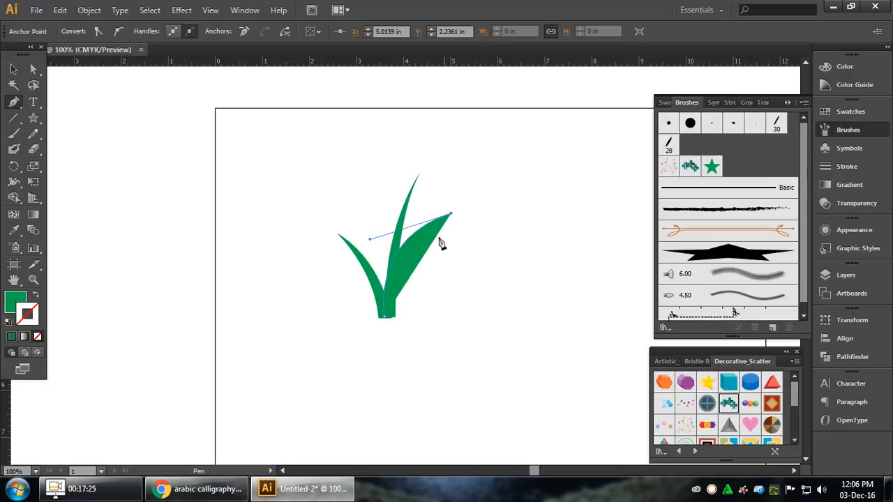
left_click(392, 315)
left_click(384, 388)
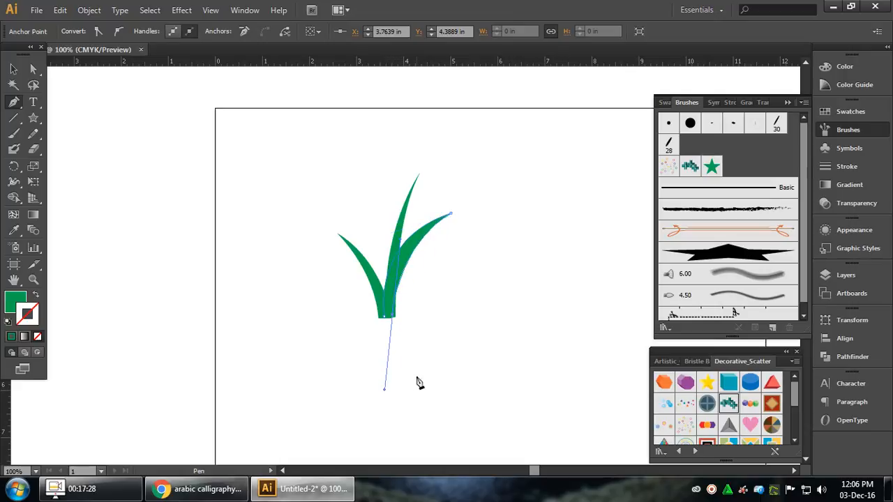
left_click(392, 321)
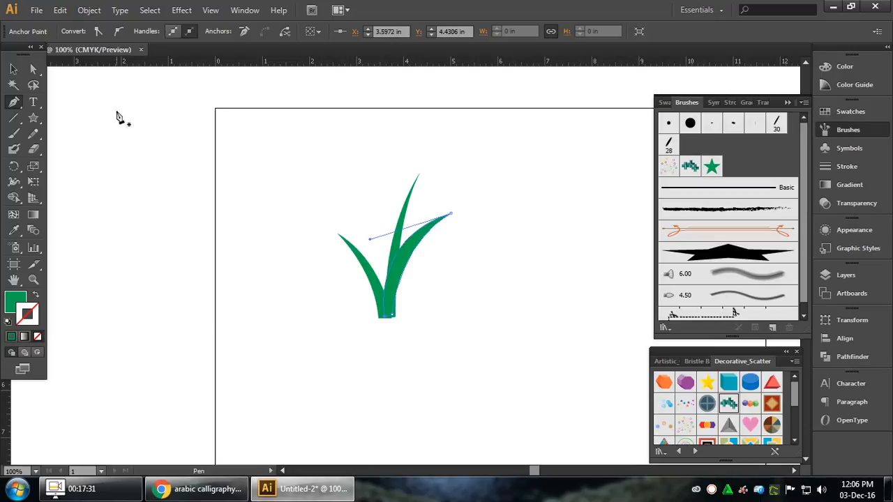
Step: Move the right-hand grass blade slightly to the right and down
left_click(14, 69)
left_click(347, 143)
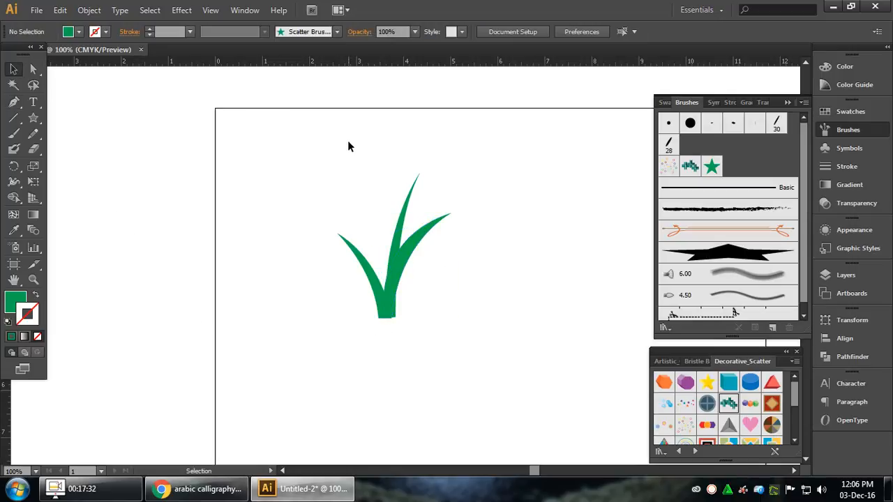
left_click(424, 230)
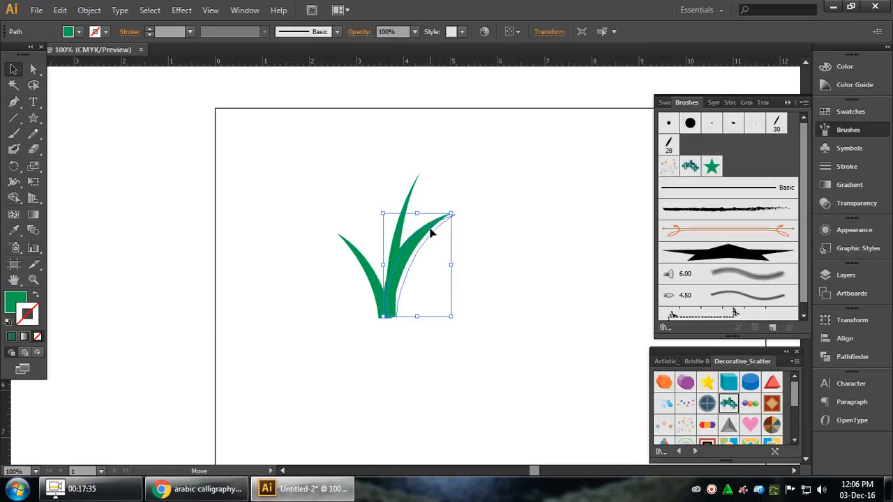
left_click(539, 314)
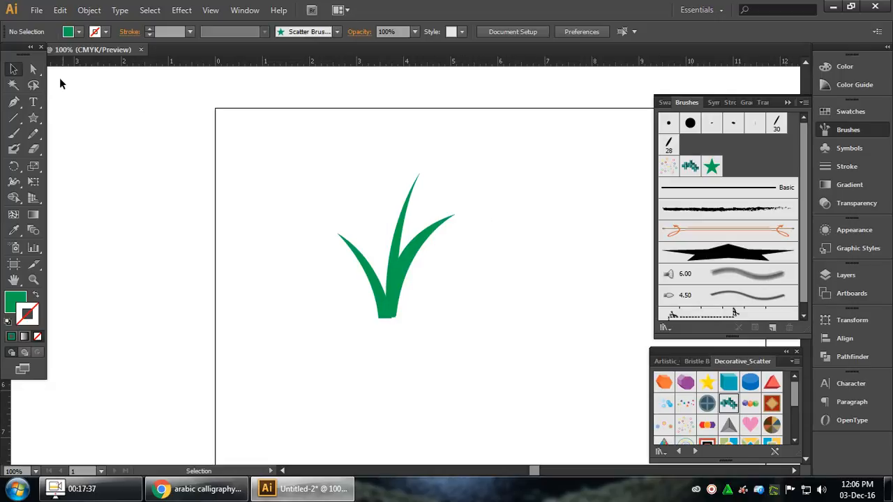
Step: Pull the right-hand blade's tip outward to about X 5.26 in, Y 2.35 in and adjust its curve handles to slim the blade
left_click(33, 69)
left_click(455, 217)
left_click_drag(455, 217, 461, 219)
left_click_drag(383, 249, 391, 233)
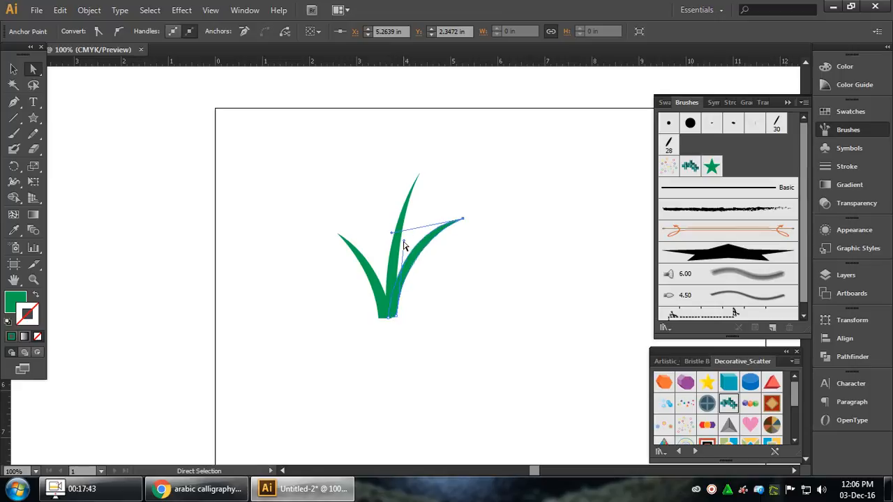
left_click(470, 313)
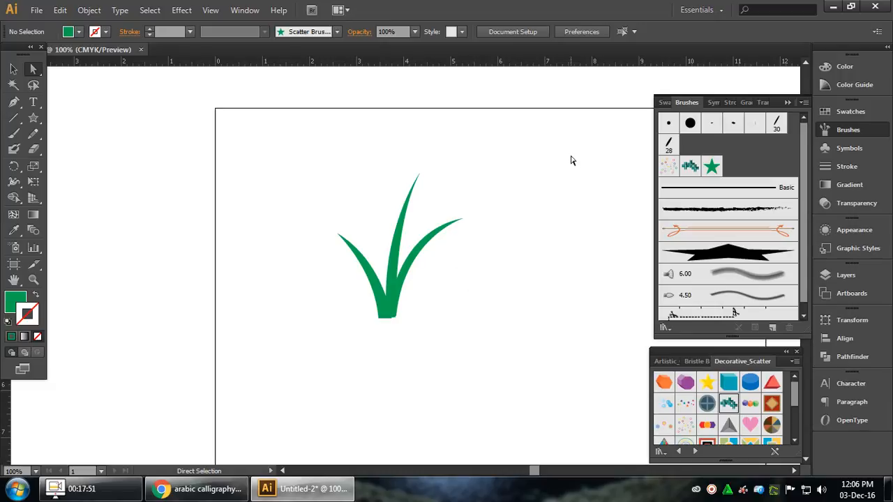
Step: Shift the middle blade's tip to about X 4.18 in, Y 1.33 in and reshape its curve with the handles
left_click(419, 175)
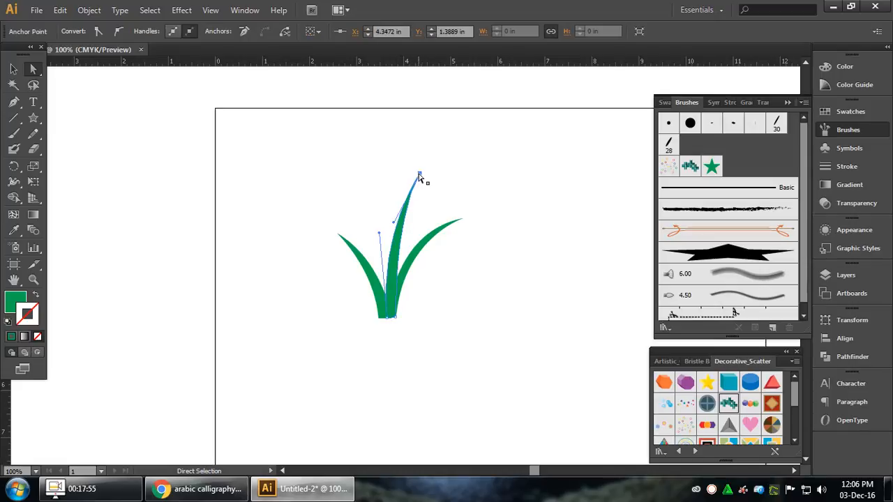
left_click_drag(419, 174, 412, 171)
mouse_move(388, 222)
left_mouse_down()
mouse_move(393, 233)
mouse_move(390, 225)
mouse_move(372, 229)
mouse_move(377, 216)
left_mouse_up()
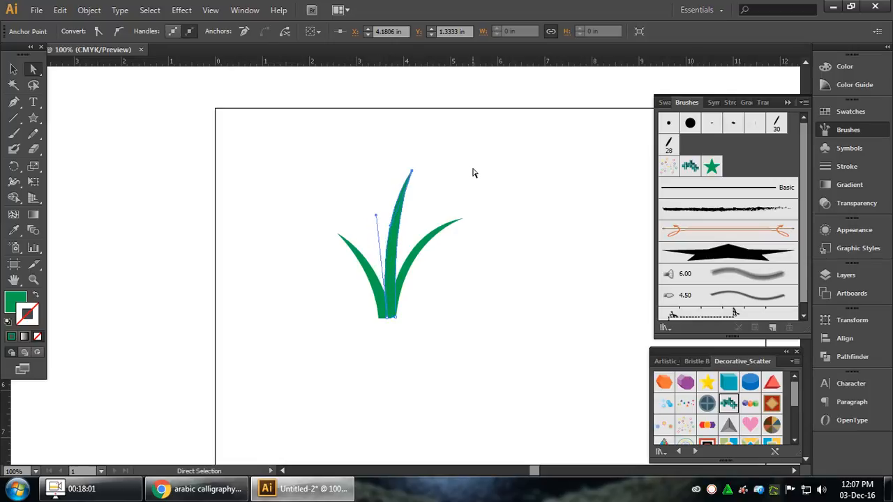
left_click(474, 173)
Step: Create a new Scatter Brush from all three grass blades
left_click(14, 70)
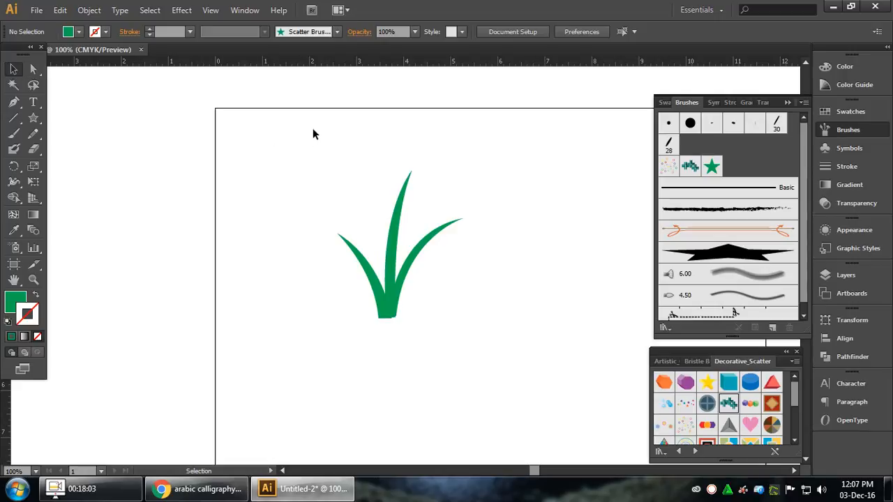
left_click_drag(313, 147, 408, 363)
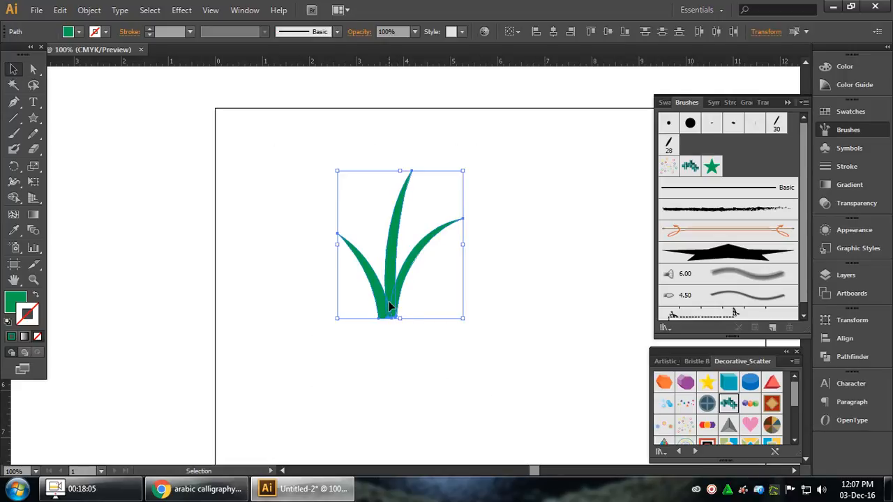
left_click(771, 327)
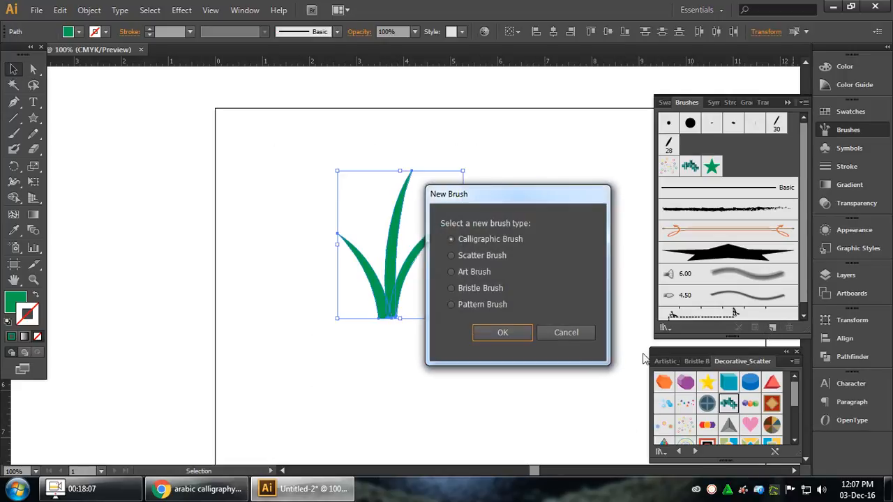
left_click(475, 256)
left_click(505, 337)
mouse_move(677, 102)
left_mouse_down()
mouse_move(634, 107)
mouse_move(446, 222)
mouse_move(604, 122)
mouse_move(568, 124)
left_mouse_up()
Step: Set the grass brush's size to Random between 100% and 70%, and its fixed spacing to 75%
left_click(548, 190)
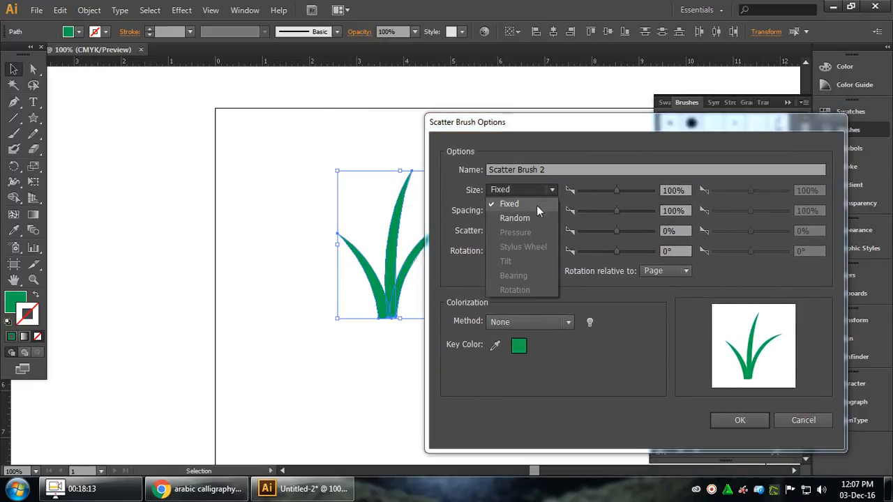
left_click(534, 212)
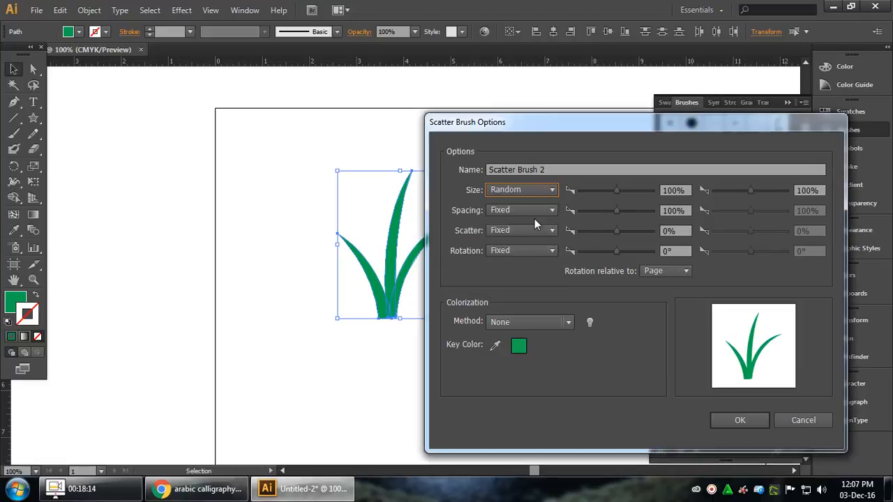
left_click(823, 191)
type("70")
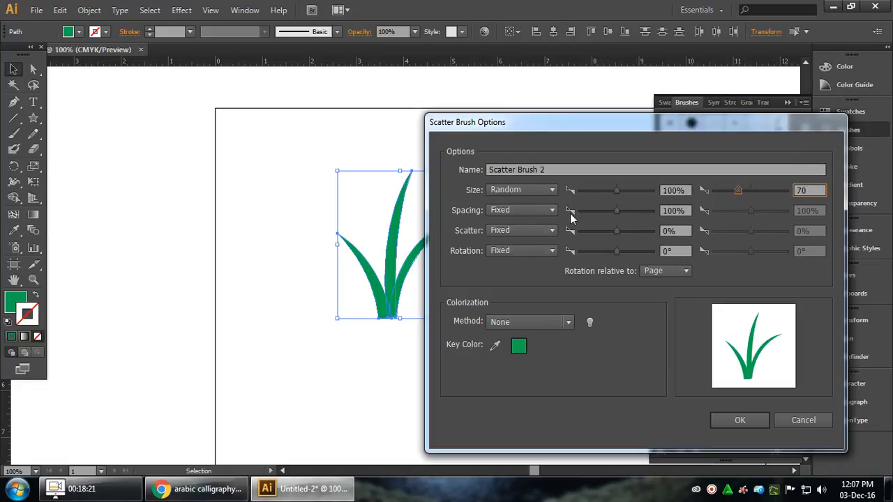
left_click(687, 211)
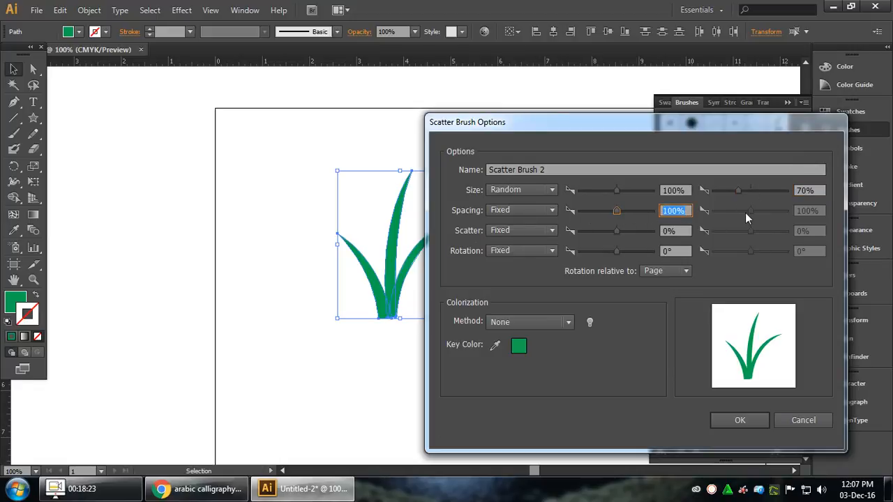
type("75")
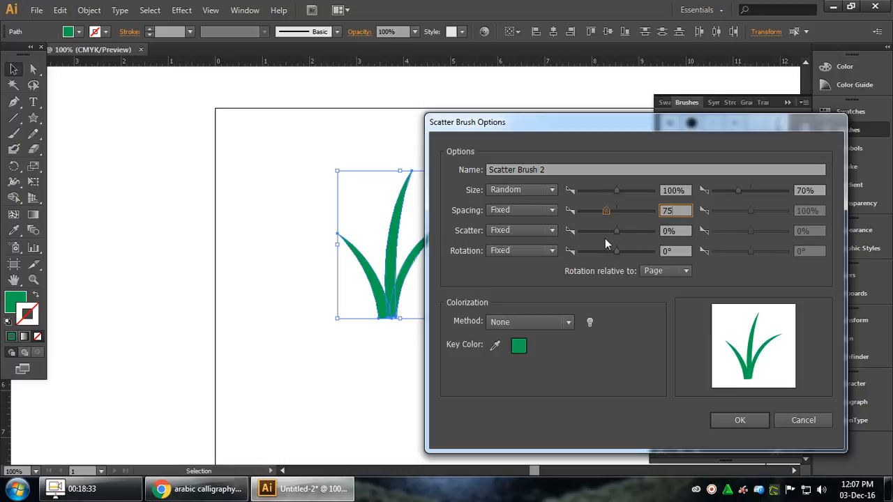
Step: Set the grass brush's rotation to Random between -10° and 10° relative to the page, and accept the brush options
left_click(675, 252)
left_click(529, 251)
left_click(518, 282)
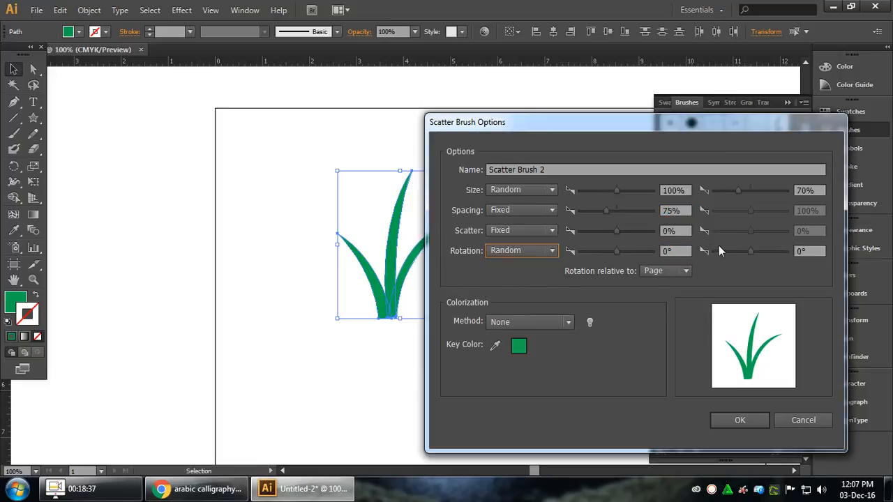
left_click(676, 252)
type("-10")
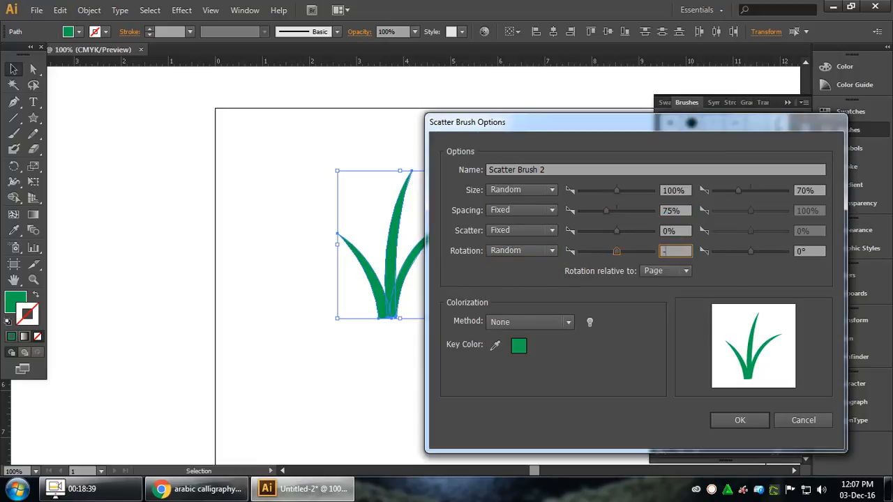
left_click(809, 251)
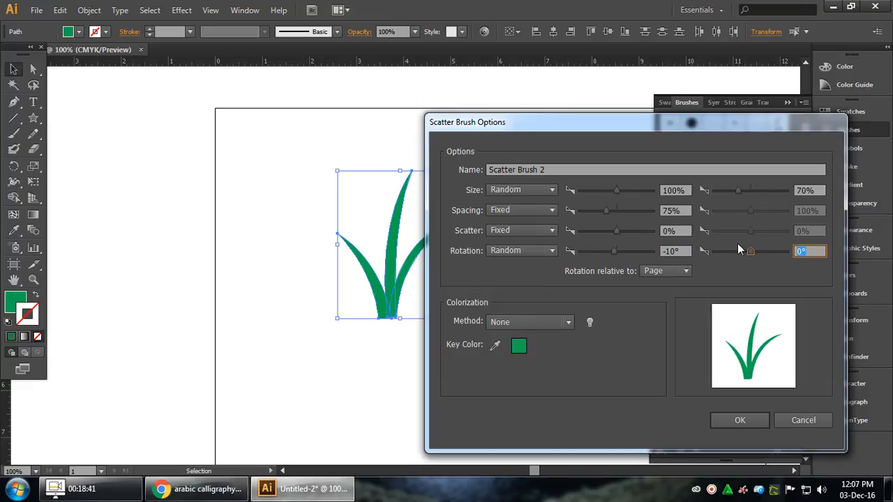
type("10")
left_click_drag(613, 124, 735, 120)
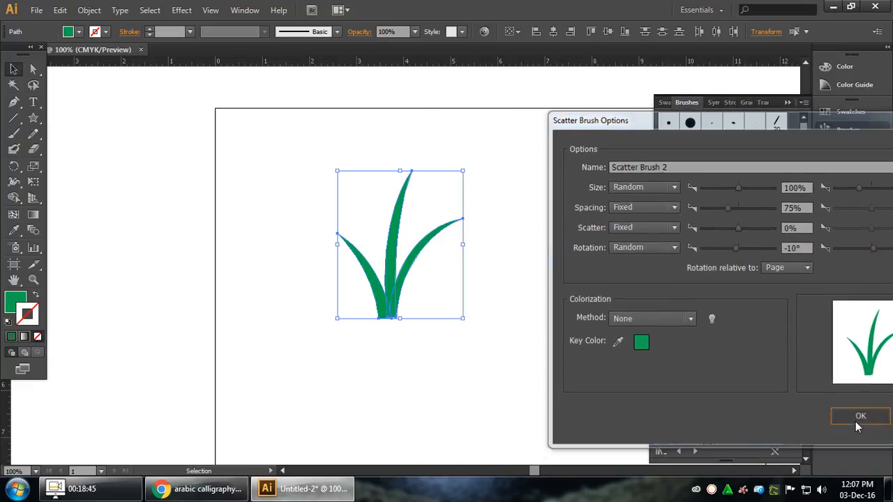
left_click(856, 422)
Step: Paint a horizontal grass stroke about 10 in long across the lower part of the artboard with the new scatter brush
left_click(13, 134)
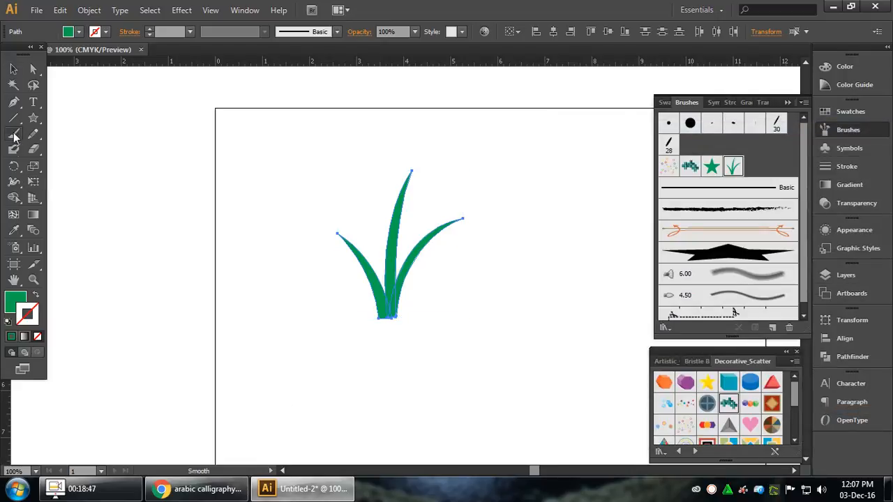
scroll(310, 392, "down", 2)
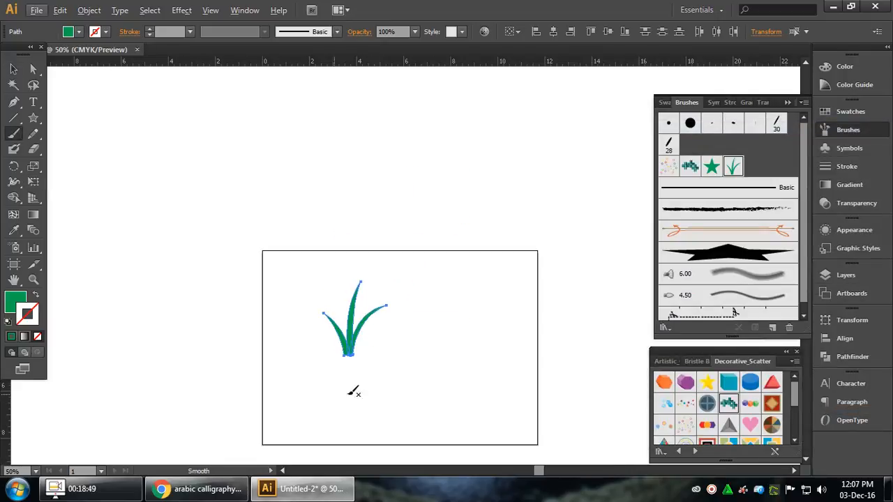
scroll(353, 392, "down", 2)
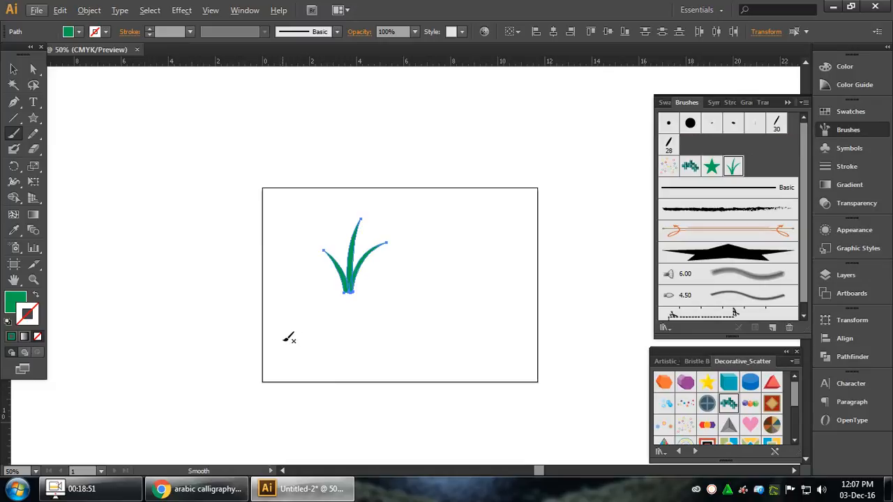
left_click_drag(287, 339, 526, 339)
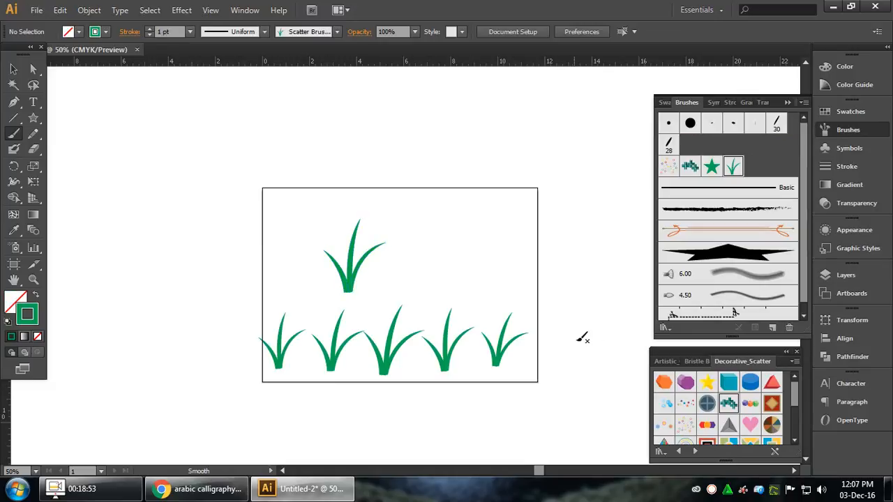
Step: Reduce the painted grass row's stroke weight to 0.25 pt
left_click(14, 72)
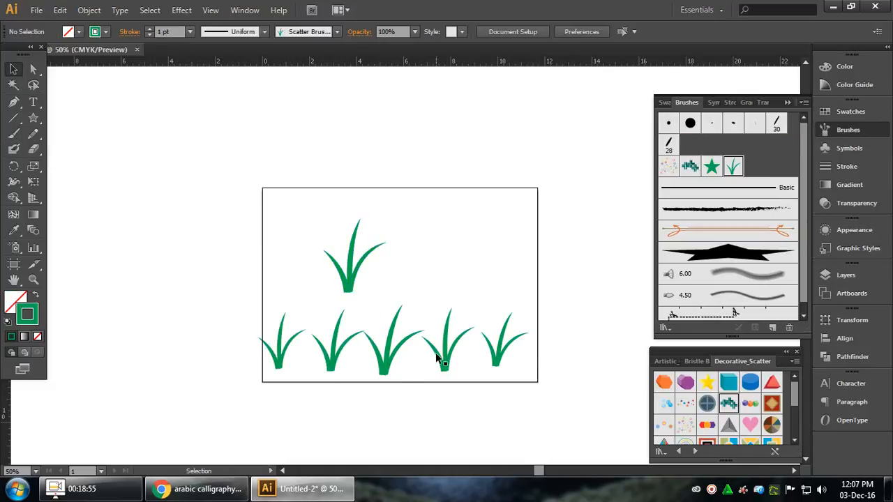
left_click(452, 363)
left_click(190, 31)
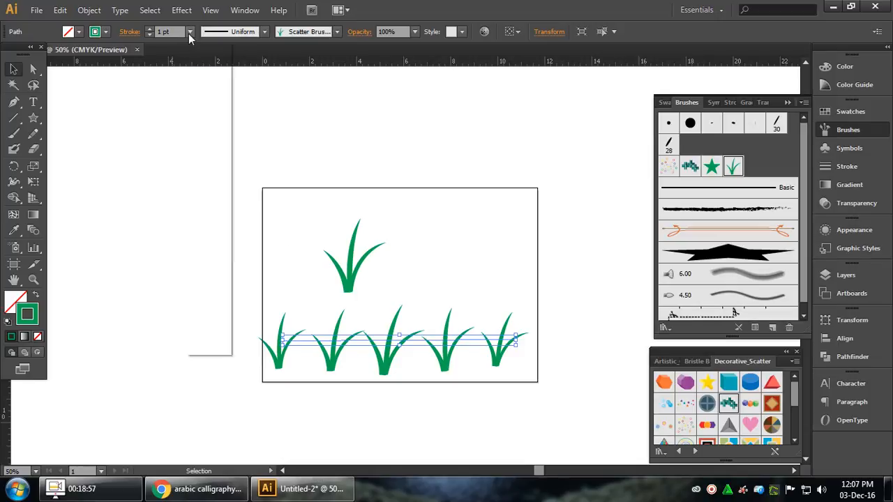
left_click(201, 48)
left_click(556, 333)
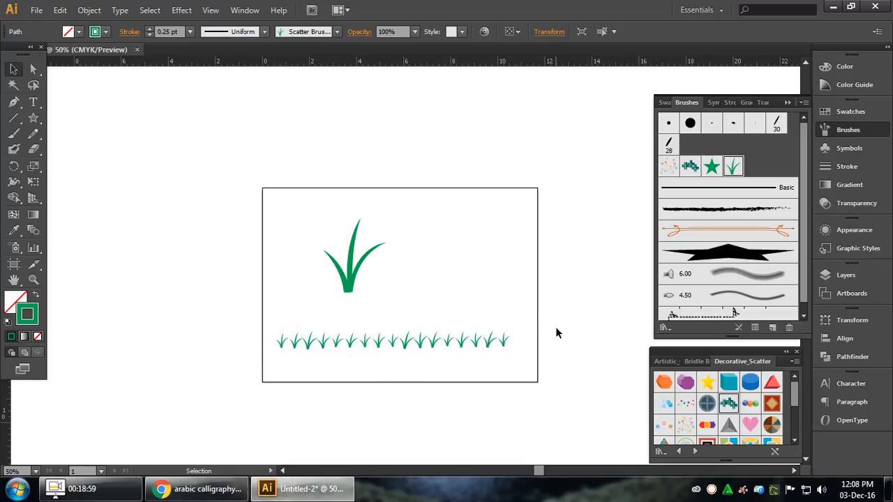
scroll(424, 339, "up", 1)
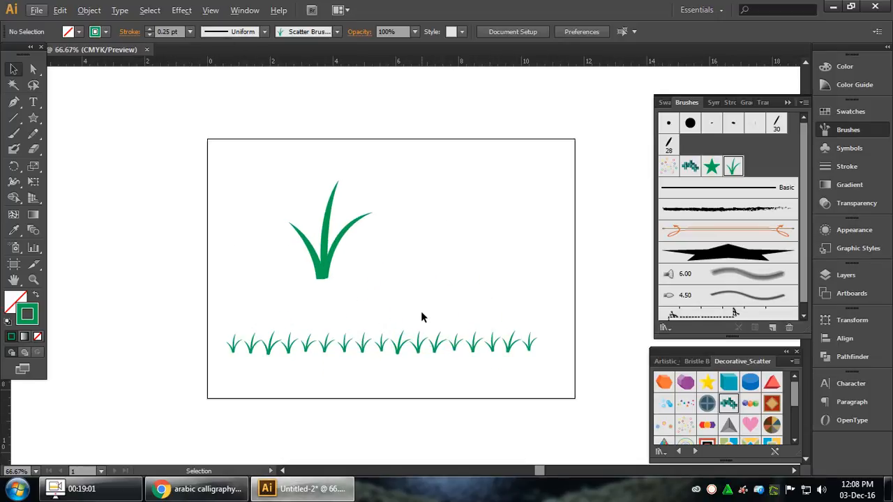
Step: Reopen the grass brush's options with the row selected and set its spacing to Random between 16% and 49%
left_click_drag(421, 311, 504, 404)
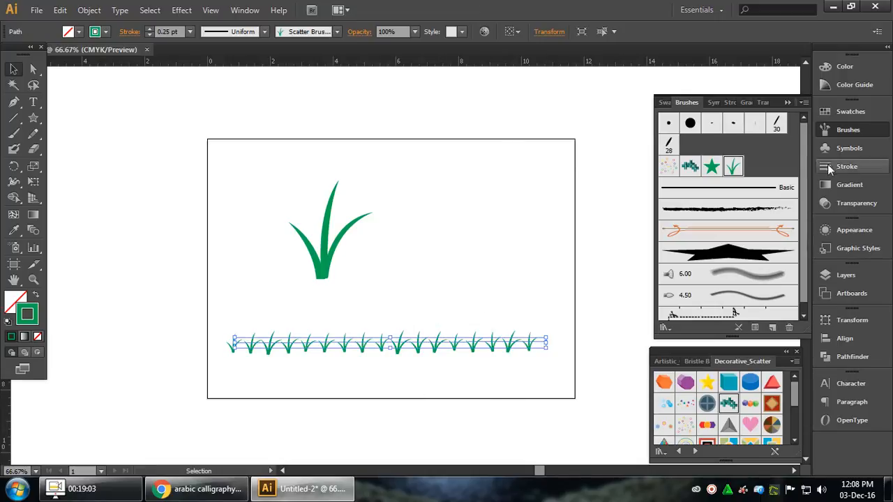
double_click(732, 166)
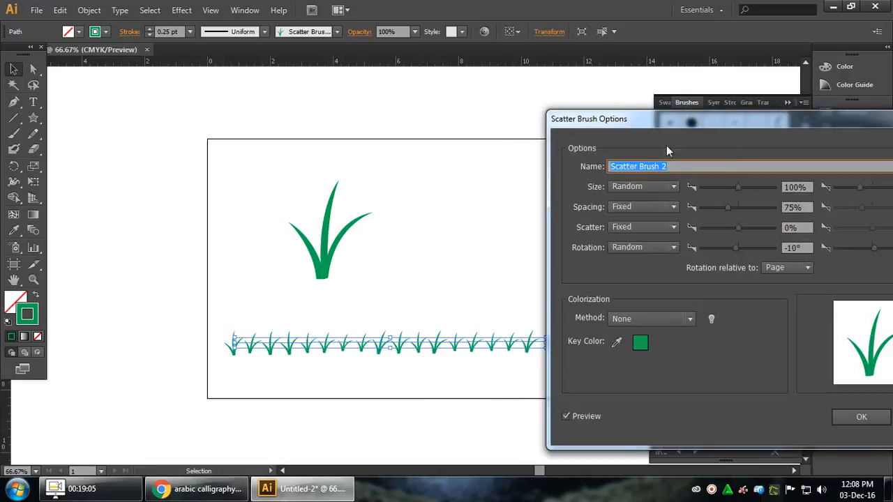
mouse_move(675, 120)
left_mouse_down()
mouse_move(641, 114)
mouse_move(612, 90)
left_mouse_up()
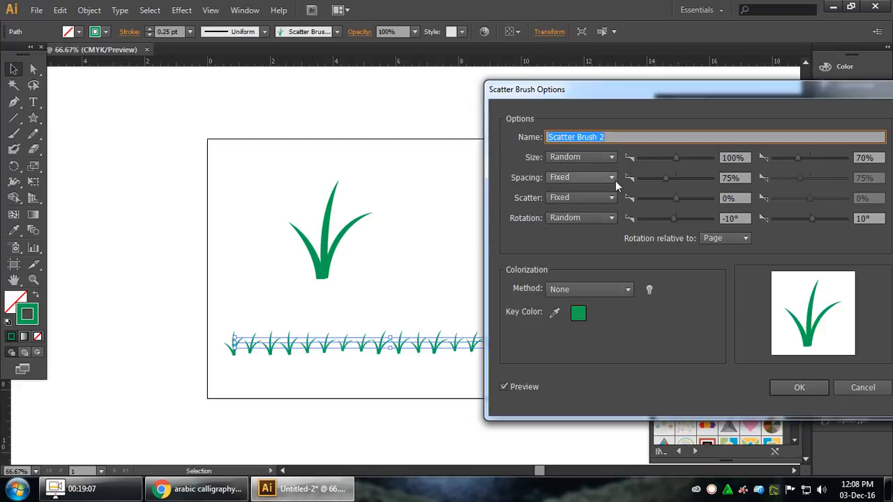
left_click(615, 180)
left_click(590, 204)
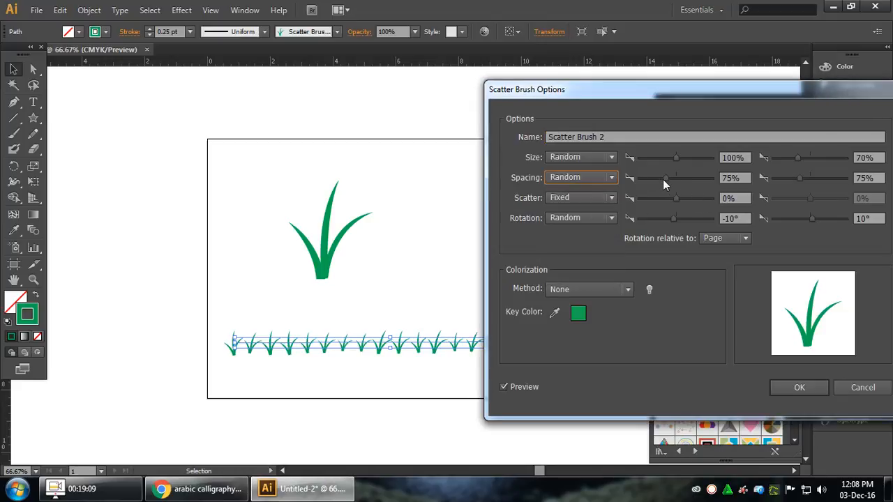
left_click_drag(663, 179, 643, 180)
left_click_drag(799, 178, 788, 177)
mouse_move(650, 96)
left_mouse_down()
mouse_move(687, 98)
mouse_move(801, 141)
mouse_move(606, 114)
mouse_move(608, 93)
left_mouse_up()
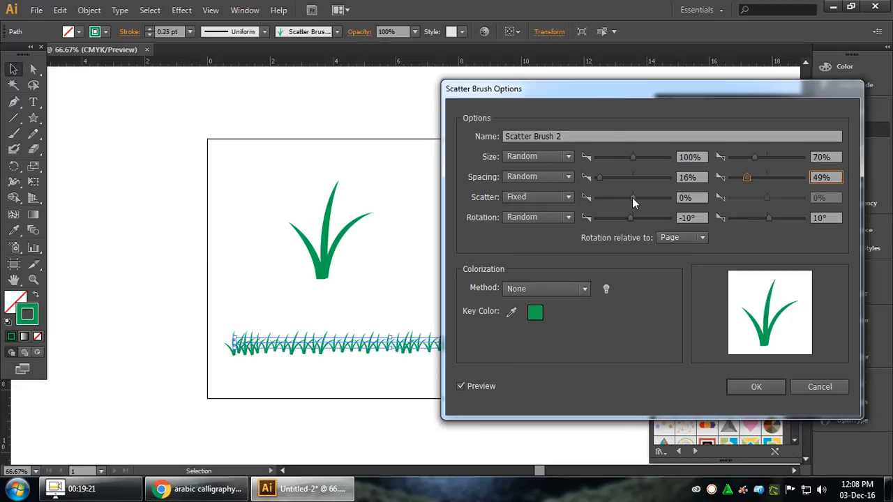
Step: Try a fixed scatter of -73% on the grass brush, and set the scatter back to 0%
left_click_drag(632, 197, 631, 200)
left_click(701, 197)
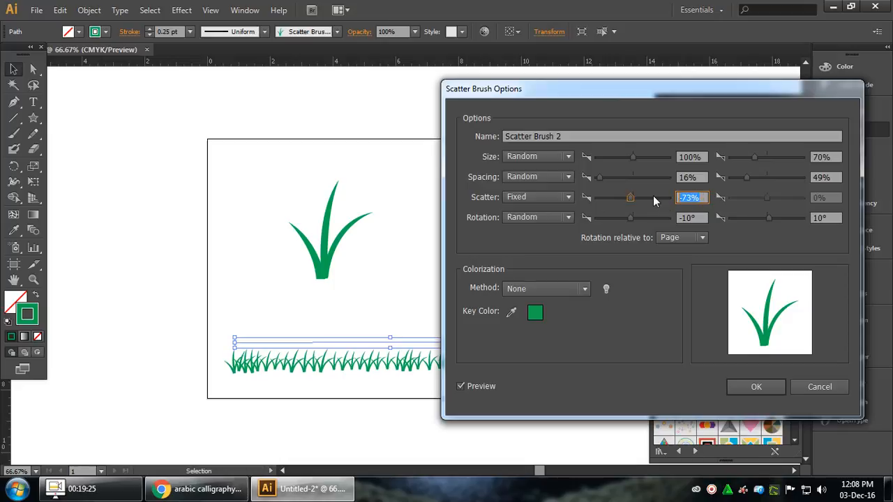
type("0")
Step: Widen the grass brush's random rotation to between -20° and 20°, and accept the options for the painted row
left_click(829, 219)
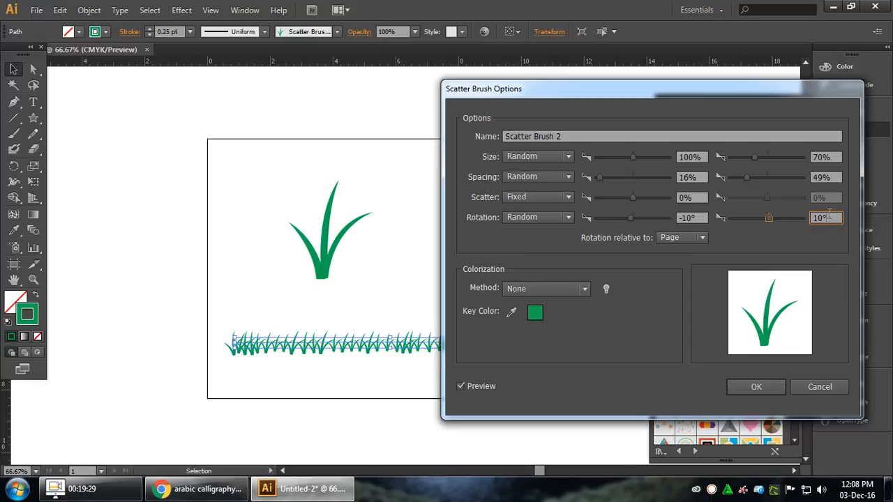
left_click_drag(772, 218, 774, 218)
left_click_drag(631, 217, 626, 218)
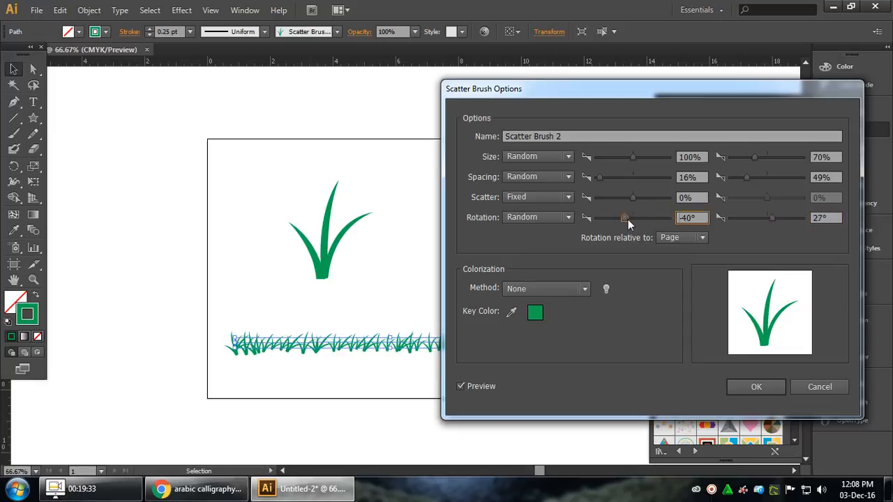
left_click(627, 219)
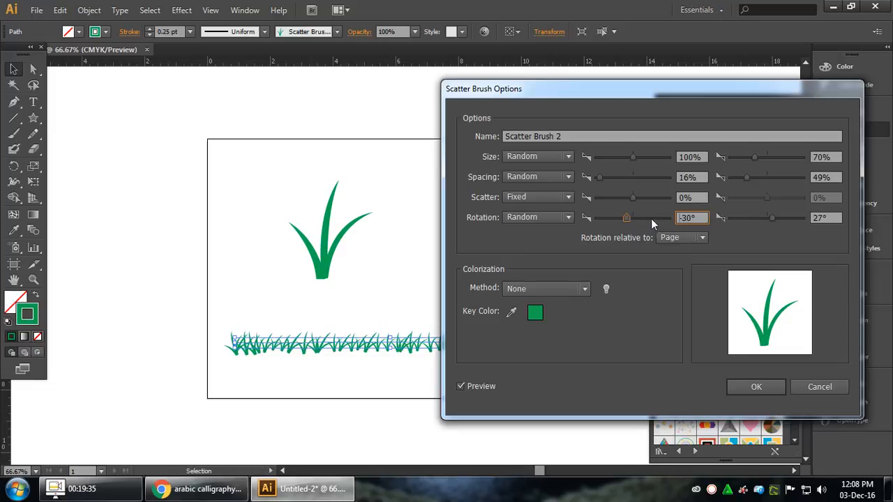
left_click_drag(771, 216, 770, 216)
left_click(626, 218)
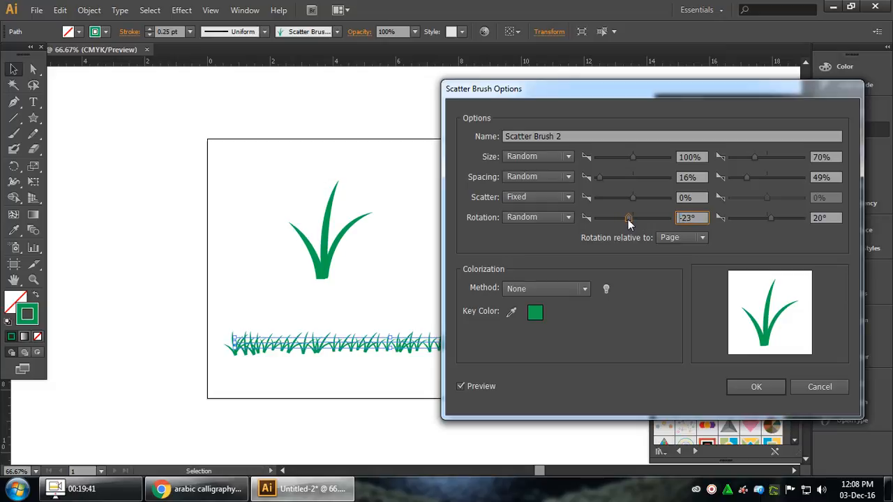
mouse_move(636, 89)
left_mouse_down()
mouse_move(803, 124)
mouse_move(772, 86)
mouse_move(674, 92)
left_mouse_up()
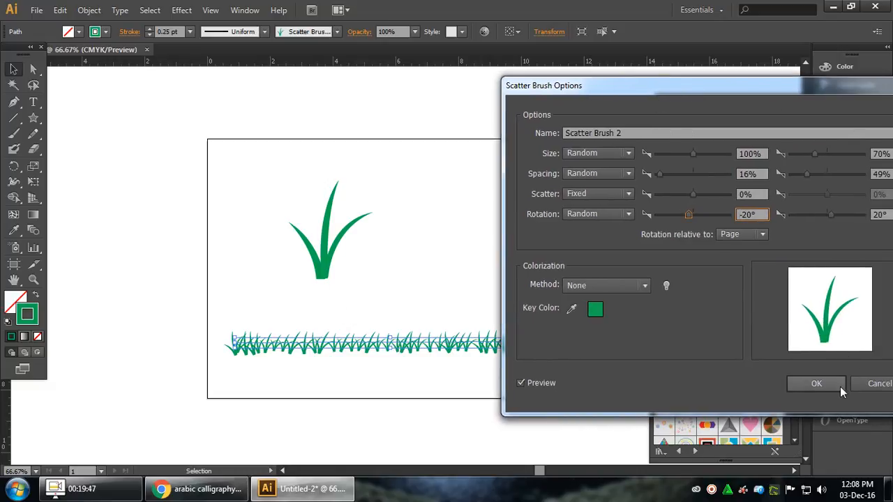
left_click(816, 383)
left_click(440, 262)
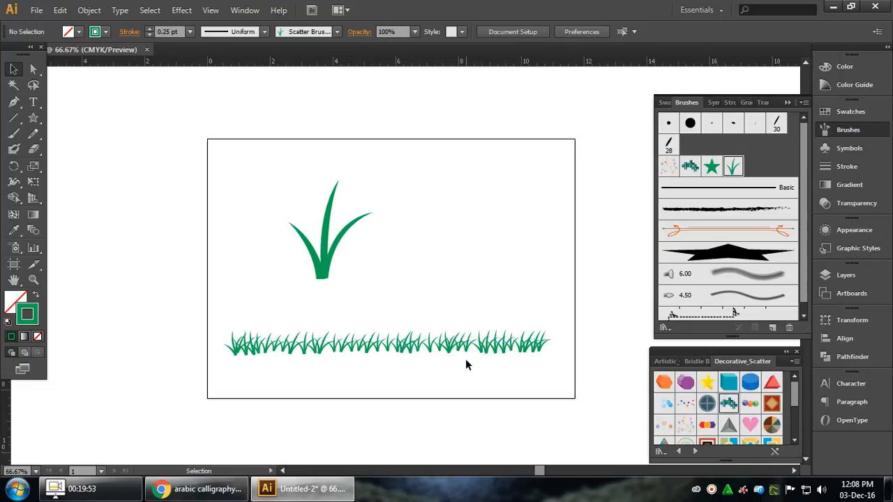
Step: Duplicate the grass row slightly below the original so the two rows overlap
scroll(465, 359, "up", 1)
left_click(375, 347)
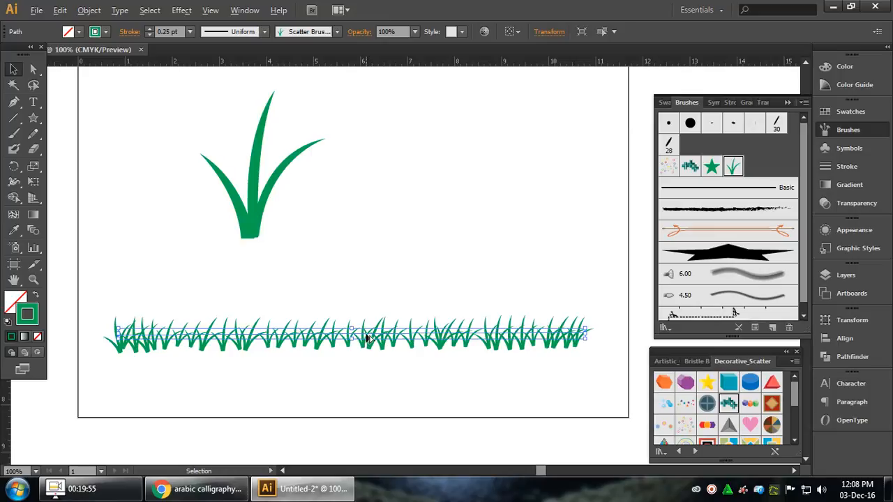
left_click(249, 402)
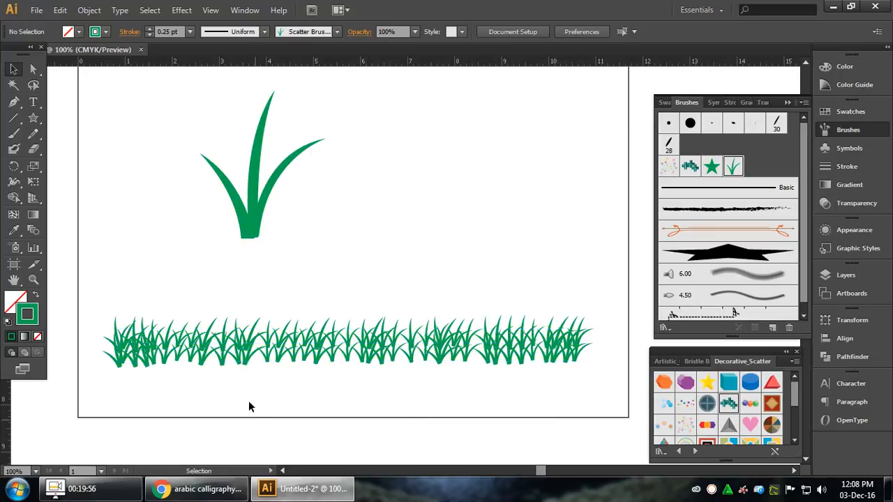
Step: Add two more overlapping copies of the grass row, one shifted slightly left and one slightly right, to thicken the grass
left_click(444, 360)
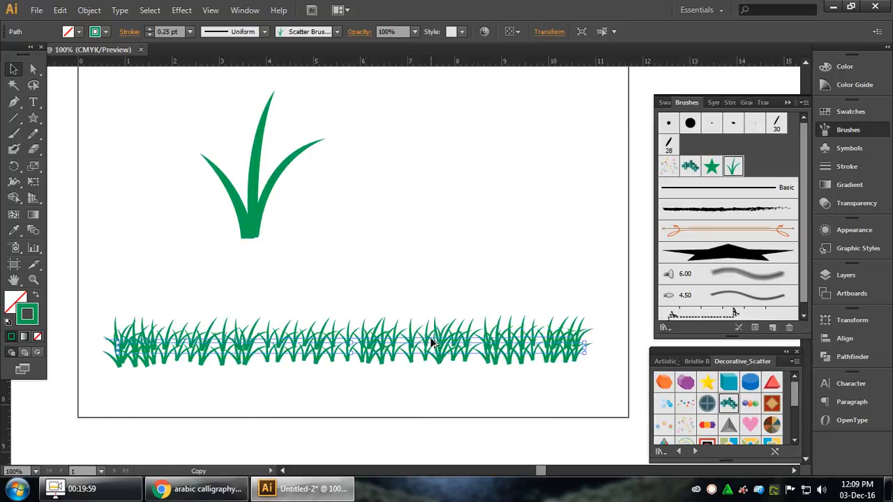
left_click(487, 377)
left_click(385, 357)
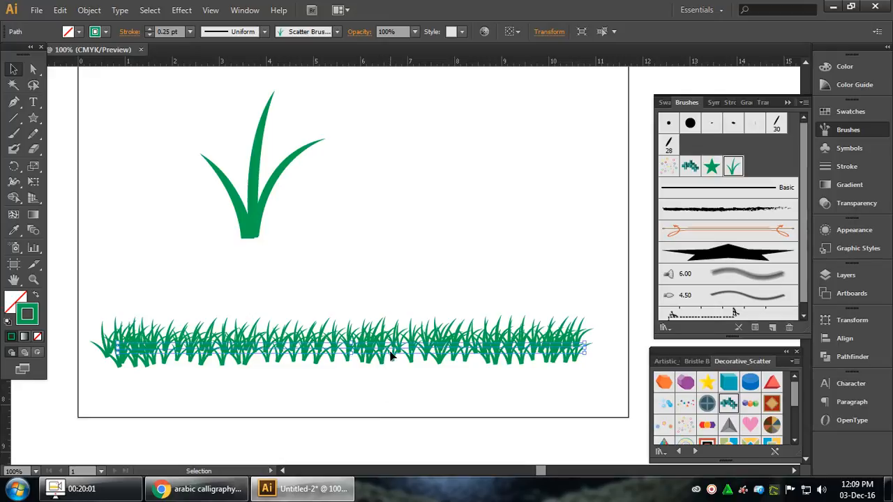
left_click(419, 373)
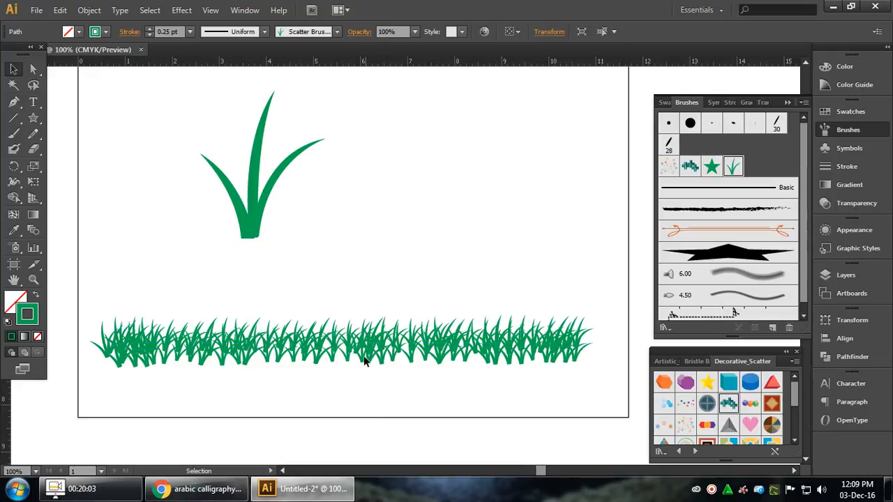
left_click(394, 356)
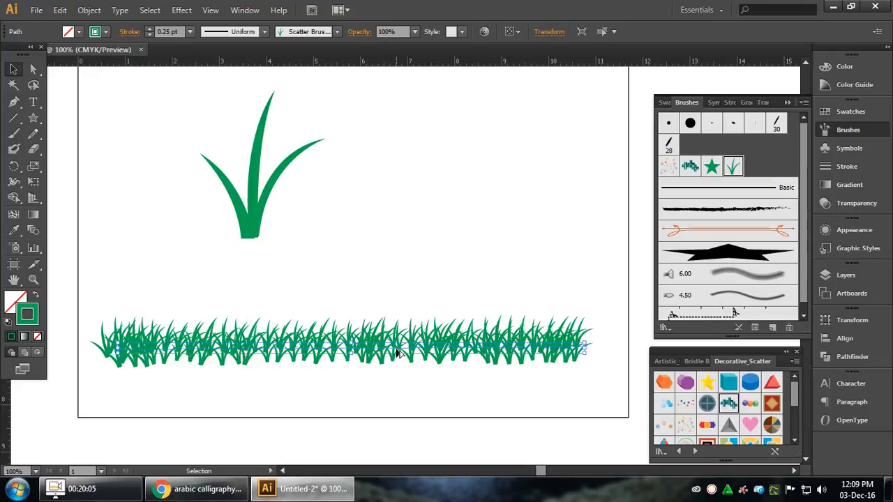
left_click_drag(396, 349, 416, 339)
left_click(463, 393)
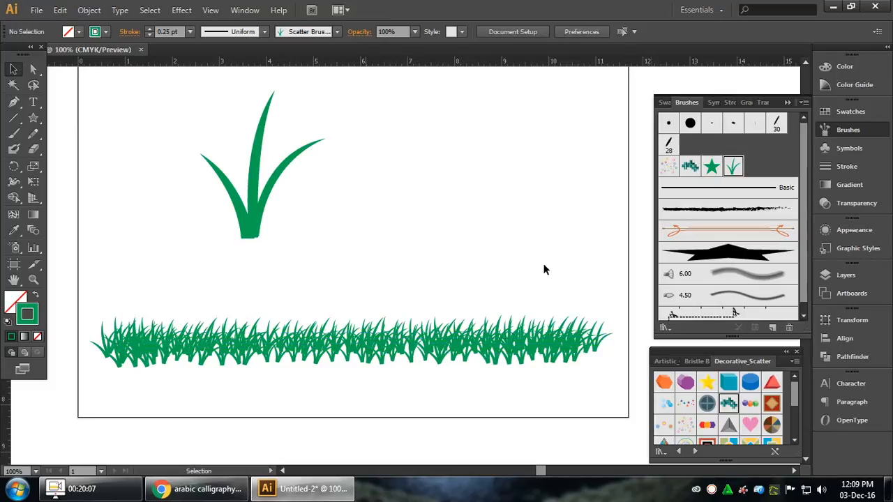
Step: Delete the original large three-blade tuft above the grass, and select the overlapping grass rows
scroll(425, 405, "down", 1)
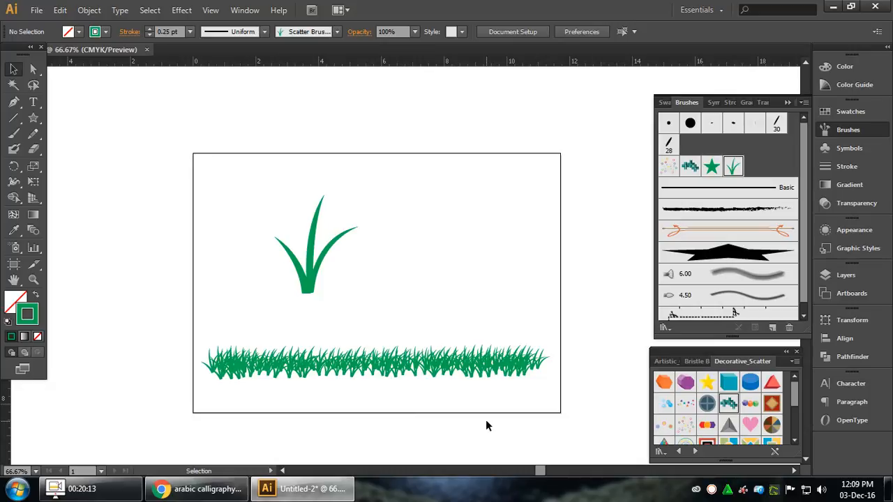
left_click_drag(578, 398, 237, 354)
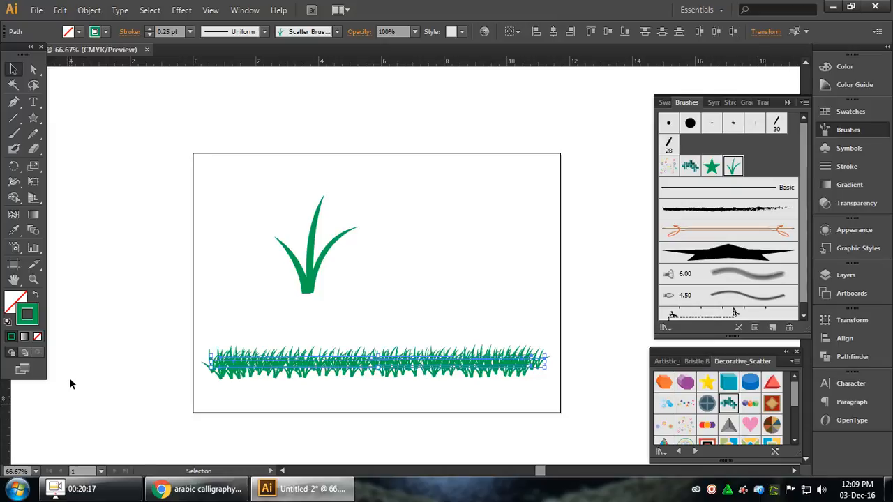
left_click(593, 311)
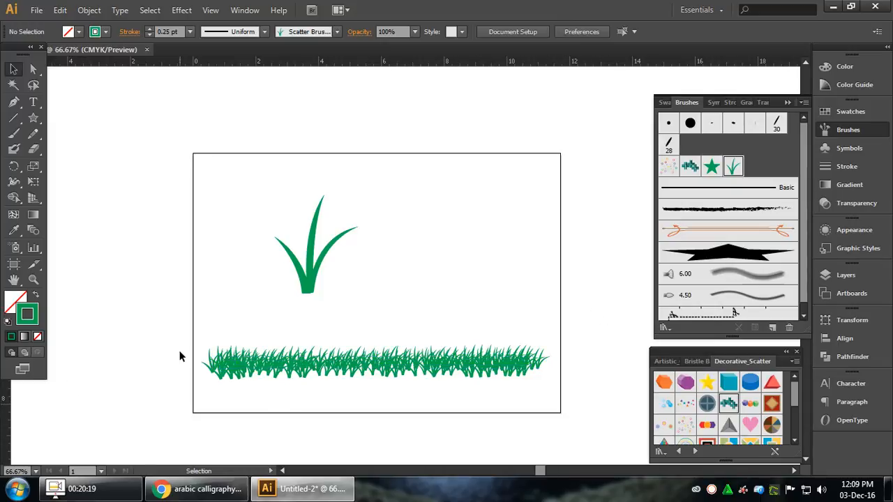
mouse_move(253, 211)
left_mouse_down()
mouse_move(424, 292)
mouse_move(468, 450)
left_mouse_up()
key("Delete")
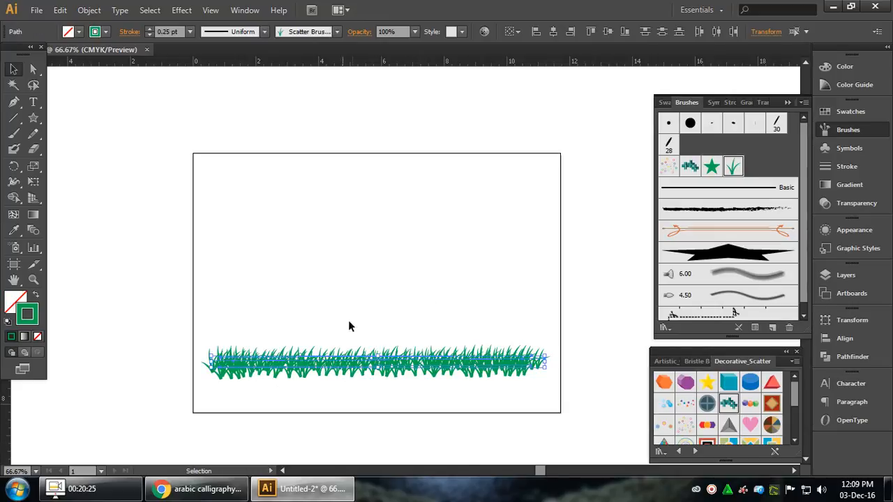
Step: Delete all the overlapping grass rows from the artboard
left_click(468, 279)
left_click_drag(516, 404, 196, 339)
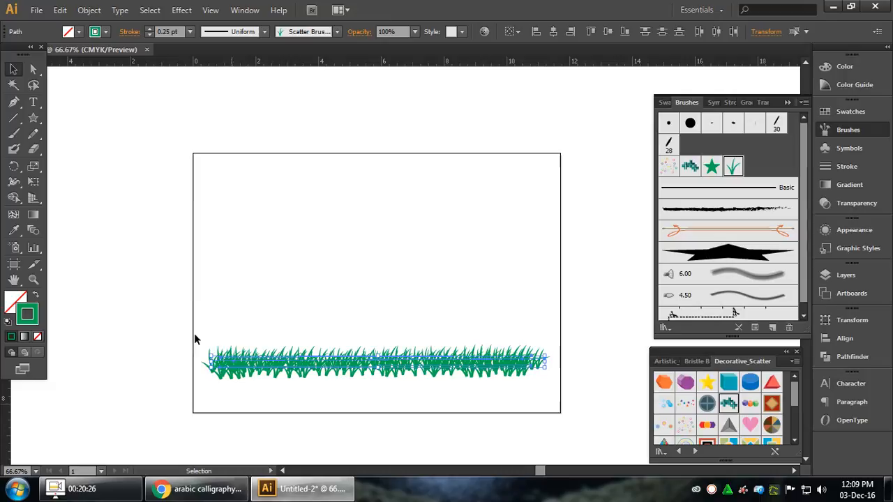
left_click(433, 297)
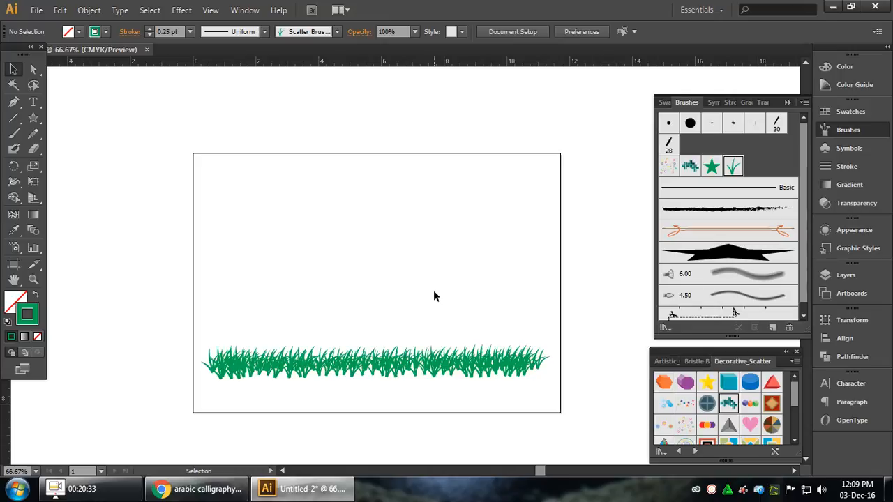
left_click_drag(353, 321, 416, 399)
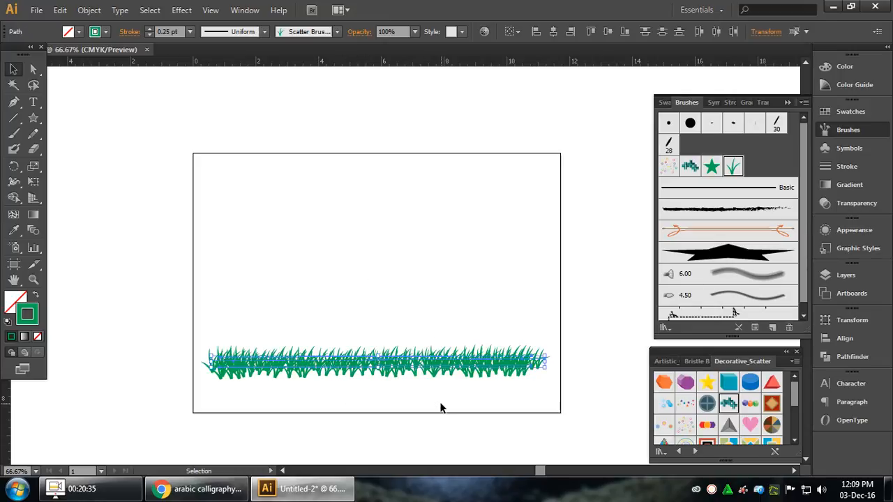
key("Delete")
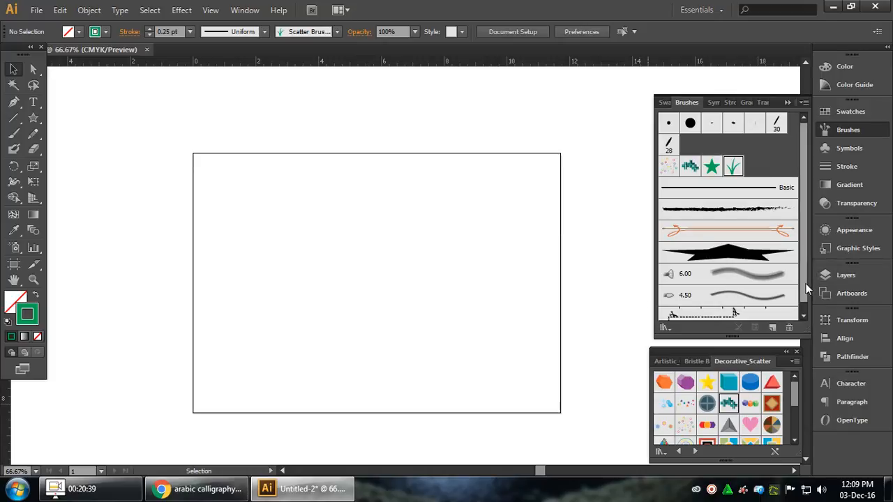
Step: Draw a large rectangle nearly filling the artboard and apply the Cut Here pattern brush to it
scroll(807, 288, "down", 1)
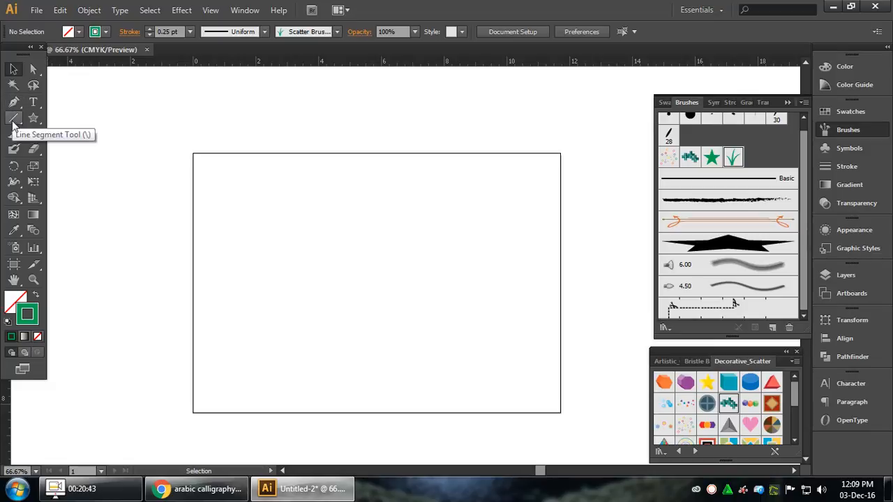
left_click_drag(33, 118, 60, 116)
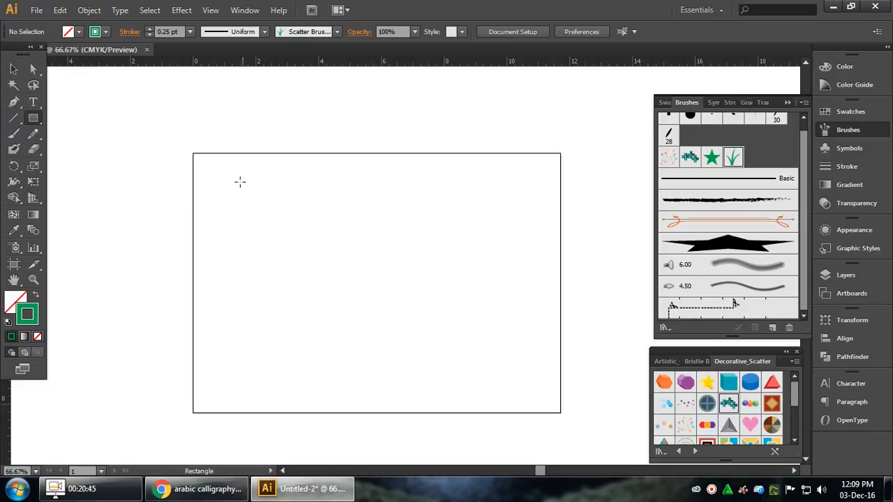
left_click_drag(235, 178, 508, 385)
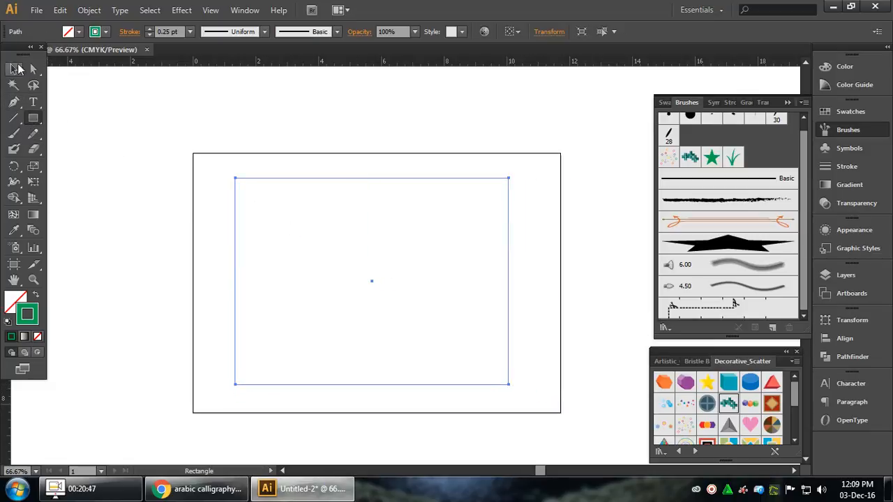
left_click(16, 68)
left_click(733, 309)
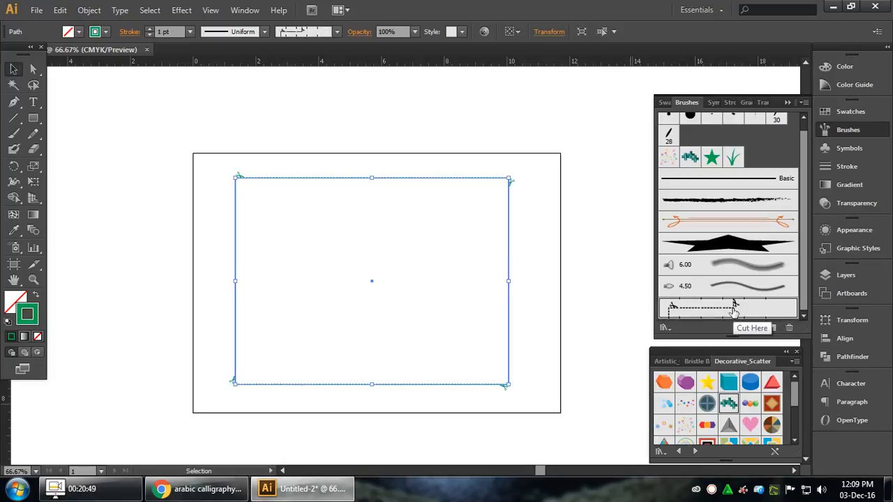
left_click(566, 236)
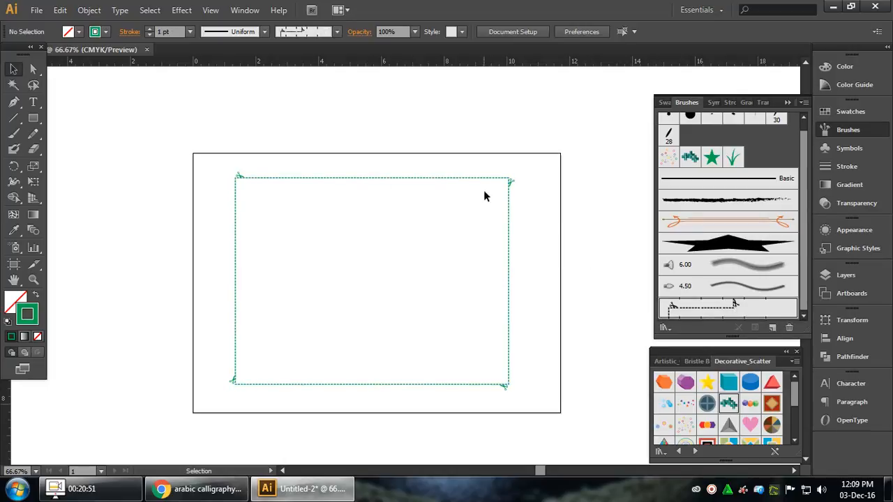
Step: With the rectangle selected, look through the available brush libraries, from Decorative_Banners and Seals to 6d Art Pen Brushes
left_click(236, 224)
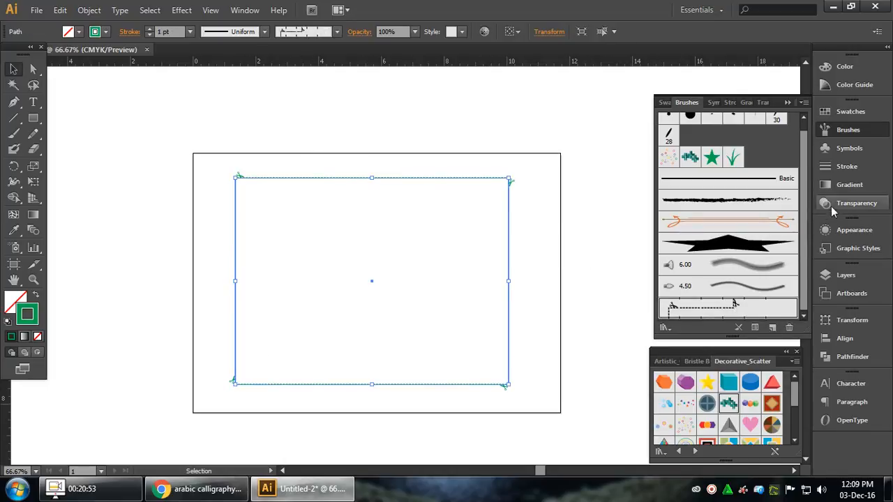
left_click(795, 361)
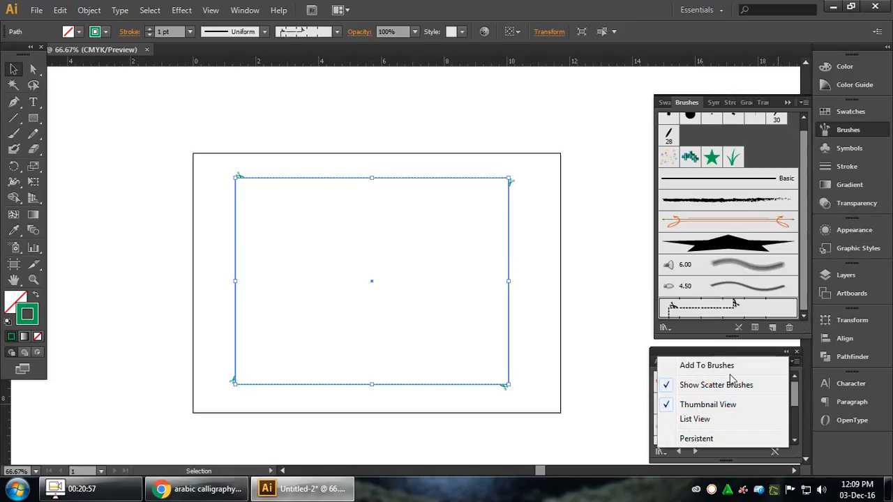
left_click(797, 369)
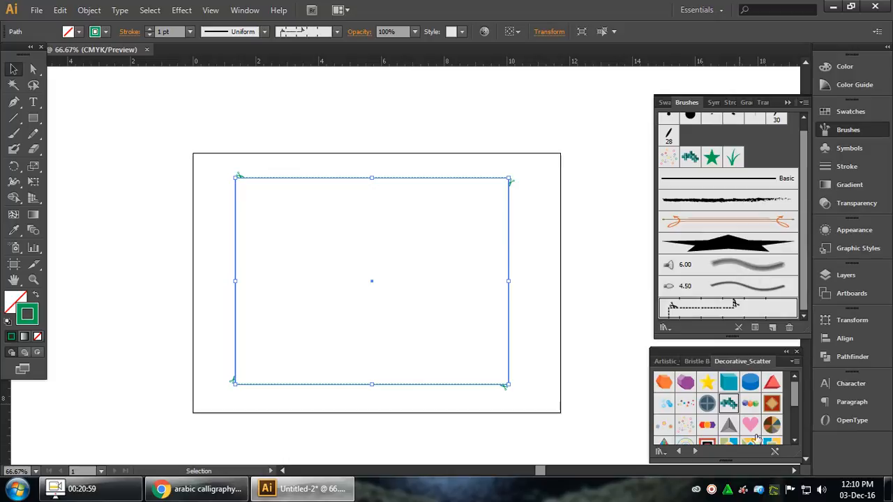
left_click(680, 452)
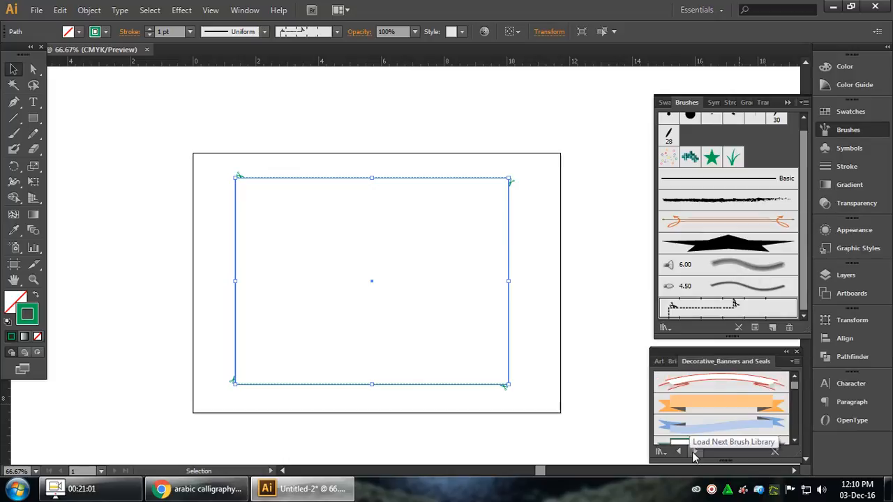
left_click(694, 453)
left_click(694, 454)
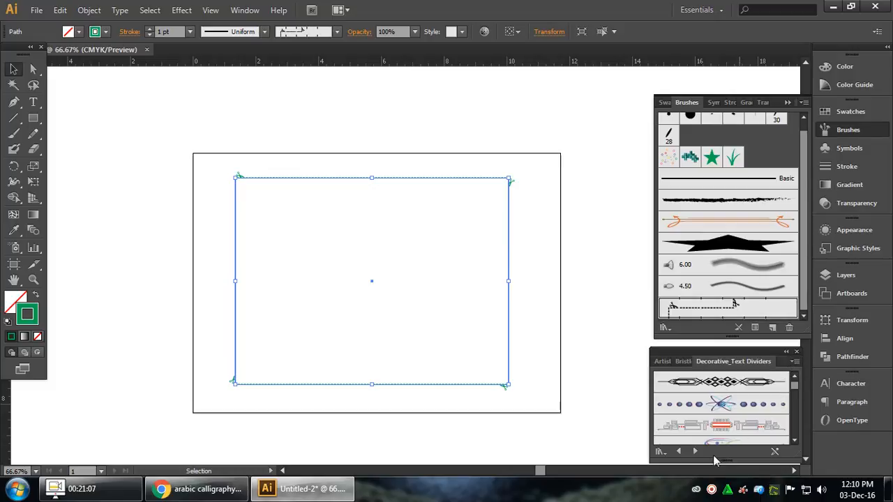
left_click(696, 451)
left_click(696, 451)
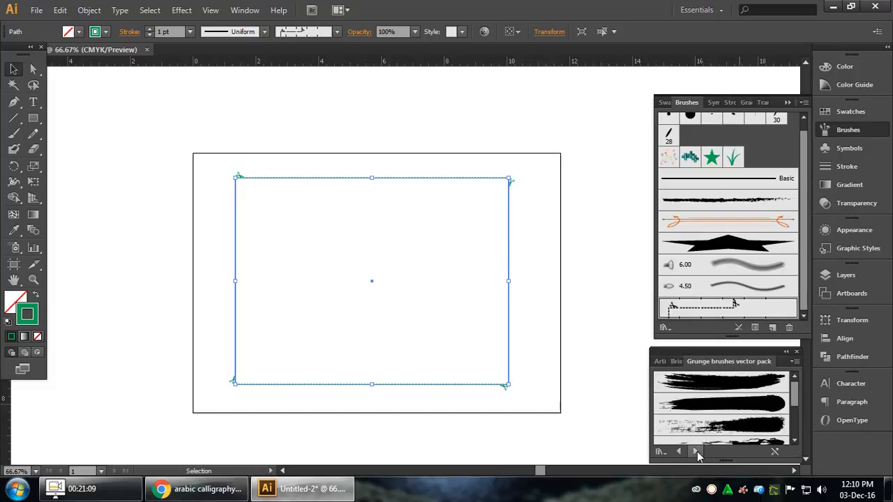
left_click(697, 452)
left_click(697, 451)
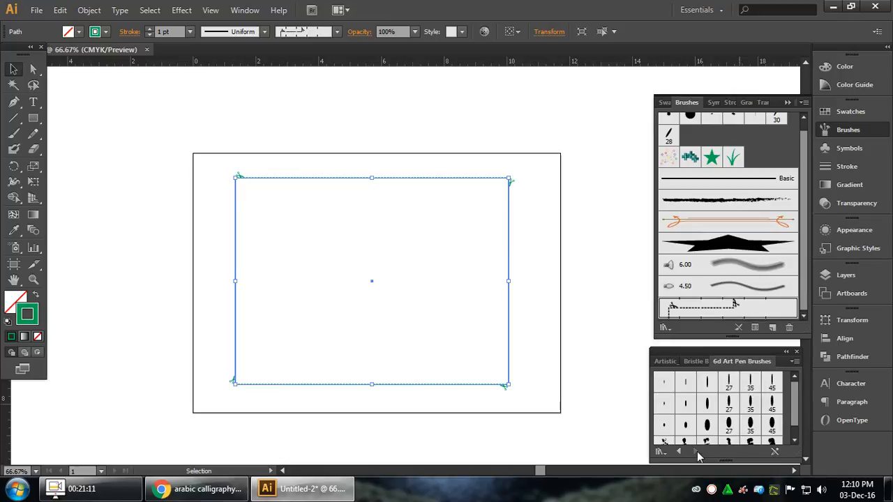
left_click(677, 451)
left_click(677, 452)
left_click(676, 452)
left_click(676, 452)
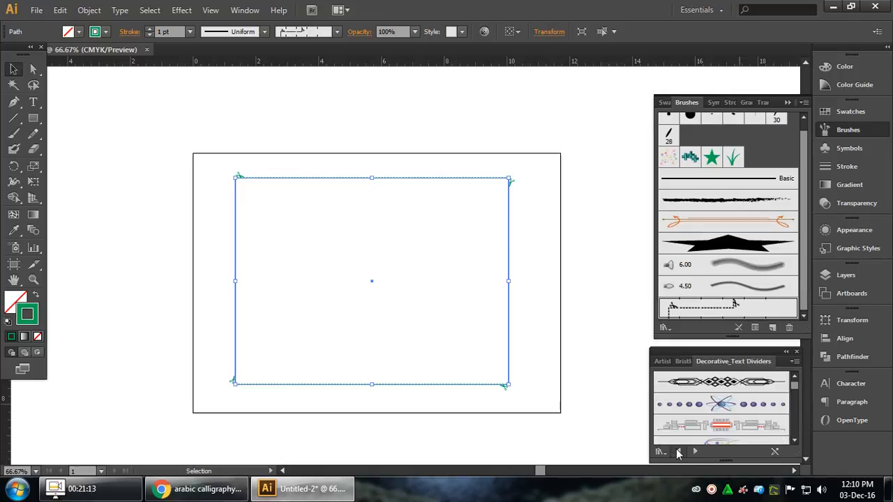
Step: Try two Decorative_Text Dividers brushes on the rectangle: the red-and-grey geometric divider, followed by the dotted blue one
left_click(677, 452)
left_click(696, 450)
left_click(734, 428)
left_click(560, 254)
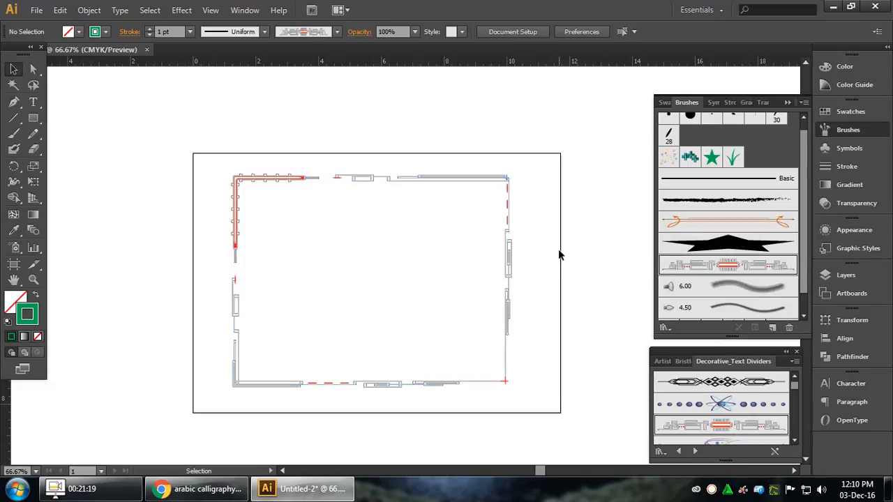
left_click(438, 177)
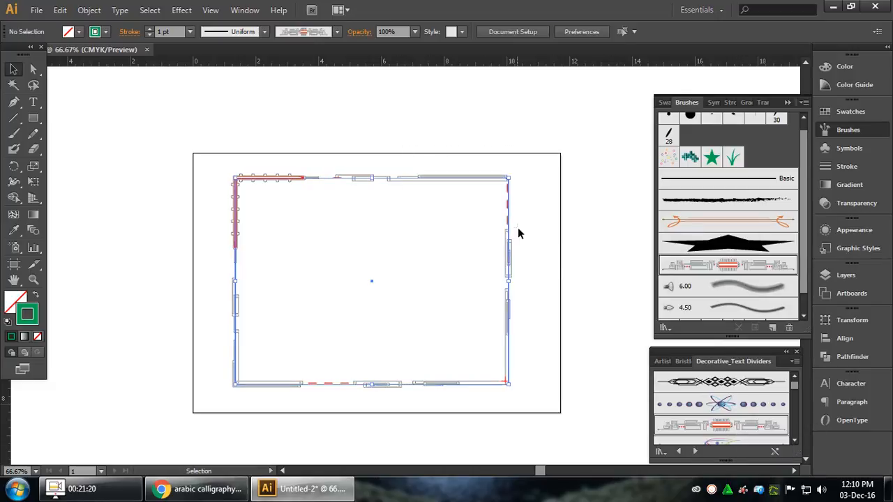
left_click(766, 408)
left_click(572, 375)
left_click(500, 260)
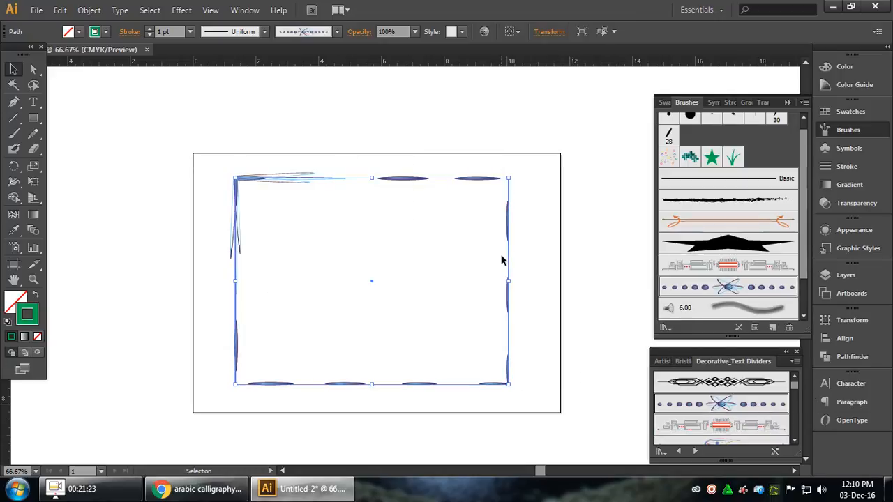
Step: Load the Borders_Geometric brush library and apply its red-and-orange triangle pattern to the rectangle
left_click_drag(795, 384, 795, 394)
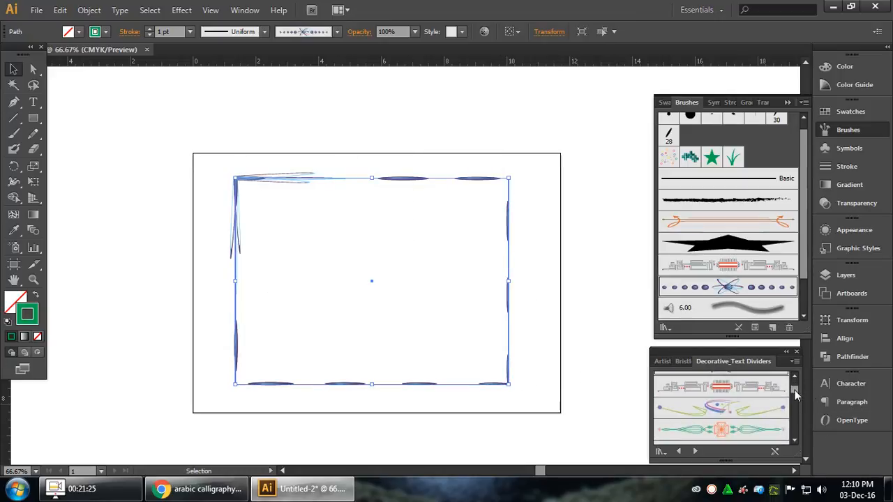
left_click(777, 159)
left_click_drag(805, 265, 804, 307)
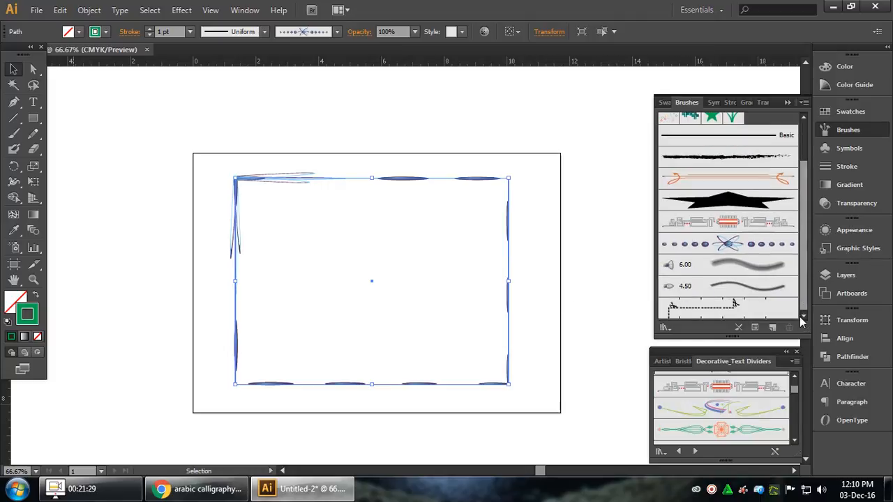
left_click(804, 103)
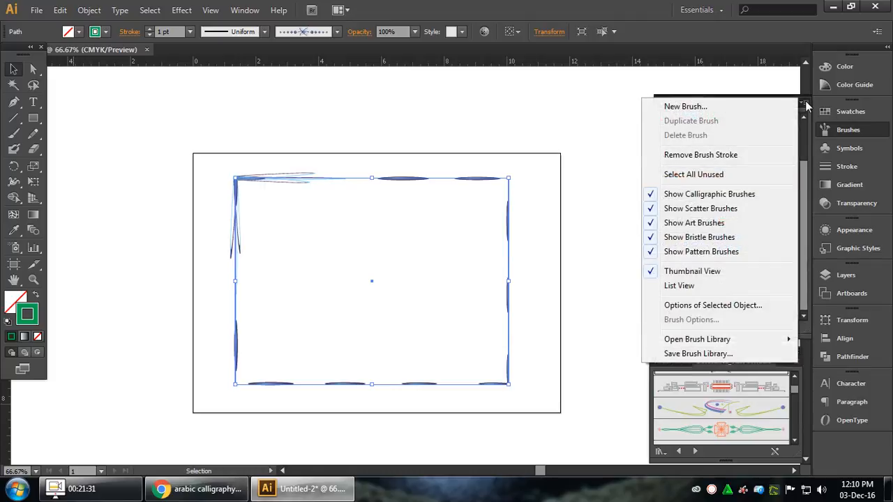
mouse_move(709, 344)
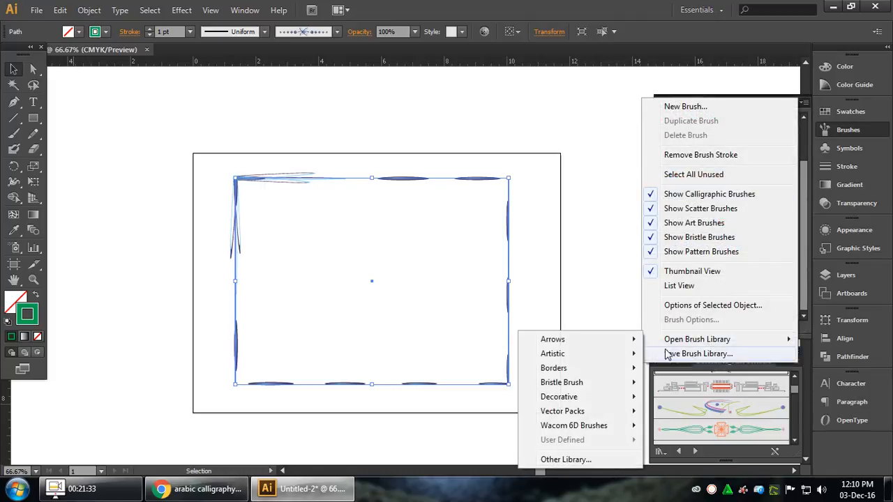
mouse_move(566, 356)
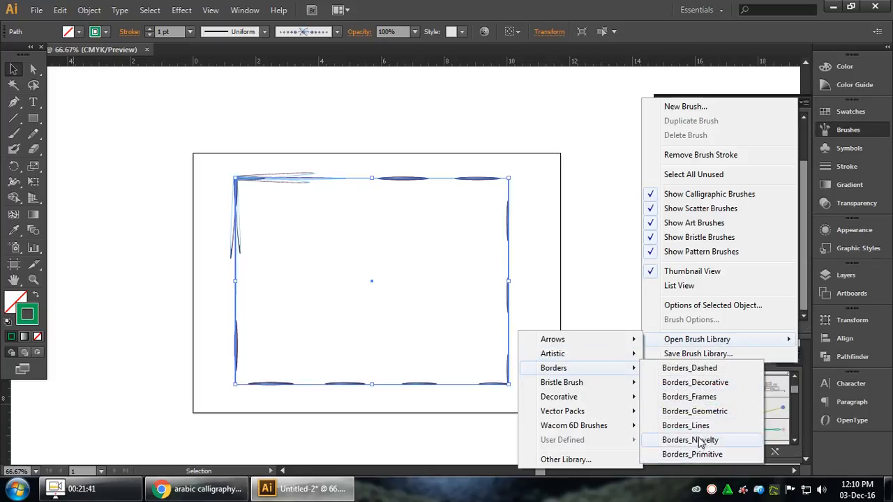
left_click(705, 412)
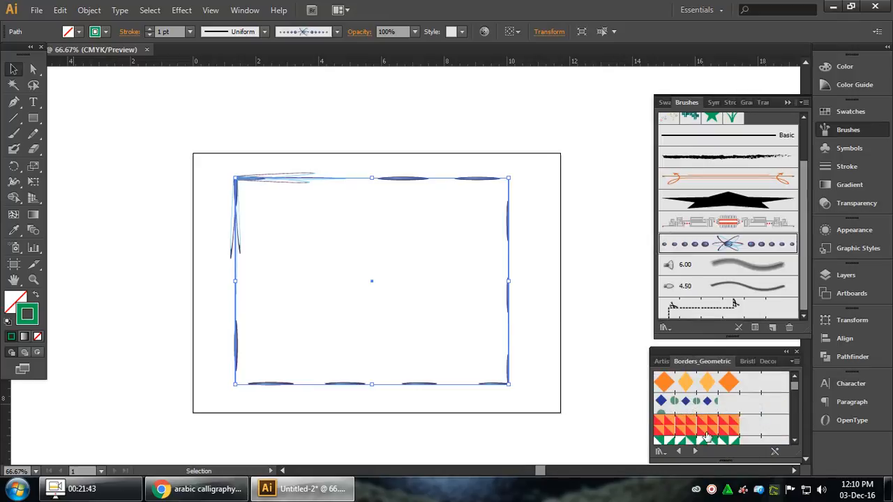
left_click(705, 425)
left_click(518, 259)
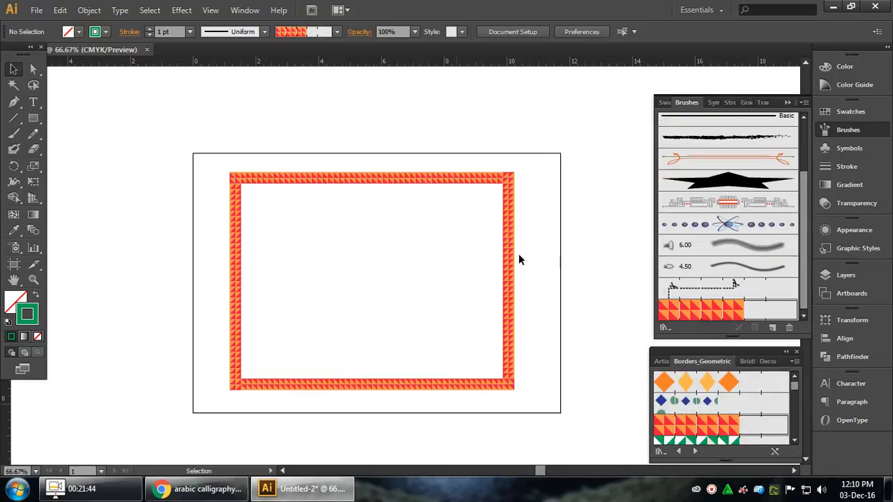
Step: Change the rectangle's border to the orange diamond pattern brush, and delete the rectangle from the artboard
left_click(425, 181)
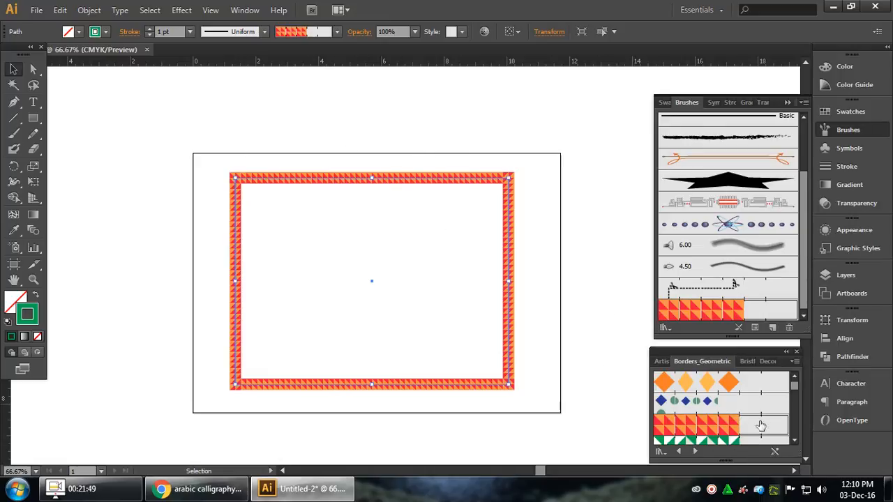
left_click(760, 382)
left_click(528, 200)
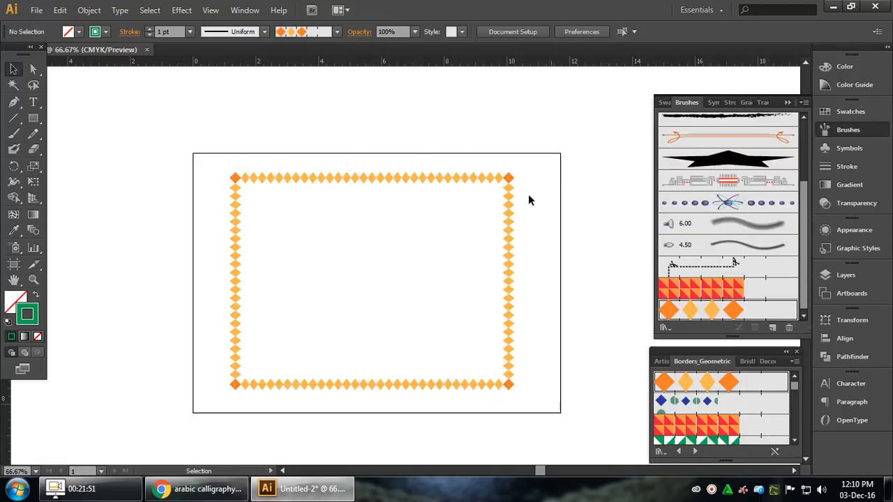
left_click_drag(527, 201, 430, 283)
key("Delete")
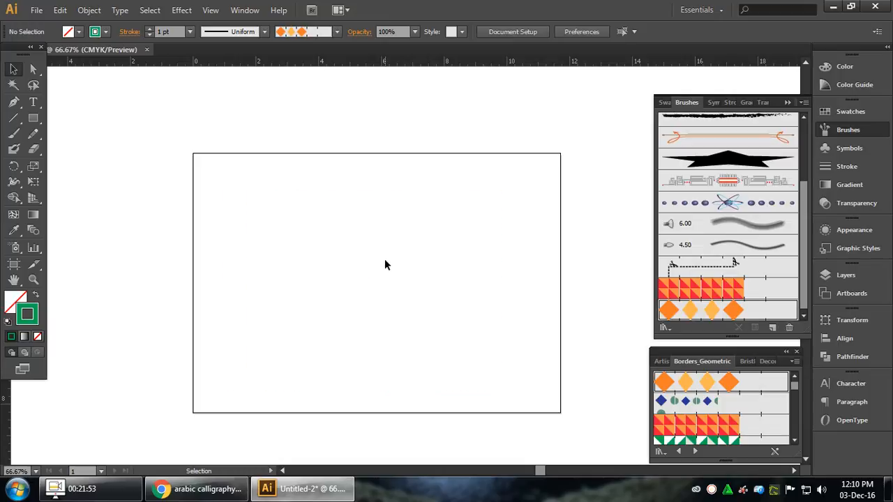
Step: Draw a small square near the artboard's upper-left corner and swap its fill and stroke for a solid green fill
left_click(32, 118)
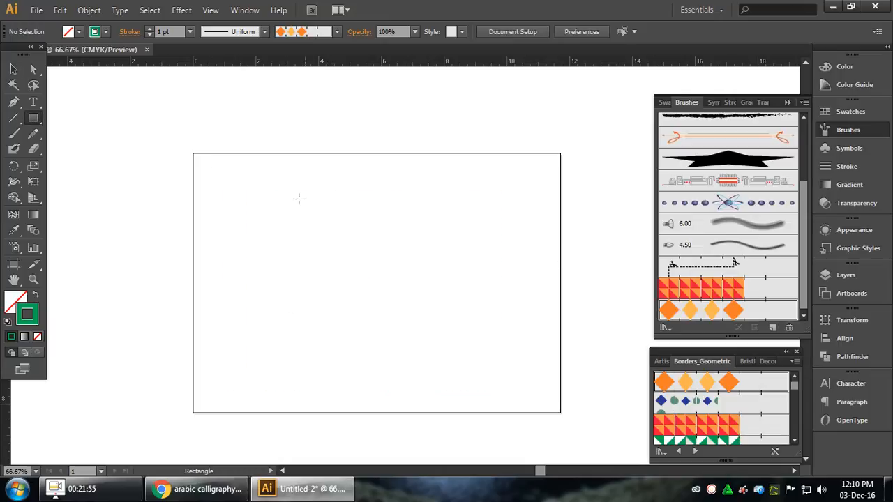
left_click_drag(252, 200, 265, 212)
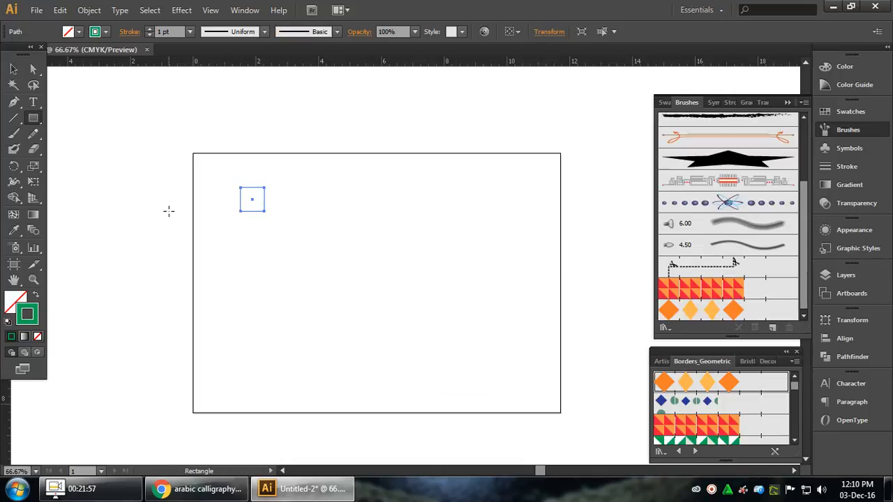
key("v")
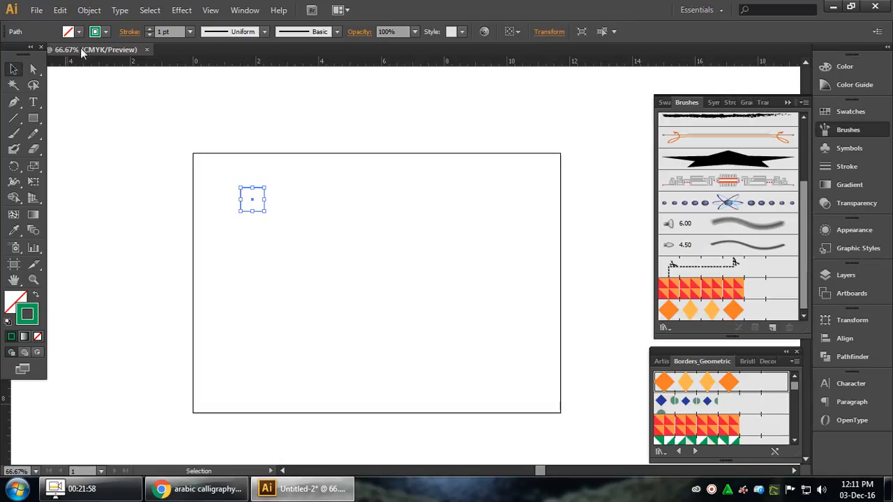
left_click(35, 295)
Step: Duplicate the green square just to its right and fill the copy with magenta
left_click_drag(247, 198, 276, 198)
left_click(68, 32)
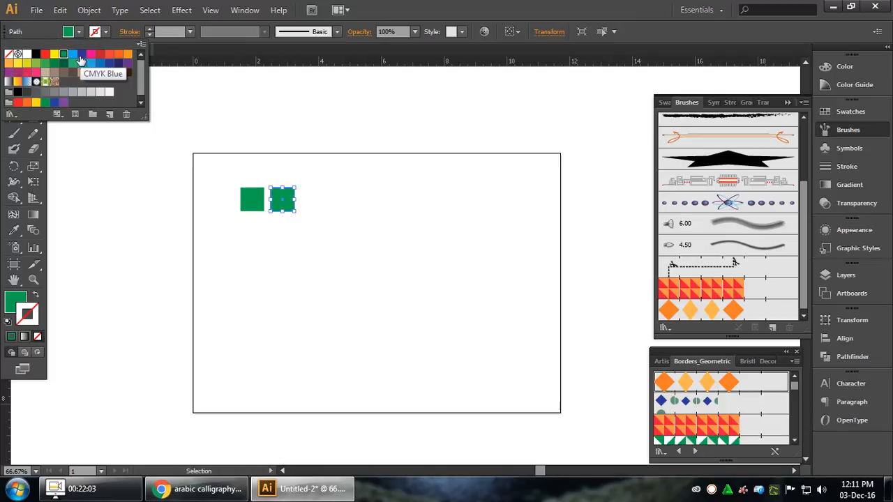
left_click(91, 54)
left_click(376, 142)
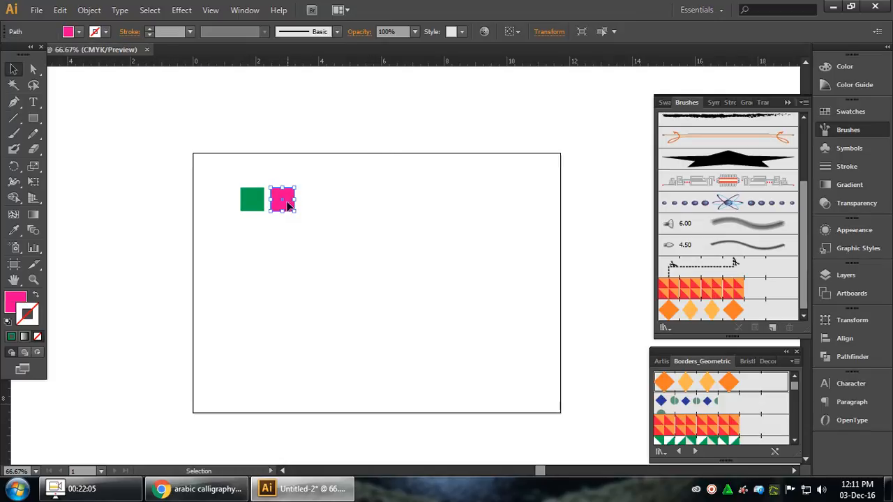
Step: Duplicate the magenta square just to its right and fill the copy with a light brown swatch
left_click_drag(286, 199, 314, 202)
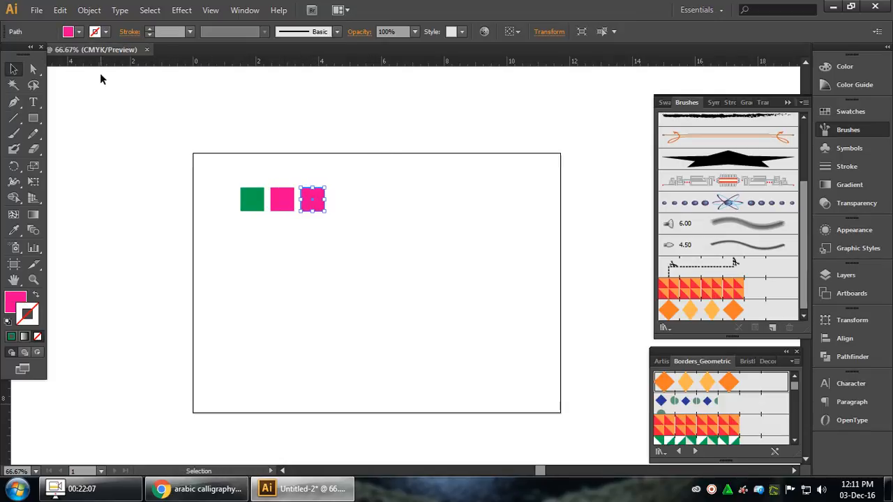
left_click(68, 31)
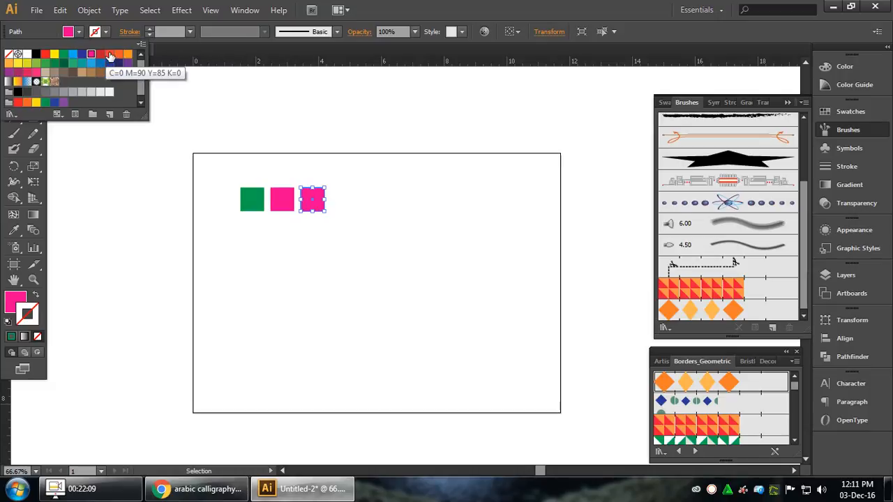
left_click(90, 74)
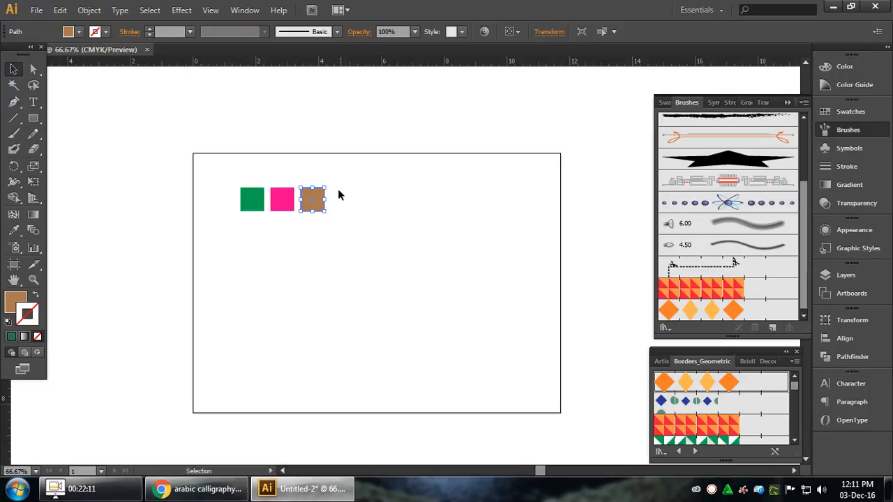
Step: Add two evenly spaced copies of the brown square to the row and fill the fourth square with bright blue
left_click_drag(315, 202, 346, 203)
key("ctrl+d")
left_click(446, 224)
left_click_drag(329, 163, 355, 217)
left_click(76, 32)
left_click(75, 57)
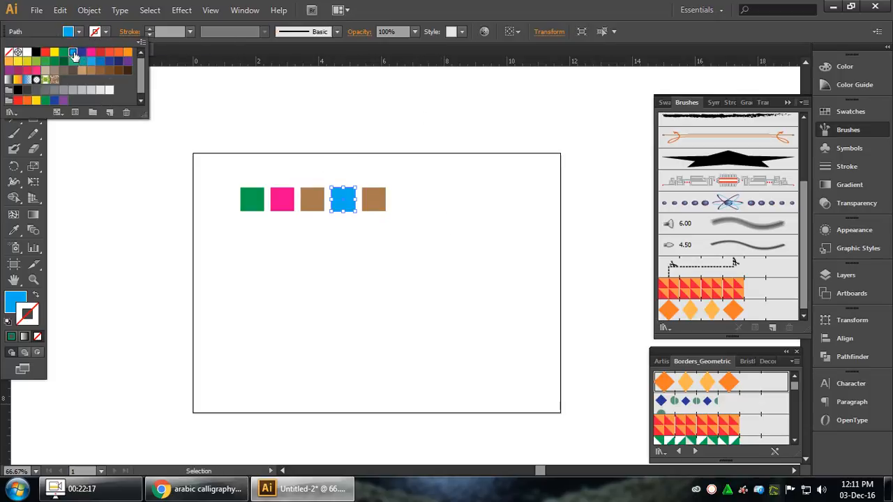
Step: Select the fifth square at the end of the row and open its fill colour swatches
left_click(377, 199)
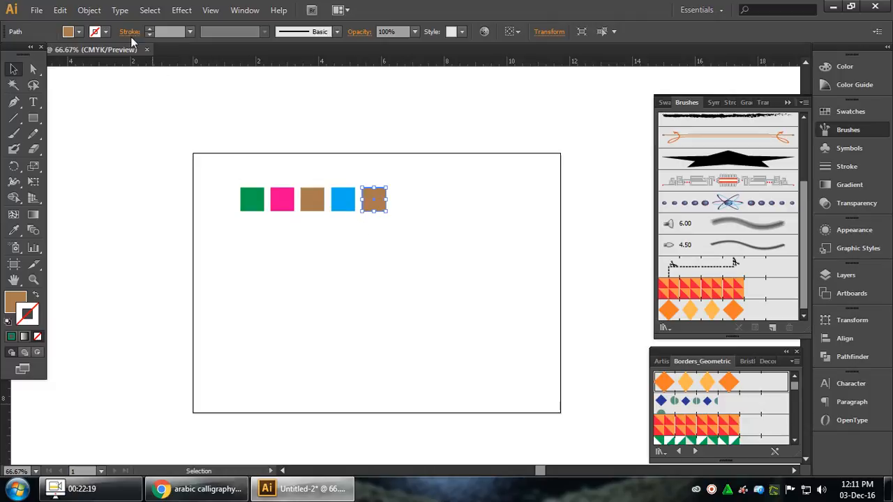
left_click(81, 32)
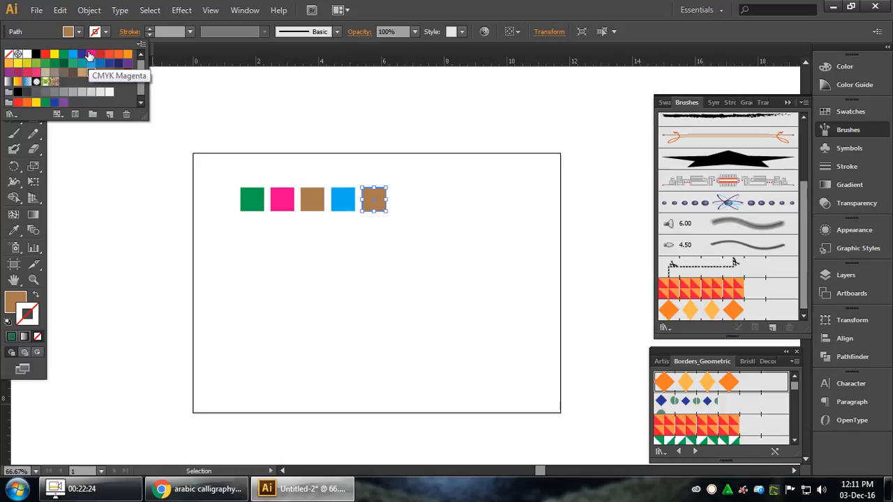
Step: Fill the last square in the row with red and move all five squares above the artboard
left_click(44, 54)
left_click(370, 137)
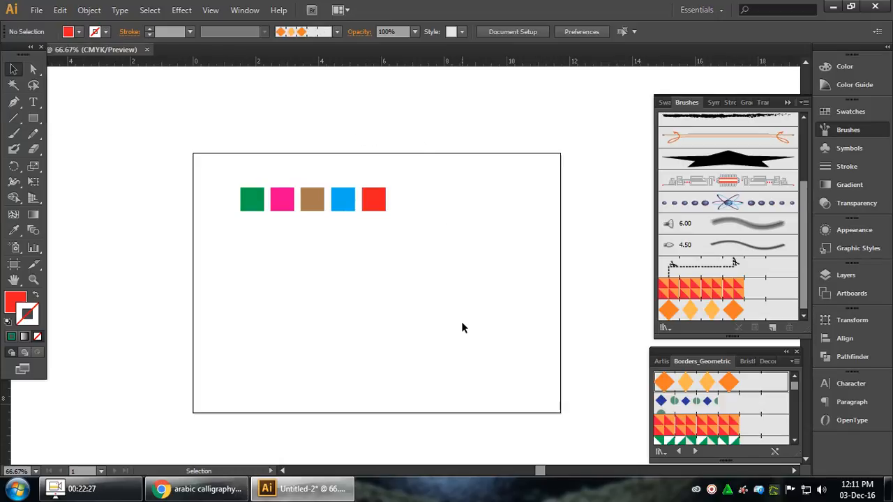
left_click_drag(229, 185, 440, 124)
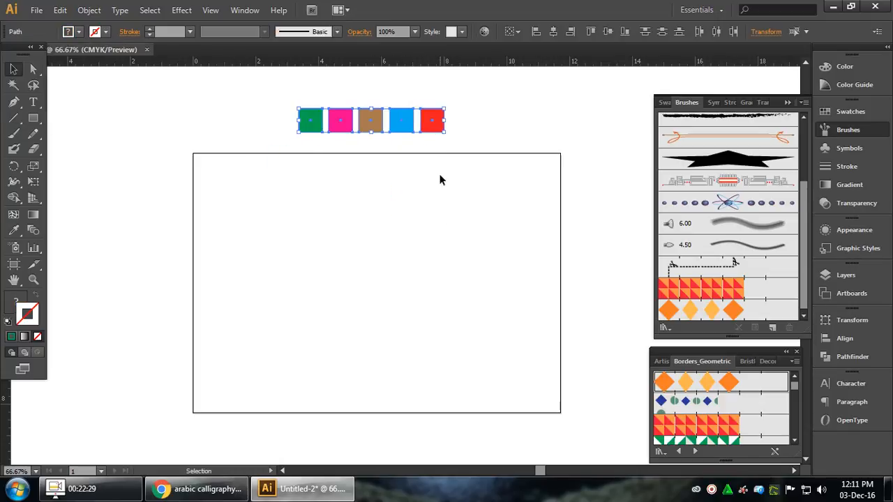
left_click(440, 179)
left_click(772, 327)
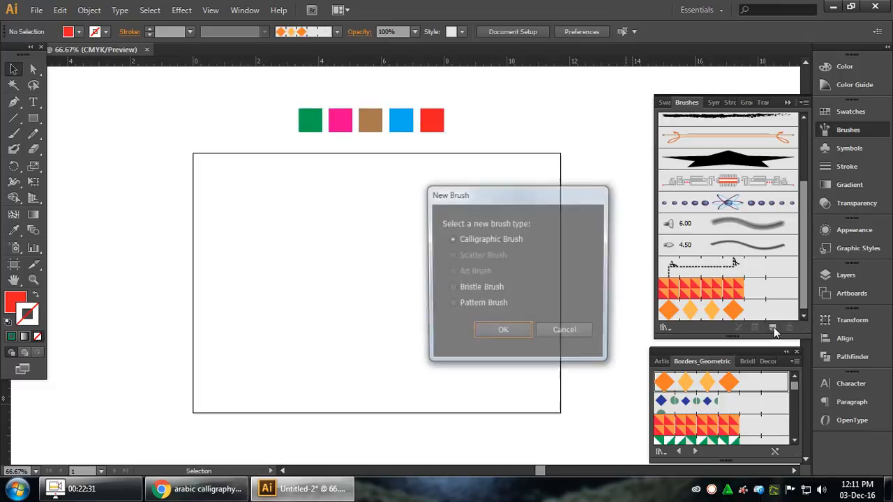
left_click(499, 304)
left_click(516, 335)
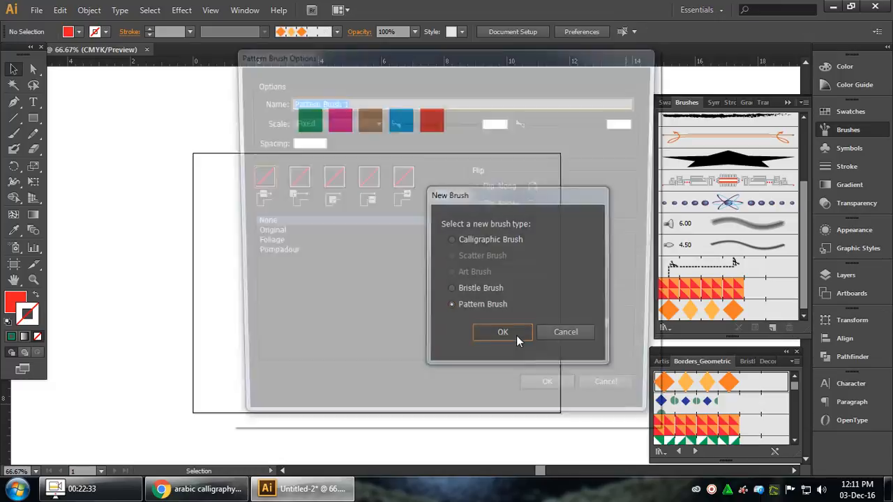
left_click_drag(371, 61, 465, 102)
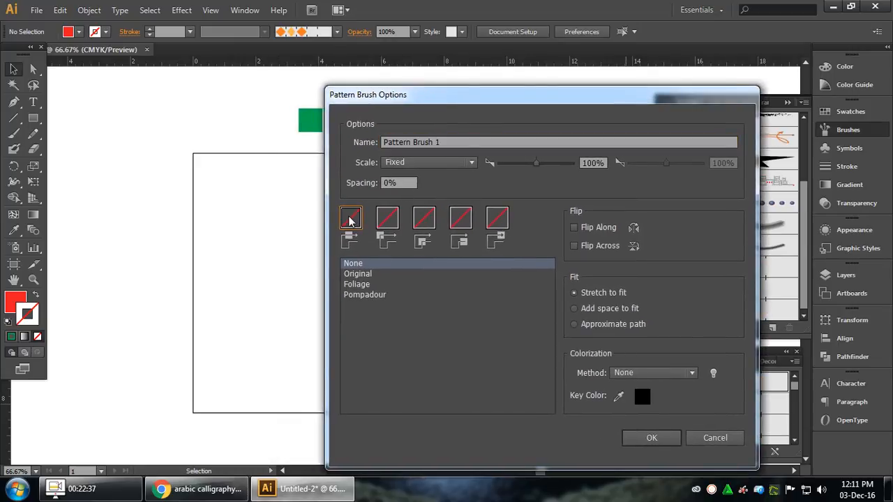
left_click(716, 438)
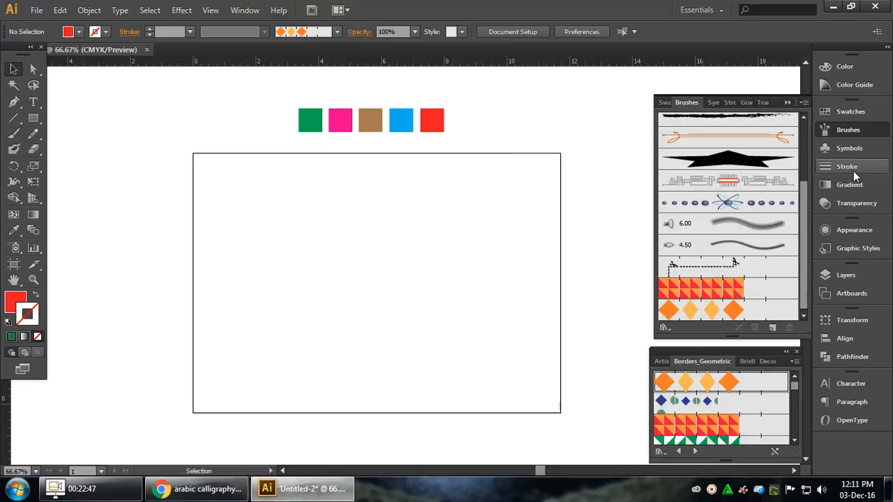
Step: Make a pattern swatch from the green square with a Grid tile, and turn off further new-pattern notices
left_click_drag(279, 96, 304, 125)
left_click(297, 162)
left_click(305, 121)
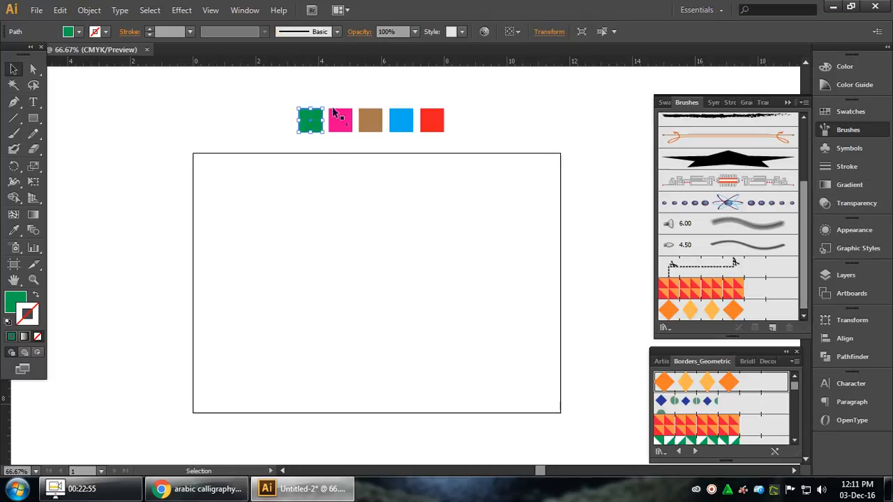
left_click(60, 10)
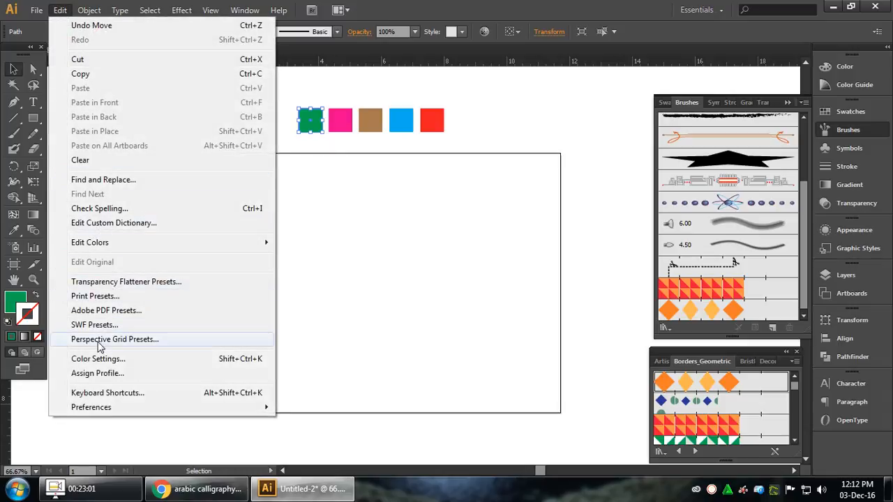
mouse_move(103, 240)
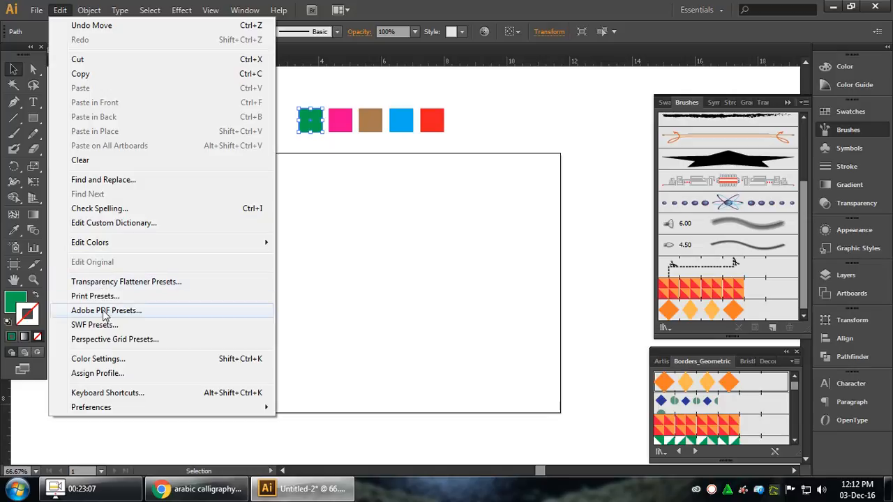
mouse_move(88, 11)
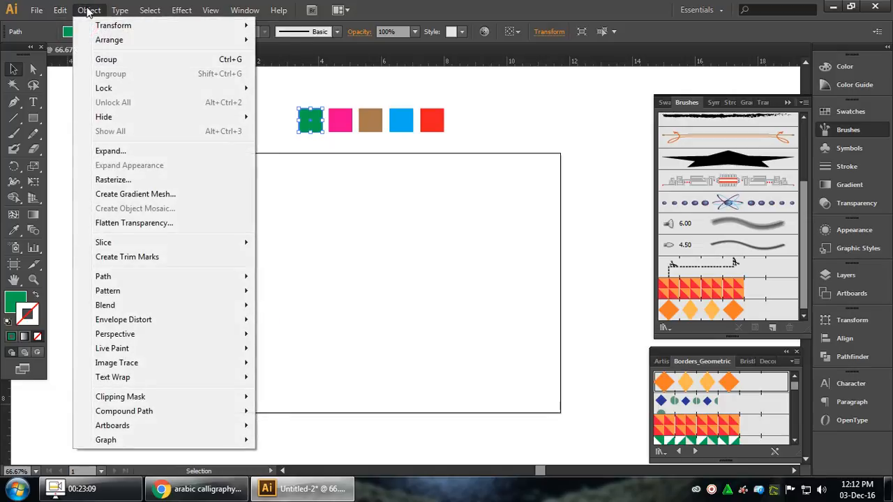
mouse_move(126, 293)
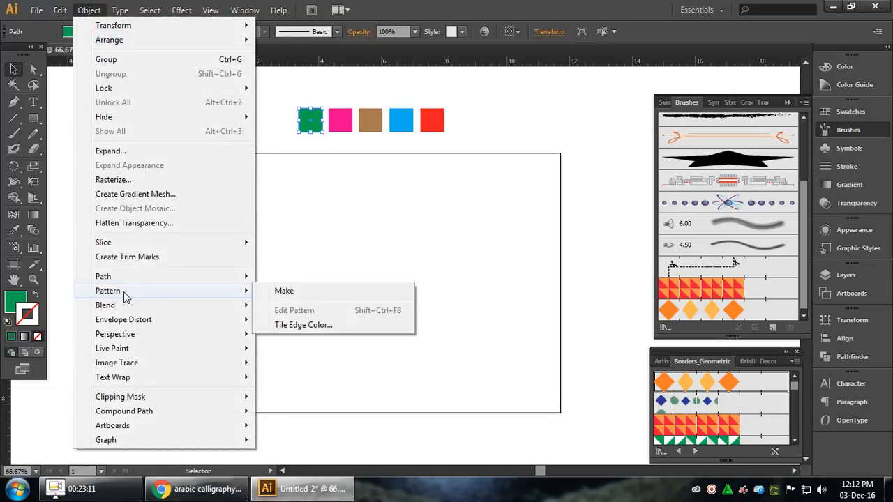
left_click(286, 291)
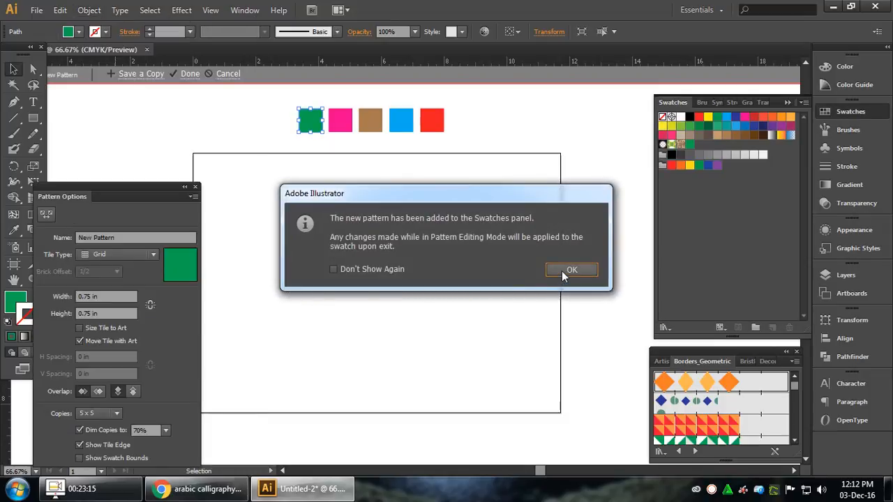
left_click(370, 272)
left_click(570, 271)
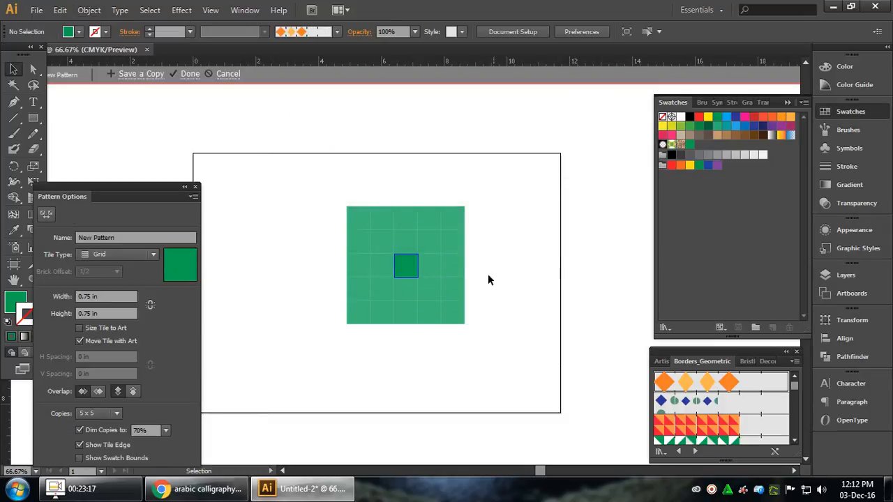
left_click_drag(130, 183, 157, 114)
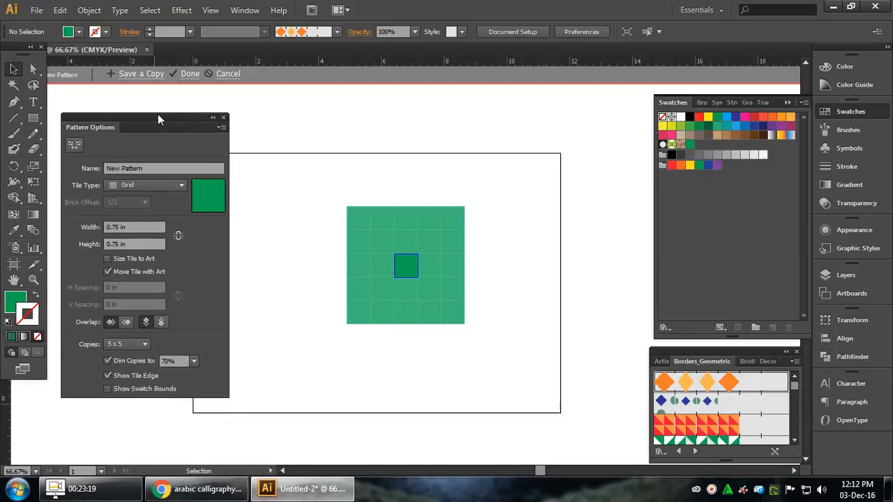
left_click(187, 73)
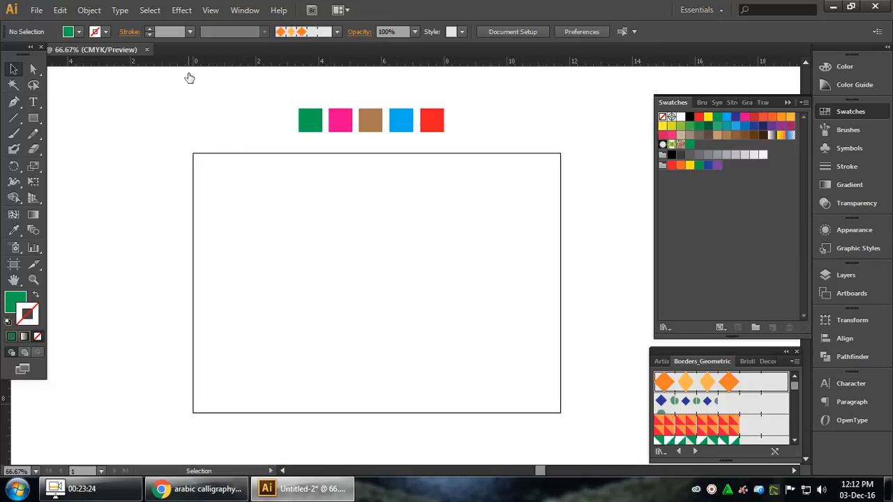
Step: Rename the green pattern swatch to Green Pattern and finish the pattern editing
double_click(689, 146)
left_click(143, 170)
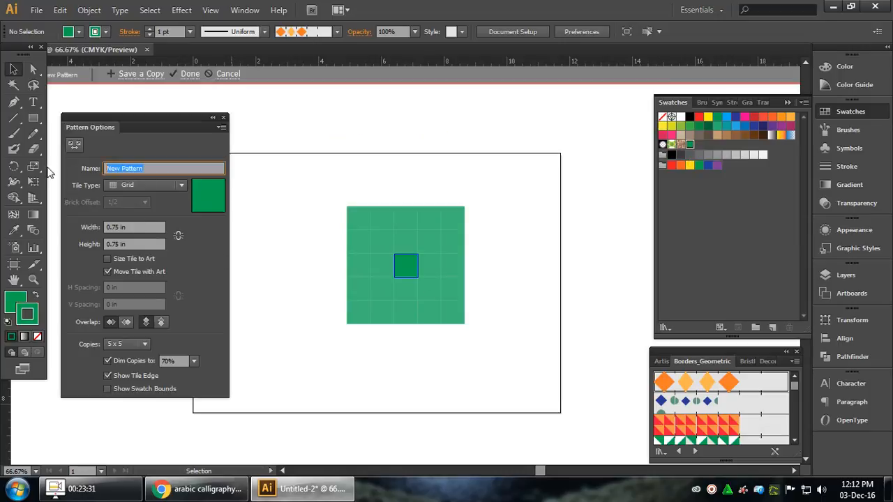
type("Green P")
key("ctrl+shift+Left")
left_click(223, 117)
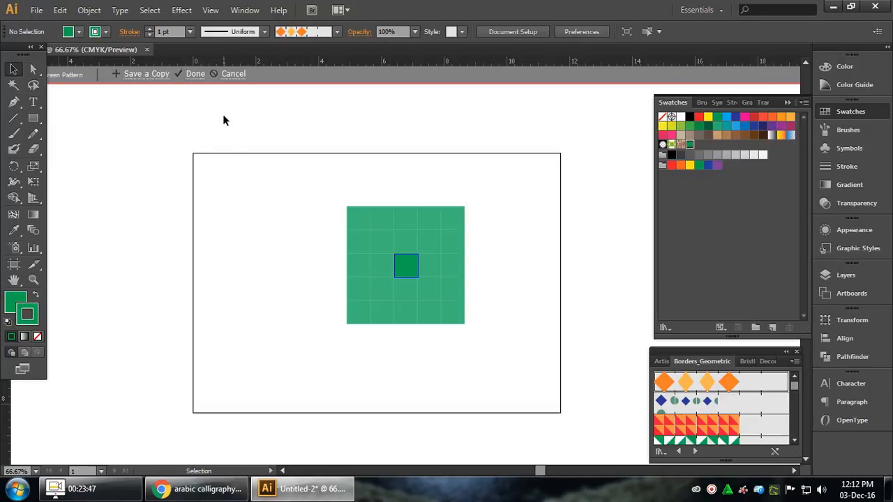
left_click(188, 74)
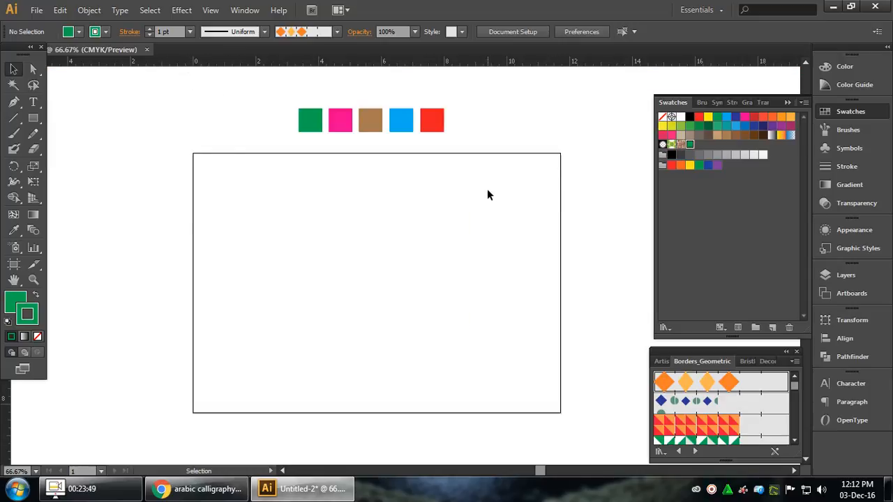
Step: Make a pattern swatch from the pink square and name it Pink Pattern
left_click(341, 121)
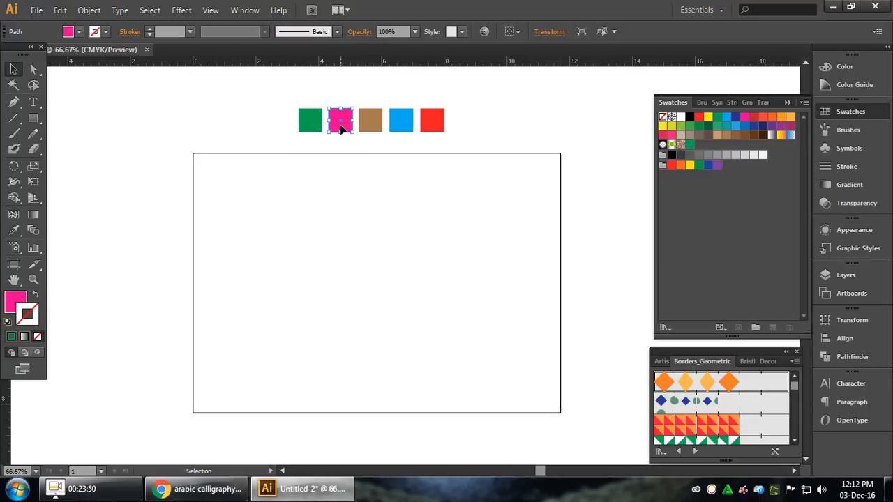
left_click(89, 10)
mouse_move(128, 291)
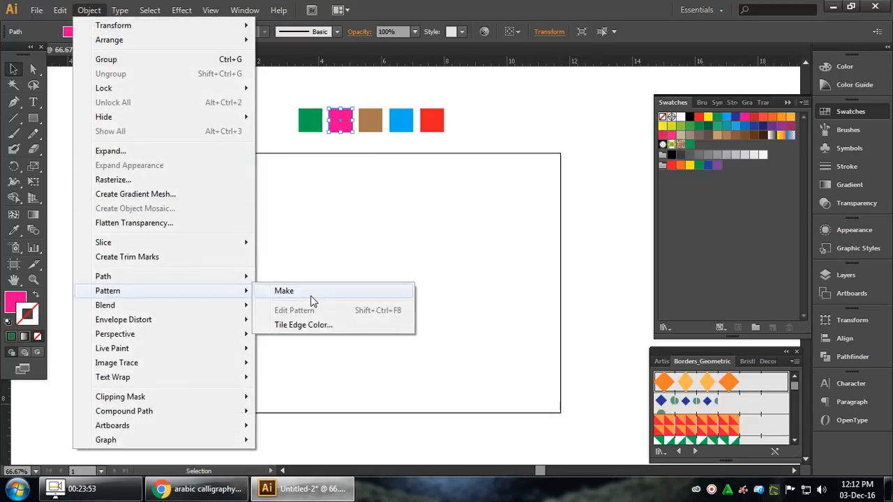
left_click(289, 292)
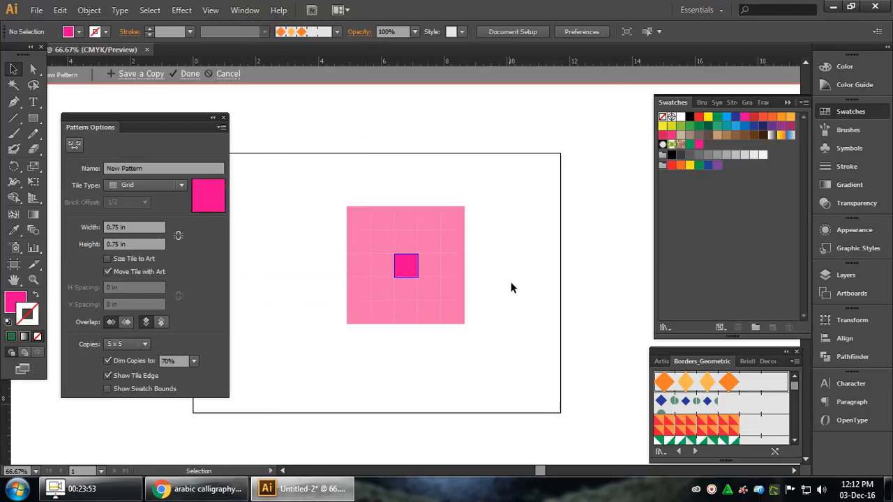
double_click(122, 169)
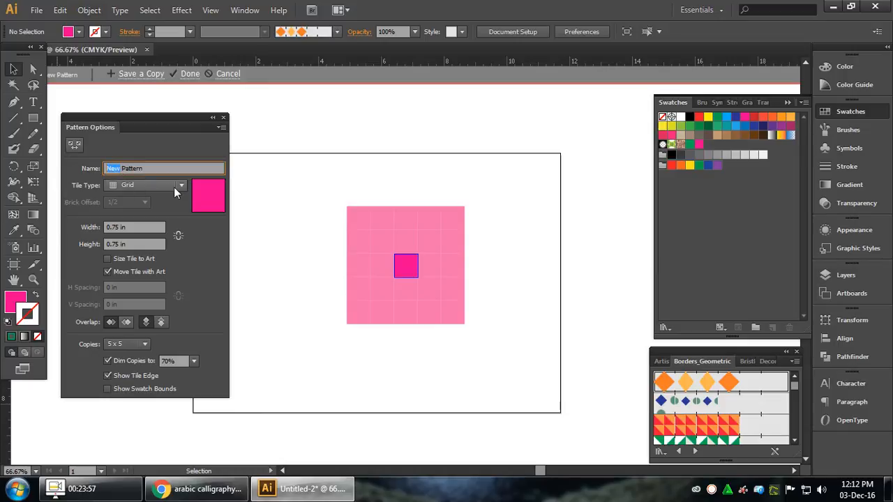
type("Pik")
key("BackSpace")
type("nk")
key("Return")
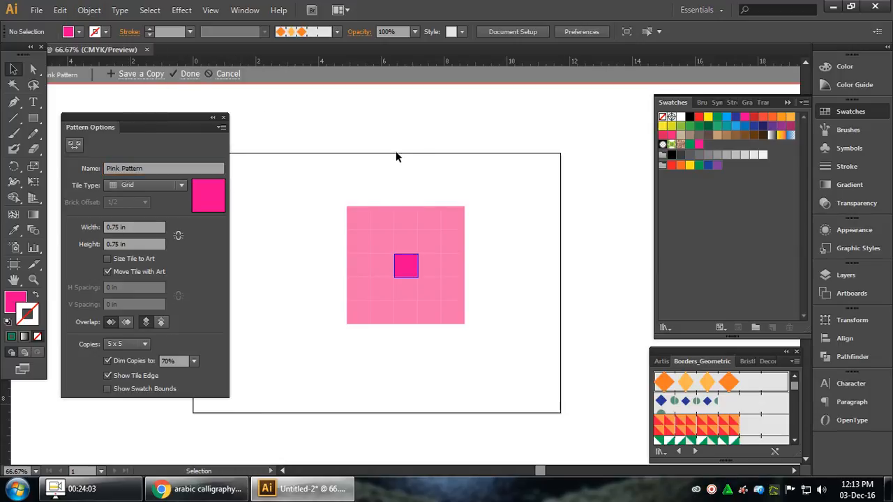
left_click(189, 75)
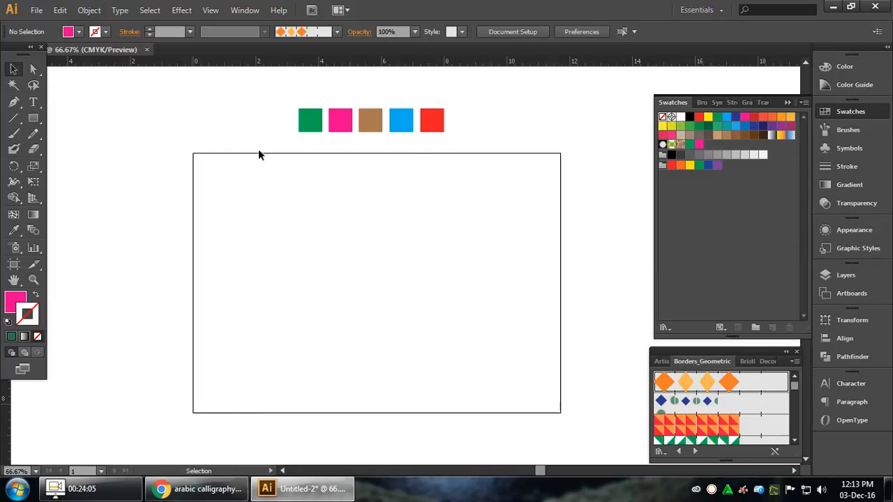
Step: Make a pattern swatch from the brown square and name it Brown Pattern
left_click(374, 119)
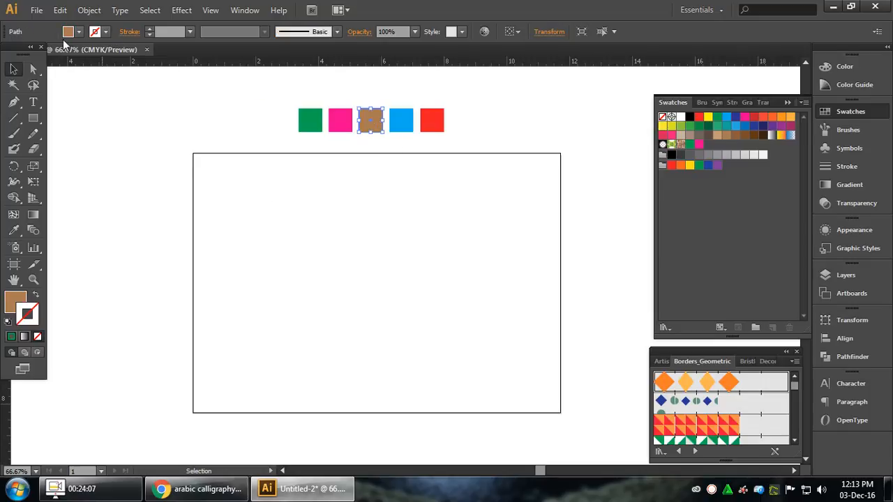
left_click(90, 10)
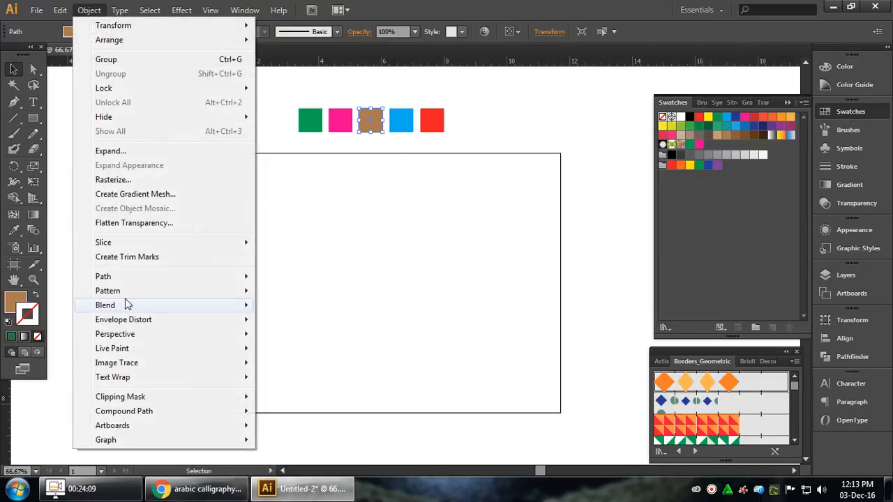
mouse_move(126, 292)
left_click(284, 291)
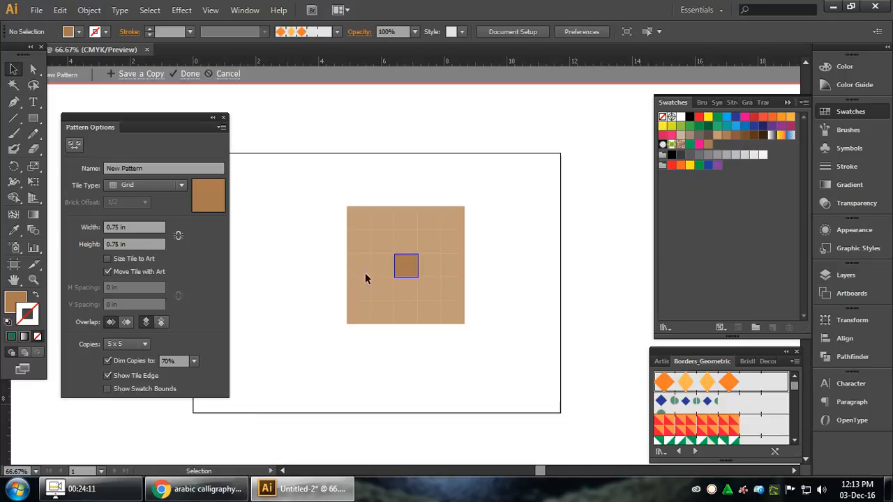
double_click(114, 169)
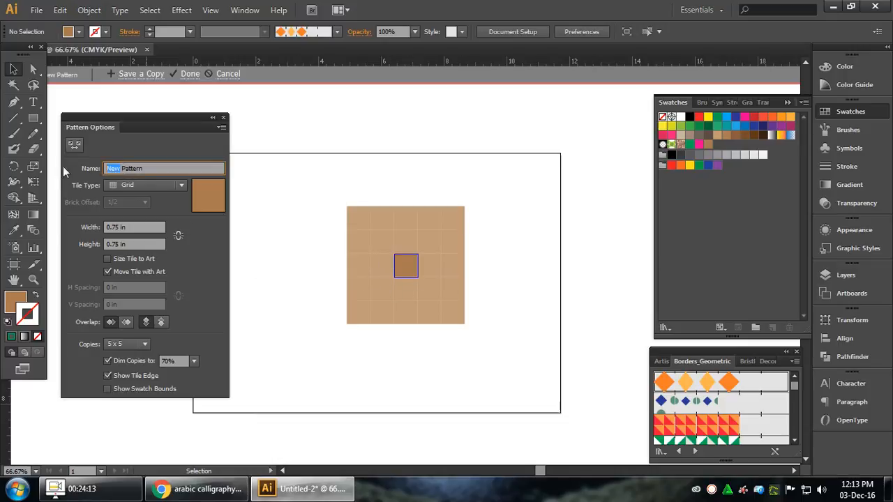
key("BackSpace")
type("Brown")
key("Return")
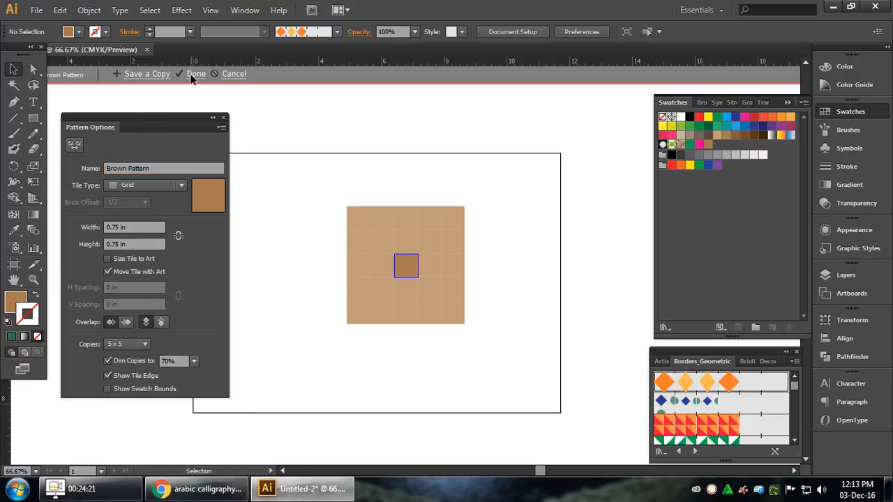
left_click(196, 74)
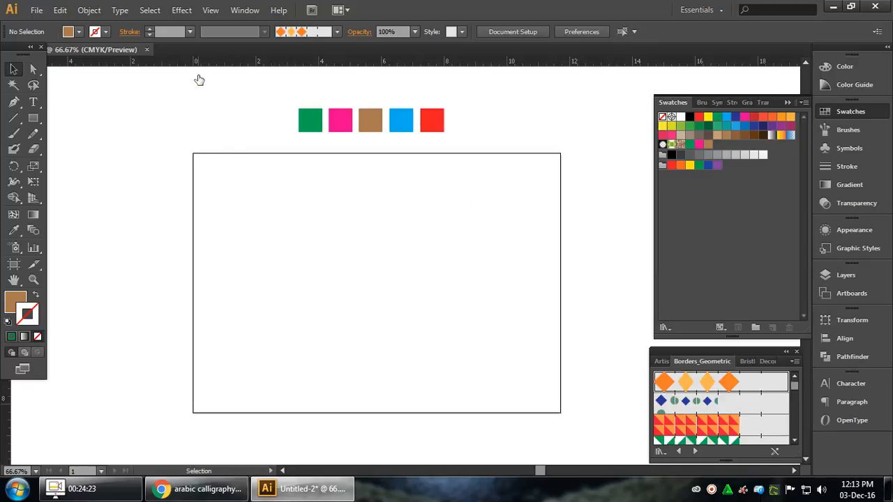
Step: Make a pattern swatch from the blue square, name it Cyan Pattern and finish the pattern editing
left_click(404, 123)
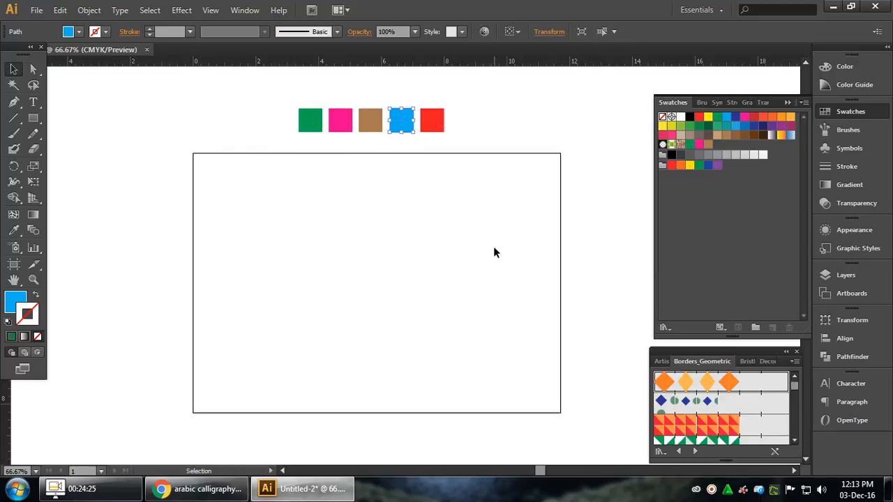
left_click(89, 10)
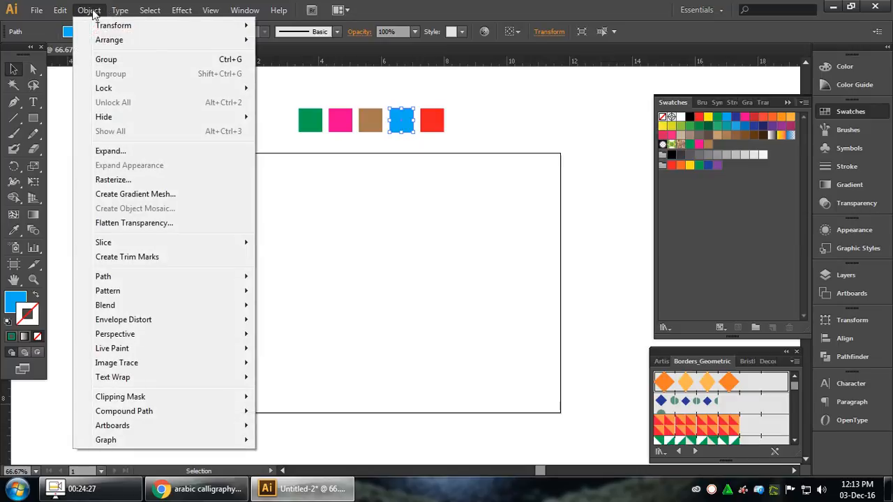
mouse_move(125, 291)
left_click(289, 293)
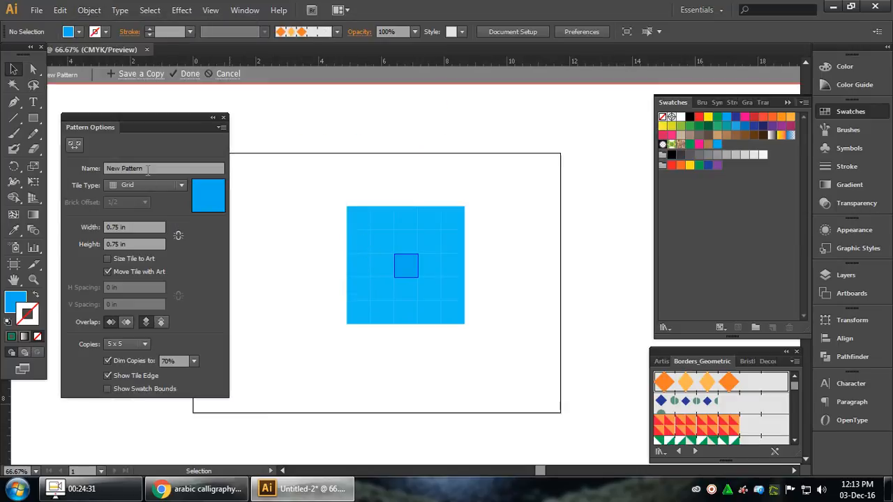
double_click(114, 169)
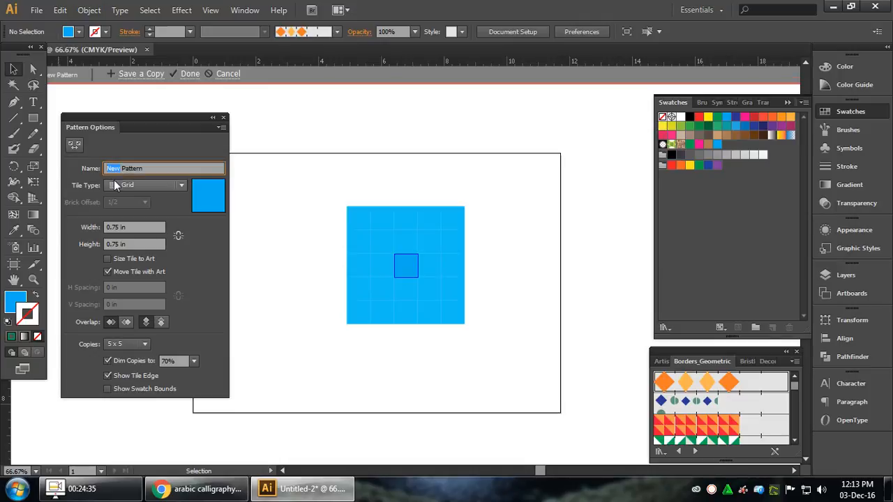
type("Cyan")
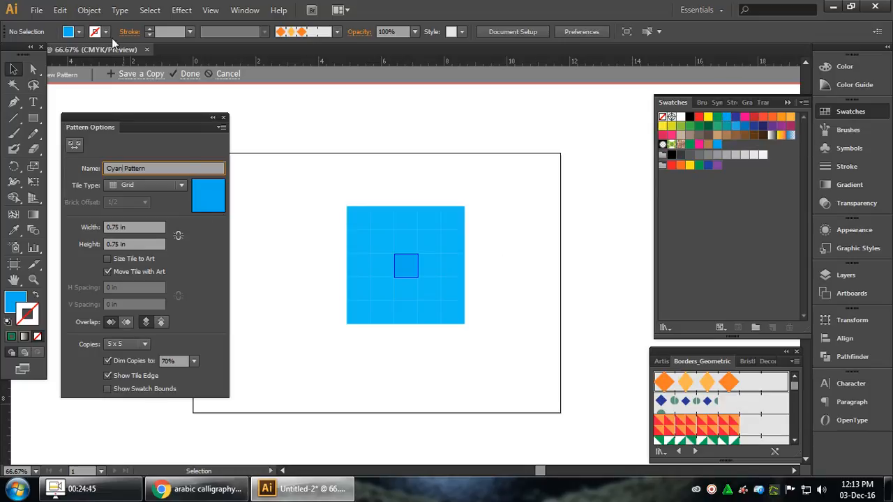
key("Return")
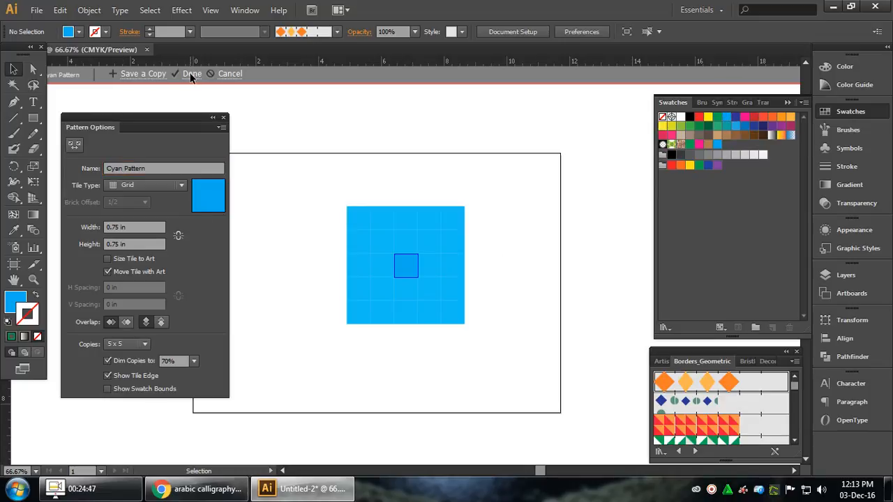
left_click(191, 75)
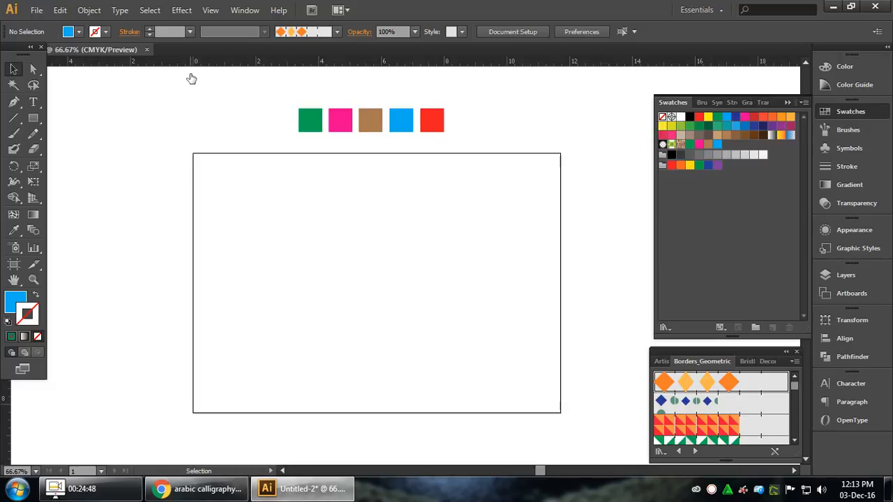
Step: Make a pattern swatch from the red square, name it Red Pattern and finish the pattern editing
left_click(437, 119)
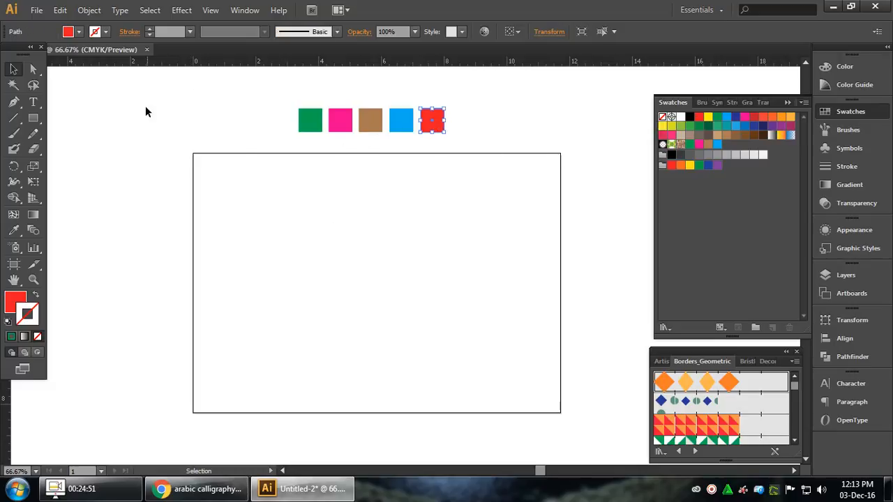
left_click(90, 10)
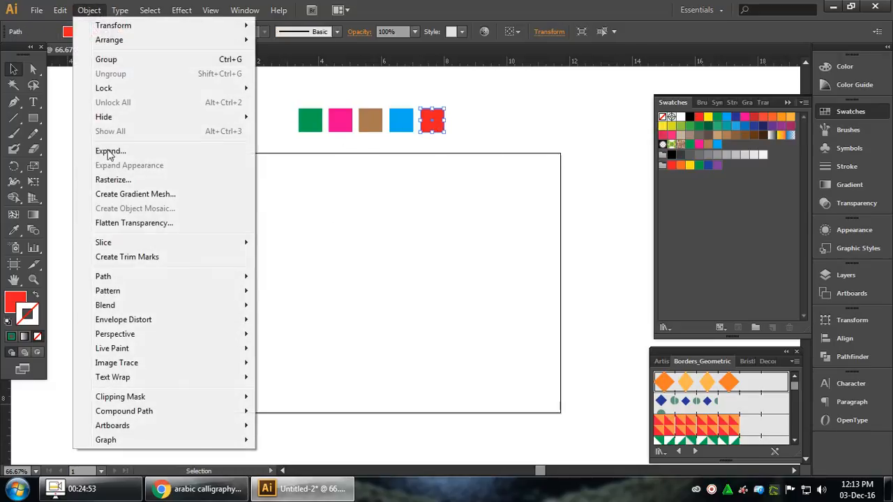
mouse_move(225, 292)
left_click(284, 291)
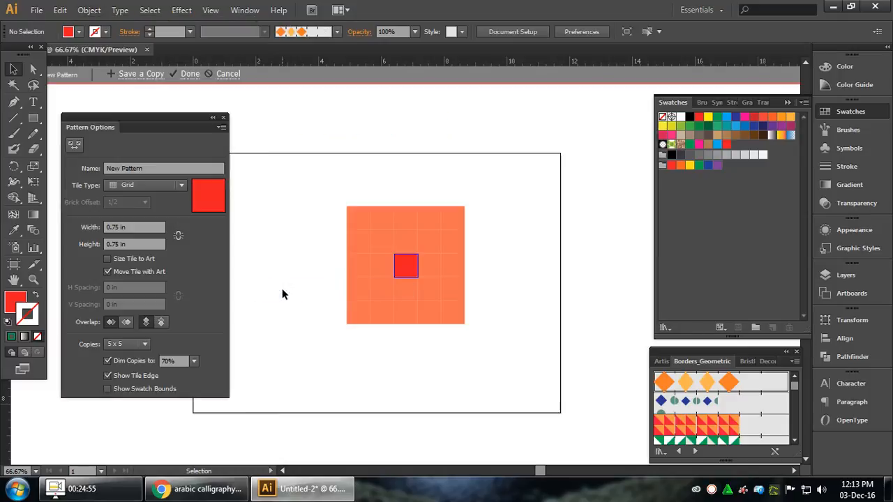
double_click(118, 168)
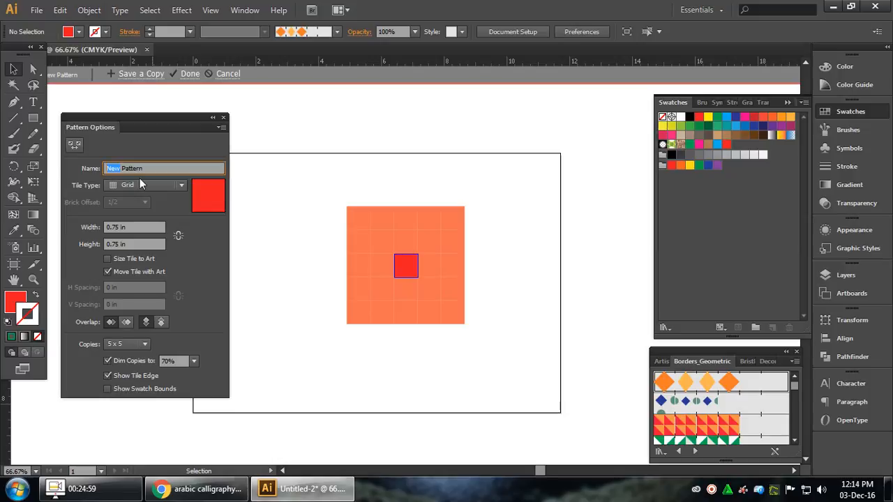
type("Red")
left_click(189, 75)
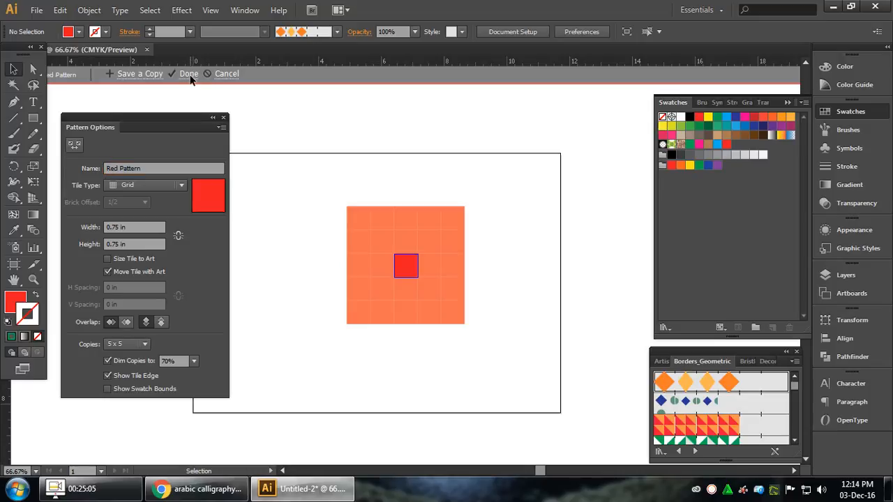
left_click(184, 73)
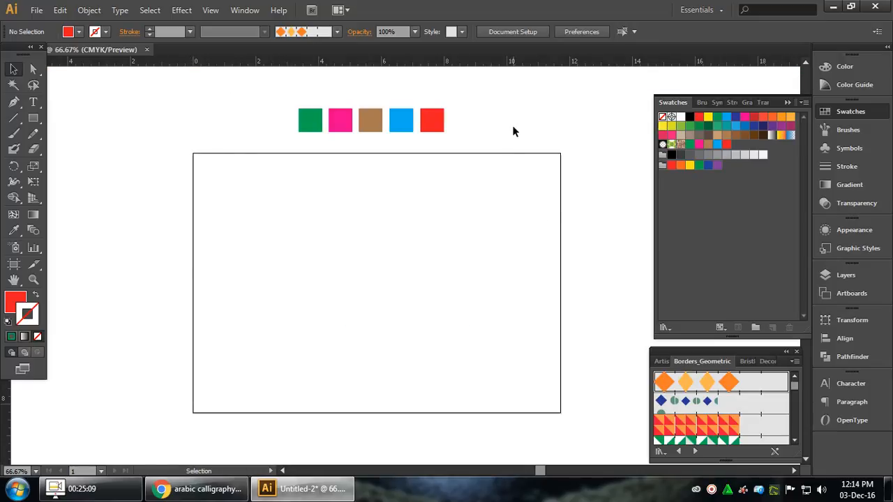
left_click(841, 130)
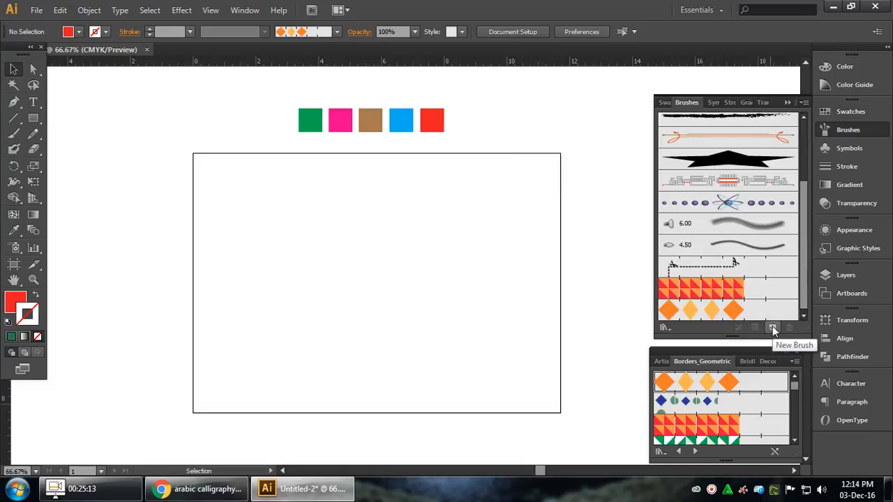
left_click(771, 325)
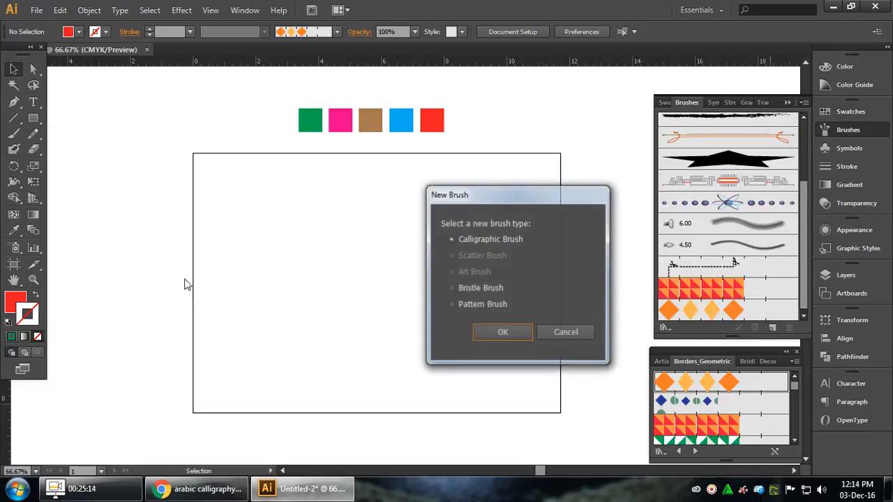
left_click(478, 307)
left_click(503, 332)
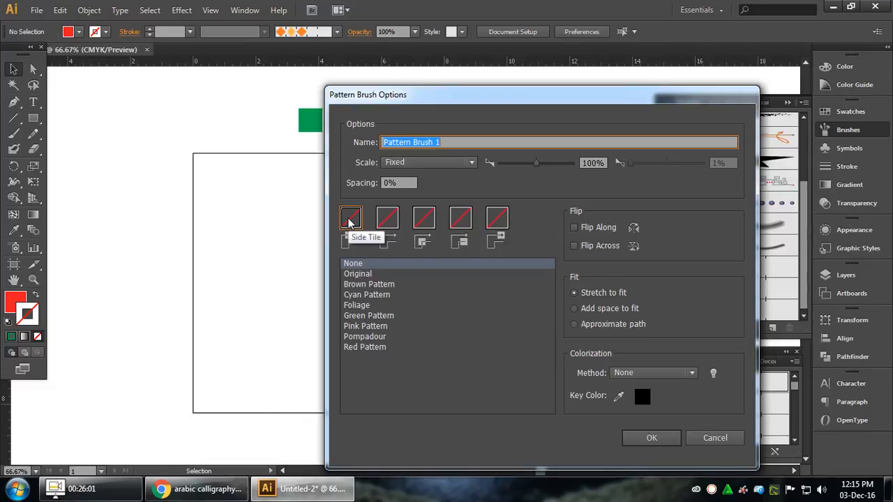
left_click(711, 440)
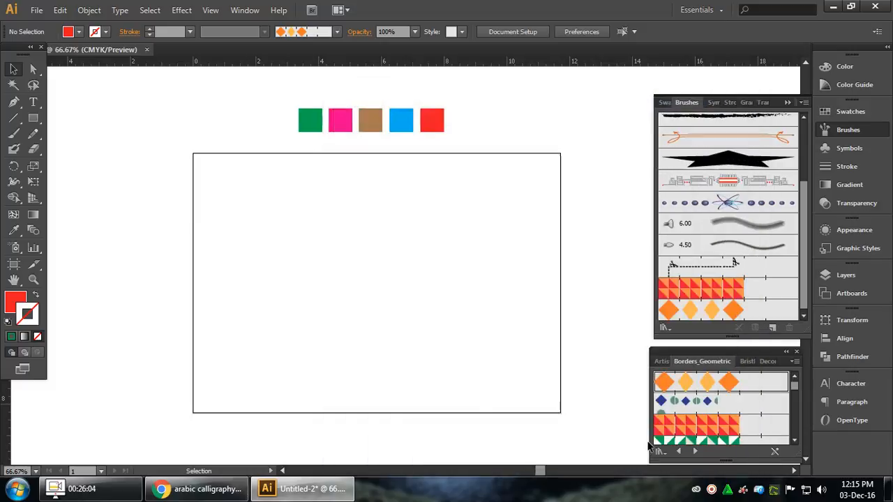
Step: Draw an open L-shaped path about 3.4 in wide and 3.2 in high on the artboard with the Pen tool
left_click(14, 121)
key("p")
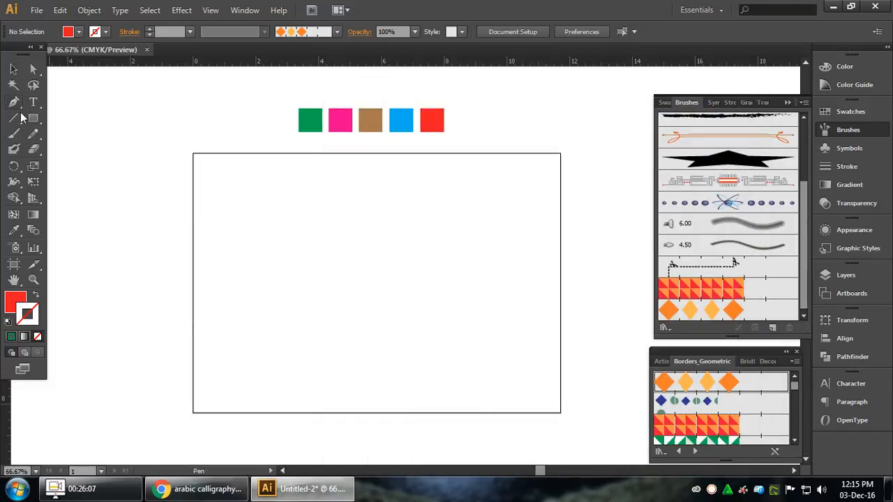
left_click(407, 285)
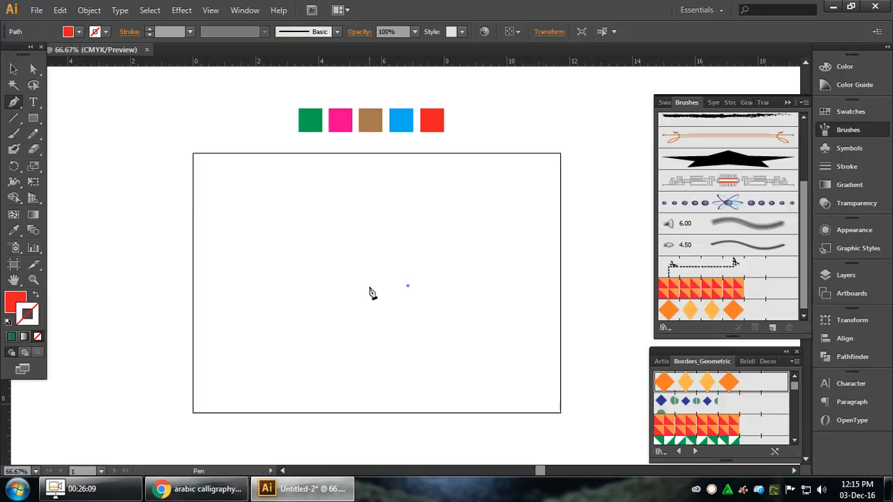
left_click(362, 285)
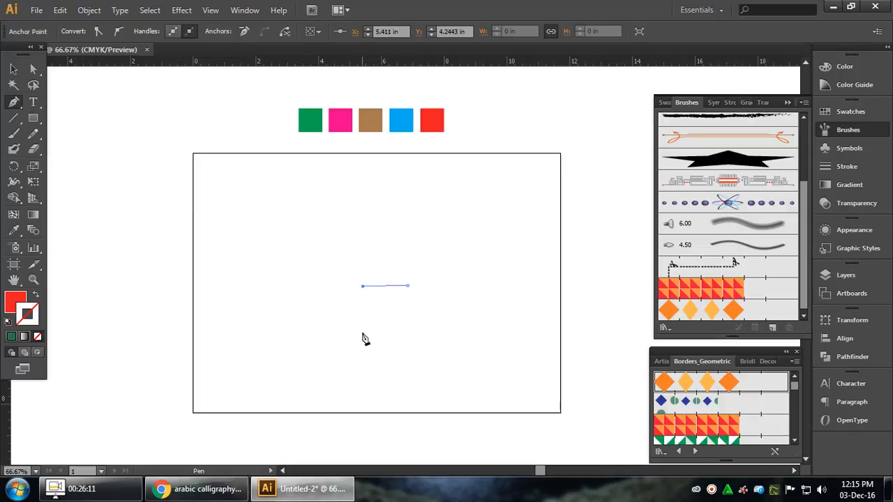
key("ctrl+z")
left_click(362, 285)
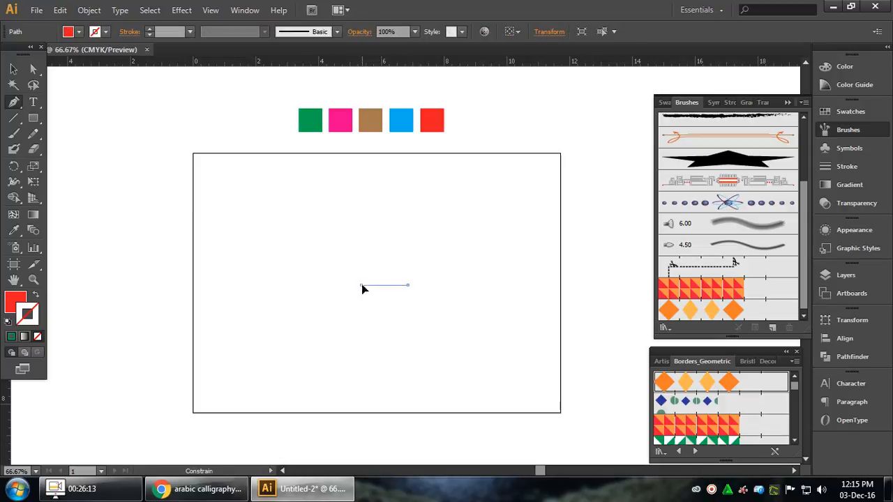
left_click(362, 329)
left_click(302, 329)
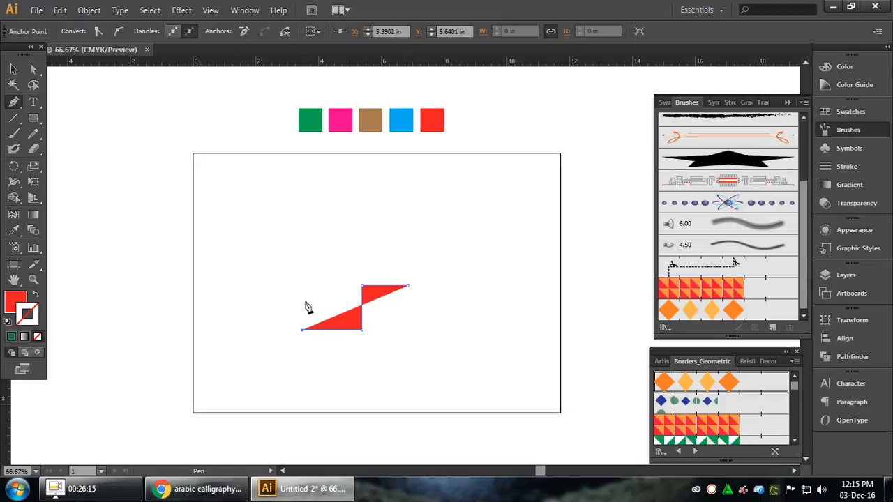
left_click(302, 231)
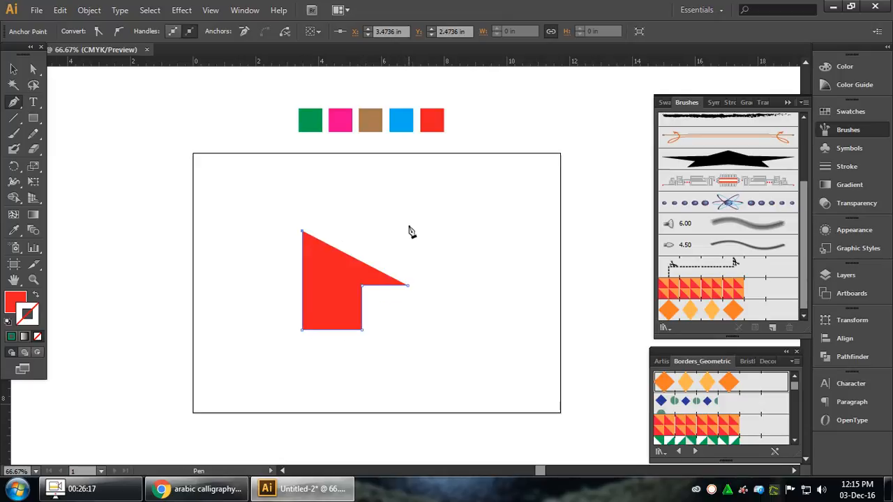
left_click(408, 231)
key("a")
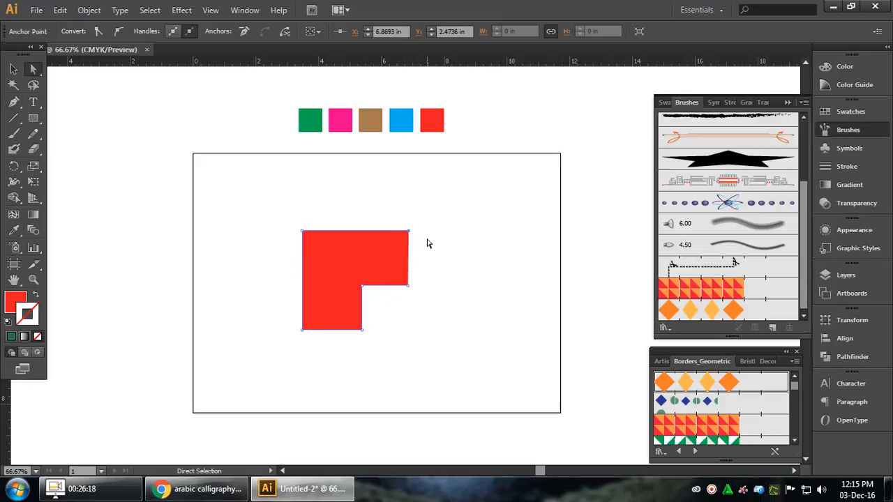
Step: Swap the L-shaped path's fill and stroke to give it a red outline without fill, and deselect it
left_click(35, 296)
left_click(200, 279)
left_click(13, 68)
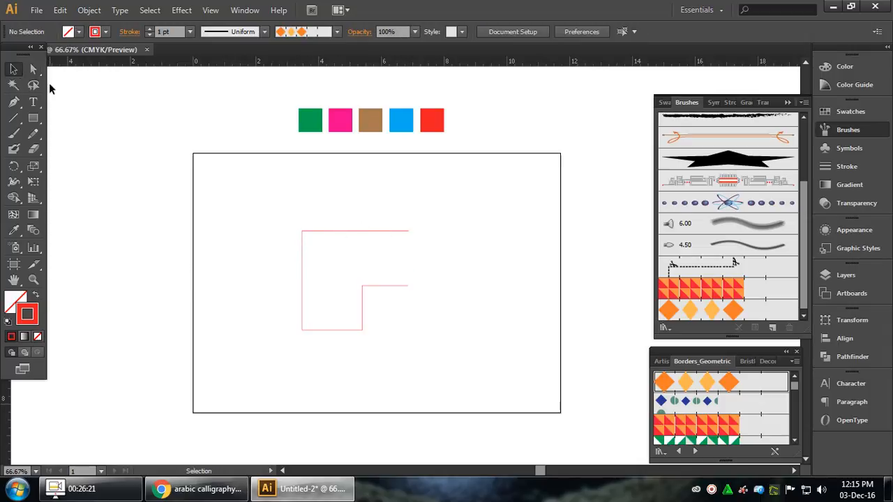
Step: Start a new Pattern Brush with the L-shaped path selected and assign Green Pattern to its side tile
left_click(301, 237)
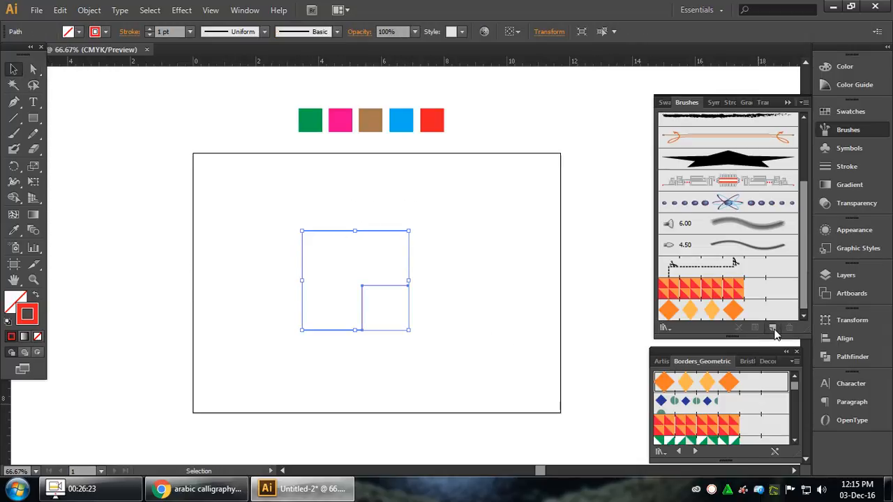
left_click(772, 328)
left_click(488, 304)
left_click(502, 333)
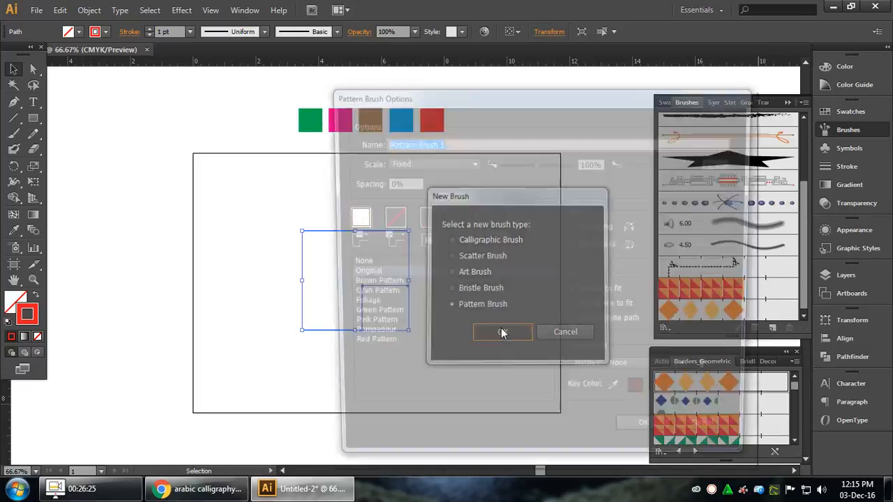
mouse_move(431, 95)
left_mouse_down()
mouse_move(559, 86)
mouse_move(601, 123)
left_mouse_up()
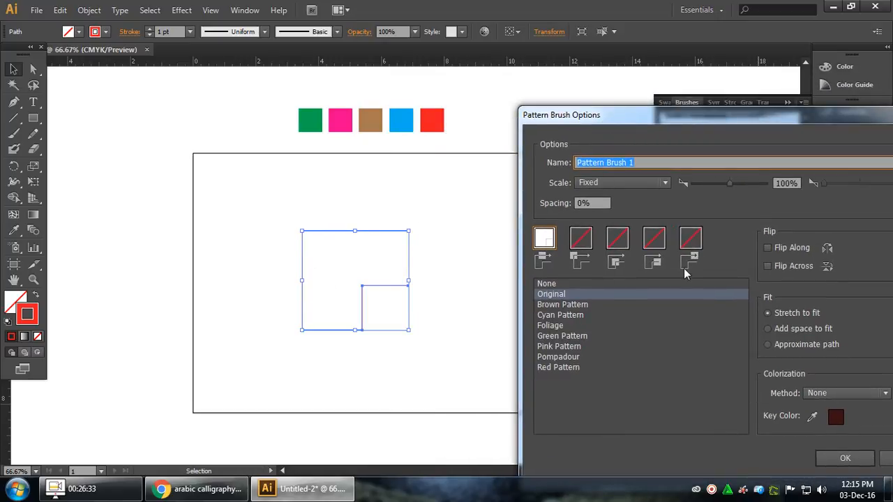
left_click(546, 239)
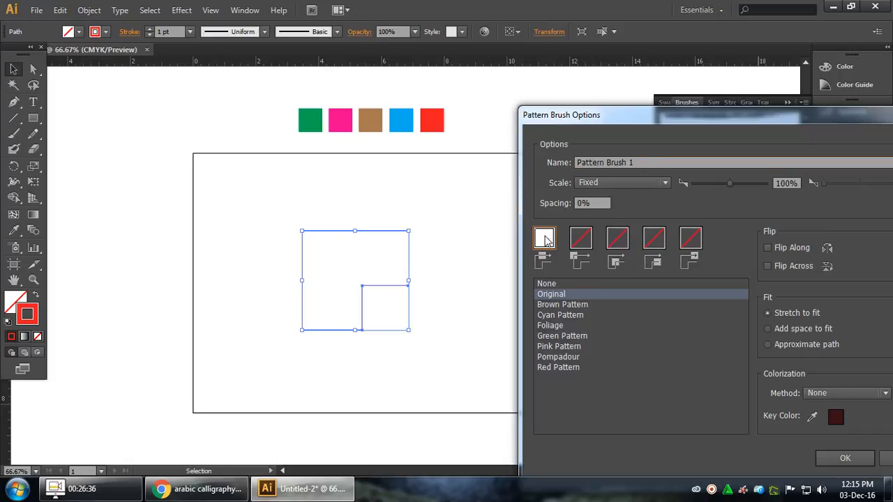
left_click(565, 337)
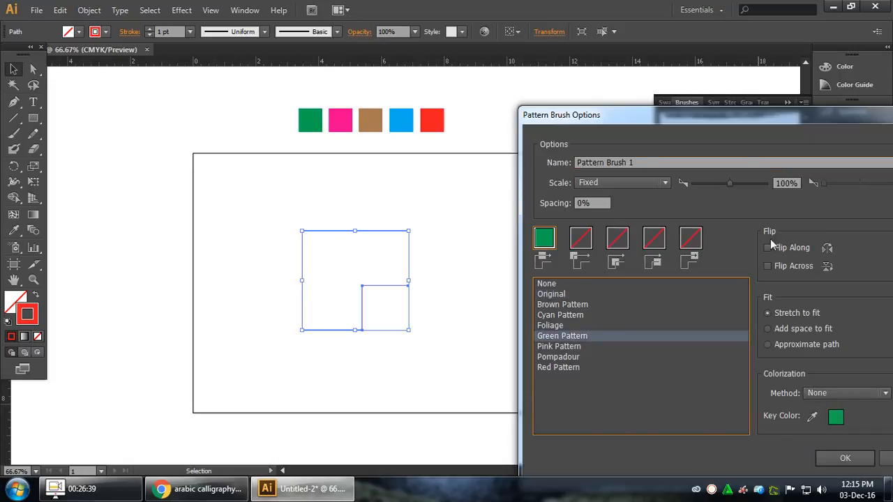
Step: Assign Pink Pattern to the brush's outer corner tile and Brown Pattern to its inner corner tile
mouse_move(740, 119)
left_mouse_down()
mouse_move(661, 82)
mouse_move(750, 83)
left_mouse_up()
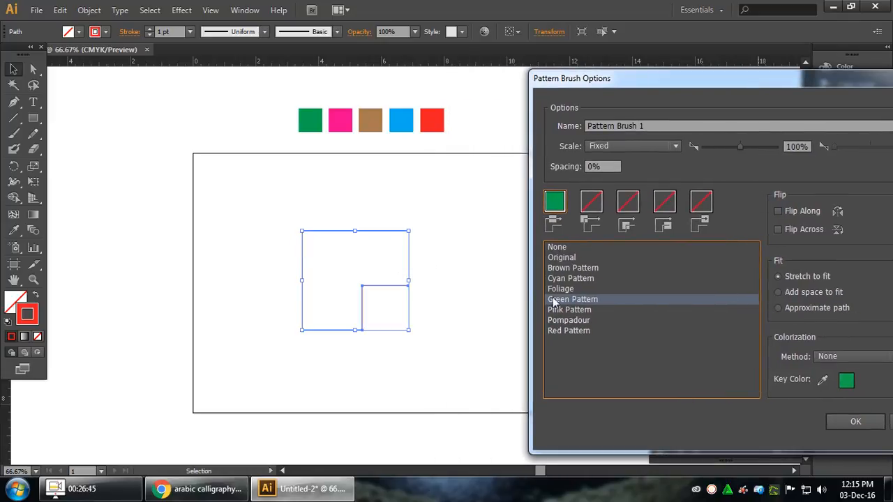
left_click(596, 209)
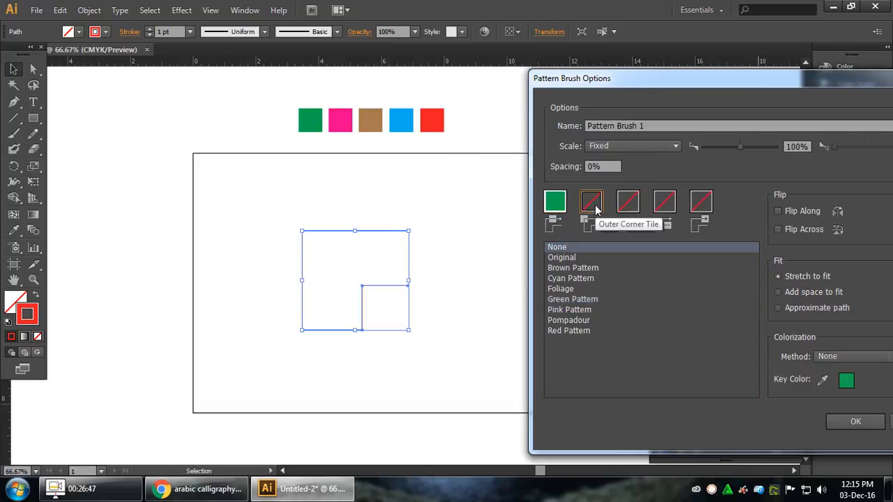
left_click(580, 310)
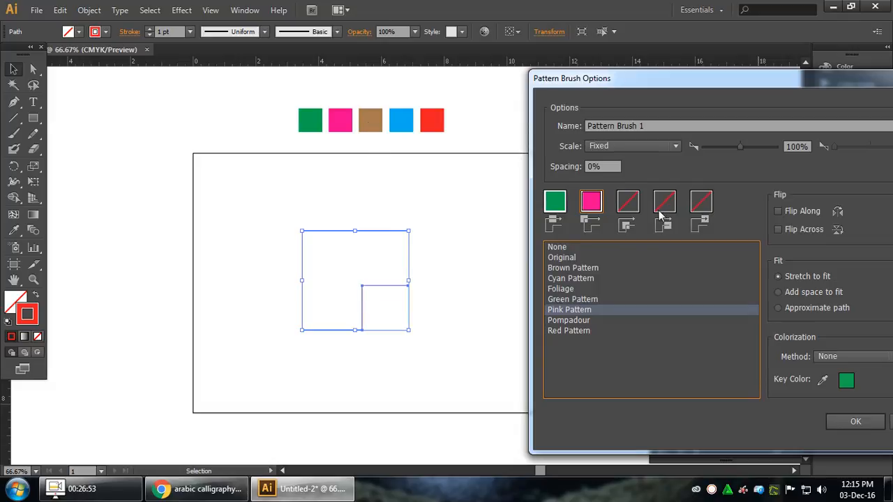
left_click(632, 207)
left_click(570, 269)
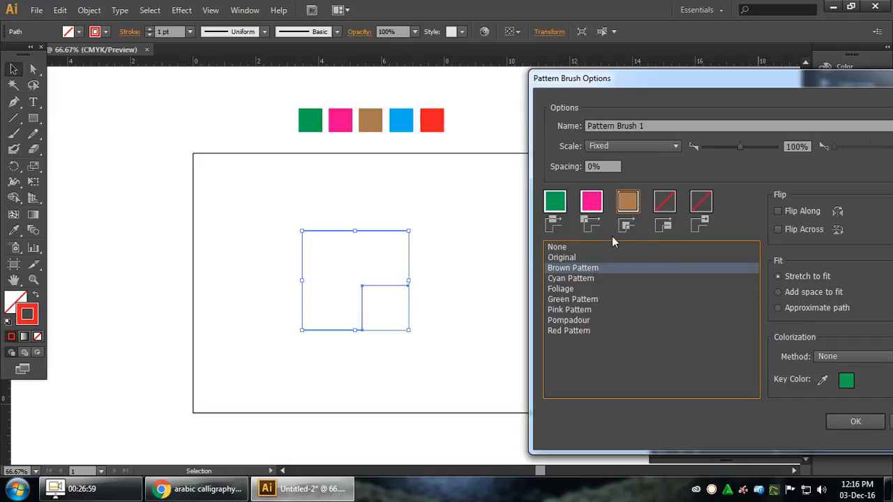
Step: Assign Cyan Pattern to the brush's start tile and Red Pattern to its end tile, then create the brush
left_click(665, 202)
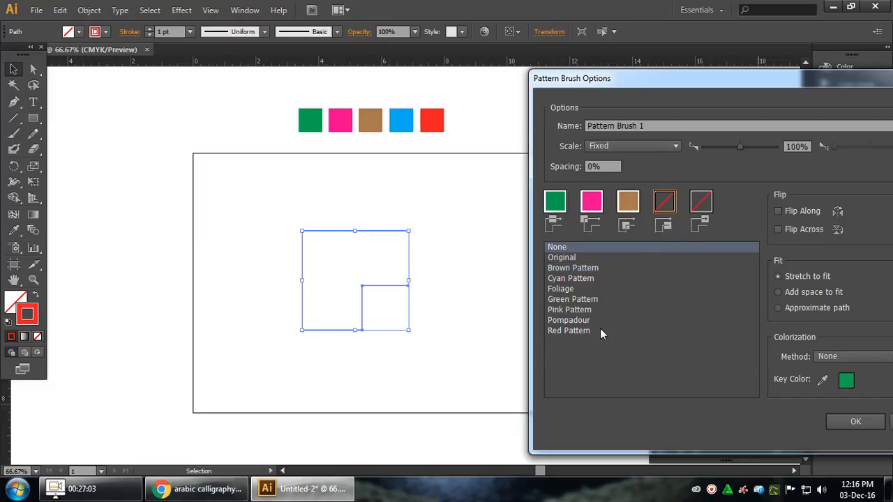
left_click(573, 279)
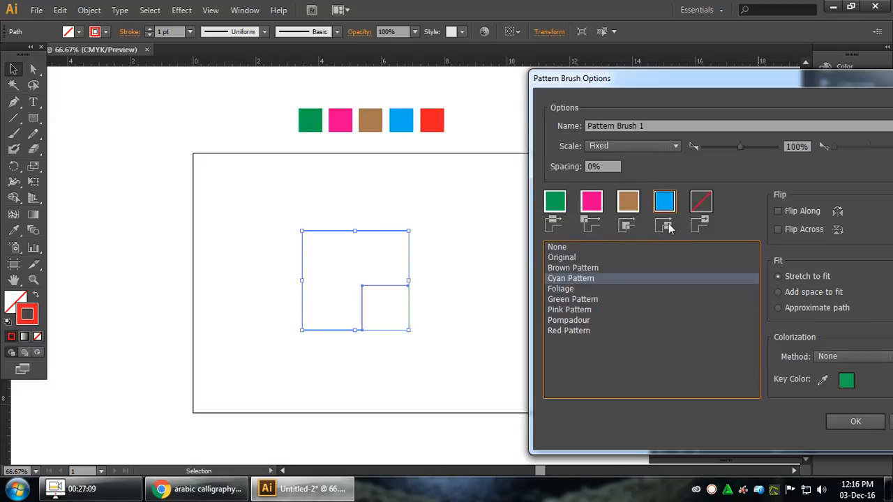
left_click(701, 201)
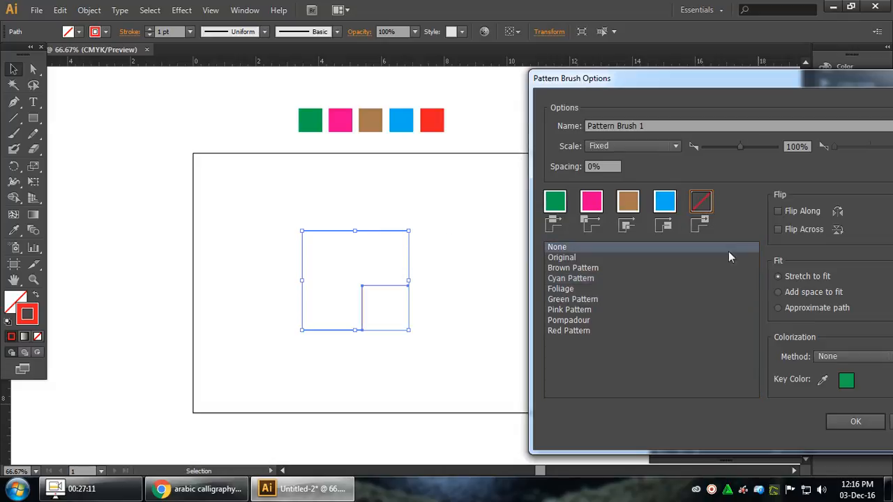
left_click(576, 330)
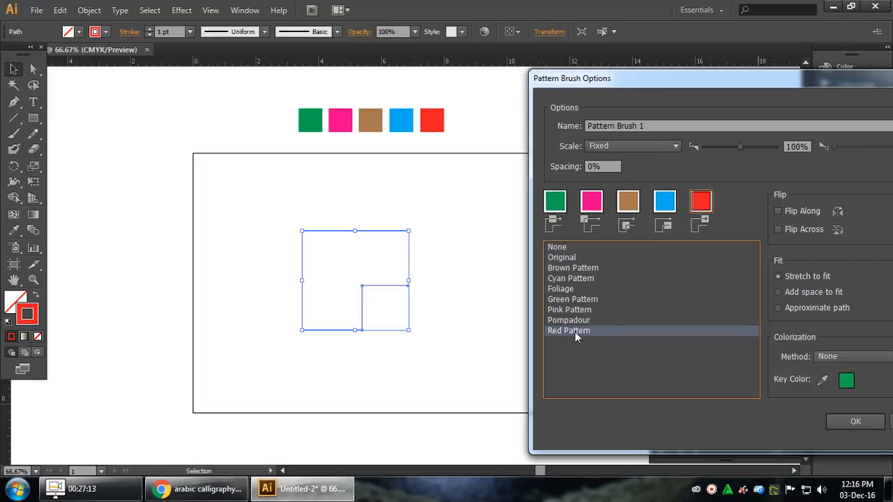
left_click(852, 422)
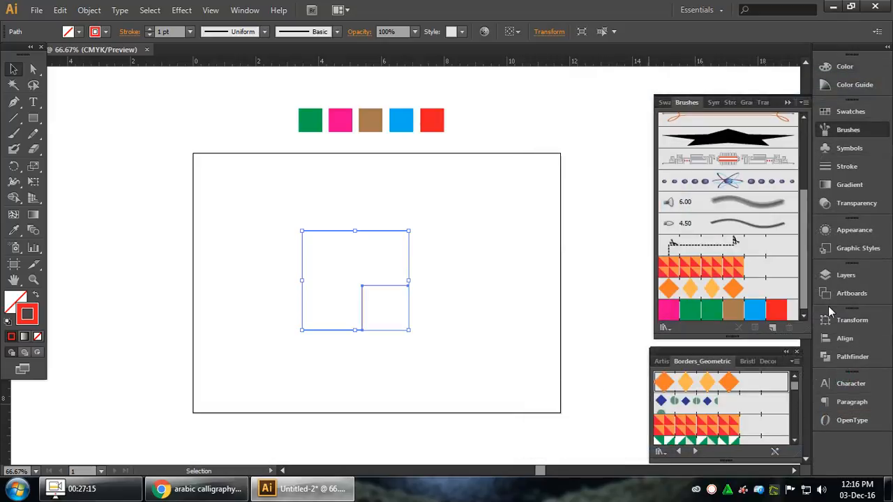
Step: Apply the new five-tile pattern brush to the selected L-shaped path and deselect it
scroll(805, 297, "down", 1)
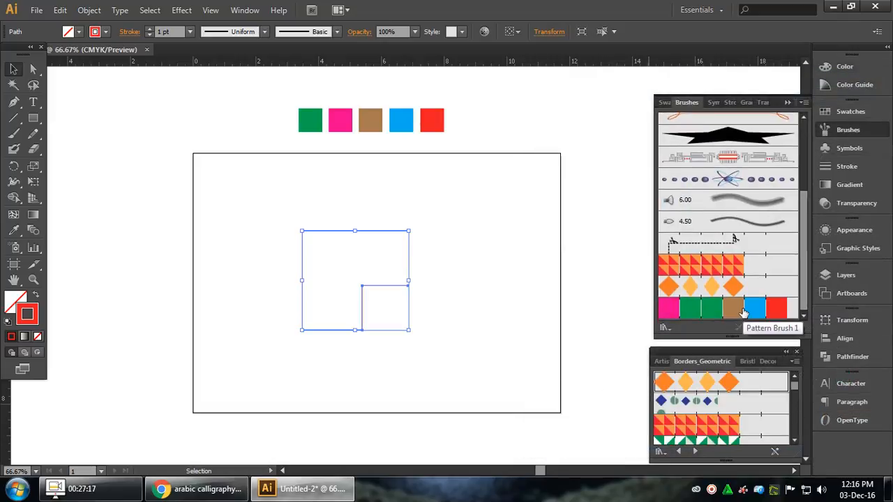
left_click(743, 312)
left_click(457, 251)
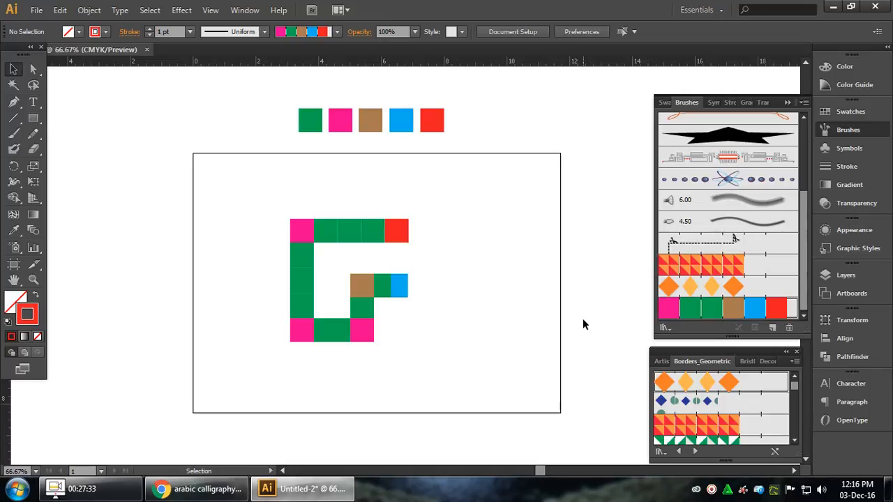
Step: Reopen the pattern brush's options, set its outer corner tile to None and back to Pink Pattern, and apply the changes to existing strokes
double_click(694, 308)
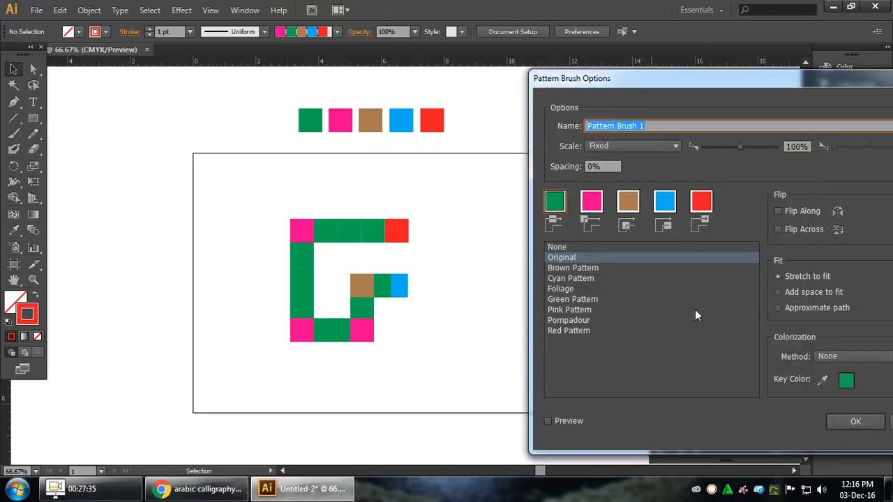
left_click_drag(717, 80, 644, 67)
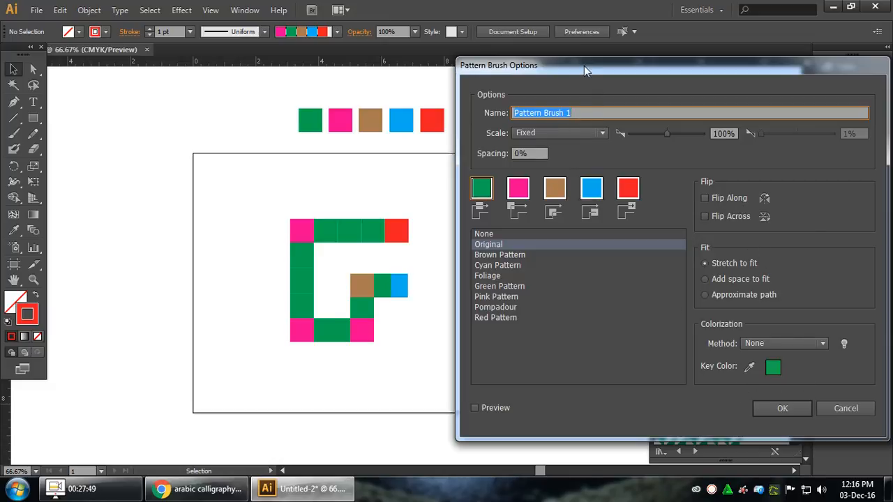
mouse_move(584, 65)
left_mouse_down()
mouse_move(632, 89)
mouse_move(626, 117)
mouse_move(552, 72)
left_mouse_up()
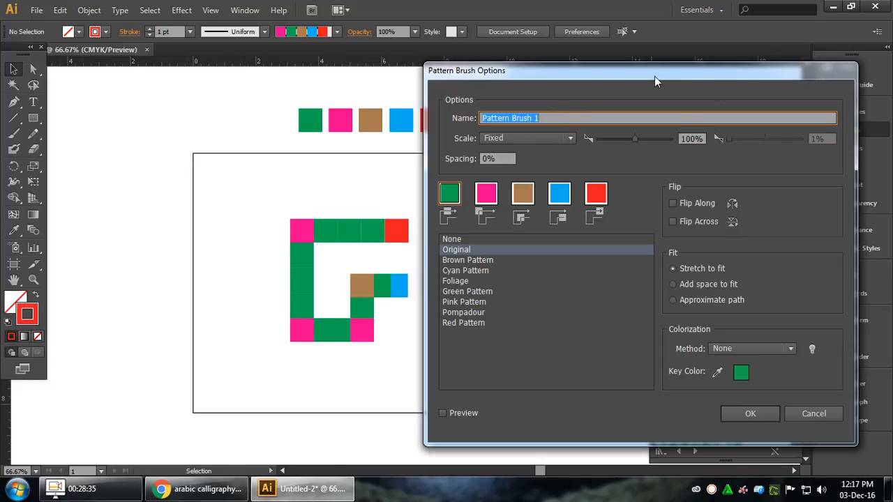
left_click_drag(654, 76, 766, 76)
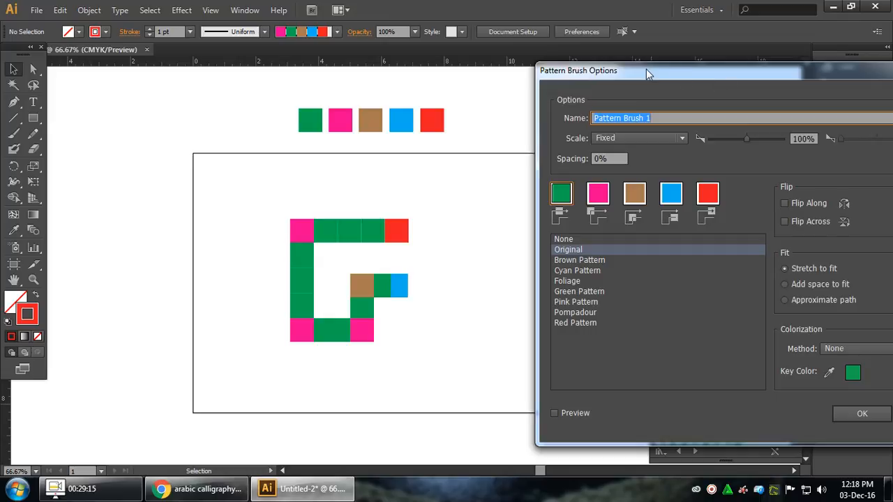
left_click_drag(645, 69, 565, 61)
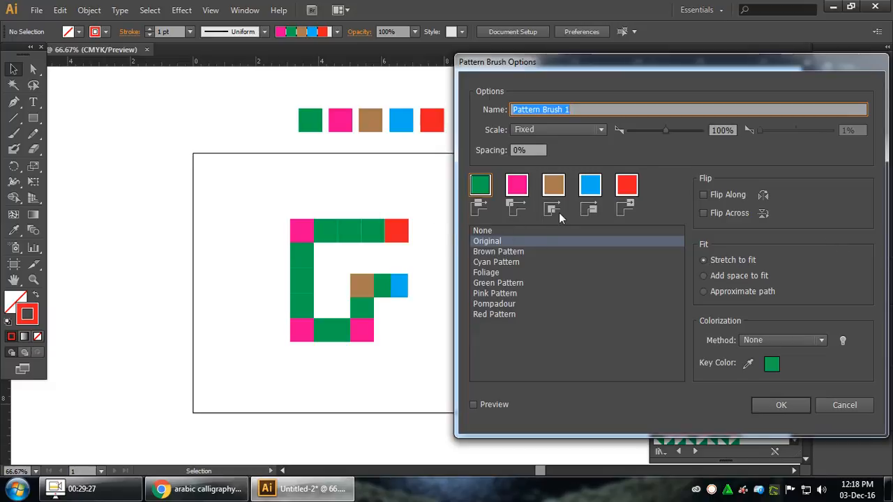
left_click(517, 188)
left_click(478, 231)
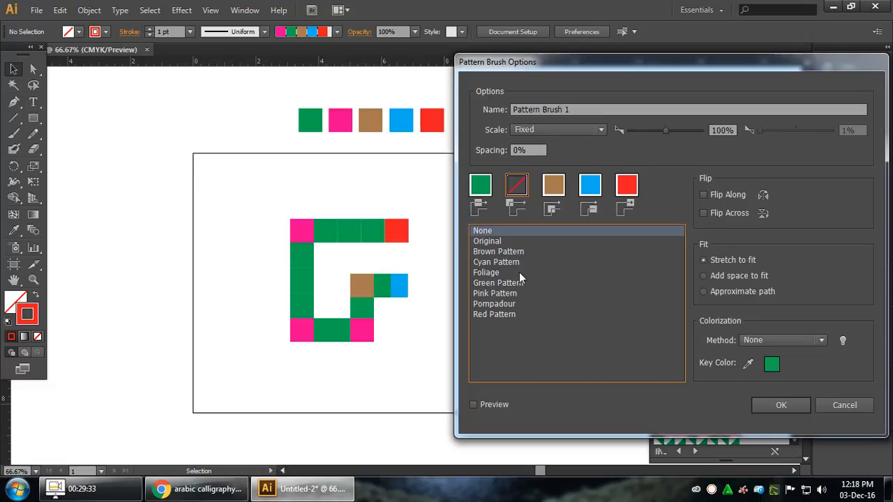
left_click(519, 185)
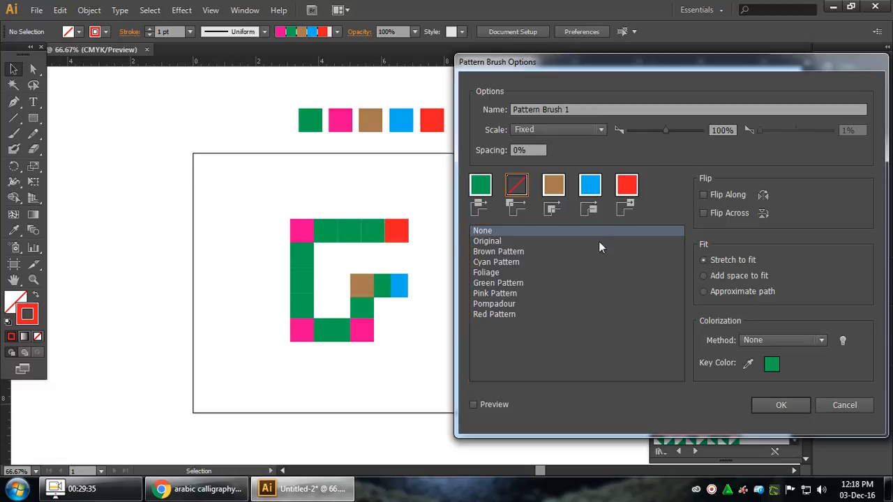
left_click(492, 294)
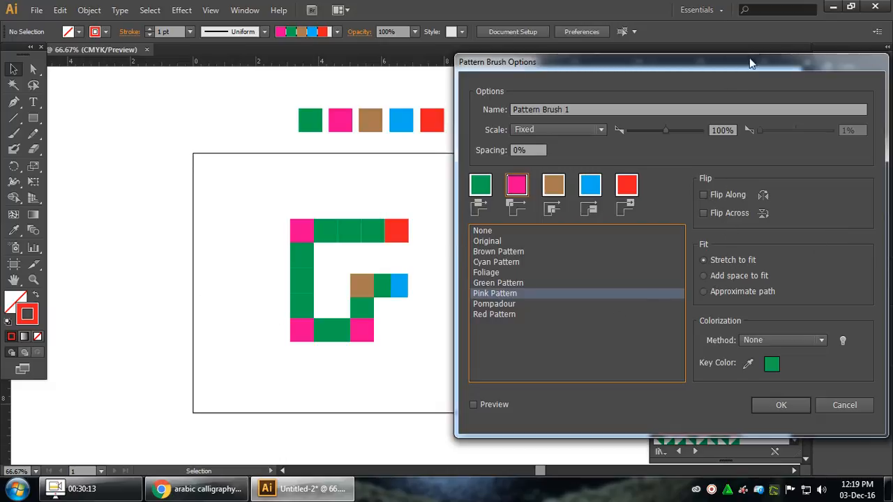
left_click_drag(686, 63, 699, 62)
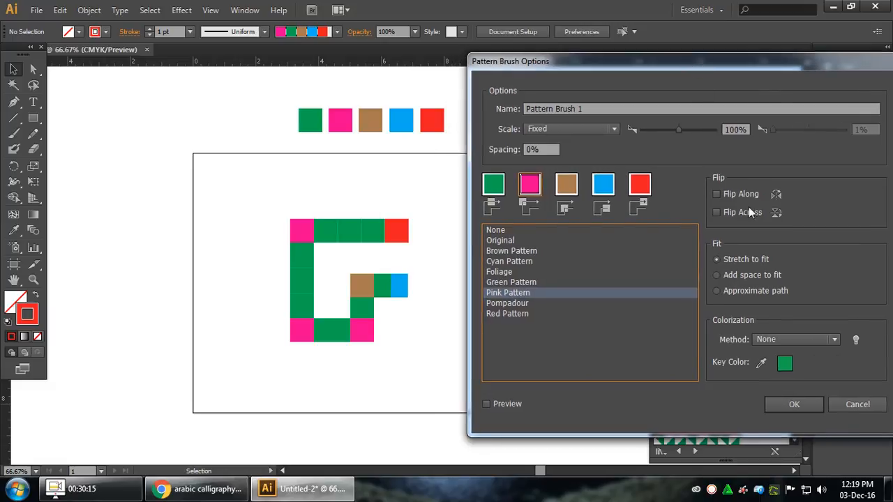
left_click(794, 405)
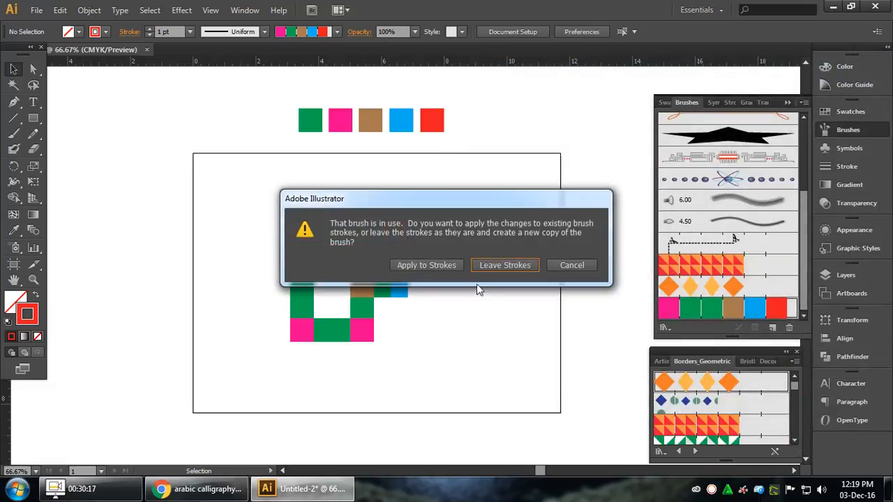
left_click(443, 272)
Step: Move the brushed path off the artboard's upper-left corner and draw a rectangle about 9 in wide and 4.6 in high across the artboard
left_click(384, 283)
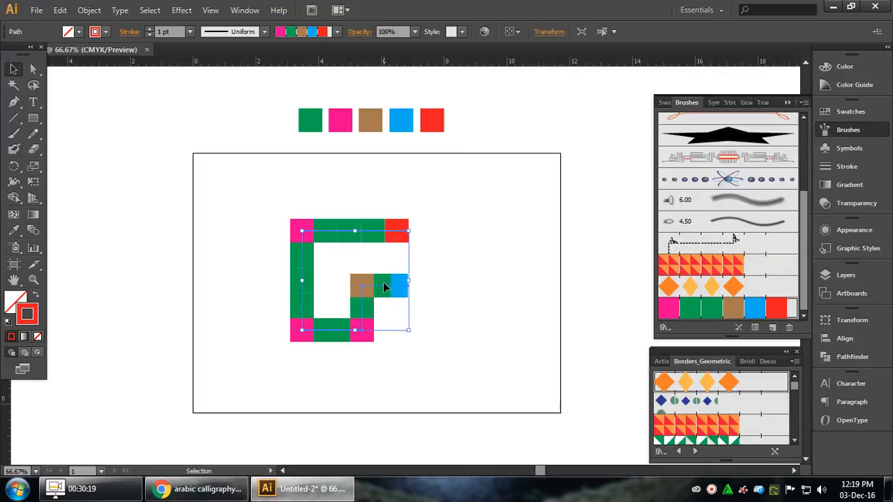
left_click_drag(382, 284, 163, 176)
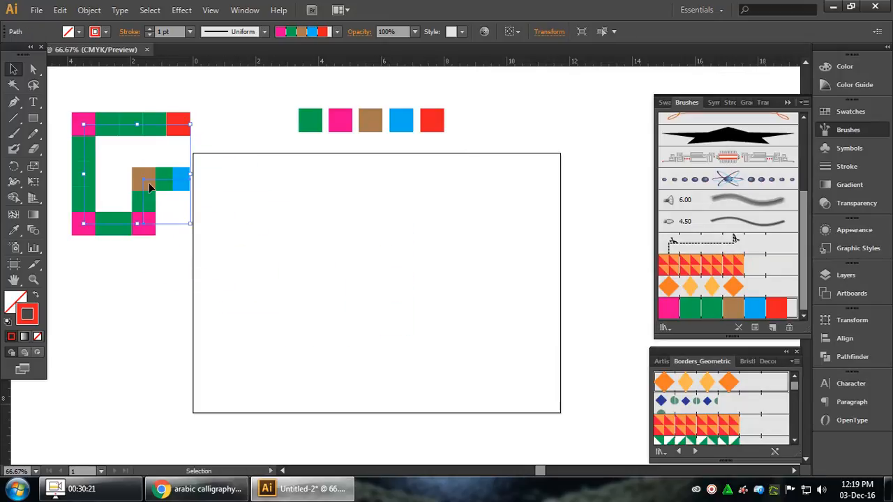
left_click(33, 118)
left_click_drag(235, 202, 520, 345)
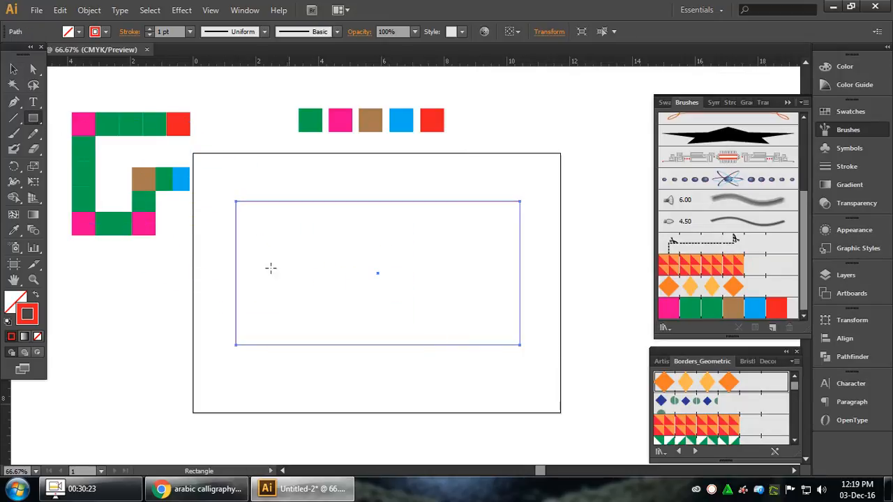
left_click(14, 70)
Step: Fill the large rectangle with dark gray (K 90%), remove its stroke, and deselect it
left_click(79, 31)
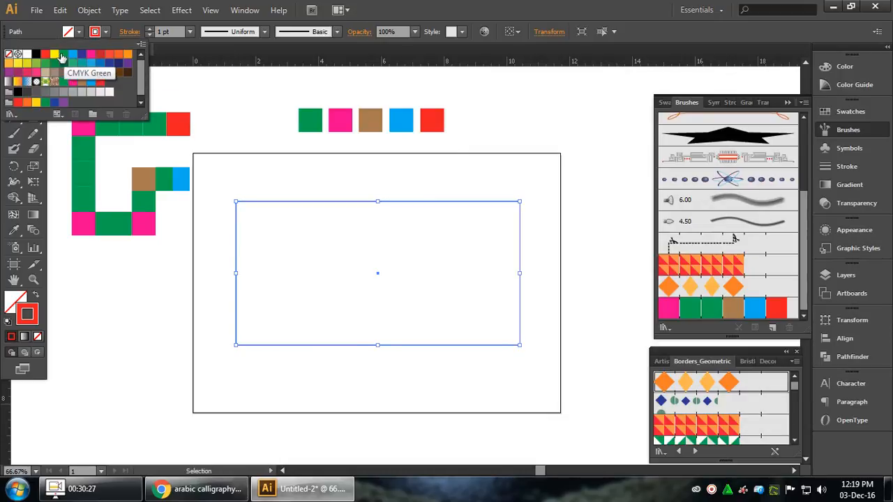
left_click(28, 93)
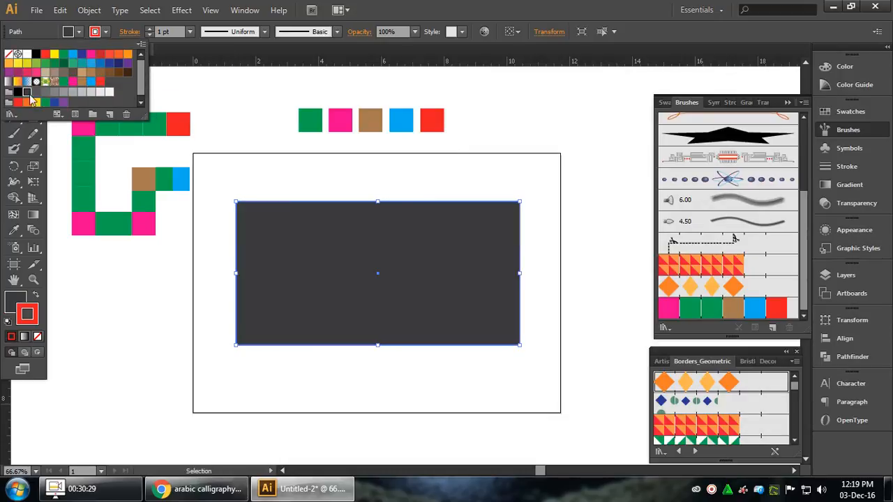
left_click(516, 169)
left_click_drag(533, 186, 490, 243)
left_click(39, 335)
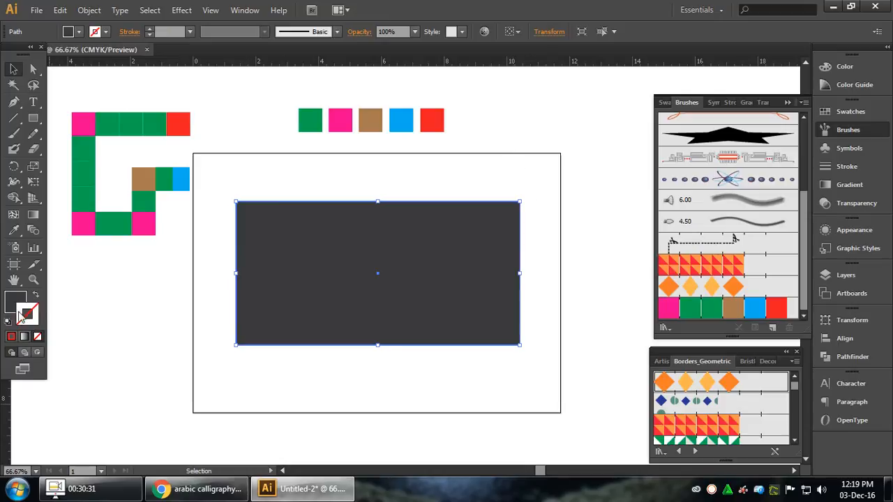
left_click(19, 310)
left_click(136, 305)
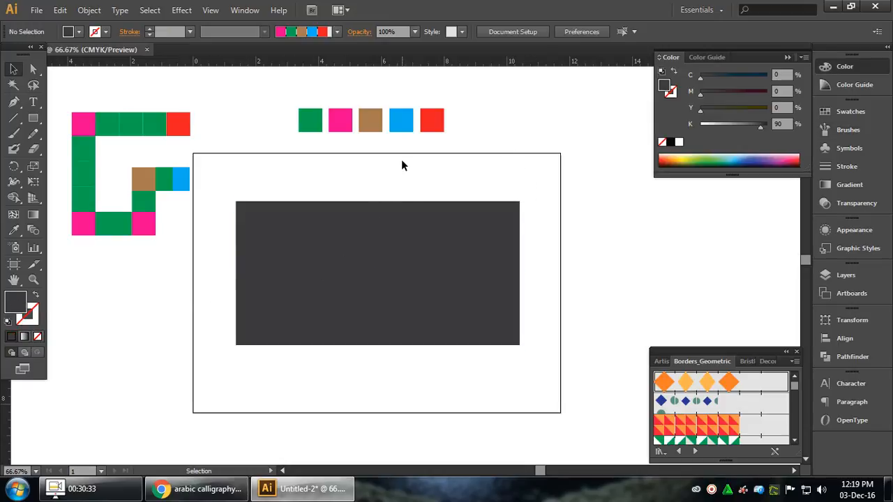
Step: Draw a small square about 0.7 in wide above the dark rectangle and fill it with white
left_click(33, 117)
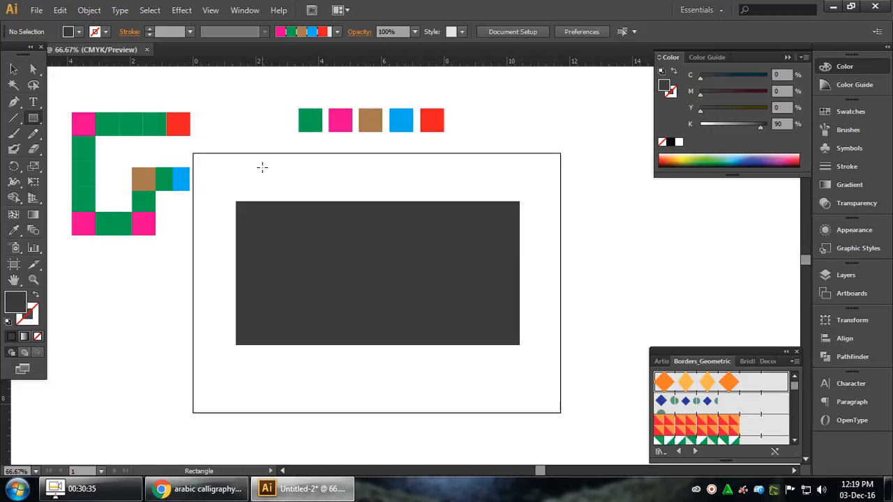
left_click_drag(270, 163, 292, 186)
left_click(14, 68)
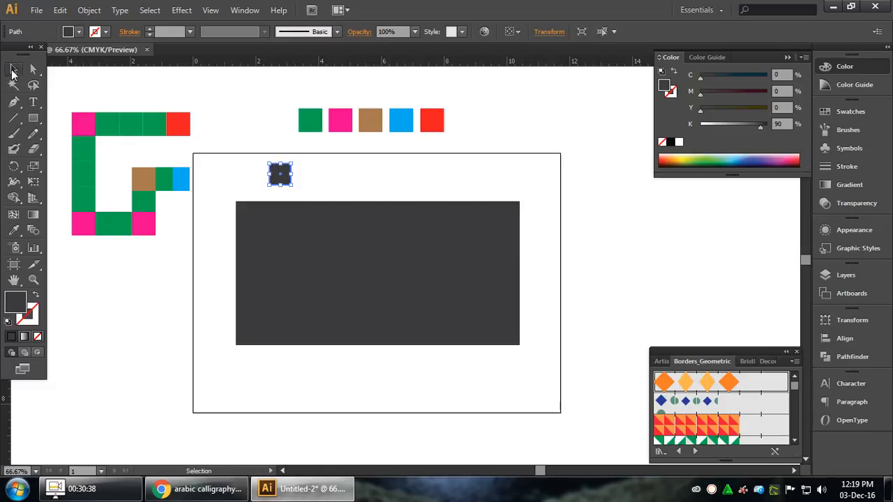
left_click(679, 142)
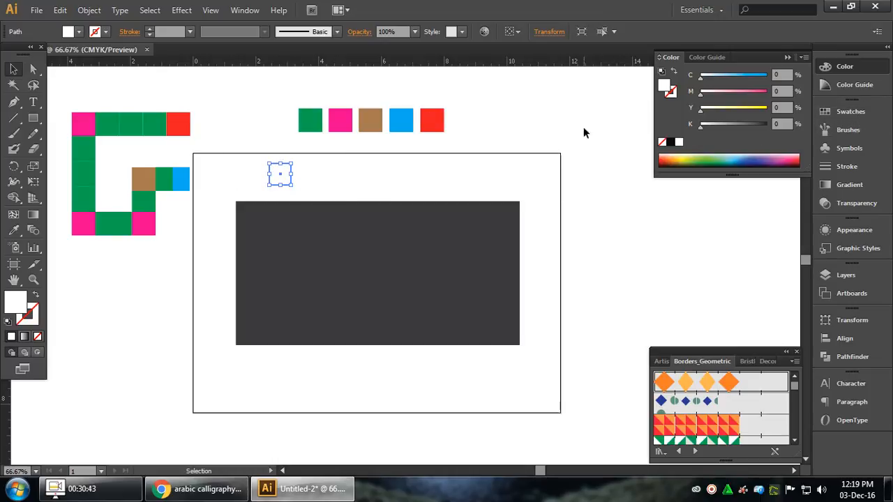
left_click(88, 10)
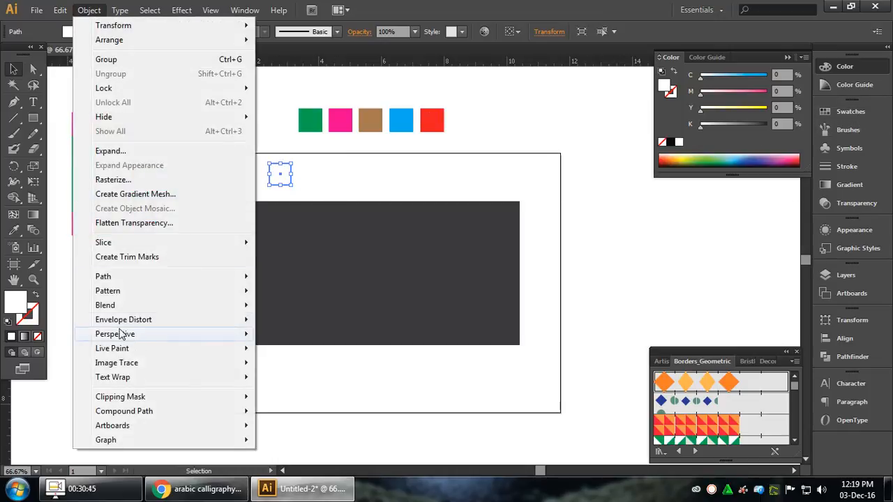
mouse_move(261, 299)
left_click(288, 292)
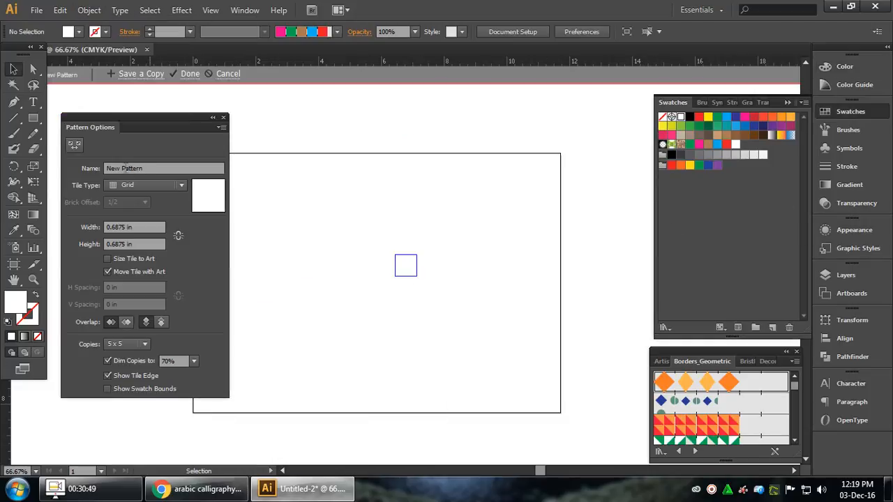
left_click_drag(121, 168, 62, 169)
type("w")
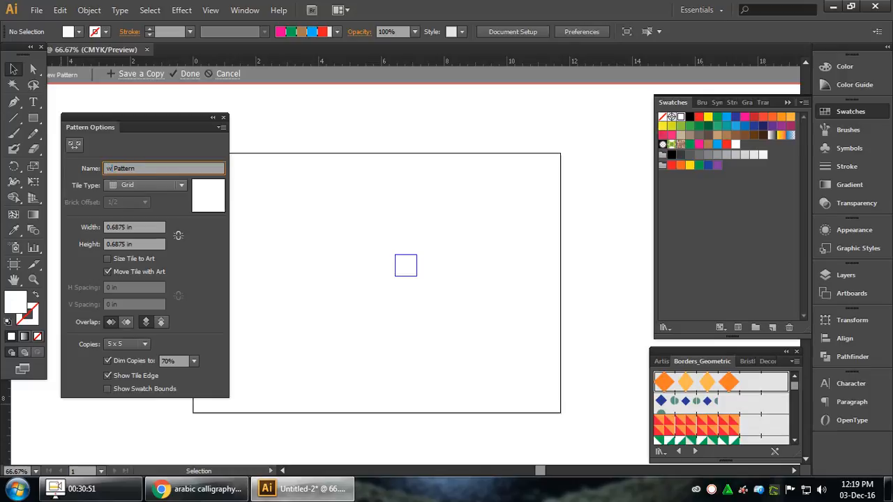
type("hite")
key("Return")
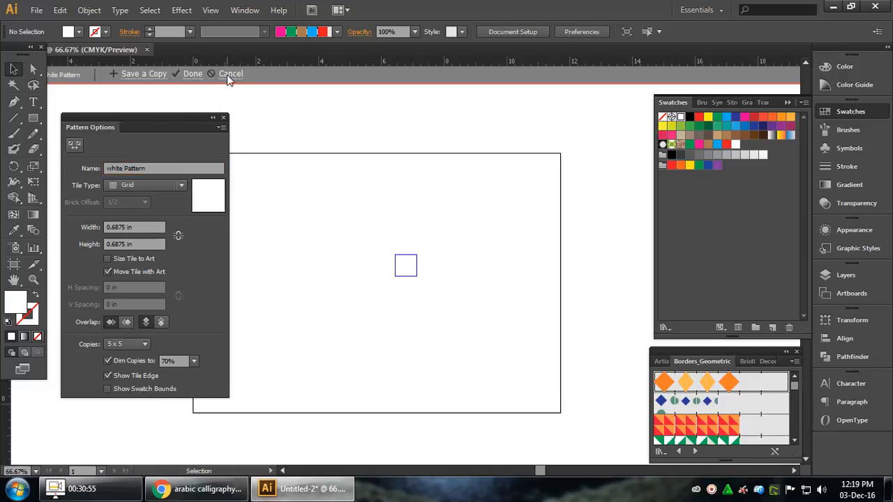
left_click(233, 75)
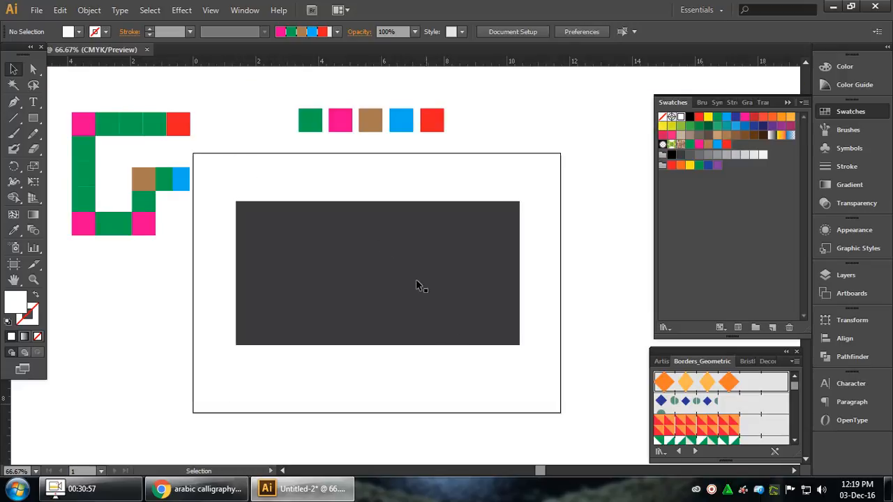
Step: Select the small white square above the dark rectangle
left_click_drag(253, 159, 332, 189)
left_click_drag(229, 154, 295, 189)
scroll(272, 175, "up", 2)
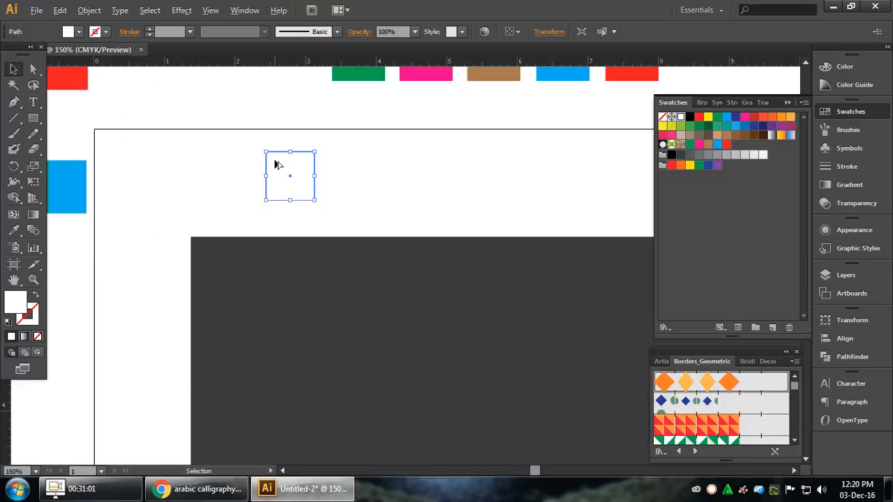
scroll(273, 162, "up", 1)
left_click(326, 176)
left_click(317, 175)
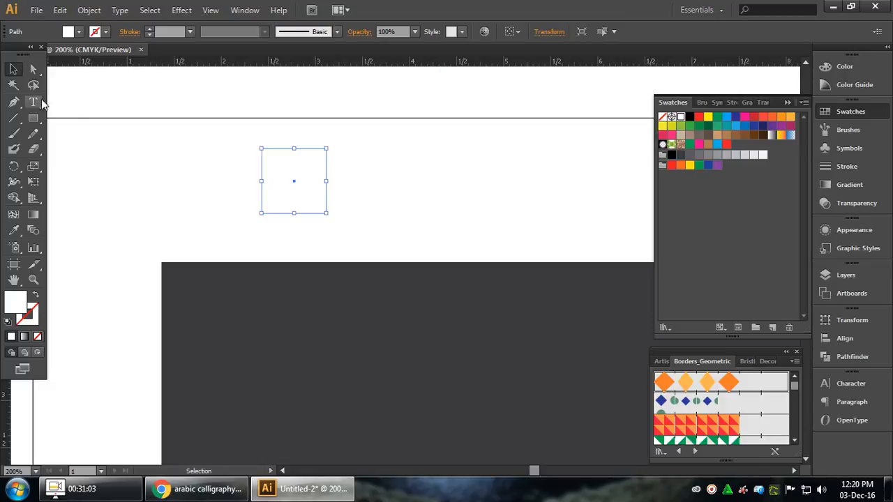
left_click(32, 120)
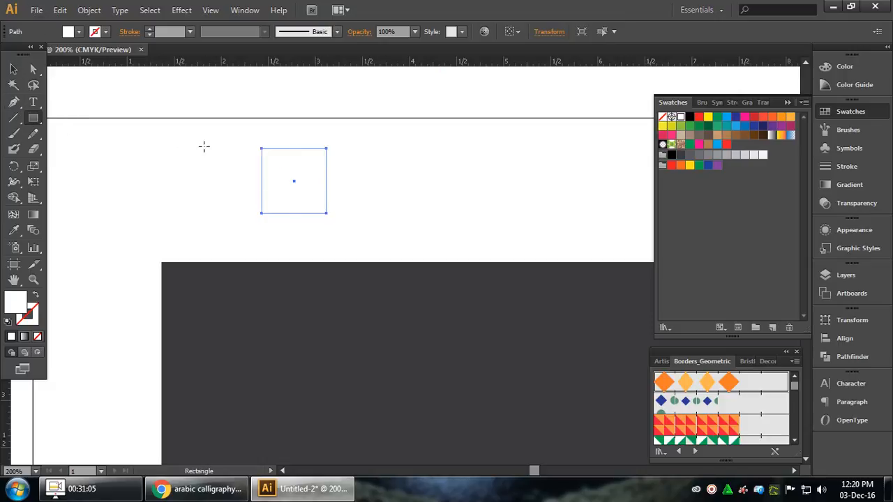
mouse_move(261, 148)
left_mouse_down()
mouse_move(289, 200)
mouse_move(283, 210)
mouse_move(256, 210)
left_mouse_up()
key("ctrl+z")
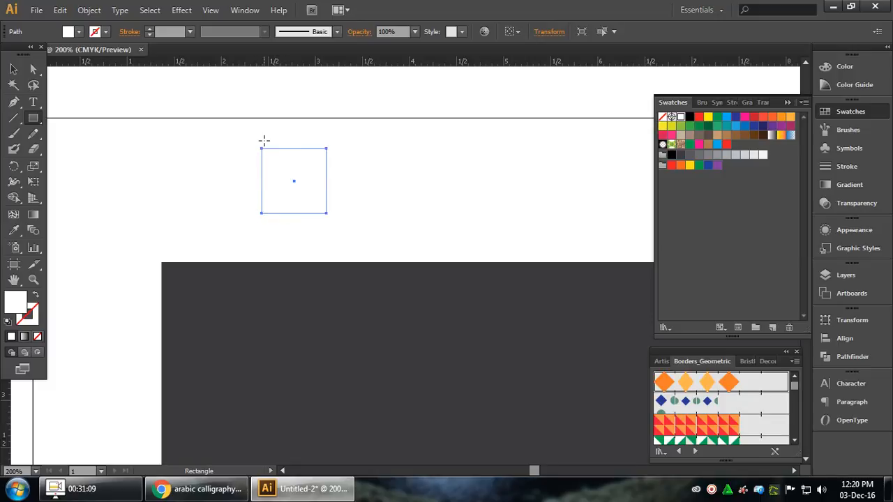
left_click(14, 69)
left_click(233, 145)
left_click(298, 166)
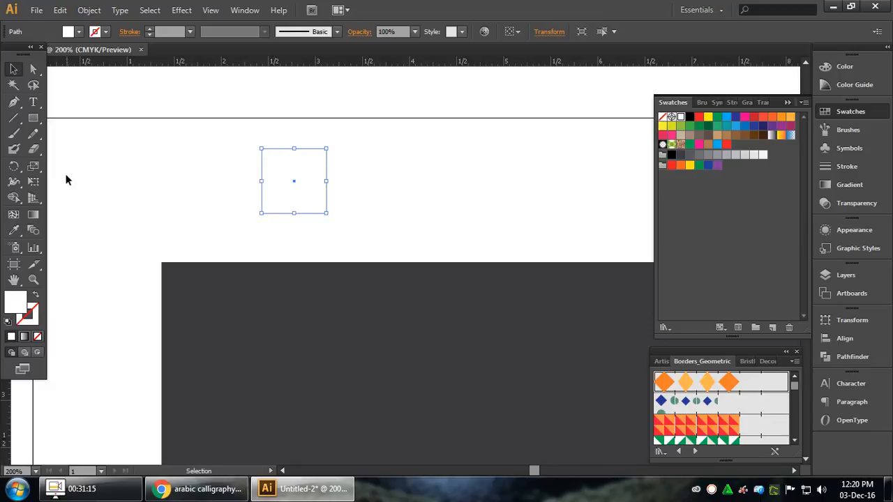
Step: Draw a rectangle about 0.3 in wide and 0.7 in high over the white square's left part and fill it with dark gray
left_click(33, 118)
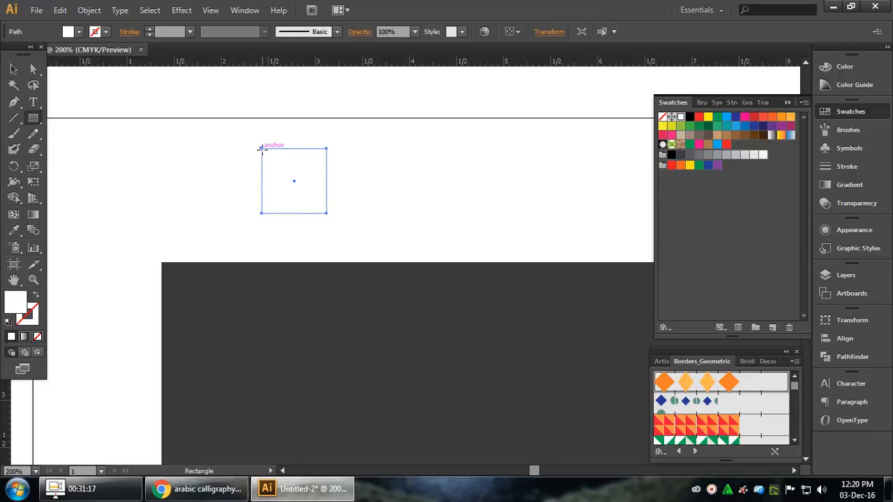
left_click_drag(262, 149, 287, 213)
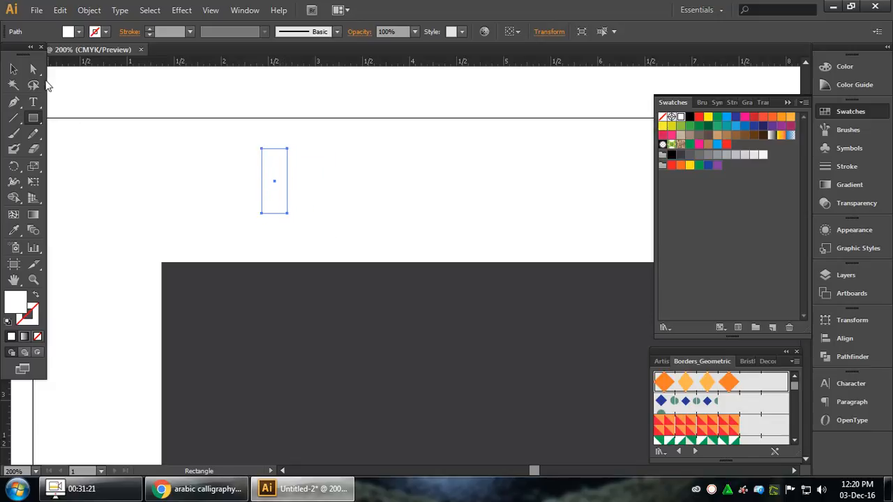
left_click(33, 68)
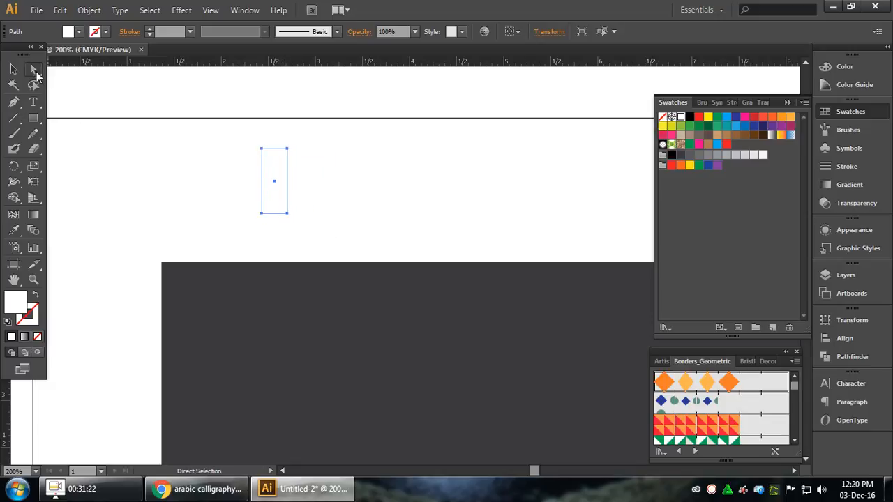
left_click(680, 155)
left_click(690, 155)
left_click(311, 146)
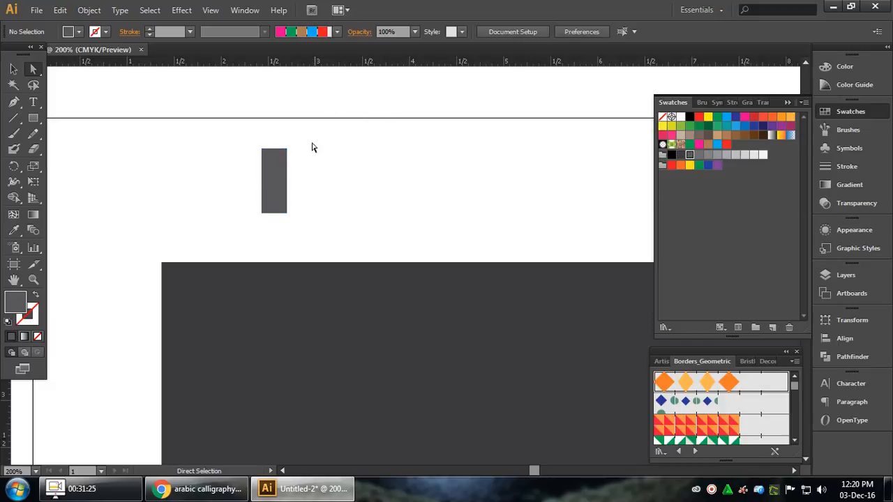
Step: Shift the narrow gray rectangle's upper-right corner down and its lower-right corner up to form a symmetrical trapezoid
left_click(288, 148)
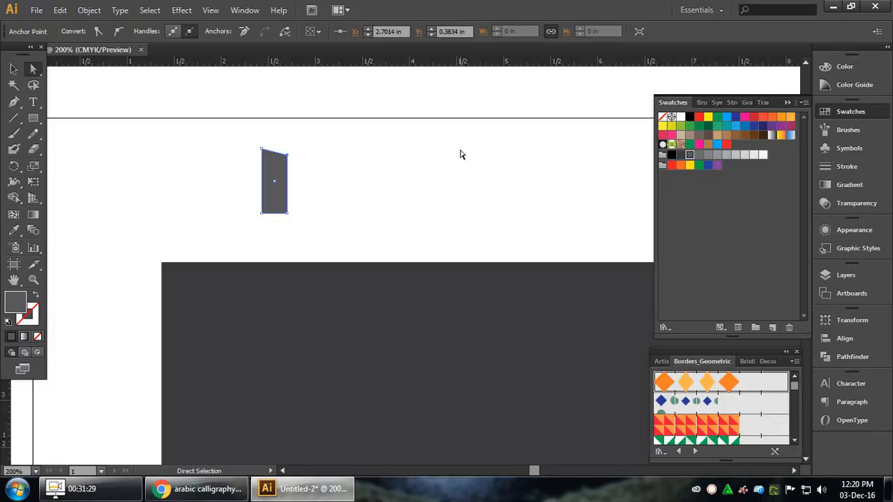
key("Down")
key("Down")
left_click(287, 212)
left_click_drag(261, 147, 328, 206)
Step: Make a copy of the gray trapezoid reflected about the vertical axis and place it against the square's right edge
left_click(273, 184)
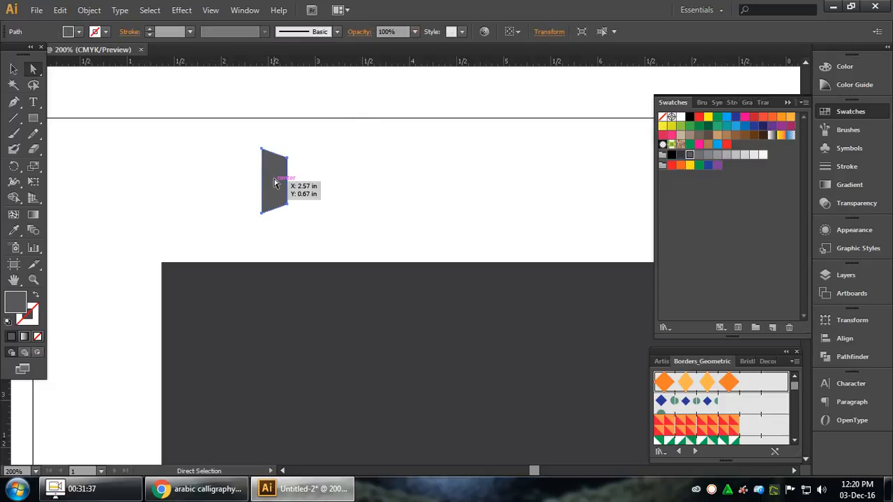
right_click(275, 183)
mouse_move(323, 354)
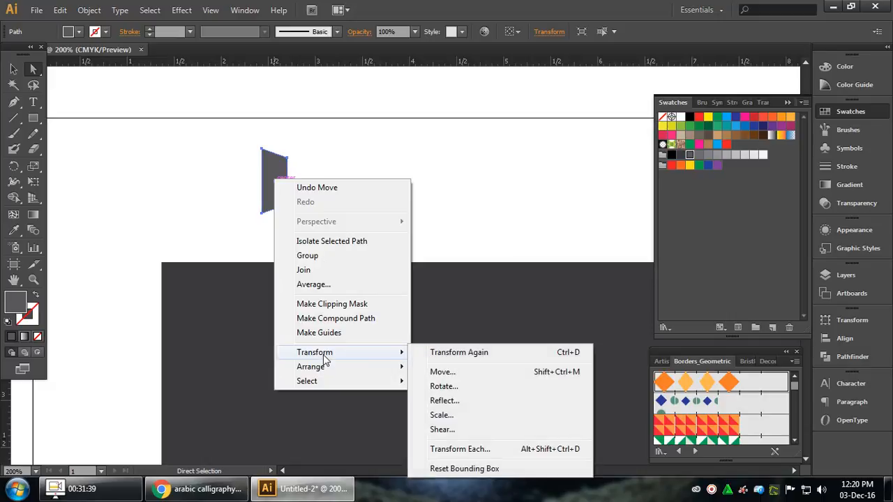
left_click(451, 403)
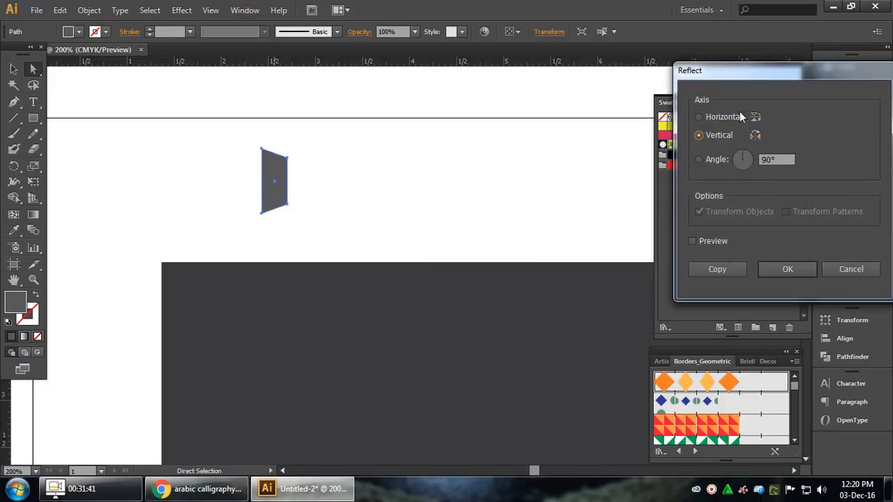
left_click(714, 241)
left_click(728, 267)
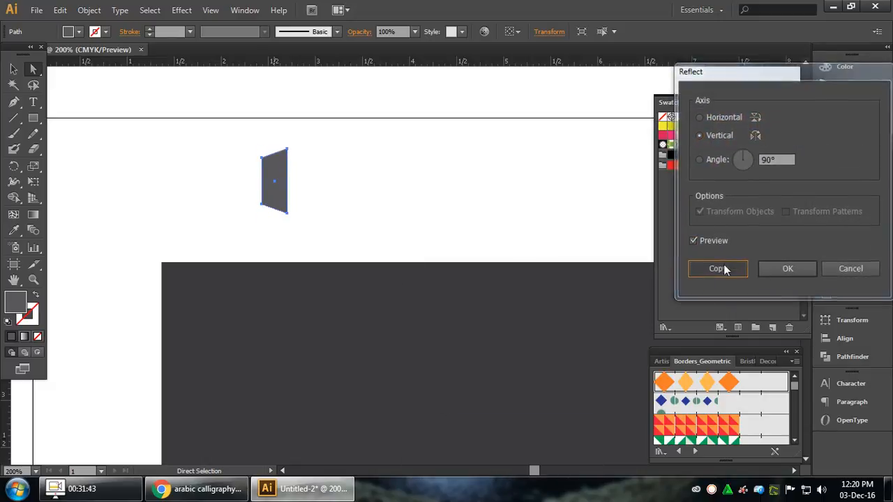
left_click_drag(272, 180, 328, 172)
left_click(408, 171)
Step: Give the white square behind the trapezoids a dark gray stroke and deselect it
key("v")
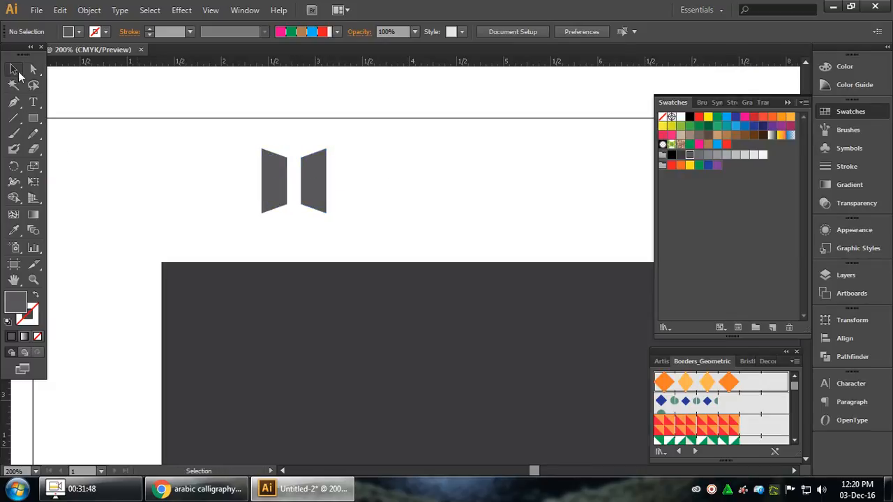
left_click(298, 149)
left_click(35, 316)
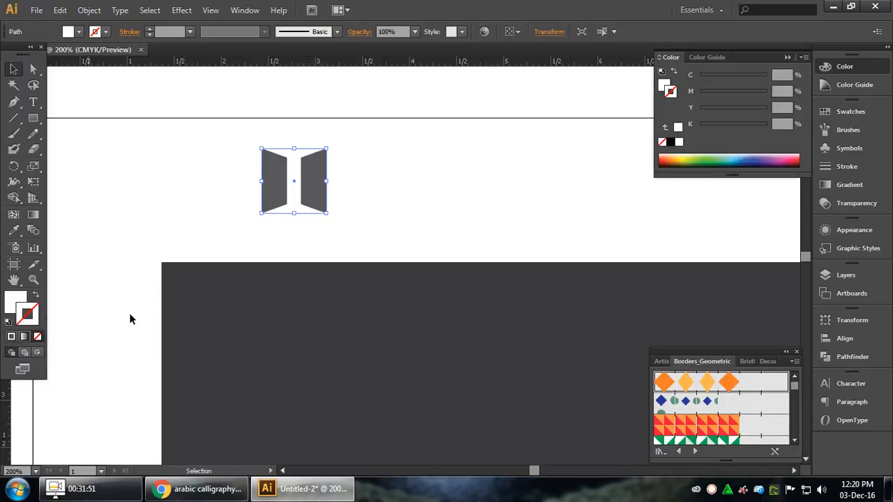
left_click(840, 113)
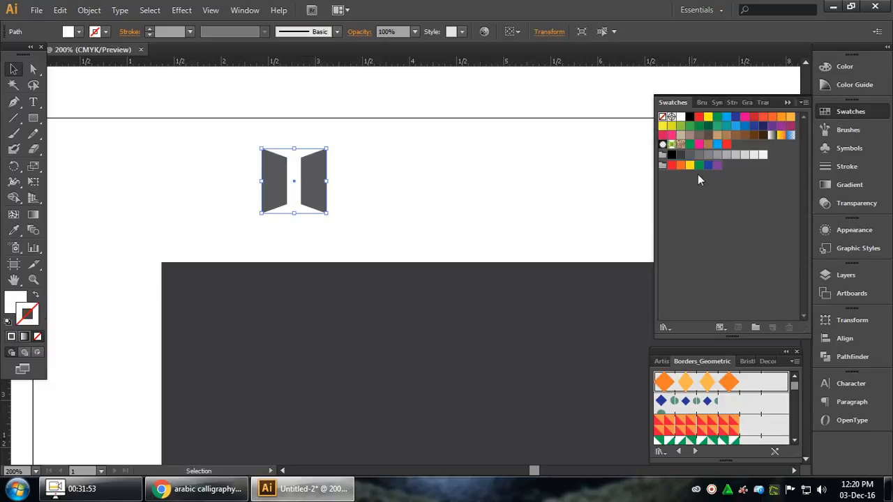
left_click(681, 156)
left_click(413, 164)
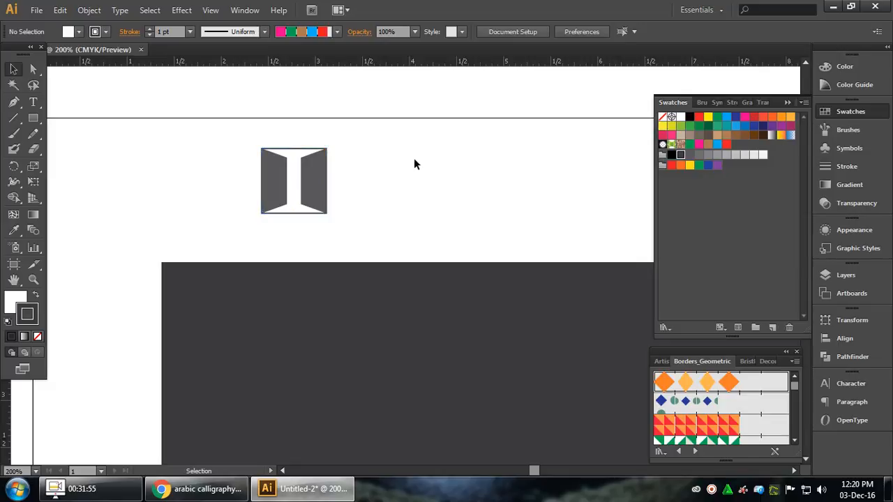
left_click(788, 102)
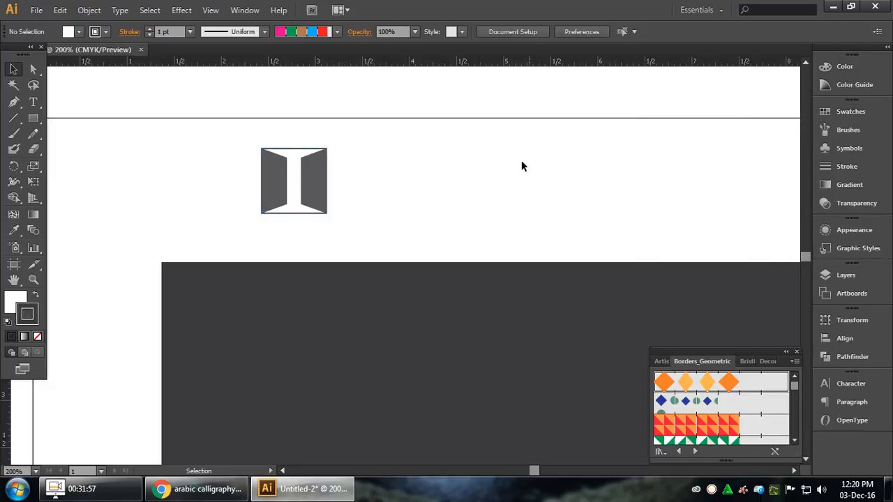
Step: Group the white square with the two gray trapezoids
left_click_drag(373, 136, 205, 226)
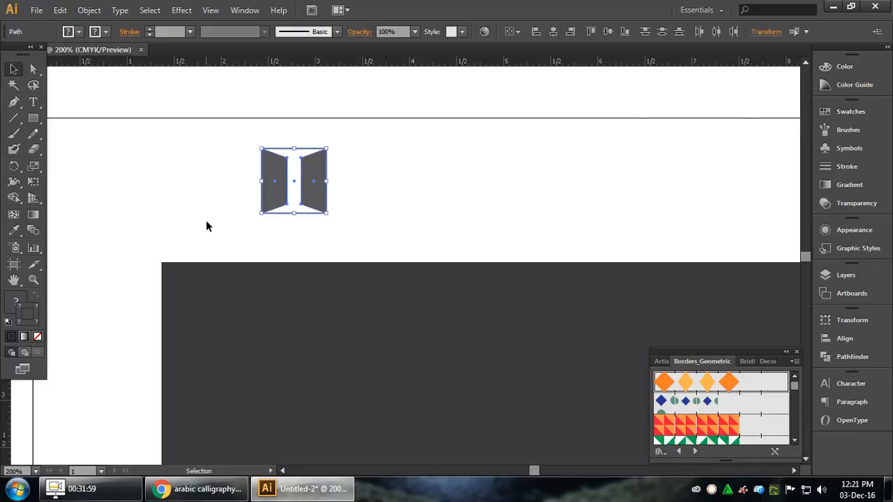
right_click(300, 180)
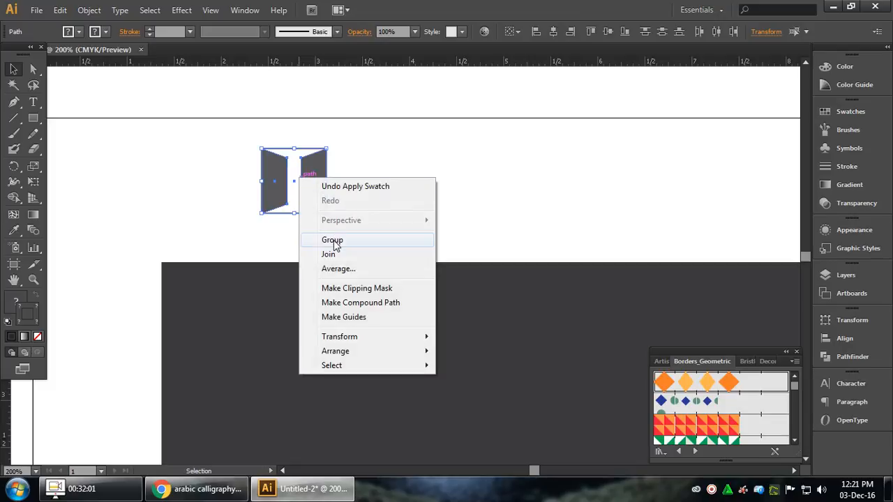
left_click(333, 240)
left_click(334, 173)
Step: Create a pattern brush named Pattern Brush 2 from the grouped tile, with the fit set to Add space to fit
left_click(316, 163)
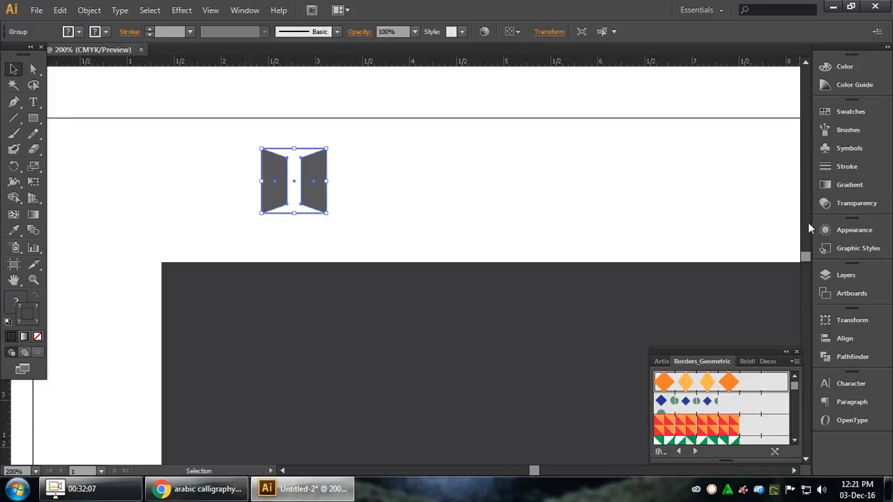
left_click(845, 129)
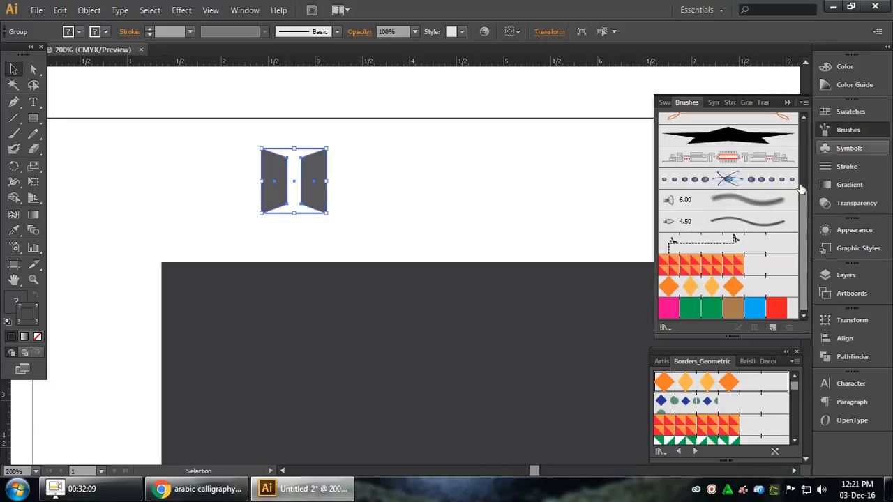
left_click(772, 327)
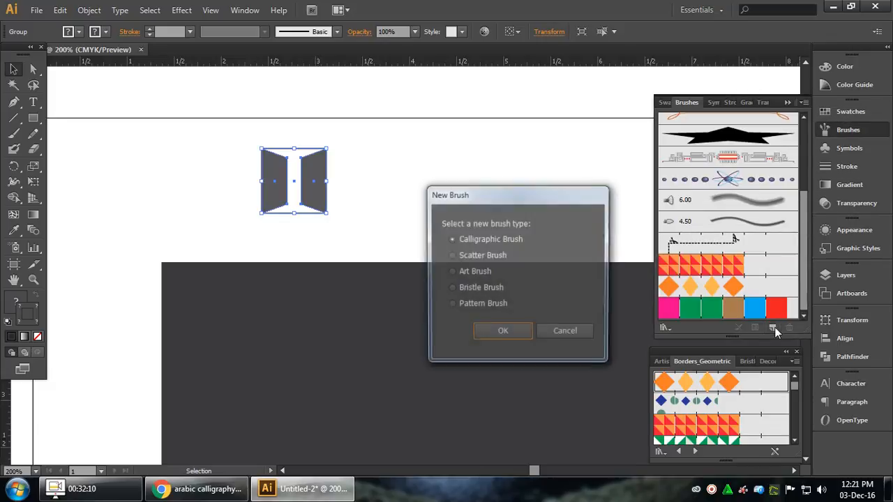
left_click(481, 305)
left_click(503, 333)
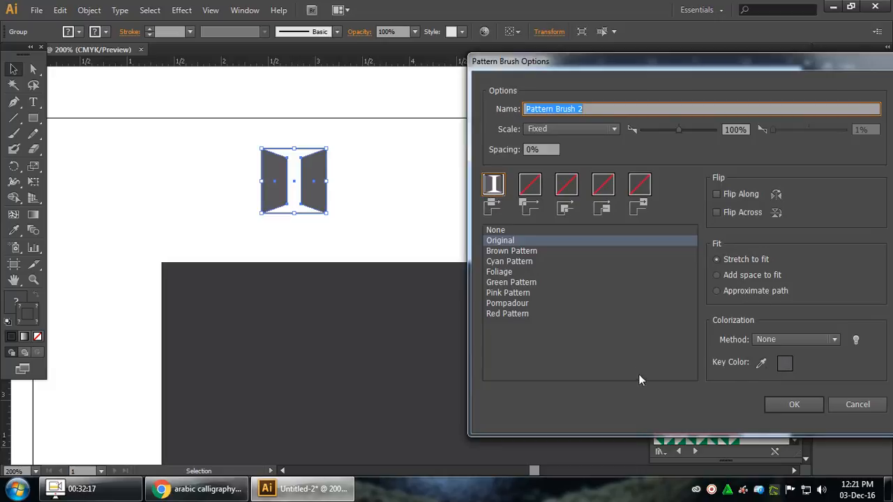
left_click(753, 273)
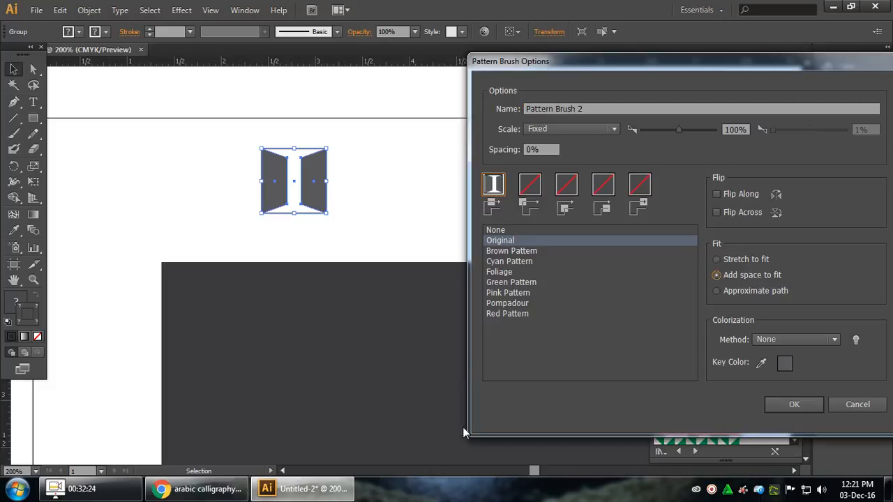
left_click(793, 406)
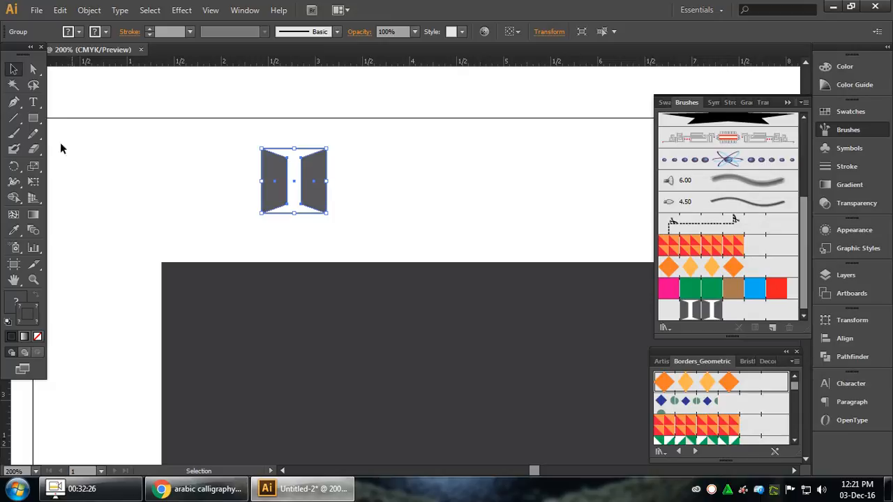
left_click(13, 118)
key("ctrl+minus")
key("ctrl+minus")
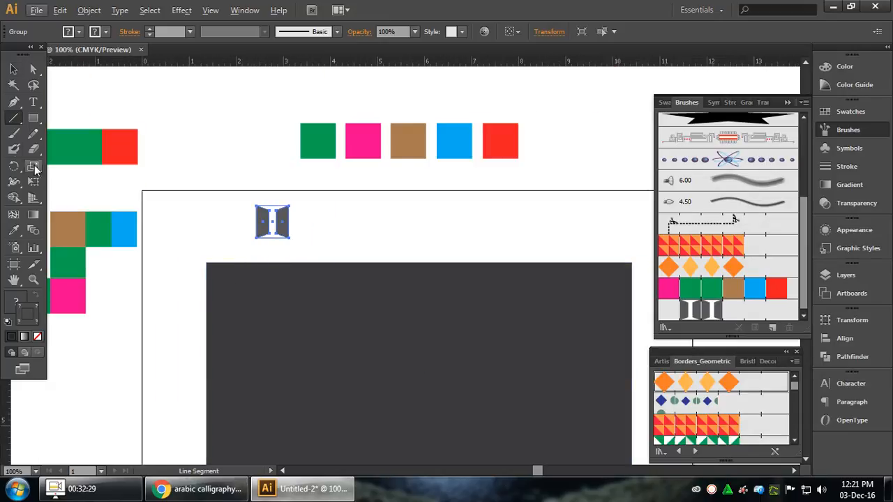
left_click(14, 133)
left_click_drag(264, 318, 576, 312)
key("ctrl+z")
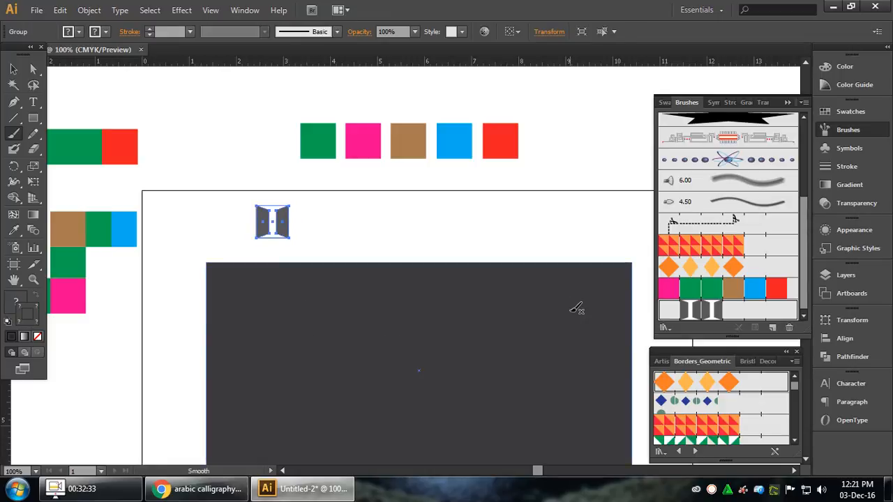
key("ctrl+z")
key("ctrl+shift+z")
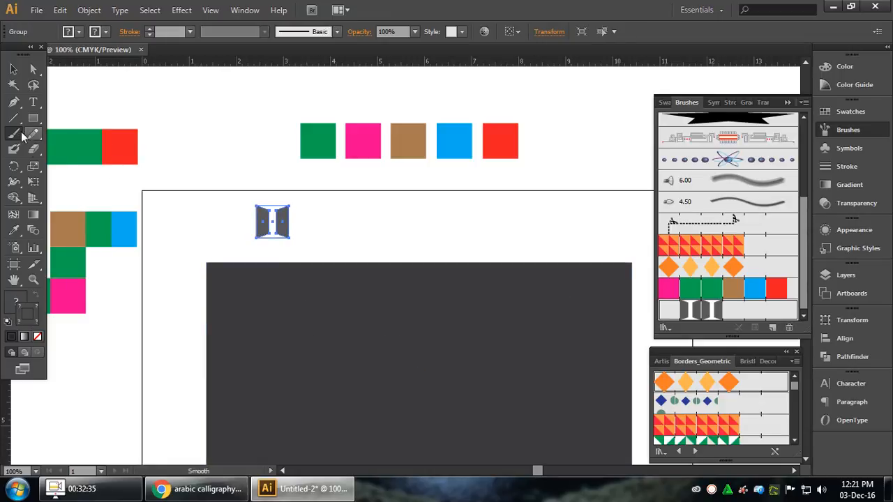
Step: Draw a horizontal line about 7.2 in long across the dark rectangle and apply the new trapezoid pattern brush to it
left_click(15, 120)
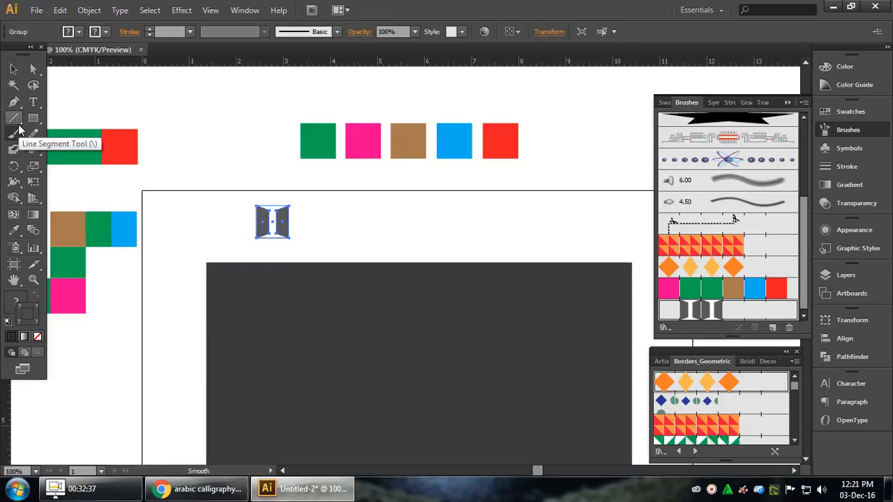
left_click_drag(256, 237, 585, 327)
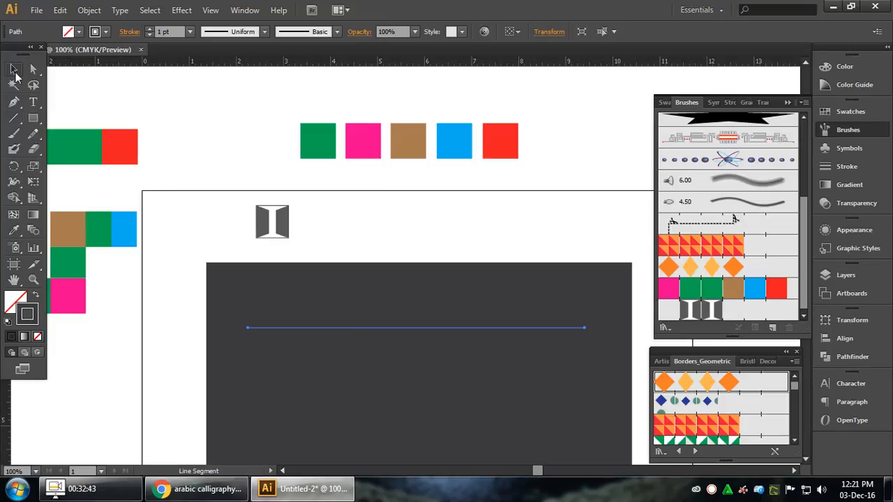
left_click(14, 70)
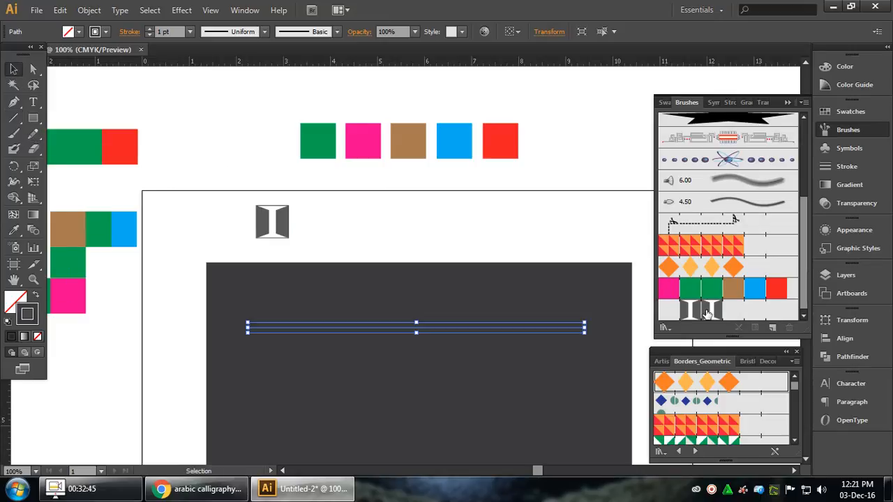
left_click(706, 314)
left_click(528, 219)
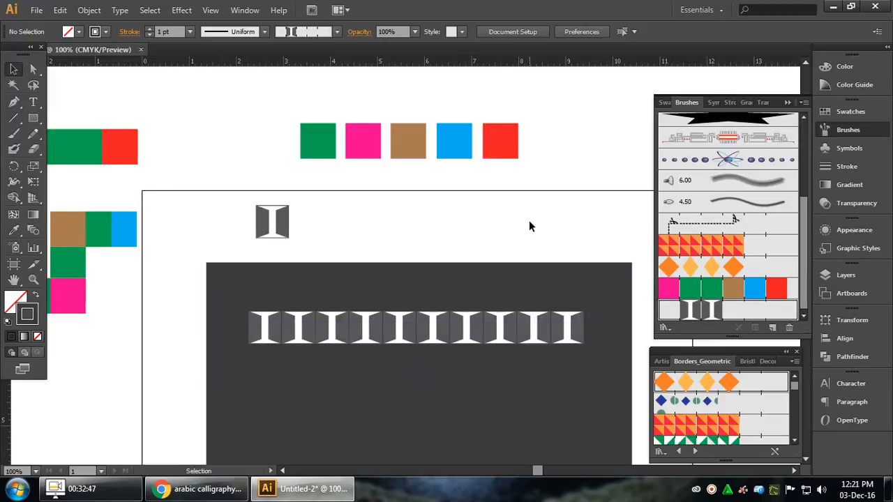
Step: Select the patterned line, set Pattern Brush 2's spacing to 20%, and update the existing brush strokes
left_click(548, 324)
double_click(703, 314)
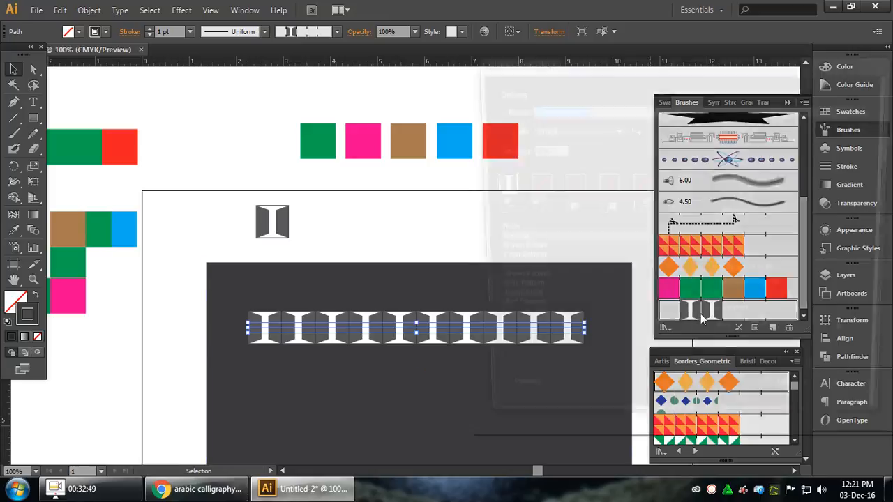
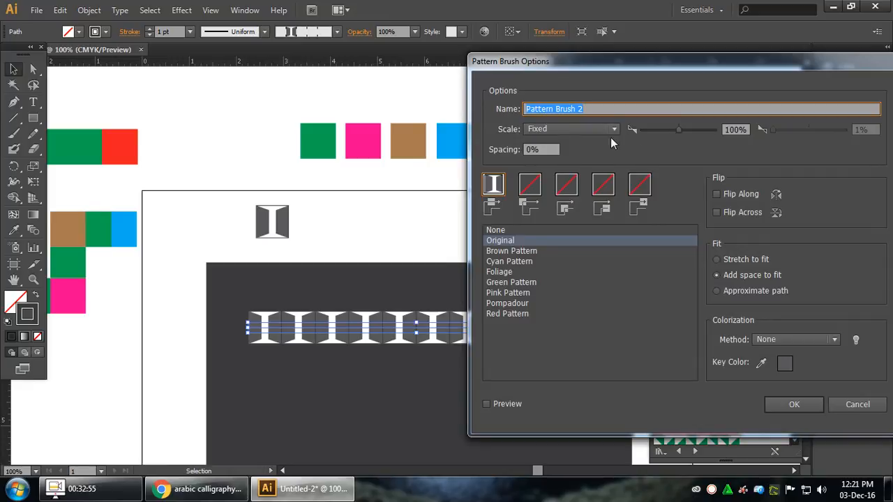
left_click(551, 149)
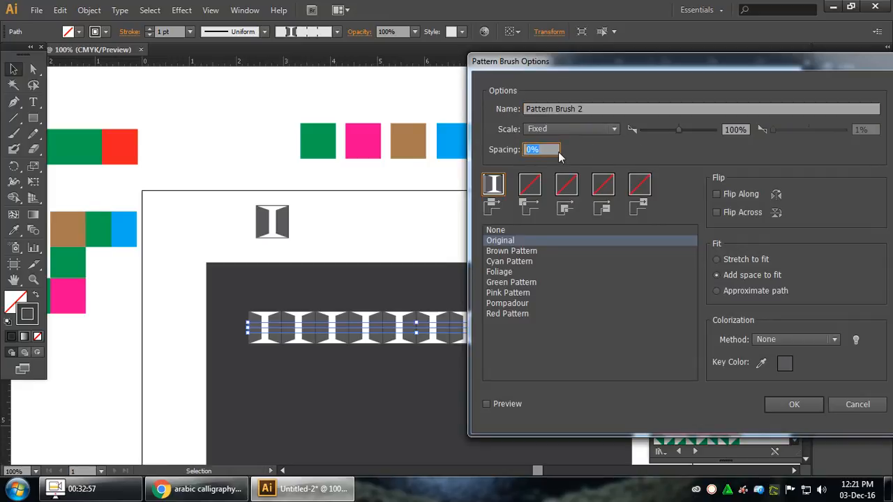
type("20")
left_click(783, 406)
left_click(422, 262)
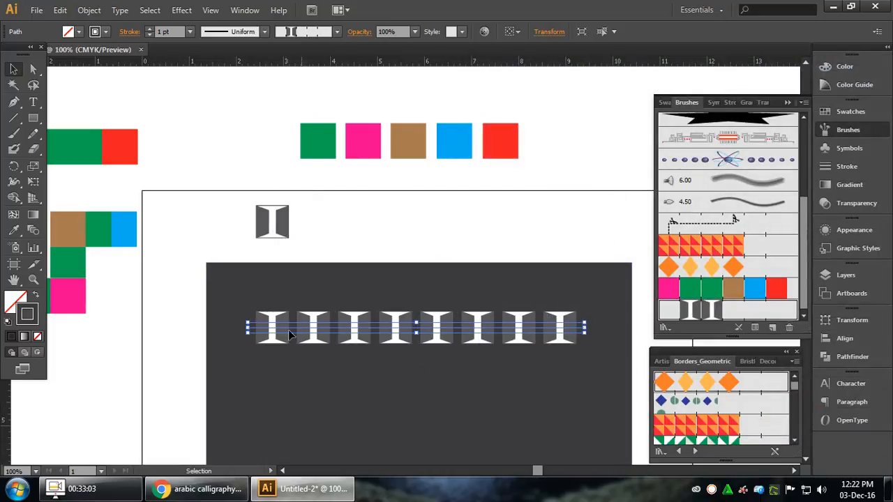
Step: Set Pattern Brush 2's spacing to 200% and apply the change to the existing strokes
key("a")
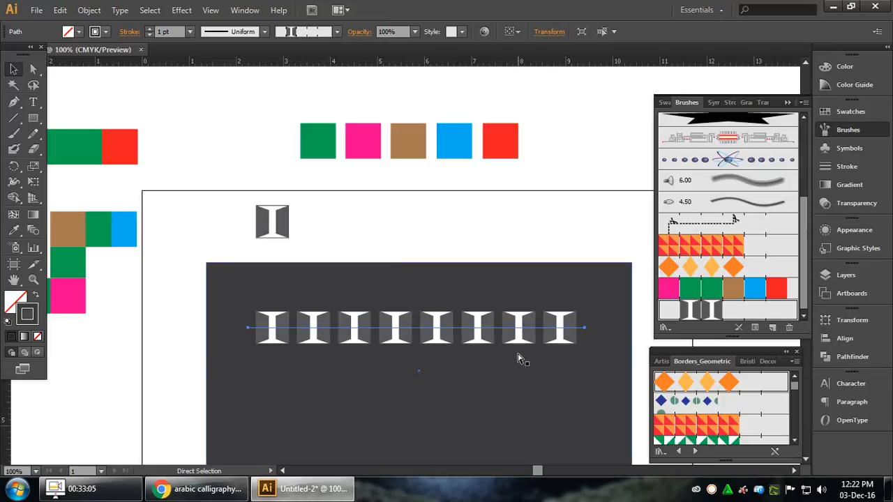
double_click(709, 309)
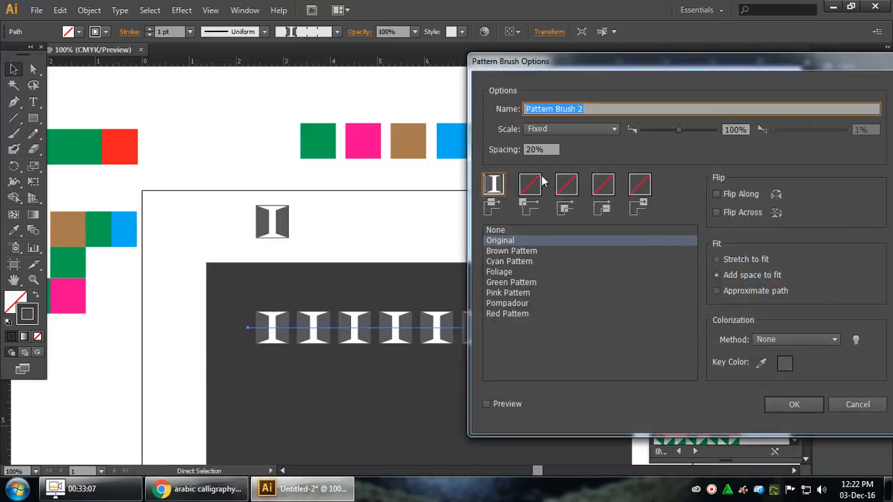
key("Tab")
type("50")
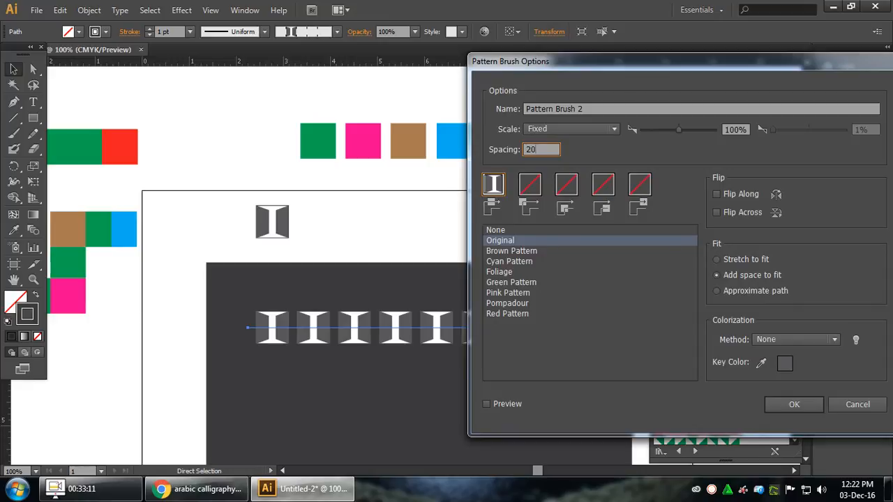
left_click(790, 405)
left_click(452, 261)
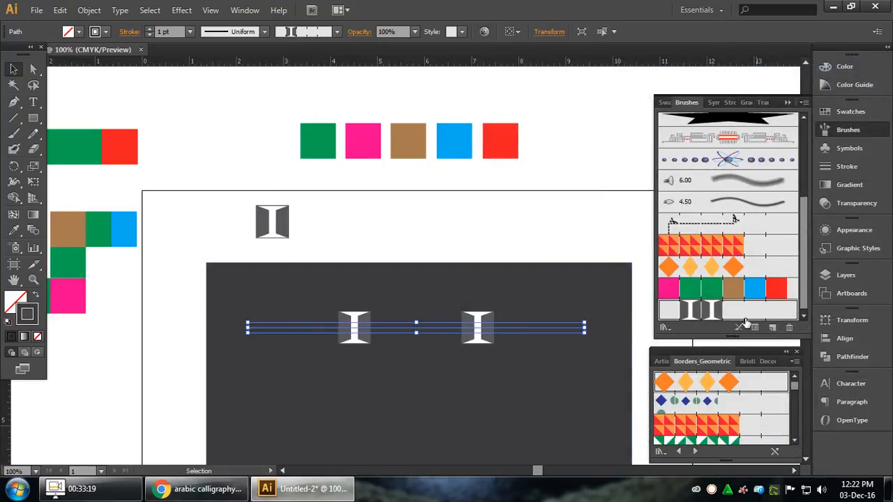
Step: Set Pattern Brush 2's spacing to 100%, apply it to the existing strokes, and deselect the line
double_click(706, 313)
left_click_drag(550, 148, 489, 152)
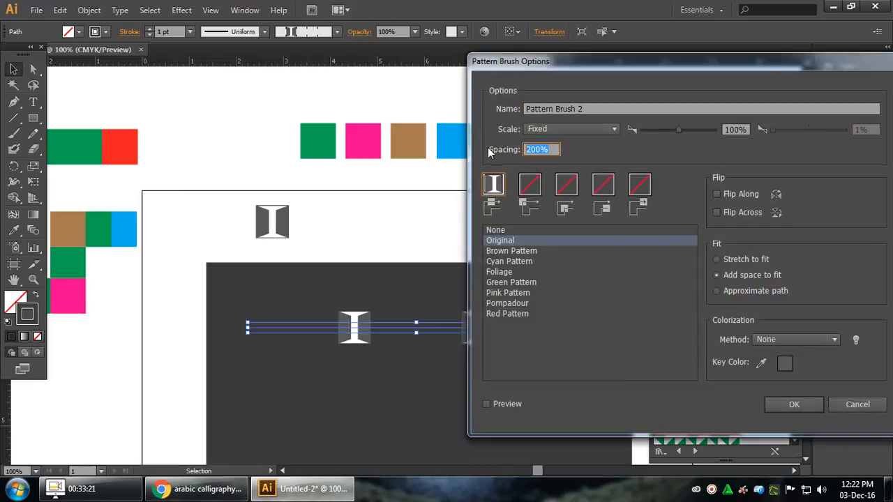
type("10")
left_click(793, 405)
left_click(450, 262)
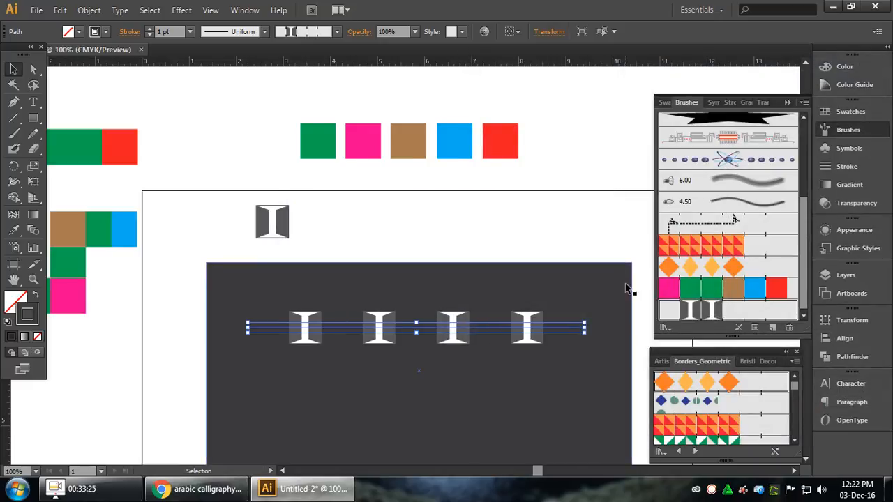
left_click(540, 216)
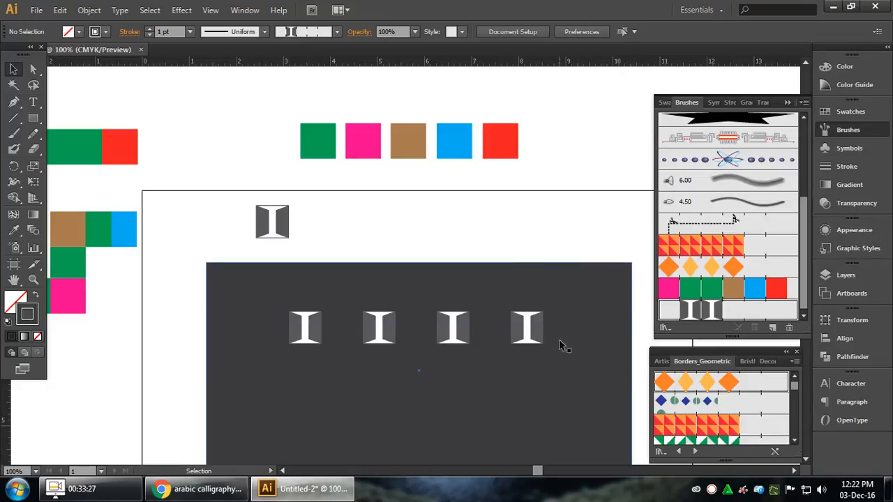
Step: Fill the dark rectangle with the blue sampled from the blue square above the artboard, and deselect it
scroll(528, 364, "down", 1)
scroll(544, 365, "down", 2)
left_click(577, 333)
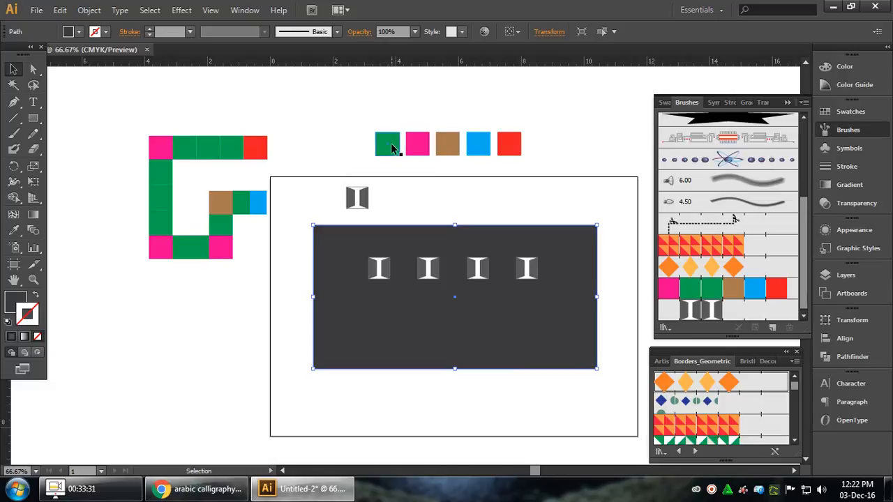
key("i")
left_click(478, 143)
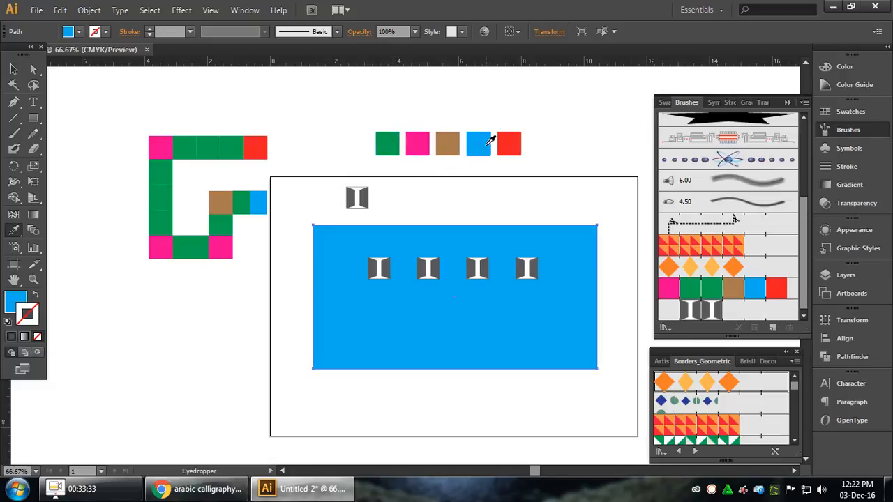
key("v")
left_click(603, 130)
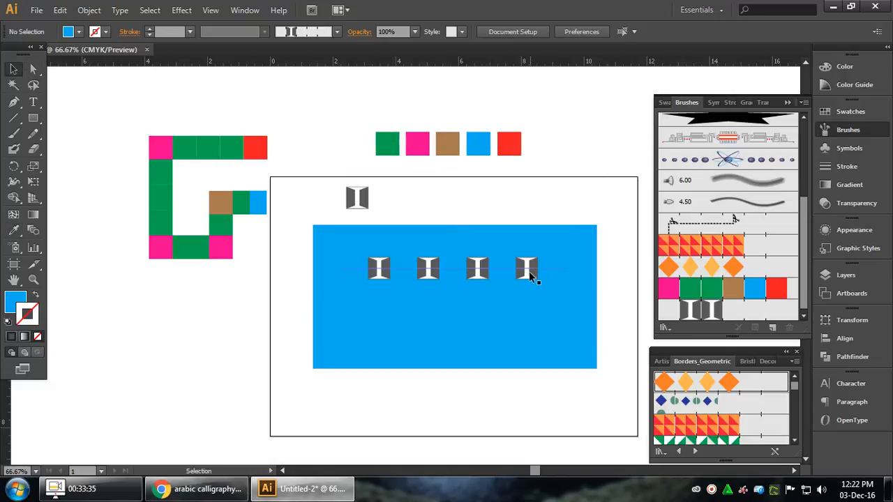
Step: Set Pattern Brush 2's spacing to 80% with the preview on, and apply the change to the existing line
left_click(527, 272)
double_click(720, 316)
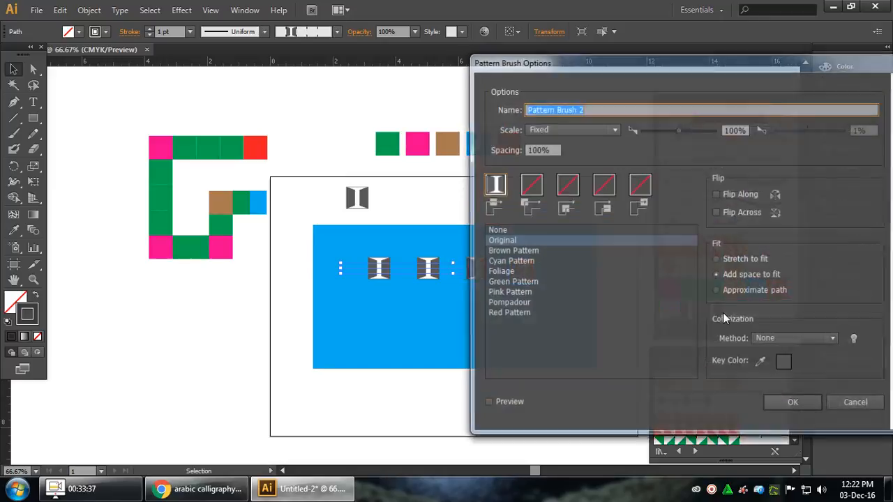
left_click_drag(556, 150, 474, 154)
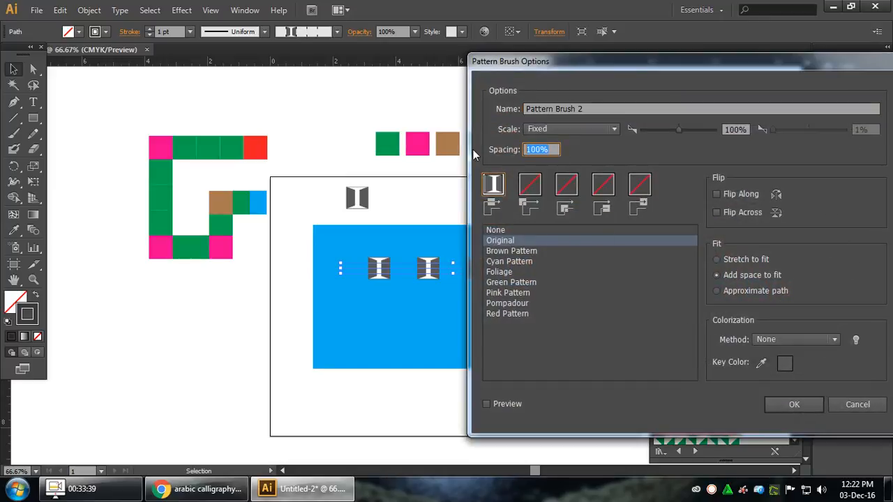
left_click(510, 406)
left_click_drag(594, 61, 773, 94)
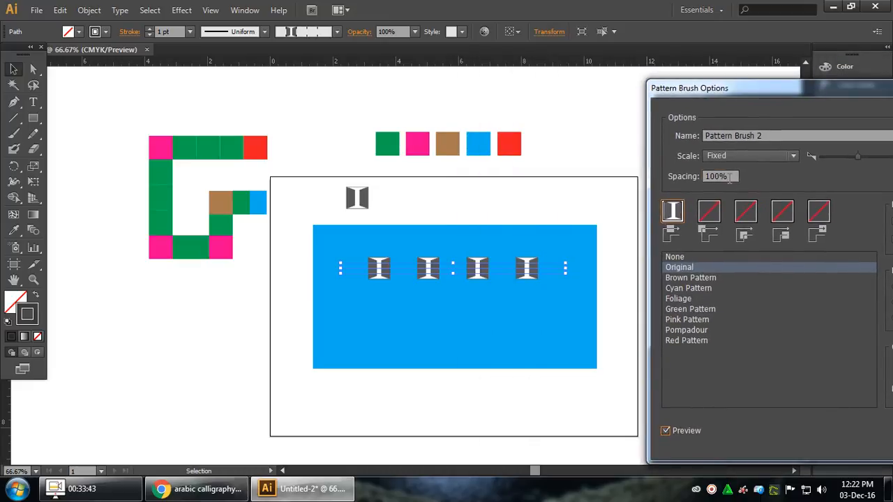
left_click_drag(729, 178, 673, 178)
type("80")
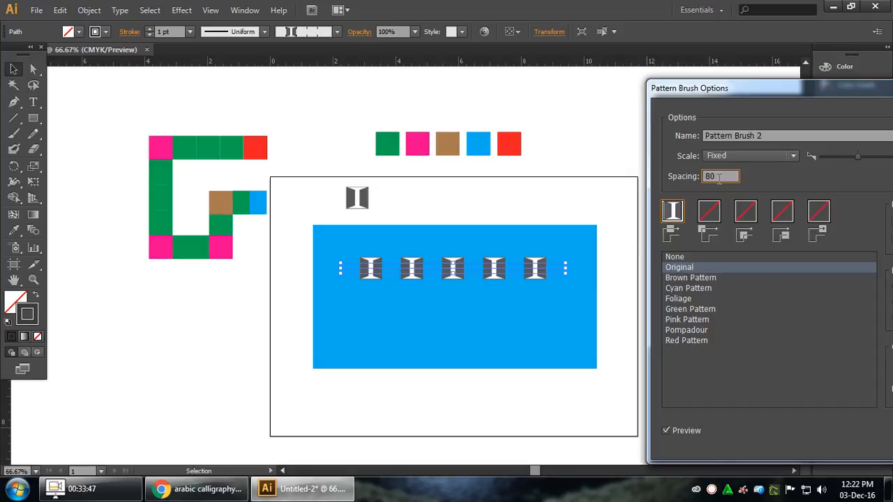
left_click_drag(736, 89, 613, 41)
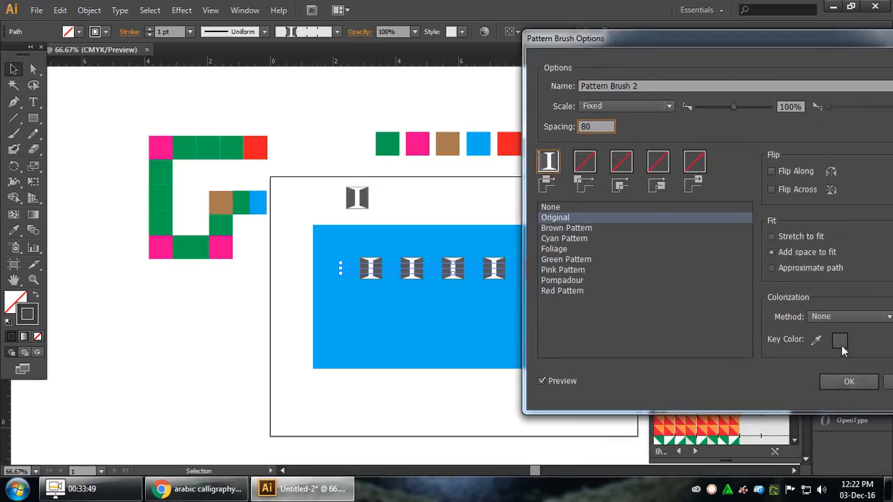
left_click(849, 388)
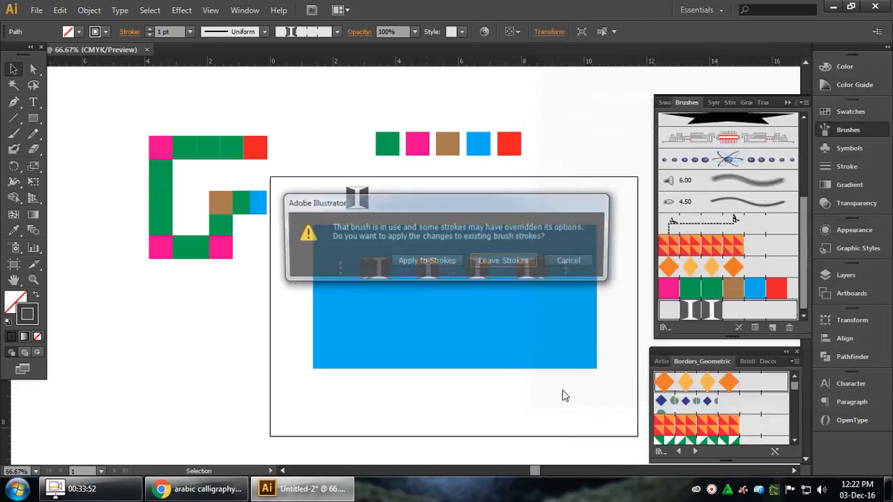
left_click(433, 262)
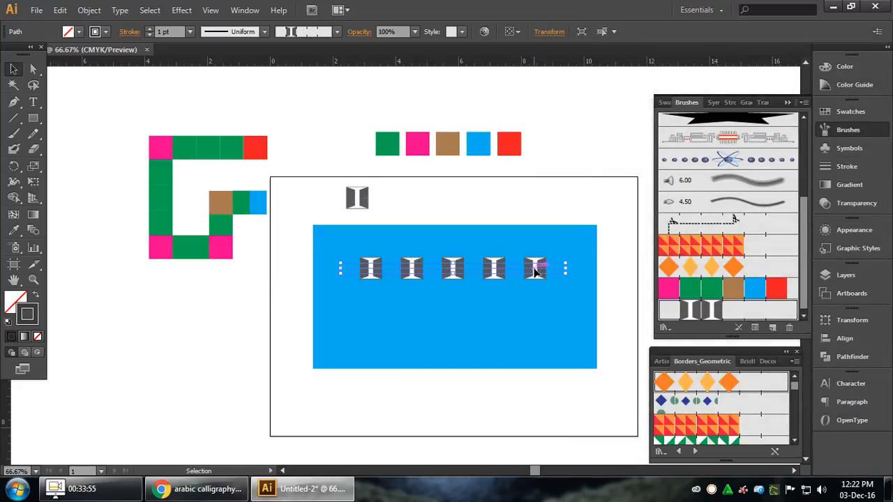
Step: Move the patterned row slightly up in the blue rectangle and make two evenly spaced copies below it
left_click_drag(534, 273, 528, 291)
left_click(611, 308)
key("ctrl+d")
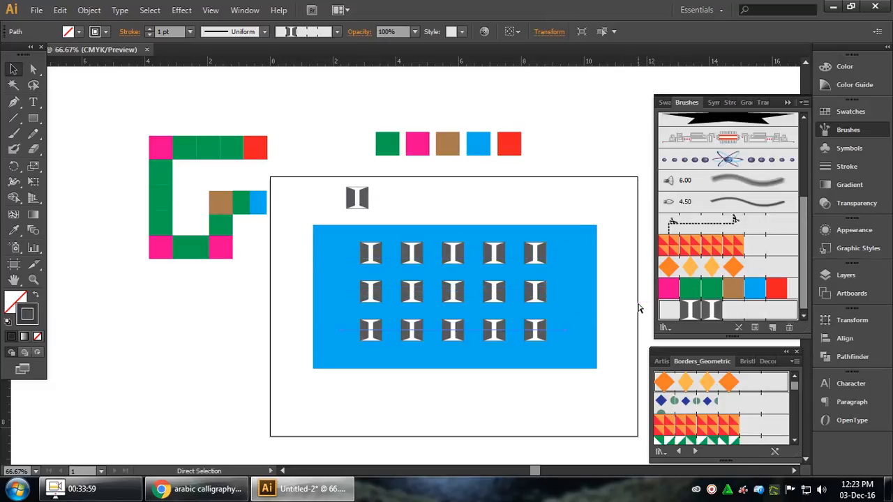
left_click(584, 146)
Step: Delete the original grouped trapezoid tile above the blue rectangle
scroll(632, 282, "down", 2)
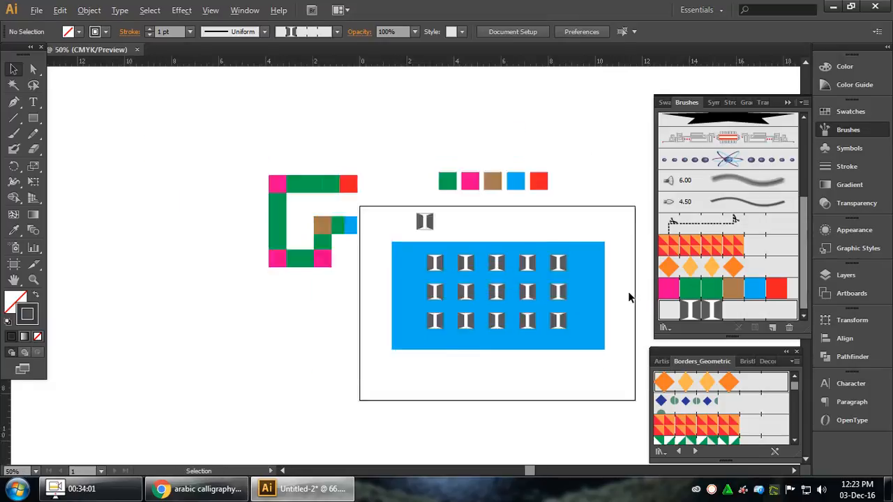
scroll(558, 310, "up", 2)
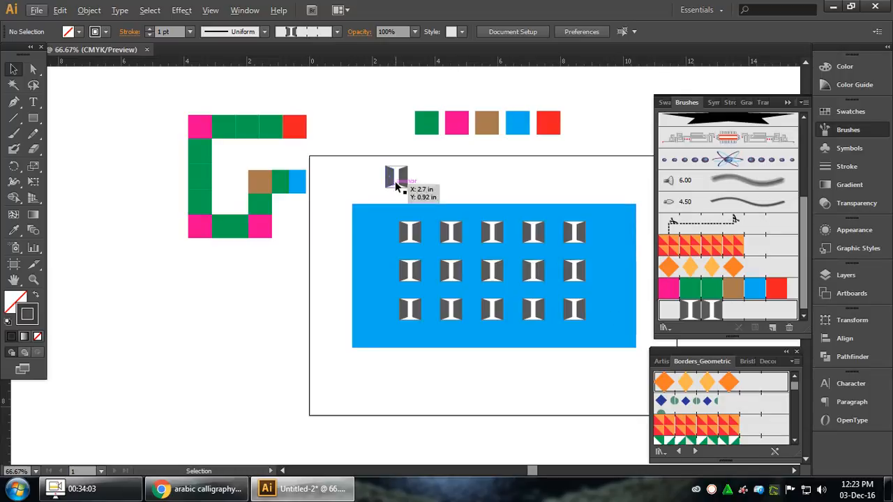
left_click_drag(368, 129, 411, 189)
key("Delete")
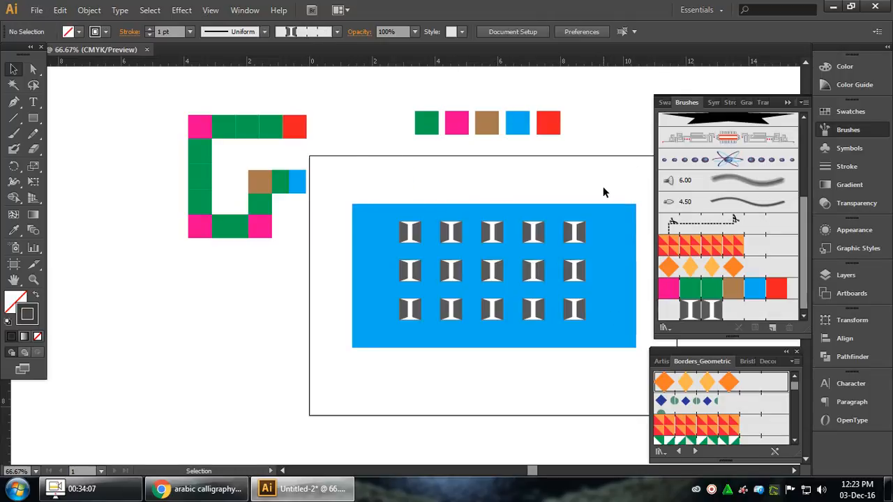
Step: Delete the middle and lower patterned rows, keeping only the top row in the blue rectangle
left_click(575, 237)
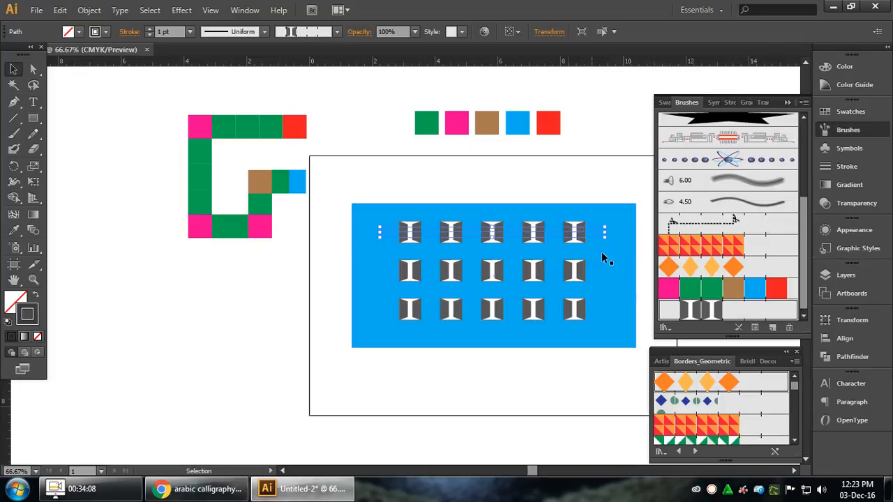
left_click(573, 272)
left_click(578, 311, "shift")
key("Delete")
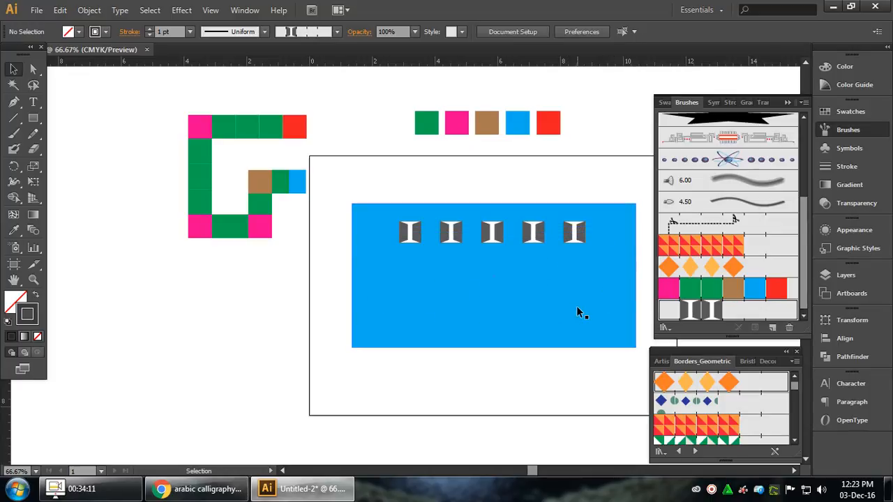
Step: Try a 0.25 pt stroke weight on the remaining patterned row, set it to 0.5 pt instead, and deselect it
left_click(423, 232)
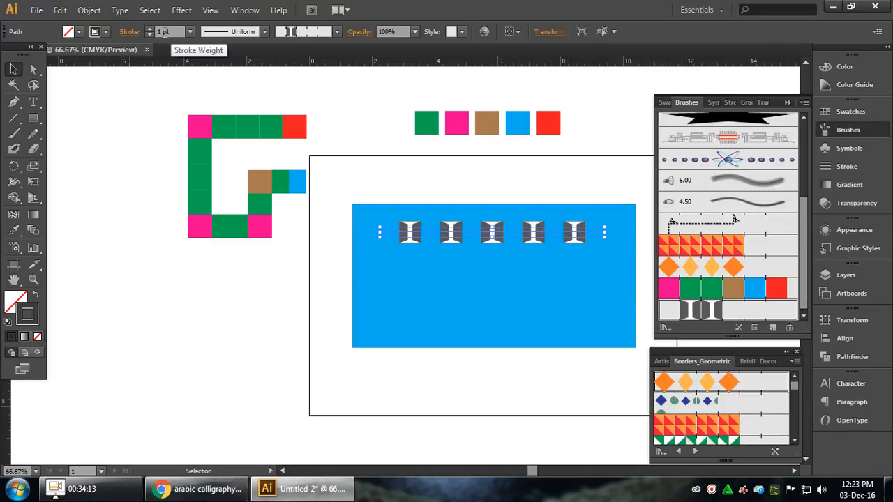
left_click(189, 32)
left_click(202, 46)
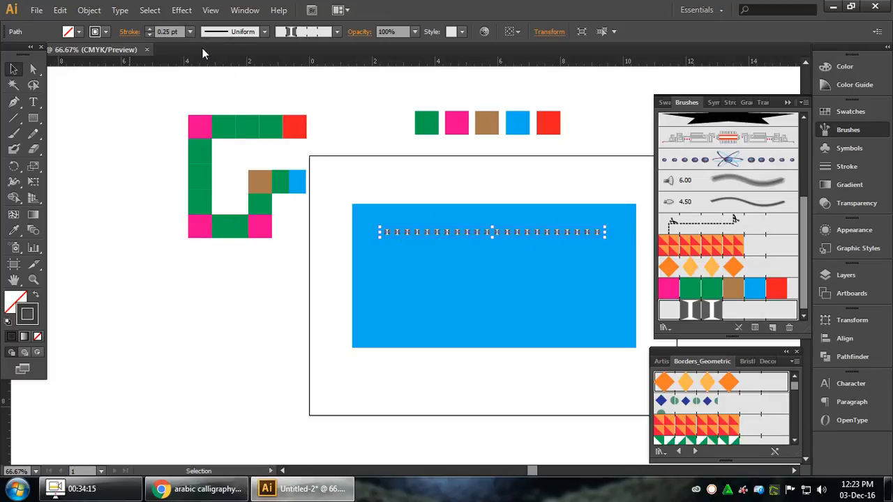
left_click(190, 32)
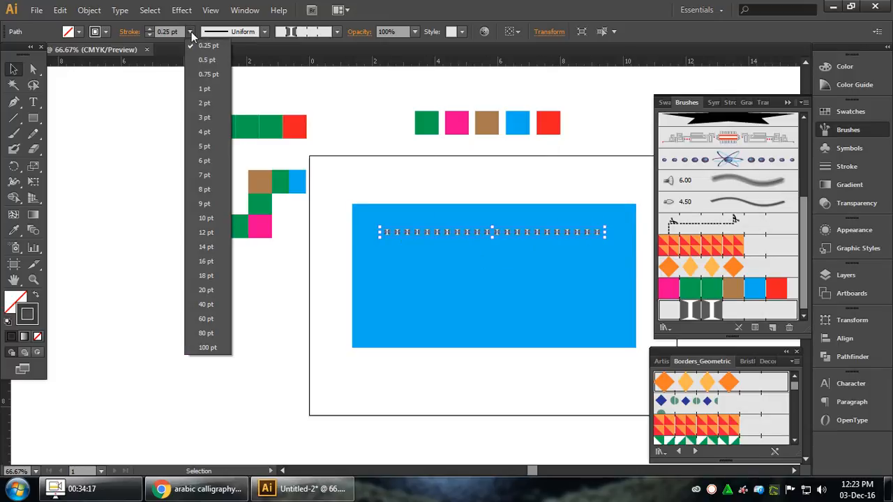
left_click(201, 63)
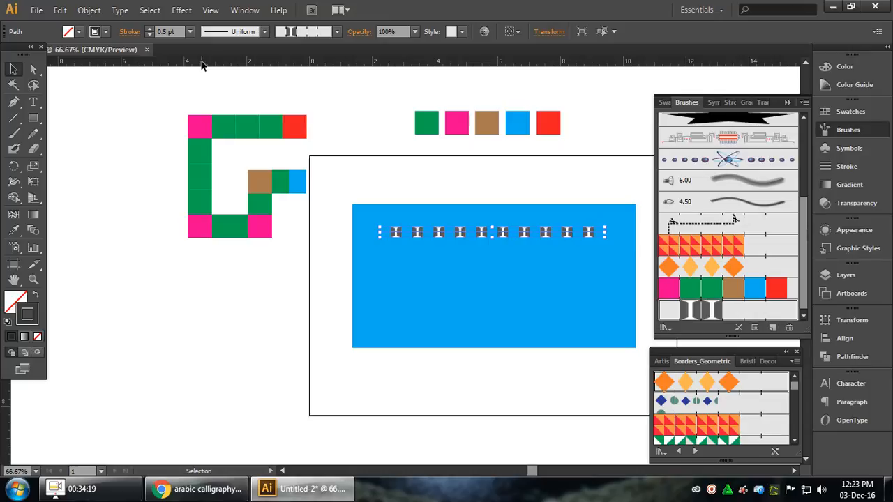
left_click(597, 121)
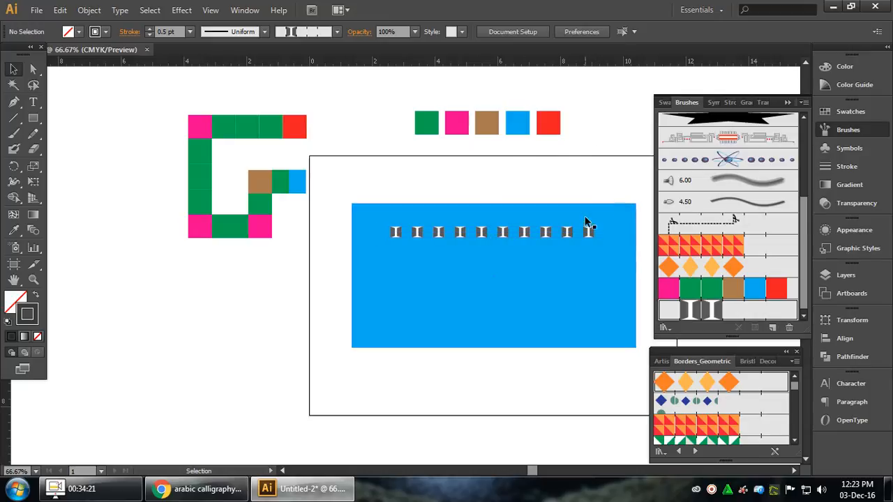
Step: Copy the small patterned row five times downward at equal spacing inside the blue rectangle, and deselect
left_click_drag(593, 233, 596, 255)
key("ctrl+d")
key("ctrl+d")
key("ctrl+d")
key("ctrl+d")
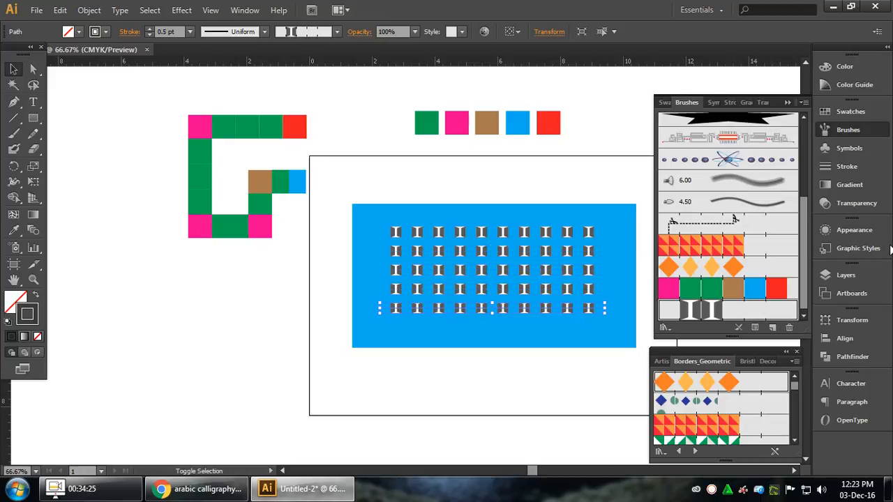
left_click(622, 117)
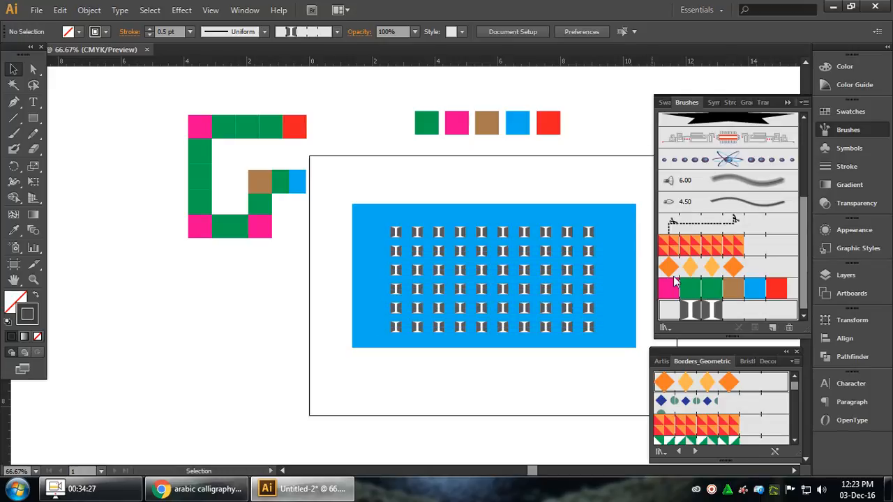
Step: Narrow the blue rectangle evenly on both sides to fit closely around the patterned rows, and deselect it
left_click(634, 287)
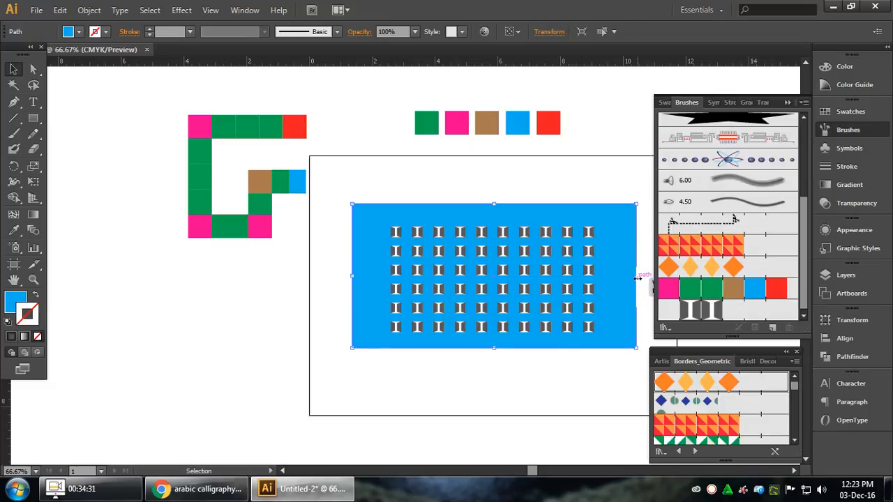
left_click_drag(636, 276, 606, 283)
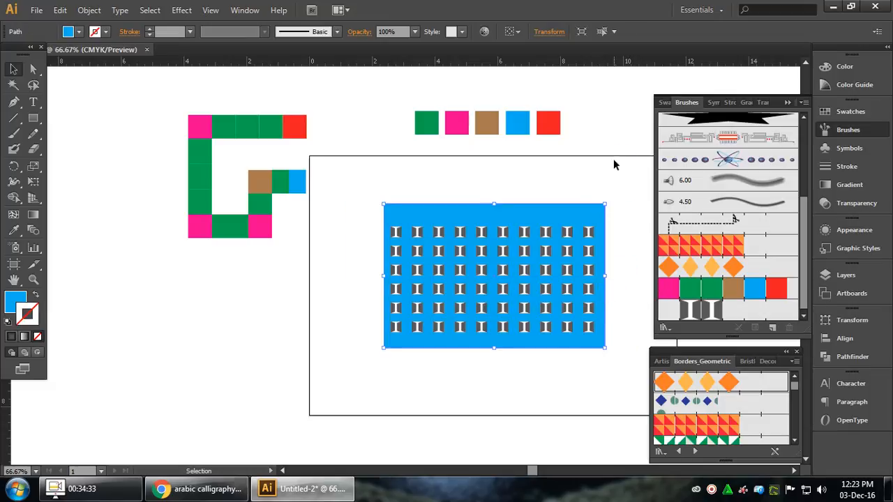
left_click(613, 146)
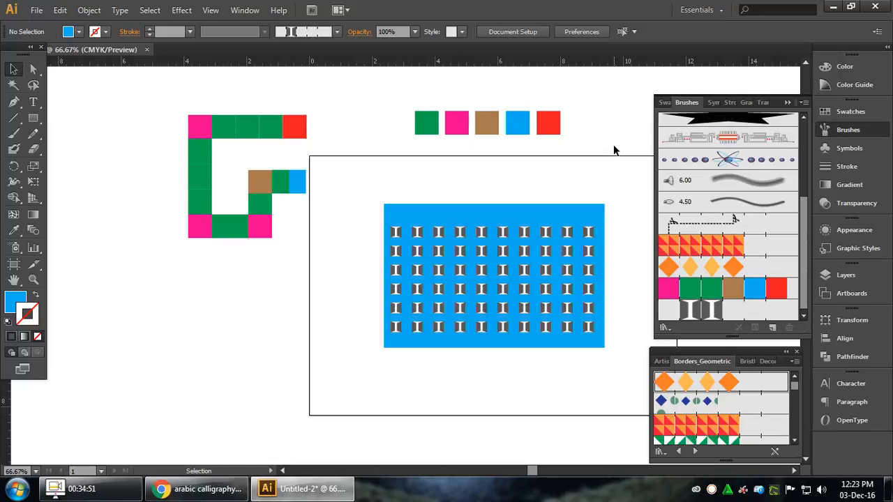
Step: Try to create a fixed-scale pattern brush with Foliage as the side tile and Pompadour as the outer corner tile
left_click(851, 111)
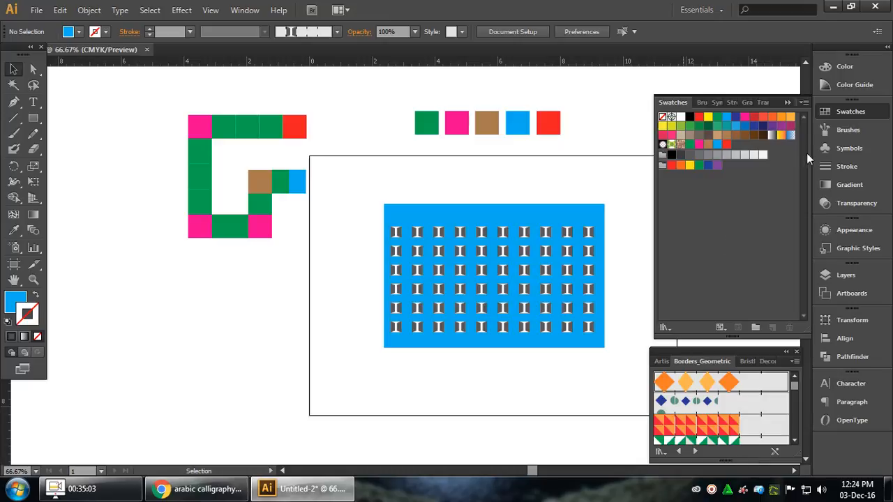
left_click(836, 145)
left_click(837, 135)
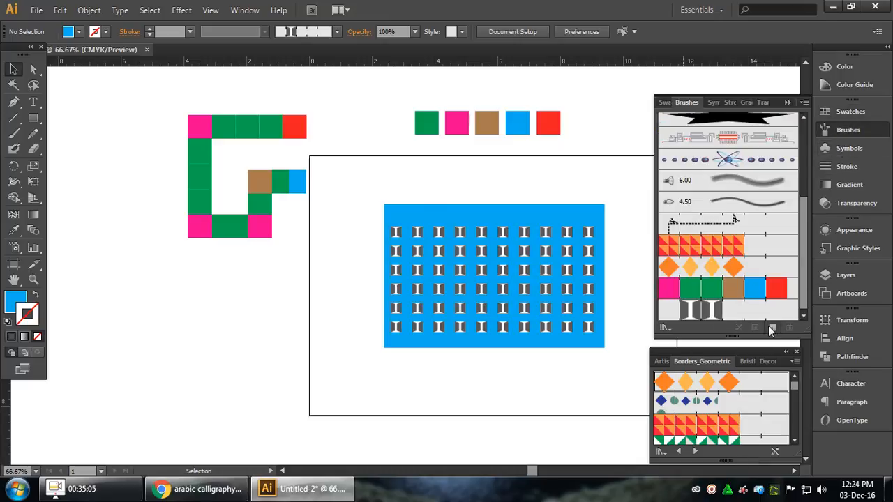
left_click(771, 329)
left_click(479, 305)
left_click(501, 331)
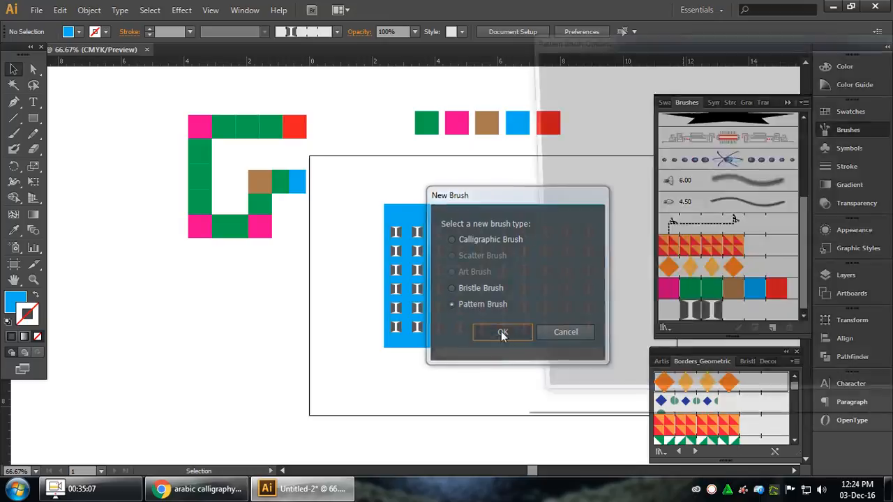
left_click(612, 105)
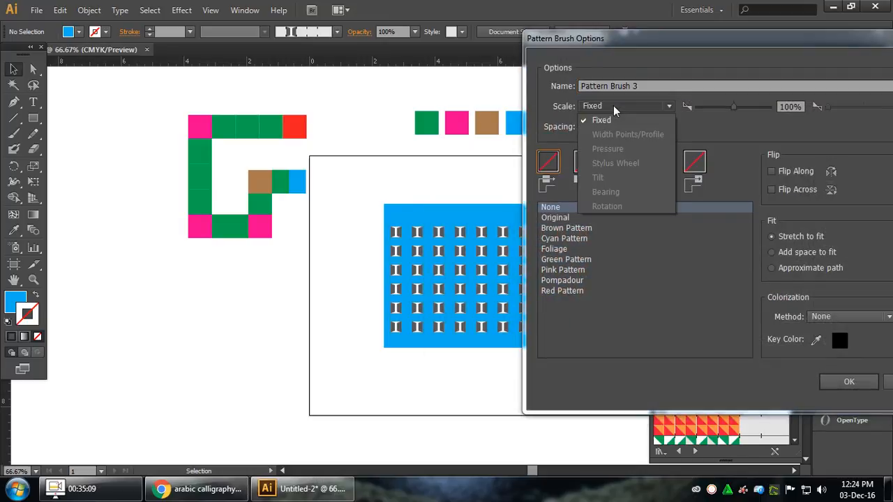
left_click(613, 120)
left_click(556, 251)
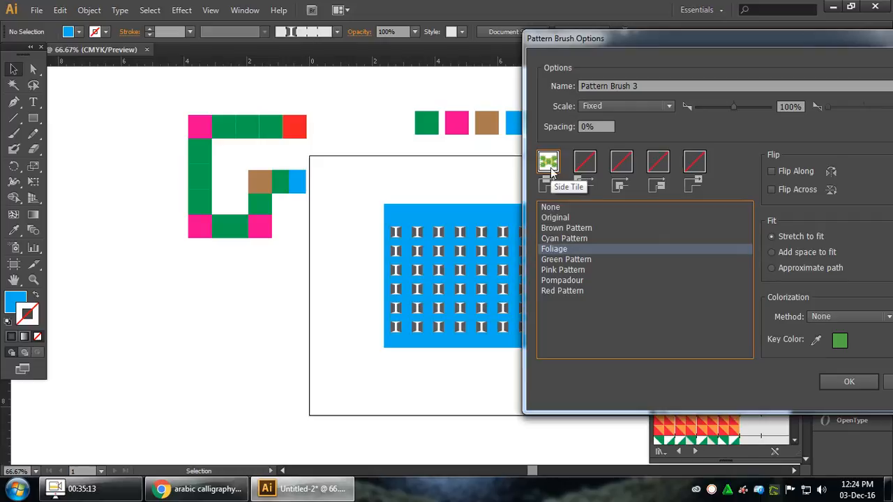
left_click(585, 166)
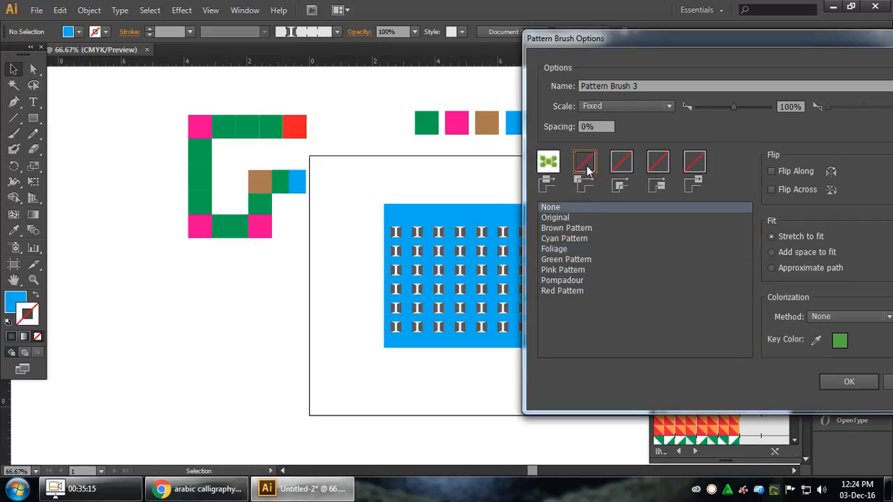
left_click(562, 282)
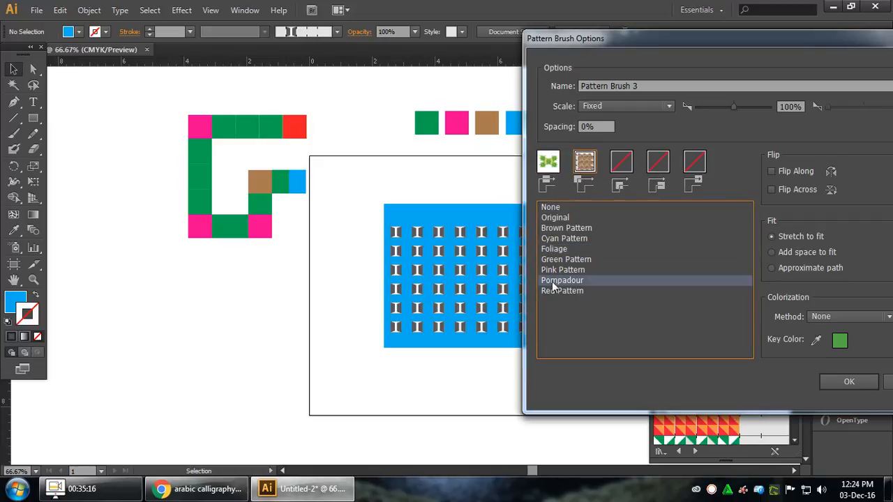
left_click(842, 385)
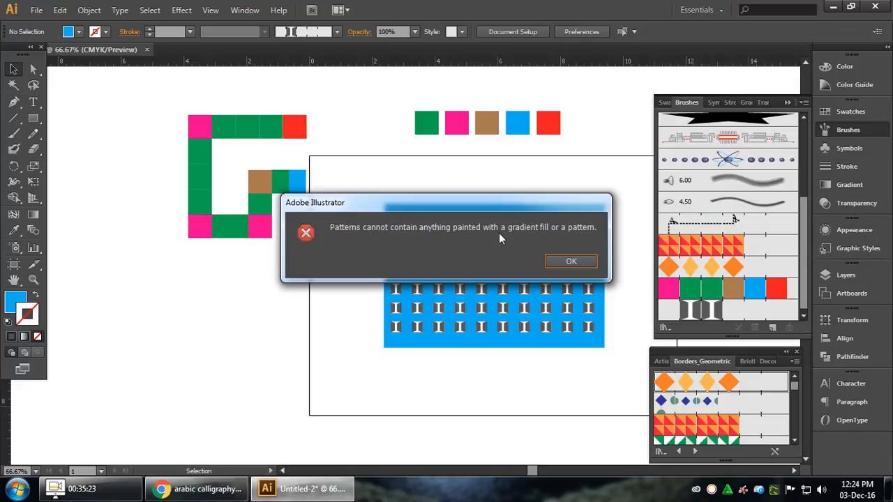
left_click(572, 261)
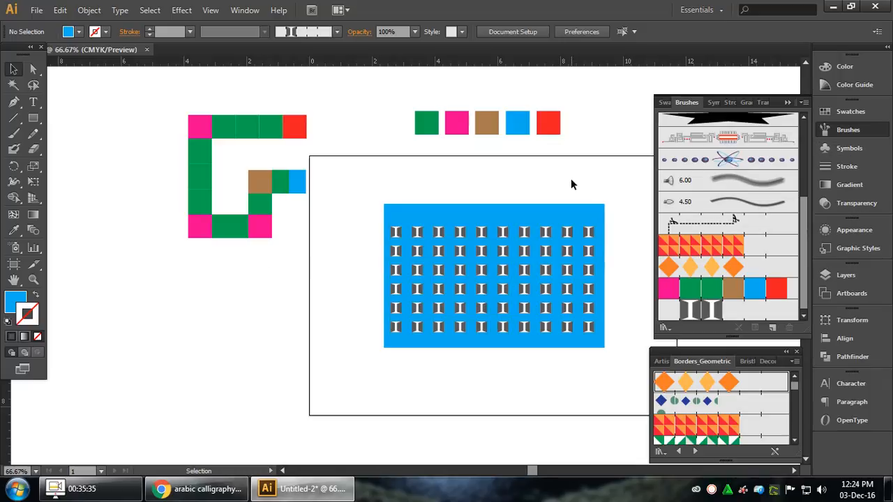
Step: Try to create a pattern brush using only Foliage as the side tile
left_click(772, 327)
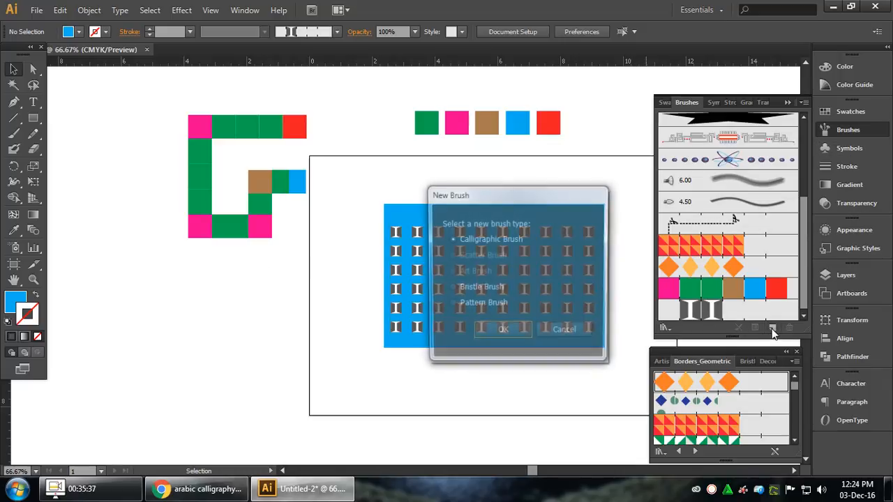
left_click(512, 332)
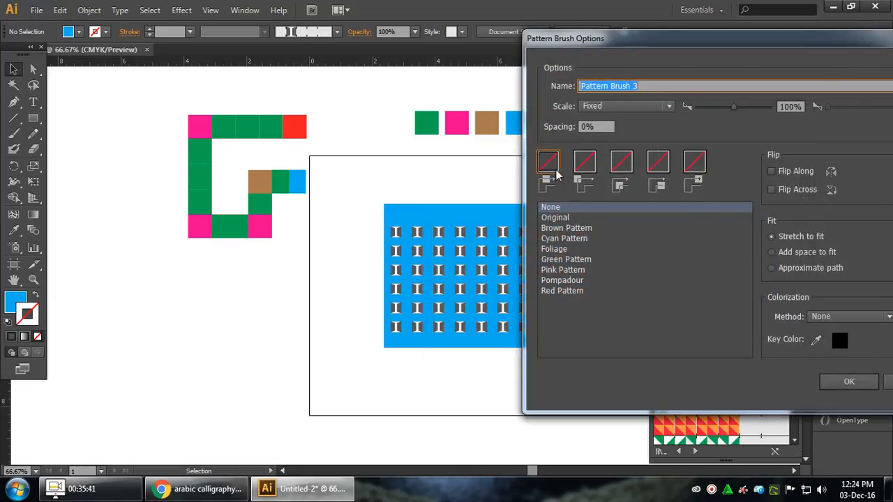
left_click(562, 249)
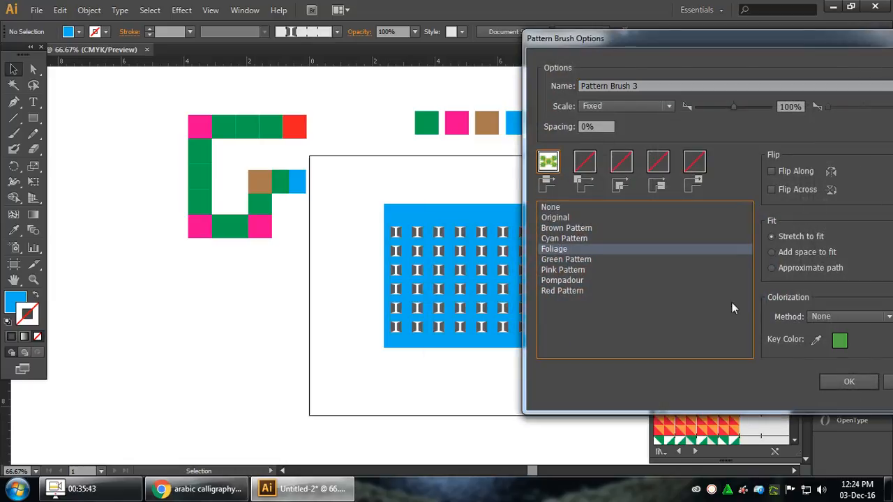
left_click(847, 380)
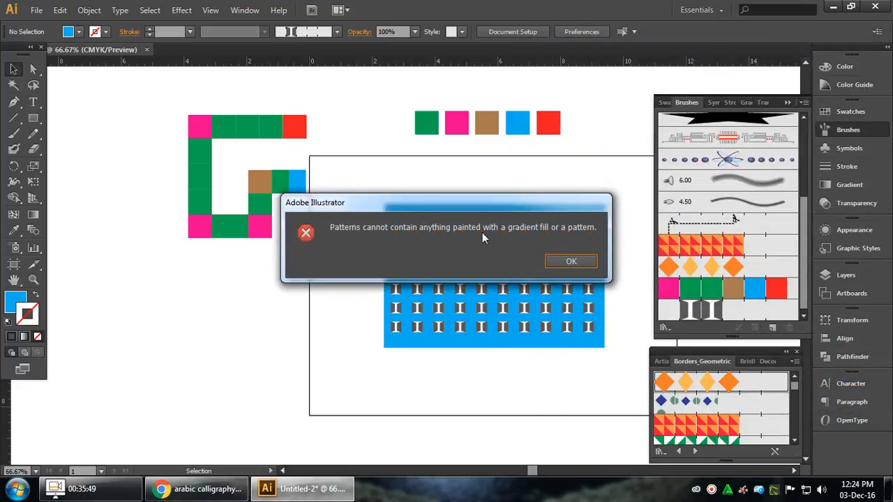
left_click(569, 262)
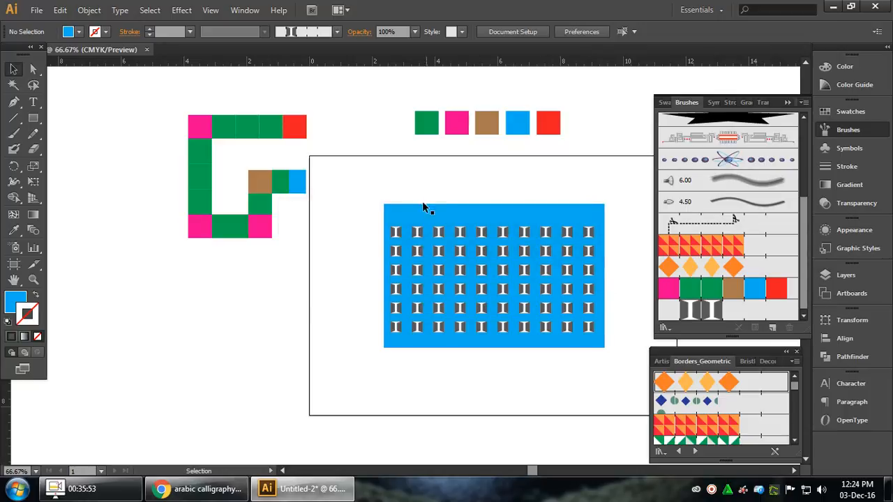
scroll(361, 262, "down", 2)
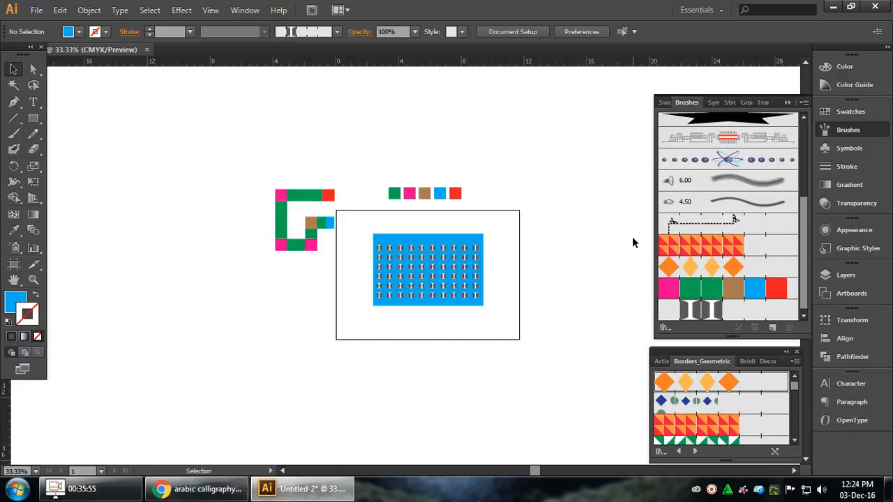
scroll(548, 244, "down", 4)
left_click(771, 328)
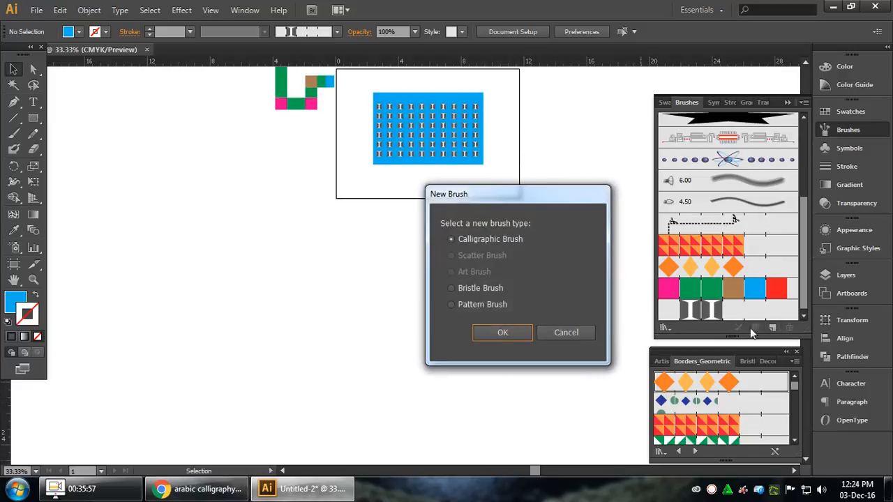
left_click(574, 333)
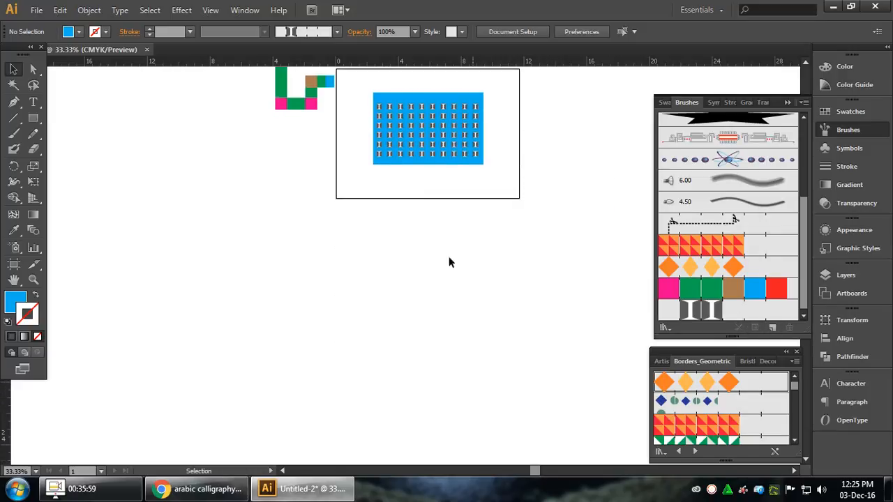
scroll(439, 254, "up", 3)
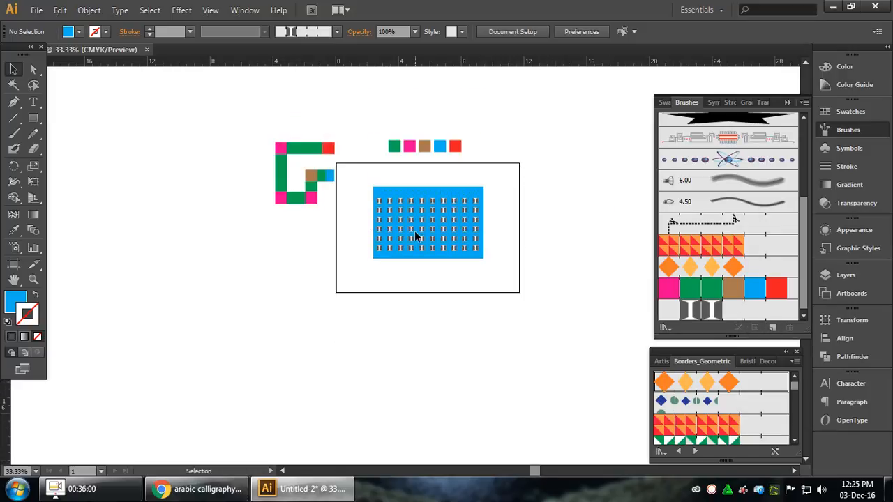
Step: Create a pattern brush with Pompadour as its side tile, keeping 0% spacing and Stretch to fit
left_click(771, 327)
left_click(478, 304)
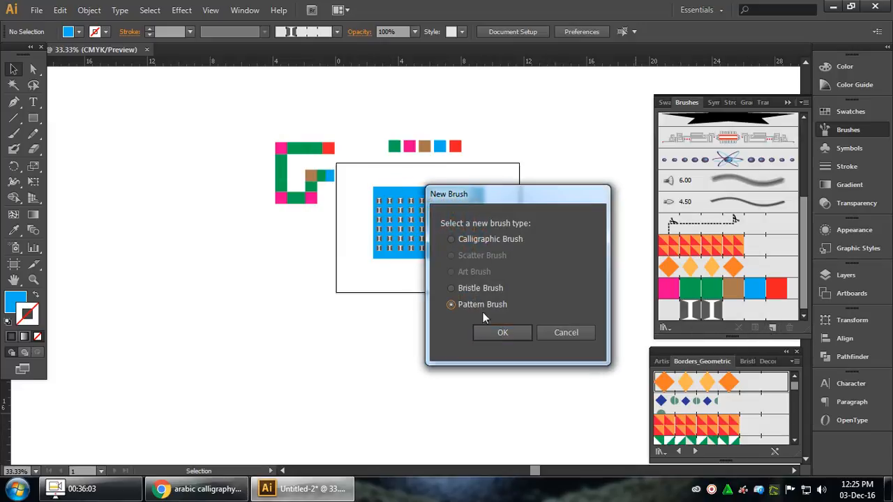
left_click(491, 330)
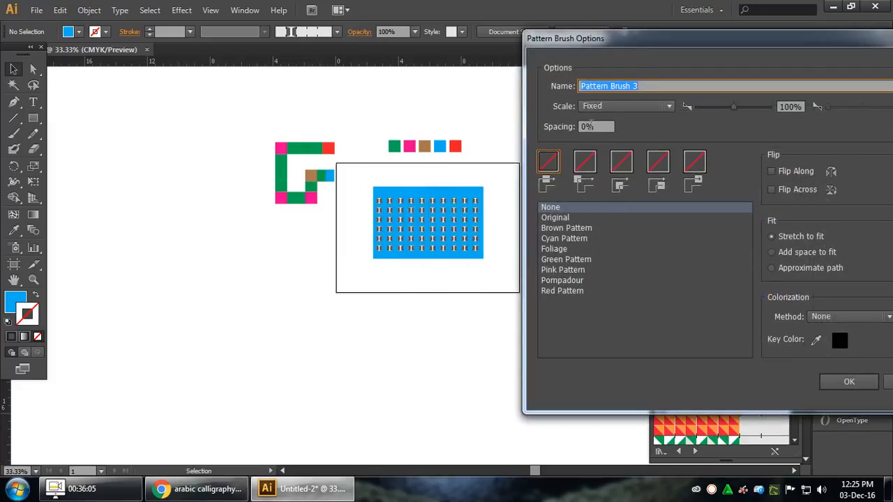
left_click(565, 279)
left_click(845, 382)
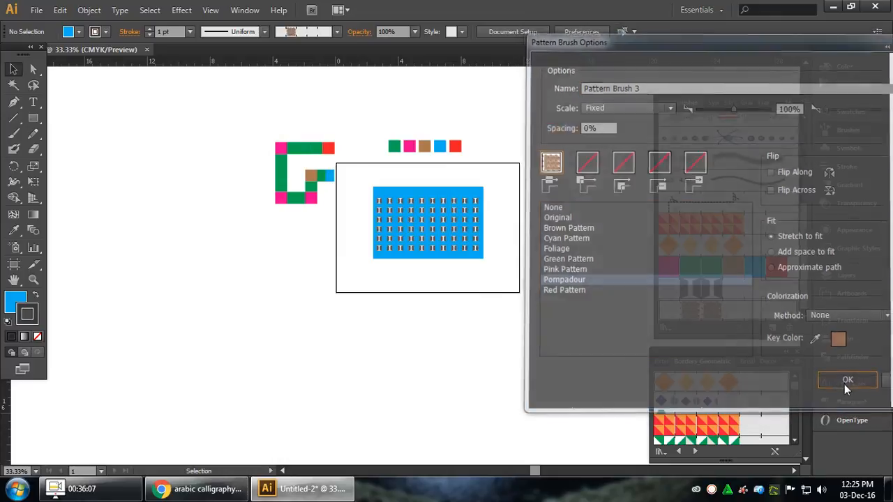
Step: Draw a horizontal line segment below the blue rectangle, across the lower artboard, and apply the Pompadour pattern brush to it
left_click(13, 117)
left_click_drag(362, 283, 515, 283)
left_click(712, 311)
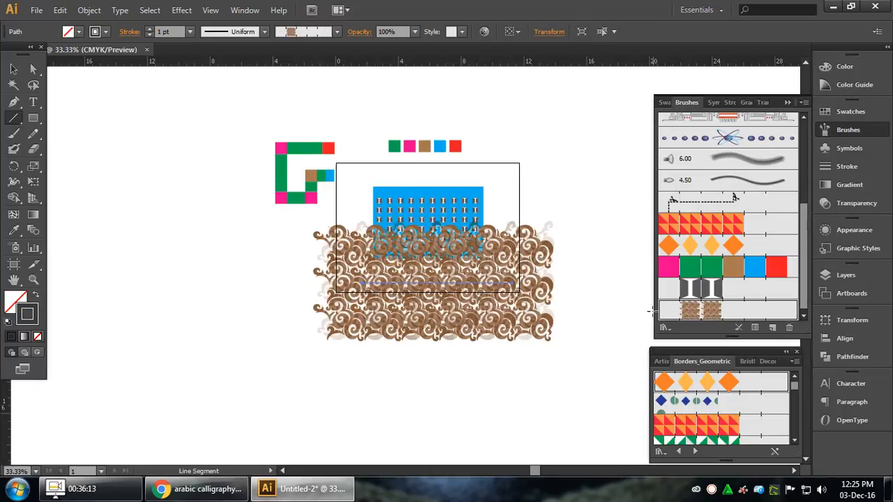
Step: Move the Pompadour-patterned line off the artboard into the empty area beyond the G-shaped brush path
left_click(14, 68)
left_click(440, 357)
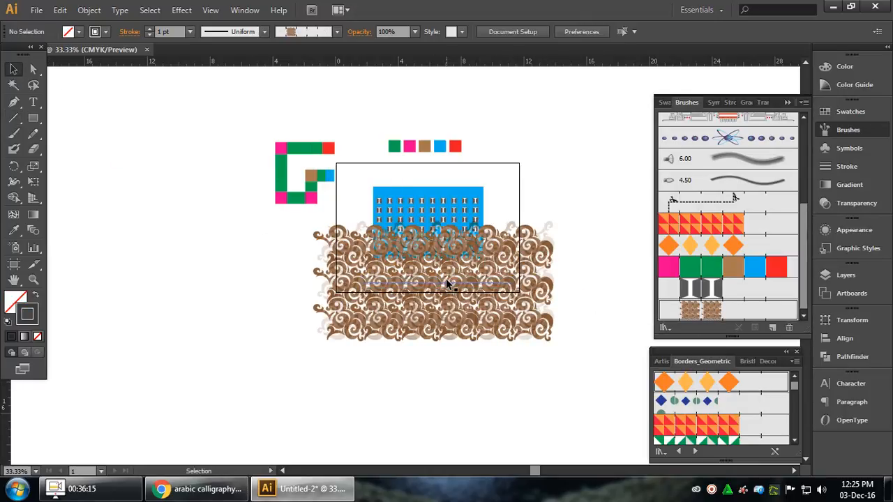
left_click_drag(446, 283, 180, 238)
scroll(152, 245, "up", 1)
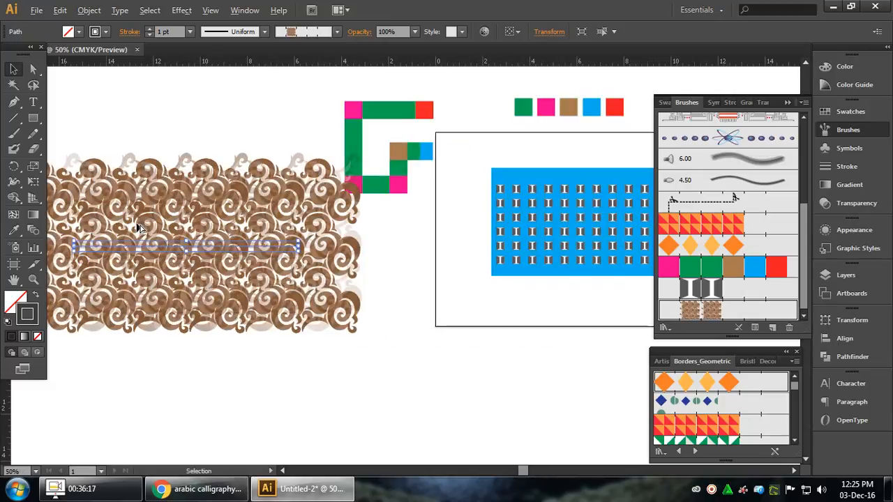
scroll(260, 267, "left", 2)
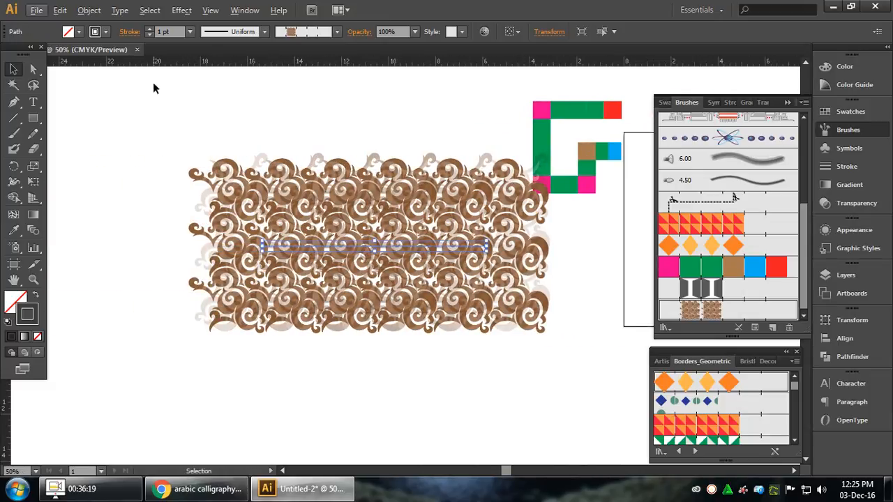
Step: Set the Pompadour-patterned line's stroke weight to 0.25 pt and keep the line selected
left_click(190, 31)
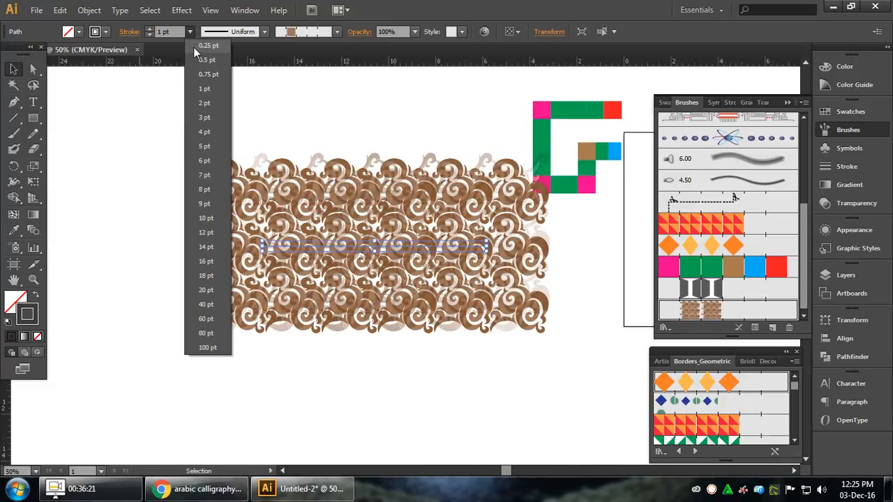
left_click(193, 46)
left_click(418, 164)
left_click_drag(359, 165, 434, 342)
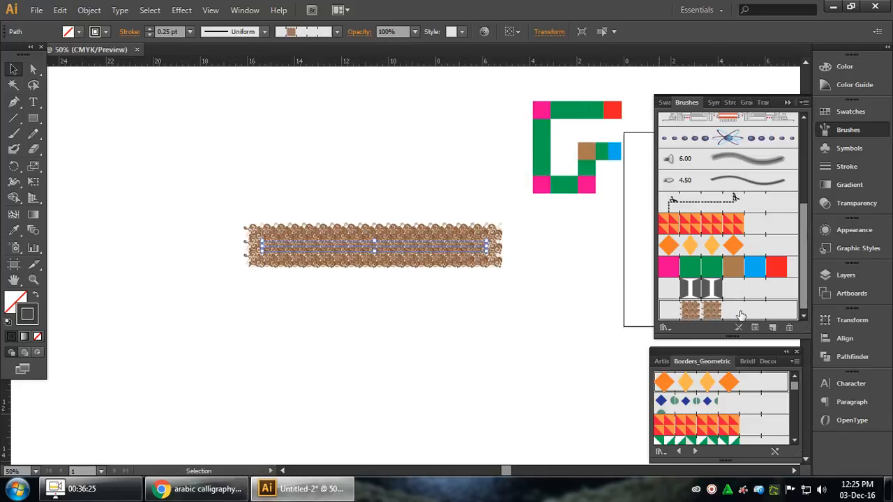
Step: Try spacings of 10%, 100% and 150% for the Pompadour pattern brush, settling on 200%
double_click(718, 314)
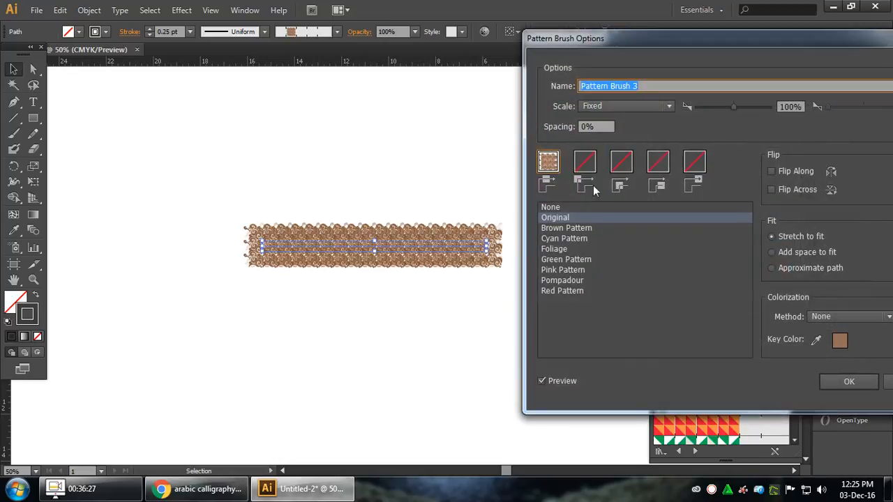
left_click(597, 127)
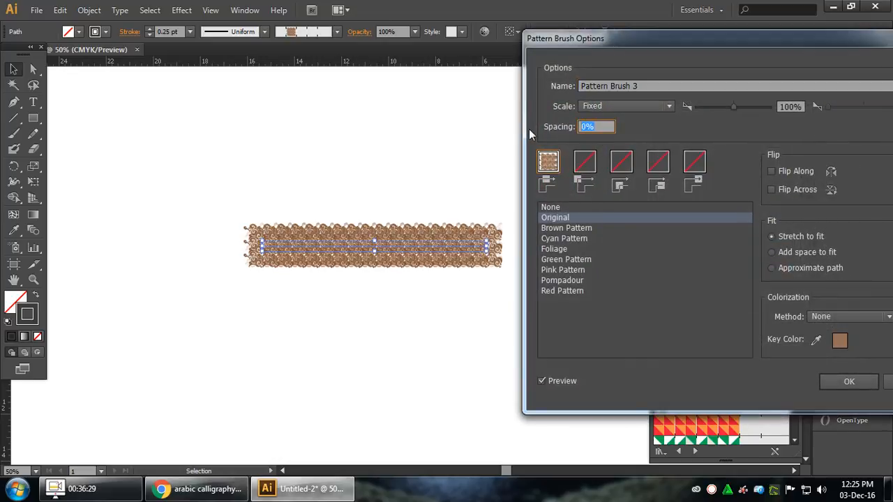
type("10")
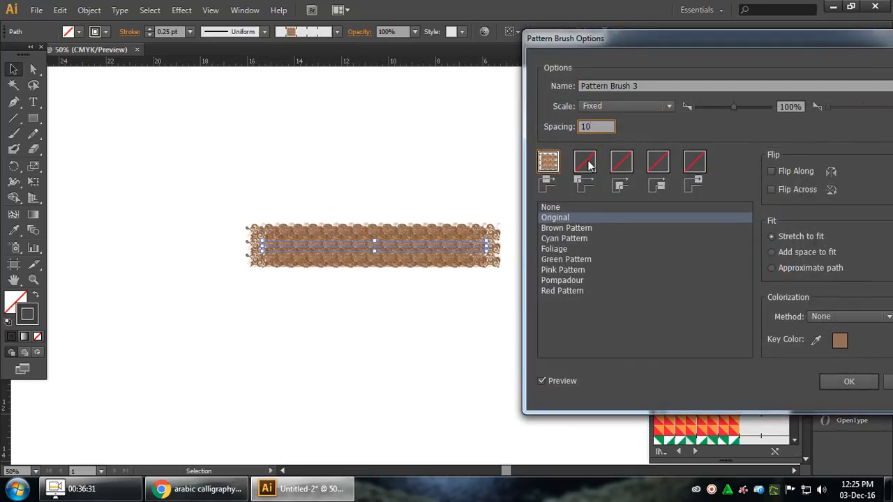
left_click(599, 127)
type("100")
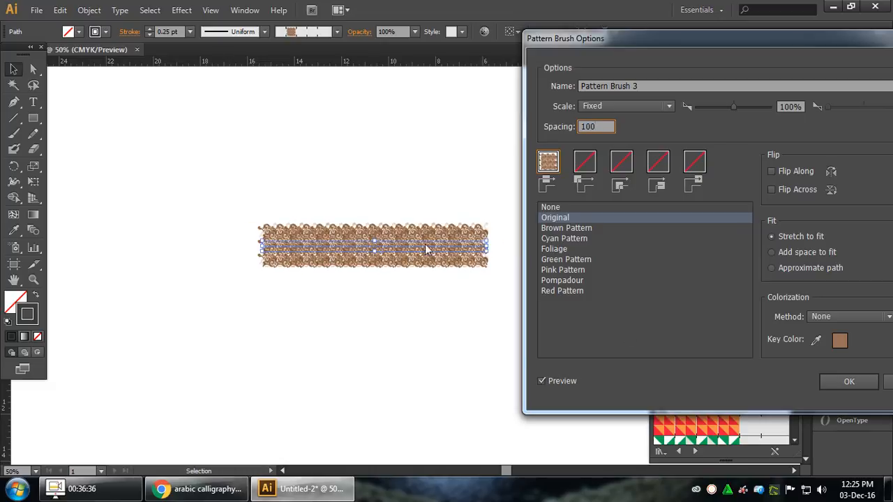
double_click(600, 127)
type("150")
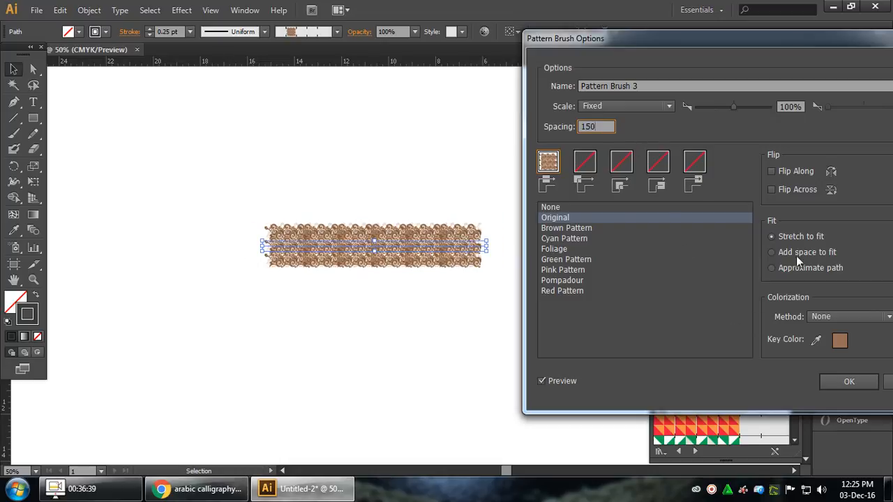
double_click(600, 127)
type("200")
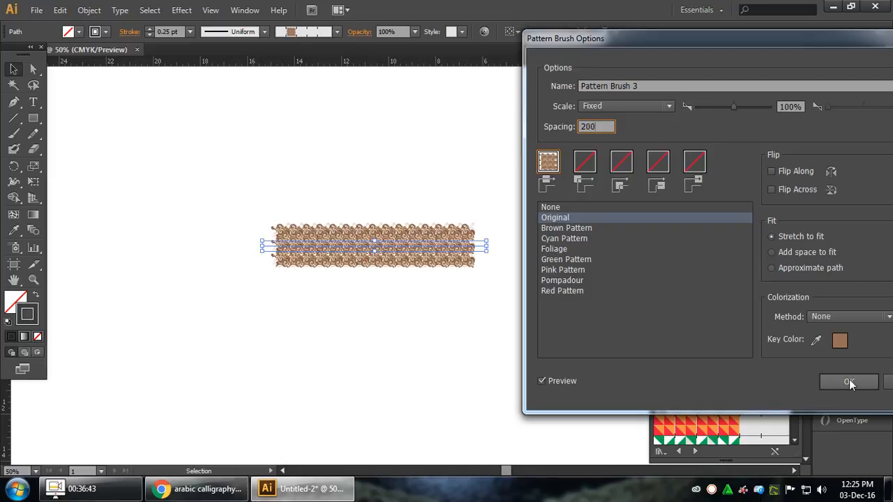
Step: Compare the brush's fit options, choose Approximate path, apply the changes to the existing strokes and deselect the line
left_click(797, 254)
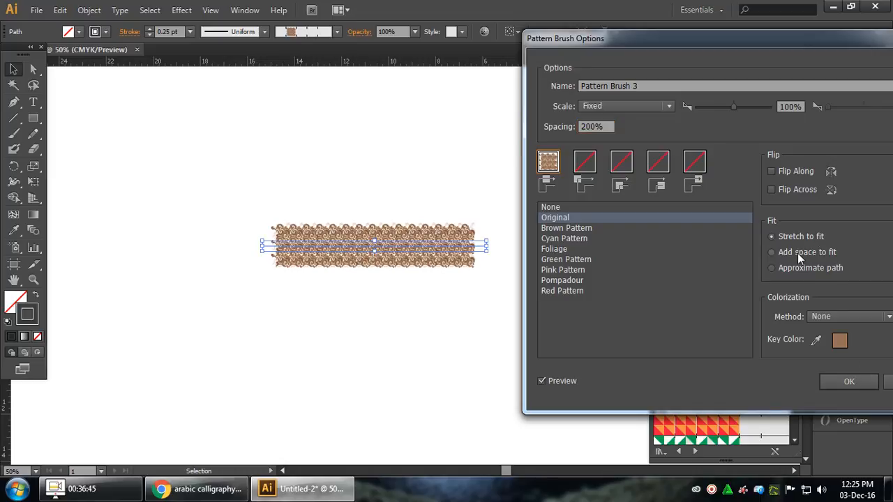
left_click(789, 268)
left_click(789, 253)
left_click(794, 239)
left_click(794, 253)
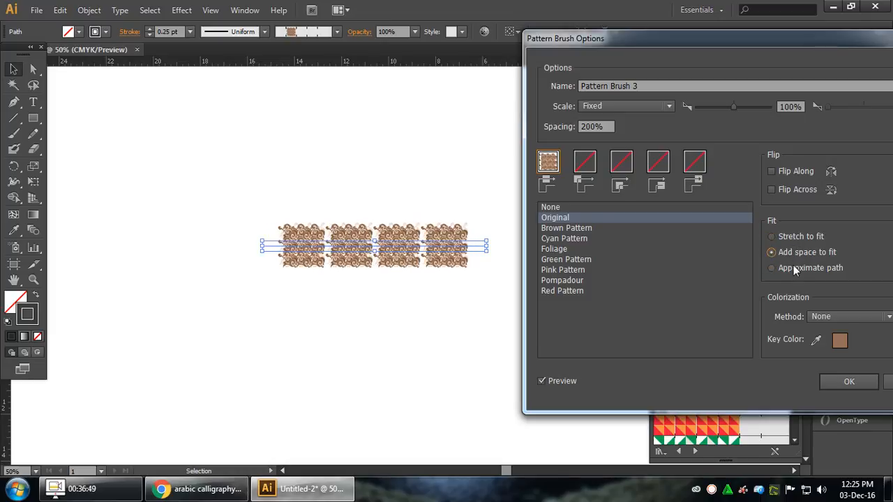
left_click(793, 267)
left_click(849, 384)
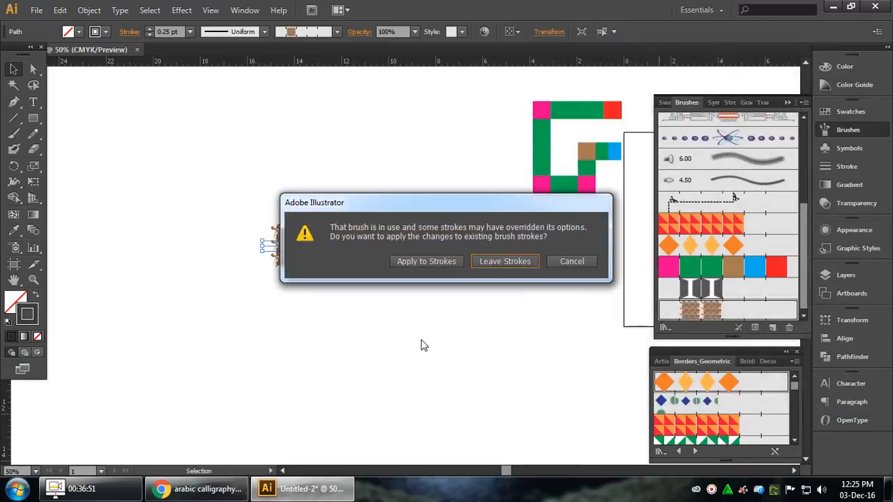
left_click(456, 265)
left_click(446, 348)
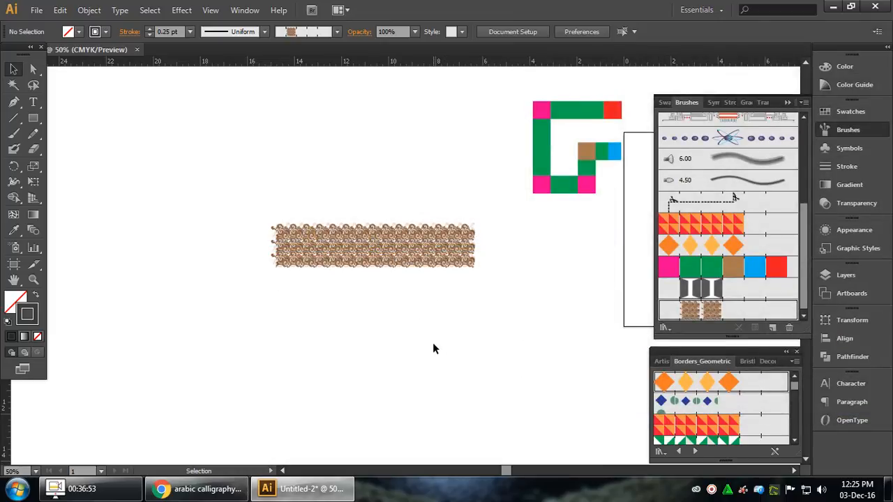
Step: Draw a rectangle just inside the artboard edges, surrounding the blue patterned rectangle
scroll(403, 297, "up", 1)
scroll(403, 297, "down", 2)
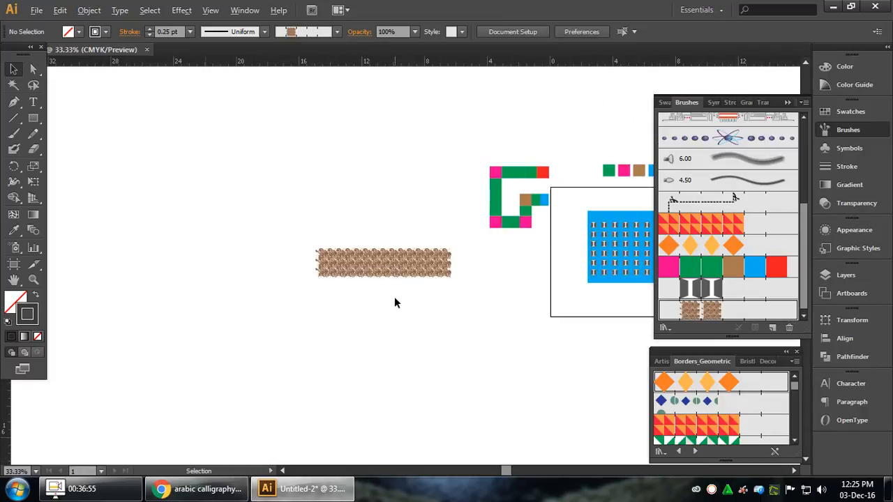
left_click(33, 120)
scroll(378, 313, "down", 1)
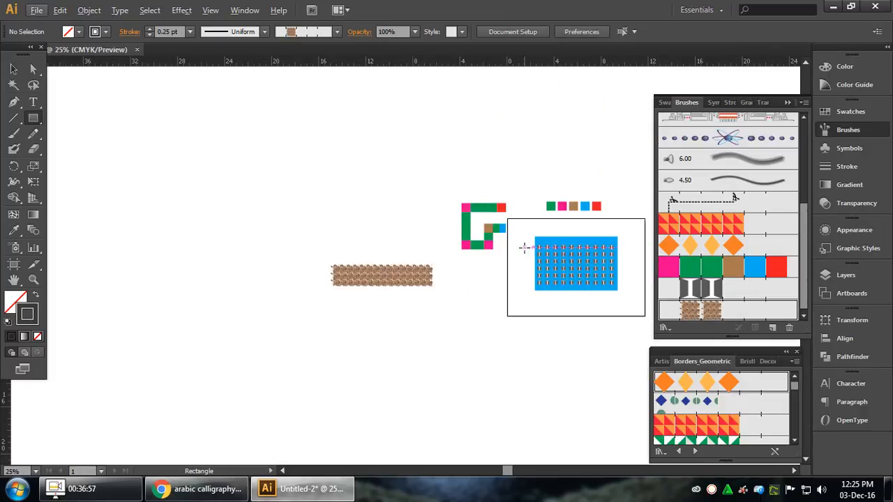
mouse_move(521, 226)
left_mouse_down()
mouse_move(601, 279)
mouse_move(630, 320)
mouse_move(616, 289)
mouse_move(636, 307)
left_mouse_up()
left_click(14, 69)
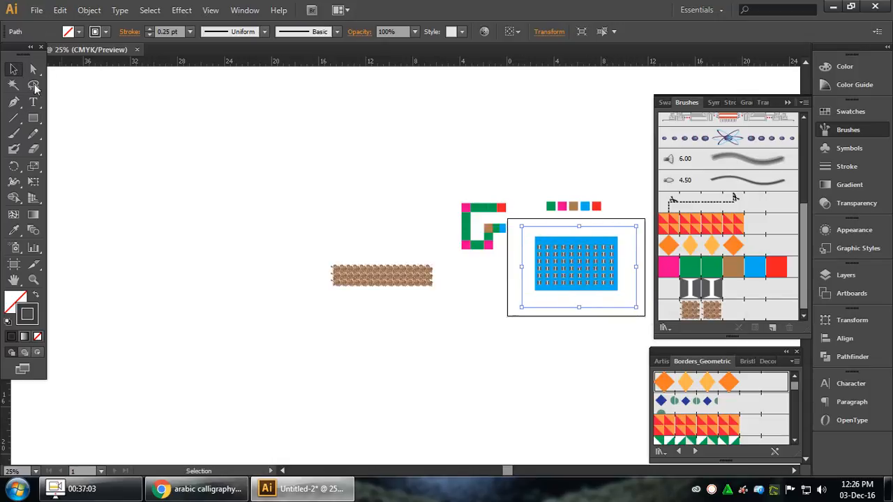
left_click(737, 315)
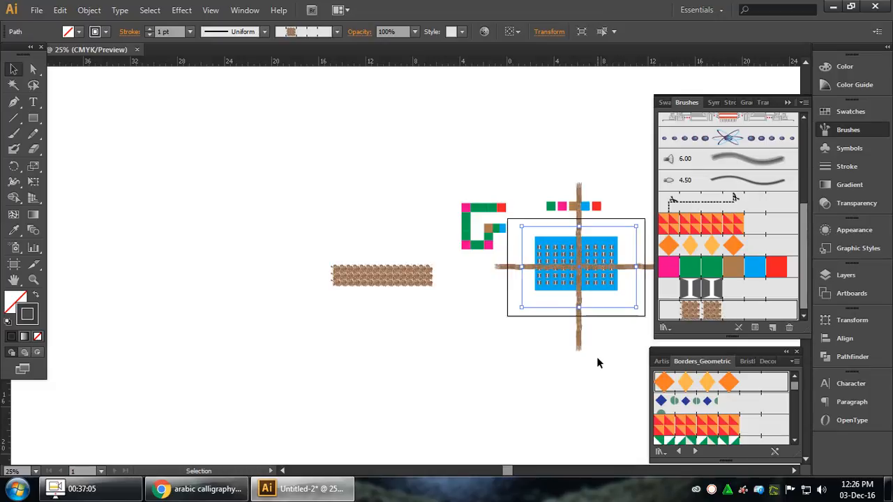
scroll(623, 229, "up", 1)
key("ctrl+z")
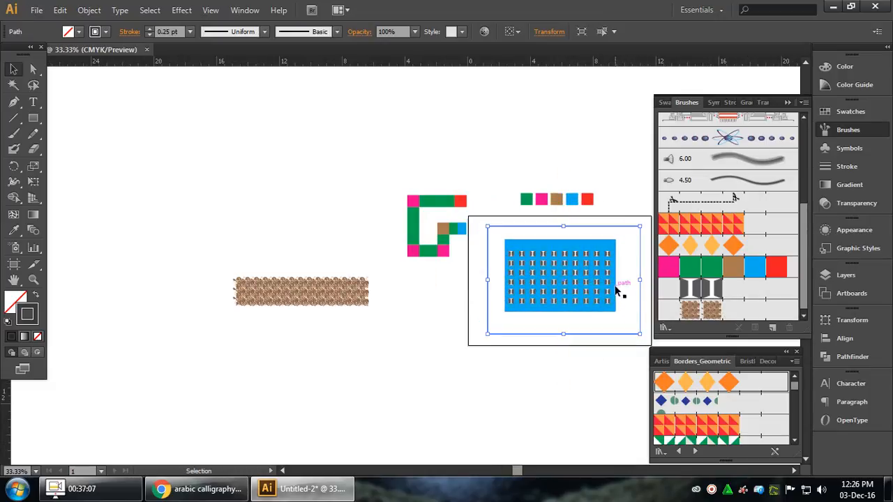
Step: Apply the Pompadour pattern brush to the new rectangle around the blue one and deselect it
left_click_drag(618, 292, 474, 245)
scroll(477, 305, "up", 1)
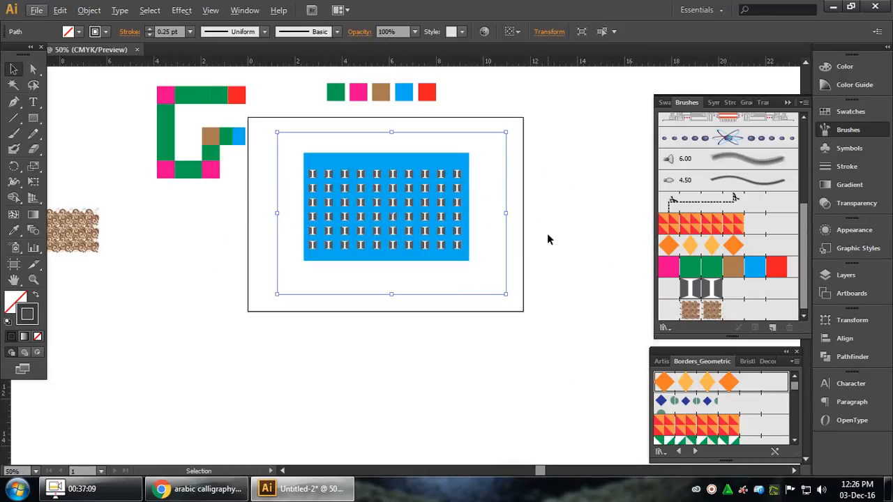
left_click(709, 311)
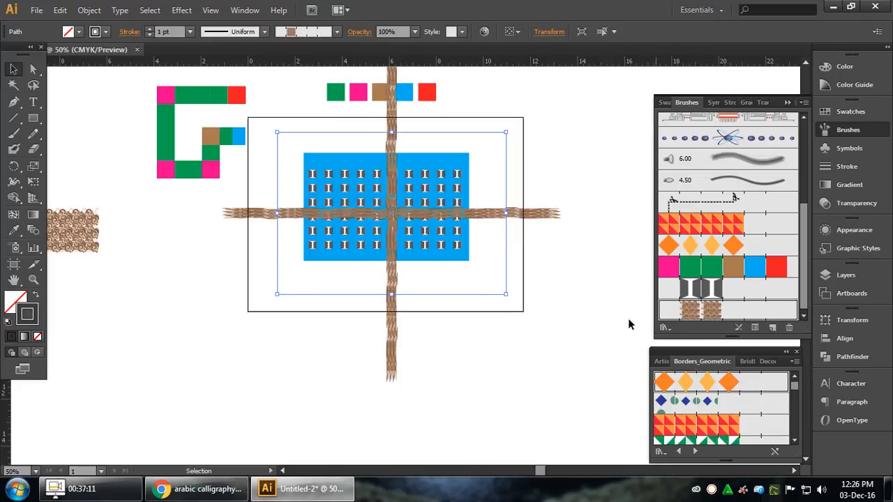
left_click_drag(459, 187, 548, 259)
left_click(595, 148)
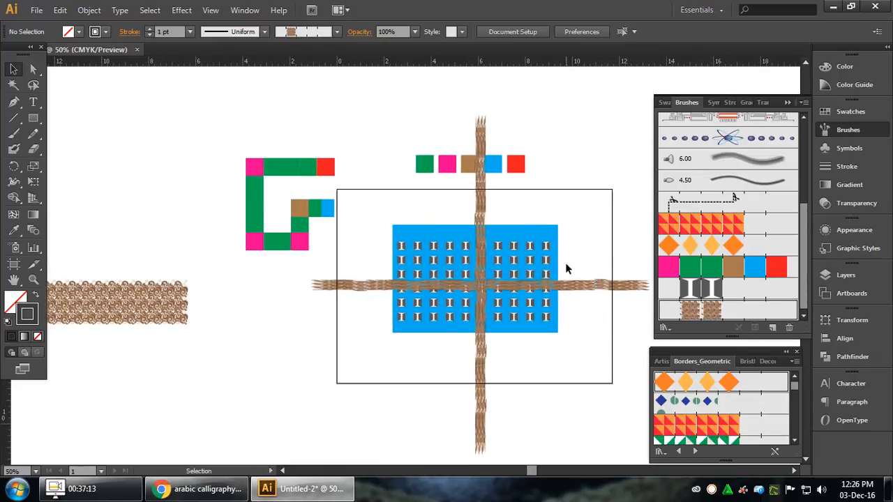
Step: With the outer rectangle selected, assign Pompadour to the brush's outer corner, inner corner, start and end tiles
left_click(562, 285)
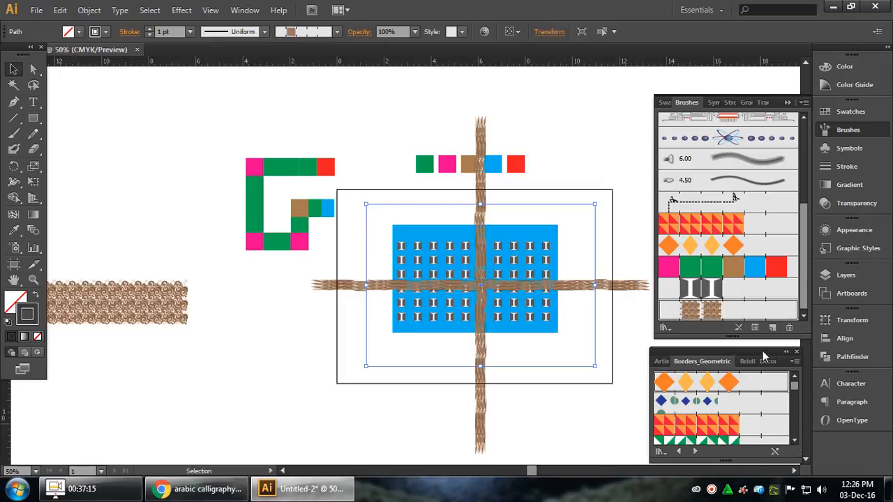
double_click(711, 310)
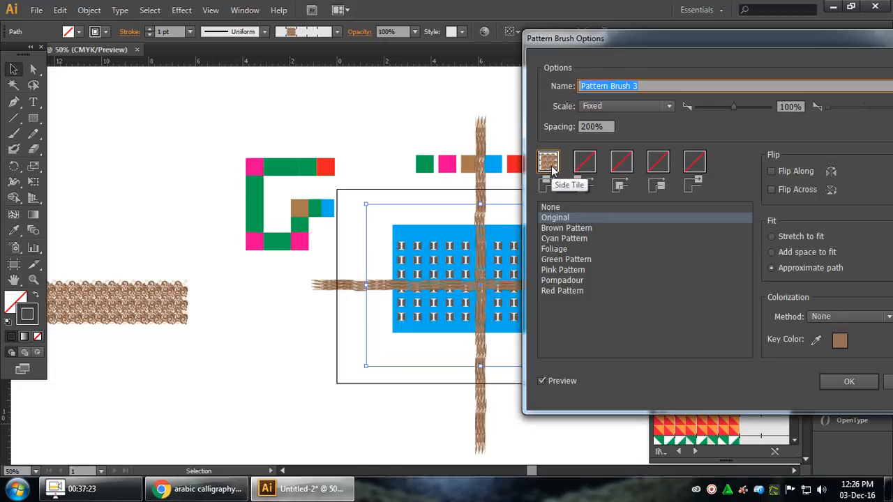
left_click(584, 163)
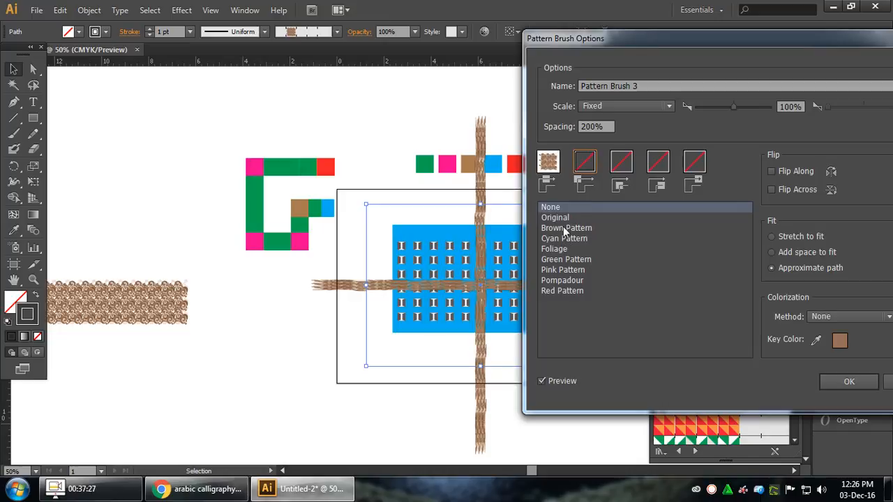
left_click(563, 280)
left_click(621, 165)
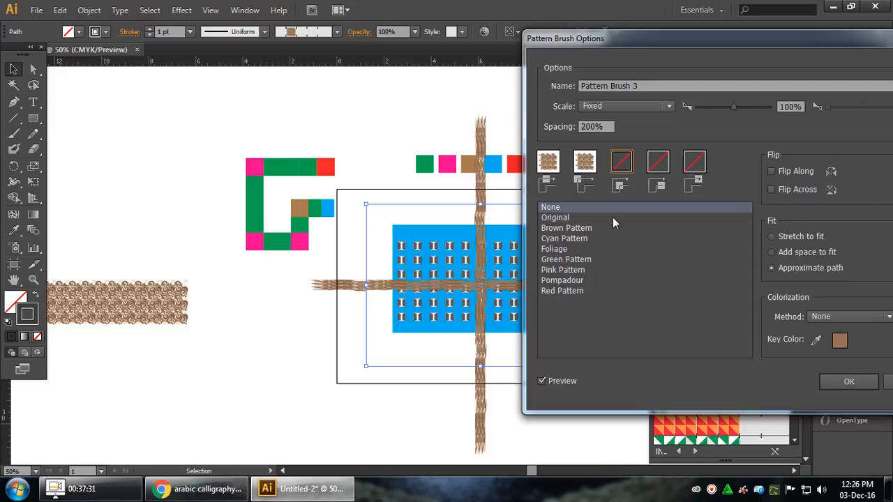
left_click(574, 280)
left_click(658, 165)
left_click(576, 280)
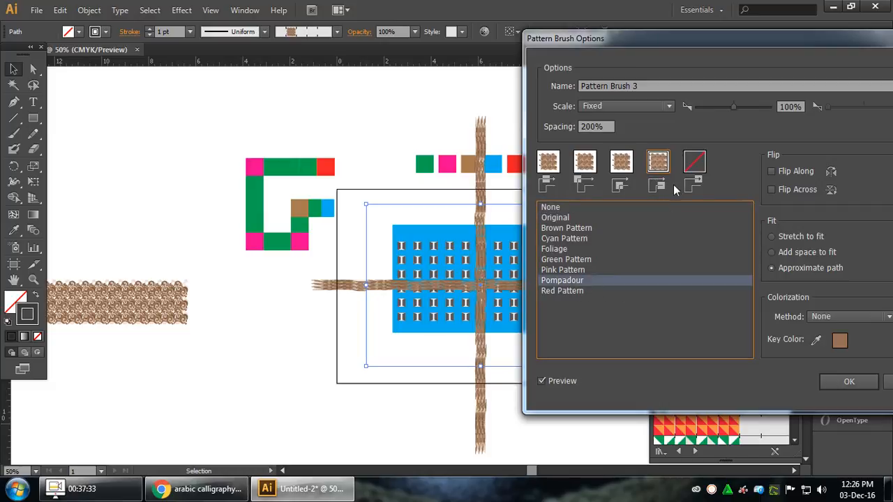
left_click(693, 164)
left_click(578, 281)
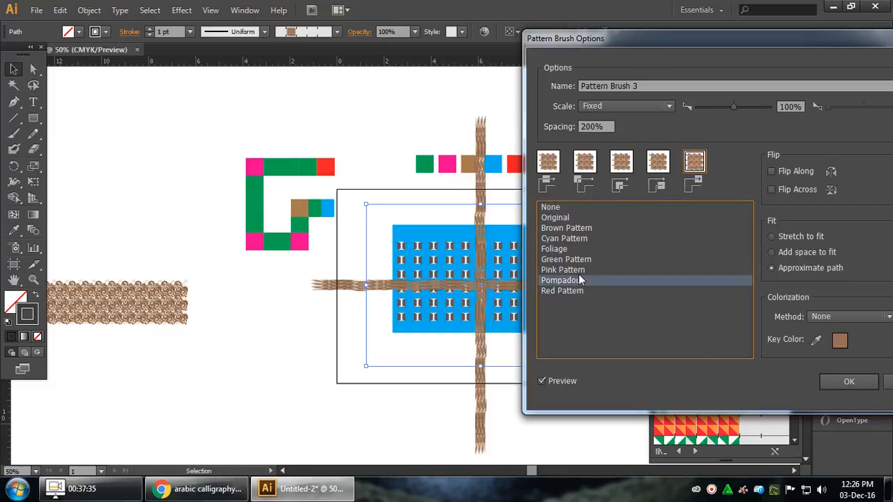
Step: Try Add space to fit, return to Approximate path, and apply the brush changes to the existing strokes
left_click(792, 253)
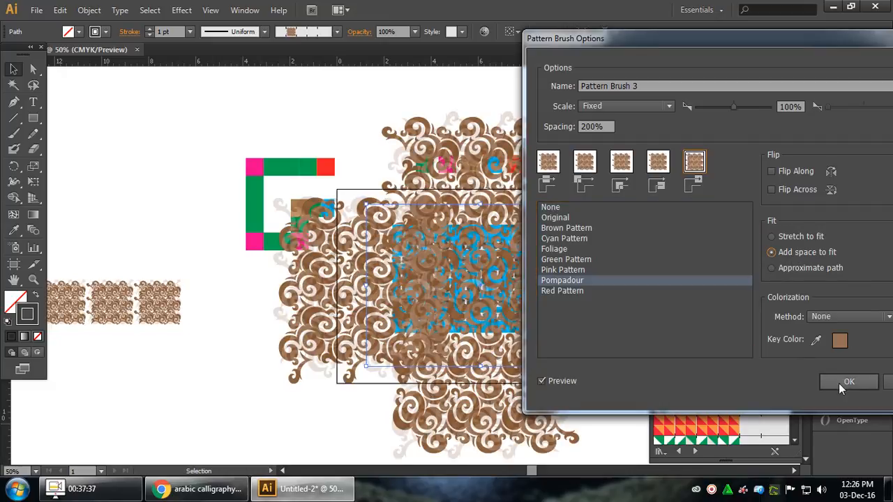
left_click(800, 268)
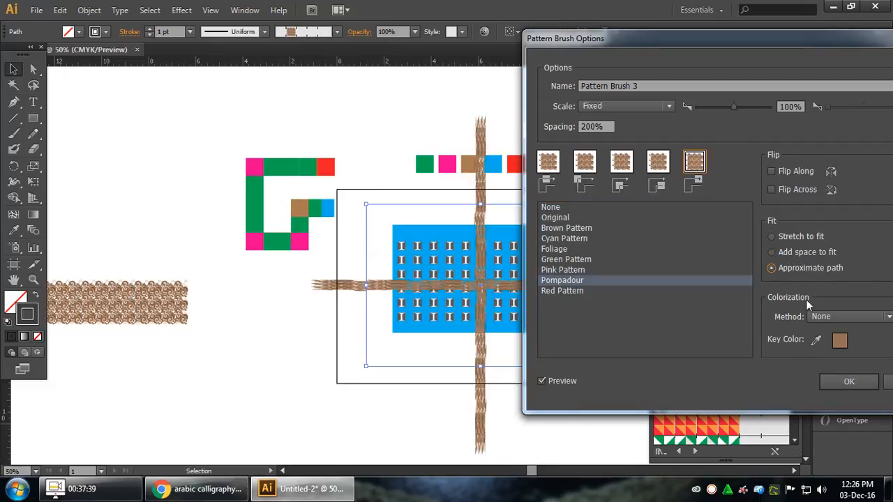
left_click(848, 382)
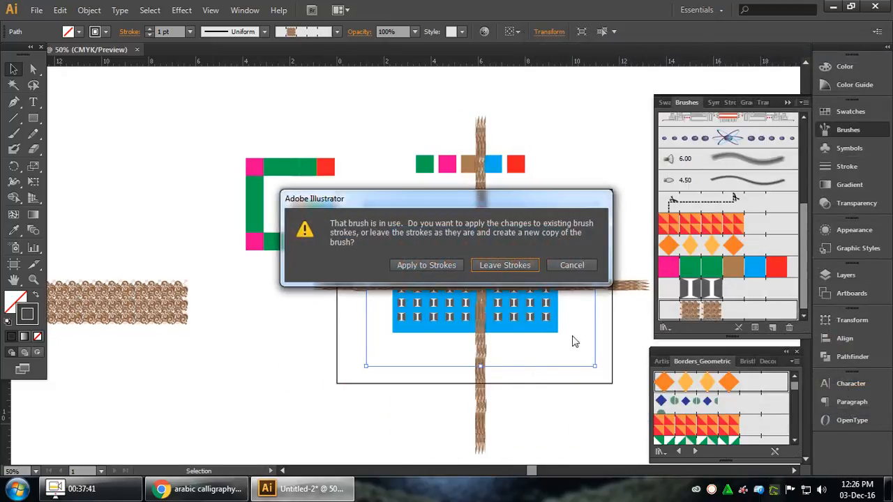
left_click(450, 266)
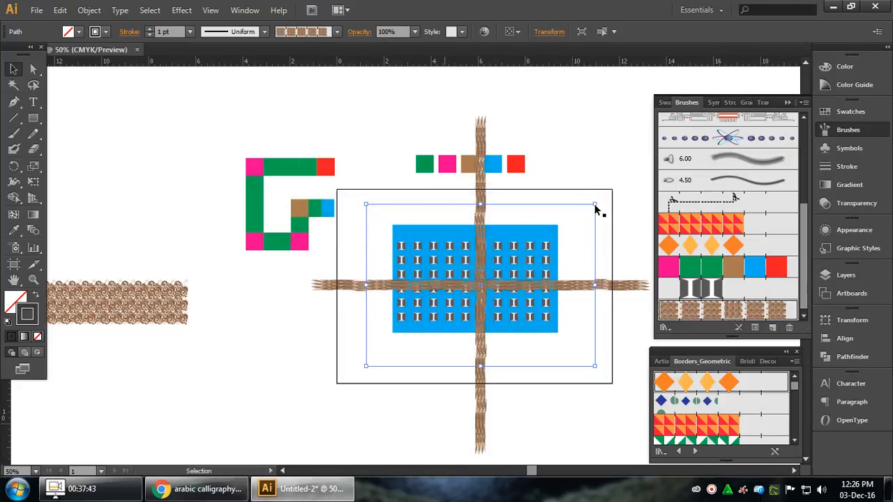
Step: Set the outer Pompadour-bordered rectangle's stroke weight to 0.25 pt and deselect it
scroll(484, 242, "down", 1)
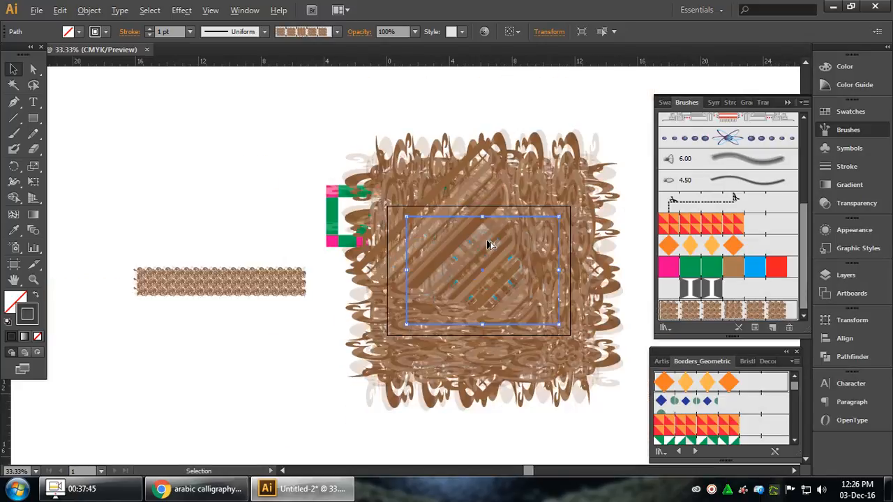
left_click(597, 412)
left_click(549, 317)
left_click(188, 33)
left_click(195, 45)
left_click(604, 150)
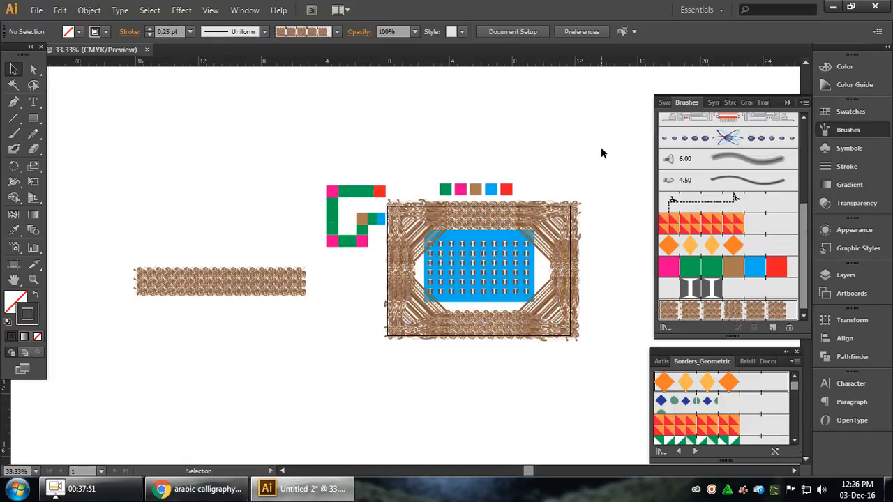
scroll(579, 261, "up", 1)
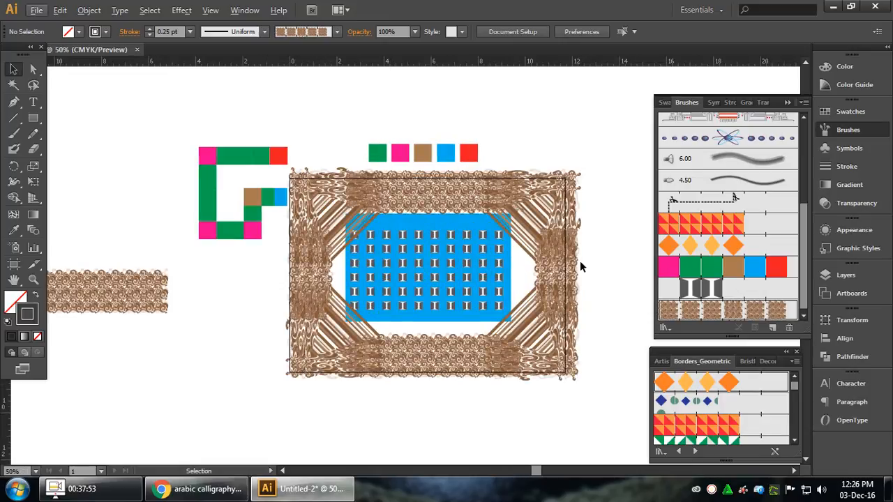
Step: Select the outer Pompadour-bordered rectangle again and set its stroke weight to 0.1 pt
left_click(517, 343)
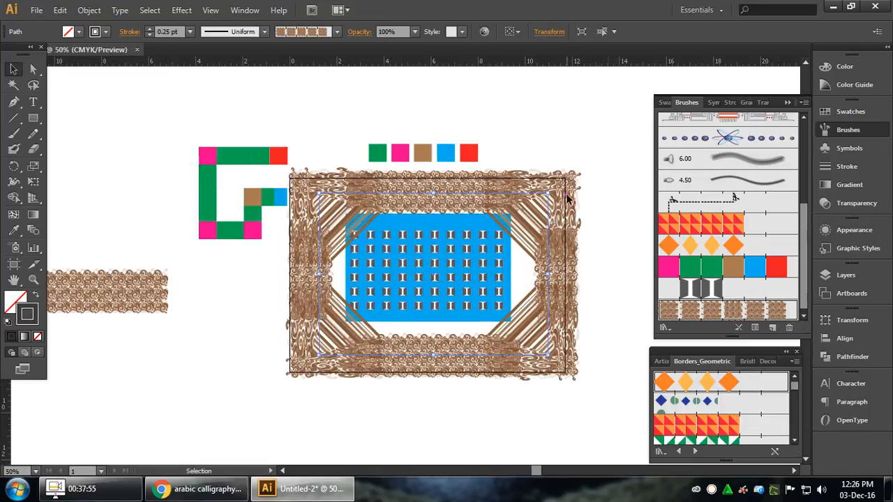
left_click(615, 165)
left_click(546, 214)
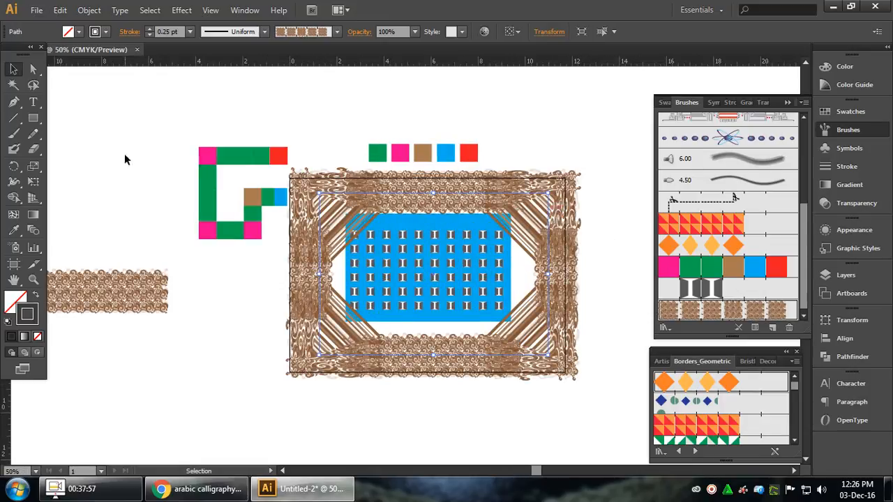
left_click(178, 32)
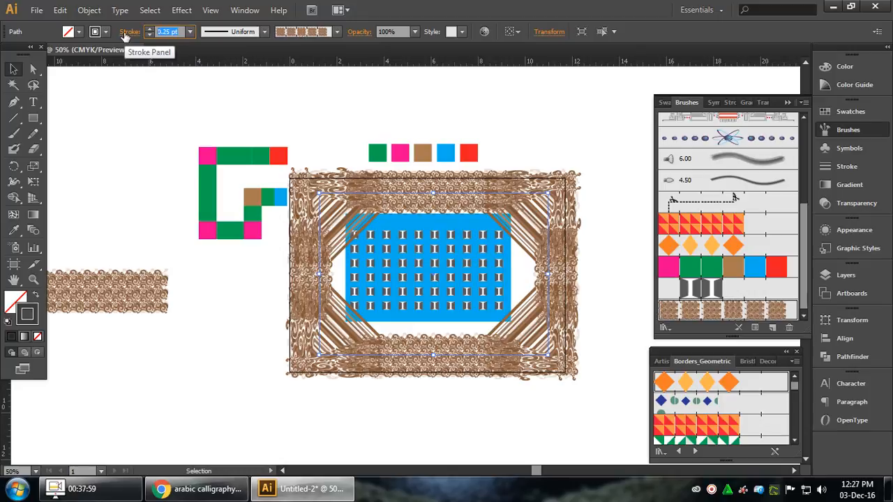
type("0.1")
key("Return")
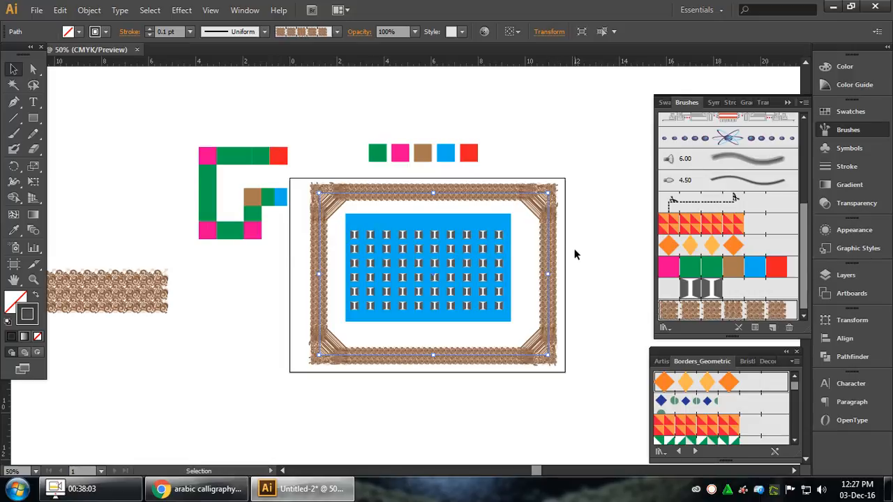
Step: Enlarge the outer Pompadour-bordered rectangle from its centre so the border surrounds the artboard, and deselect it
left_click(593, 249)
scroll(443, 394, "up", 1, "alt")
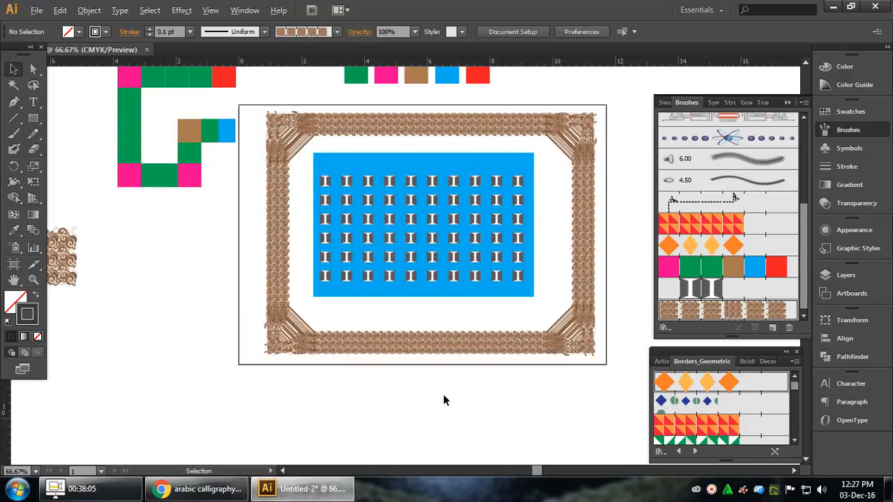
scroll(443, 394, "down", 1, "alt")
left_click(544, 281)
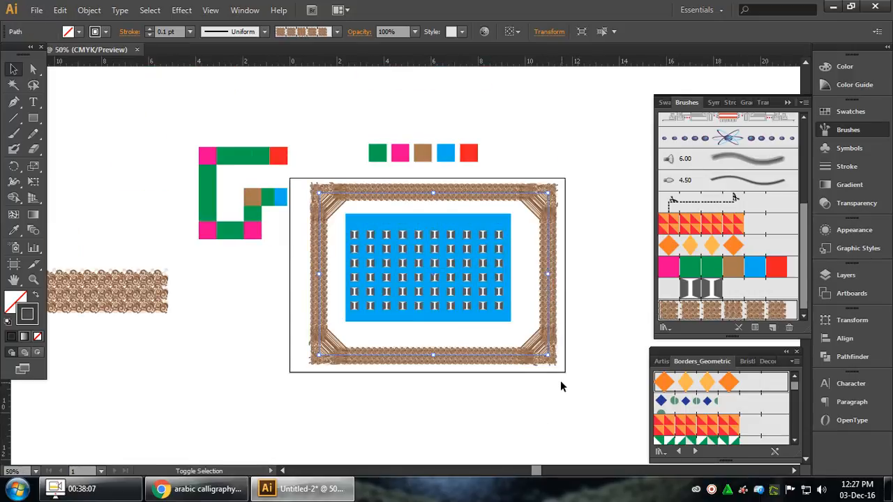
left_click_drag(550, 359, 586, 427)
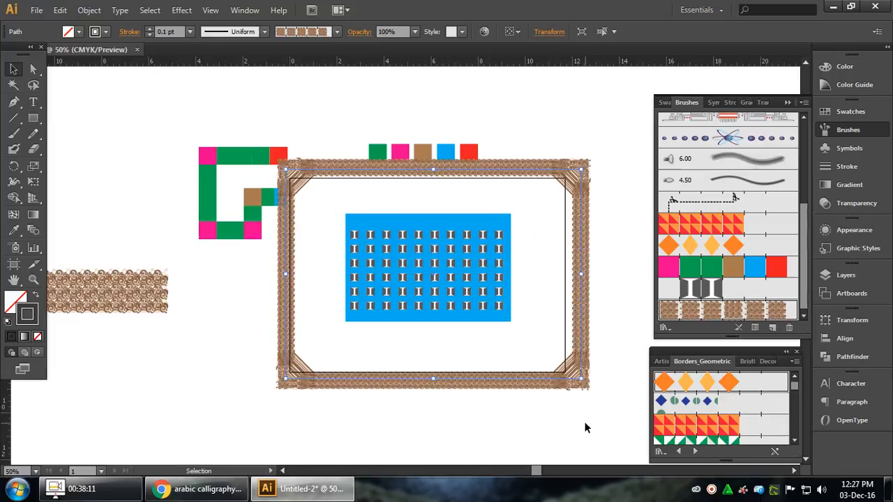
left_click(560, 105)
Step: Move the G-shaped tile path and the row of five coloured squares up and away from the Pompadour frame
scroll(567, 216, "down", 2, "alt")
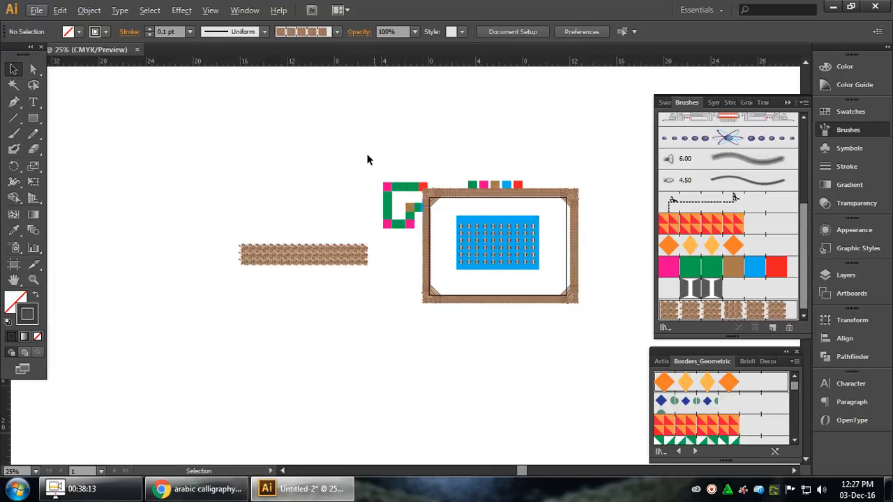
left_click_drag(367, 154, 411, 243)
left_click_drag(417, 199, 324, 155)
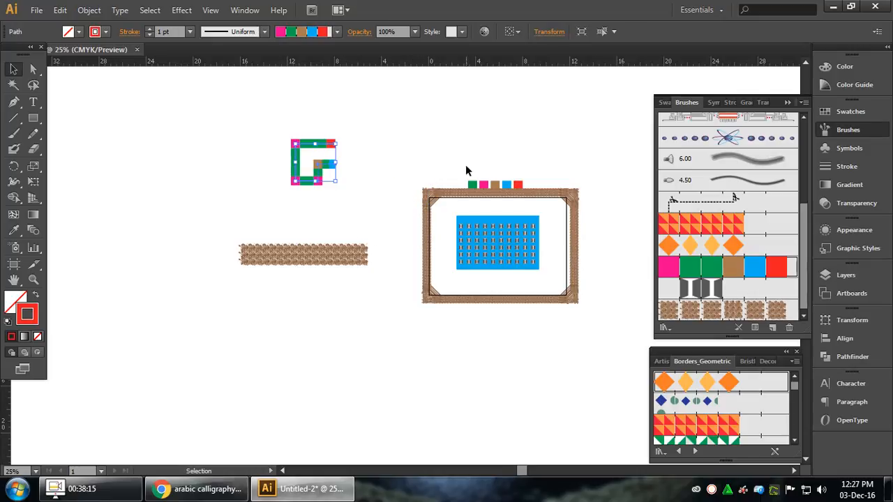
left_click_drag(484, 178, 471, 133)
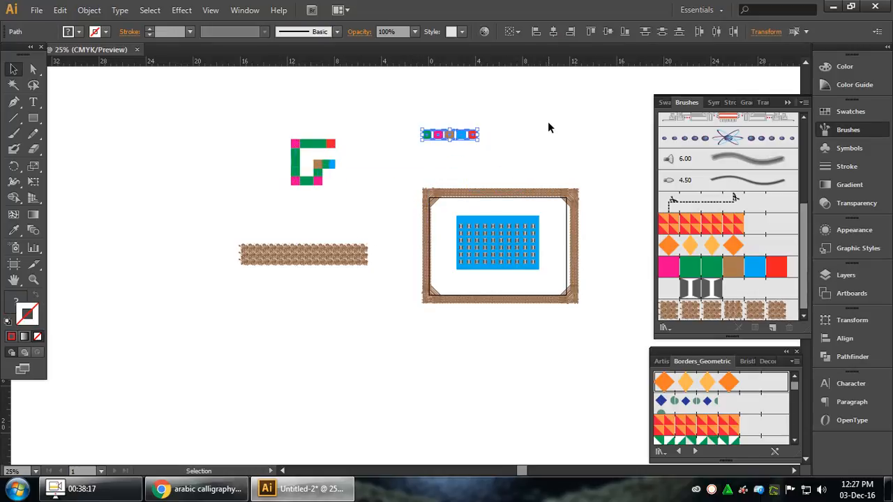
left_click(548, 124)
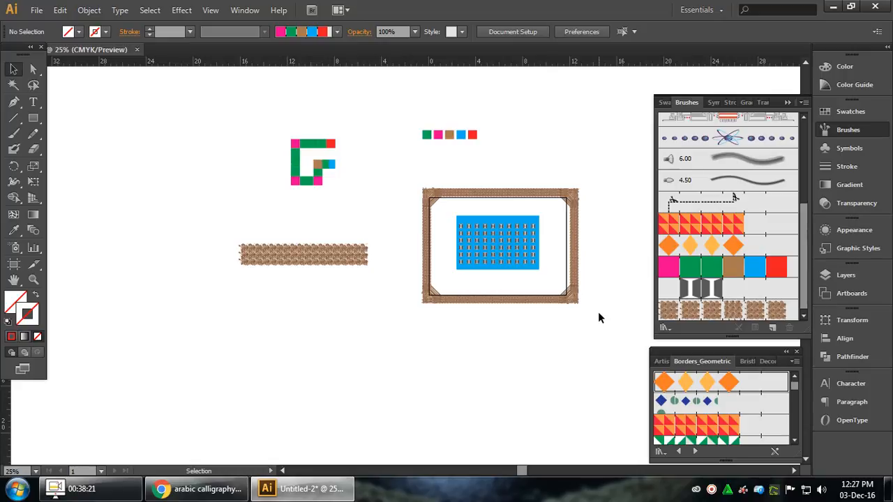
Step: Delete the narrow Pompadour-bordered rectangle beside the artboard and put away the border library and Brushes panels
left_click(345, 255)
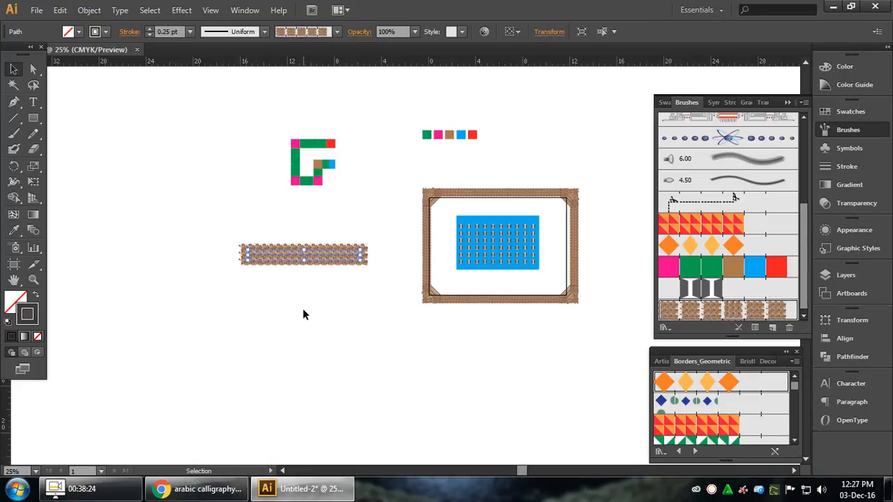
key("Delete")
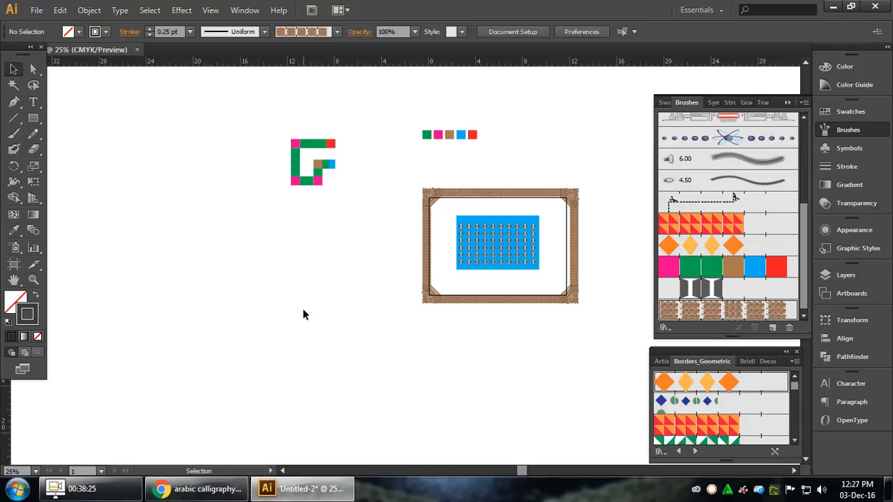
left_click(797, 352)
left_click(786, 102)
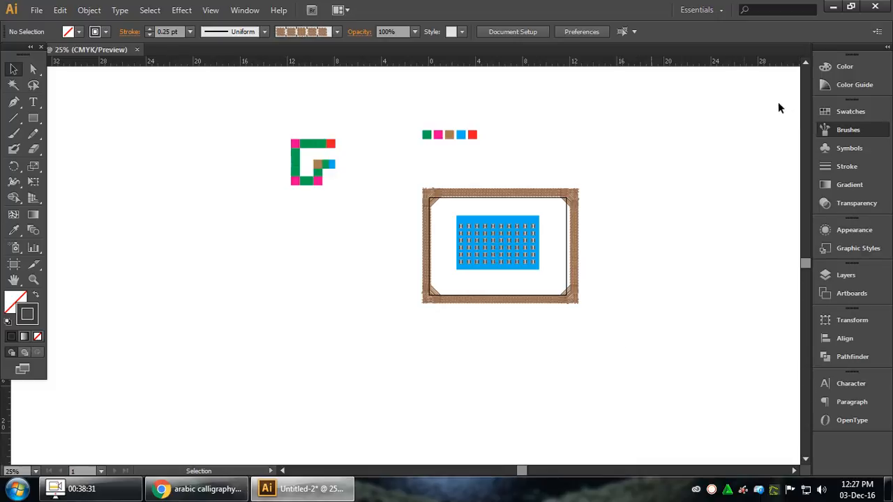
Step: Move the Pompadour frame together with the blue patterned rectangle off the artboard to its left side, and deselect them
left_click_drag(650, 155, 379, 360)
left_click_drag(479, 243, 270, 264)
left_click(617, 215)
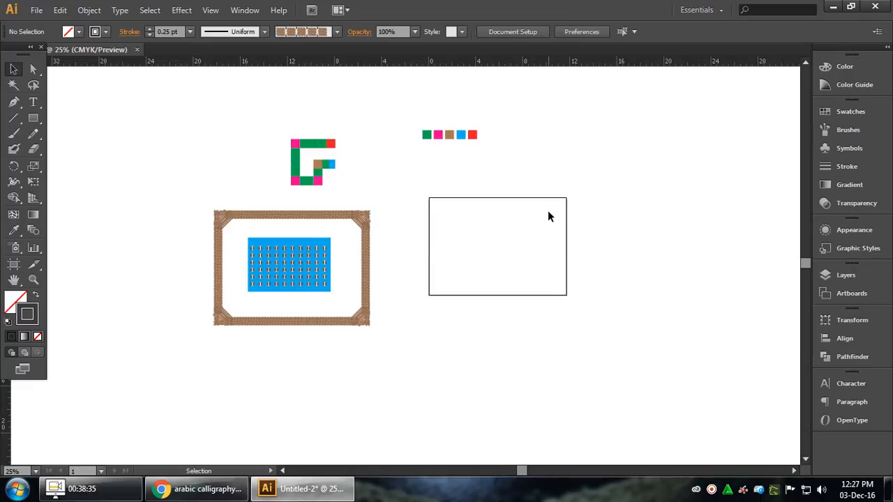
Step: Paint a long, roughly horizontal Pompadour brush stroke across the lower part of the artboard
scroll(501, 274, "up", 1, "alt")
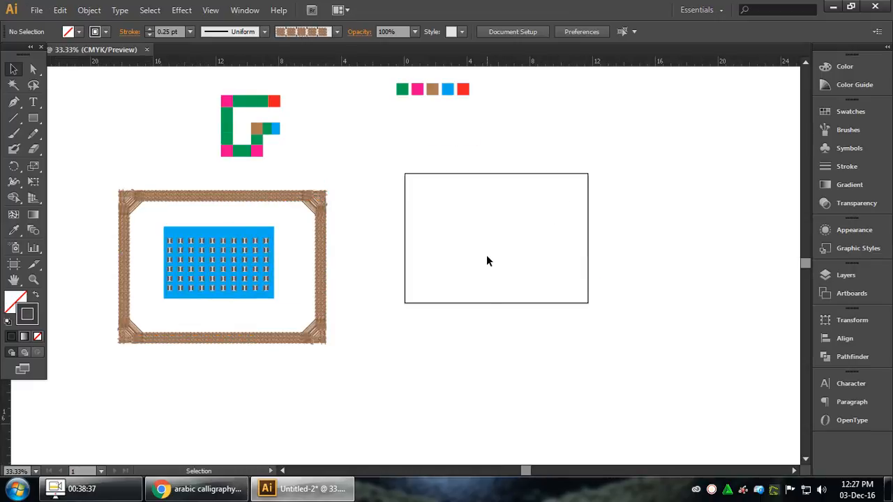
scroll(488, 257, "up", 1, "alt")
left_click(17, 132)
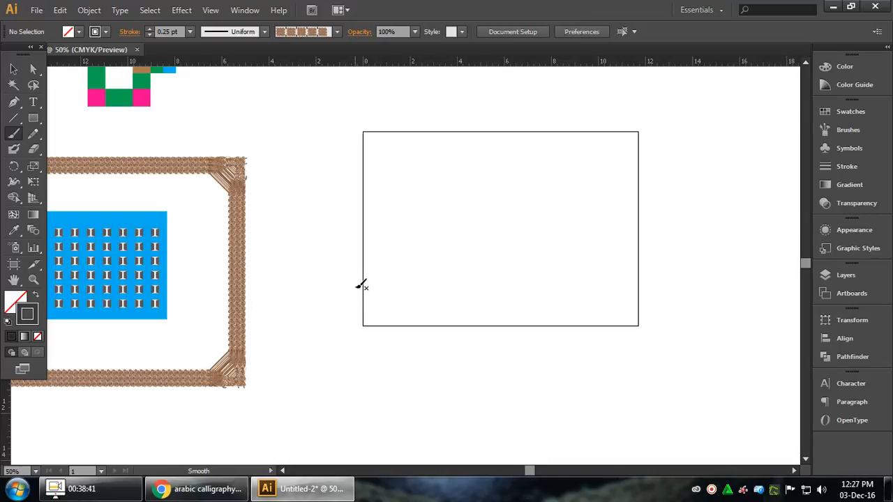
left_click_drag(355, 286, 768, 272)
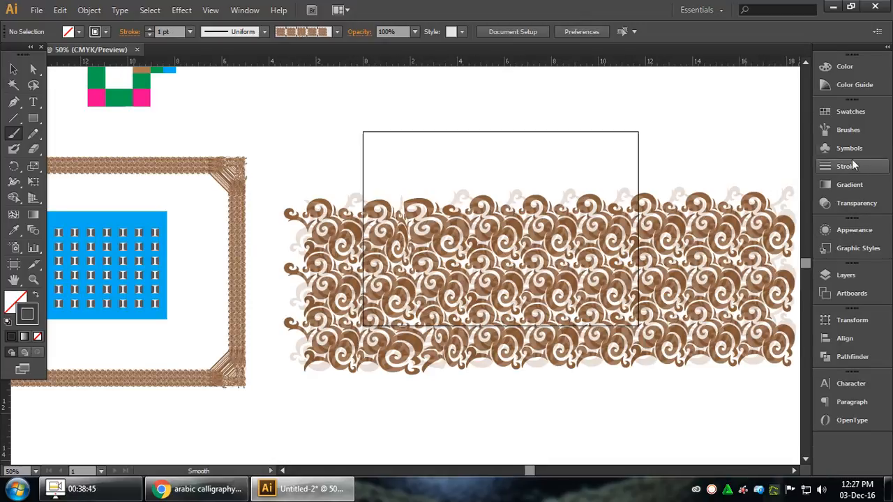
Step: Replace the Pompadour brush on the painted stroke with the rough charcoal-style art brush
left_click(846, 131)
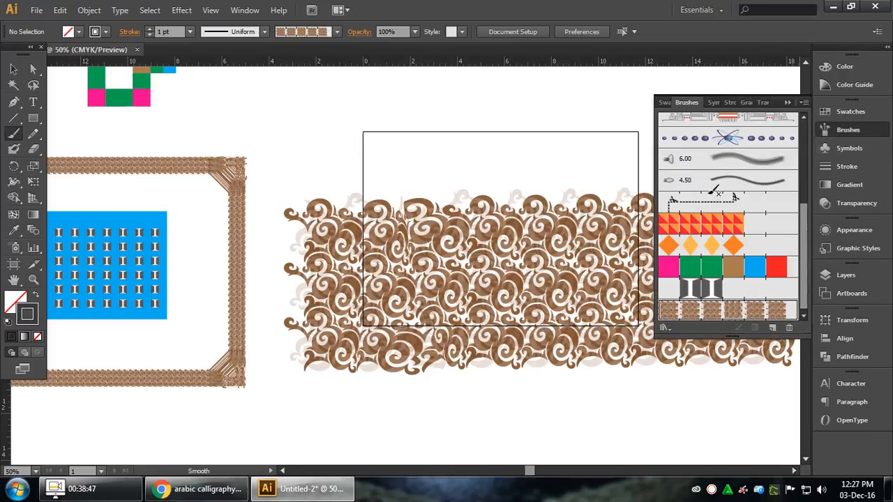
left_click(13, 69)
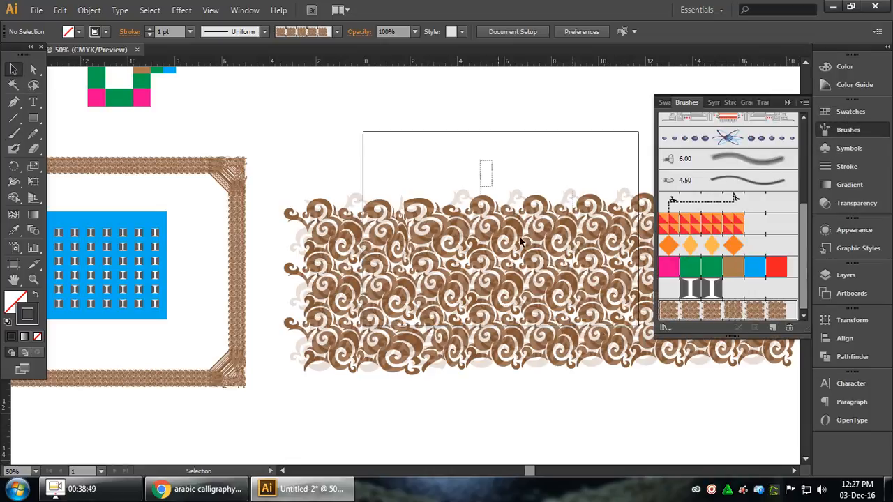
left_click(562, 282)
left_click_drag(804, 260, 810, 152)
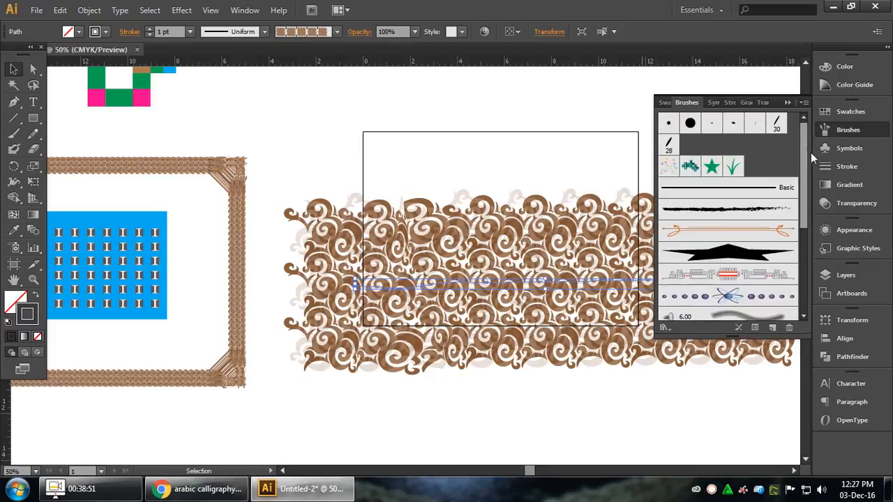
left_click(758, 209)
left_click(787, 102)
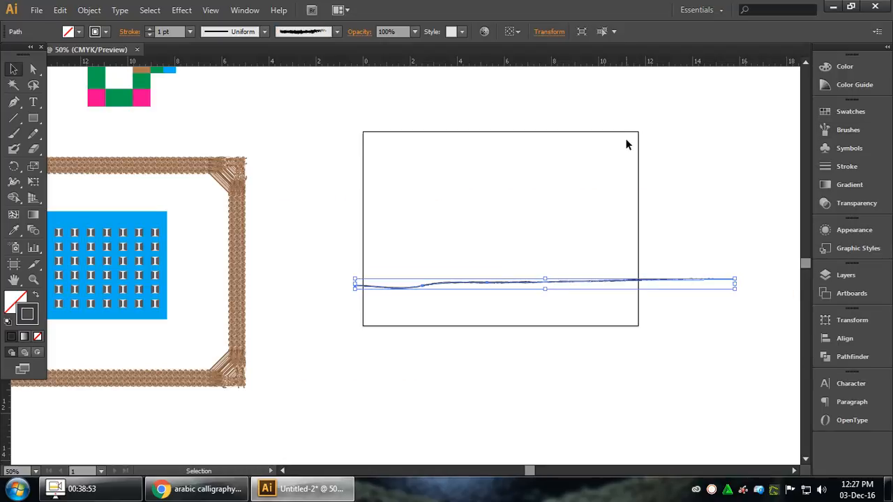
Step: Delete the charcoal-style stroke running across the artboard
left_click(628, 146)
left_click(445, 282)
left_click(518, 356)
left_click(545, 280)
key("Delete")
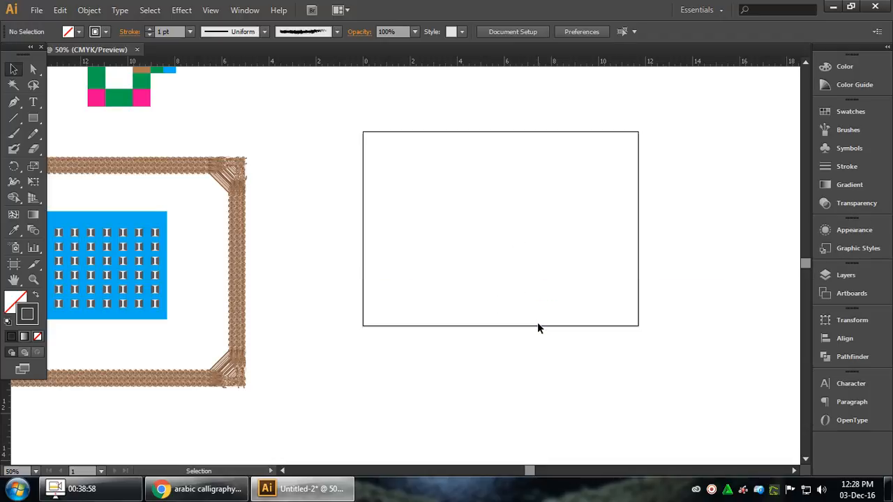
Step: Review the Paintbrush tool options without changing them, and paint a short horizontal stroke in the middle of the artboard
double_click(14, 134)
left_click_drag(415, 126, 471, 114)
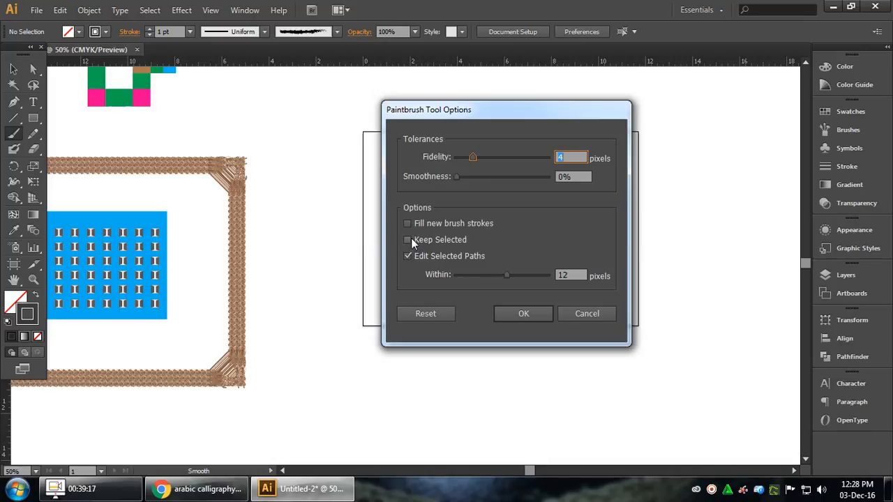
left_click(586, 315)
left_click_drag(421, 218, 499, 220)
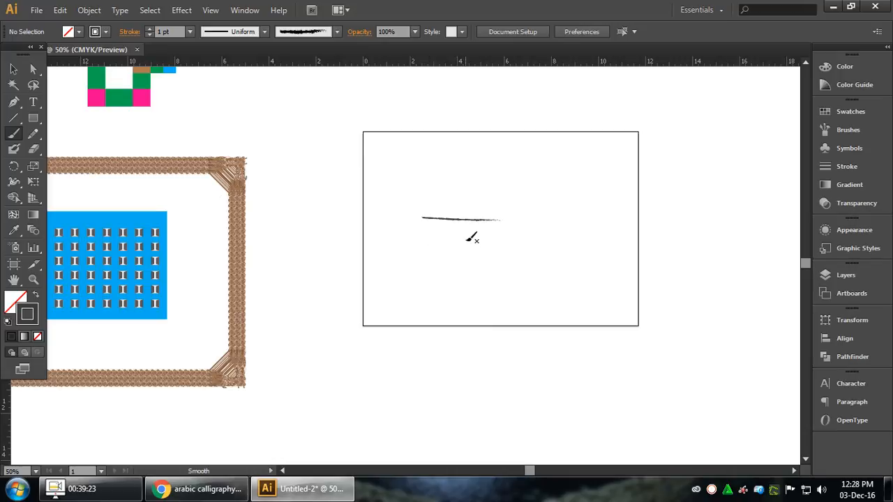
Step: Turn on Keep Selected for the Paintbrush and paint a second horizontal stroke below the first
double_click(14, 134)
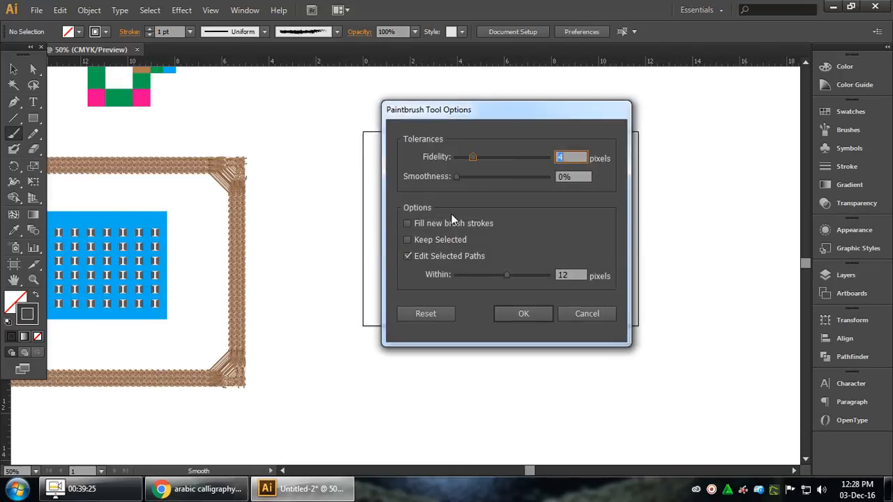
left_click(443, 240)
left_click(526, 313)
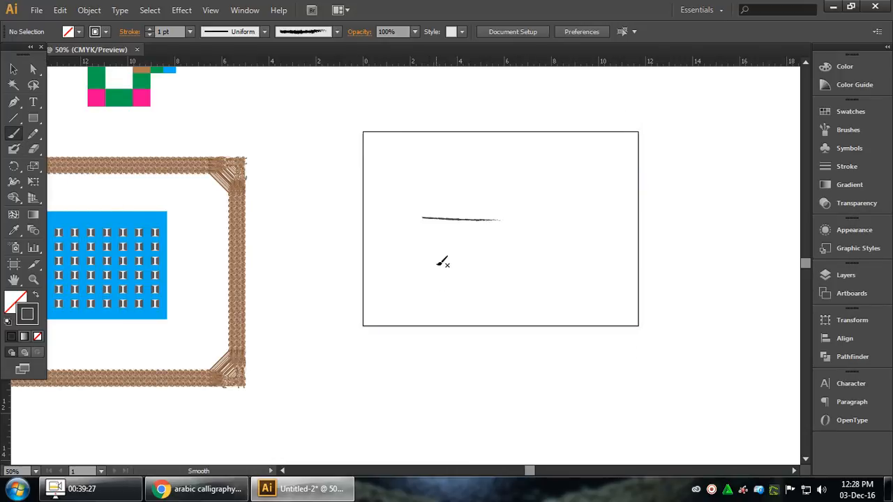
left_click_drag(435, 264, 549, 264)
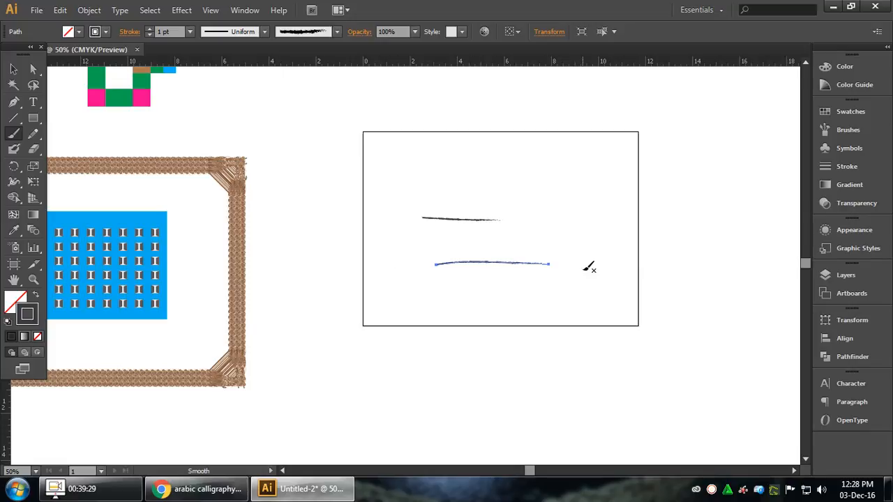
Step: Keep Edit Selected Paths on at 12 pixels and extend the selected stroke into a long curve looping around the artboard
double_click(12, 136)
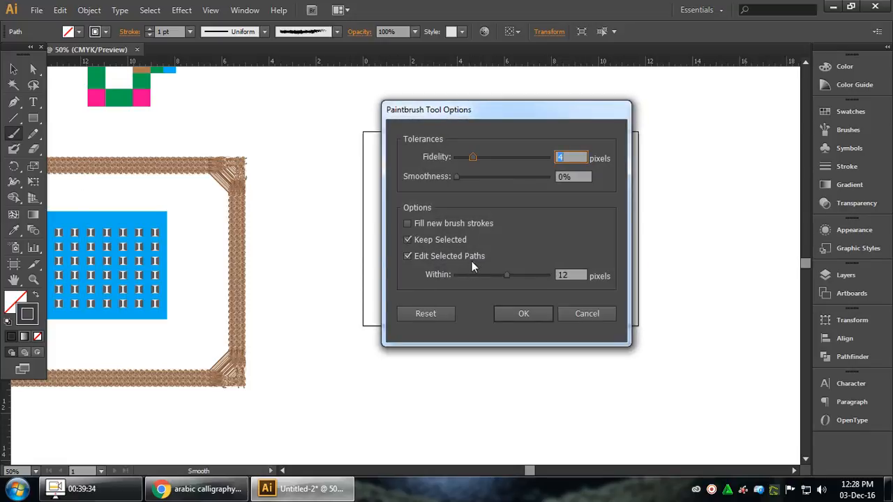
left_click(529, 317)
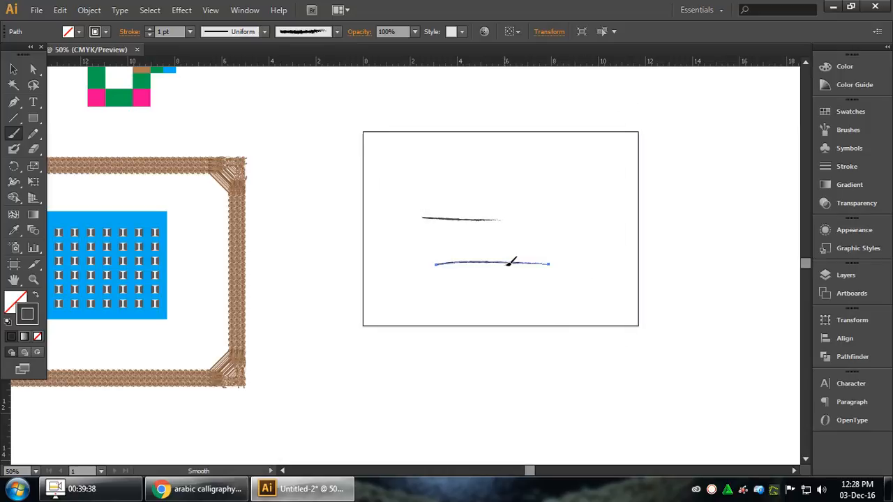
left_click_drag(511, 264, 473, 230)
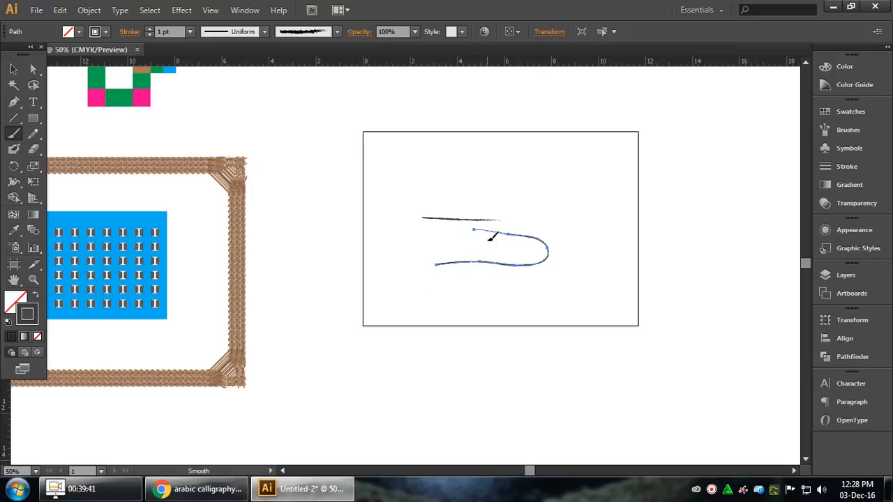
mouse_move(479, 225)
left_mouse_down()
mouse_move(392, 283)
mouse_move(541, 303)
mouse_move(550, 196)
left_mouse_up()
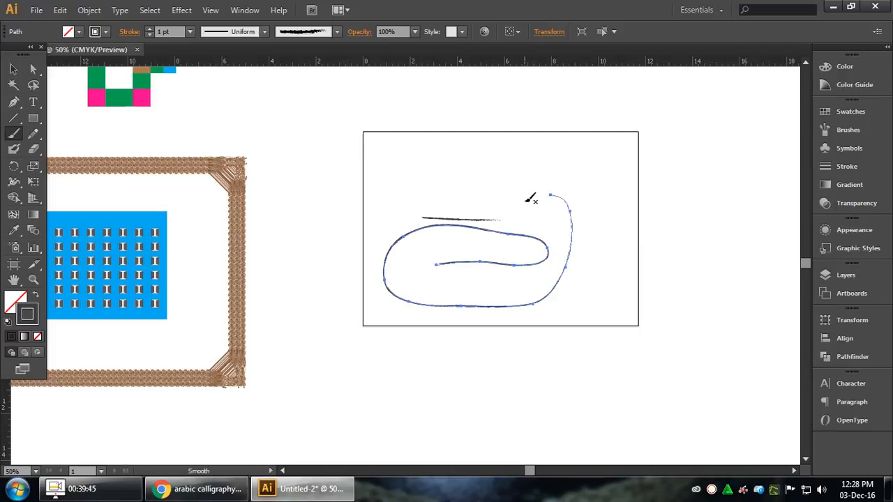
Step: Accept the Paintbrush options, paint a separate arc above the loop, and extend it from its end into a closed rounded shape
double_click(14, 134)
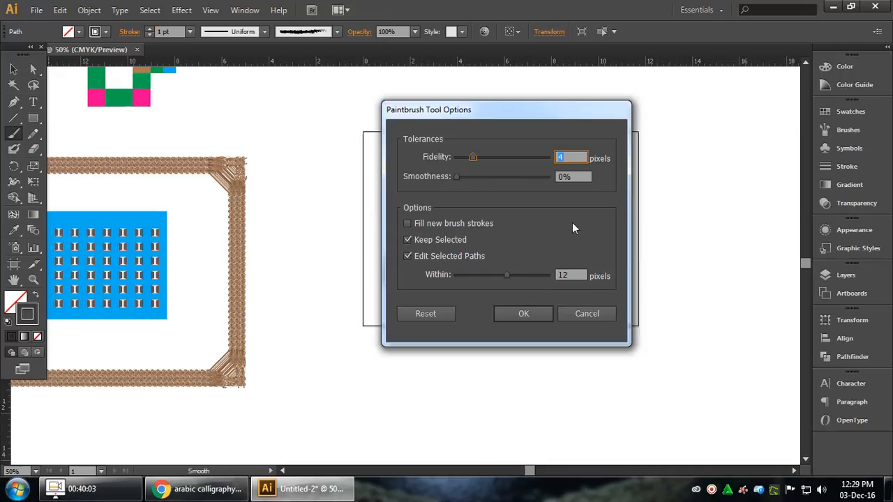
left_click(536, 311)
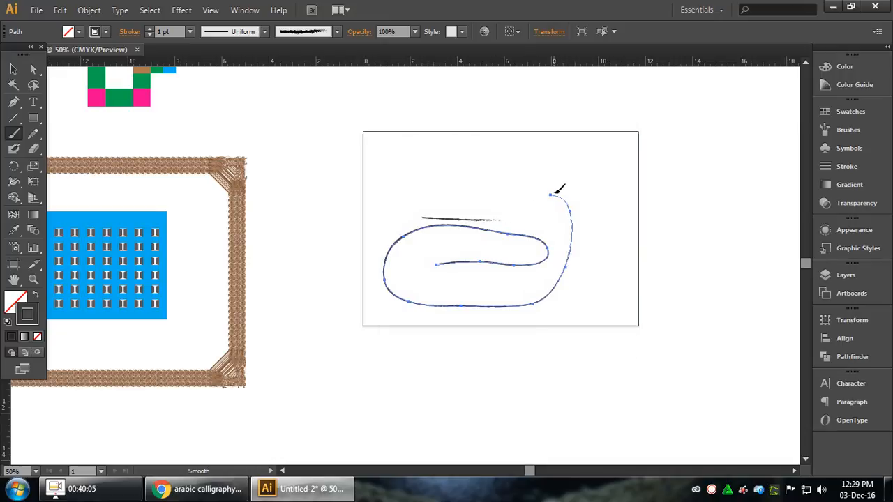
mouse_move(569, 181)
left_mouse_down()
mouse_move(467, 166)
mouse_move(449, 182)
left_mouse_up()
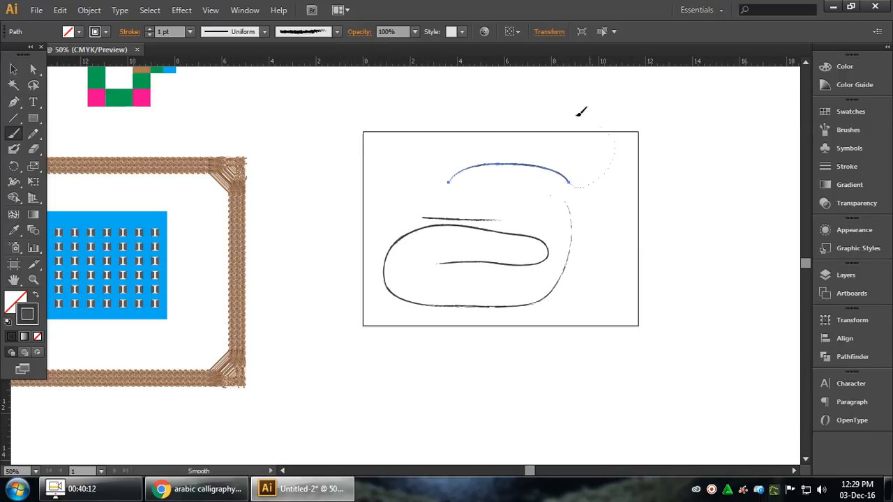
left_click_drag(578, 114, 560, 111)
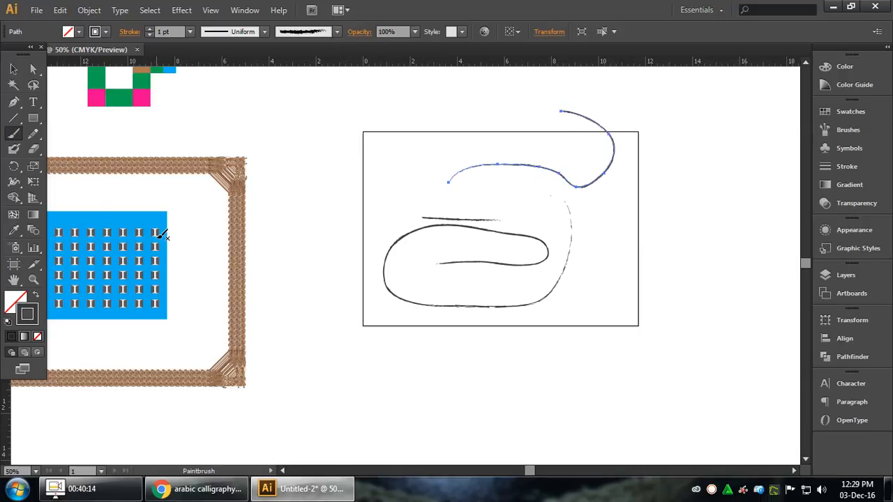
left_click_drag(564, 111, 530, 172)
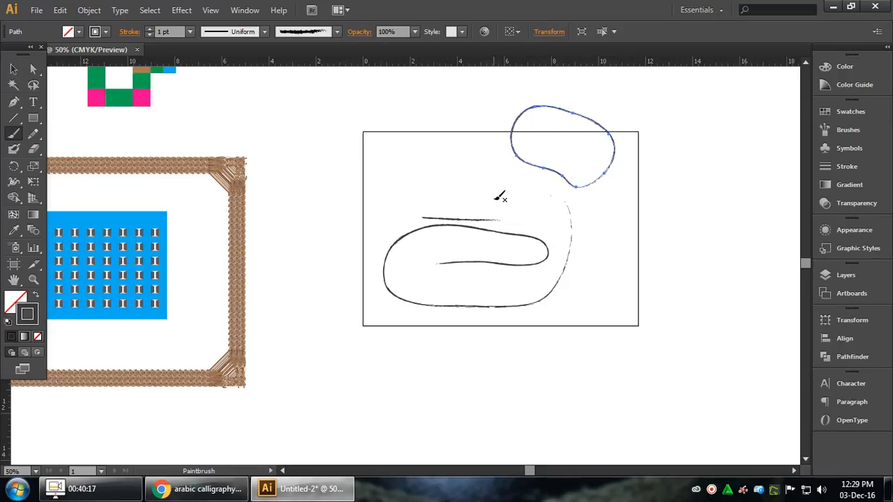
Step: Select all the brush strokes on and around the artboard and delete them
left_click(13, 69)
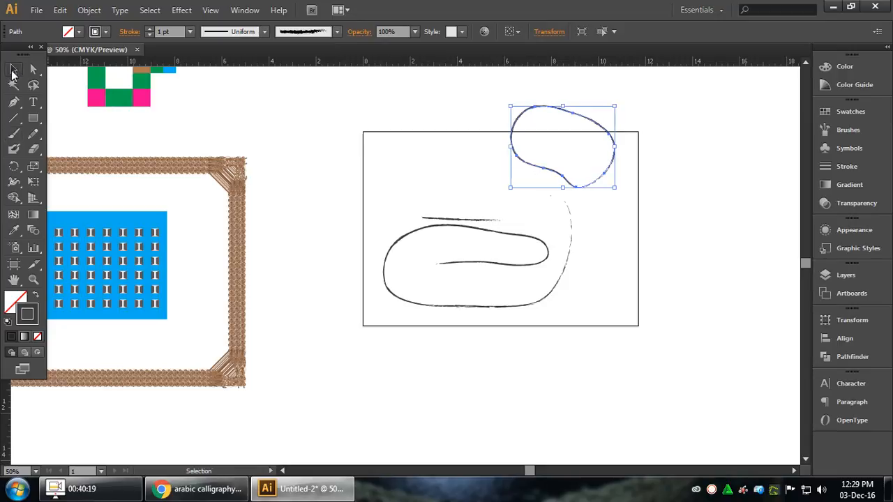
mouse_move(660, 114)
left_mouse_down()
mouse_move(490, 301)
mouse_move(433, 322)
left_mouse_up()
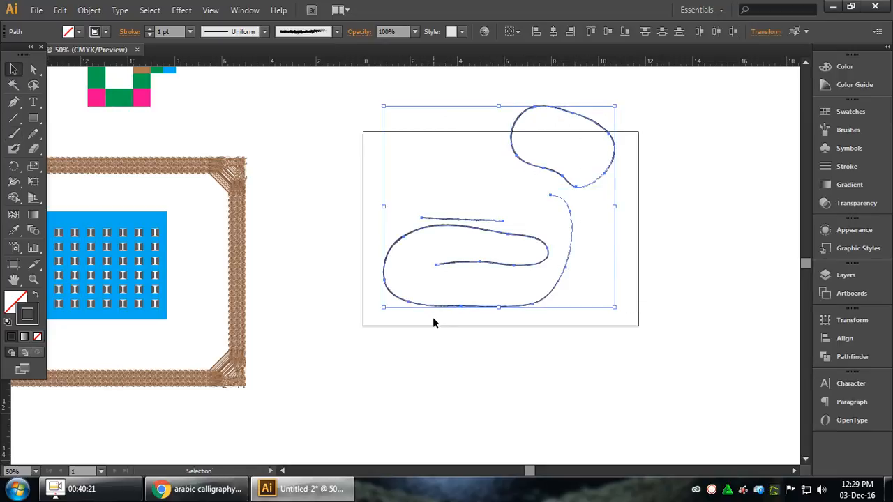
key("Delete")
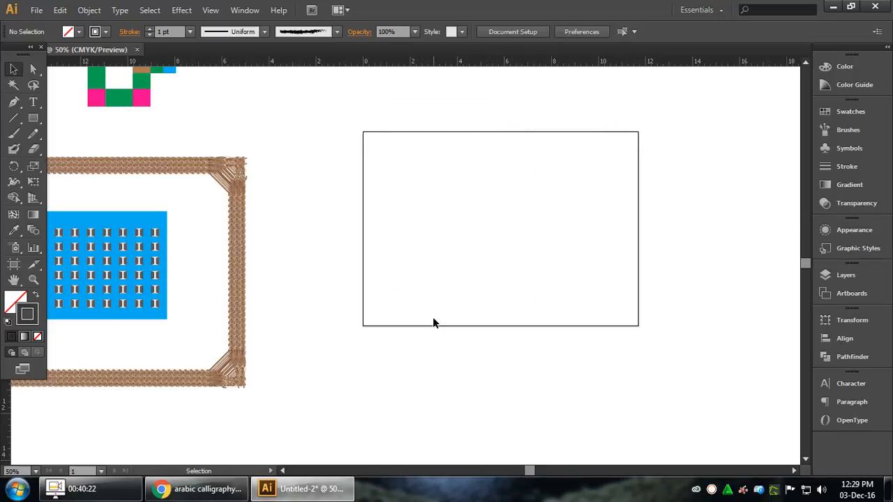
Step: Turn off Keep Selected in the Paintbrush tool options
left_click(13, 134)
double_click(13, 134)
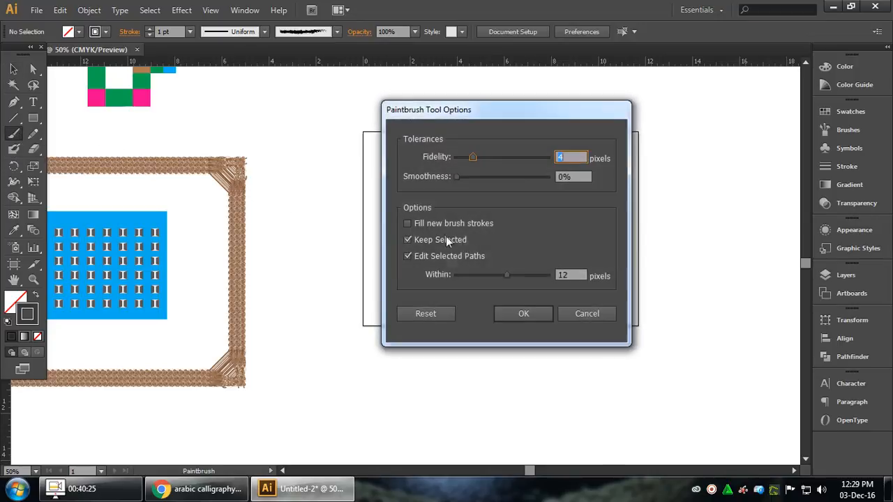
left_click(448, 240)
left_click(530, 315)
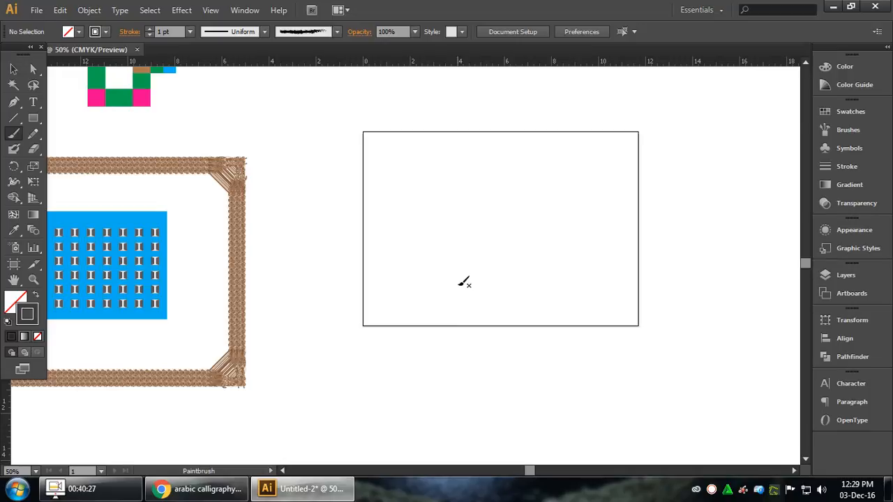
Step: Paint two long, nearly horizontal strokes across the lower part of the artboard, one just above the other
scroll(469, 276, "up", 1)
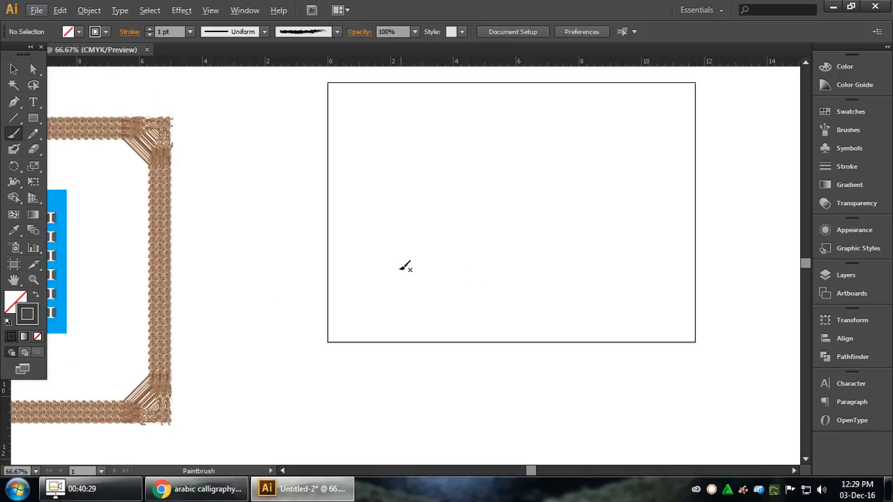
left_click_drag(352, 273, 797, 222)
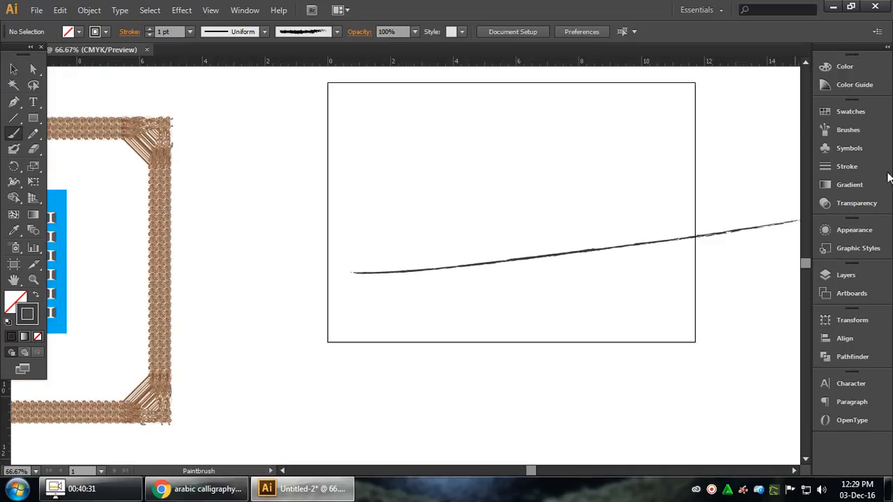
key("ctrl+z")
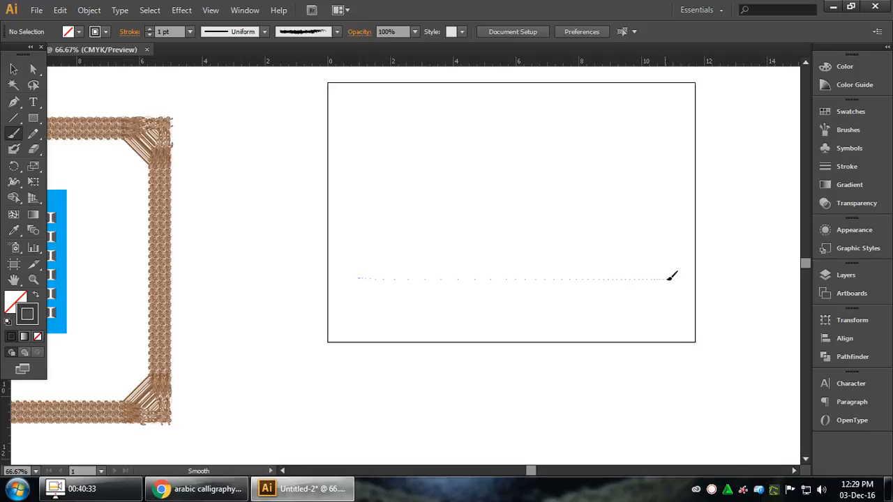
left_click_drag(668, 279, 683, 277)
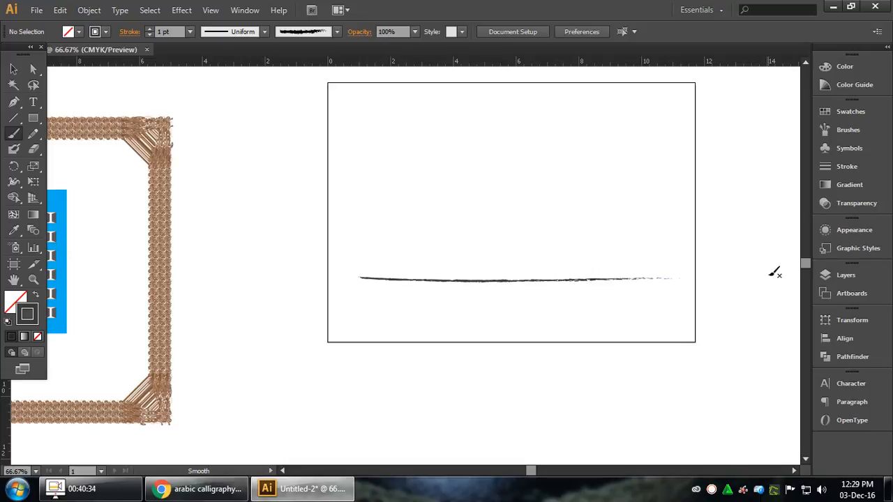
left_click(13, 69)
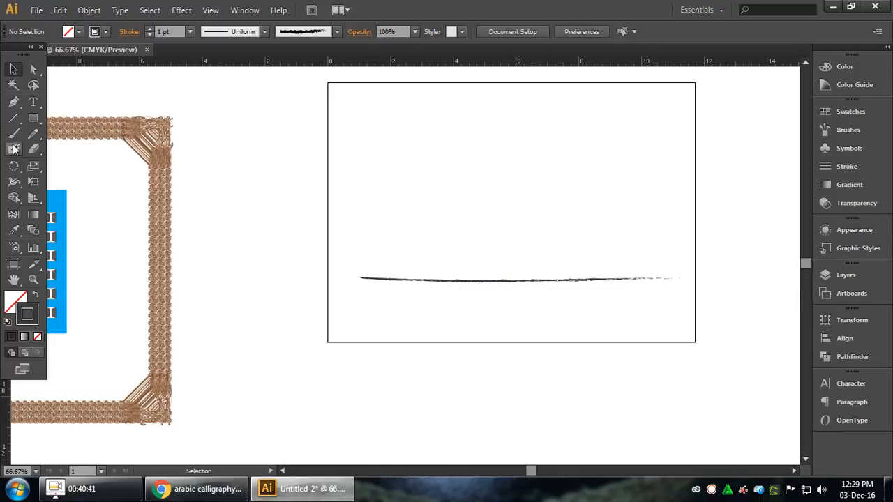
key("b")
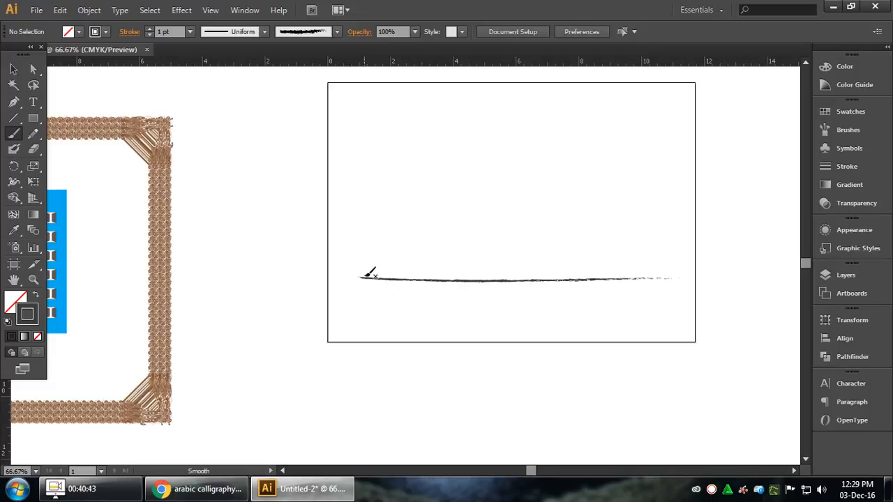
left_click_drag(530, 270, 687, 264)
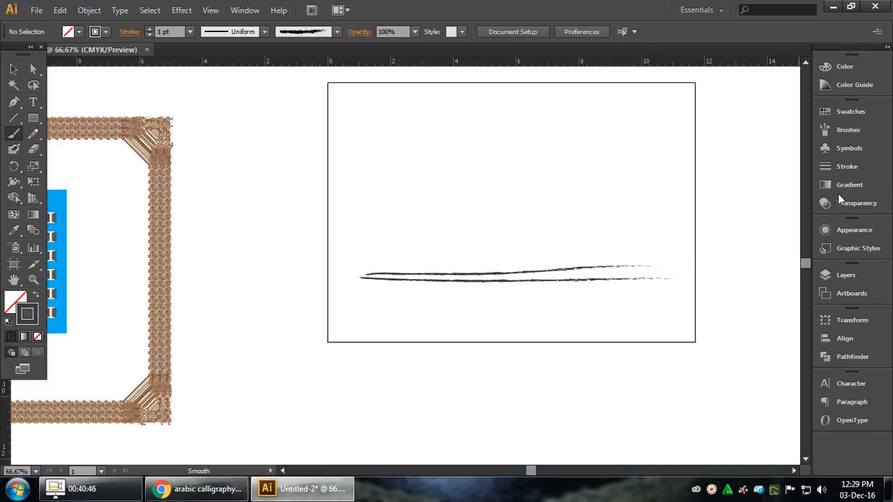
Step: Apply the grass brush, Scatter Brush 2, to the upper of the two strokes
left_click(843, 129)
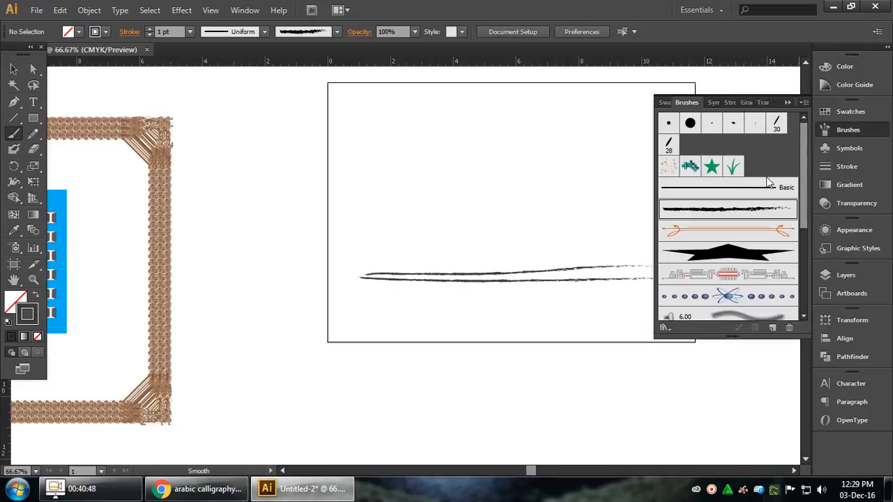
left_click(735, 168)
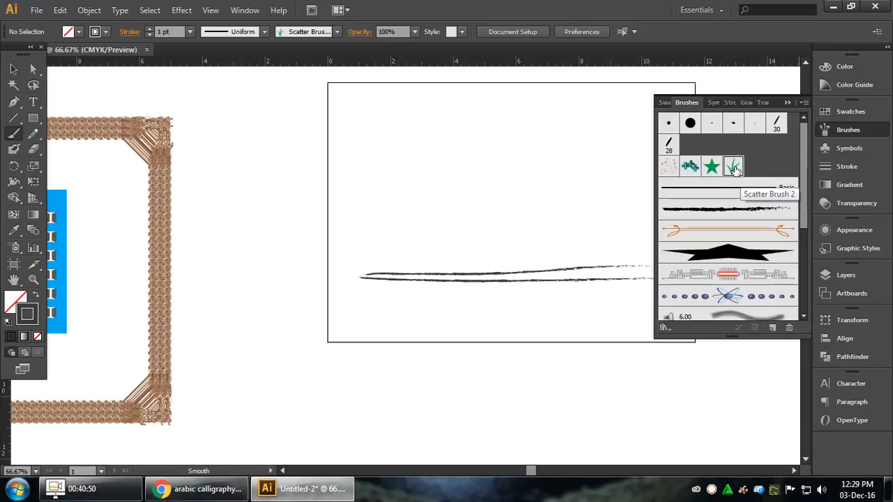
left_click(13, 68)
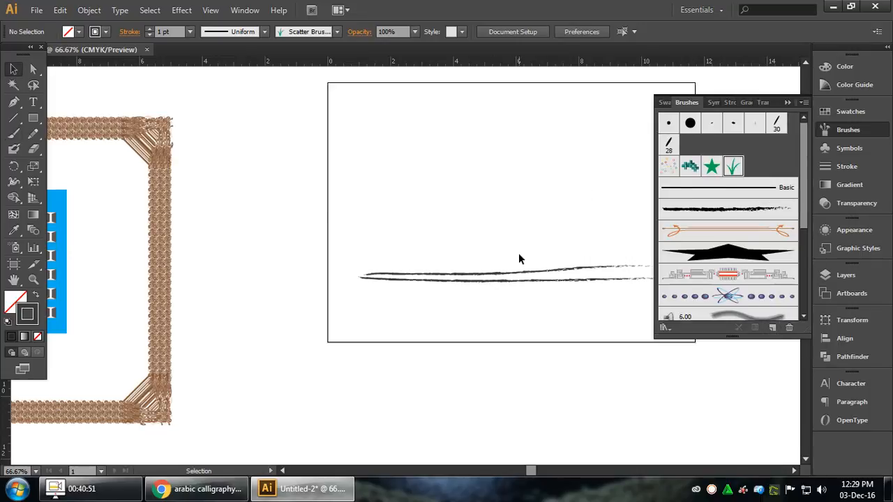
left_click(558, 271)
left_click(732, 167)
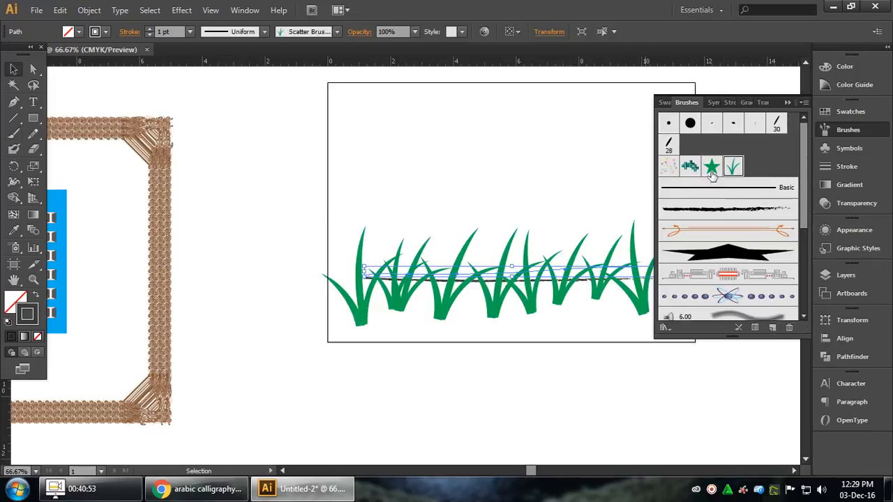
Step: Set the grass stroke's weight to 0.25 pt and deselect it
left_click(189, 32)
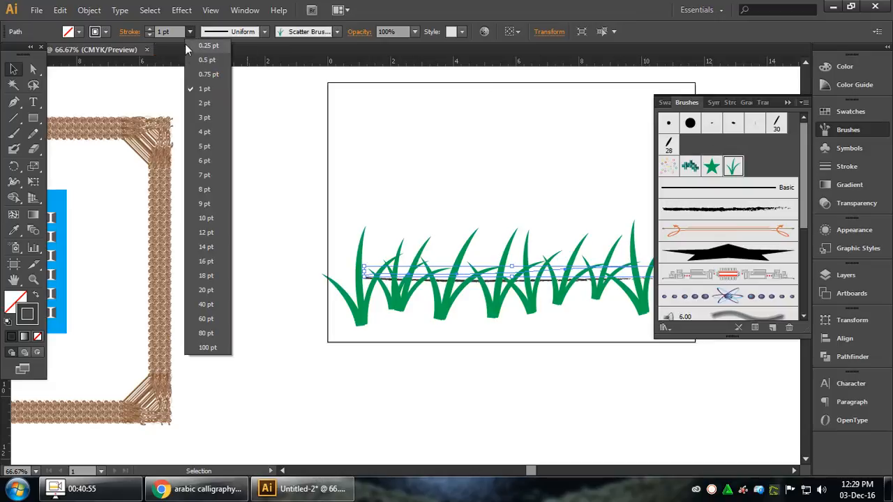
left_click(200, 46)
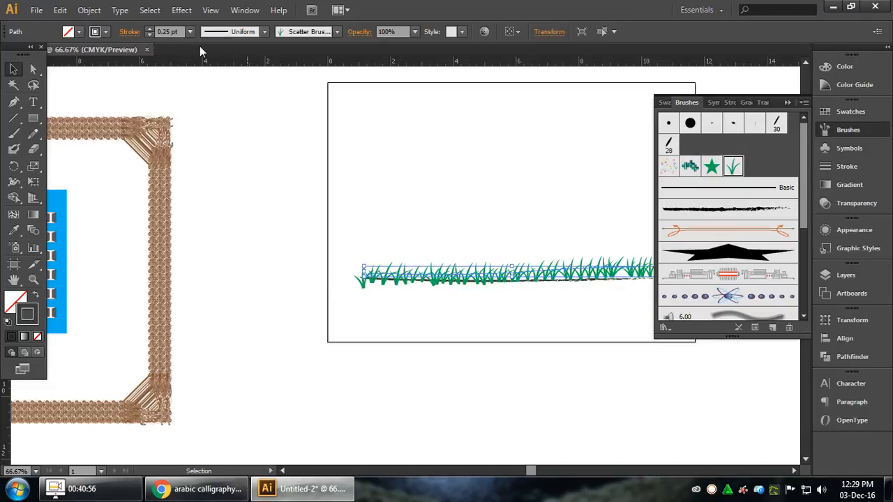
left_click(787, 102)
left_click(671, 323)
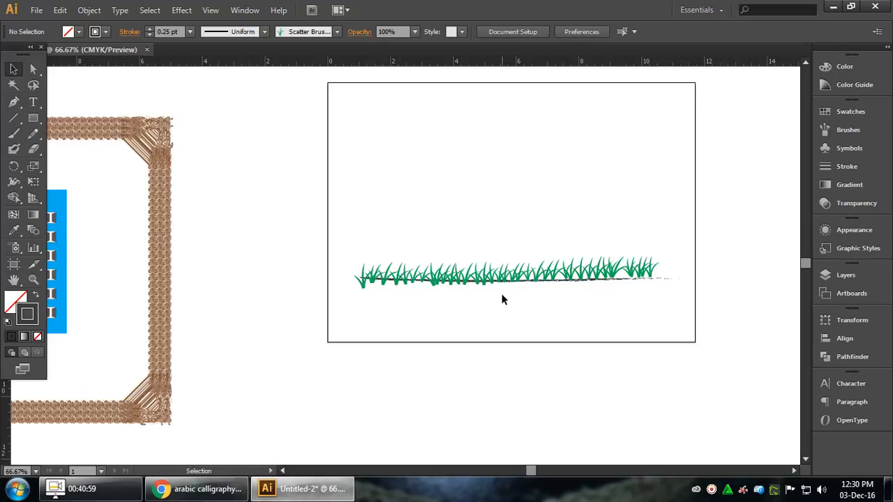
Step: Move the grass row slightly down so it sits on the ground line
scroll(476, 301, "up", 1)
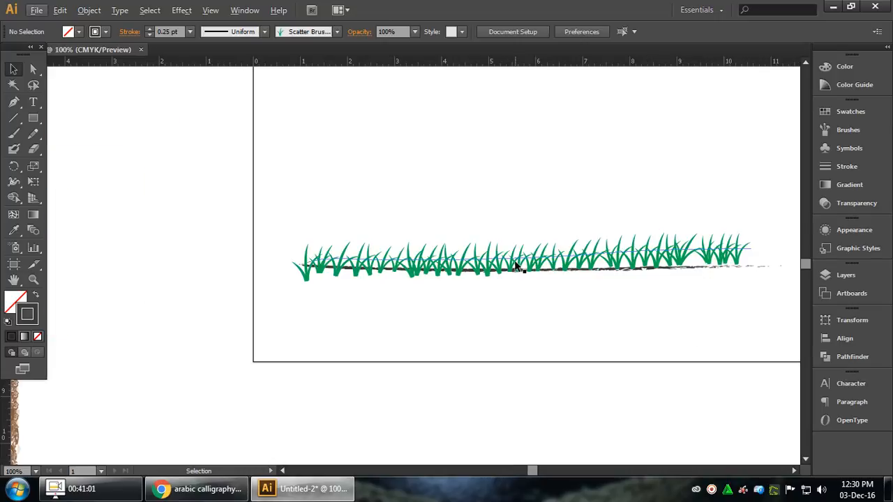
left_click(637, 277)
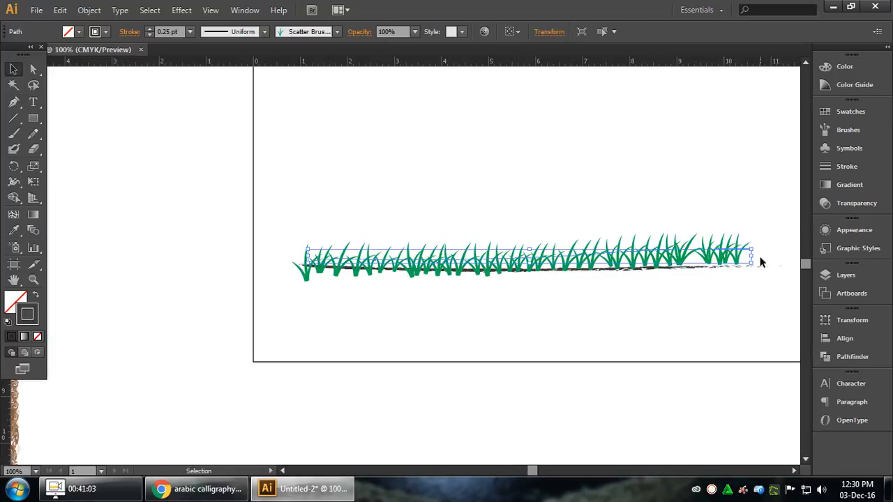
left_click_drag(756, 256, 754, 260)
left_click(753, 207)
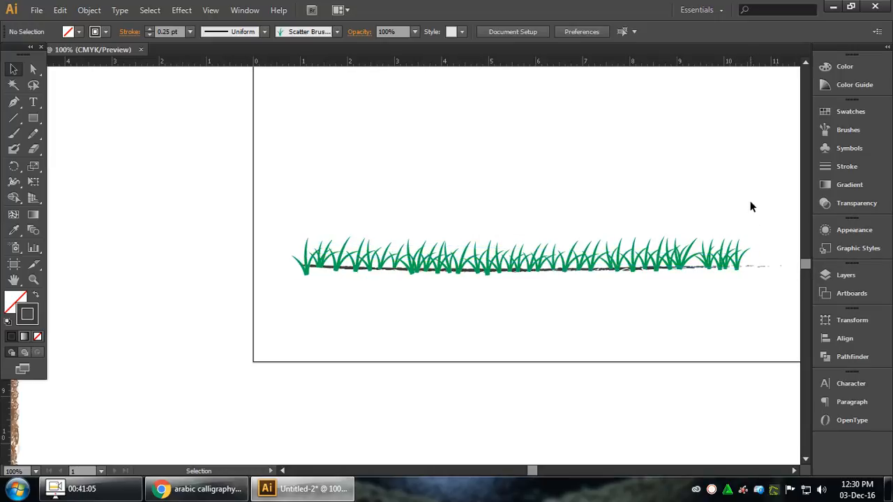
Step: Duplicate the grass row with a slight offset to the right to make the grass denser
left_click(682, 262)
left_click(683, 288)
left_click(630, 254)
left_click_drag(626, 256, 635, 259)
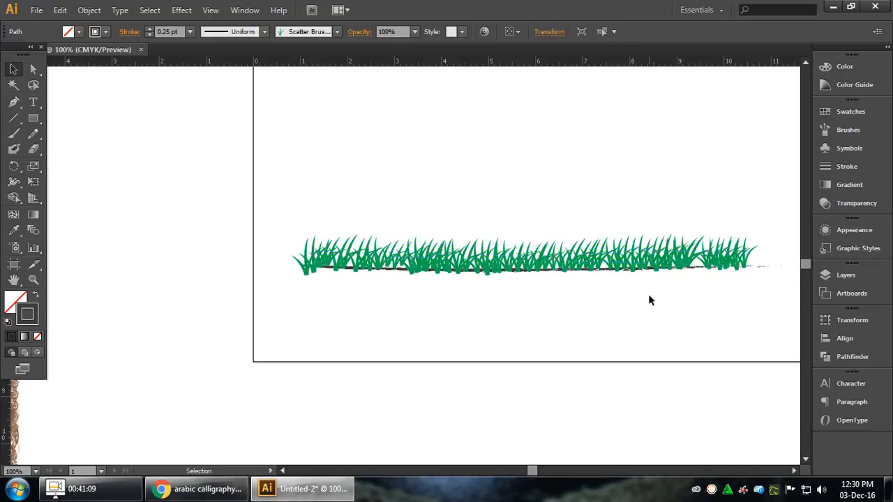
left_click(648, 293)
Step: Try to narrow the grass rows and the ground line together, and undo each resize
scroll(380, 298, "down", 1)
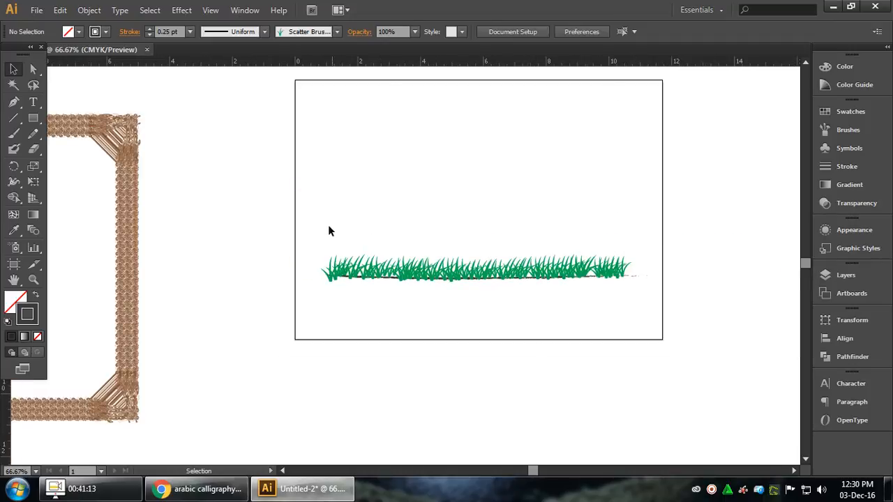
left_click_drag(330, 230, 663, 277)
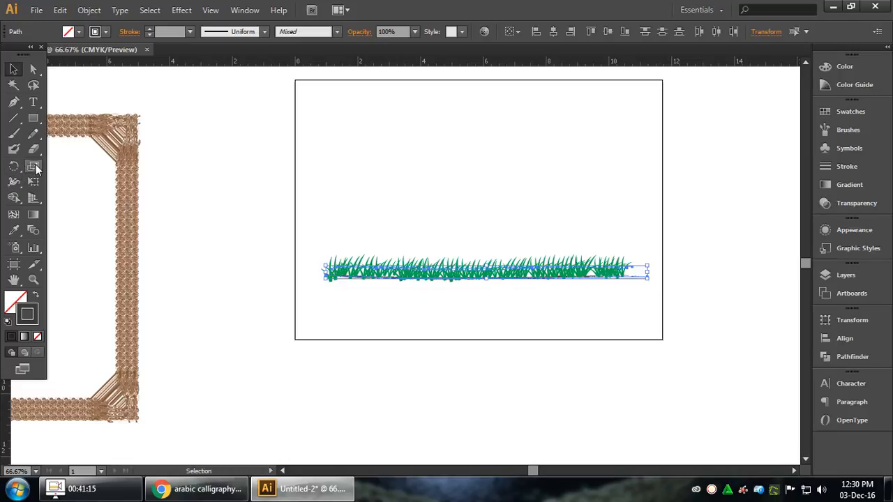
left_click_drag(647, 269, 581, 278)
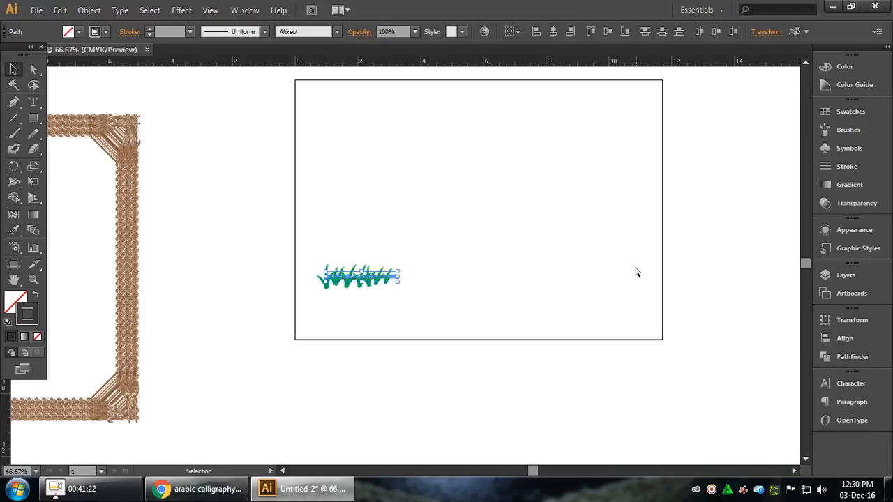
key("ctrl+z")
left_click_drag(648, 268, 642, 268)
left_click(675, 262)
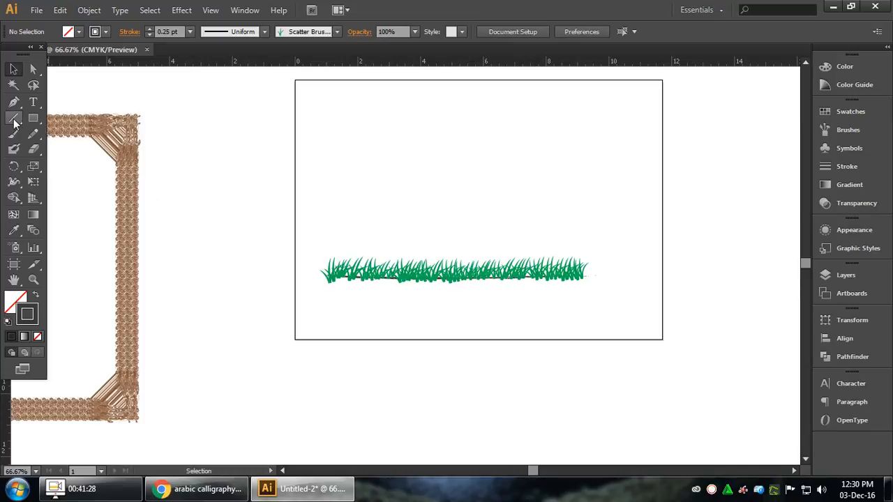
key("ctrl+z")
left_click(528, 240)
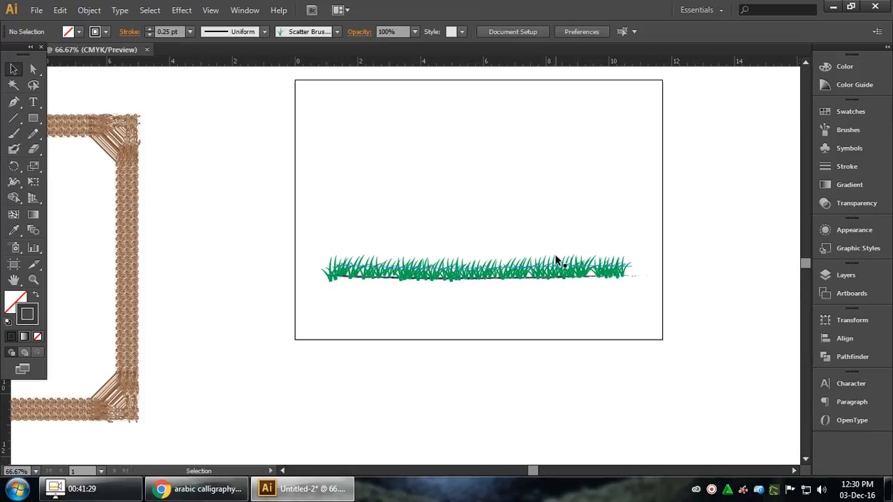
Step: Shorten the grass from its right end to about 8.5 on the horizontal ruler, leaving the ground line extending past it
left_click(569, 267)
left_click_drag(630, 269, 628, 267)
left_click(578, 230)
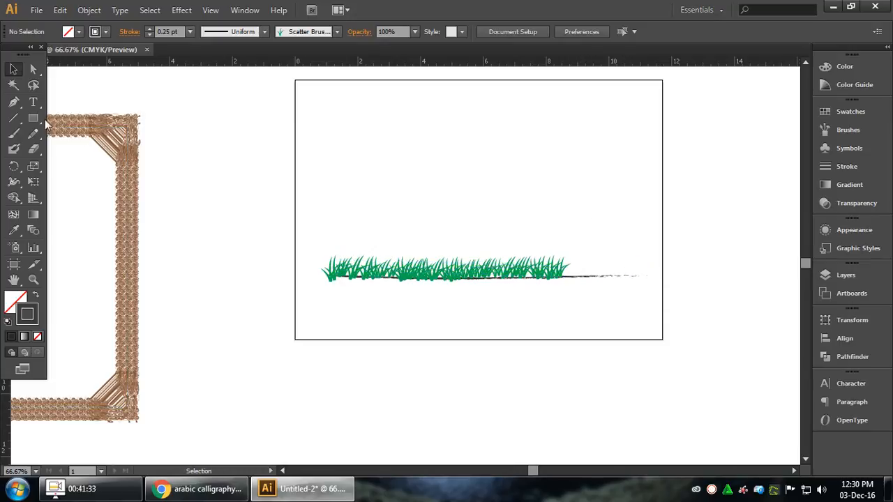
Step: Try painting an upright stroke with the grass brush at the right end of the grass, and undo it
left_click(14, 133)
scroll(566, 228, "up", 2)
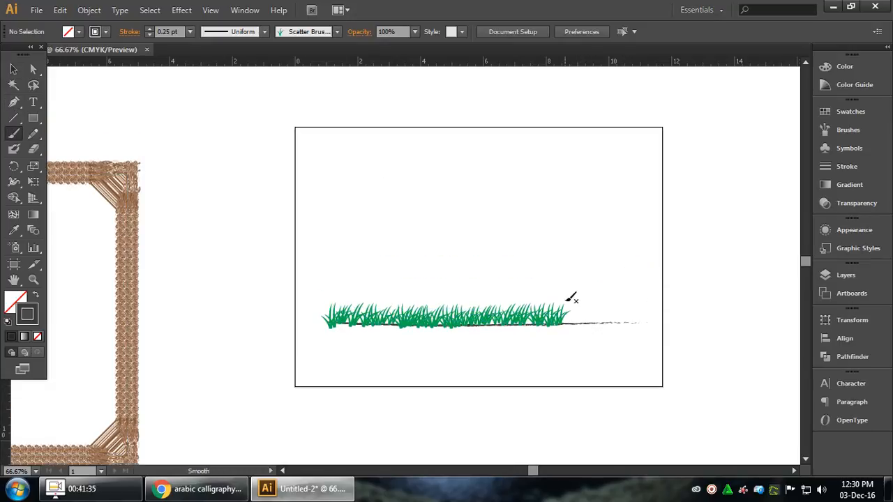
left_click_drag(567, 323, 587, 212)
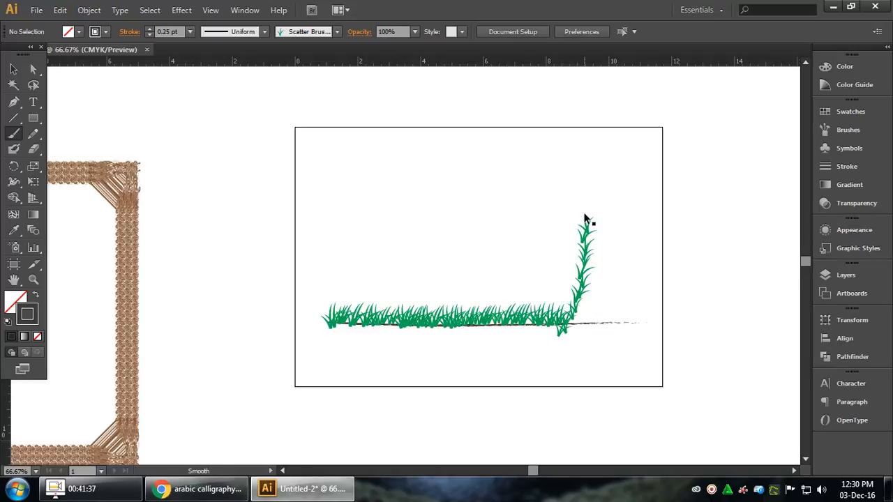
key("ctrl+z")
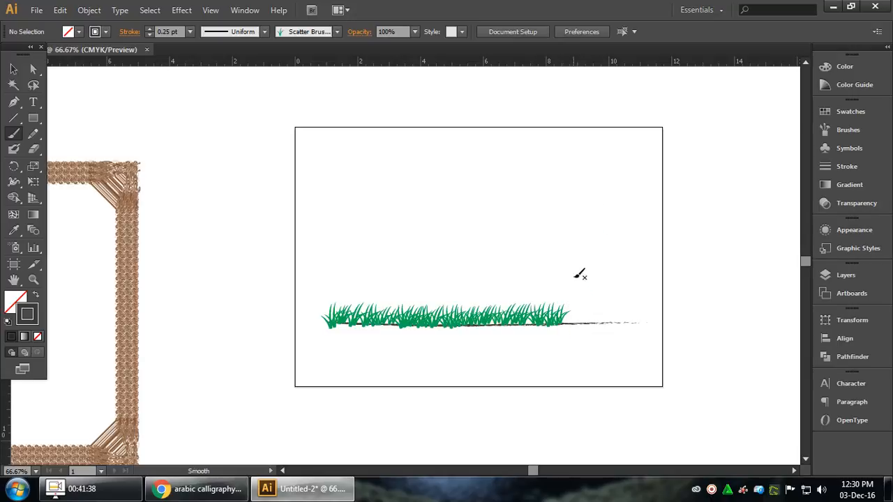
Step: Switch to the rough charcoal-like art brush and paint a tall curved stroke rising from the right end of the grass
left_click(836, 146)
left_click(847, 123)
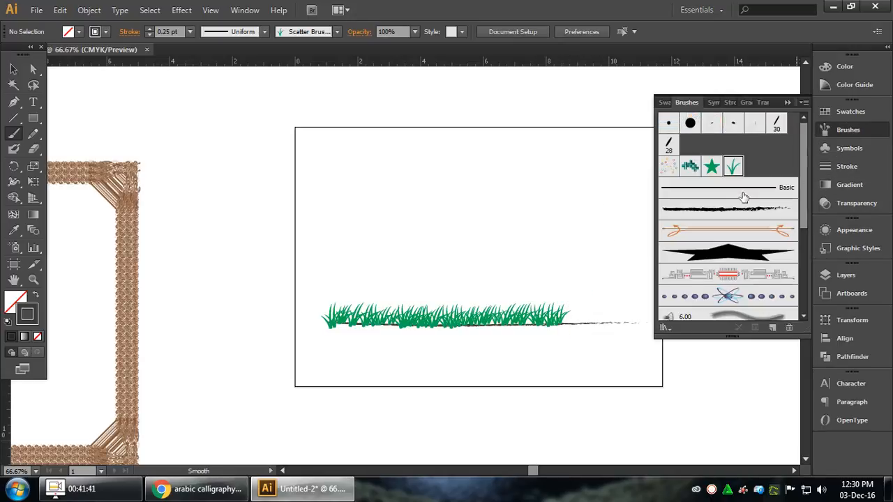
left_click(734, 208)
left_click(788, 102)
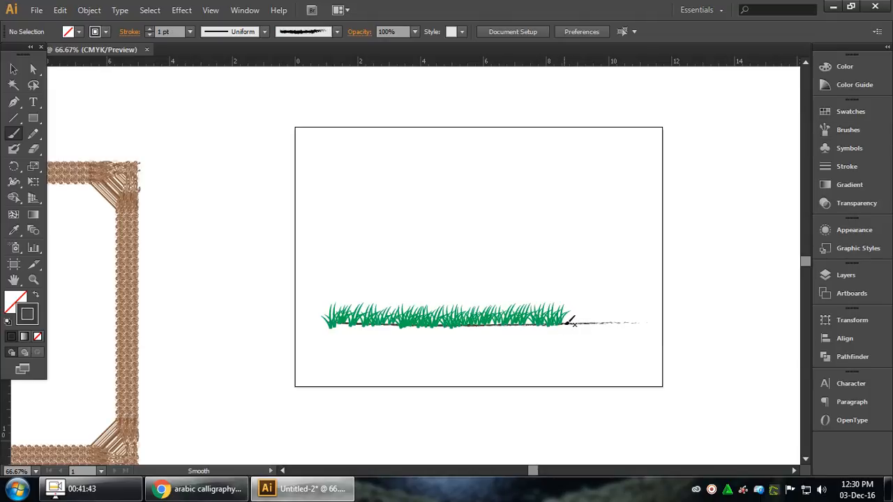
left_click_drag(572, 264, 536, 189)
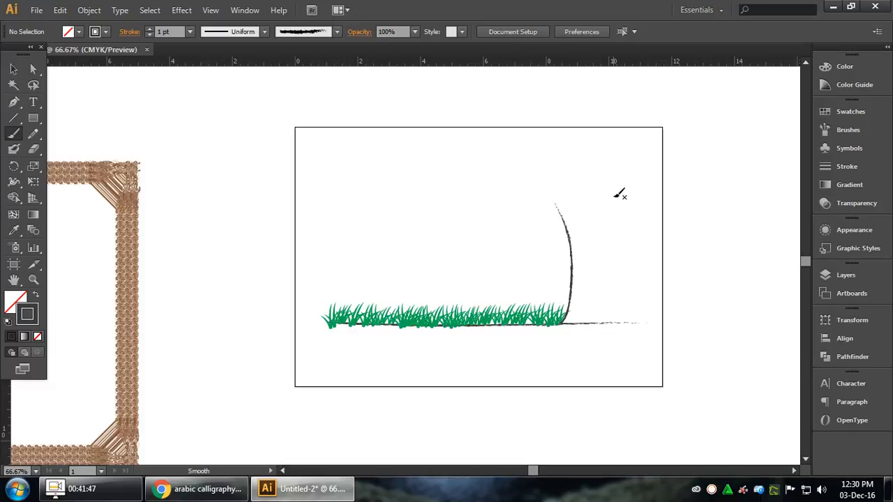
Step: Paint the tree trunk's right contour and two curved root strokes spreading from its base
left_click_drag(604, 286, 648, 341)
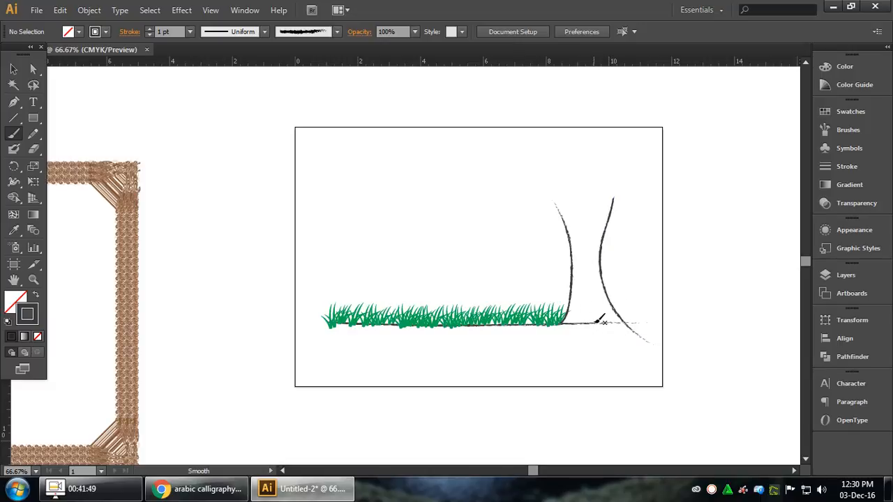
left_click_drag(595, 321, 638, 352)
left_click_drag(593, 319, 517, 350)
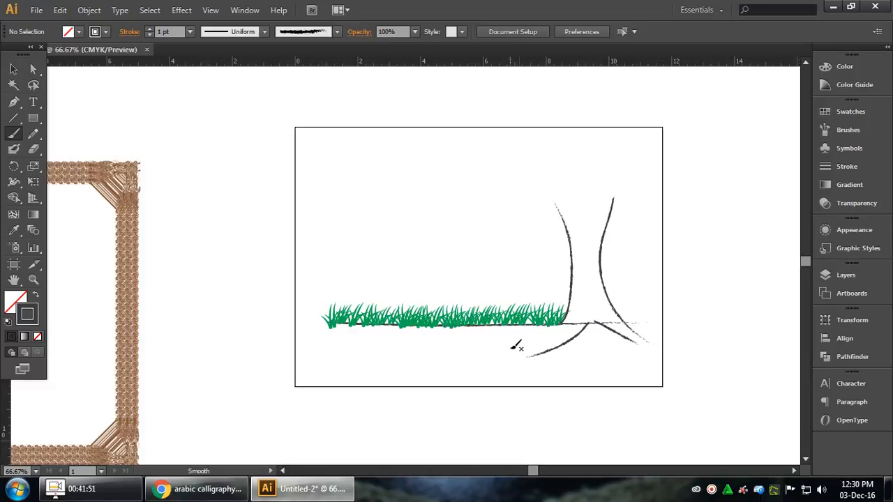
Step: Paint forked branch strokes at the top of the tree trunk, undoing the extra stroke beside its left contour
mouse_move(558, 185)
left_mouse_down()
mouse_move(590, 202)
mouse_move(577, 169)
left_mouse_up()
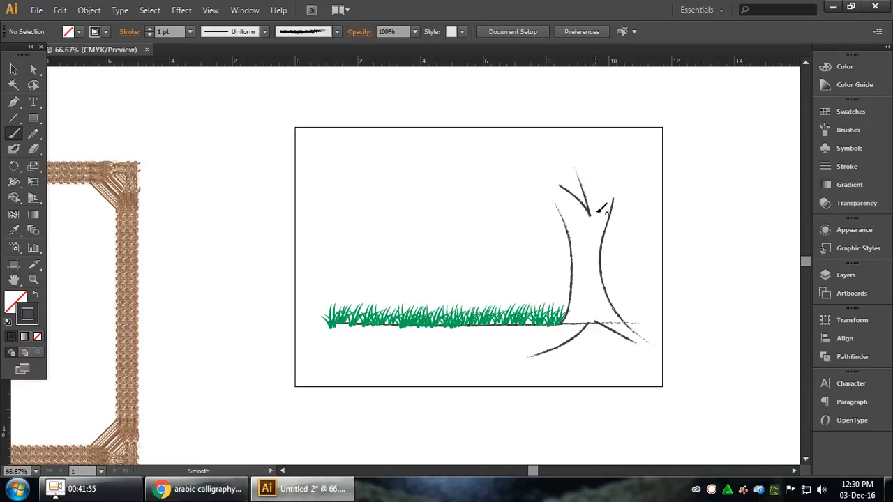
left_click_drag(599, 198, 608, 166)
left_click_drag(617, 197, 642, 163)
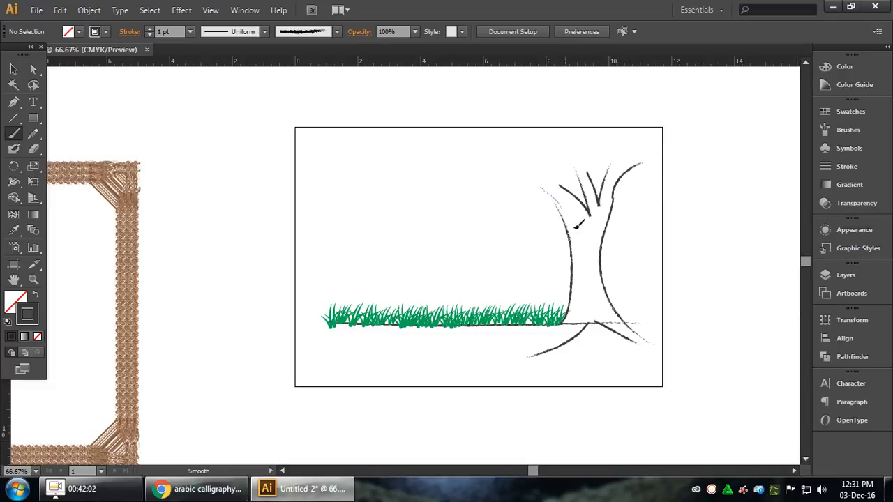
left_click_drag(576, 226, 576, 228)
key("ctrl+z")
Step: Paint the tree's canopy as large overlapping rounded outlines with smaller inner arcs around the branches
left_click_drag(489, 229, 480, 137)
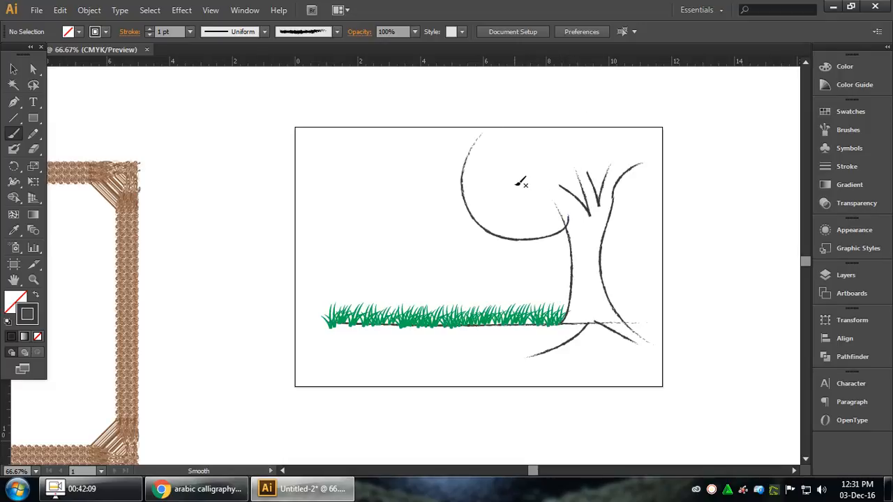
left_click_drag(514, 182, 498, 67)
scroll(628, 143, "up", 3)
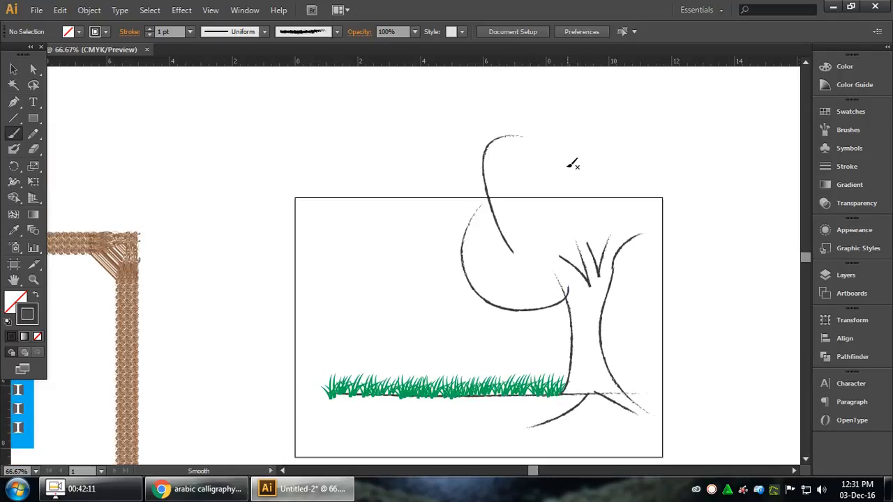
mouse_move(548, 157)
left_mouse_down()
mouse_move(611, 107)
mouse_move(598, 202)
left_mouse_up()
left_click_drag(671, 180, 624, 269)
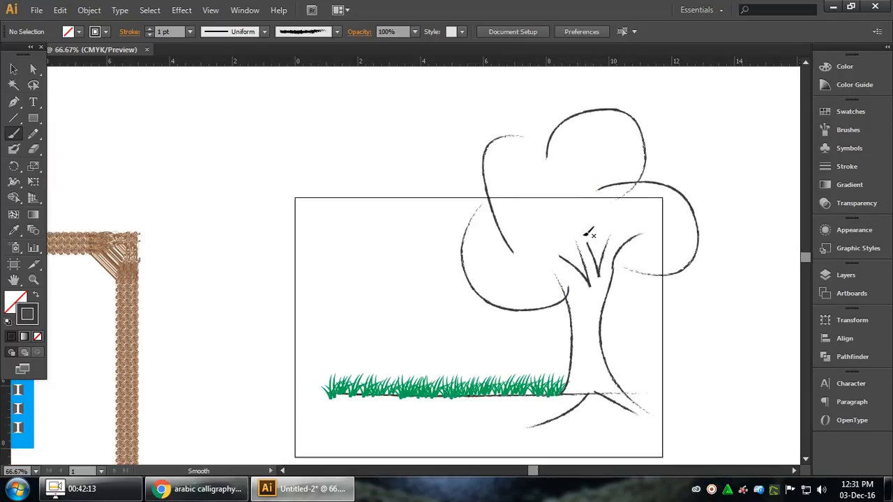
mouse_move(558, 171)
left_mouse_down()
mouse_move(571, 243)
mouse_move(567, 202)
mouse_move(587, 207)
left_mouse_up()
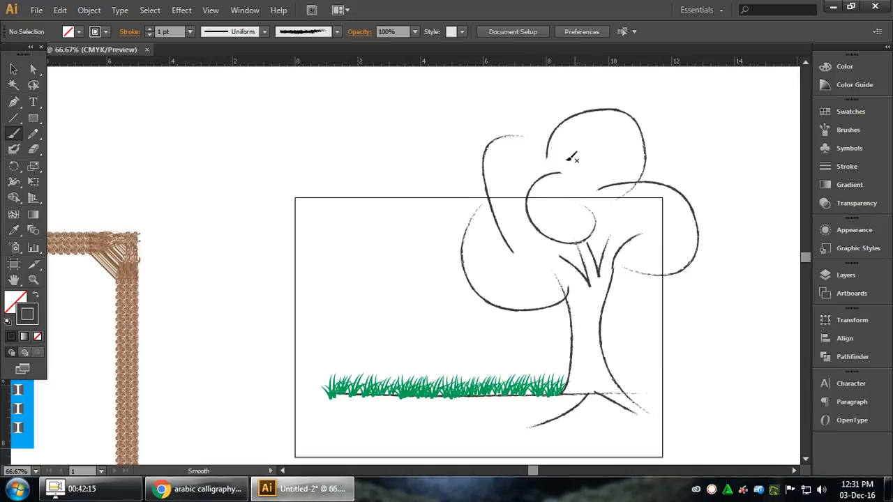
left_click_drag(527, 134, 550, 147)
mouse_move(534, 276)
left_mouse_down()
mouse_move(553, 224)
mouse_move(649, 264)
mouse_move(663, 216)
left_mouse_up()
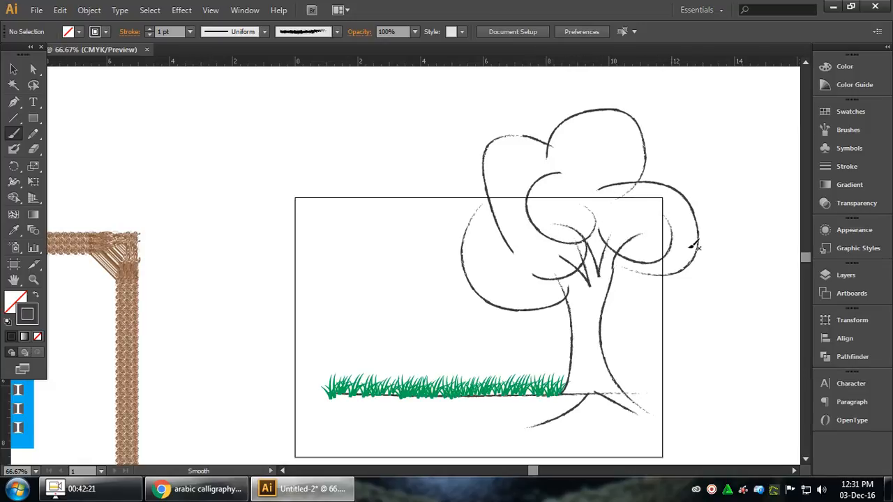
left_click(13, 69)
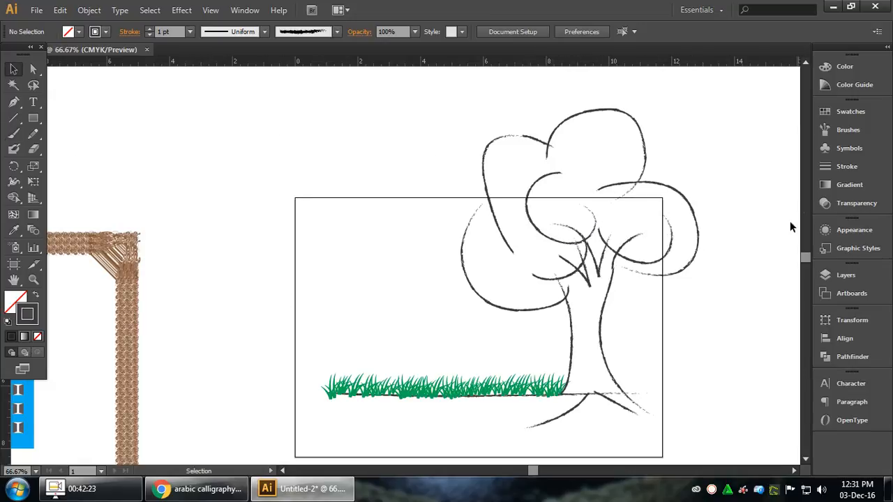
left_click(847, 133)
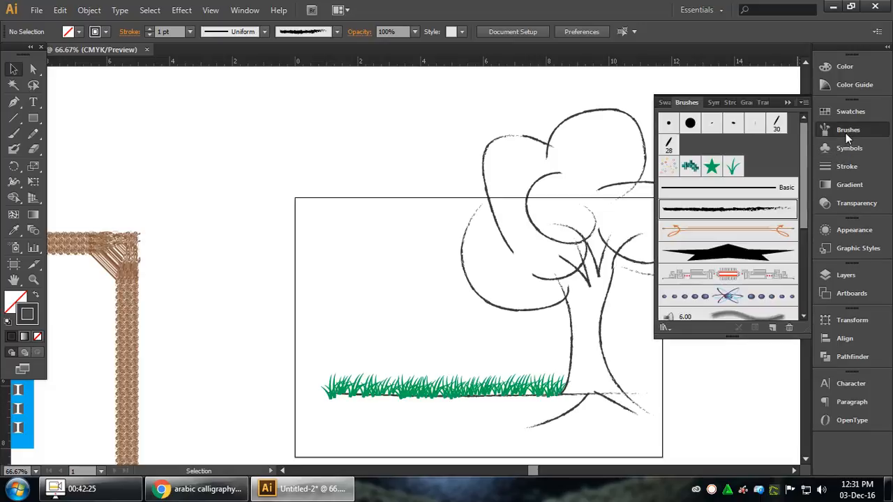
left_click(847, 133)
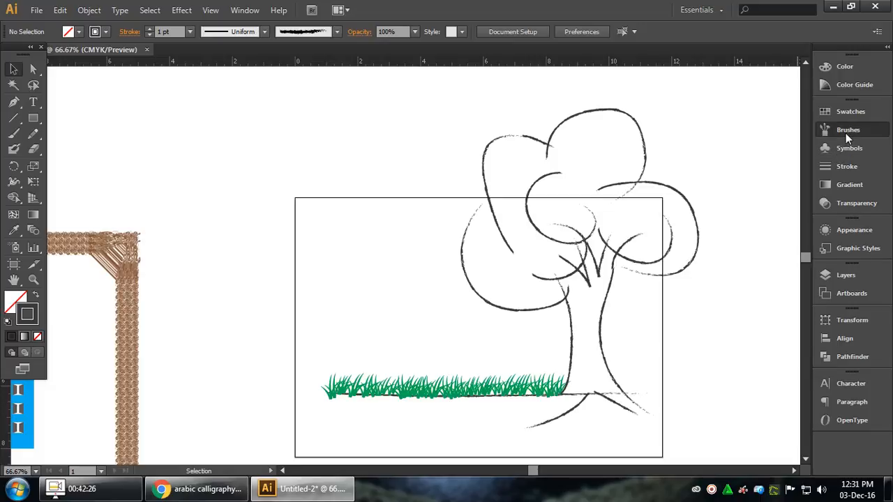
left_click(13, 102)
Step: Draw a circle about 2.3 in in diameter with the Ellipse tool near the artboard's upper-left corner
left_click(33, 118)
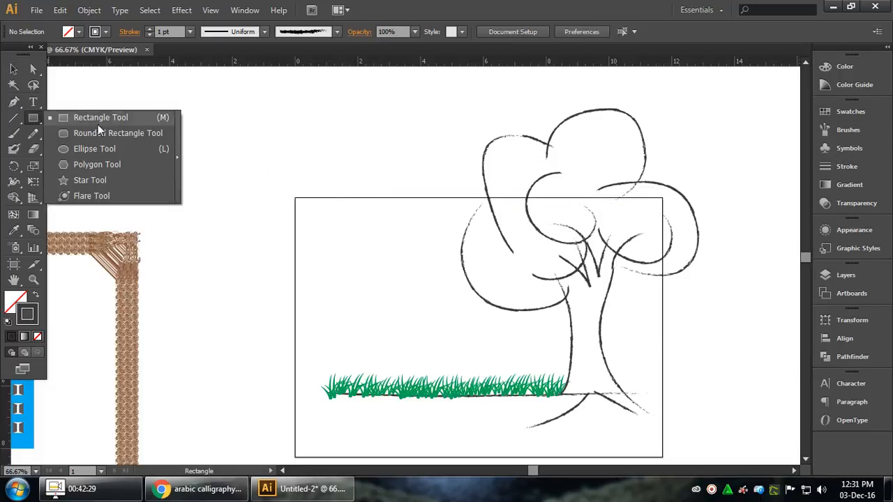
left_click(94, 148)
left_click_drag(253, 126, 320, 190)
Step: Convert the circle's bottom anchor point to a corner to give the shape a pointed lower end
key("ctrl+plus")
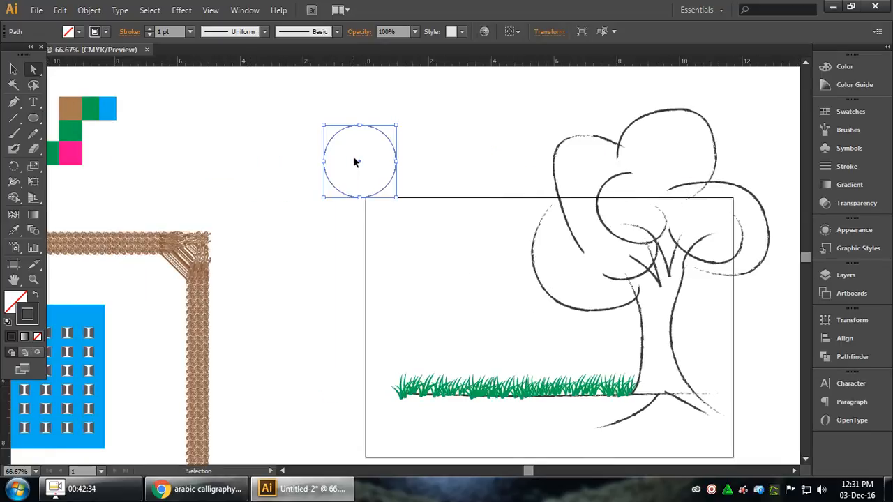
scroll(347, 162, "up", 1)
left_click(312, 168)
scroll(309, 183, "up", 2)
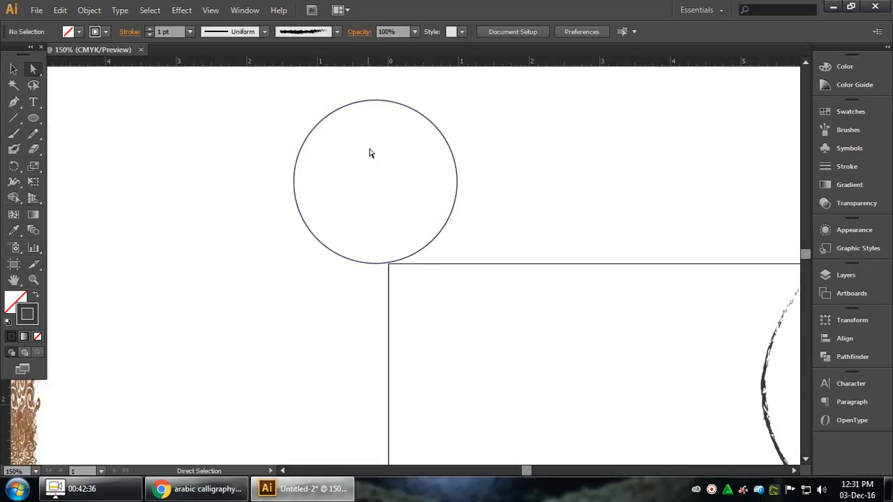
left_click(378, 102)
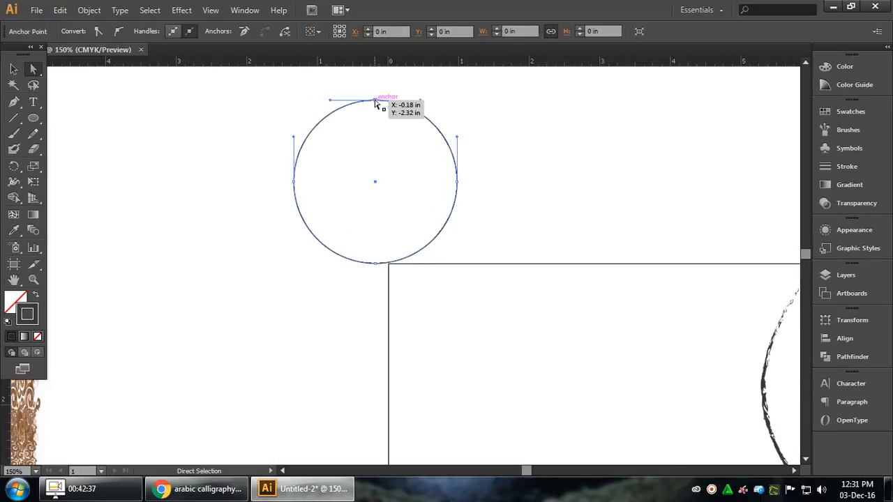
left_click(375, 264)
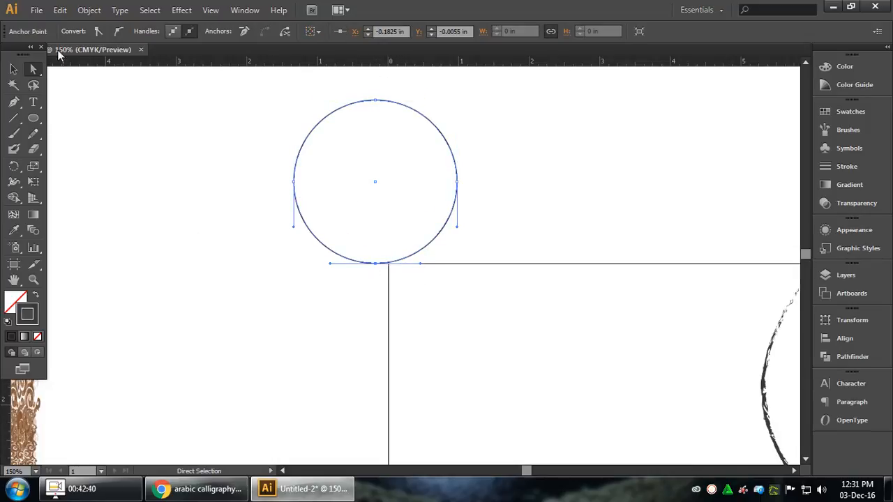
left_click(98, 32)
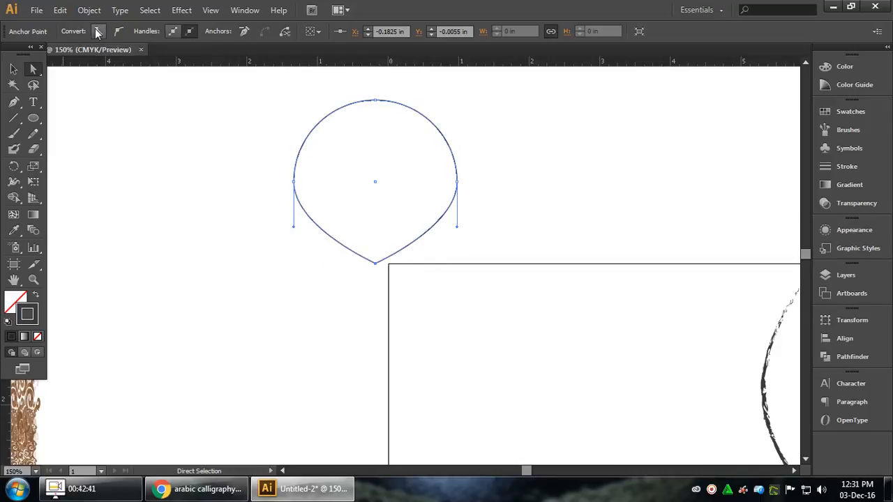
left_click(227, 171)
key("v")
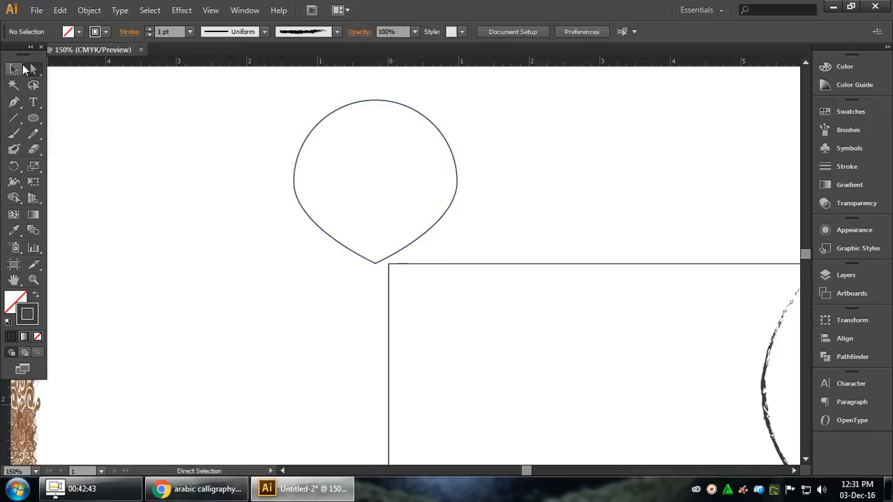
Step: Narrow the pointed circle symmetrically about its centre into a leaf shape about 1 in wide
left_click(446, 203)
left_click_drag(456, 182, 412, 184)
left_click(483, 166)
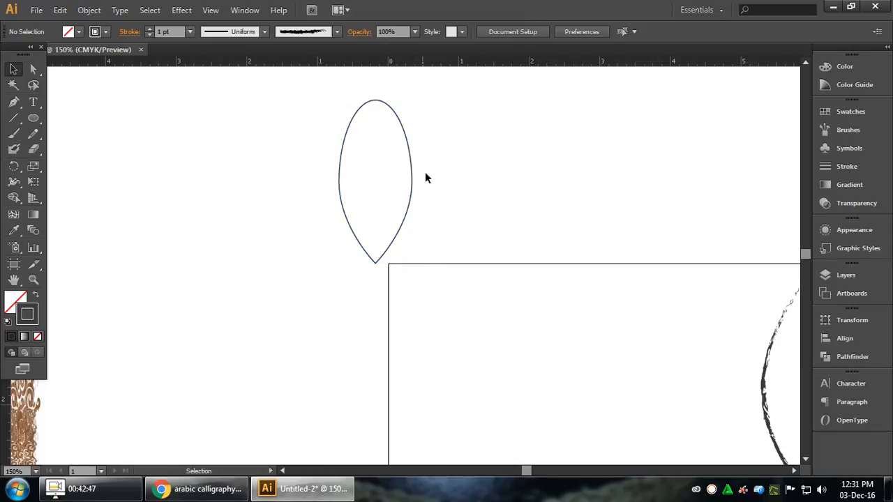
left_click(389, 194)
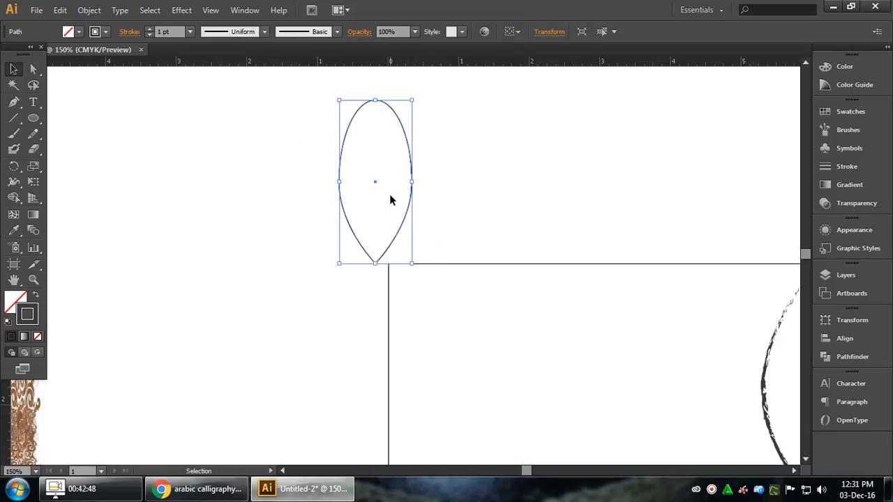
left_click(447, 189)
Step: Undo the leaf shape's narrowing and the corner conversion, and deselect the circle
scroll(359, 176, "up", 1)
key("ctrl+z")
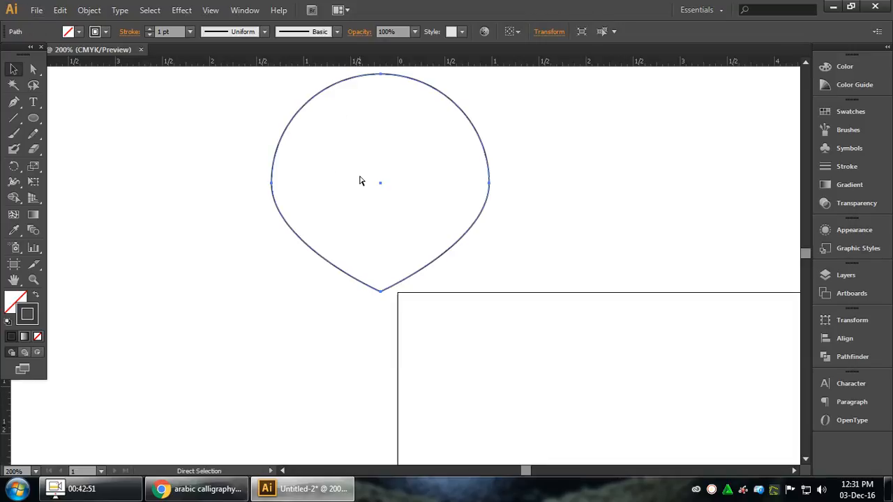
key("ctrl+z")
left_click(550, 222)
Step: Convert the circle's lowest anchor point from smooth to corner using Direct Selection
key("a")
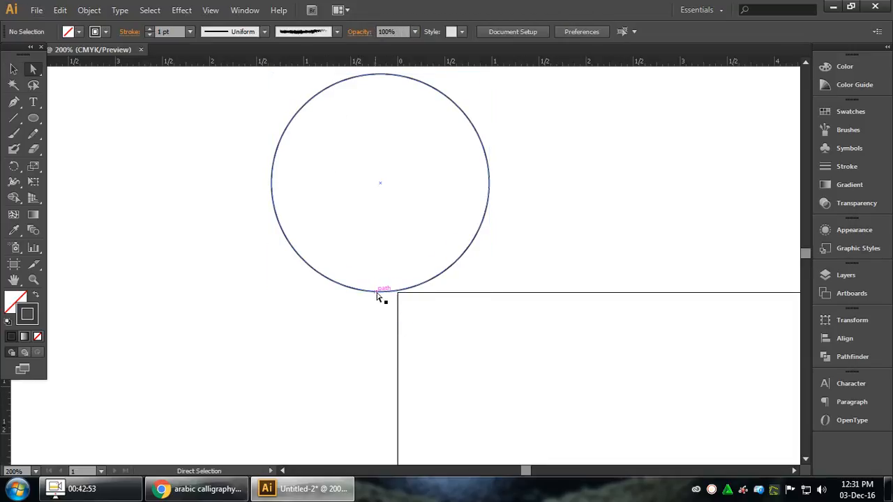
left_click(370, 292)
left_click_drag(392, 310, 371, 287)
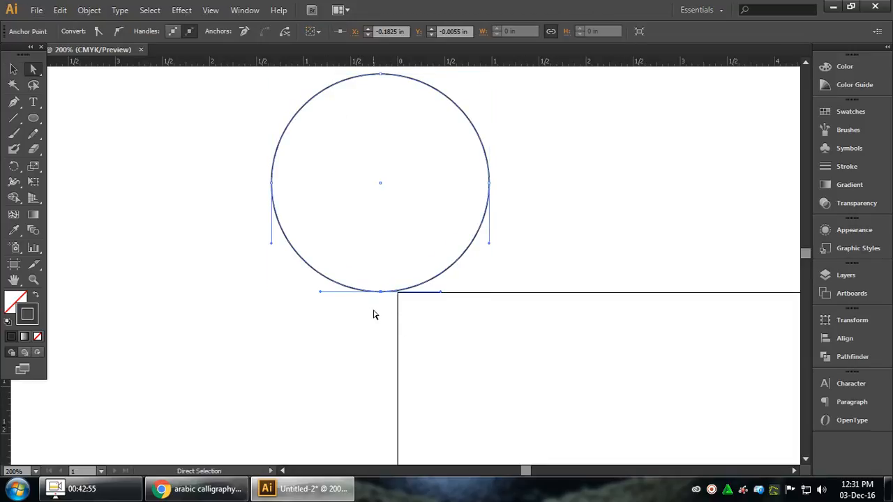
left_click(98, 31)
left_click(13, 68)
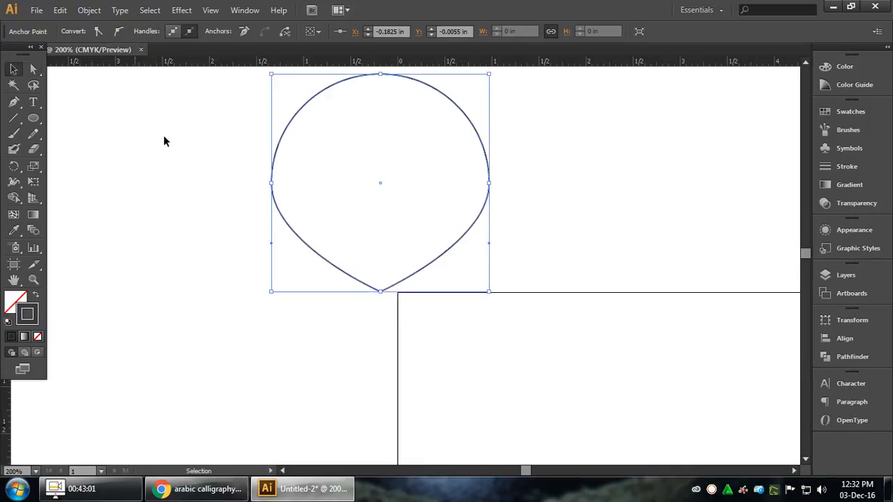
Step: Squeeze the pointed circle evenly from both sides into a slim leaf about 1 in wide
left_click_drag(249, 153, 334, 185)
left_click(549, 187)
left_click_drag(479, 153, 385, 200)
left_click(520, 179)
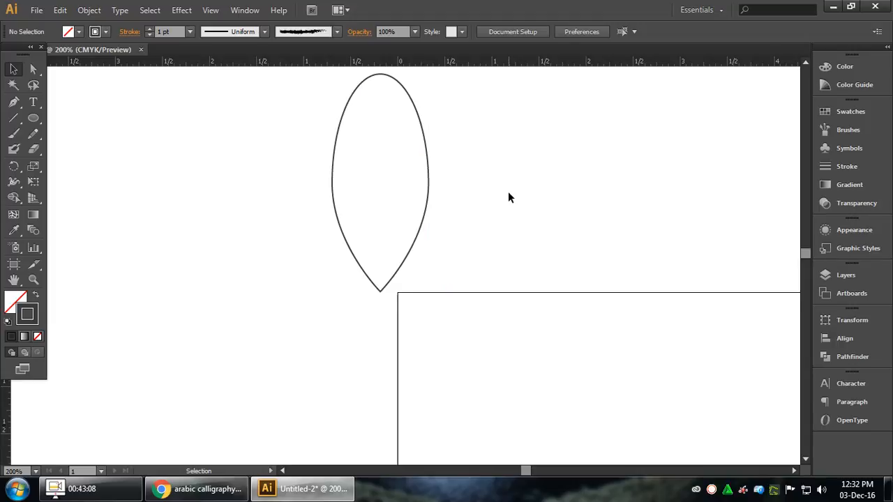
Step: Fill the leaf shape with green and remove its stroke
scroll(509, 193, "up", 1)
left_click(341, 133)
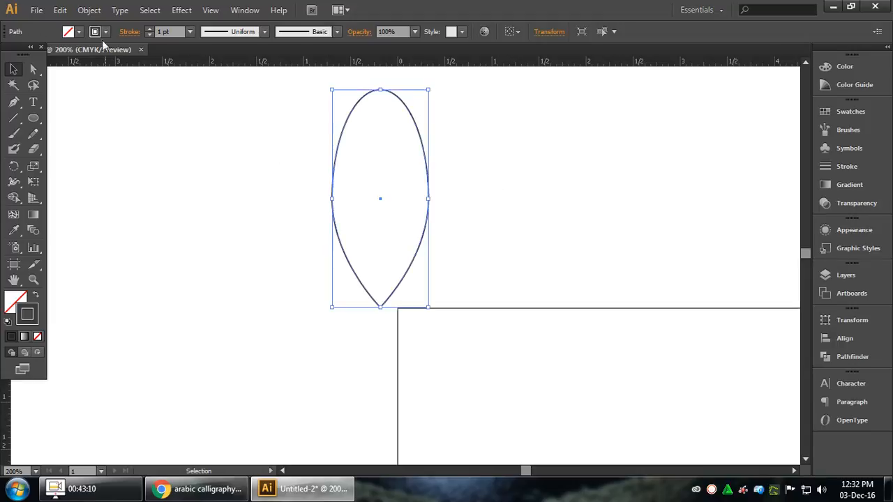
left_click(79, 32)
left_click(63, 54)
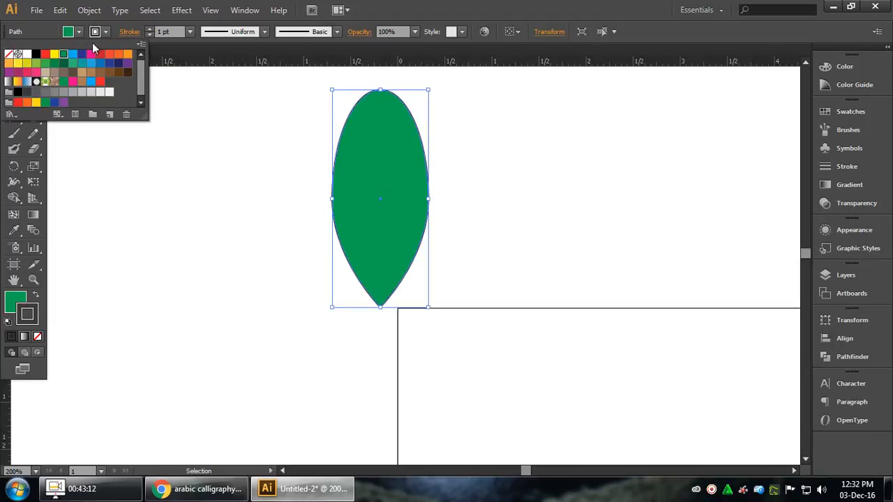
left_click(106, 32)
left_click(105, 33)
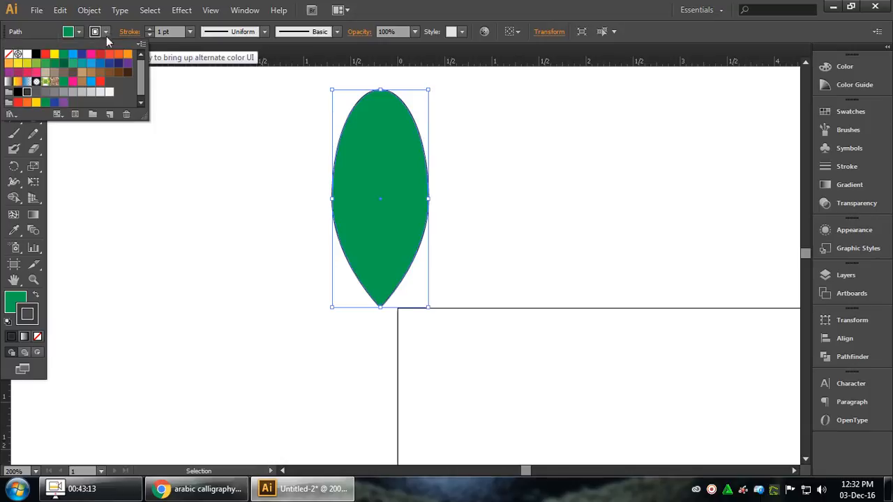
left_click(9, 54)
left_click(251, 205)
left_click(507, 219)
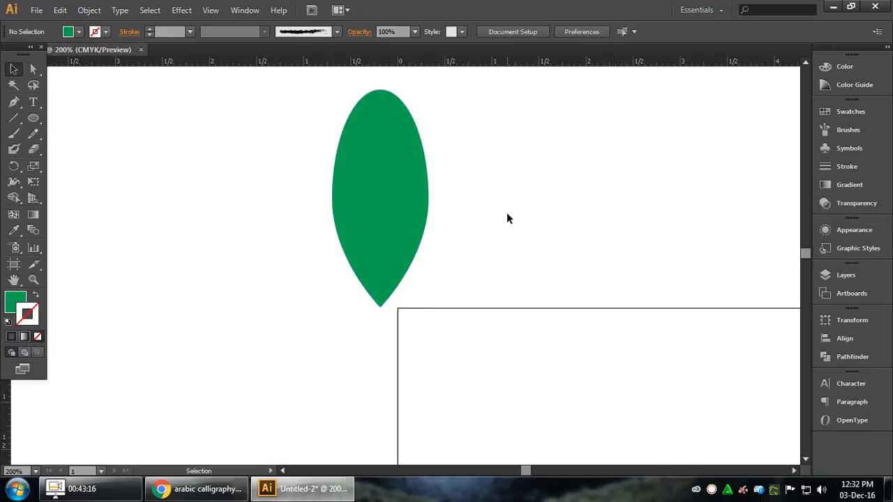
Step: Try painting a vertical midrib stroke down the middle of the leaf with the Paintbrush, and undo it
left_click(14, 134)
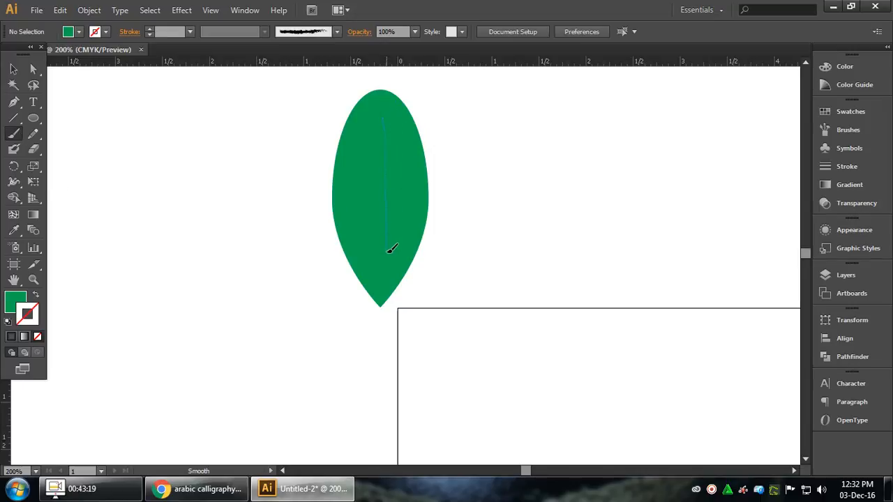
left_click_drag(388, 251, 389, 255)
key("ctrl+z")
Step: Set the fill colour to light brown for the Paintbrush with nothing selected
left_click(79, 31)
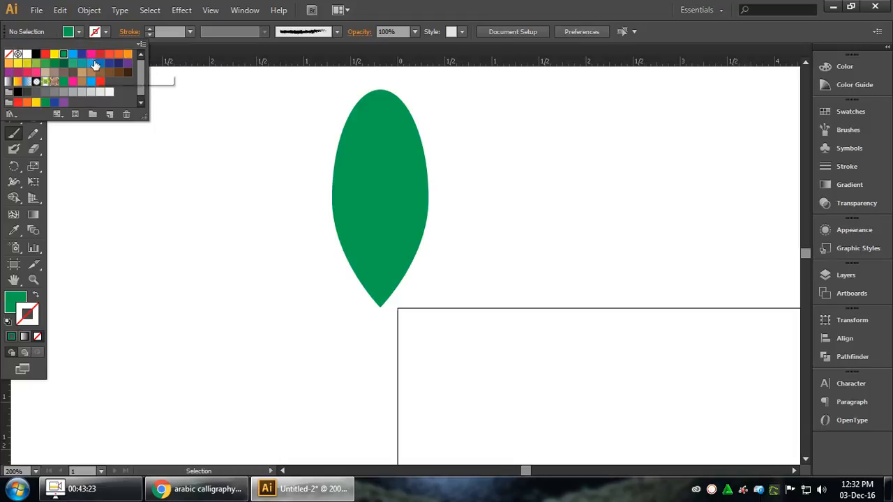
left_click(193, 19)
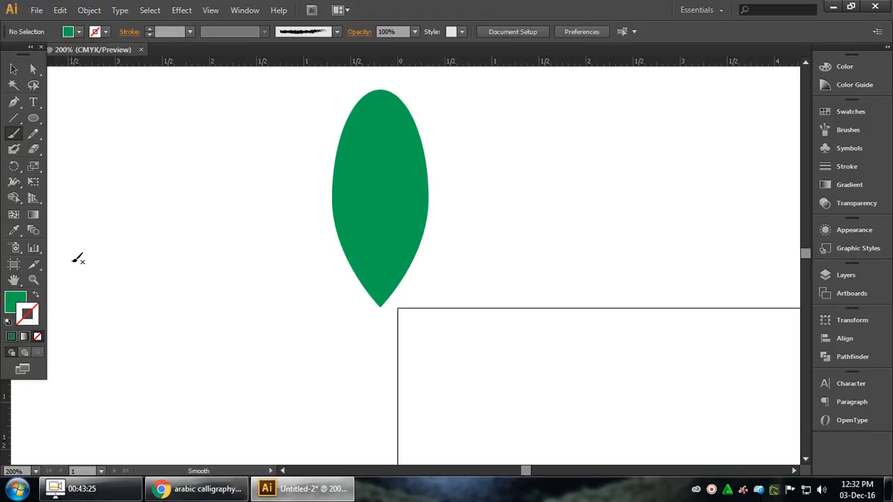
left_click(78, 32)
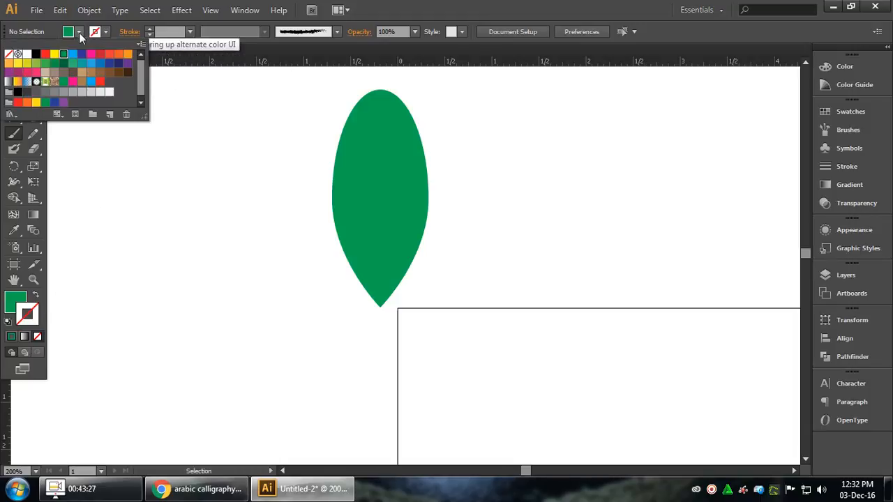
left_click(91, 73)
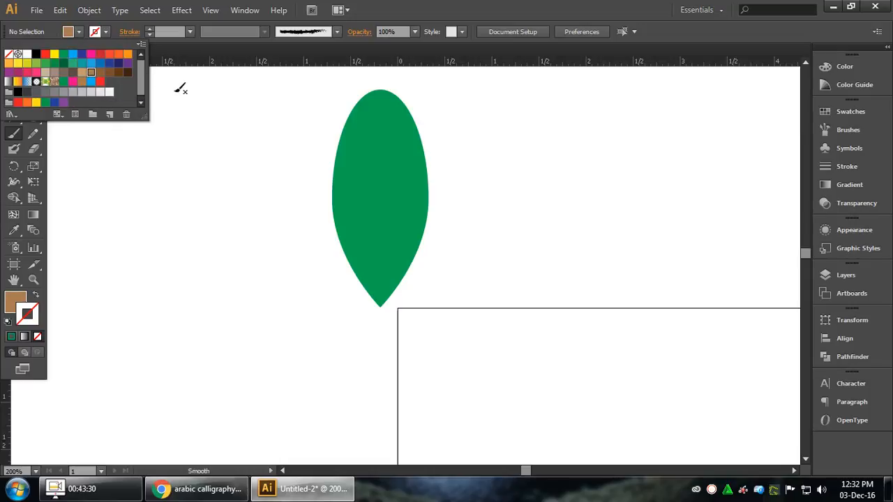
left_click(378, 141)
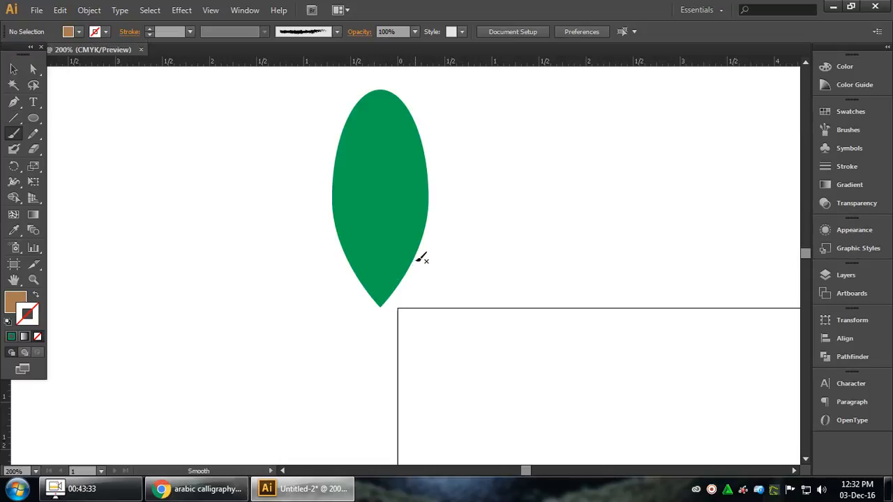
key("shift+x")
left_click_drag(496, 130, 496, 287)
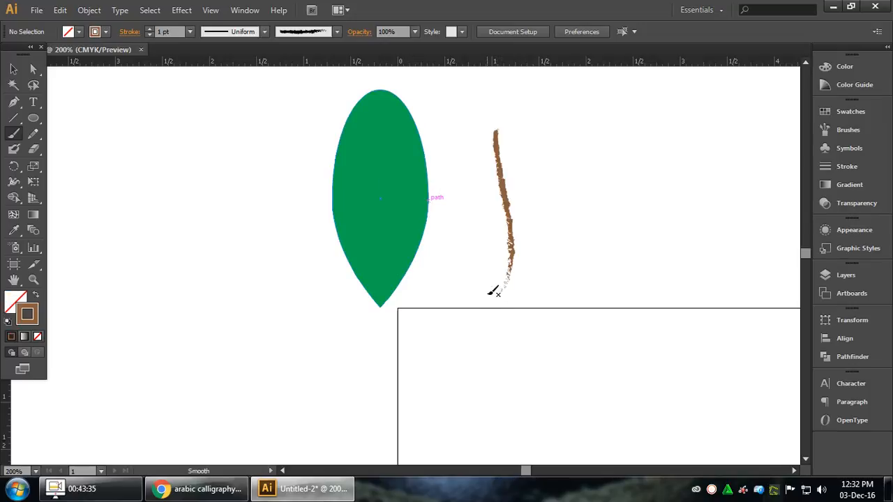
key("ctrl+z")
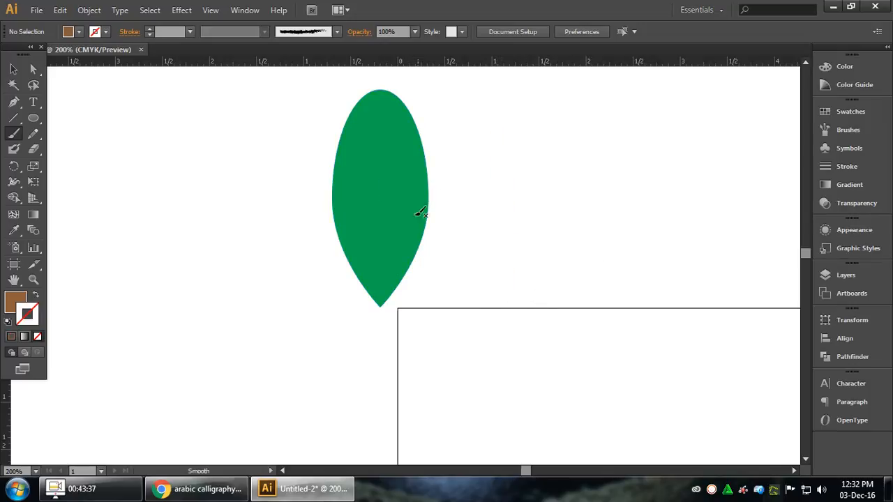
Step: Paint a brown central vein with two side branches on the green leaf and move the veins up to the leaf's rounded top
left_click_drag(380, 268, 381, 269)
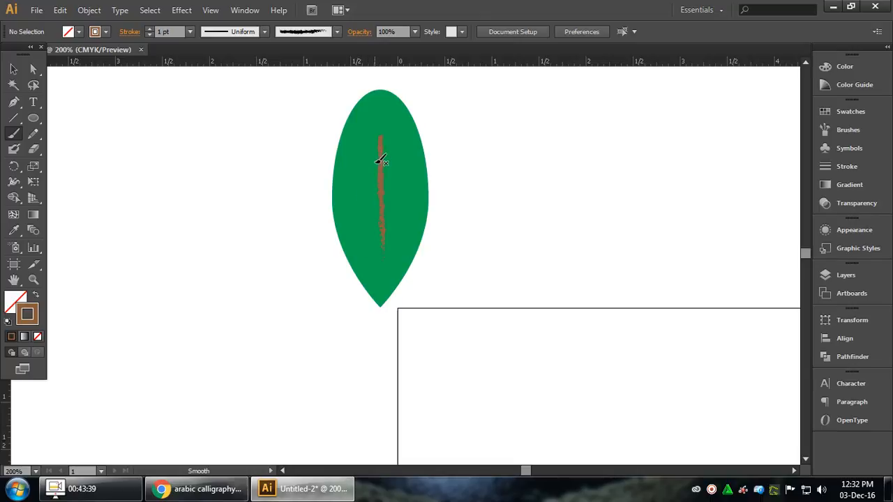
left_click_drag(381, 182, 361, 231)
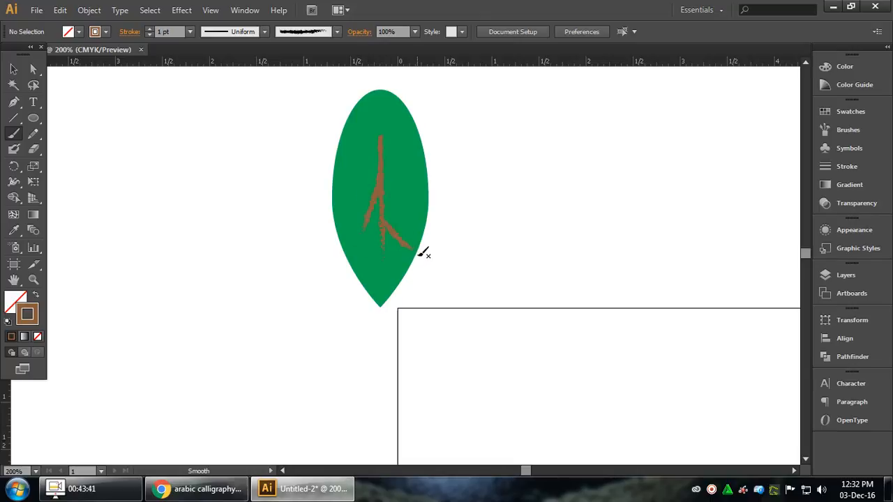
left_click(13, 69)
left_click_drag(328, 157, 459, 261)
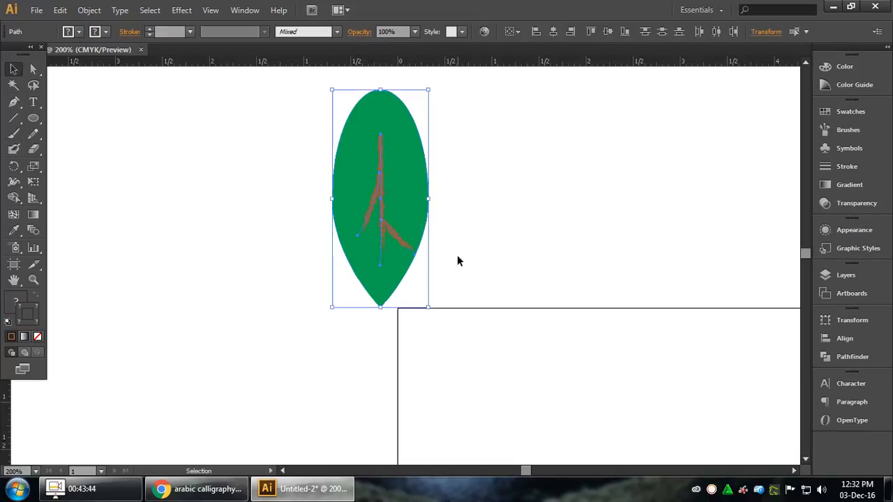
left_click(395, 148, "shift")
left_click_drag(381, 168, 378, 98)
left_click_drag(411, 227, 417, 241)
left_click(470, 241)
Step: Group the green leaf together with its brown veins
left_click_drag(299, 112, 395, 164)
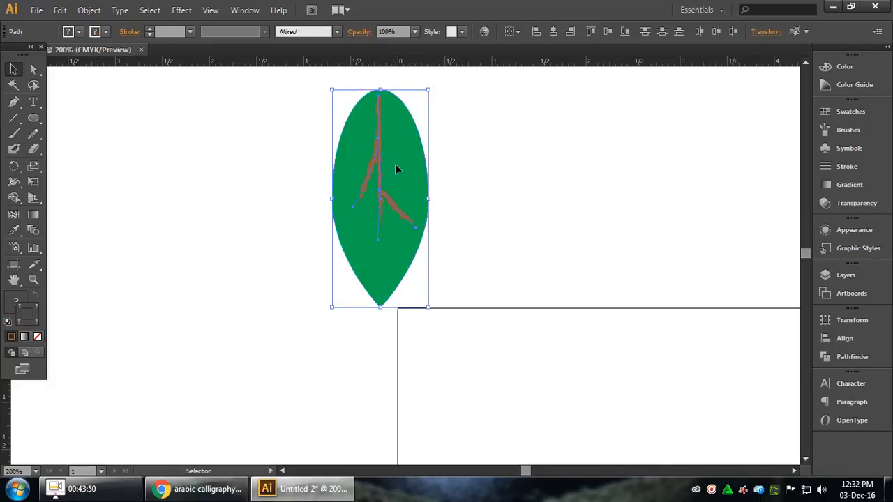
right_click(396, 163)
left_click(440, 229)
left_click(473, 208)
Step: Scale the leaf group down to less than half its size and move it onto the artboard's top edge
left_click(396, 197)
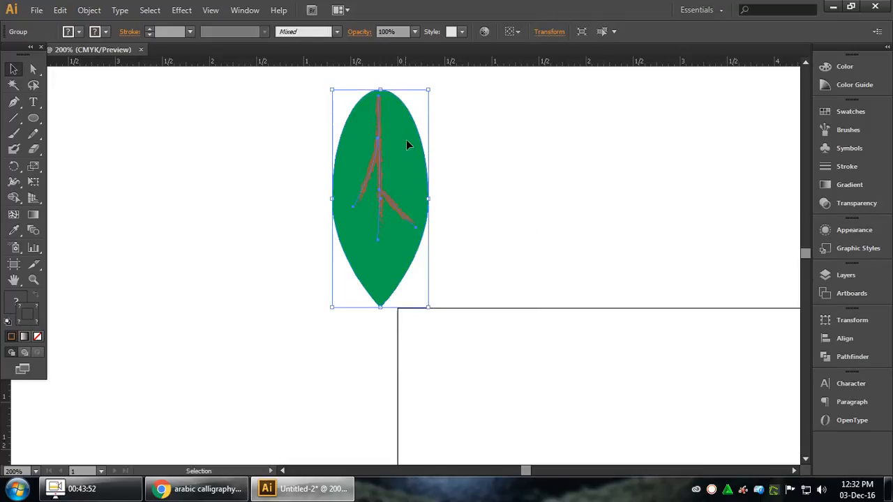
left_click_drag(424, 90, 402, 136)
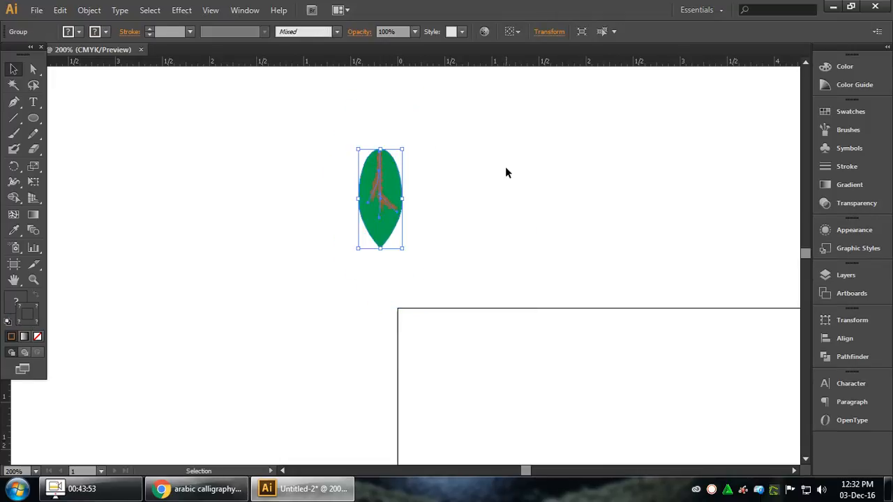
left_click(505, 167)
scroll(413, 200, "down", 2)
left_click_drag(406, 192, 468, 254)
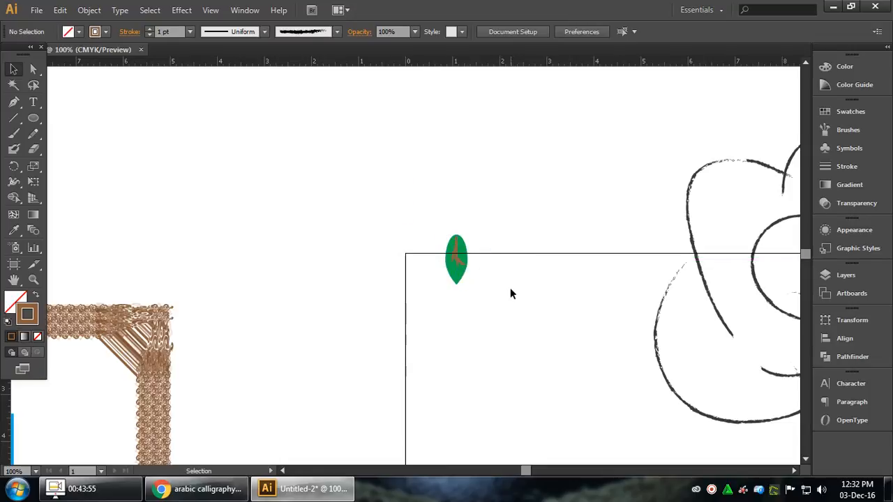
Step: Isolate the leaf group and set the stroke weight of its three vein paths to 0.5 pt
left_click(466, 255)
scroll(464, 279, "up", 3)
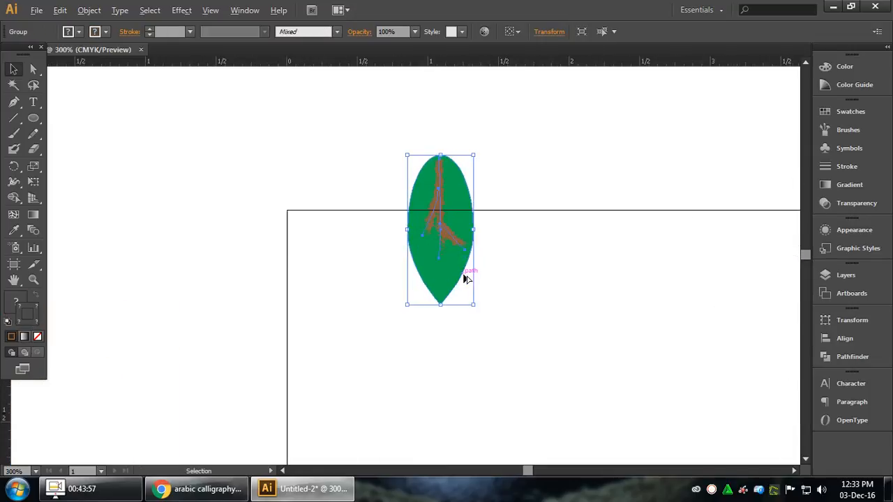
left_click(527, 212)
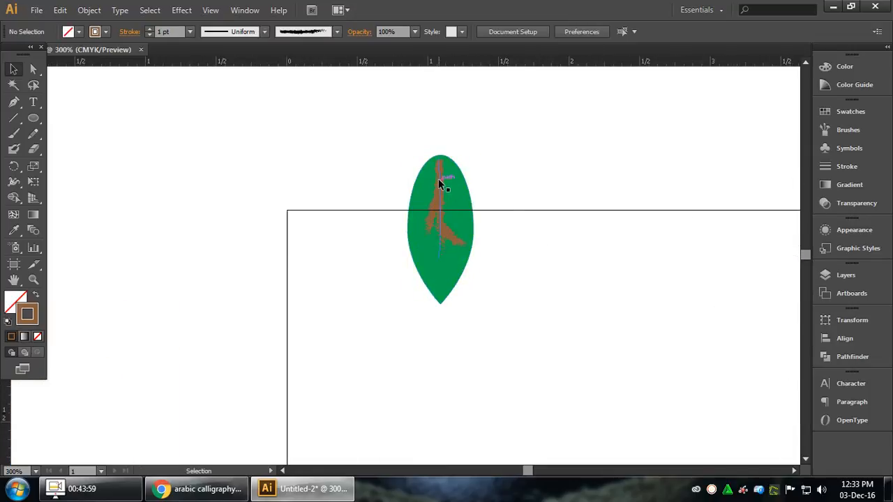
left_click(440, 179)
left_click(547, 209)
scroll(425, 220, "up", 2)
double_click(454, 177)
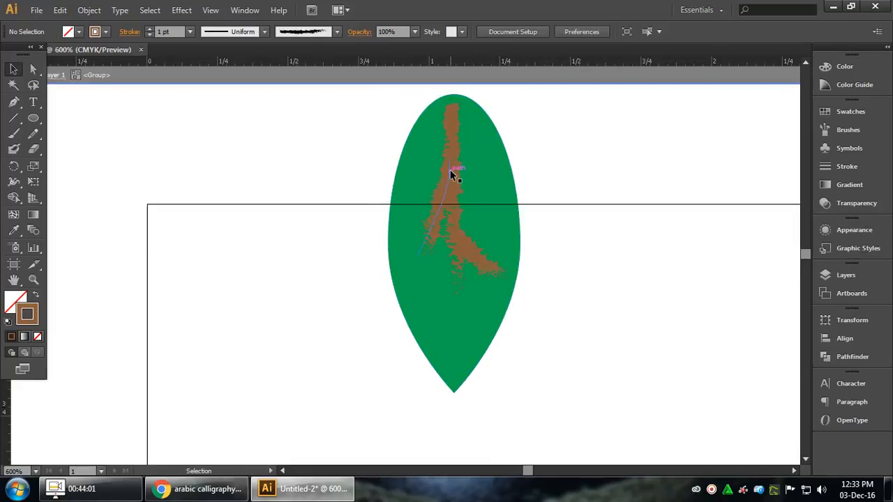
left_click(458, 179)
left_click(447, 130, "shift")
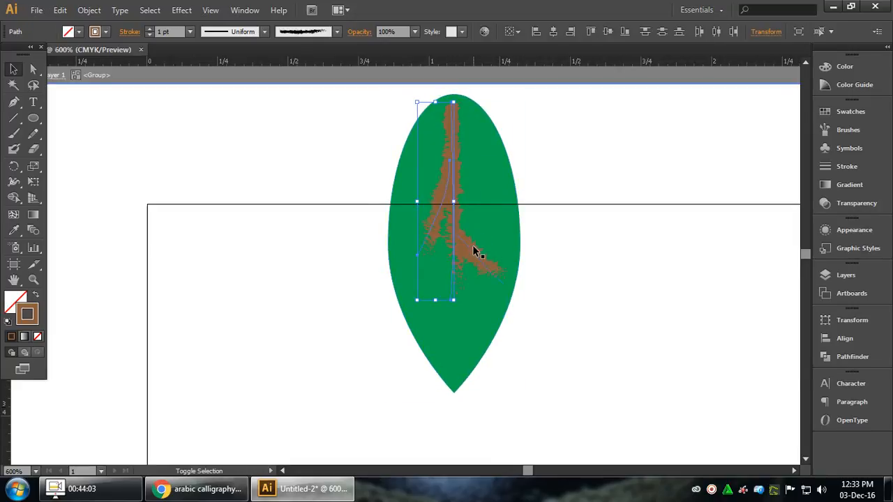
left_click(472, 248, "shift")
left_click(191, 31)
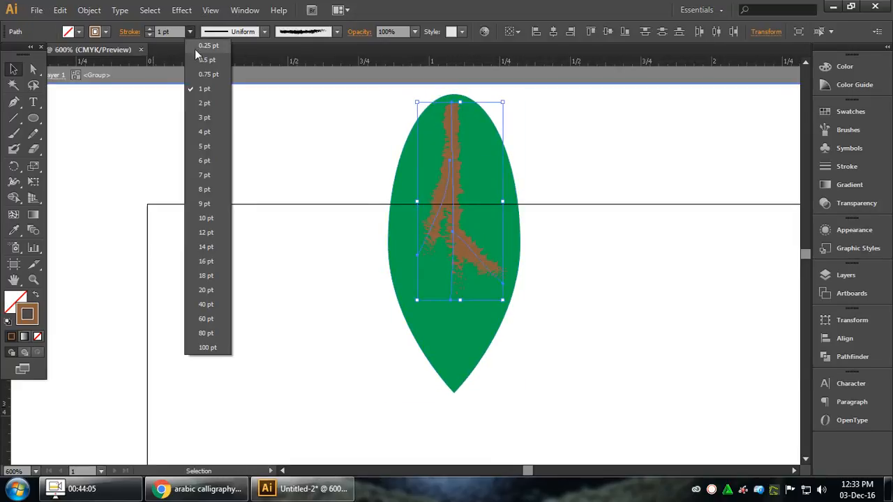
left_click(199, 46)
left_click(190, 31)
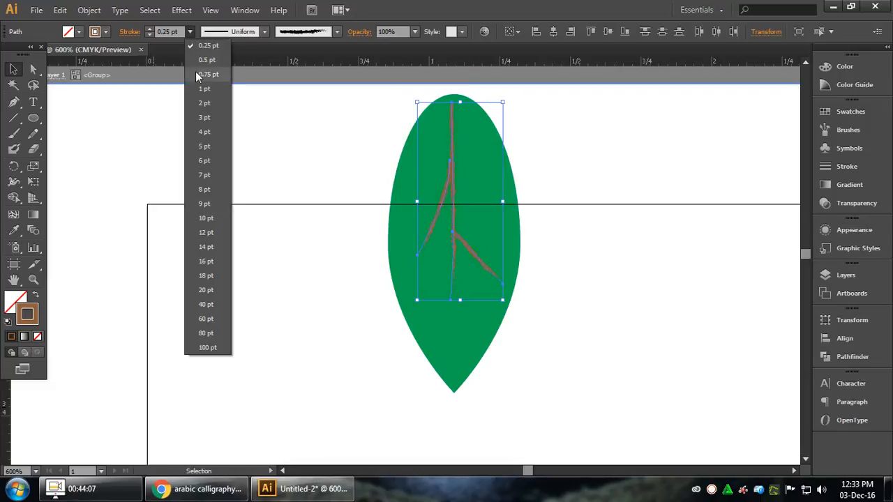
left_click(199, 62)
left_click(635, 166)
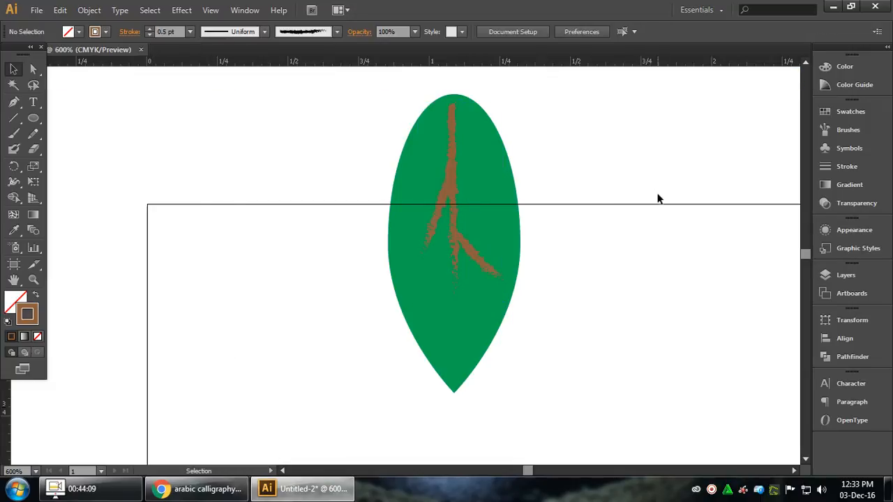
Step: Create a new scatter brush from the leaf group, keeping the default brush options
scroll(461, 228, "down", 2)
left_click(443, 259)
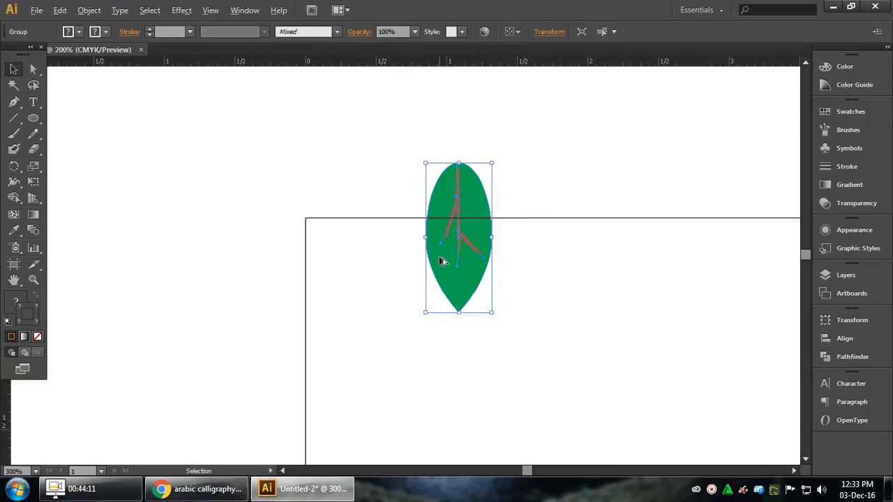
scroll(441, 257, "down", 3)
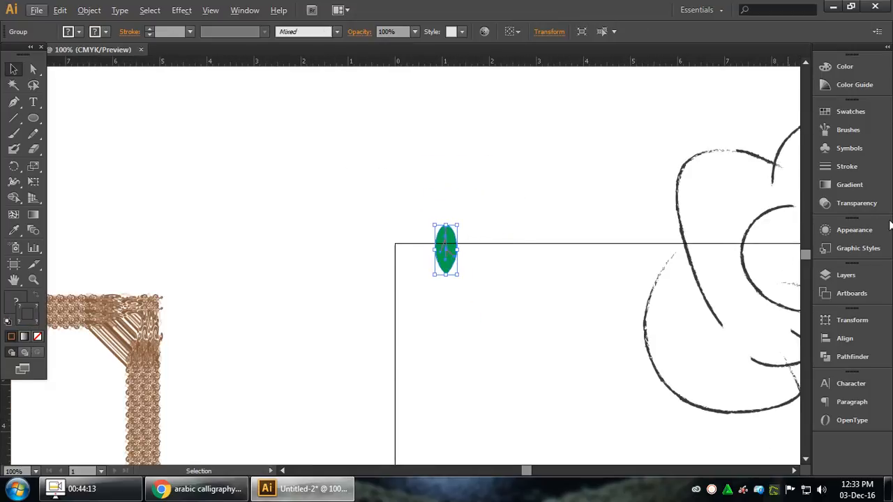
left_click(847, 130)
left_click(771, 327)
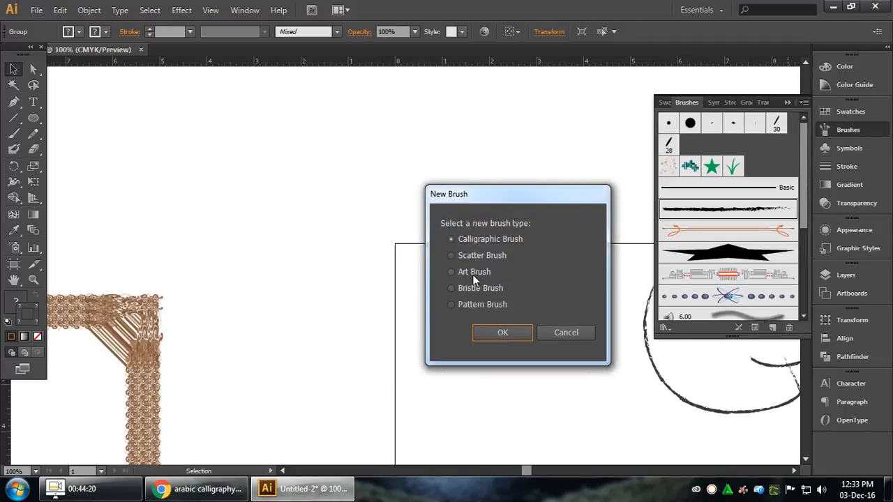
left_click(499, 332)
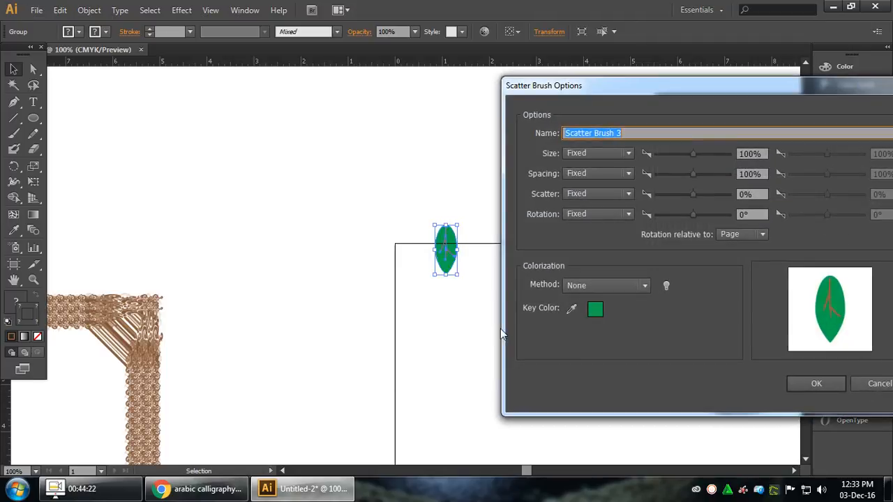
left_click_drag(701, 88, 578, 87)
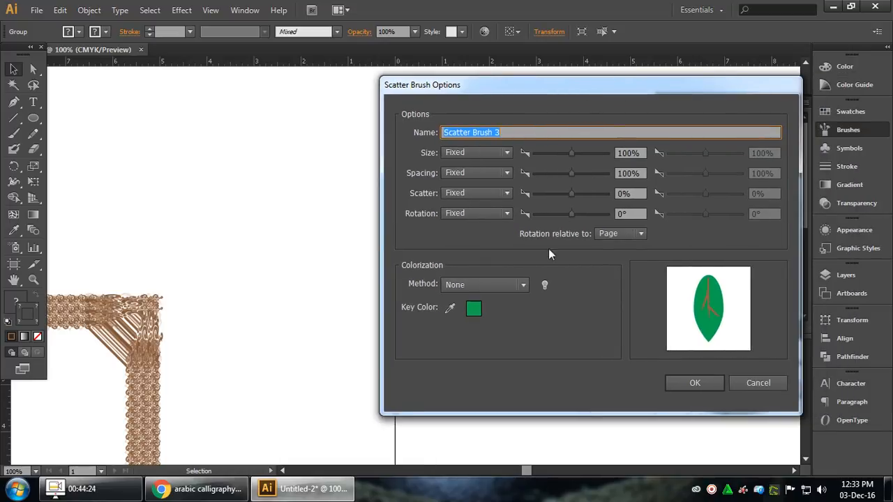
left_click(677, 383)
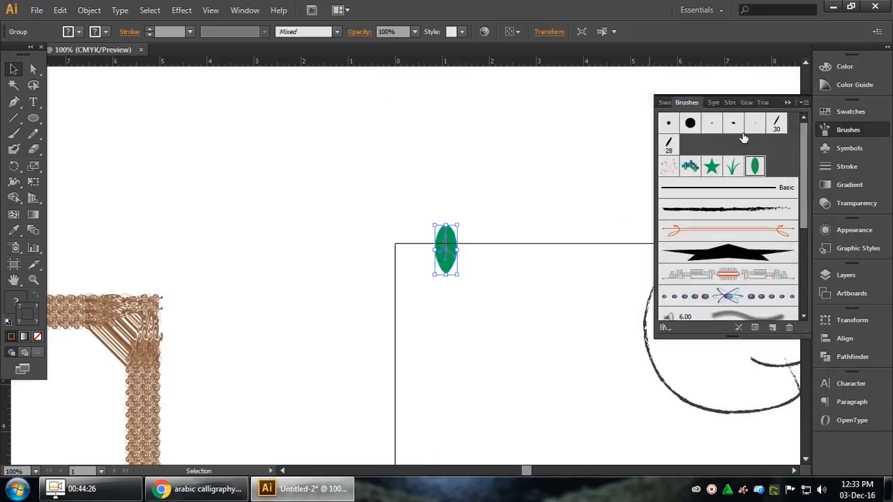
left_click(788, 103)
Step: Apply the leaf scatter brush to the tree's crown outline curves, leaving out the trunk and branch strokes
left_click(516, 249)
left_click(447, 244)
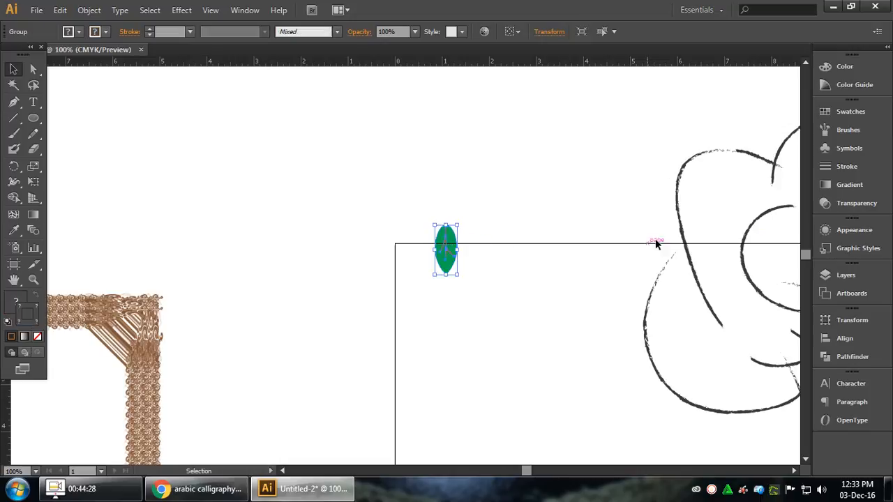
left_click(680, 220)
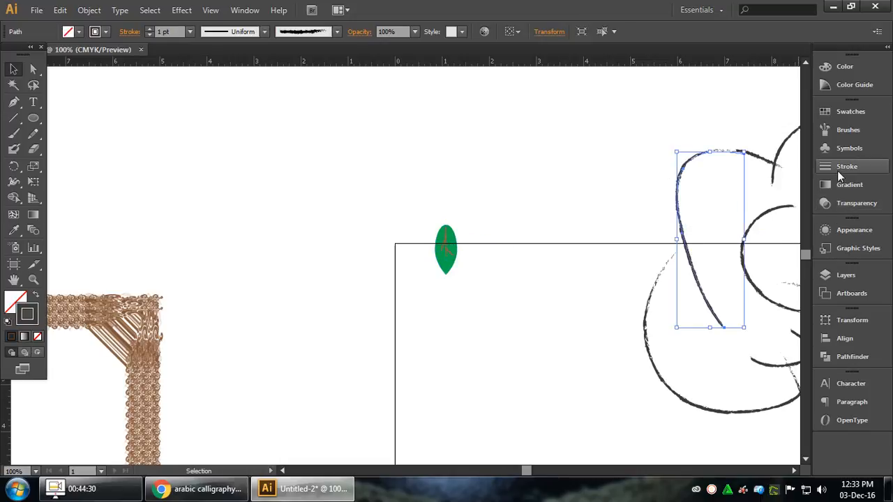
left_click(597, 237)
key("space")
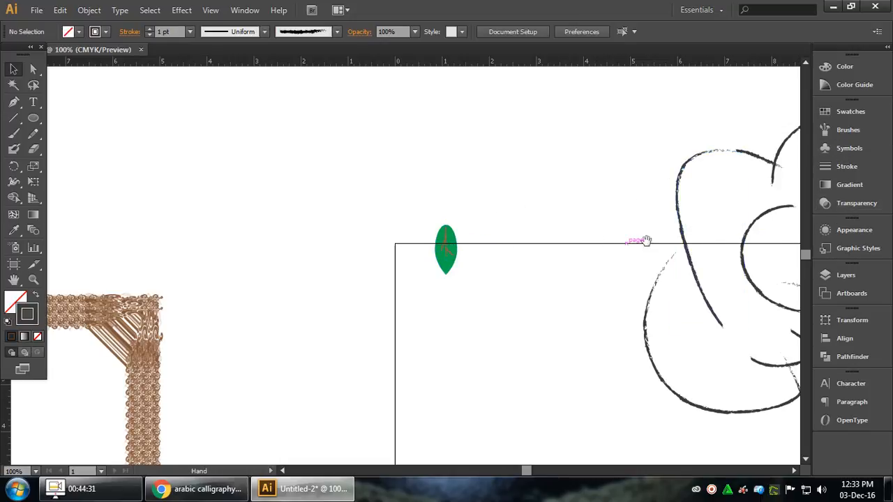
left_click_drag(720, 241, 418, 241)
left_click_drag(263, 105, 707, 396)
scroll(606, 349, "down", 3)
left_click_drag(544, 348, 503, 352)
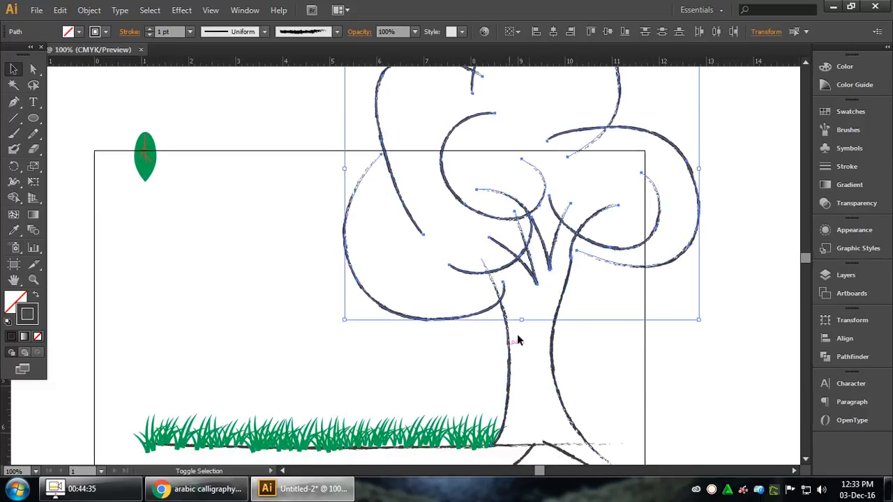
left_click_drag(527, 282, 560, 268)
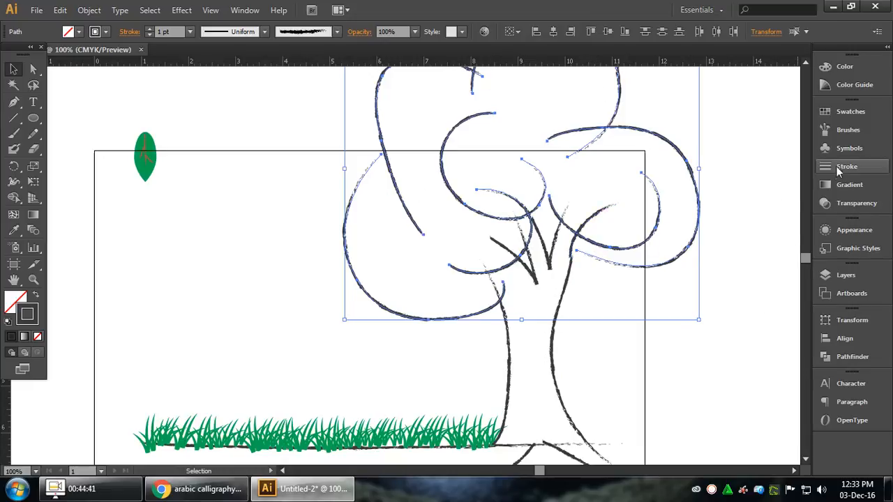
left_click(840, 130)
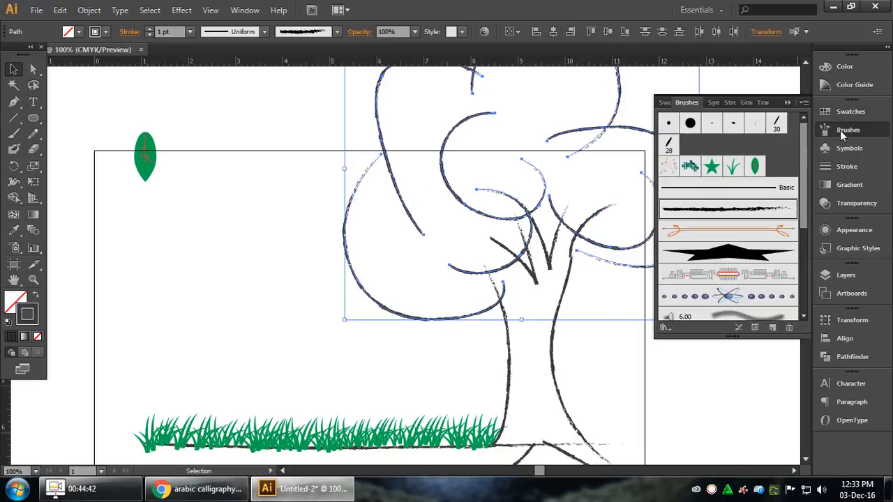
left_click(754, 168)
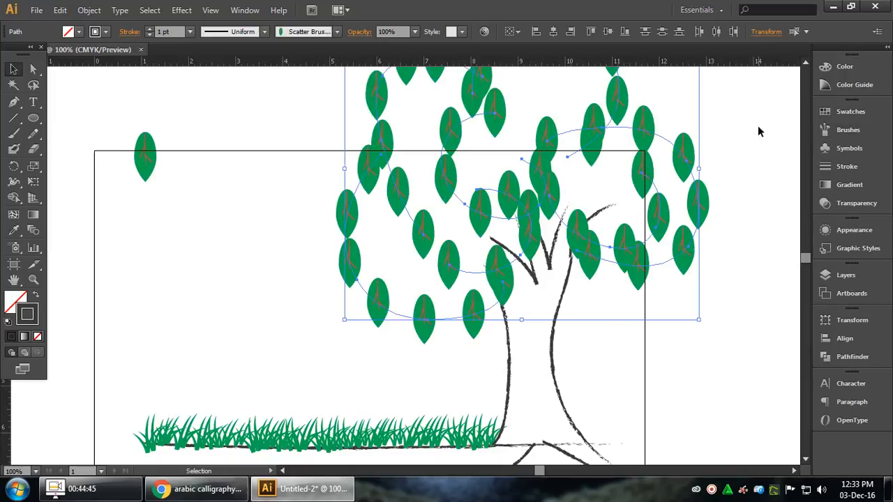
Step: Set the leaf scatter brush's rotation to Random, ranging from -180° to 180°
scroll(685, 215, "up", 3)
scroll(585, 229, "down", 2, "alt")
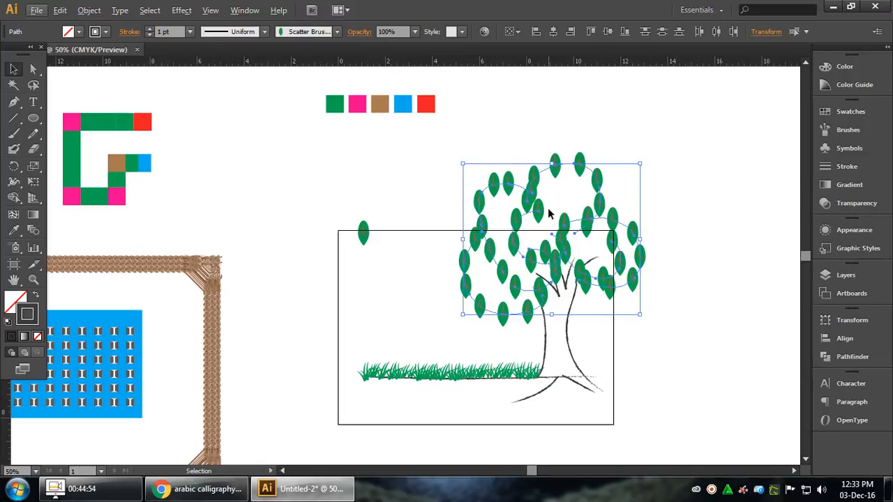
left_click(847, 130)
double_click(751, 179)
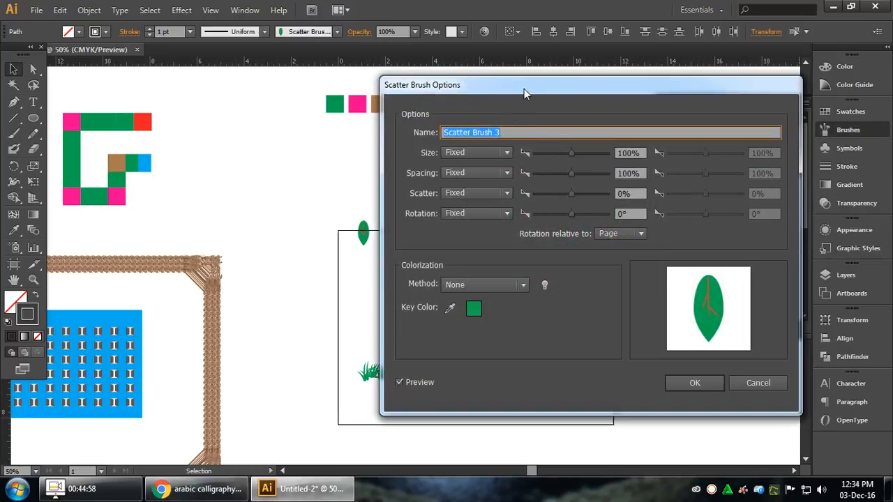
left_click_drag(524, 88, 709, 88)
left_click(661, 216)
left_click(659, 237)
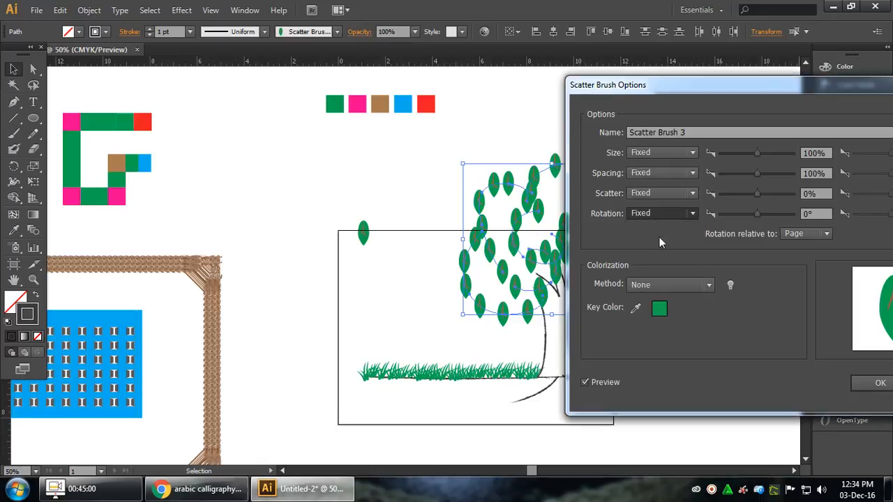
left_click(817, 219)
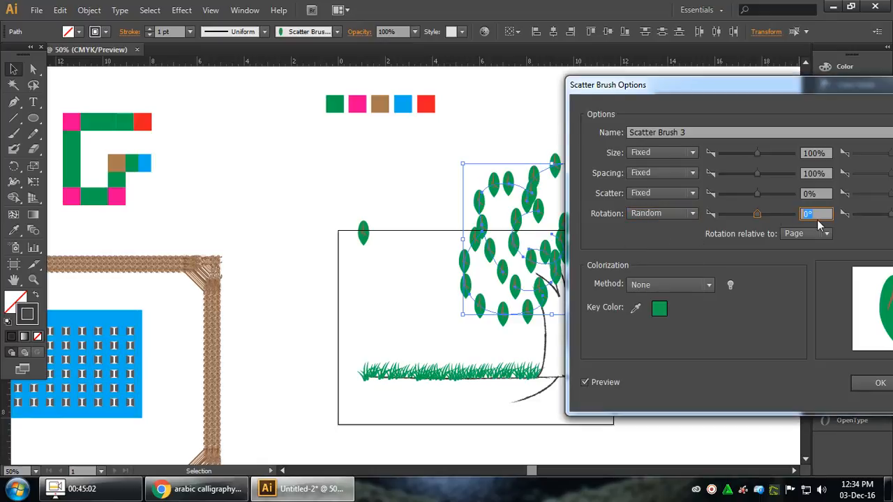
left_click_drag(812, 91, 735, 91)
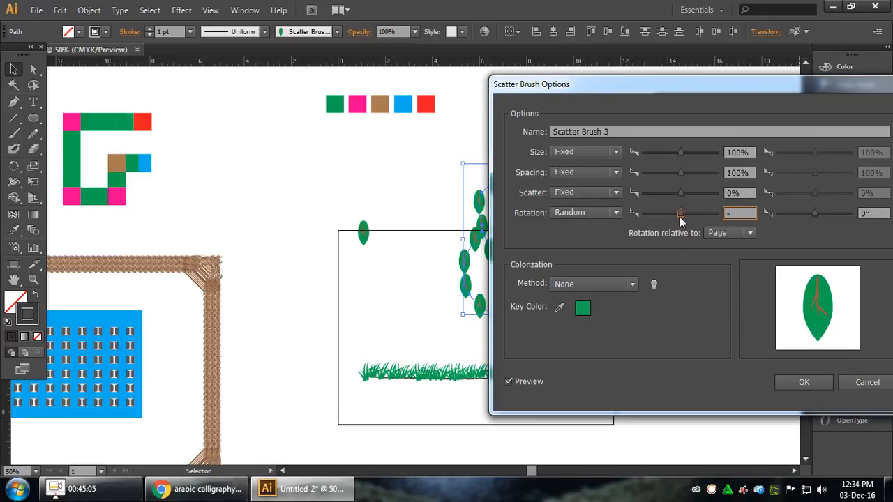
left_click_drag(679, 217, 627, 217)
left_click_drag(817, 218, 852, 221)
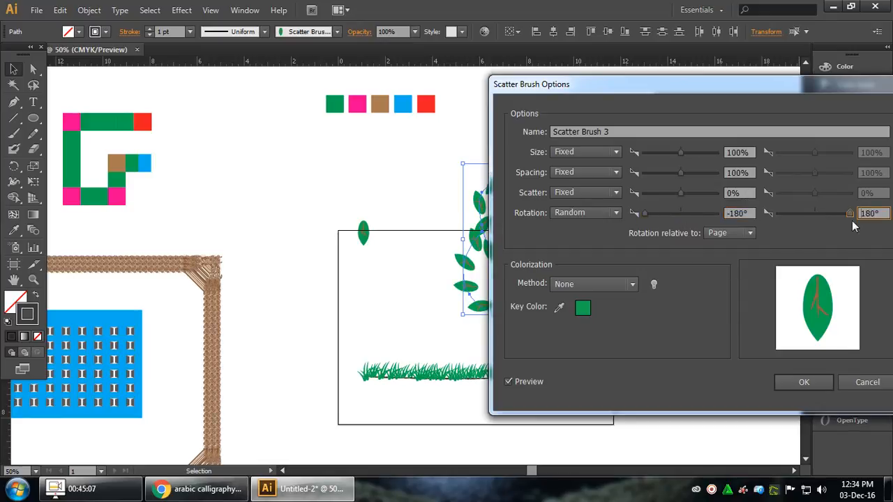
Step: Make the leaf scatter brush's rotation relative to Path and set its fixed spacing to 62%
mouse_move(747, 96)
left_mouse_down()
mouse_move(863, 161)
mouse_move(888, 279)
mouse_move(381, 323)
mouse_move(297, 116)
left_mouse_up()
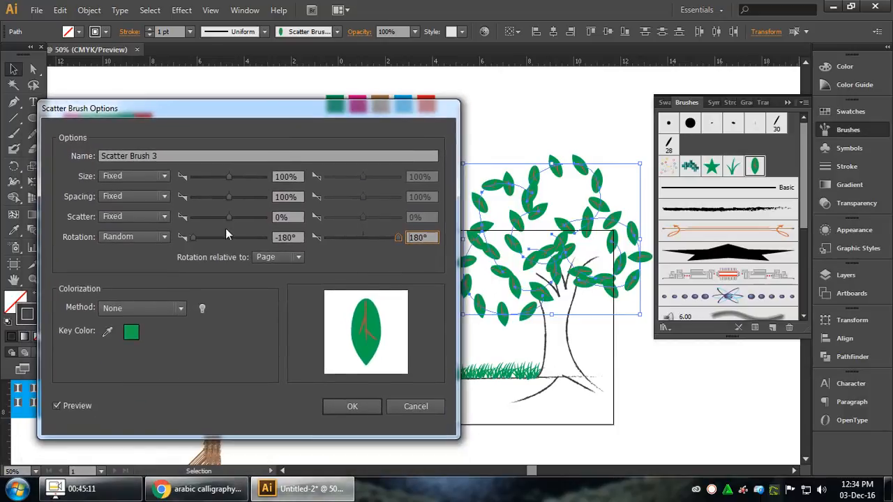
left_click(276, 258)
left_click(279, 283)
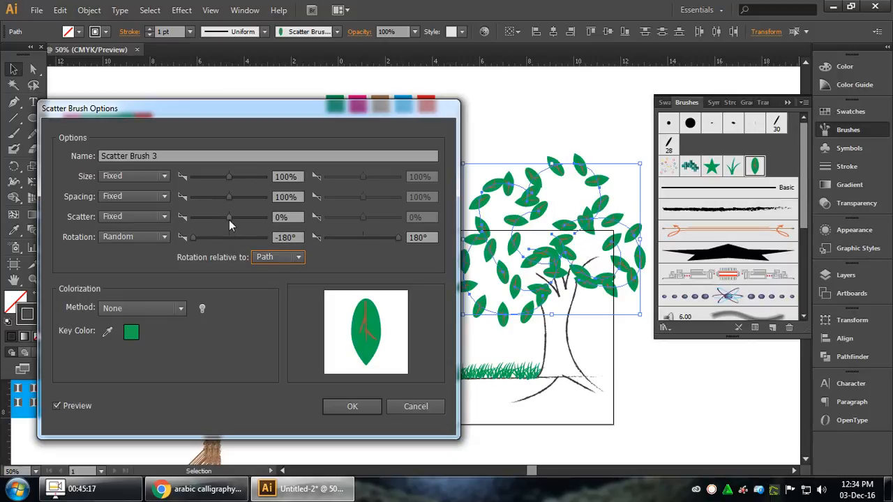
mouse_move(229, 219)
left_mouse_down()
mouse_move(220, 219)
mouse_move(229, 219)
left_mouse_up()
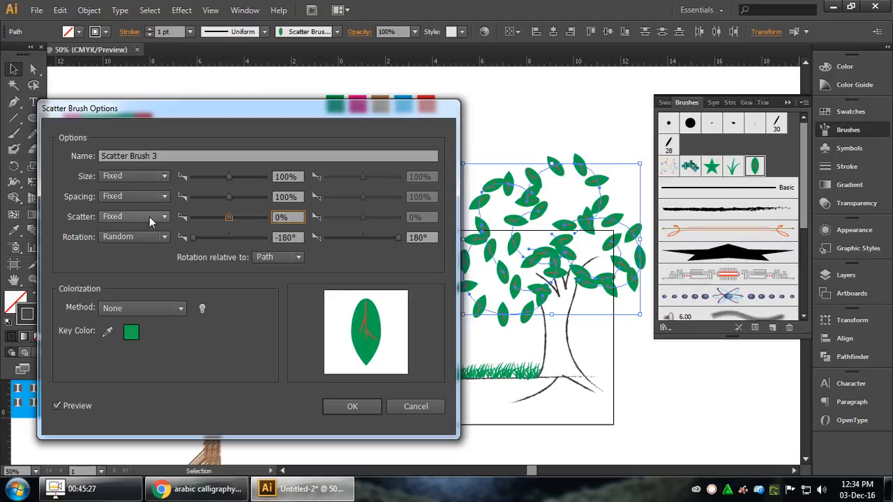
left_click_drag(229, 197, 212, 204)
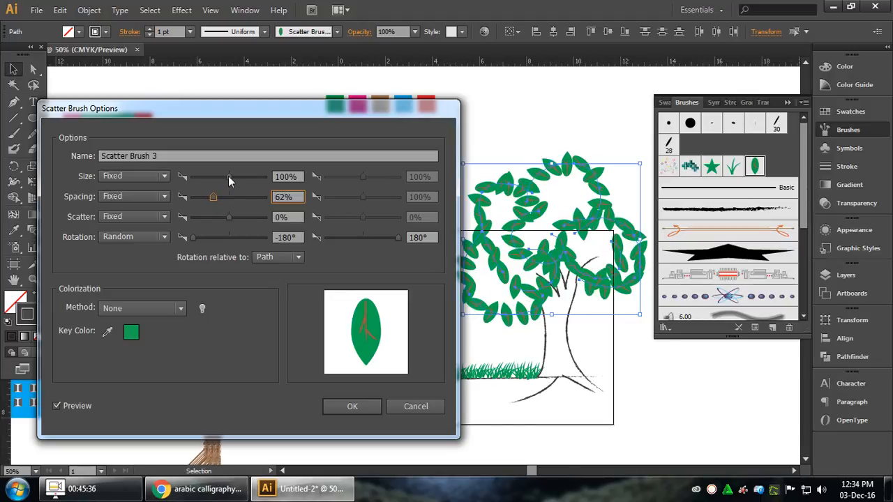
Step: Set the leaf scatter brush's size to Random, ranging from 45% to 149%, and apply the changed options to the existing crown strokes
left_click_drag(228, 176, 206, 178)
left_click(143, 177)
left_click(112, 196)
left_click_drag(359, 179, 364, 176)
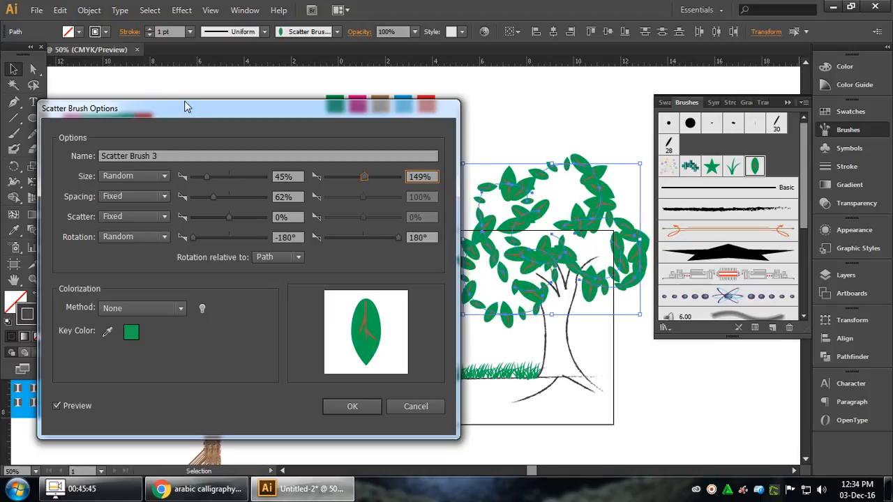
mouse_move(187, 106)
left_mouse_down()
mouse_move(188, 117)
mouse_move(115, 146)
left_mouse_up()
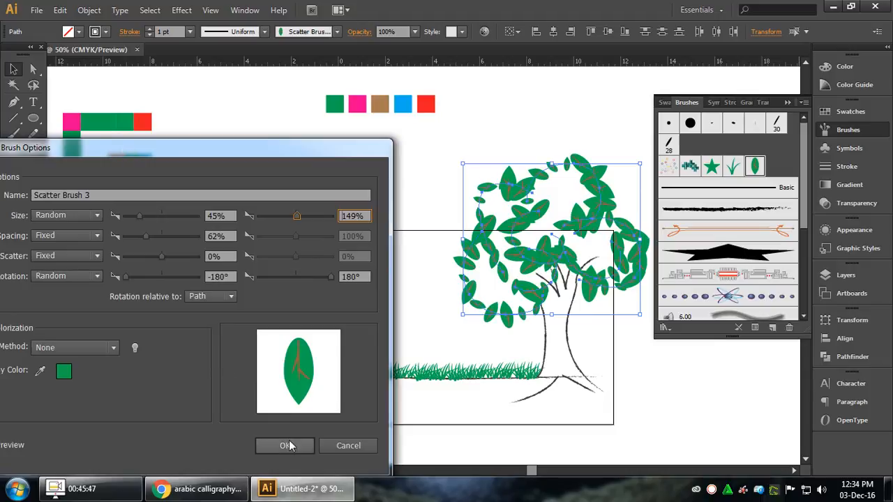
left_click(289, 445)
left_click(394, 261)
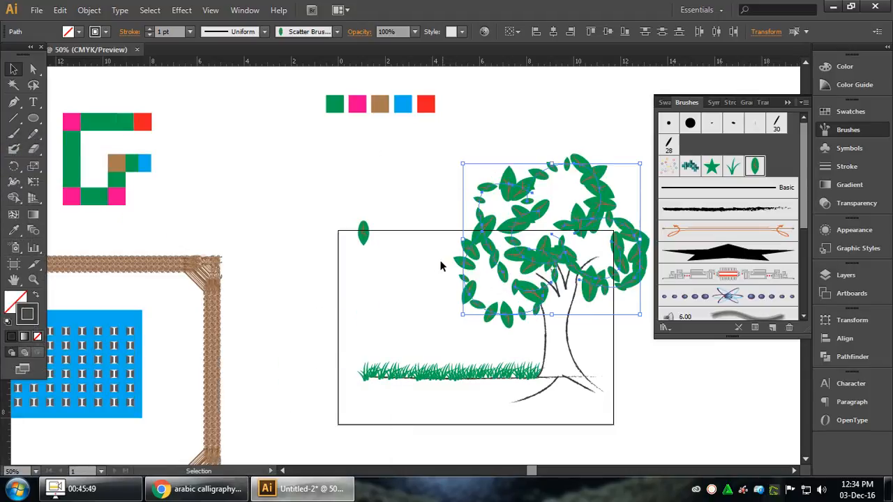
Step: Delete the loose source leaf at the artboard's upper-left corner
left_click_drag(353, 237, 369, 242)
left_click(421, 231)
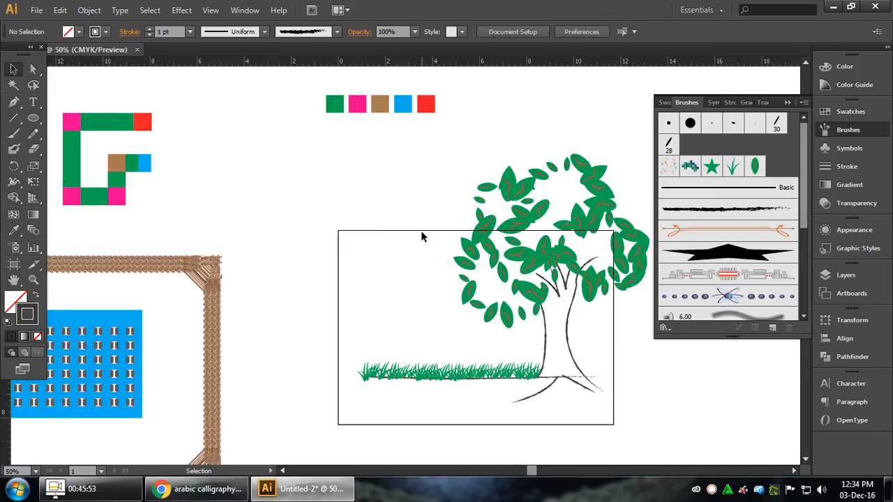
Step: Paint a short curved stroke inside the upper crown and apply the leaf scatter brush to it
left_click(14, 134)
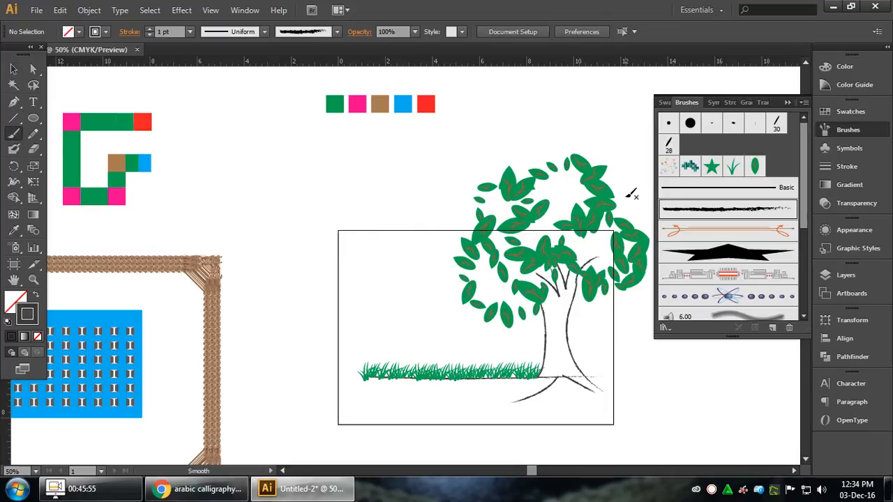
left_click_drag(541, 223, 536, 231)
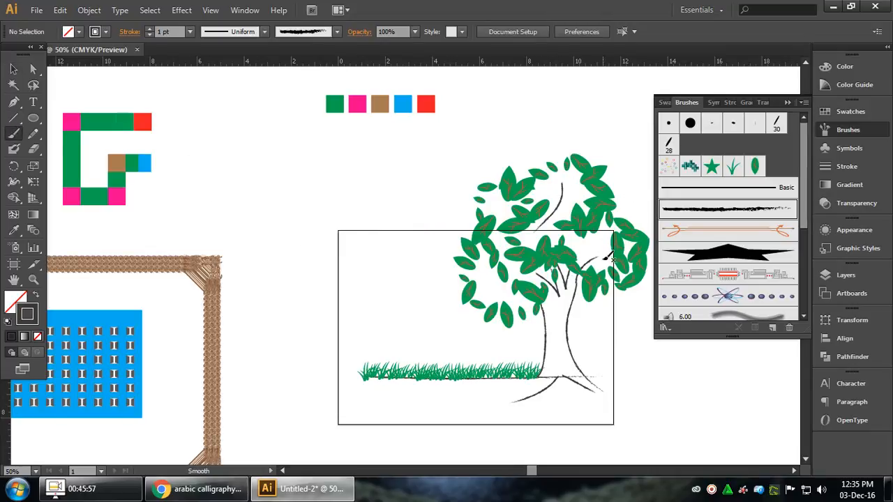
key("v")
left_click(562, 199)
left_click(753, 165)
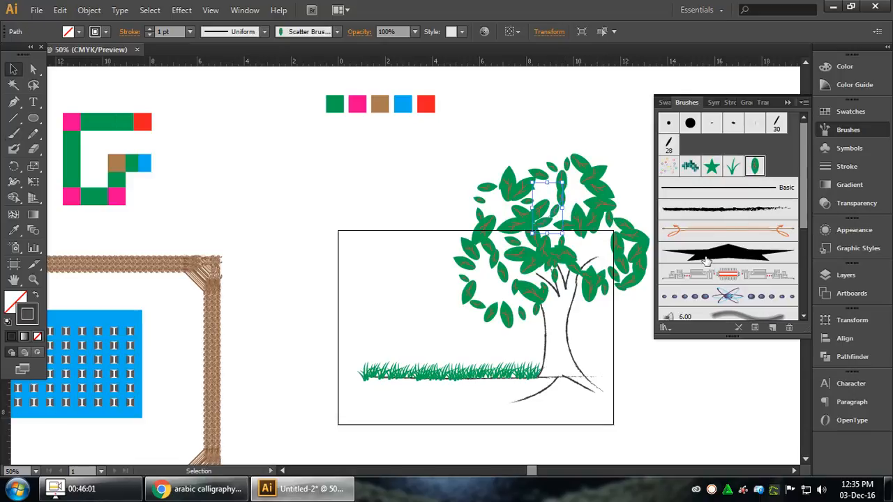
Step: Fill the empty areas inside the tree crown with more Paintbrush strokes of the leaf scatter brush
left_click(13, 134)
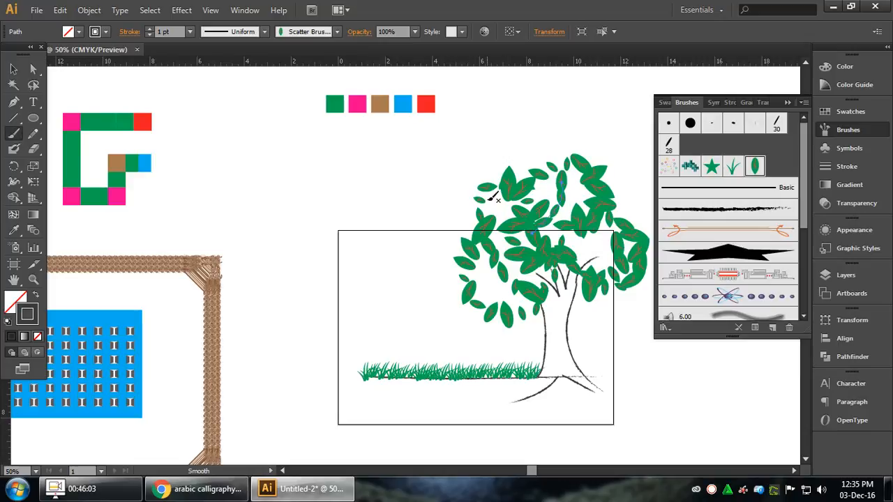
mouse_move(492, 196)
left_mouse_down()
mouse_move(501, 234)
mouse_move(482, 265)
mouse_move(519, 287)
left_mouse_up()
mouse_move(612, 257)
left_mouse_down()
mouse_move(574, 234)
mouse_move(578, 183)
mouse_move(537, 200)
left_mouse_up()
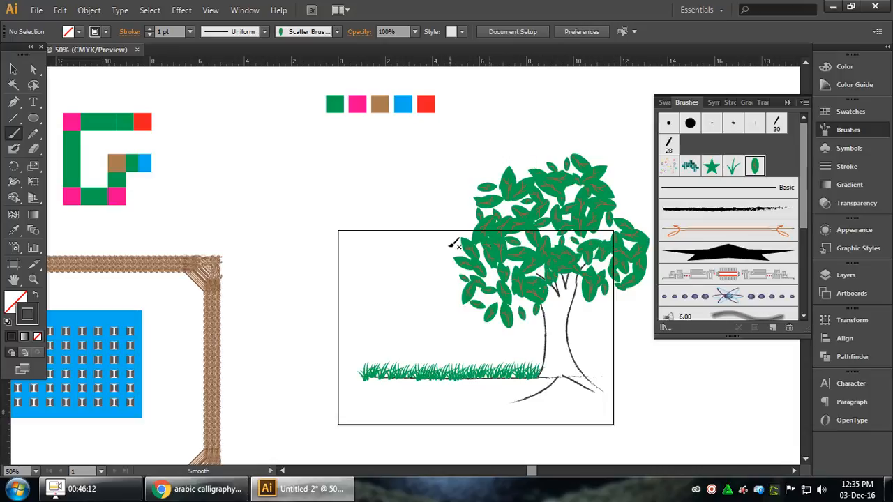
scroll(440, 235, "down", 2)
left_click(13, 69)
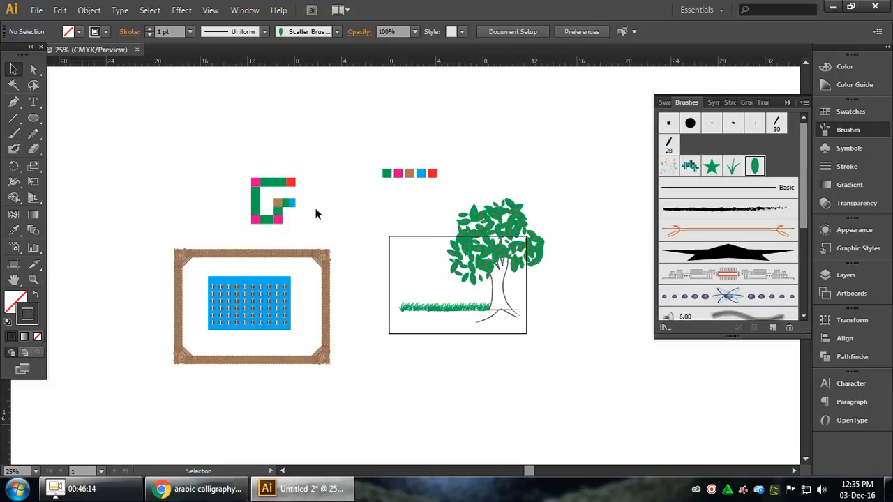
Step: Paint a dark brown 4 pt stroke up the inside of the trunk, reusing the trunk outline's rough brush
scroll(534, 310, "up", 2)
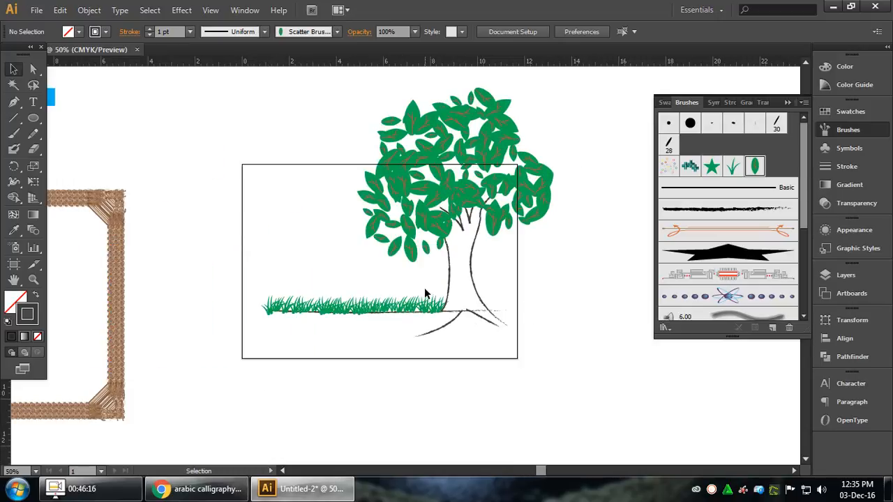
left_click(452, 267)
left_click(571, 286)
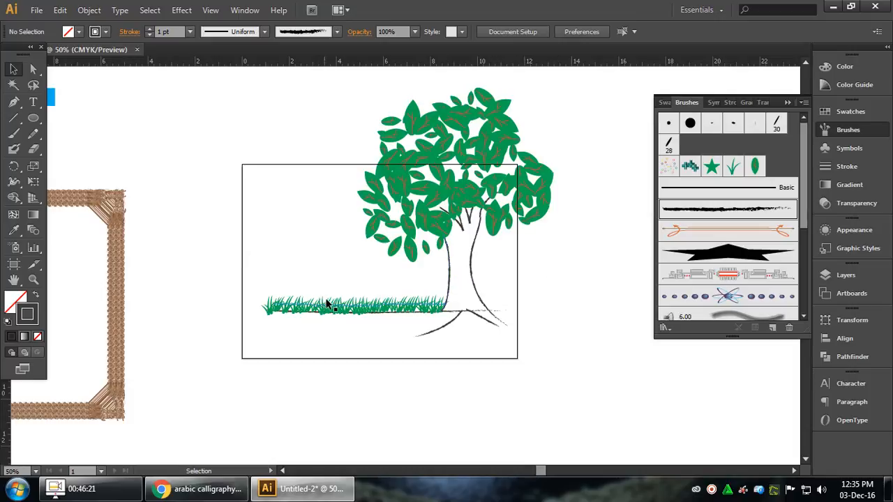
left_click(13, 133)
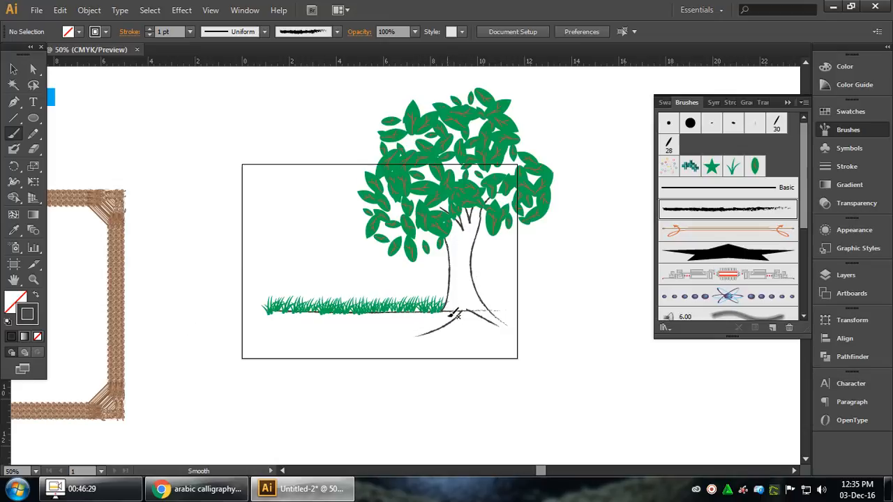
left_click(105, 31)
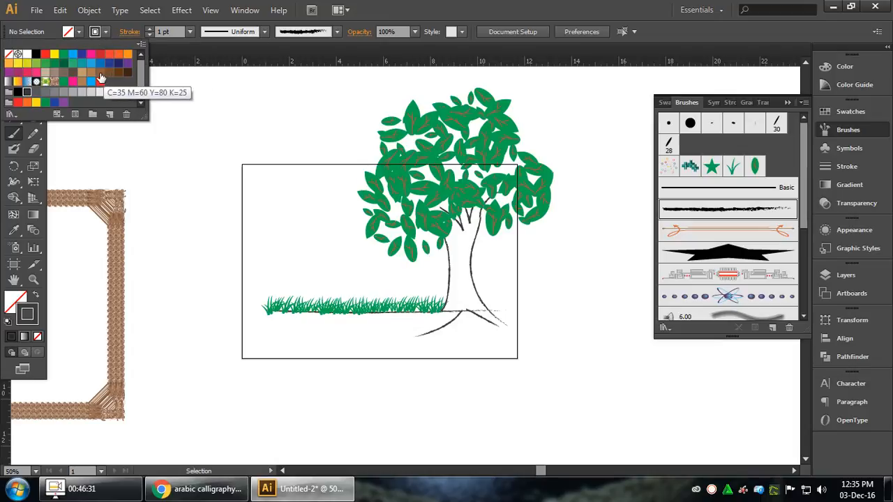
left_click(110, 73)
left_click(119, 72)
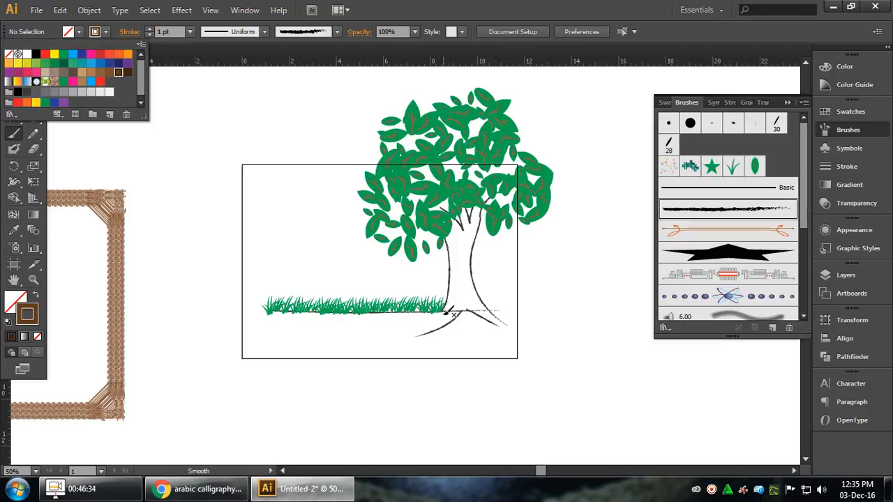
left_click(189, 32)
left_click(189, 31)
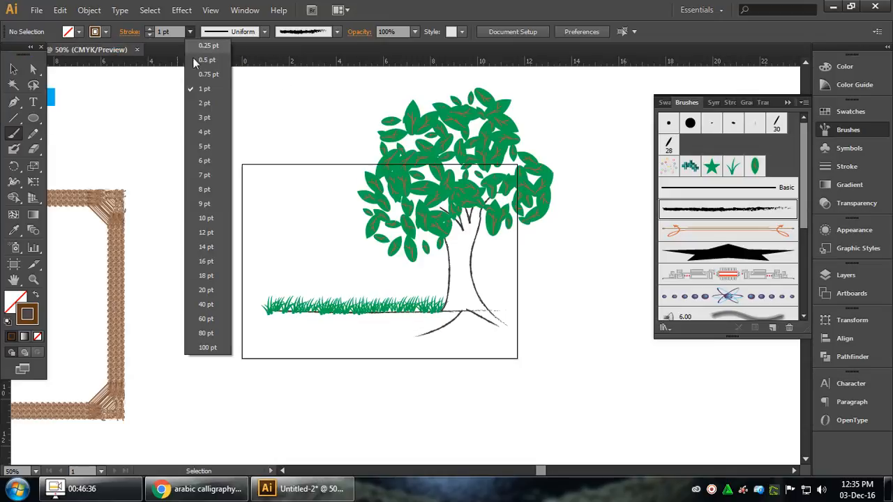
left_click(205, 132)
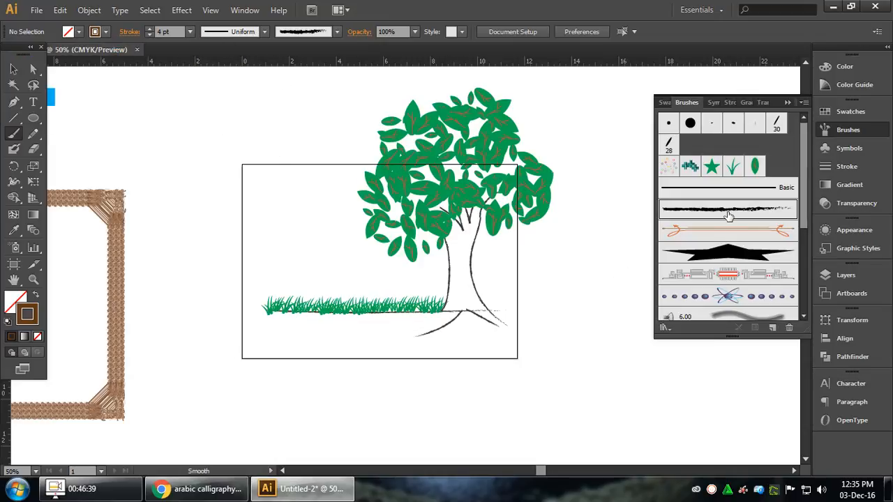
left_click_drag(441, 318, 464, 234)
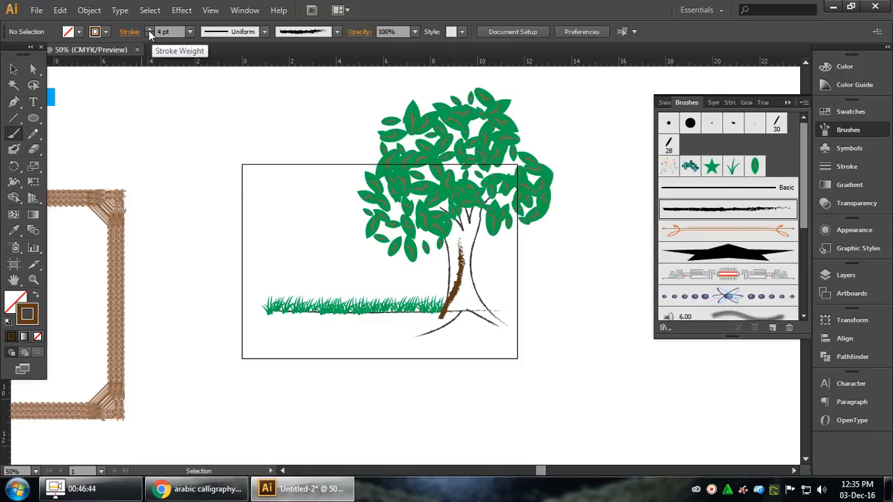
Step: Turn on Keep Selected in the Paintbrush tool options
double_click(14, 134)
left_click(446, 240)
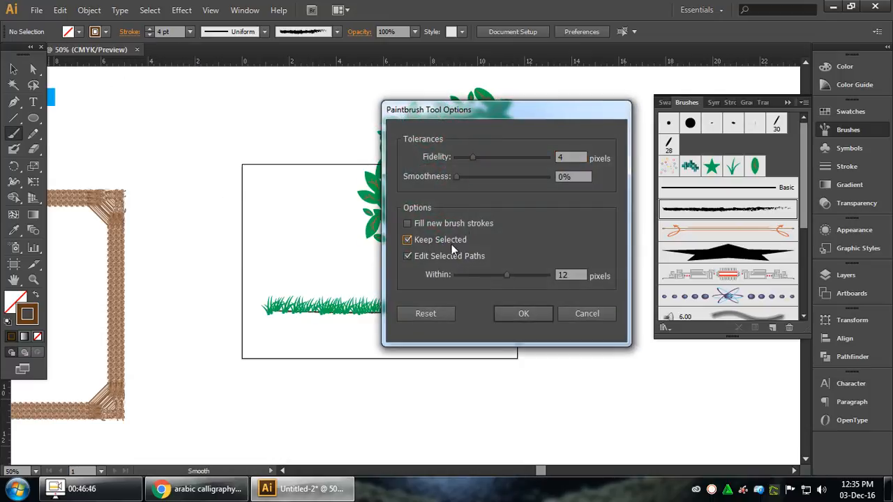
left_click(523, 314)
Step: Increase the stroke weight of the brown trunk stroke to 12 pt and deselect it
key("v")
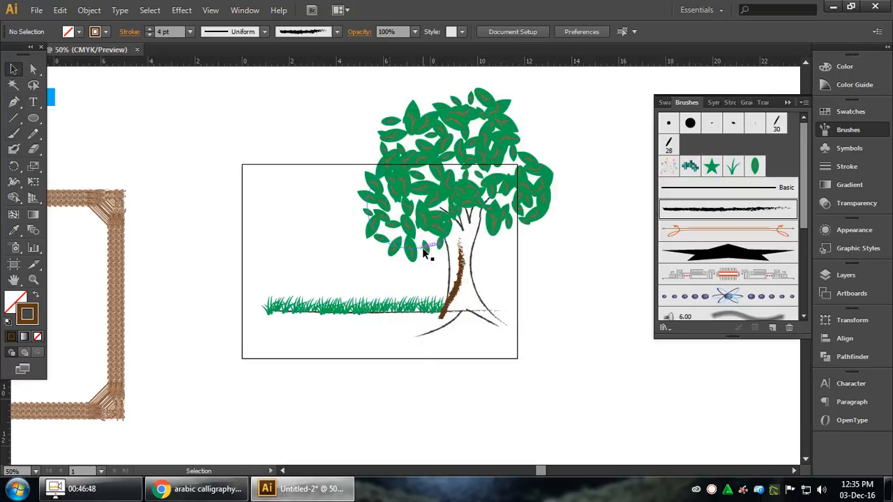
left_click(456, 280)
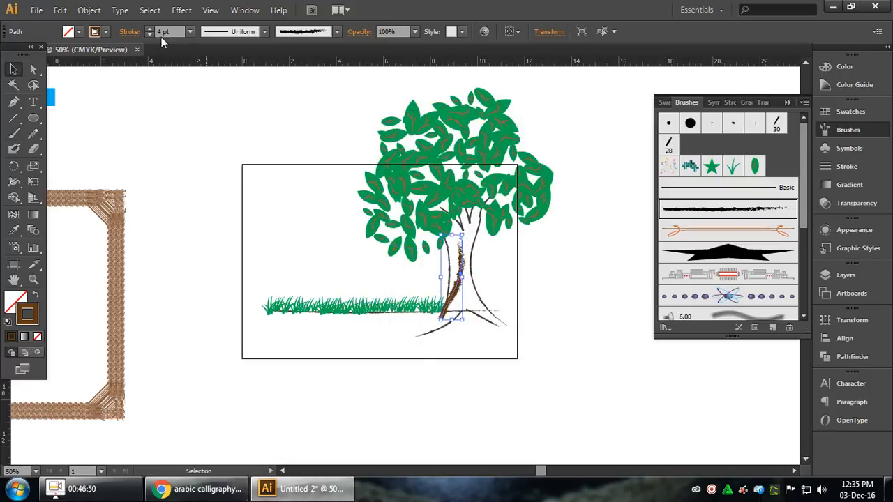
left_click(147, 29)
left_click(148, 29)
left_click(148, 30)
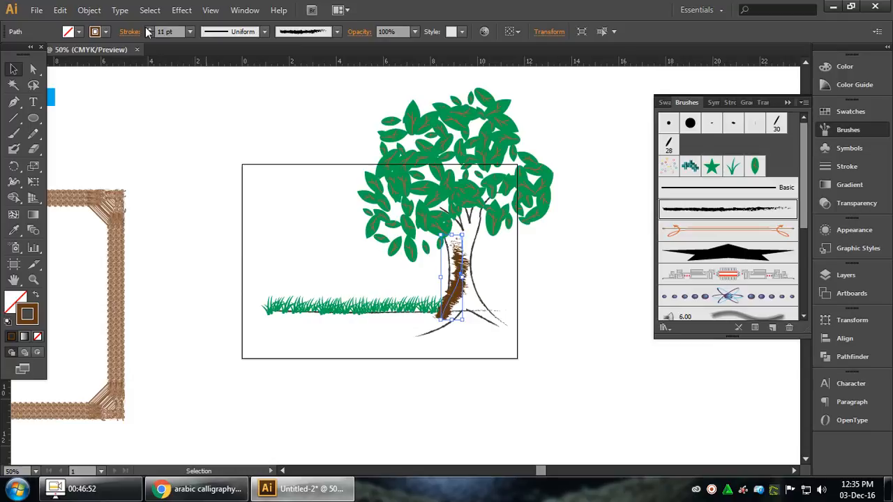
left_click(148, 30)
left_click(148, 29)
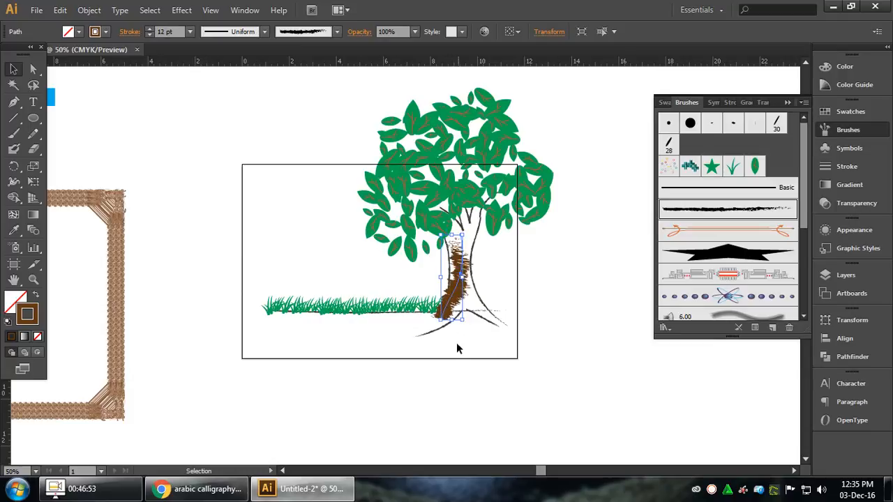
left_click(535, 300)
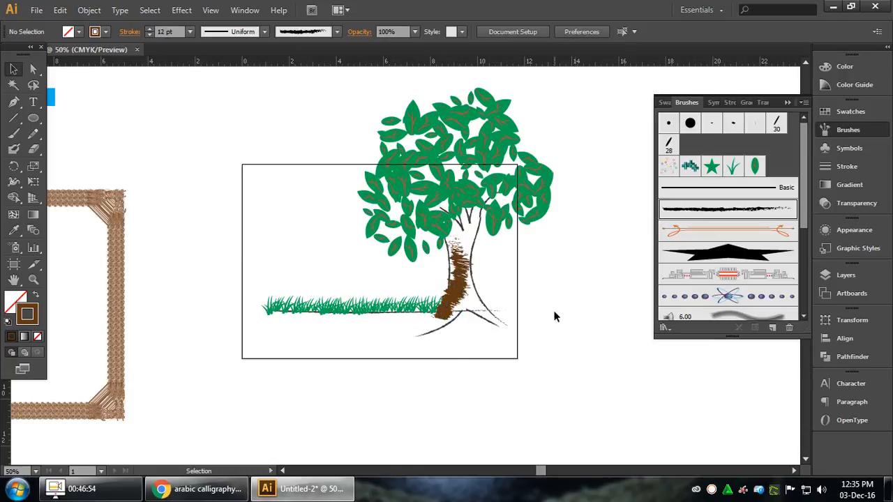
Step: Paint more brown 12 pt strokes over the right side of the trunk, its two main branches and the upper trunk gap
left_click(13, 133)
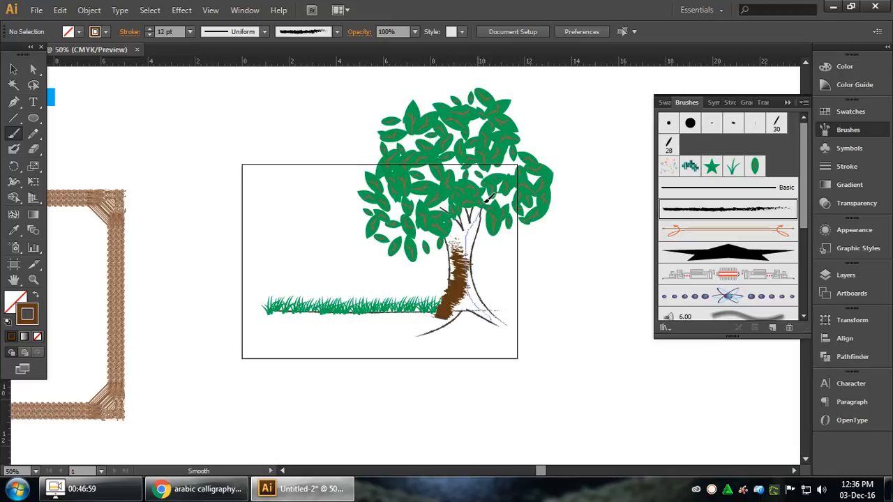
mouse_move(488, 199)
left_mouse_down()
mouse_move(483, 285)
mouse_move(443, 214)
left_mouse_up()
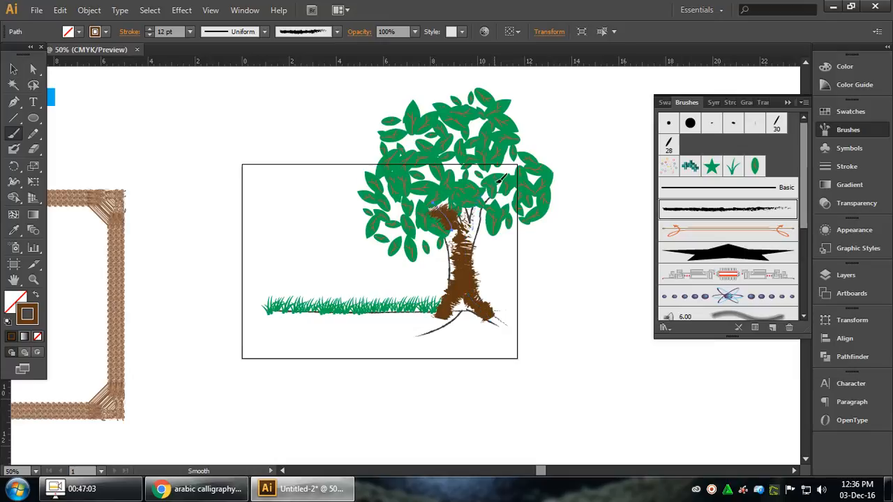
left_click_drag(500, 179, 467, 233)
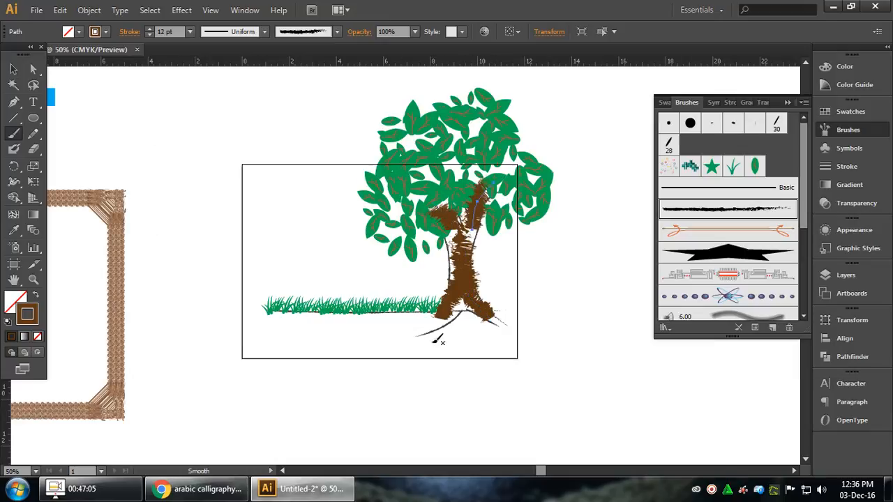
mouse_move(455, 238)
left_mouse_down()
mouse_move(452, 286)
mouse_move(473, 231)
left_mouse_up()
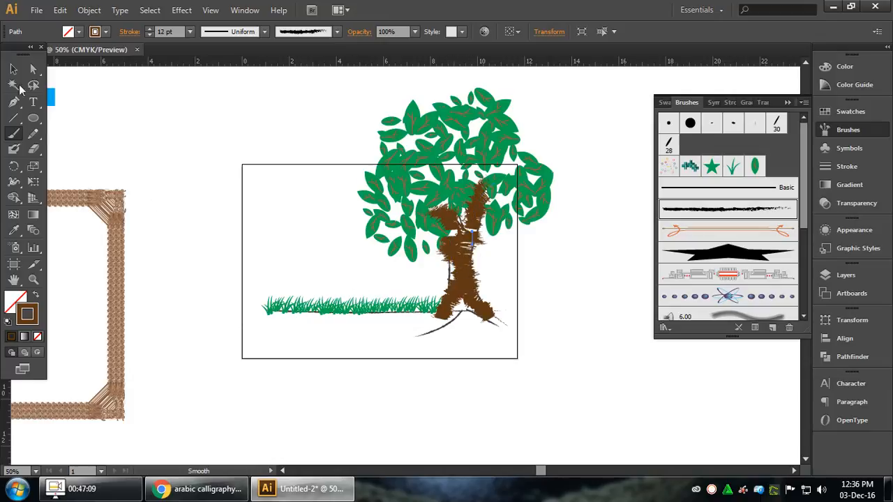
left_click(14, 68)
left_click(526, 274)
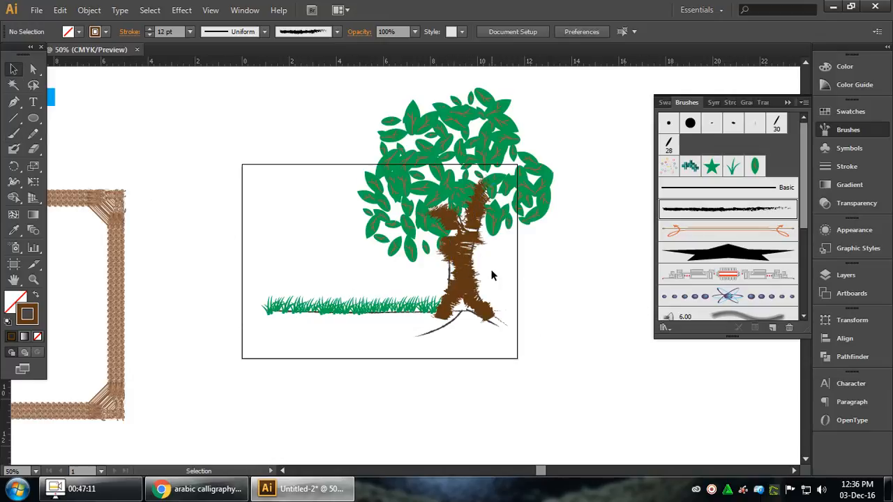
Step: Bend the lower left brown trunk stroke inward by moving its middle anchor point, then deselect it
scroll(492, 279, "up", 1)
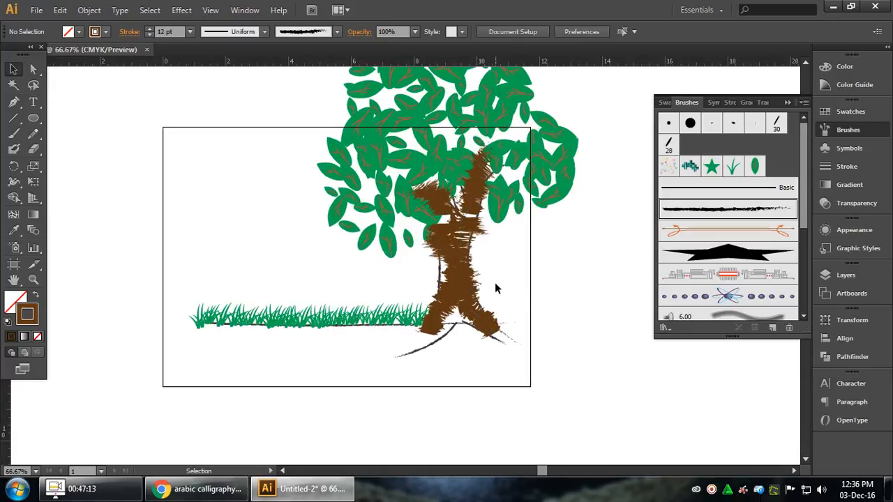
left_click_drag(406, 271, 551, 303)
left_click(566, 303)
left_click(439, 320)
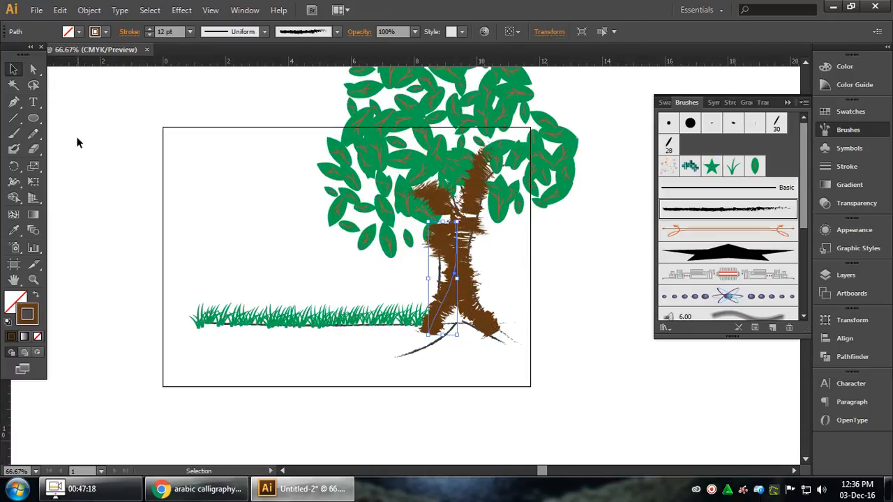
left_click(33, 69)
left_click(458, 279)
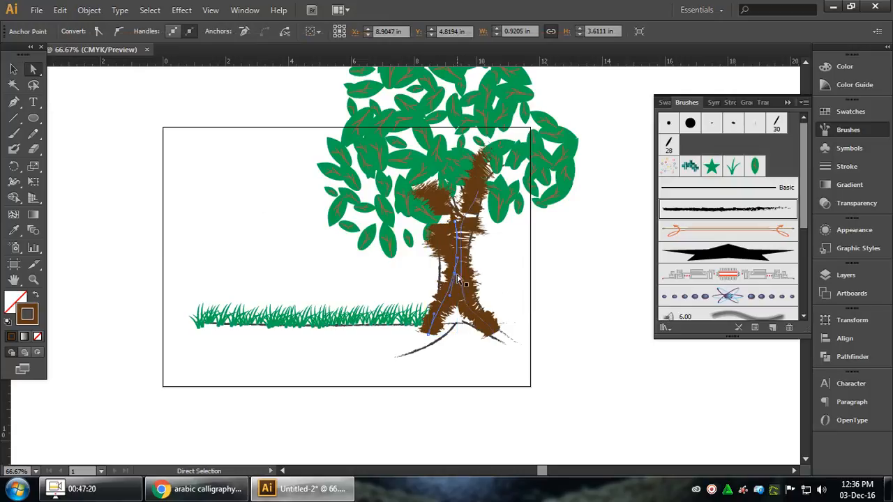
left_click(449, 324)
left_click_drag(434, 318, 464, 240)
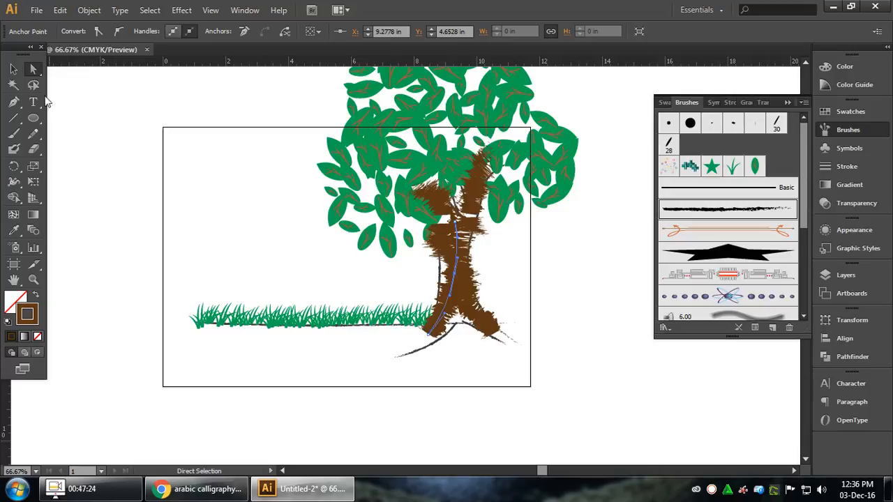
key("v")
left_click(514, 277)
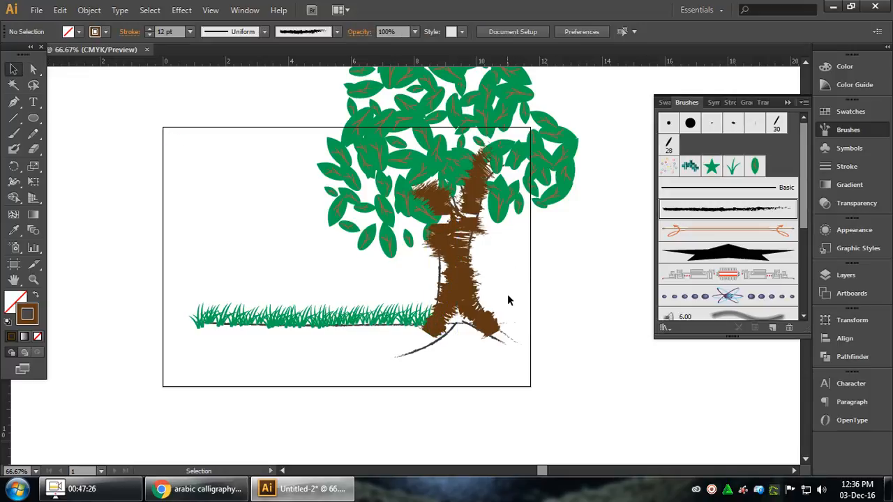
Step: Select the trunk's dark outline strokes together with the brown strokes of the trunk and its two main branches
mouse_move(487, 305)
left_mouse_down()
mouse_move(409, 265)
mouse_move(416, 248)
left_mouse_up()
left_click(475, 256)
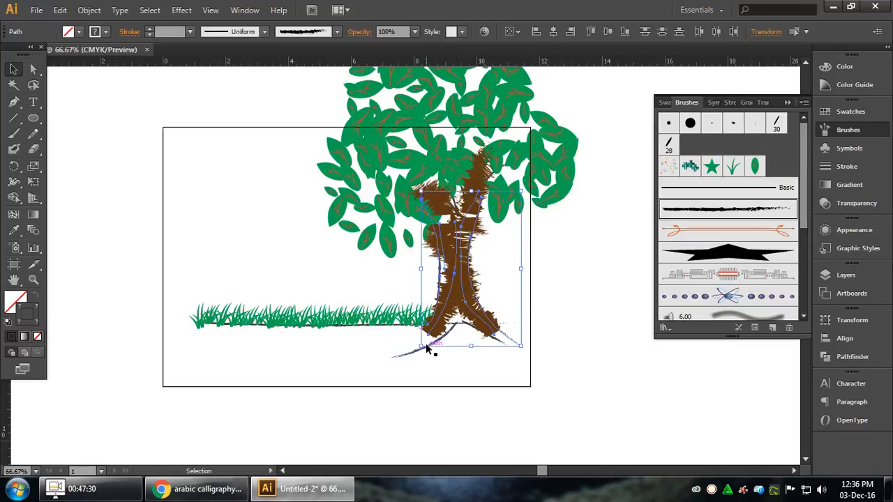
scroll(427, 349, "up", 1)
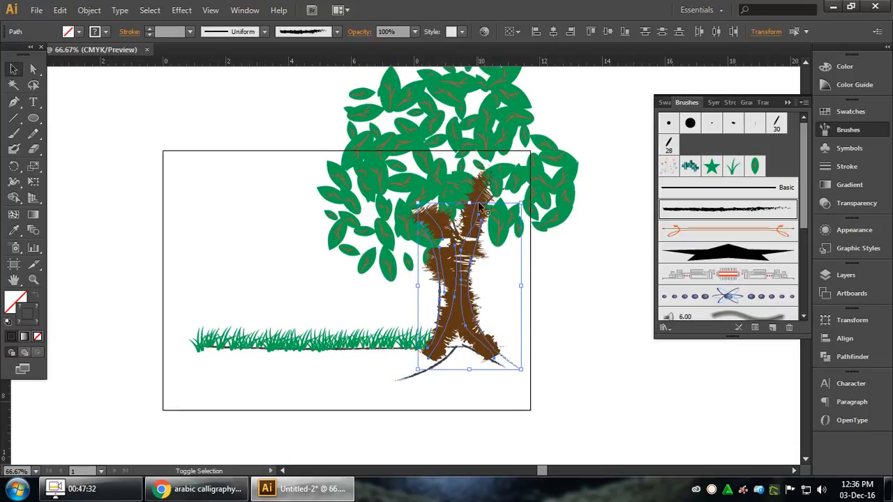
left_click(479, 204, "shift")
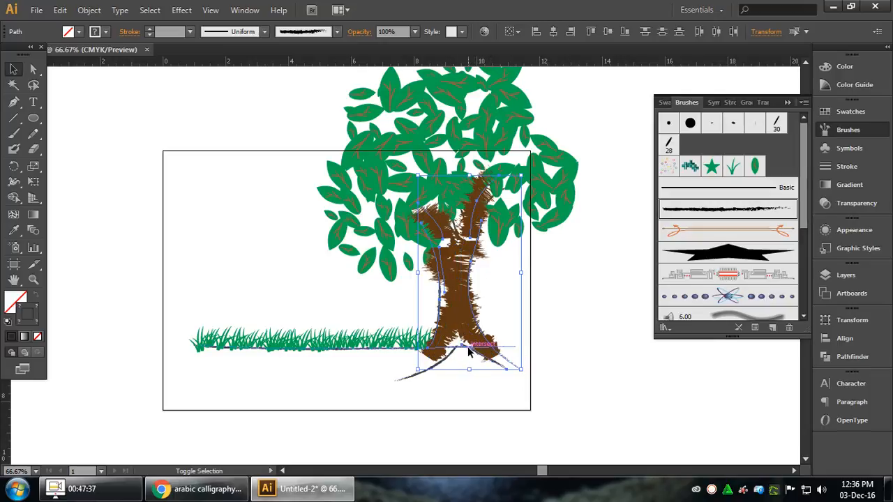
left_click(465, 324, "shift")
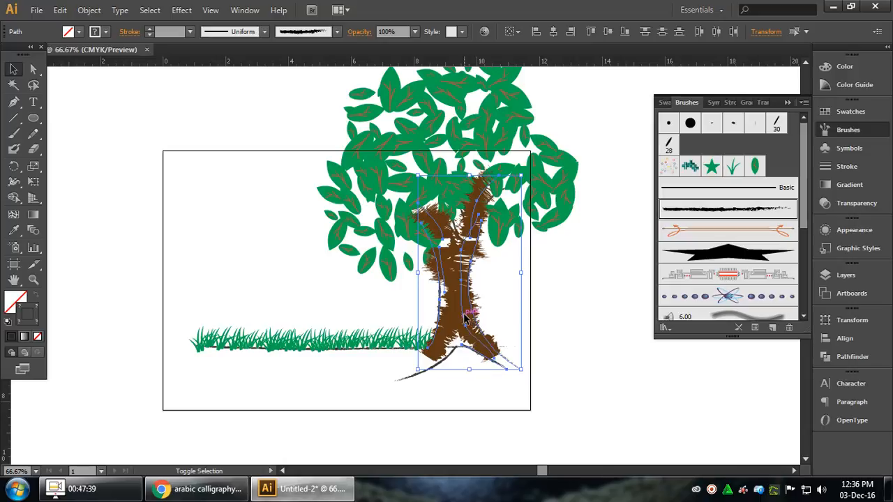
left_click(450, 318, "shift")
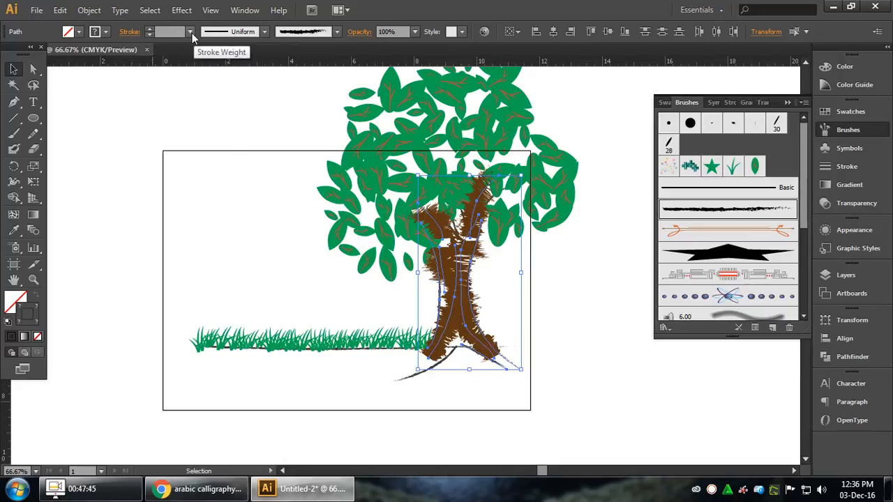
Step: Set the stroke weight of the selected trunk and branch strokes to 6 pt
left_click(191, 32)
left_click(203, 132)
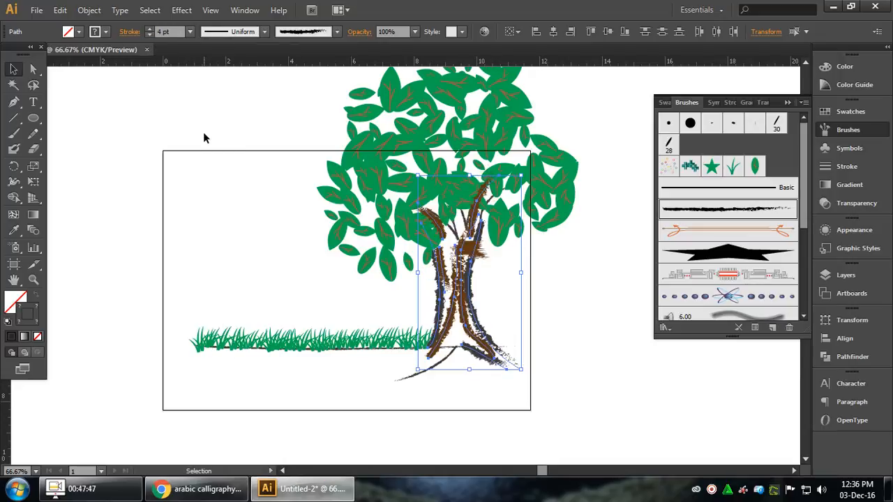
left_click(149, 28)
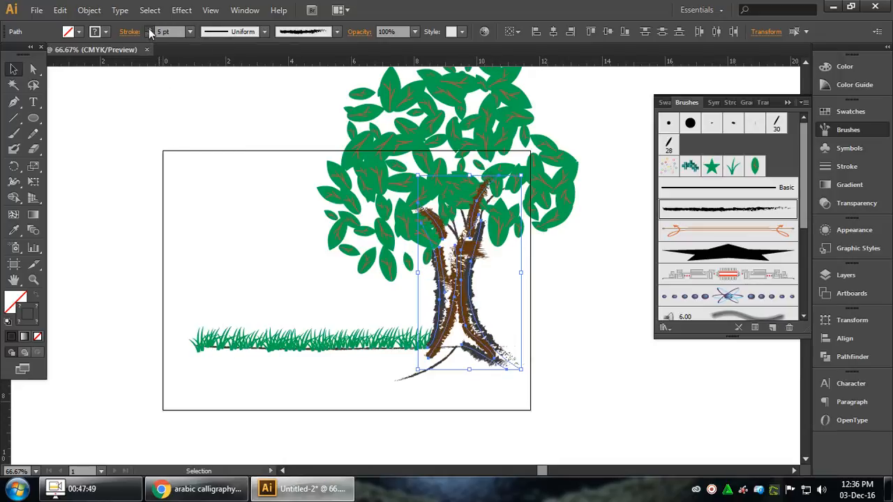
left_click(149, 29)
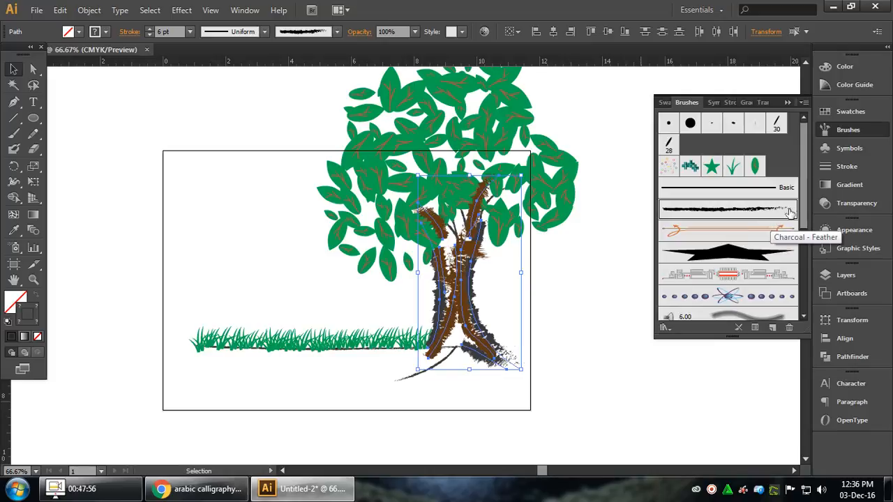
Step: Try the 6.00 bristle brush on the selected trunk and branch strokes
mouse_move(804, 209)
left_mouse_down()
mouse_move(807, 308)
mouse_move(806, 264)
left_mouse_up()
left_click(730, 240)
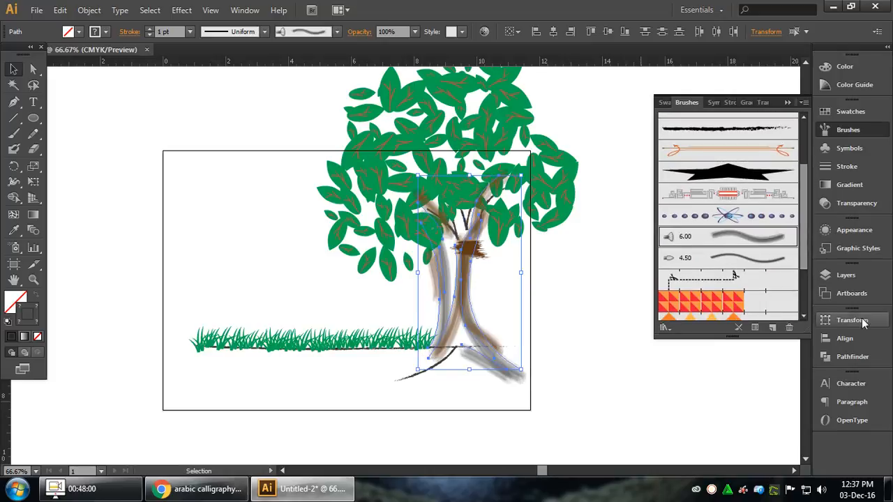
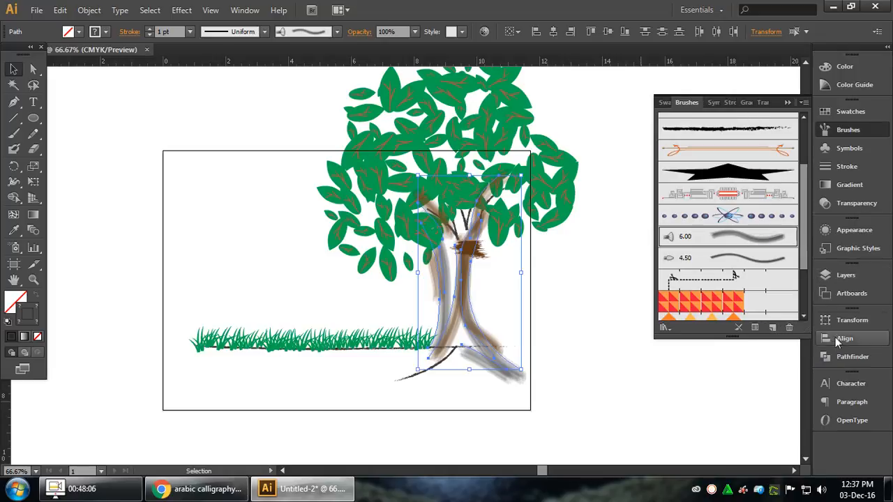
left_click(804, 103)
left_click(804, 103)
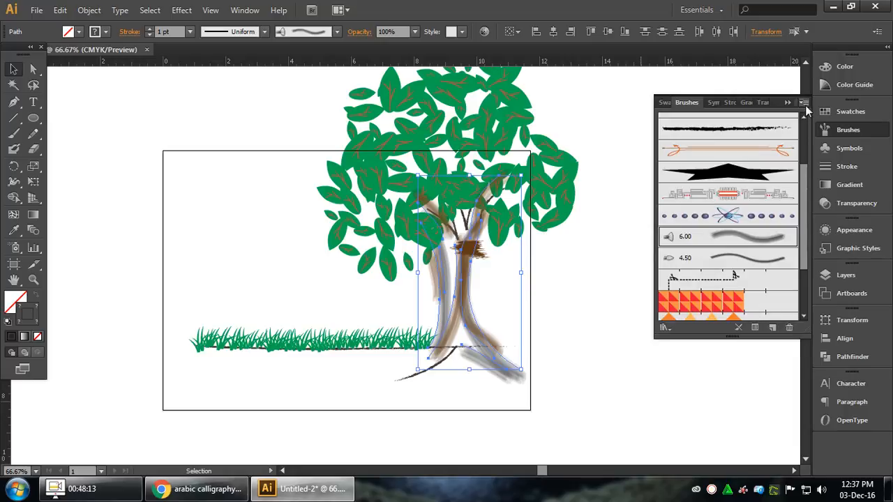
Step: Open the Artistic_Paintbrush brush library
left_click(665, 328)
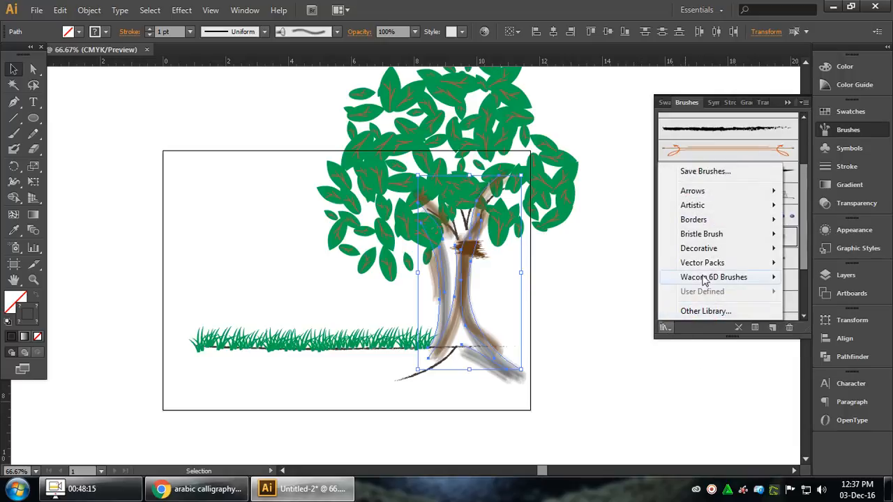
mouse_move(705, 208)
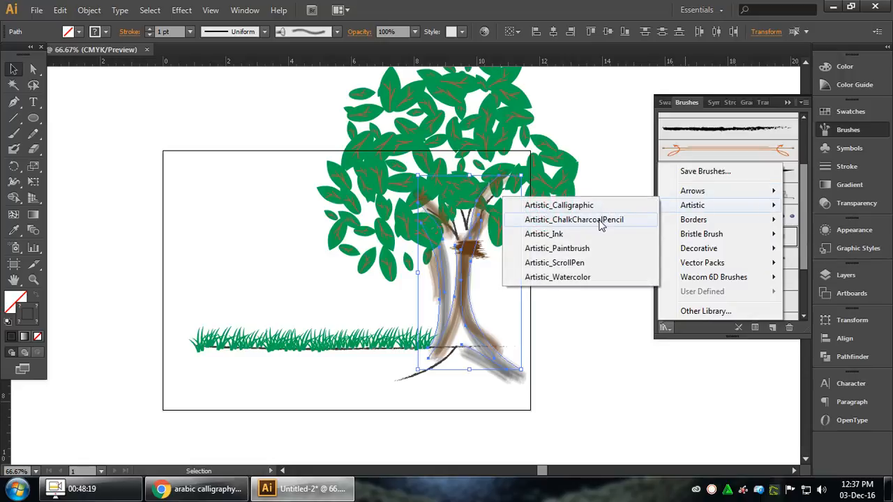
left_click(589, 251)
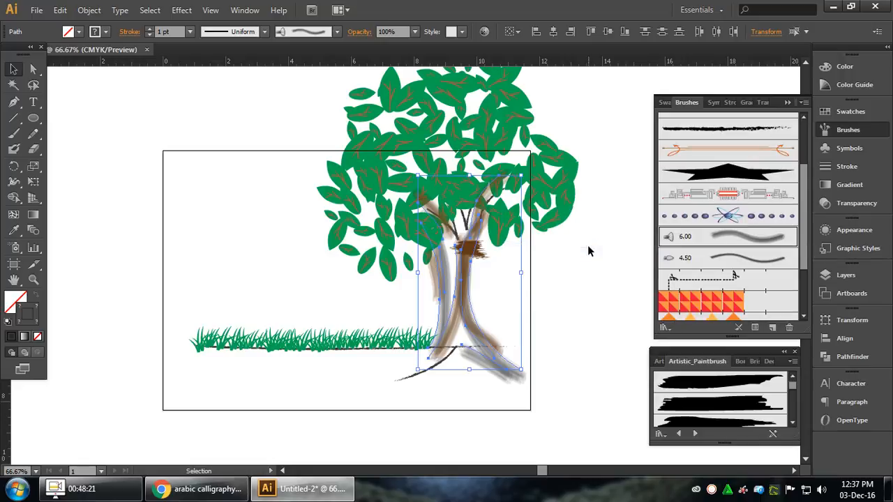
Step: Try the library's broad rough brushes on the selected trunk strokes and keep the third one, with the frayed end
left_click(724, 404)
left_click(721, 387)
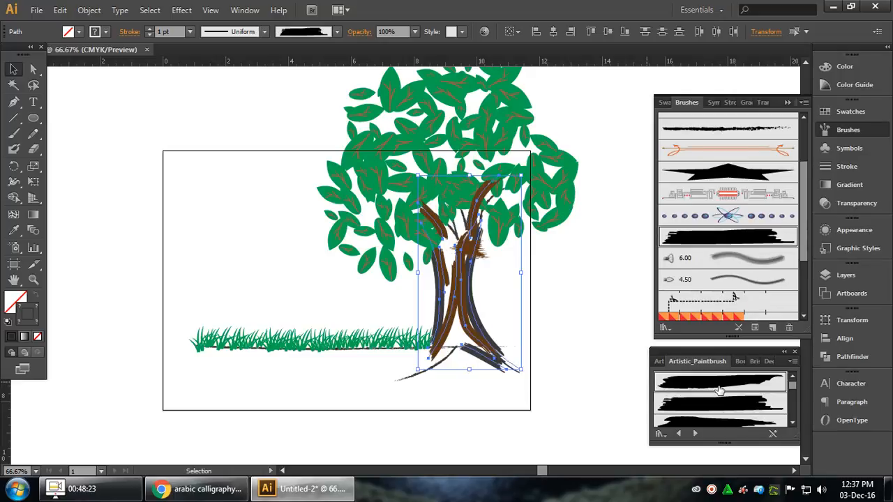
left_click_drag(793, 385, 792, 388)
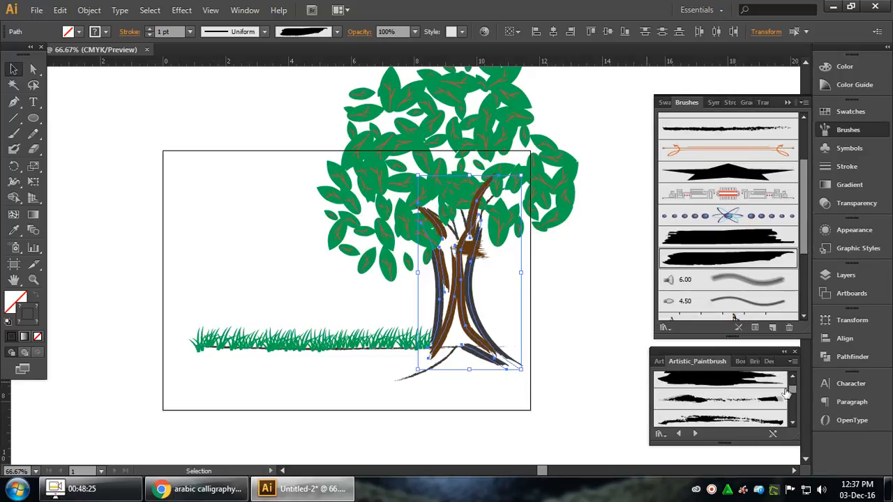
left_click(722, 383)
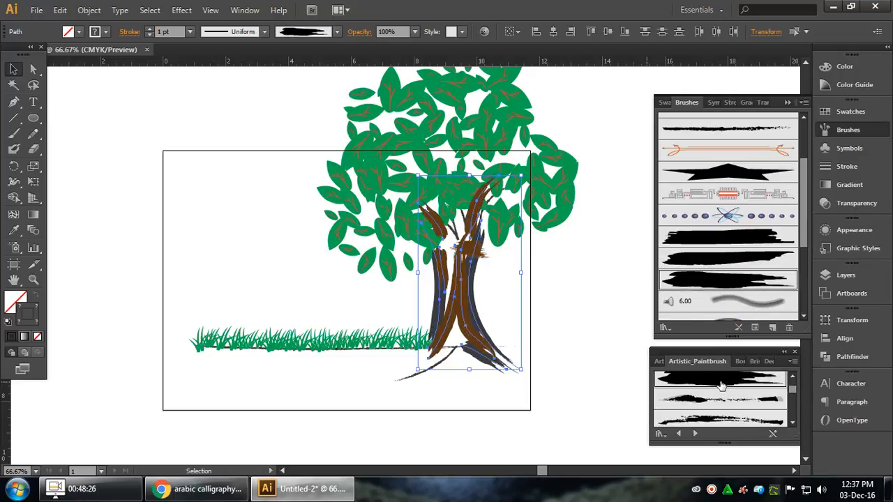
left_click(577, 291)
Step: Shift the short brown stroke on the trunk's left side and the left branch's brown stroke inward
left_click(471, 295)
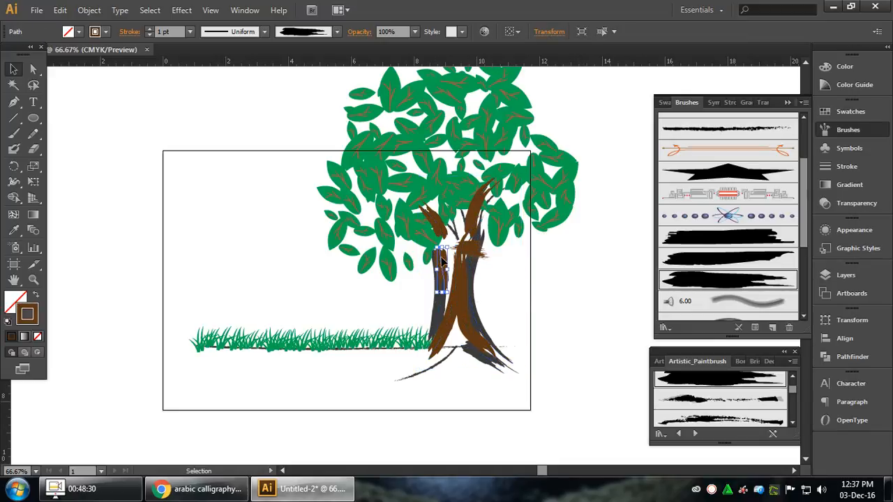
mouse_move(444, 258)
left_mouse_down()
mouse_move(449, 235)
mouse_move(453, 261)
left_mouse_up()
left_click(507, 277)
left_click(441, 229)
left_click(545, 284)
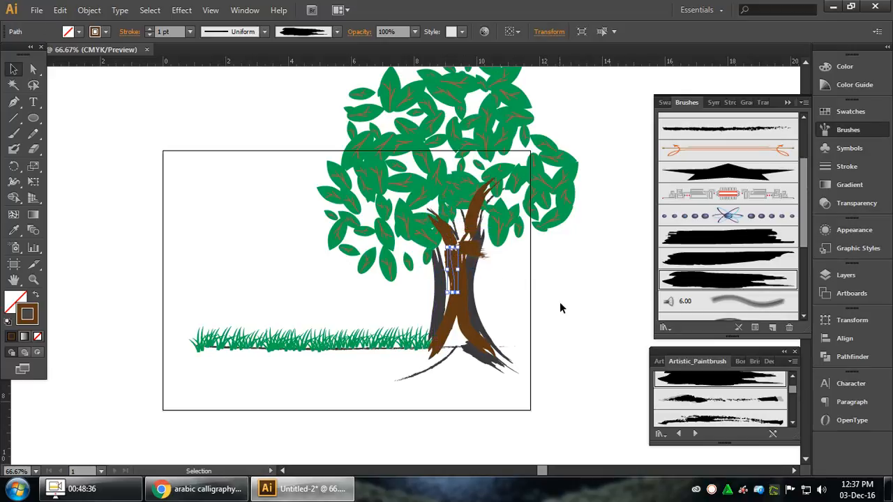
left_click(559, 302)
Step: Pull the middle anchor point of the trunk's dark left outline inward against the brown strokes
left_click(439, 276)
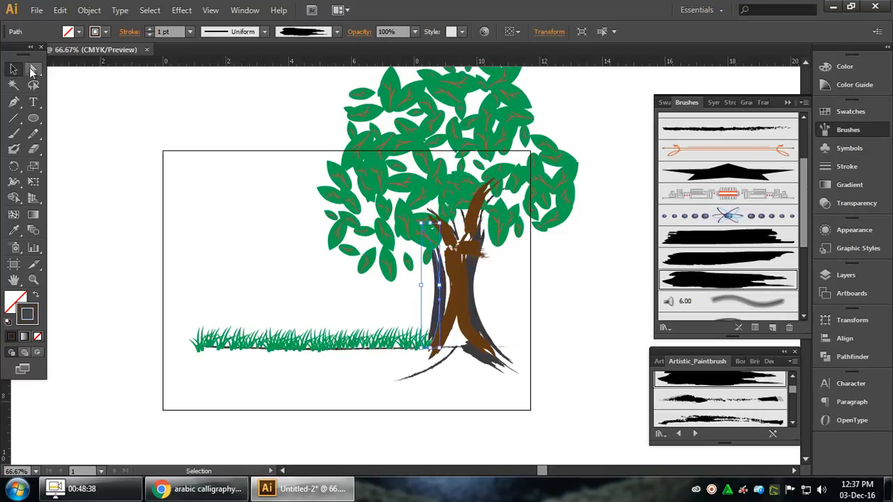
left_click(33, 69)
left_click_drag(441, 305, 450, 282)
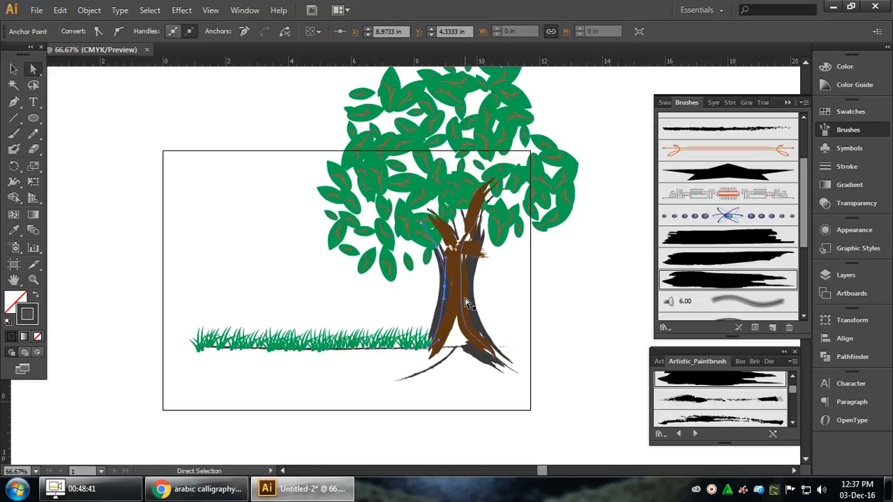
Step: Move the left root line up to the trunk's base and sample the trunk's brown for its stroke
left_click(444, 361)
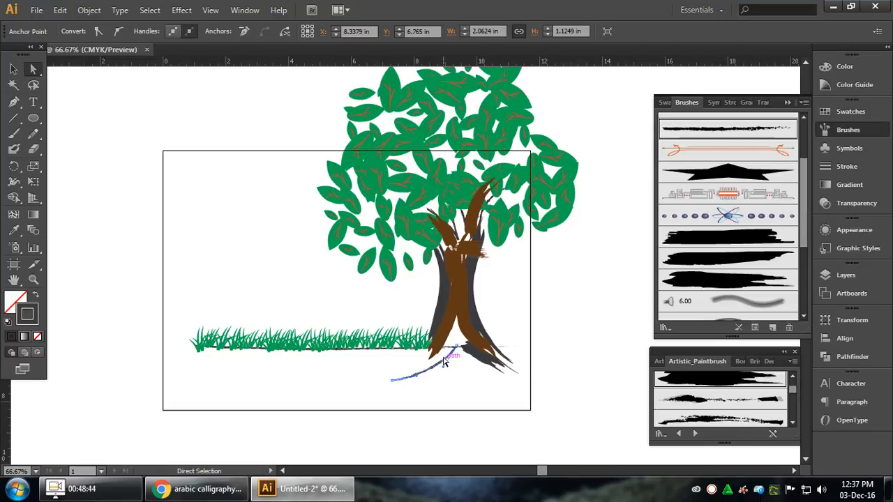
mouse_move(447, 361)
left_mouse_down()
mouse_move(460, 345)
mouse_move(469, 352)
left_mouse_up()
key("i")
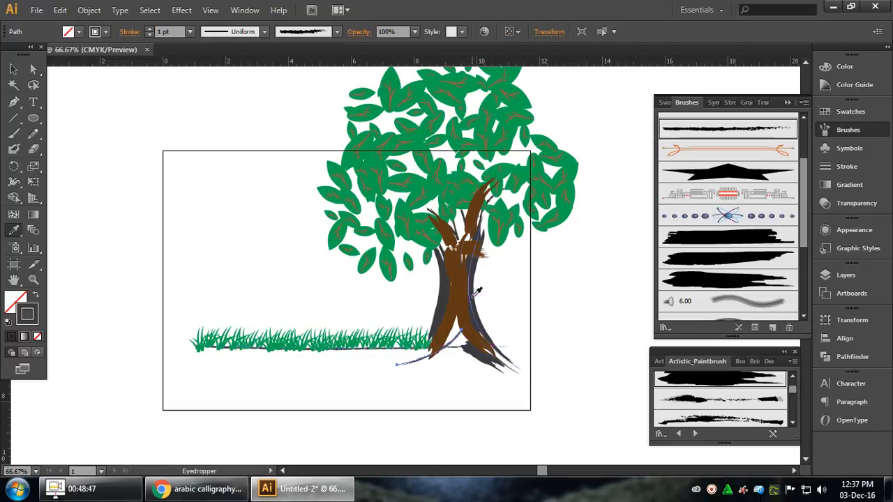
left_click(466, 284)
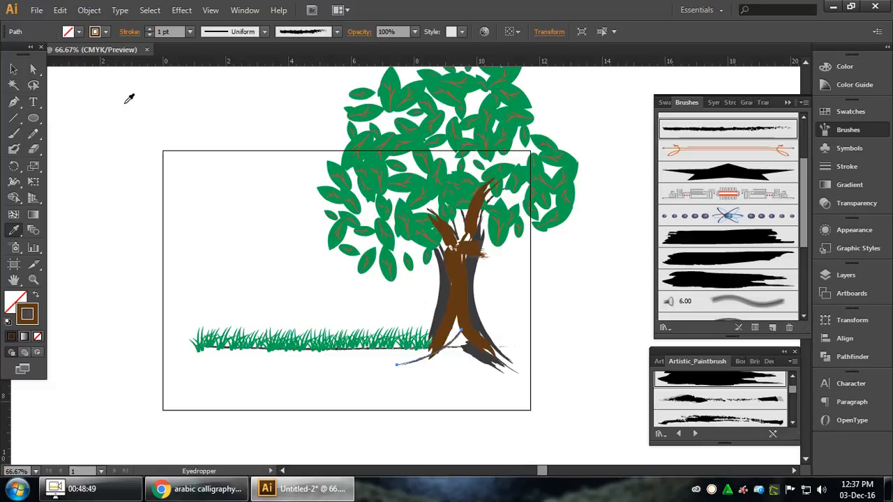
Step: Increase the left root stroke's weight to 11 pt
left_click(150, 28)
left_click(150, 28)
left_click(149, 29)
left_click(150, 29)
left_click(149, 28)
left_click(150, 28)
left_click(149, 28)
left_click(150, 29)
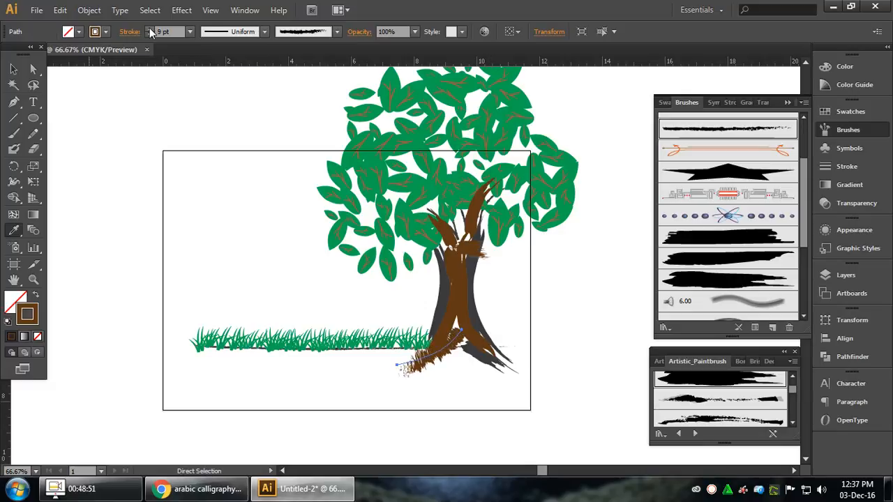
left_click(149, 28)
left_click(149, 29)
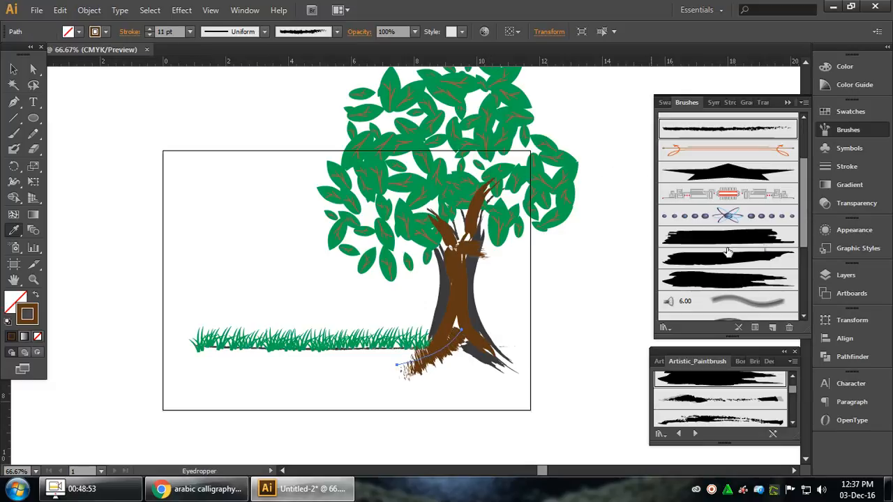
Step: Apply the frayed paintbrush used on the trunk to the left root stroke and set its weight to 1 pt
left_click(707, 259)
left_click(704, 279)
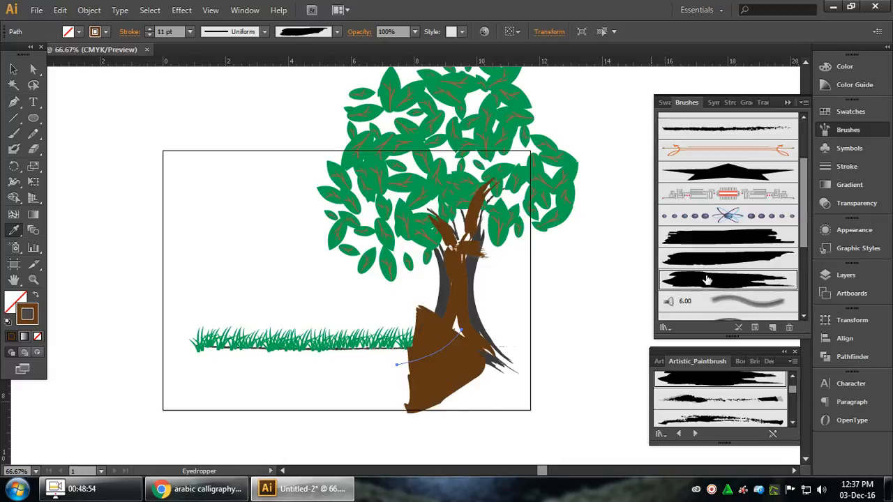
left_click(149, 34)
left_click(150, 35)
left_click(150, 34)
left_click(150, 35)
left_click(149, 35)
left_click(149, 35)
left_click(149, 35)
left_click(149, 35)
left_click(149, 35)
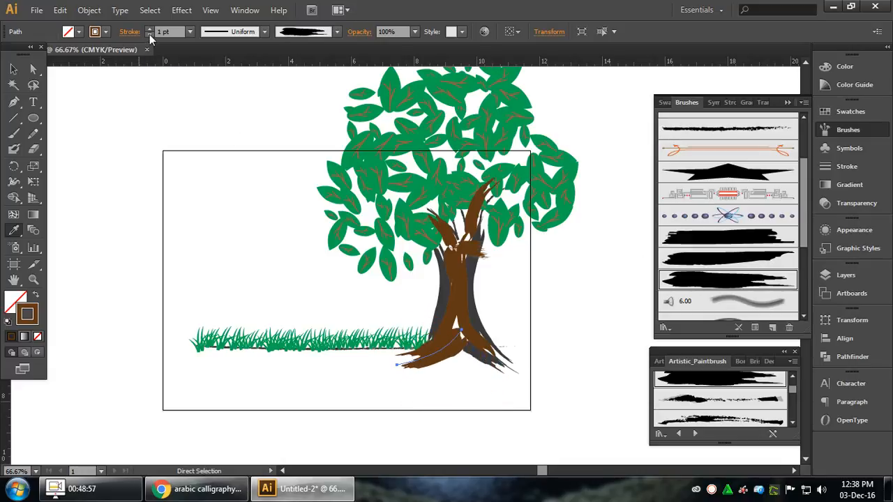
left_click(149, 35)
Step: Recolor the dark right root stroke at the trunk's base with the brown swatch and deselect it
left_click(13, 69)
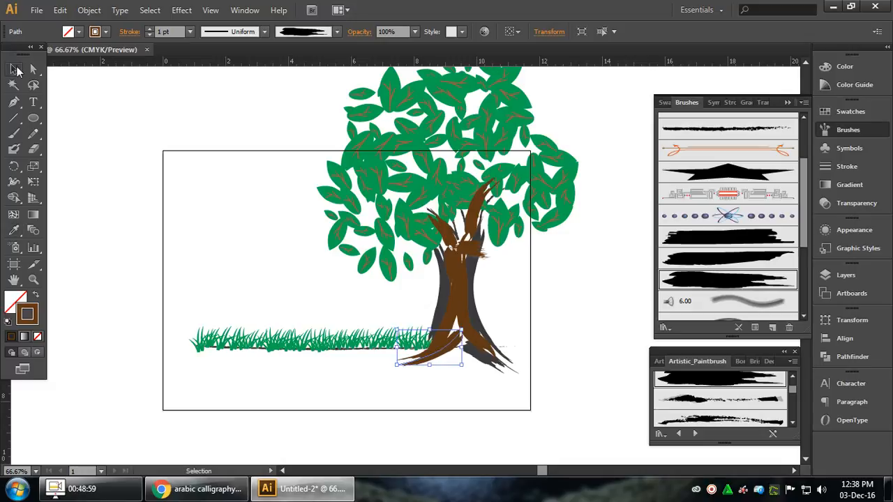
left_click(487, 357)
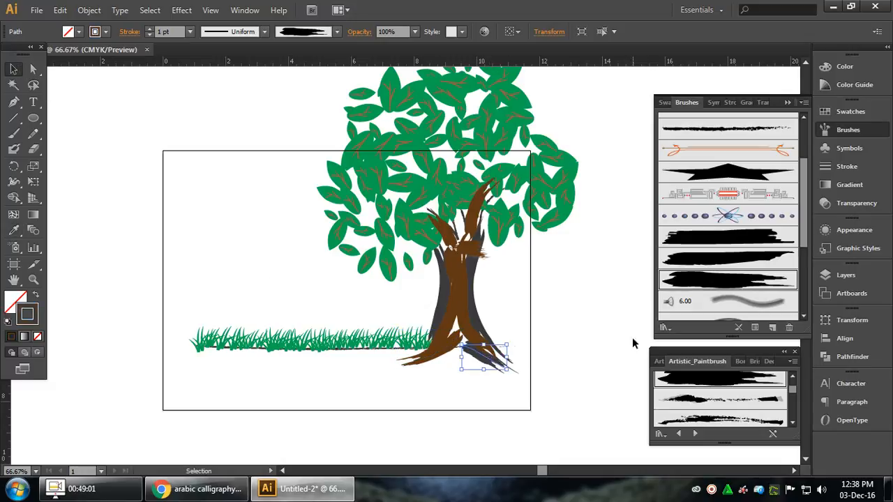
left_click(105, 31)
left_click(109, 72)
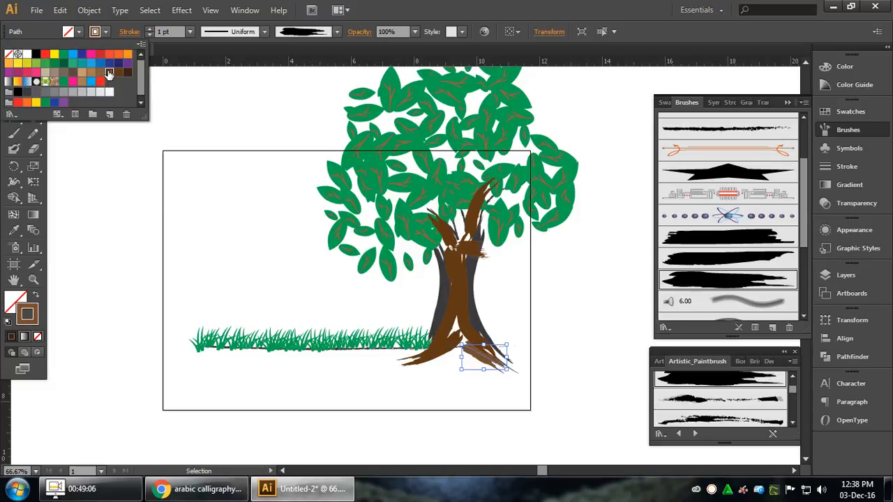
left_click(618, 331)
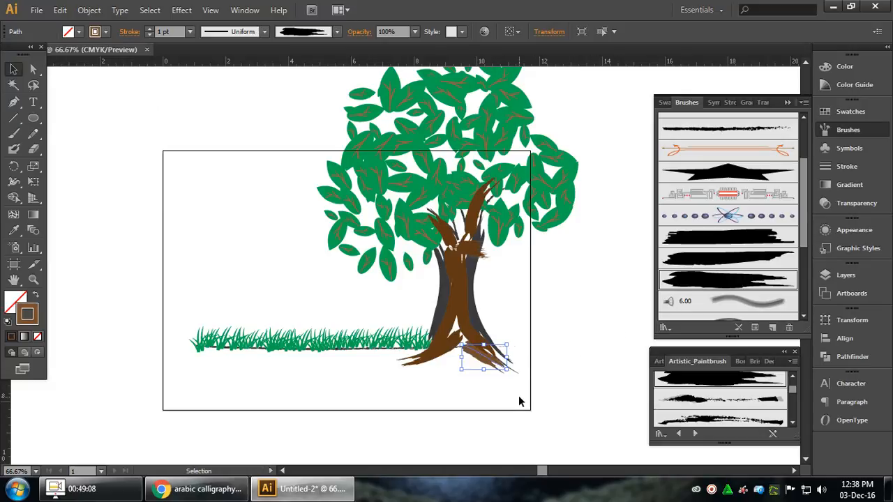
left_click(389, 378)
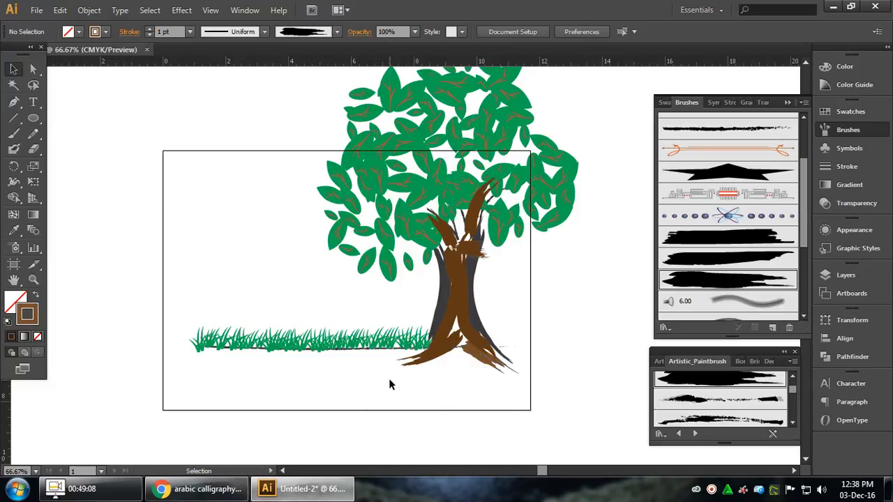
Step: Reshape the right root by moving its upper end into the trunk's base and adjusting the curve toward its outer tip
left_click(32, 72)
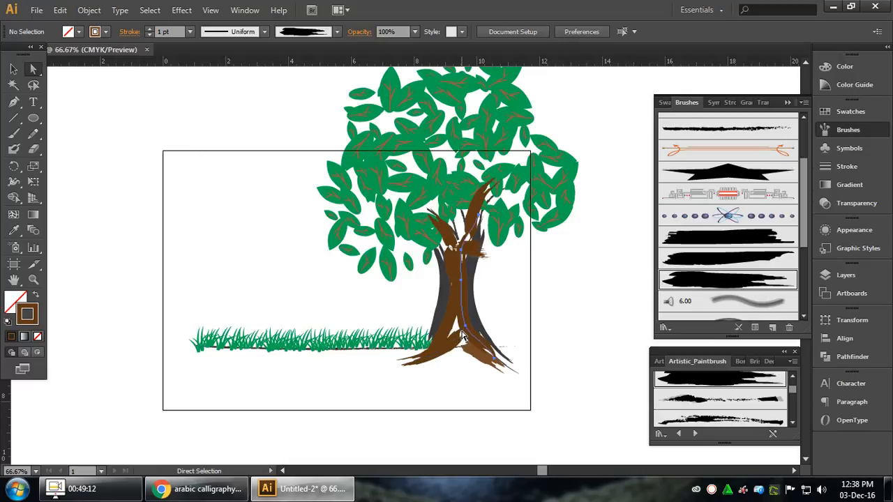
mouse_move(462, 335)
left_mouse_down()
mouse_move(457, 322)
mouse_move(462, 347)
left_mouse_up()
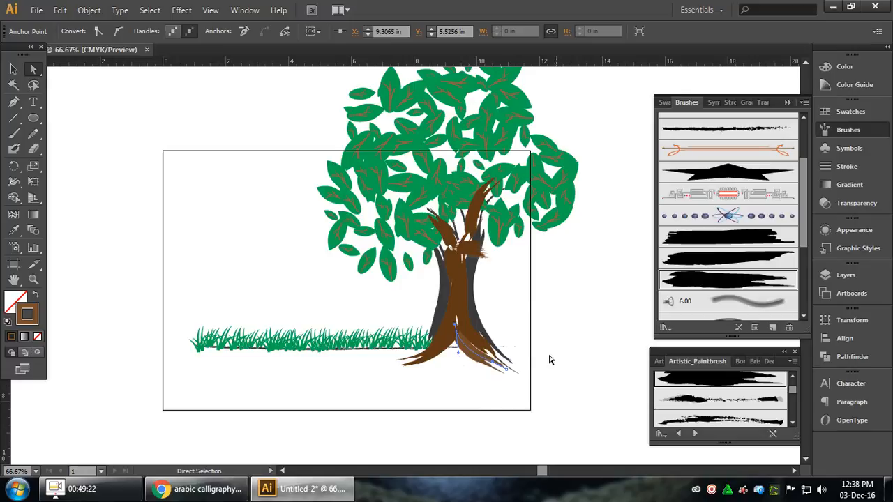
left_click_drag(516, 371, 510, 378)
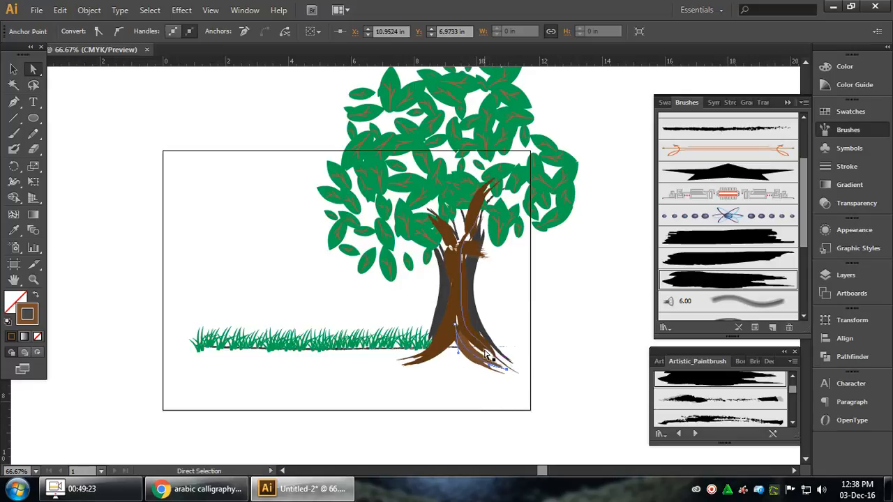
Step: Apply the frayed paintbrush to the short brown stroke below the right branch and set its weight to 1 pt
left_click(469, 255)
left_click(711, 280)
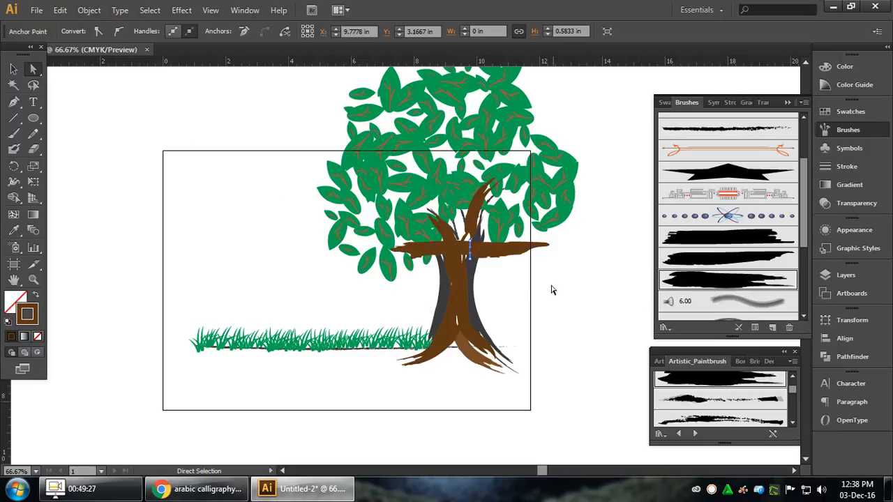
left_click(470, 250)
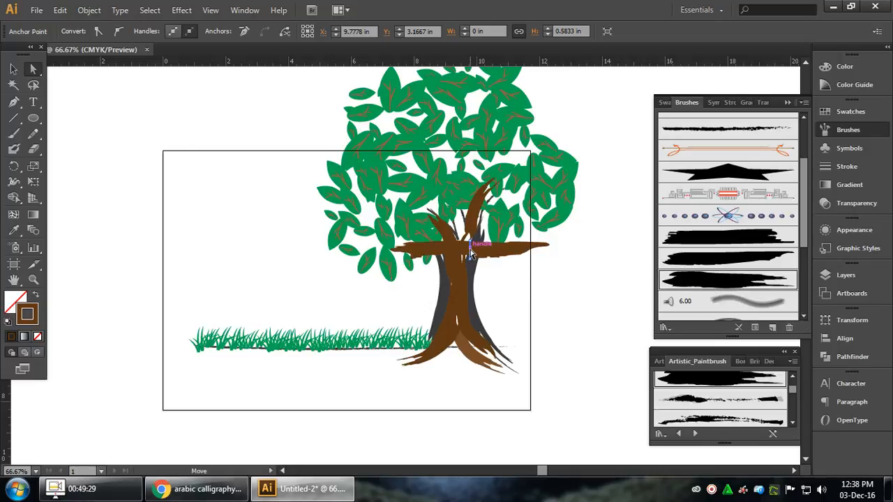
left_click(470, 258, "alt")
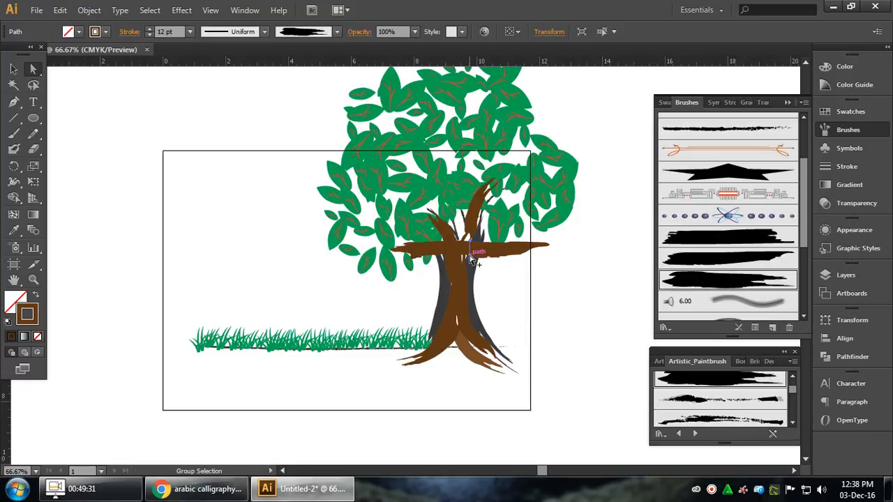
left_click(150, 34)
left_click(150, 34)
left_click(150, 35)
left_click(150, 35)
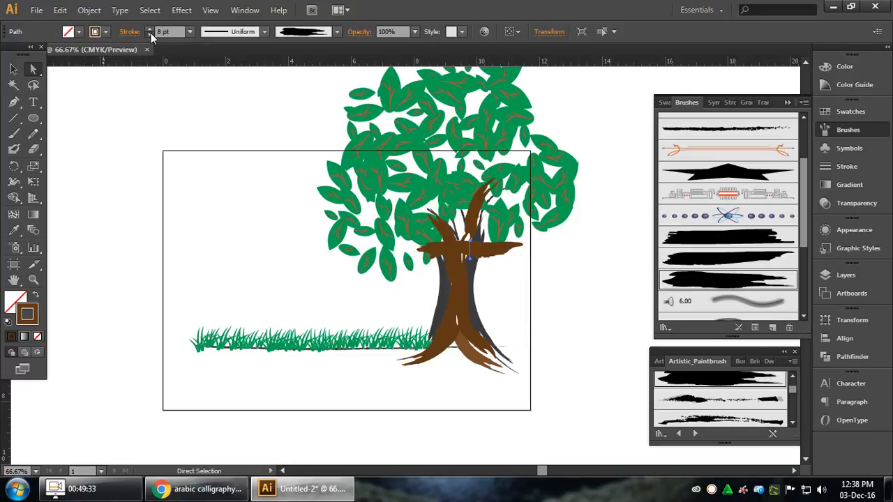
left_click(150, 35)
left_click(150, 34)
left_click(149, 34)
left_click(150, 33)
left_click(151, 34)
left_click(151, 33)
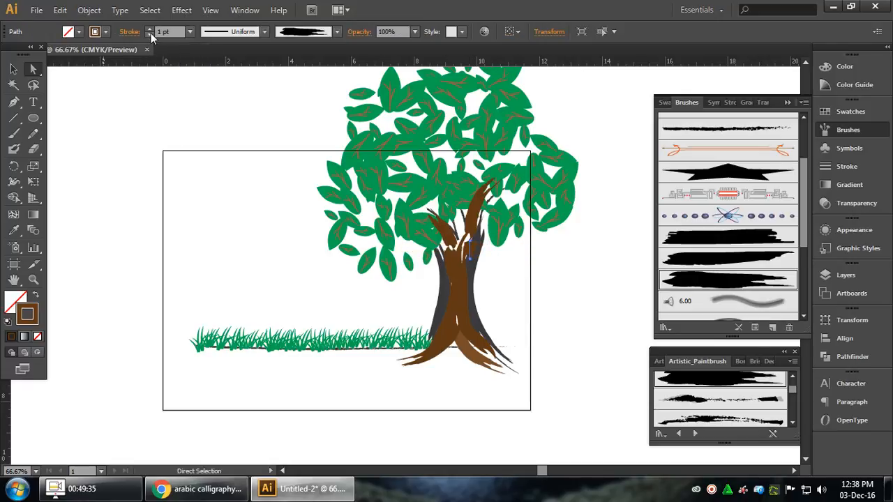
Step: Apply the smooth tapered paintbrush to the middle dark twig in the trunk's fork and the frayed paintbrush to the twig left of it
left_click(457, 234)
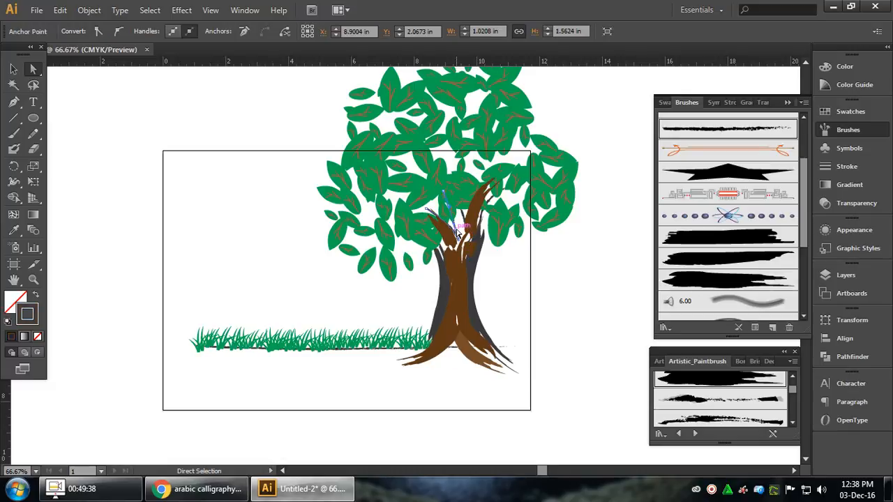
left_click(462, 229)
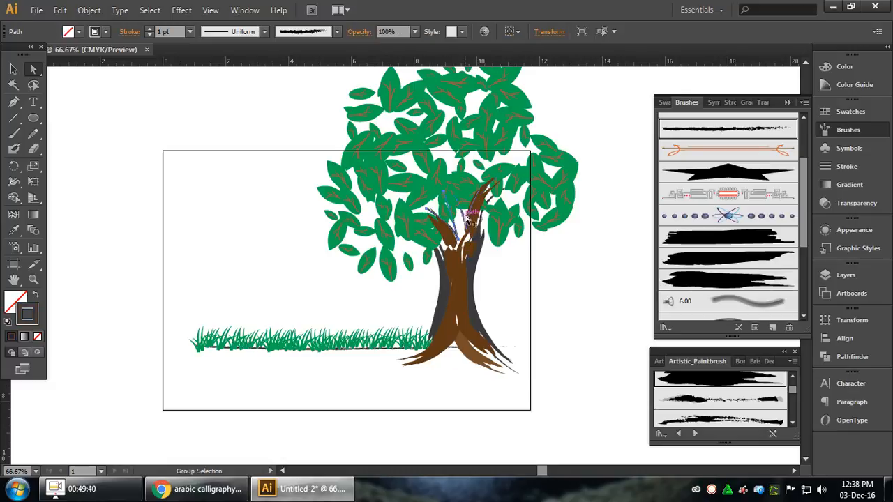
left_click(732, 279)
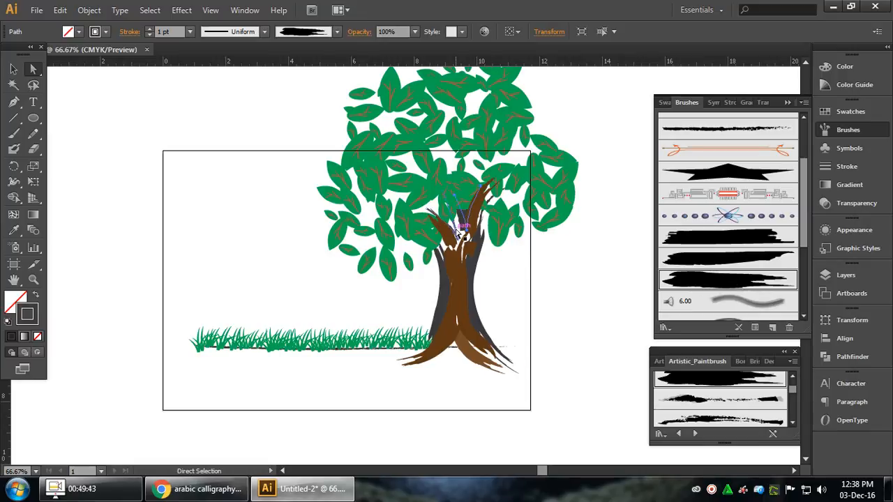
left_click(722, 259)
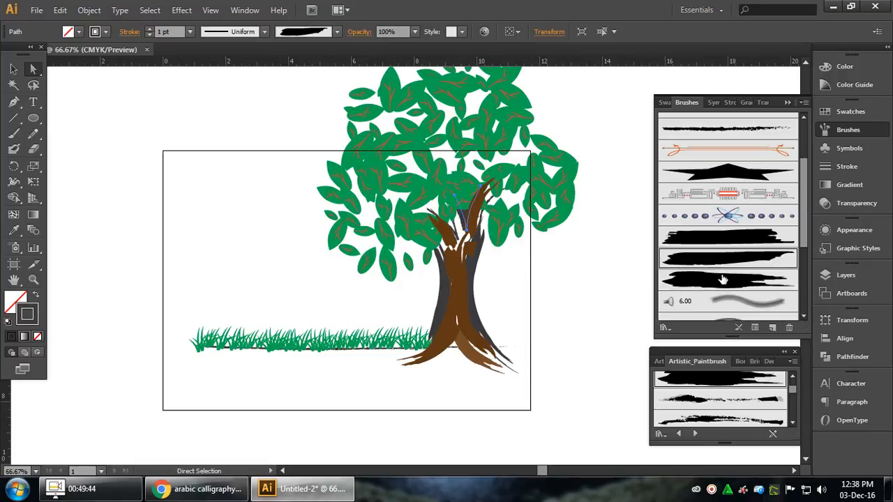
left_click(455, 222, "alt")
left_click(745, 278)
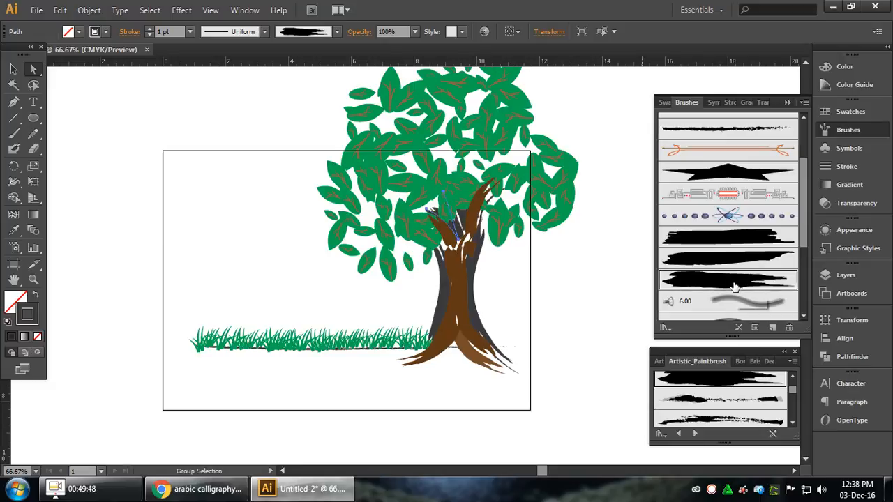
left_click(598, 284)
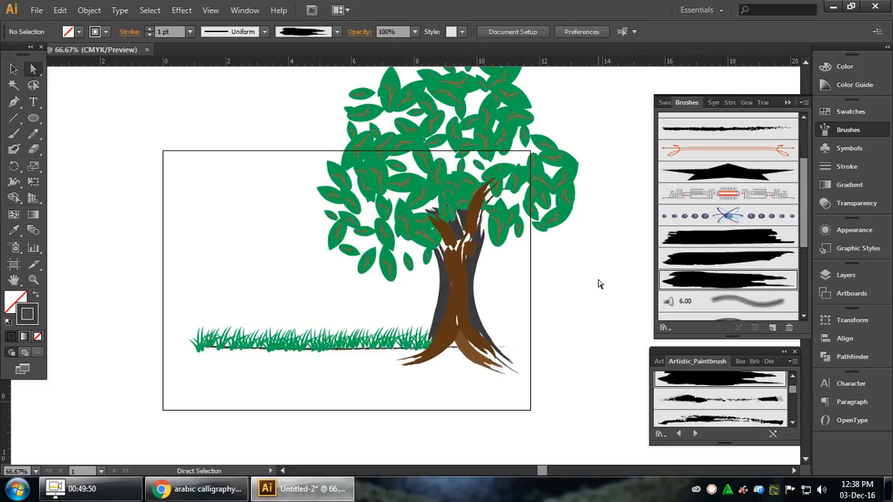
Step: Switch the long brown stroke along the trunk's right half to the broad, straight-ended paintbrush
left_click(486, 222)
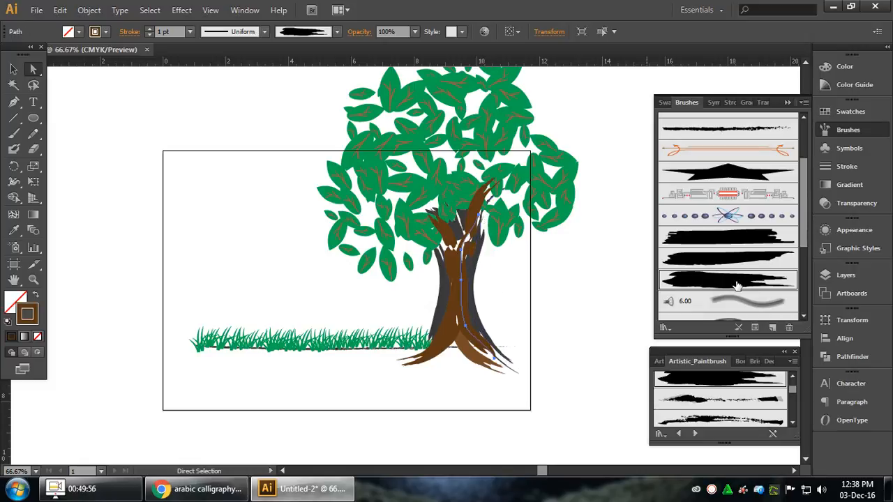
left_click(718, 258)
left_click(716, 240)
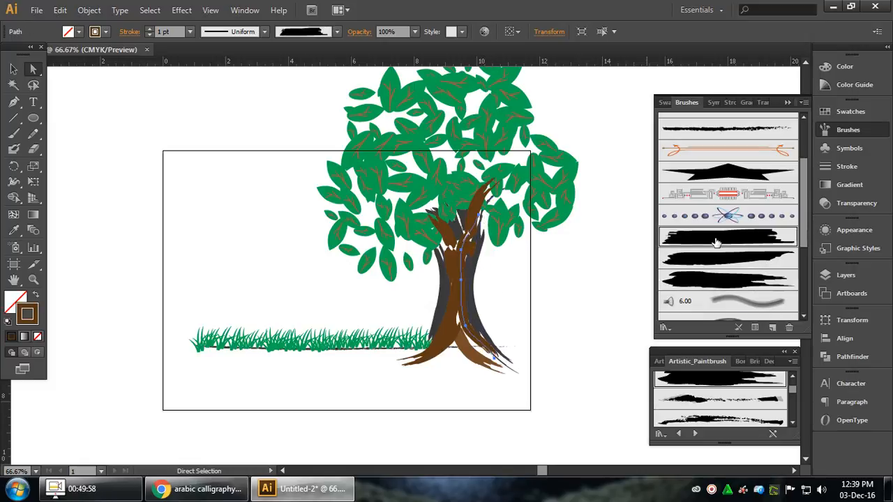
left_click(592, 340)
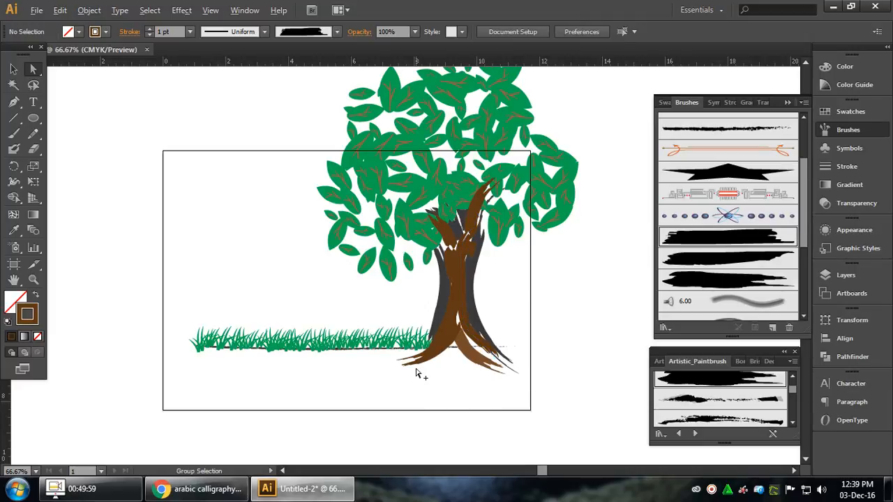
Step: Open the Nature symbol library, enlarge it to view all its symbols, and close it
scroll(416, 373, "down", 1)
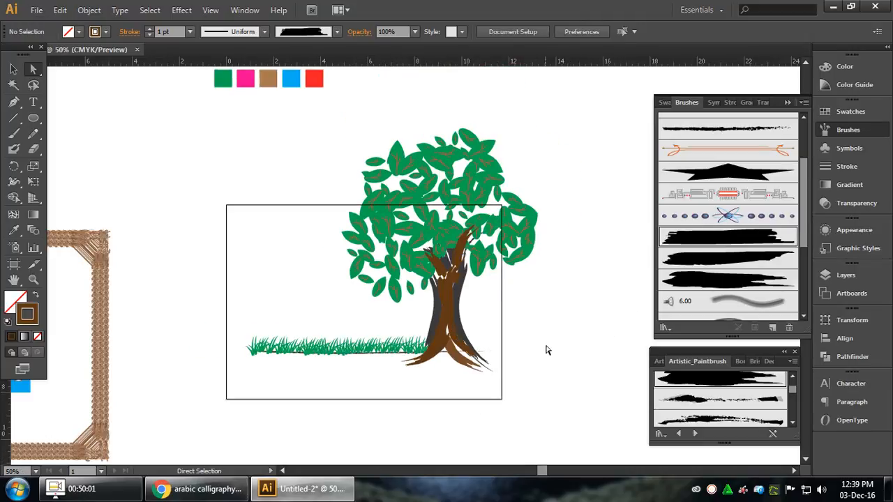
key("v")
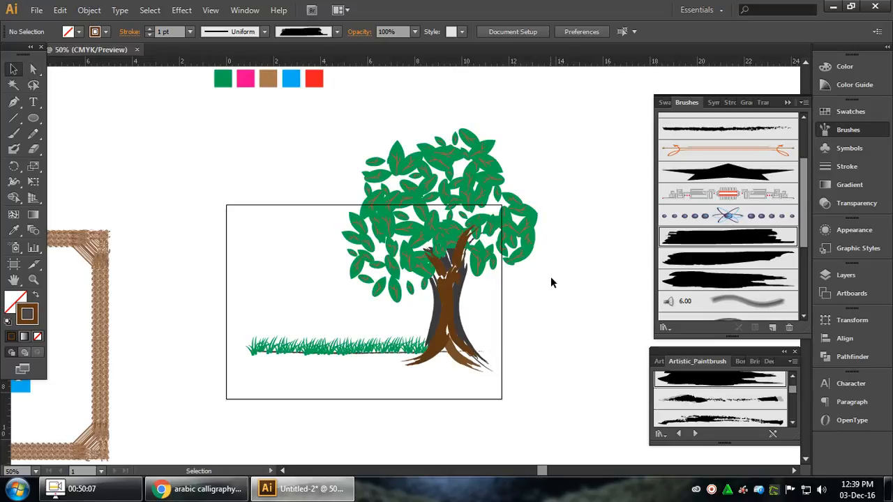
left_click(843, 150)
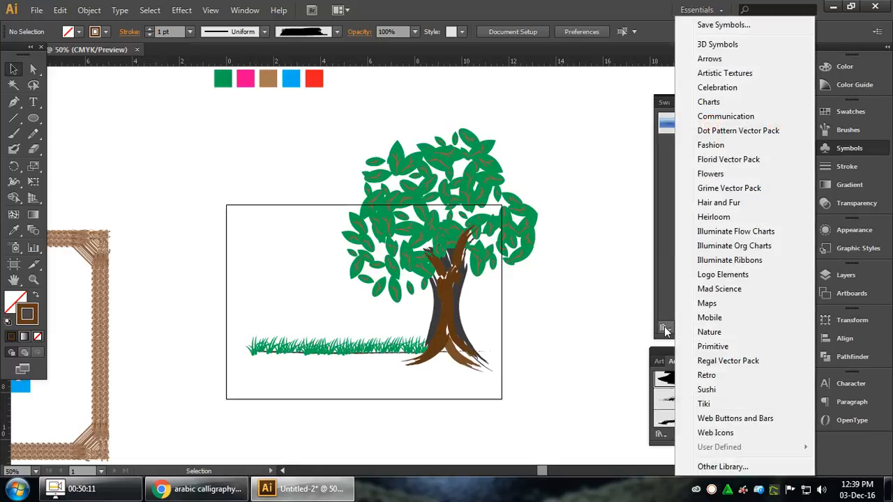
left_click(699, 332)
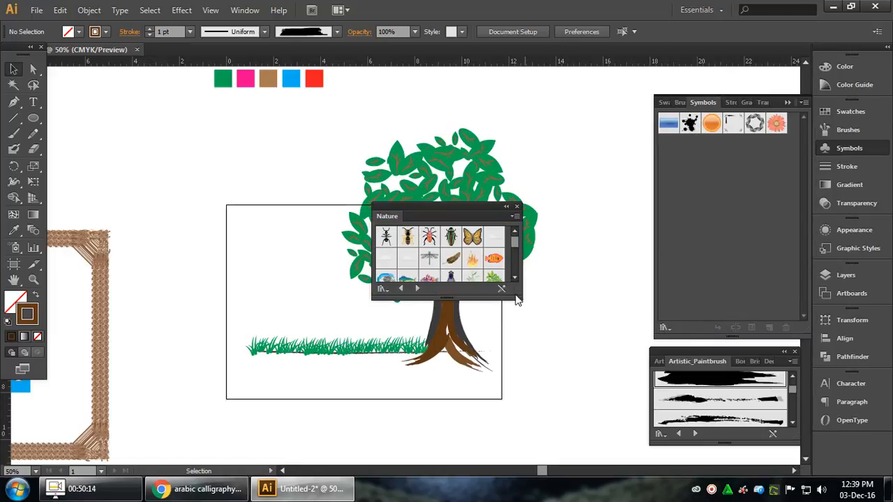
left_click_drag(516, 298, 638, 395)
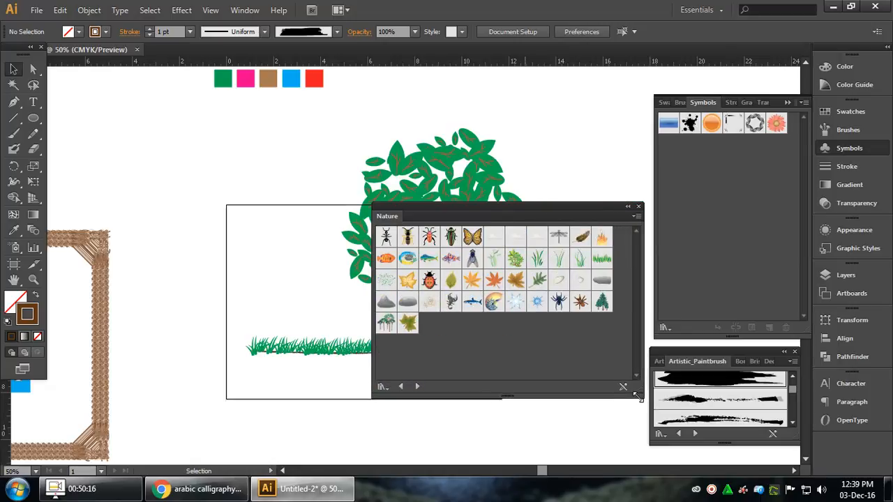
left_click(637, 207)
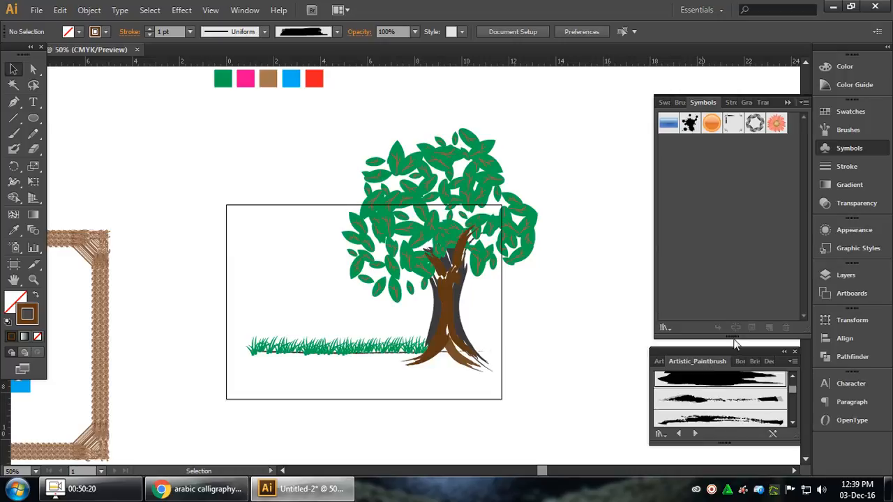
Step: Open the 3D Symbols library, enlarge its window, and browse the following symbol libraries up to Communication
left_click(663, 328)
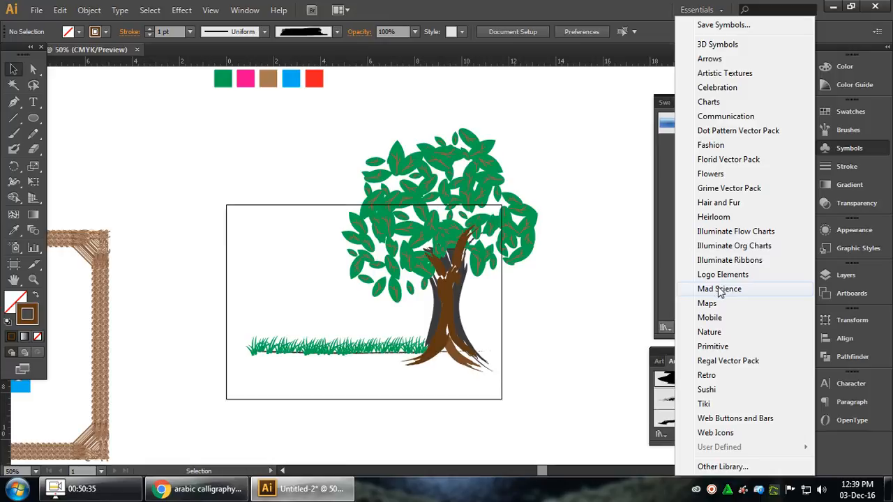
left_click(718, 45)
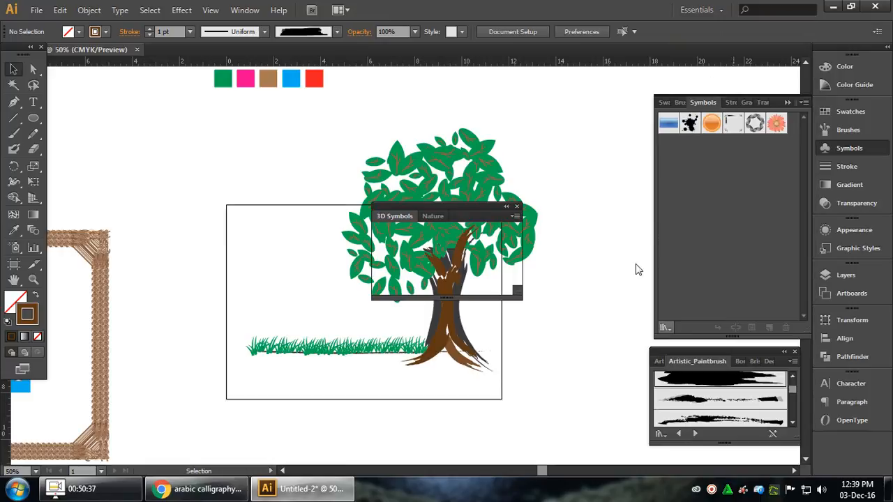
left_click_drag(517, 291, 622, 298)
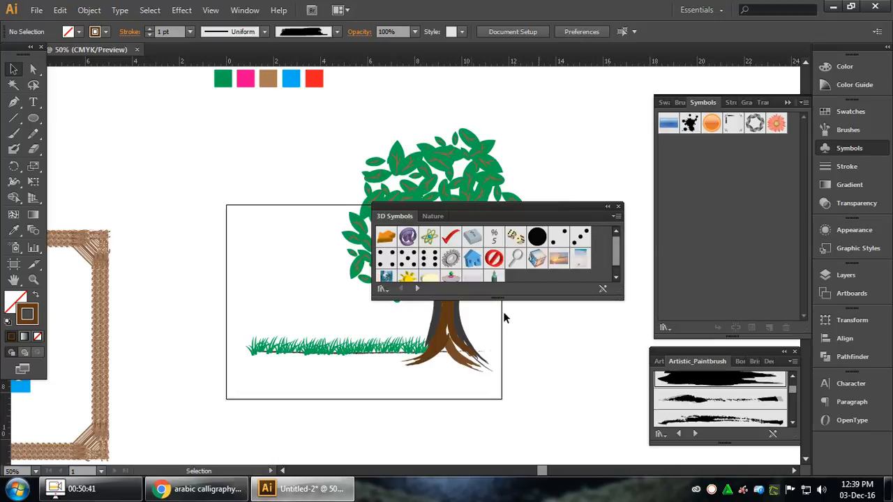
left_click(419, 288)
left_click(419, 288)
left_click(419, 288)
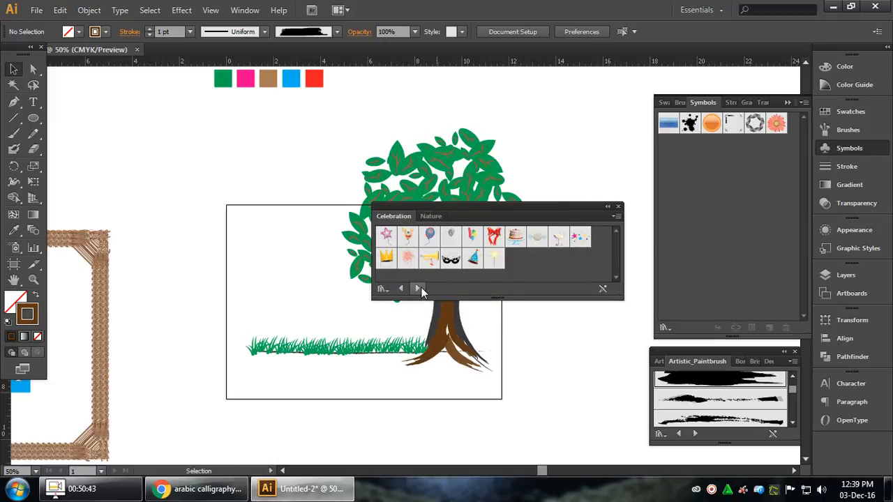
left_click(418, 288)
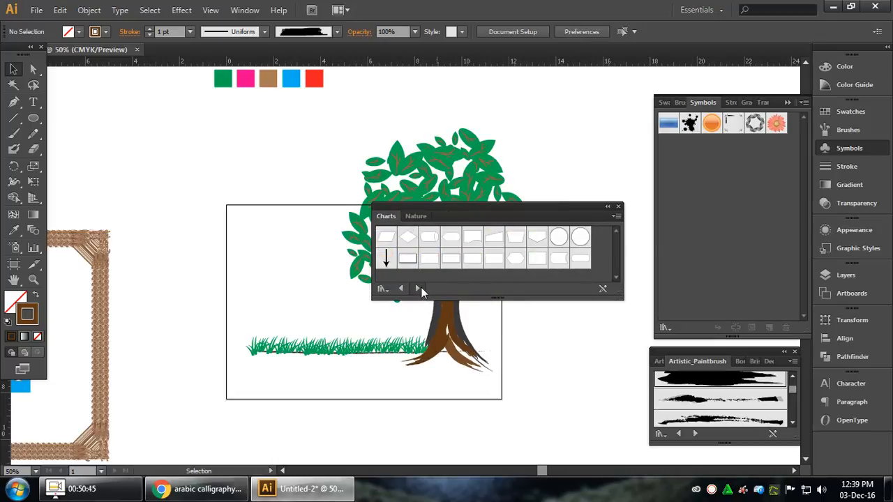
left_click(419, 288)
left_click_drag(517, 299, 428, 368)
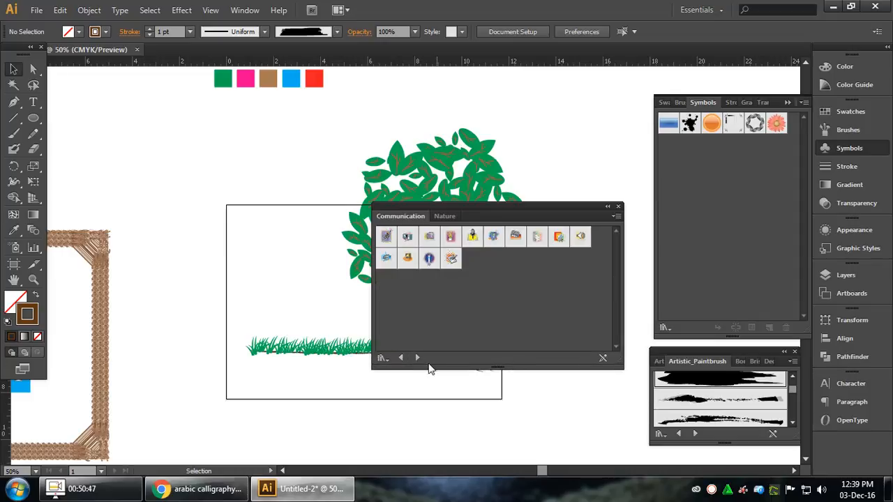
Step: Browse the remaining symbol libraries from Dot Pattern Vector Pack through to Web Icons
left_click(417, 357)
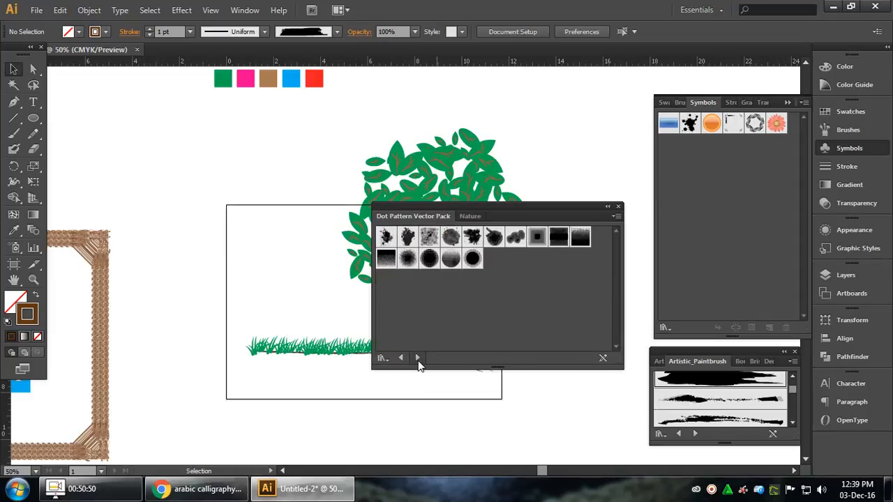
left_click(417, 357)
left_click(417, 358)
left_click(417, 358)
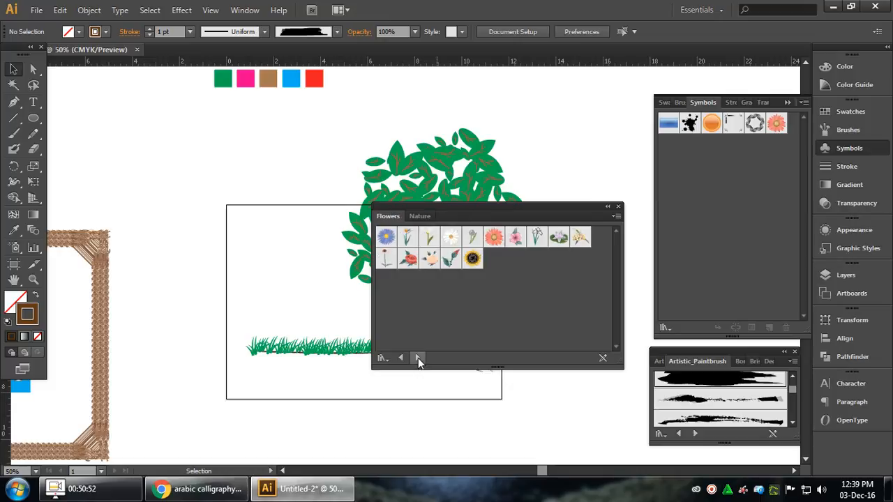
left_click(419, 357)
left_click(419, 357)
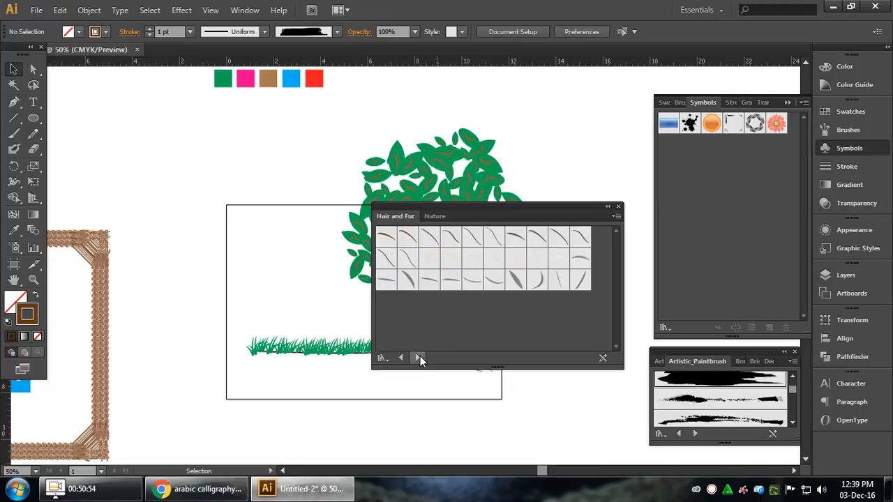
left_click(418, 357)
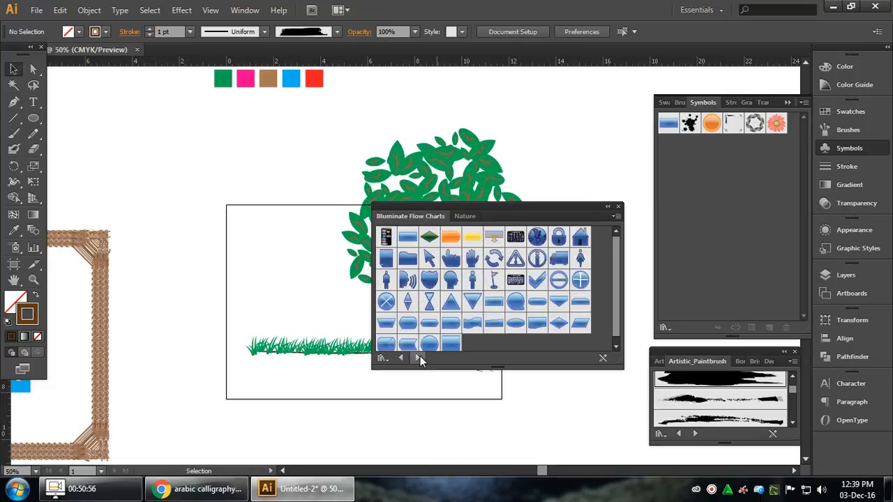
left_click(419, 357)
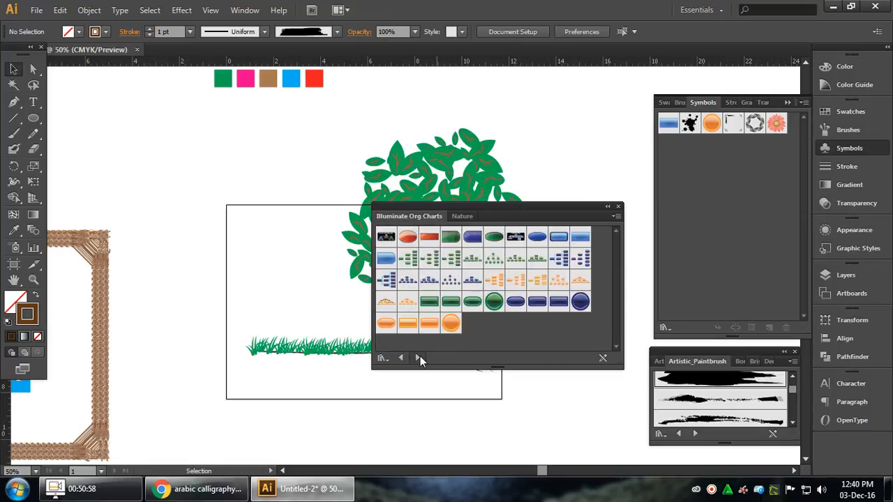
left_click(418, 357)
left_click(419, 357)
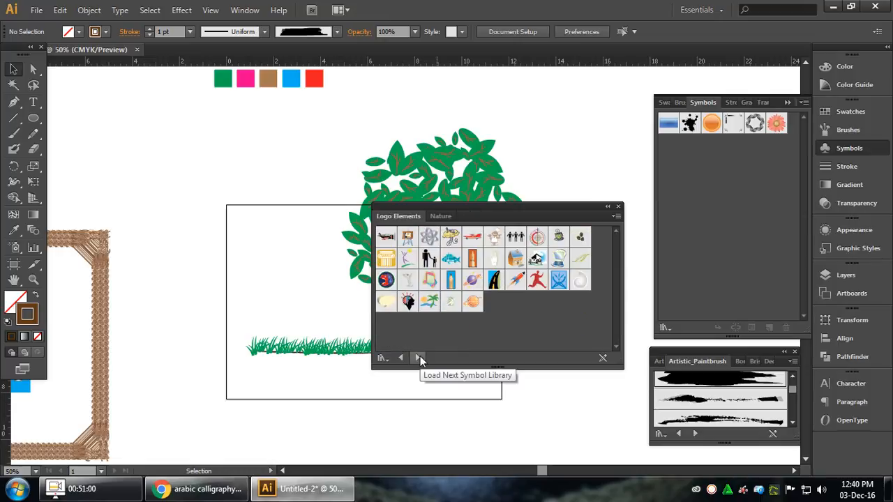
left_click(420, 357)
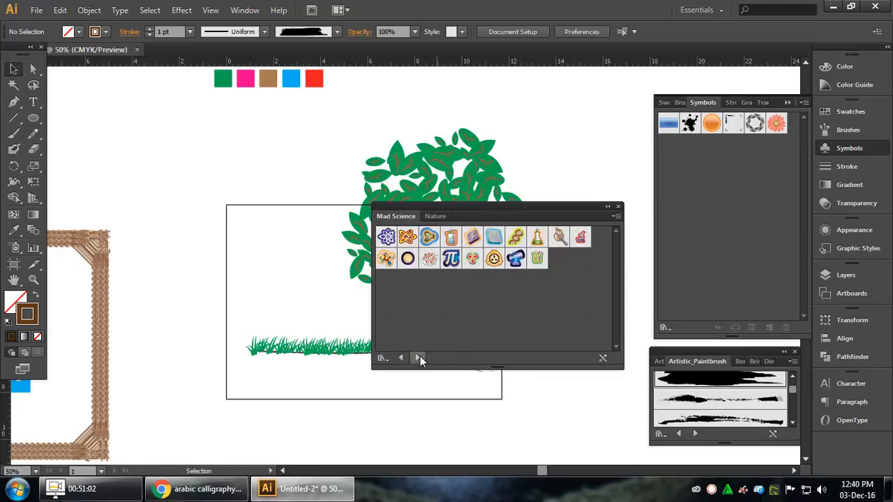
left_click(419, 357)
left_click(419, 357)
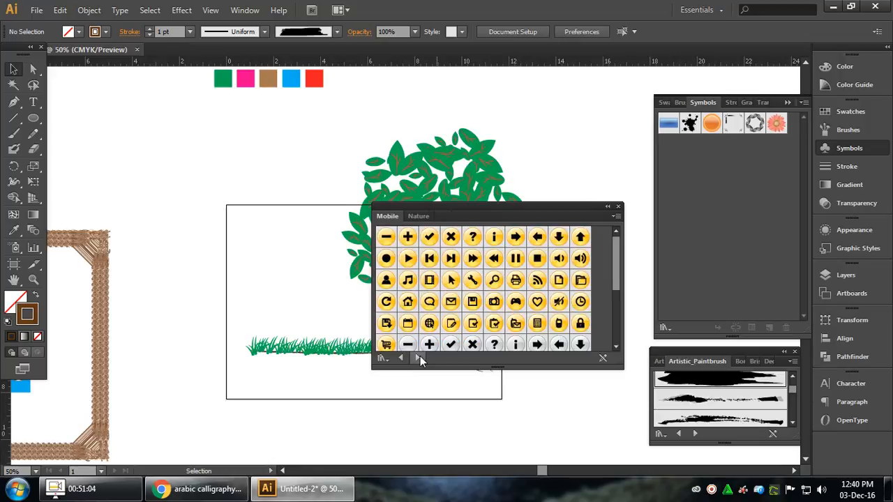
left_click(419, 357)
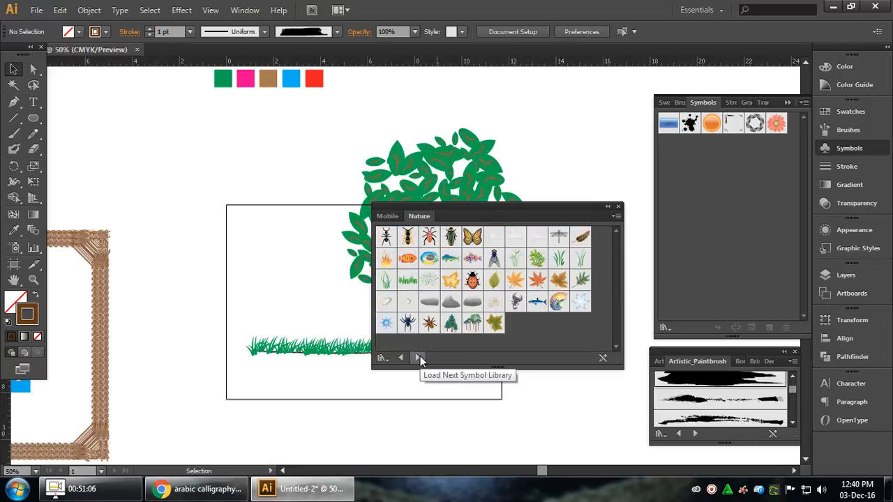
left_click(419, 357)
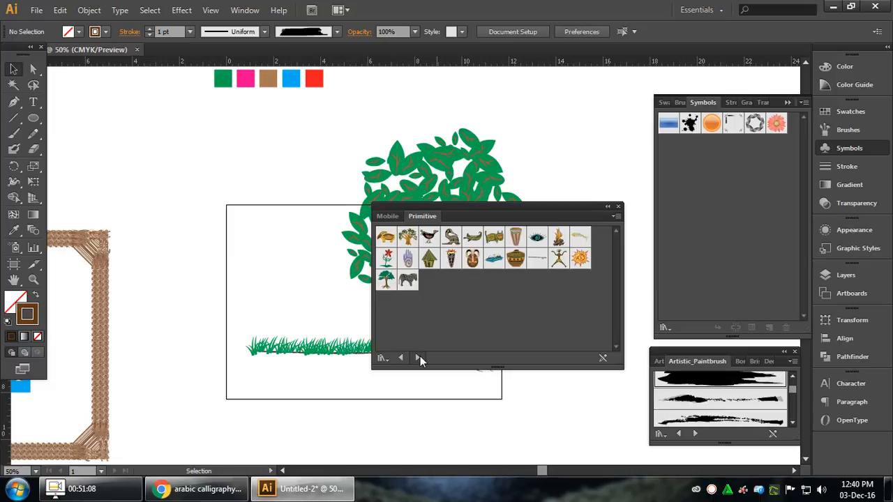
left_click(419, 357)
left_click(419, 357)
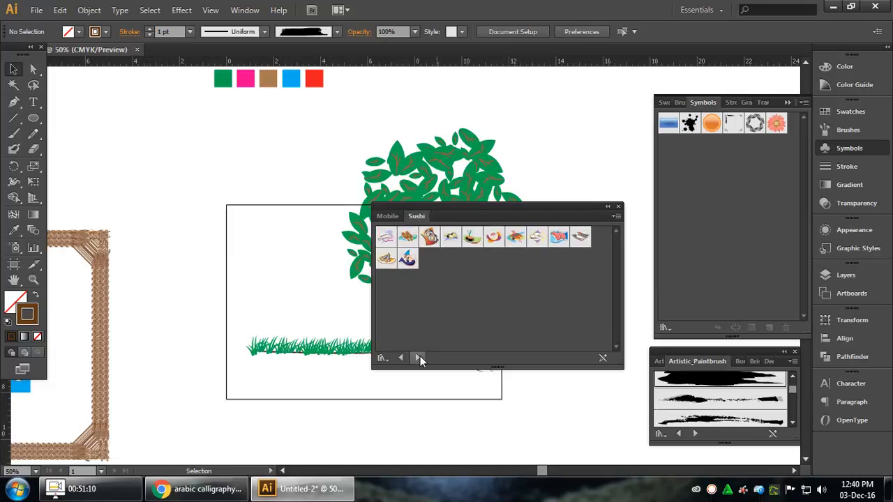
left_click(419, 357)
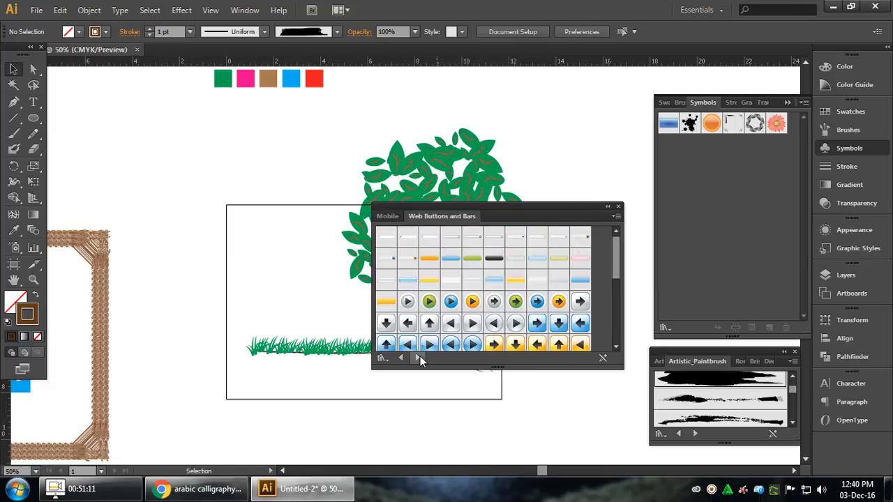
left_click_drag(612, 262, 531, 369)
left_click(419, 358)
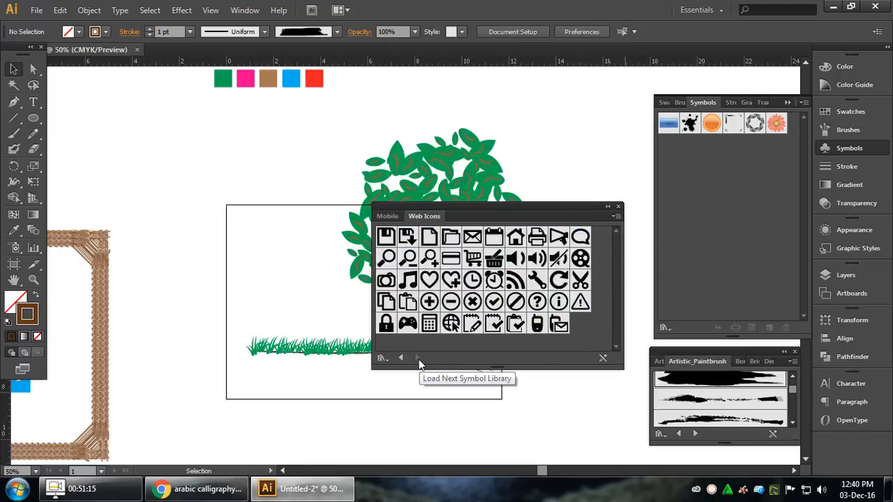
Step: Go back to the Primitive symbol library and place an instance of its Bird symbol in the artwork
left_click(400, 359)
left_click(400, 358)
left_click(400, 358)
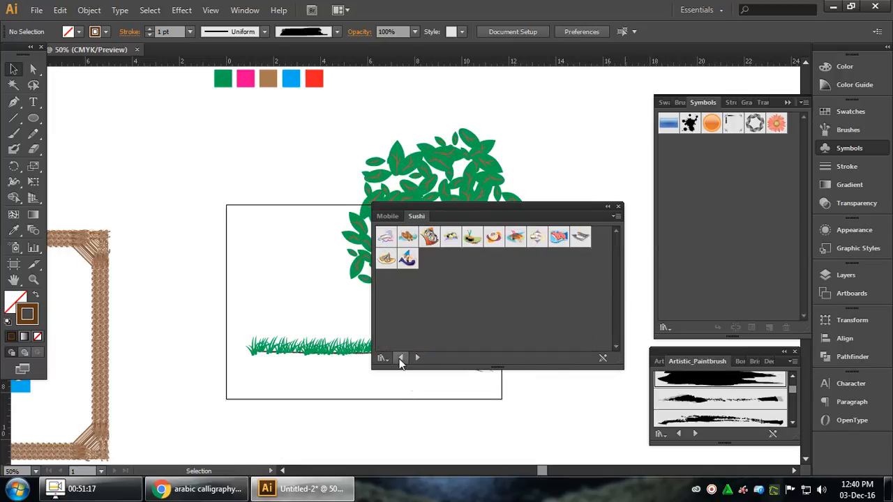
left_click(400, 358)
left_click(399, 358)
left_click(400, 359)
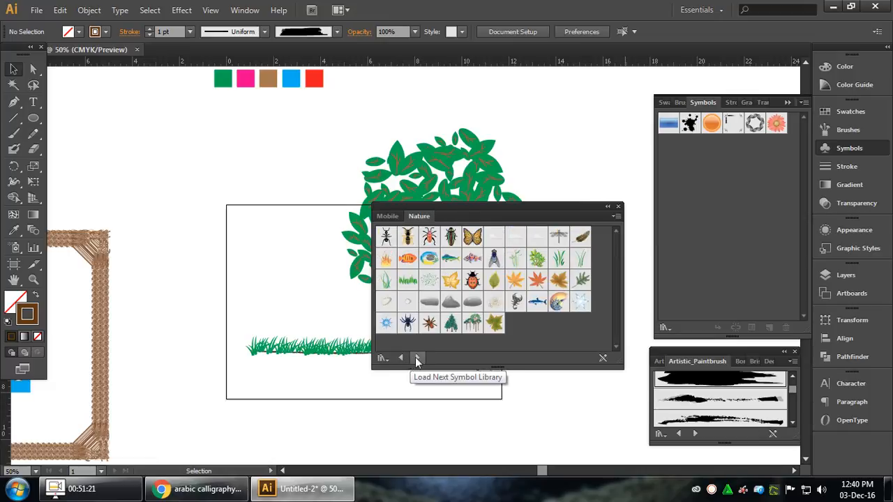
left_click(417, 358)
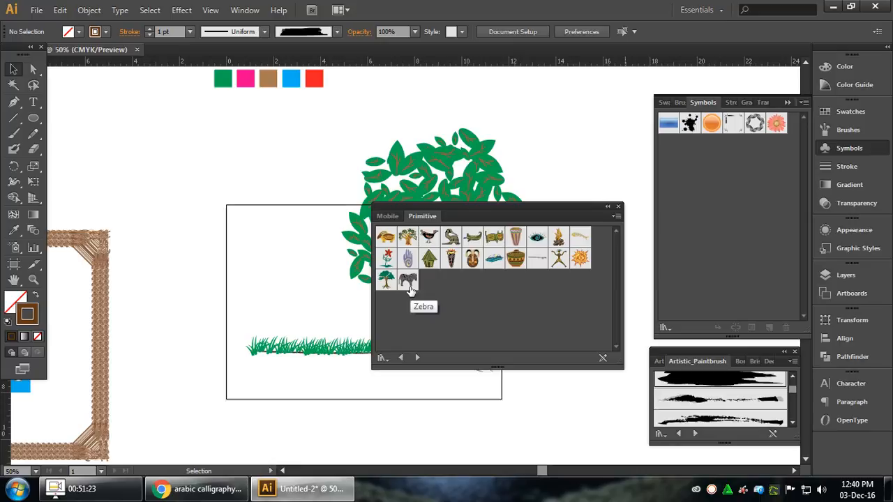
left_click(429, 237)
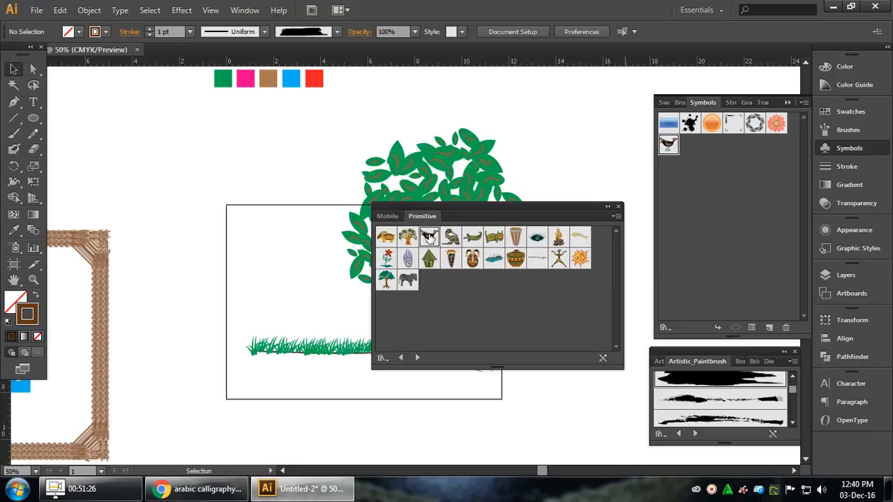
left_click(619, 207)
left_click(717, 327)
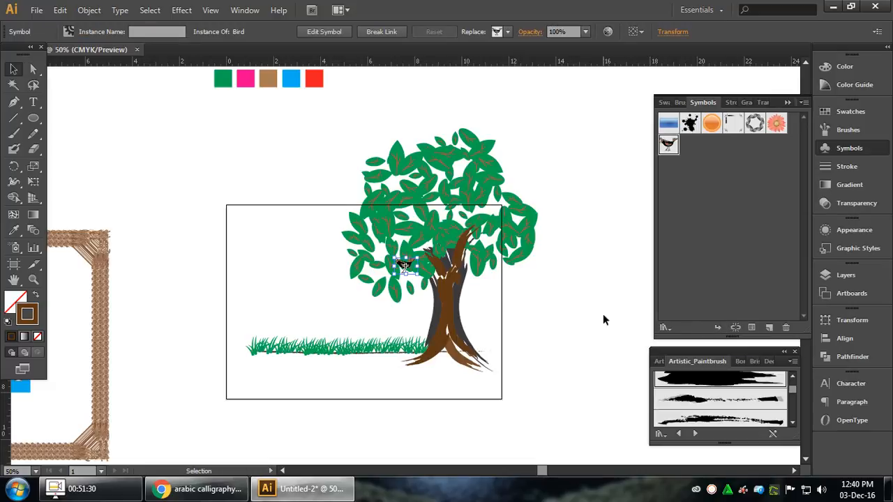
Step: Enlarge the bird and perch it on the leaves at the upper-left edge of the tree's crown
left_click_drag(406, 266, 385, 157)
left_click(592, 285)
left_click(573, 163)
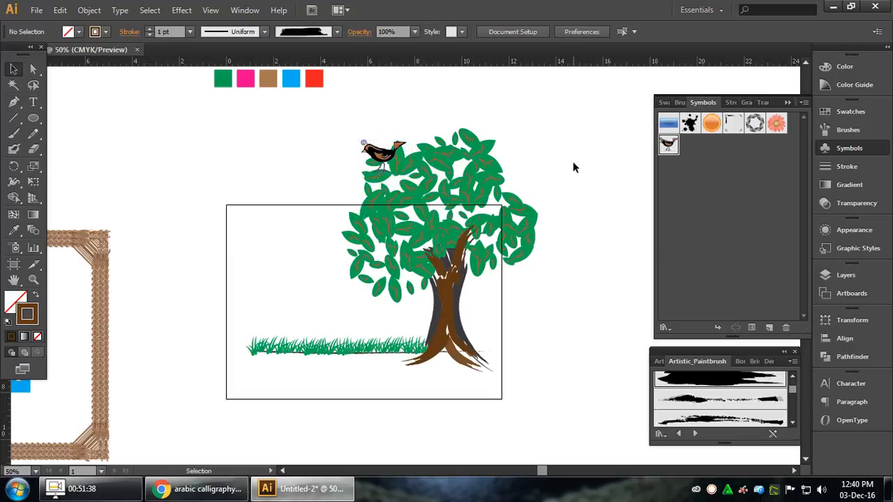
Step: Shrink the bird and move it onto the tip of the tree's left branch
scroll(378, 144, "up", 2)
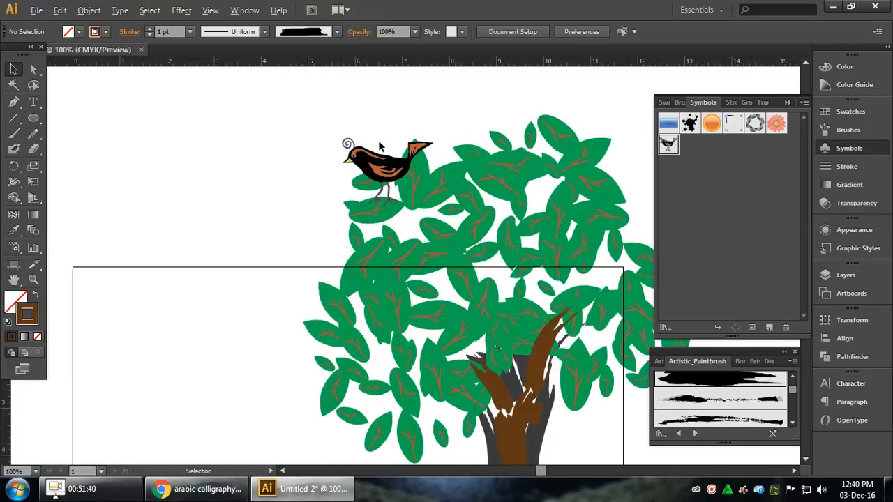
scroll(497, 203, "down", 3)
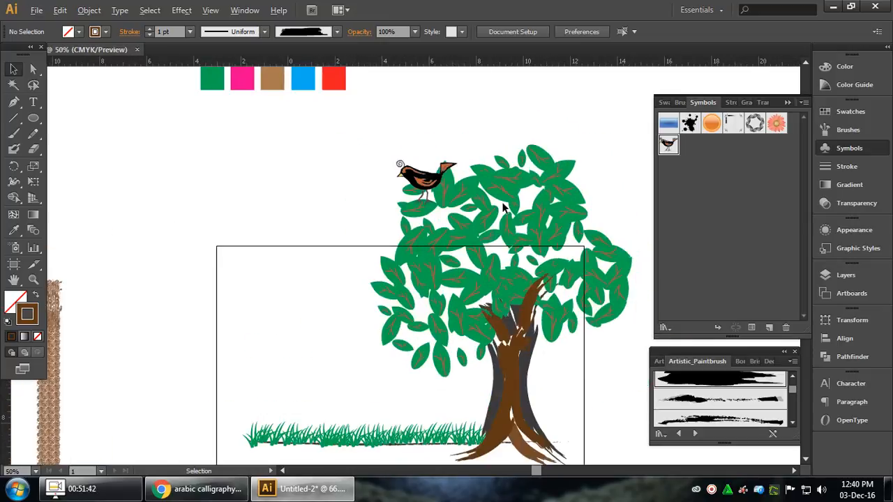
scroll(468, 205, "up", 2)
left_click_drag(469, 182, 477, 205)
left_click(587, 124)
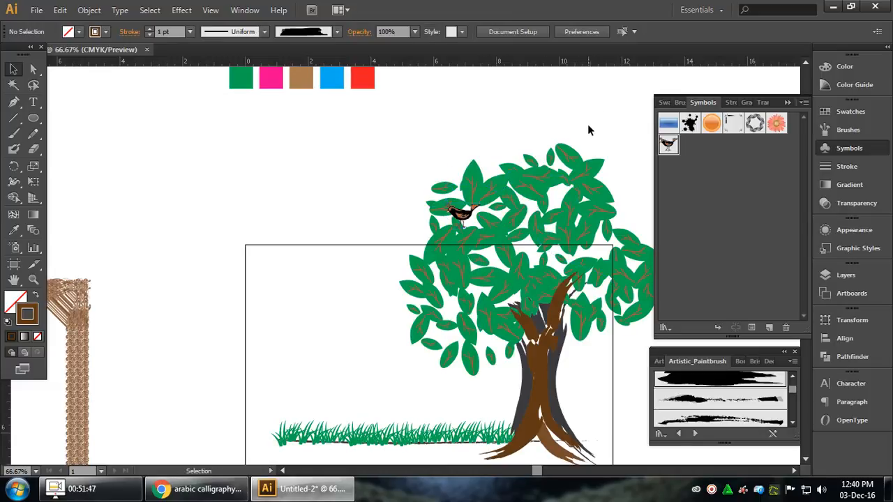
scroll(527, 254, "down", 2)
scroll(528, 255, "right", 4)
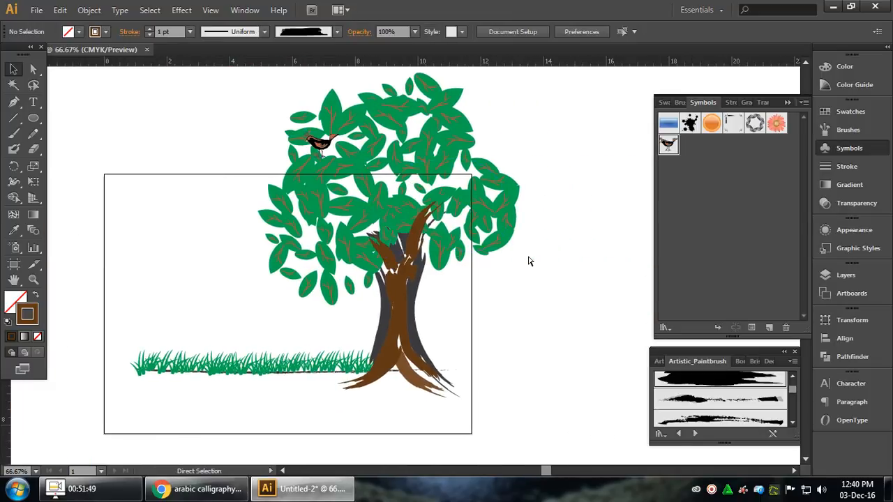
left_click_drag(324, 148, 374, 221)
left_click(591, 280)
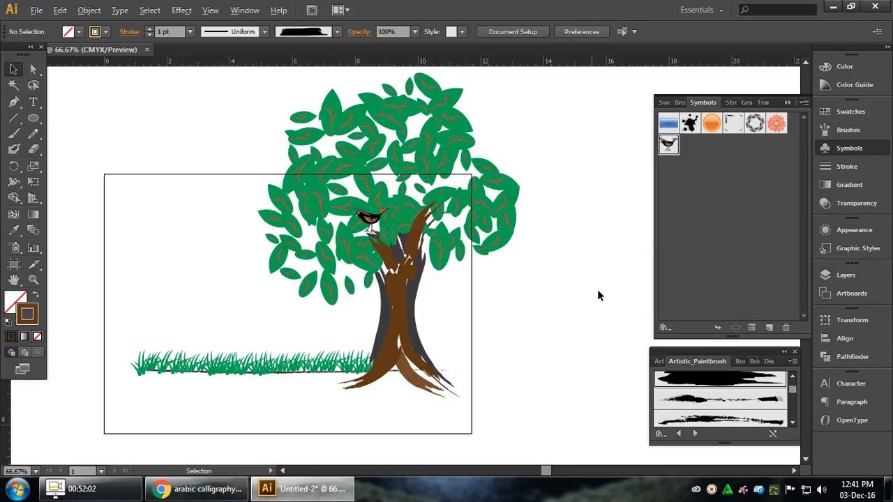
Step: Try scaling the whole tree, bird and grass to about 7.51 by 6.19 in to fit the artboard, and undo it
scroll(608, 308, "down", 2, "alt")
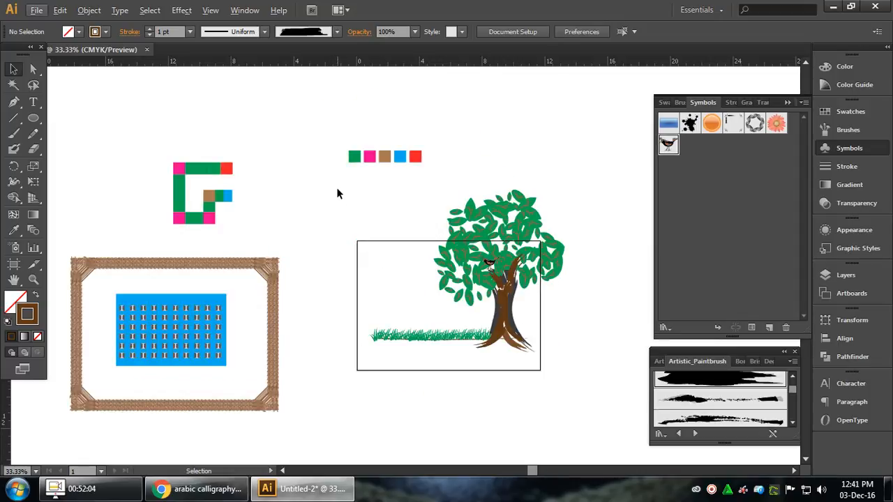
left_click_drag(337, 193, 588, 391)
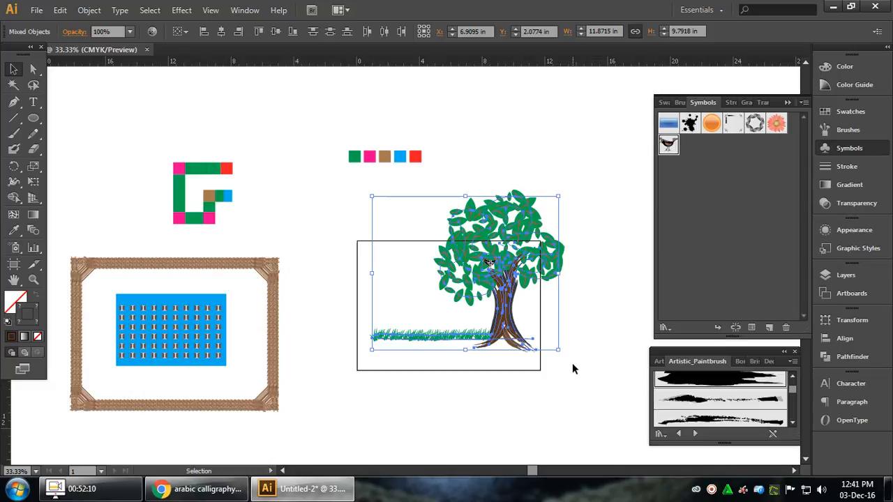
left_click_drag(593, 369, 336, 187)
scroll(516, 260, "up", 1)
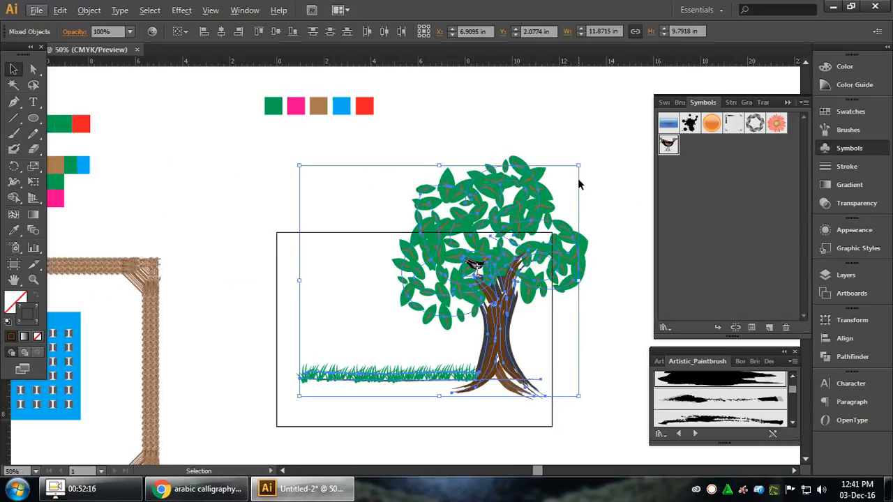
left_click_drag(578, 166, 477, 251)
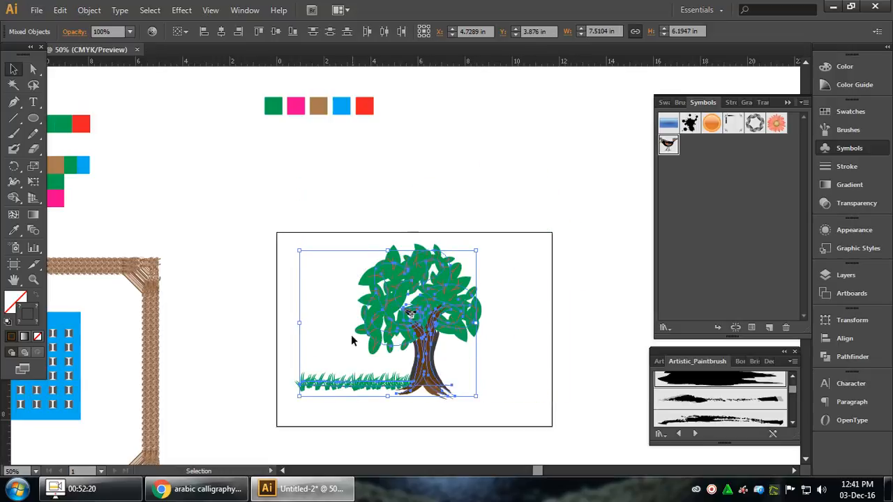
key("ctrl+z")
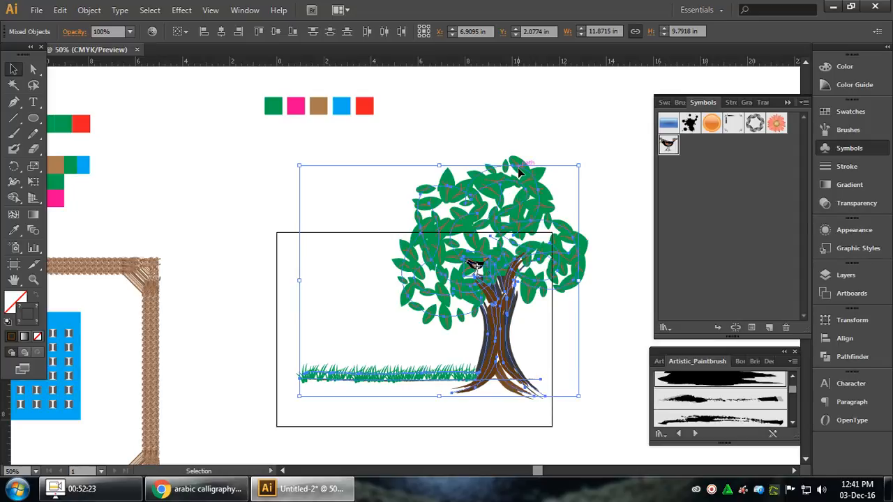
Step: Turn on scaling of strokes and effects for the selected tree, bird and grass, keeping the uniform scale at 100%
double_click(34, 167)
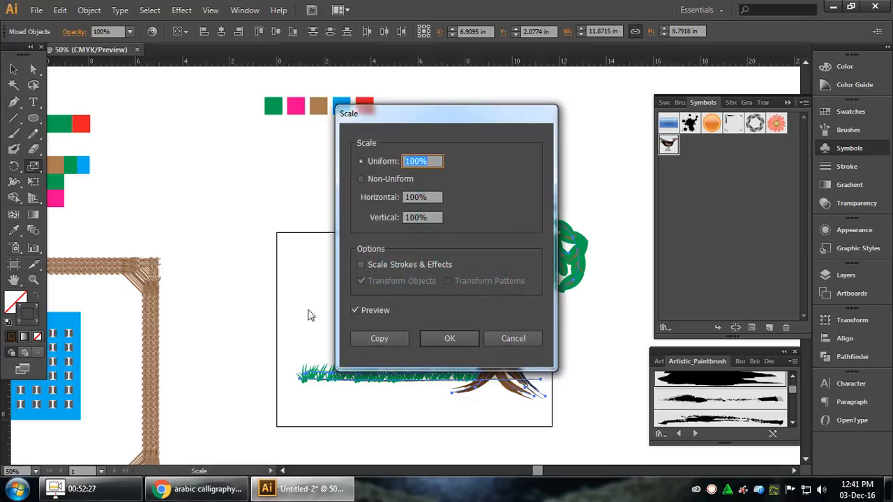
left_click(408, 264)
left_click(407, 264)
left_click(447, 338)
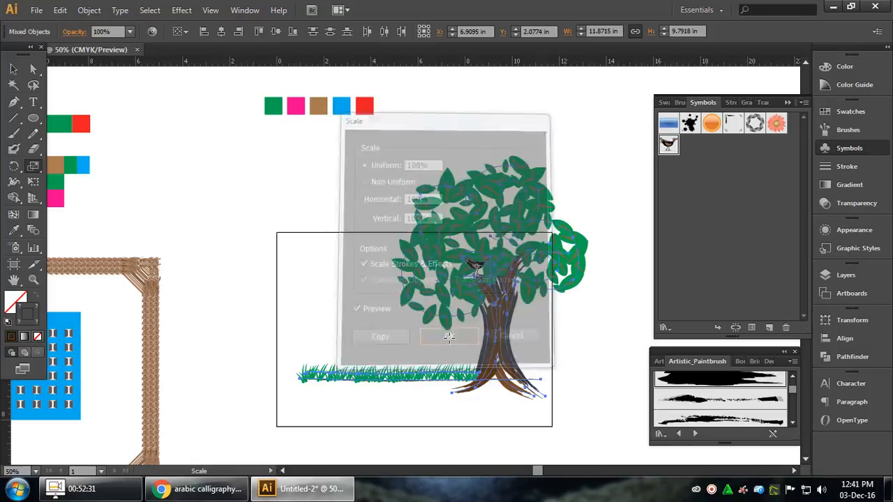
Step: Scale the tree, bird and grass down to about 8.4 by 6.93 in and move them to the artboard's lower-right corner
key("v")
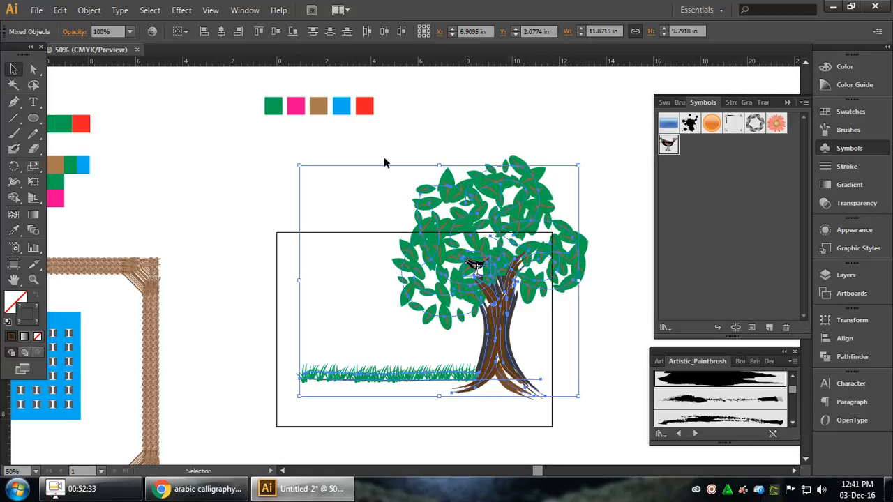
left_click_drag(578, 166, 496, 218)
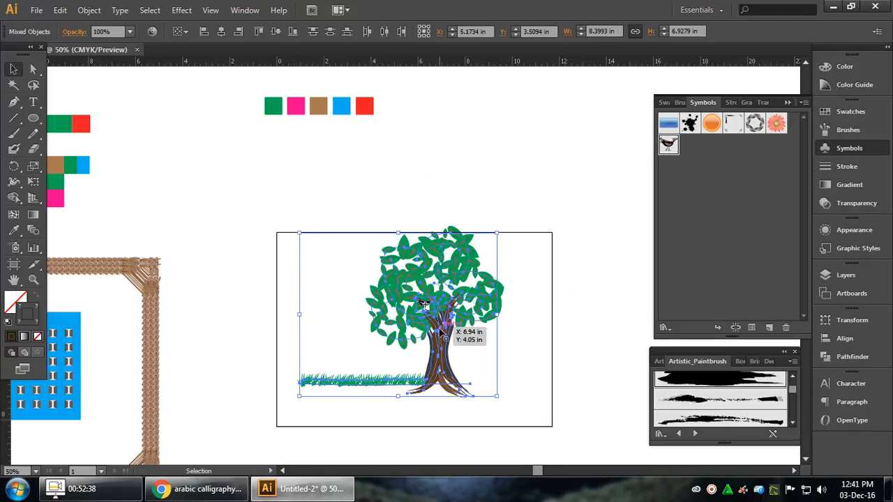
left_click_drag(442, 337, 499, 365)
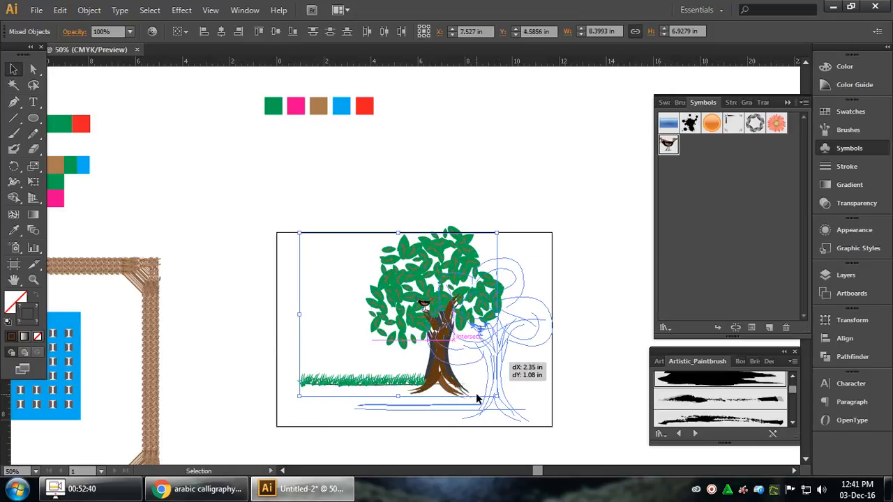
Step: Extend the left end of the grass strip to the artboard's left edge
key("a")
left_click_drag(325, 389, 282, 410)
left_click(238, 390)
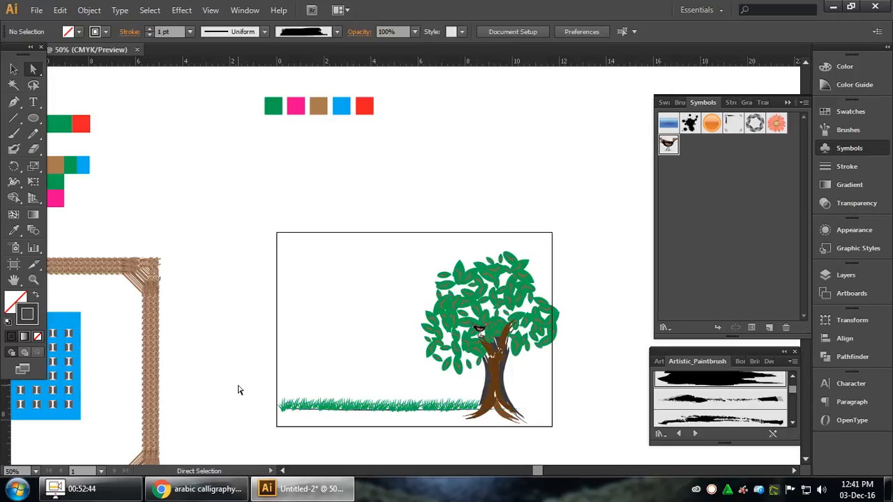
Step: Select the tree, bird and extended grass and group them into one object
left_click(14, 69)
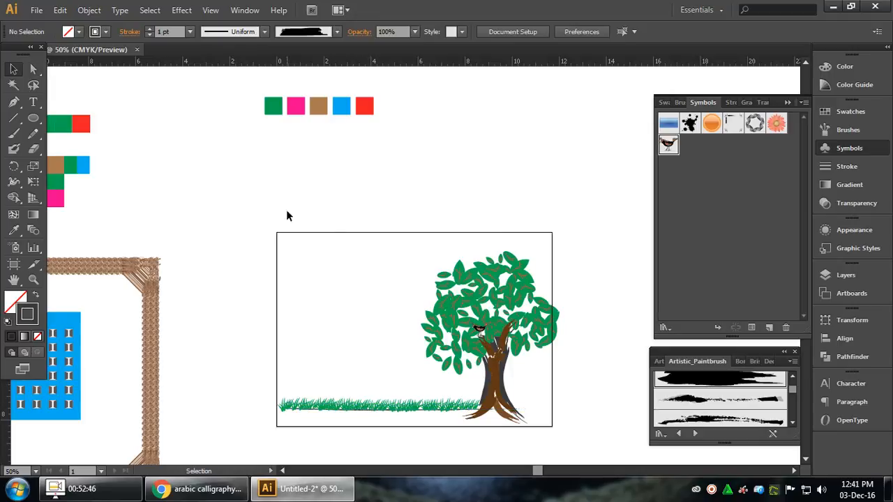
left_click_drag(371, 229, 596, 404)
left_click(597, 404)
left_click_drag(241, 225, 588, 387)
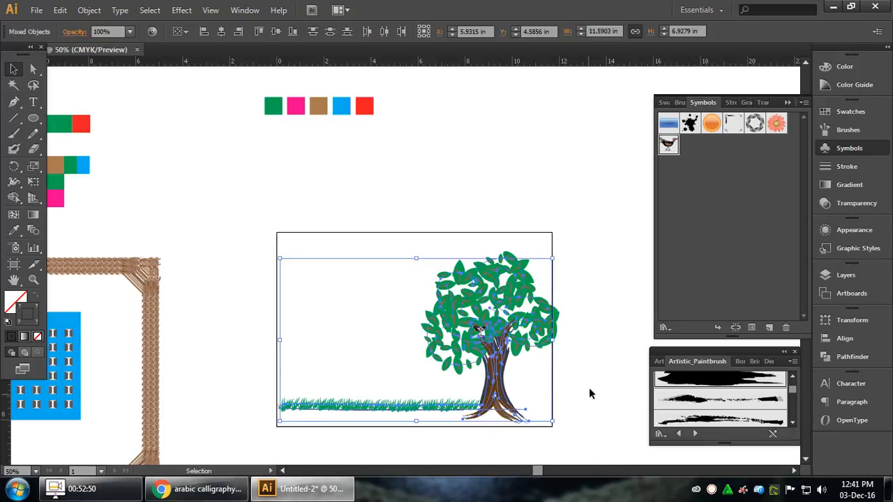
left_click(584, 385)
scroll(602, 454, "down", 2)
left_click_drag(238, 159, 604, 403)
right_click(507, 279)
left_click(539, 336)
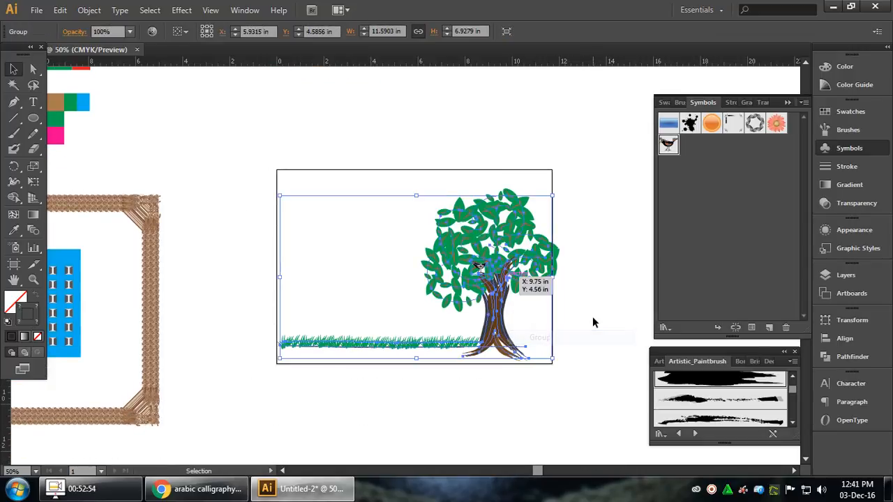
left_click(592, 323)
Step: Draw a rectangle covering the whole artboard and send it behind the tree artwork
left_click_drag(33, 118, 66, 119)
left_click_drag(280, 171, 553, 364)
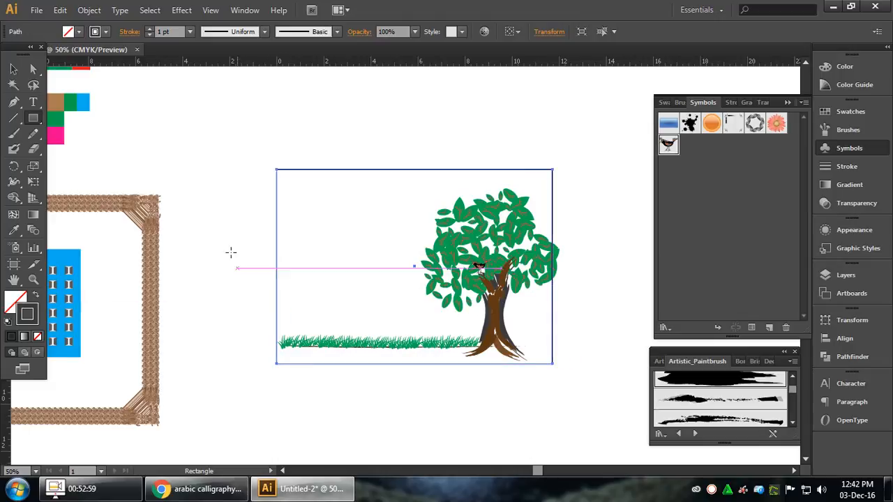
key("v")
right_click(324, 172)
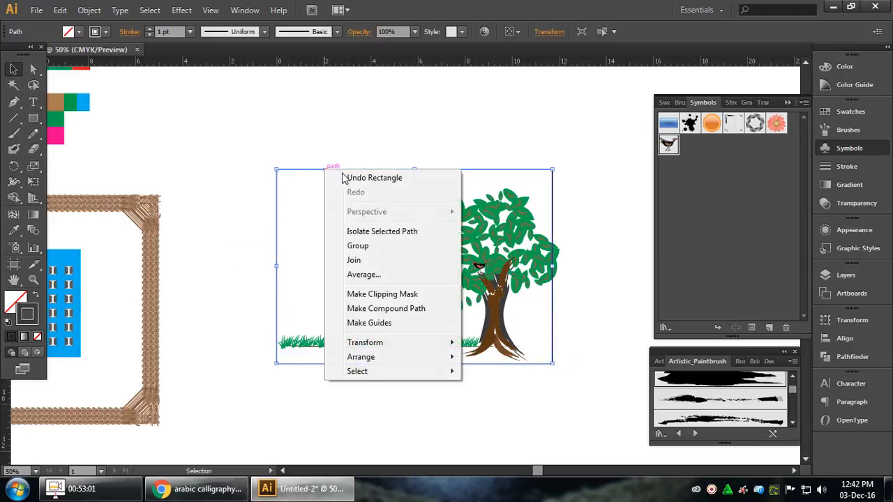
mouse_move(386, 357)
left_click(503, 400)
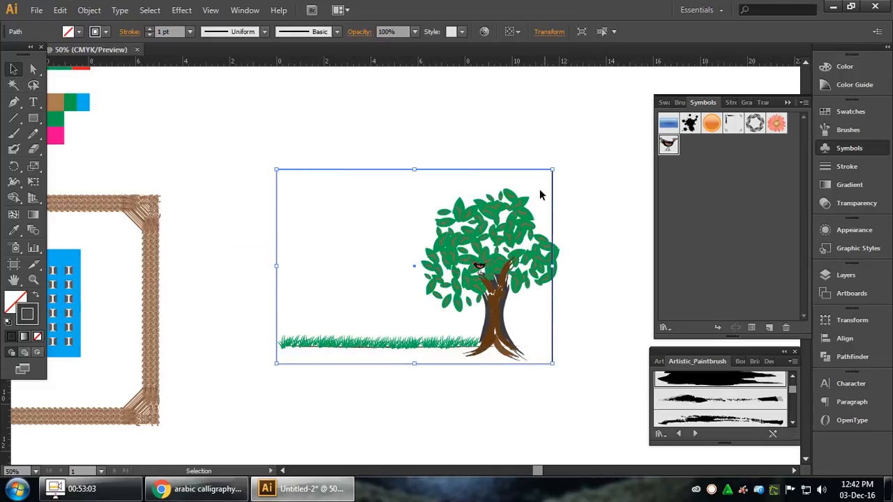
Step: Fill the background rectangle with CMYK Cyan and remove its stroke
left_click(79, 33)
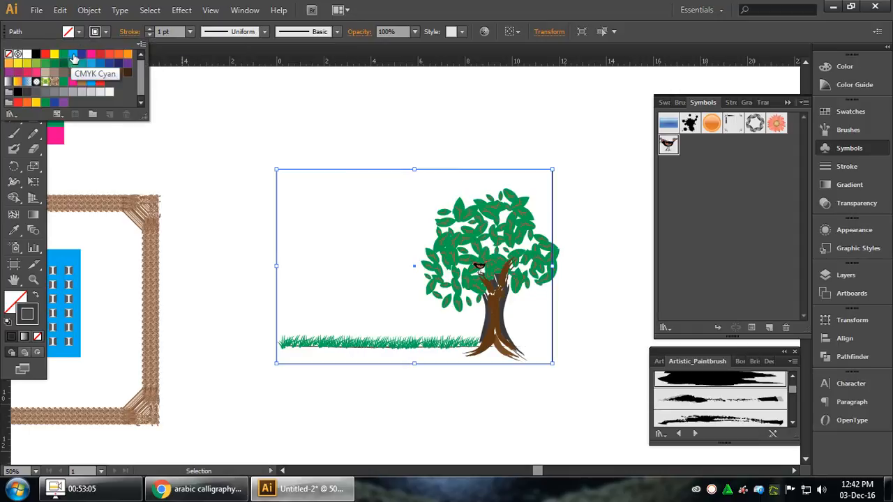
left_click(72, 55)
left_click(105, 42)
left_click(105, 31)
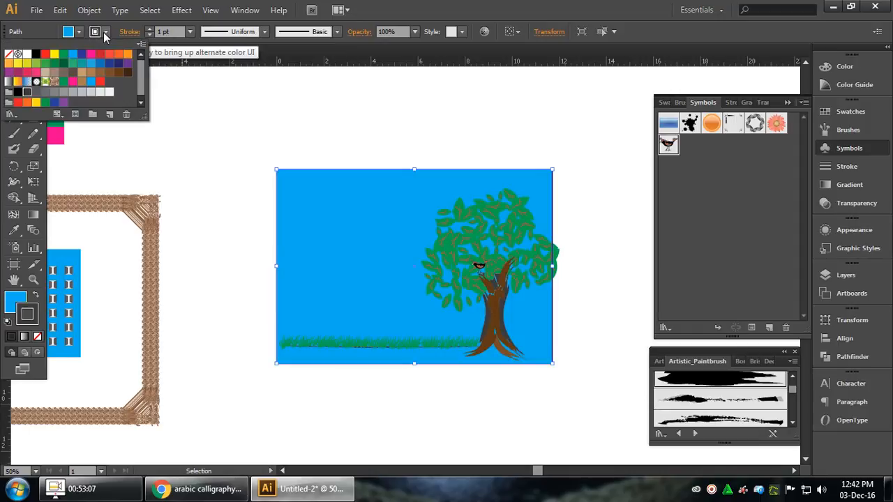
left_click(9, 54)
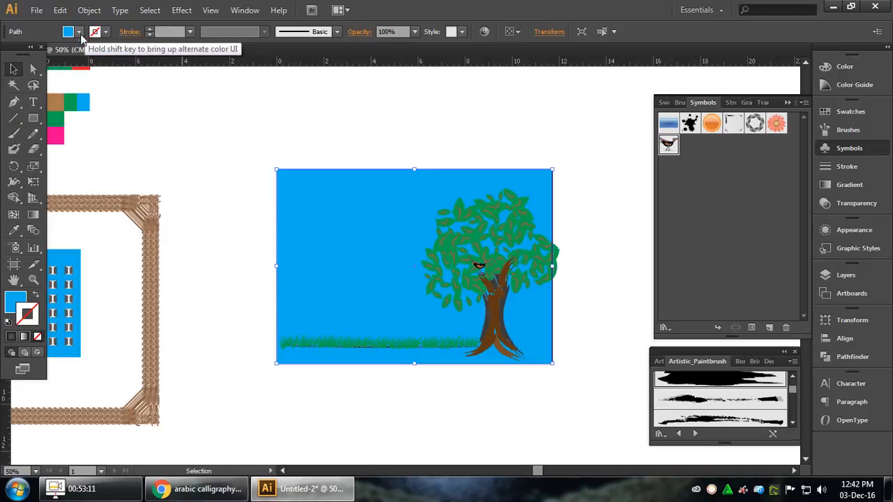
left_click(80, 34)
left_click(81, 34)
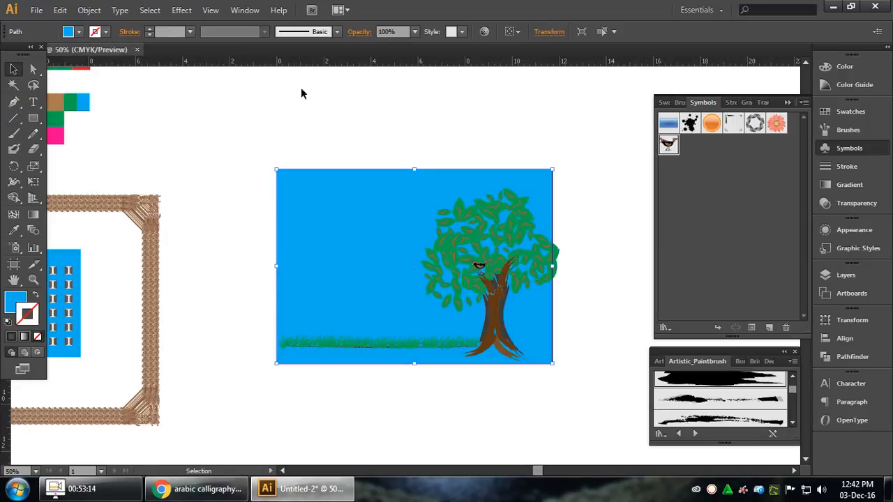
Step: Replace the background rectangle's fill with a linear gradient running from white to CMYK Cyan
left_click(824, 184)
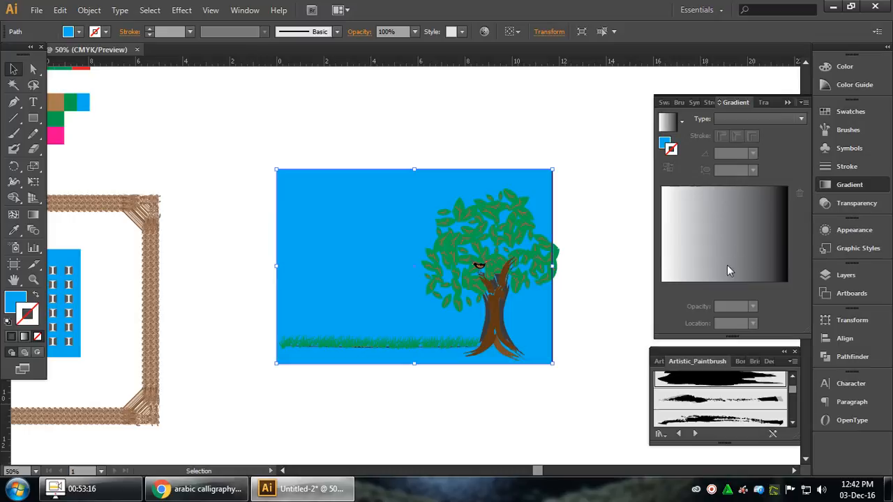
left_click(668, 124)
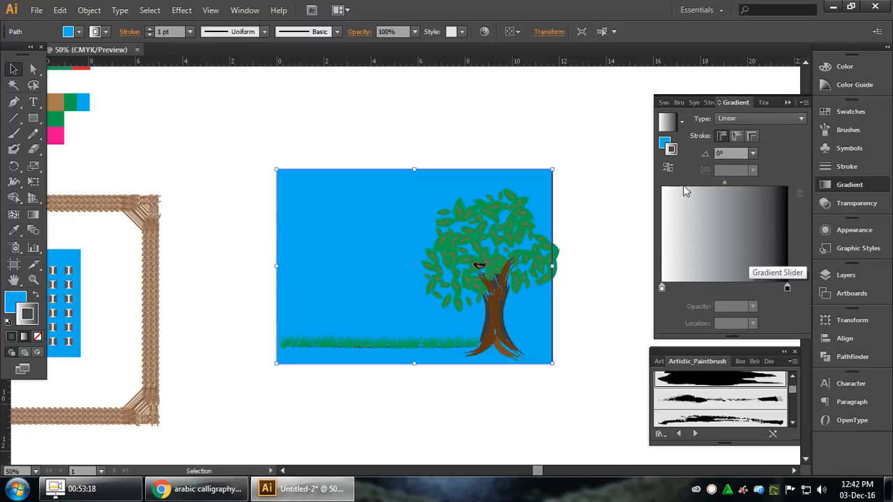
left_click(666, 147)
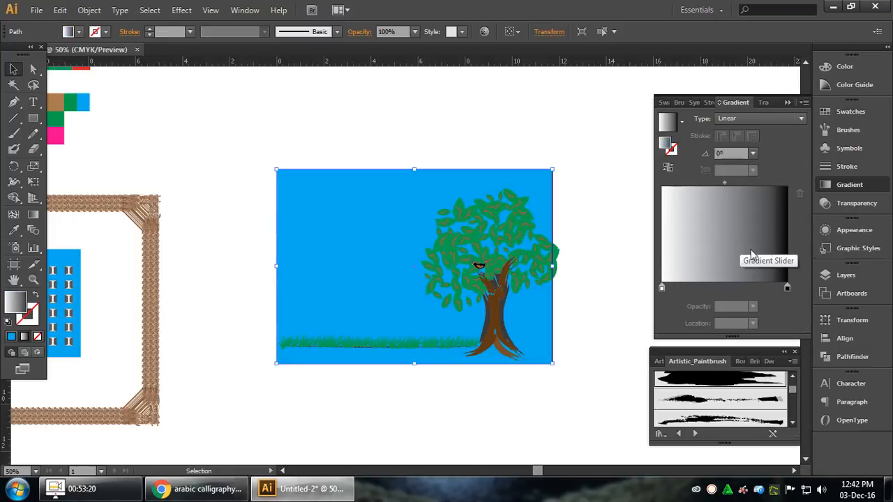
double_click(787, 289)
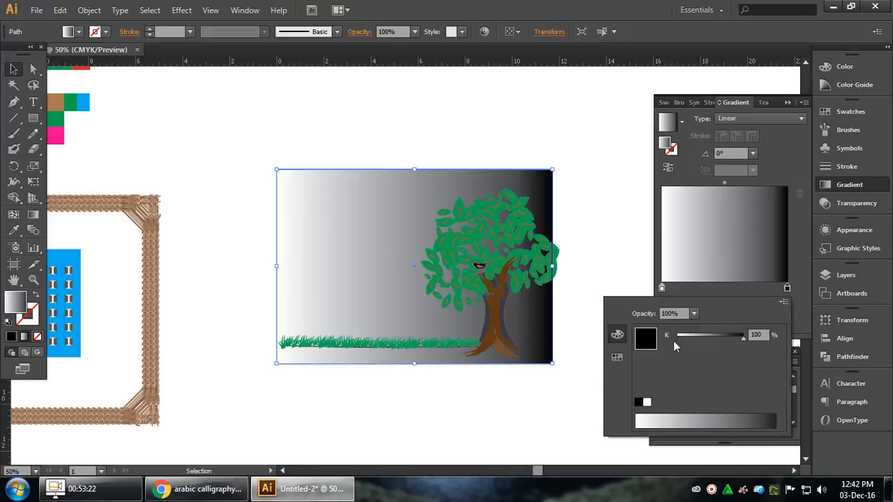
left_click(616, 357)
left_click(681, 329)
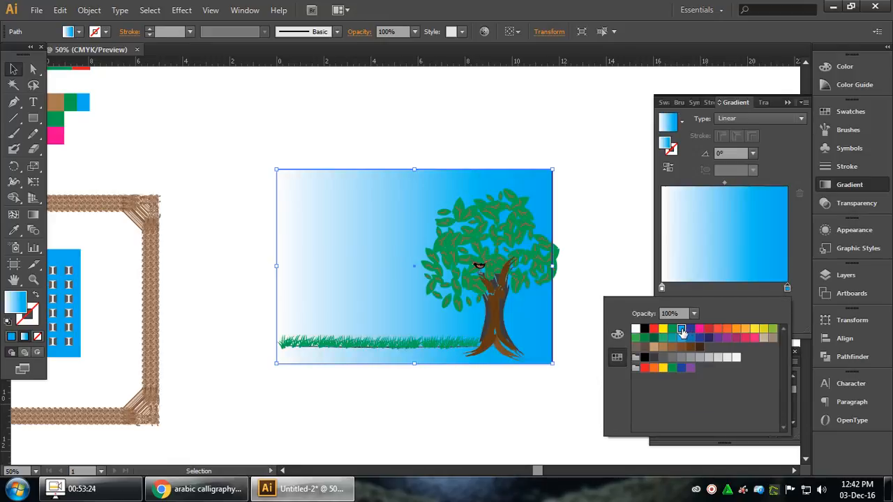
Step: Switch the gradient's white stop to CMYK values and tint it light cyan
double_click(662, 288)
left_click(616, 334)
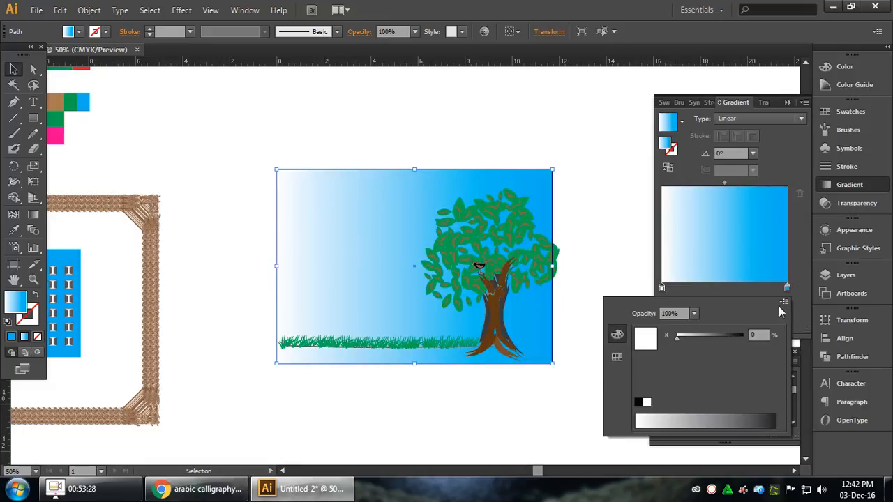
left_click(783, 303)
left_click(731, 345)
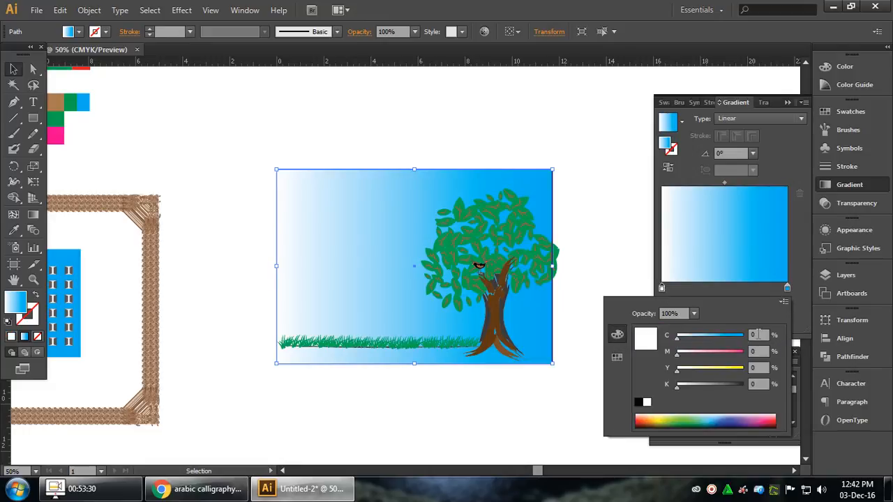
left_click(757, 335)
key("Return")
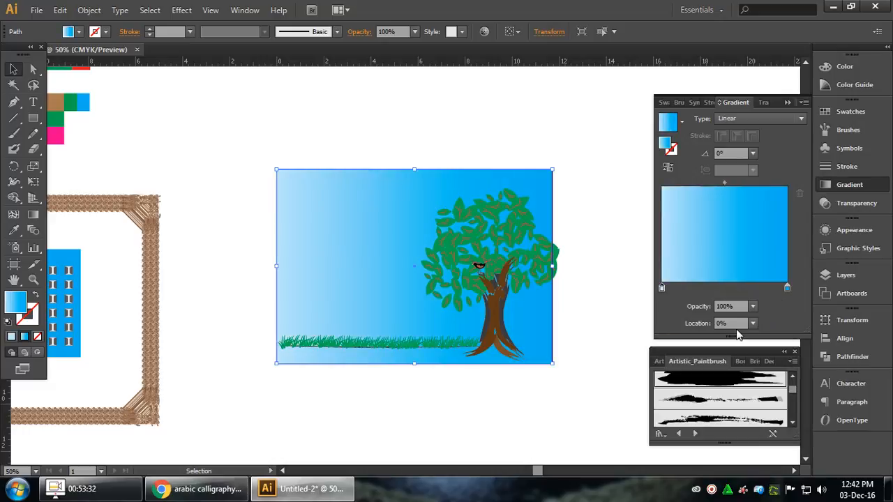
Step: Set the background gradient's angle to 90° so the light tone lies at the bottom of the scene
left_click(753, 157)
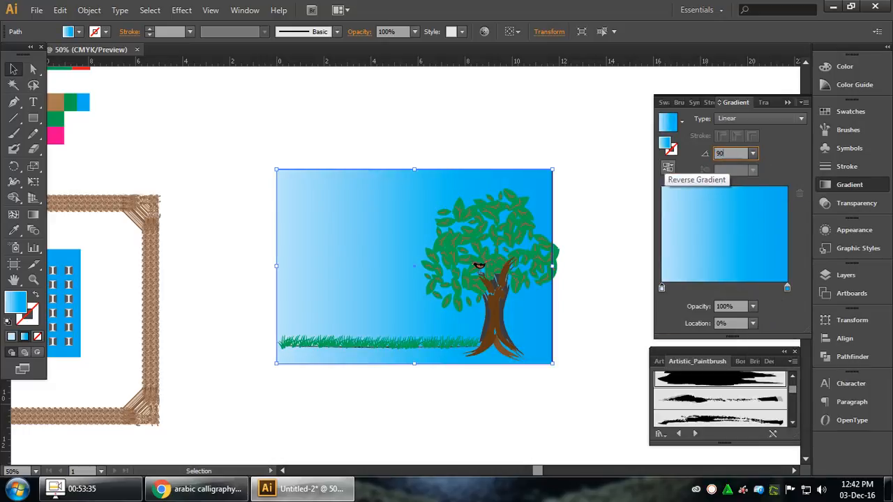
type("90")
key("Return")
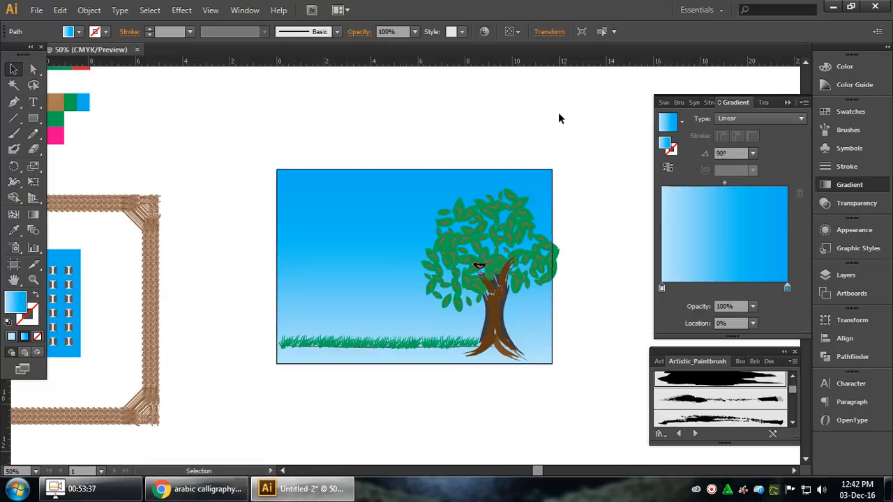
left_click(558, 113)
Step: Select the sky rectangle and set its alignment reference to the artboard
left_click(341, 173)
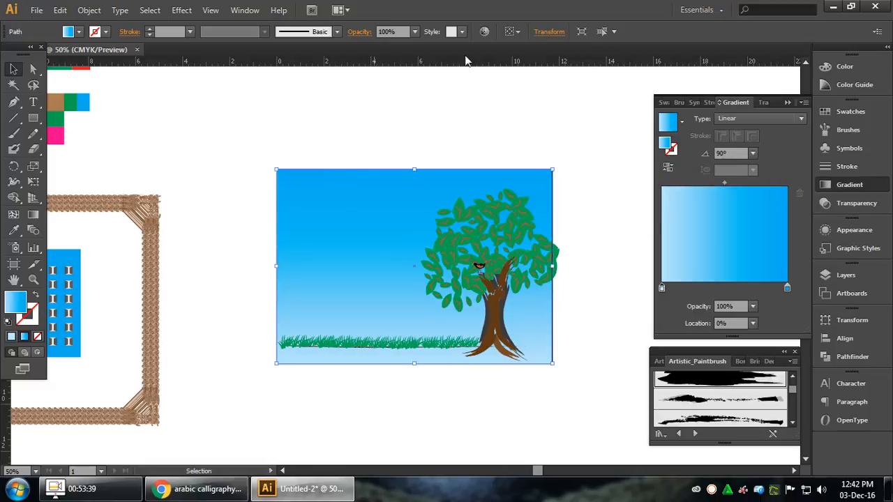
left_click(514, 31)
left_click(524, 75)
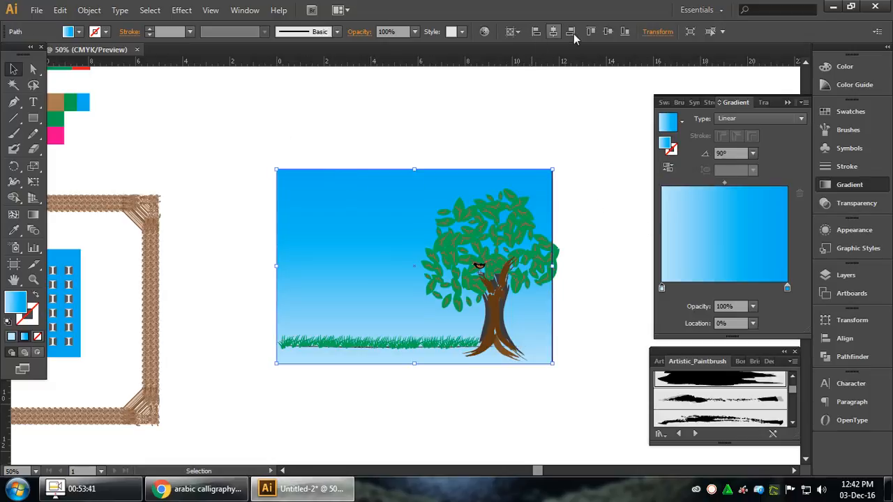
left_click(551, 119)
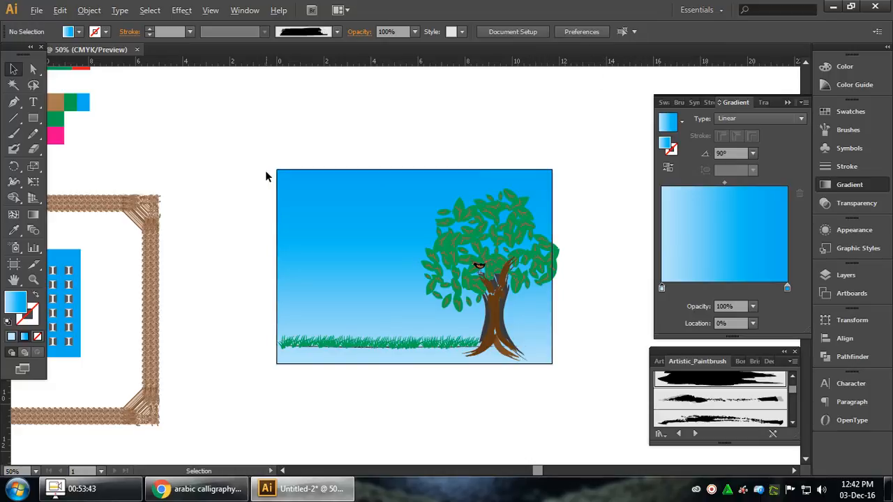
Step: Narrow the sky rectangle by its upper-right corner so its right side meets the artboard edge
scroll(265, 172, "up", 4)
scroll(266, 172, "down", 4)
scroll(559, 168, "up", 3)
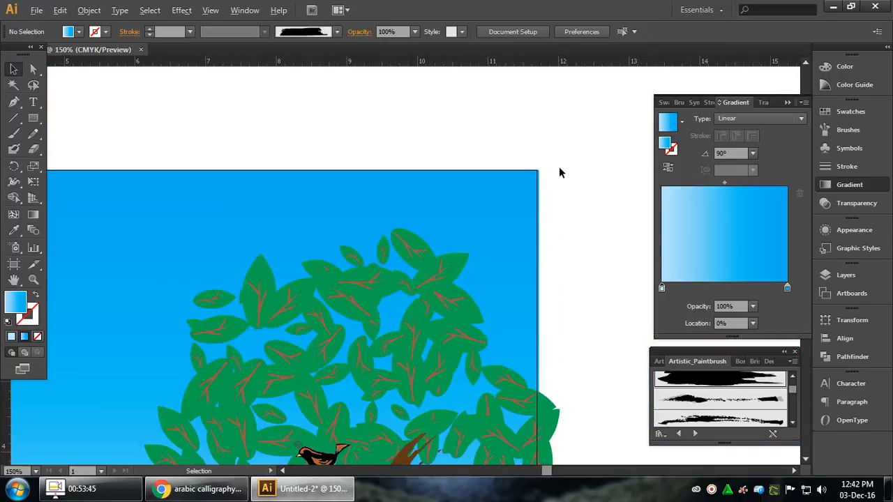
scroll(559, 168, "up", 4)
left_click(528, 203)
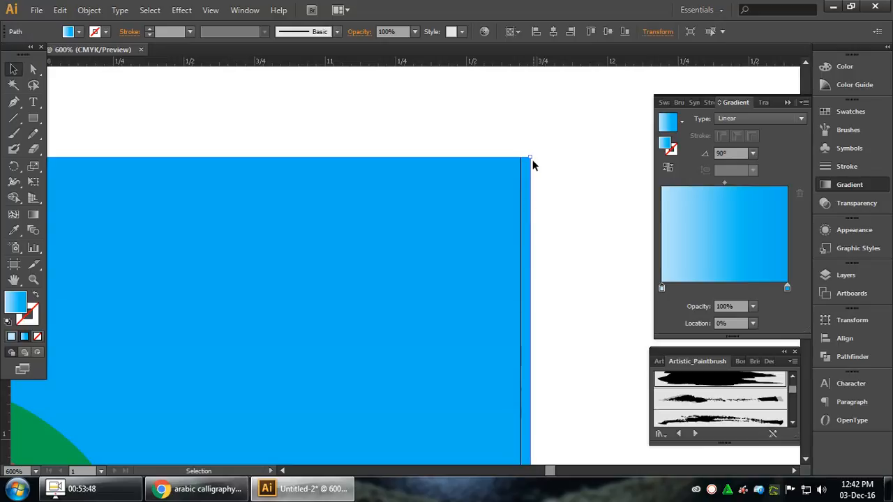
left_click_drag(532, 160, 523, 162)
Step: Examine the sky rectangle's lower corners against the artboard edges and deselect it
scroll(574, 215, "down", 4)
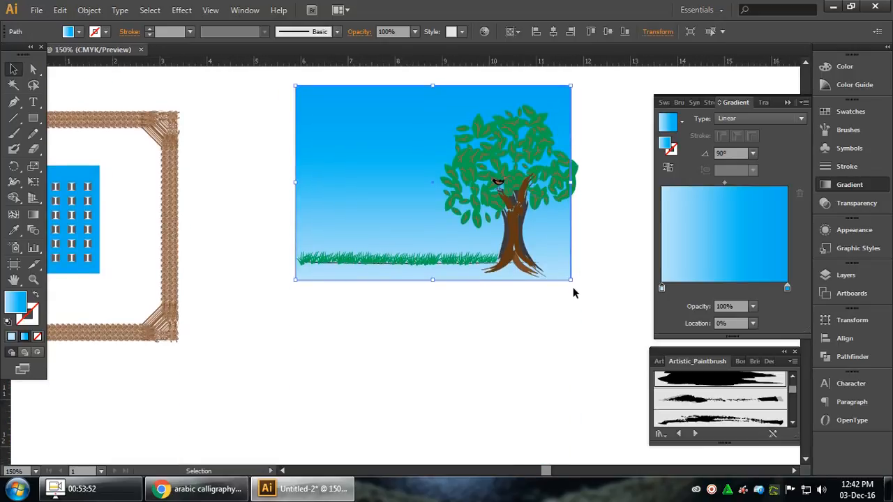
scroll(573, 287, "up", 6)
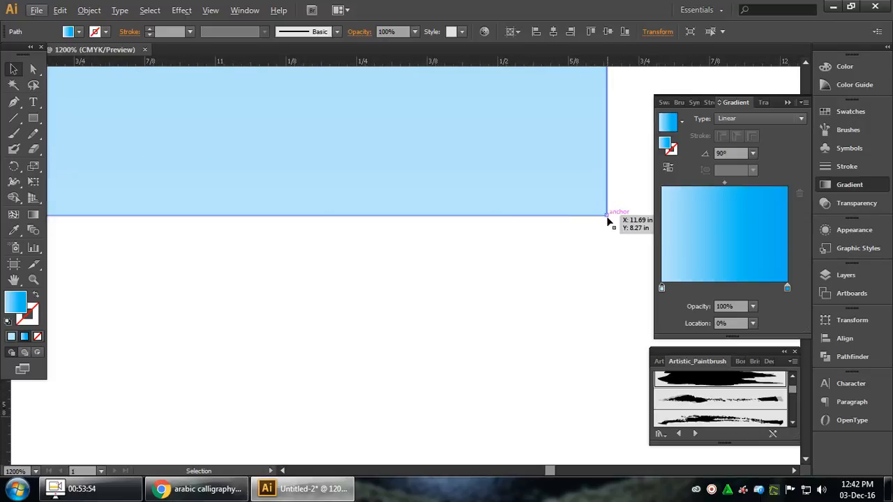
mouse_move(607, 216)
left_mouse_down()
mouse_move(581, 191)
mouse_move(607, 216)
left_mouse_up()
scroll(592, 222, "down", 3)
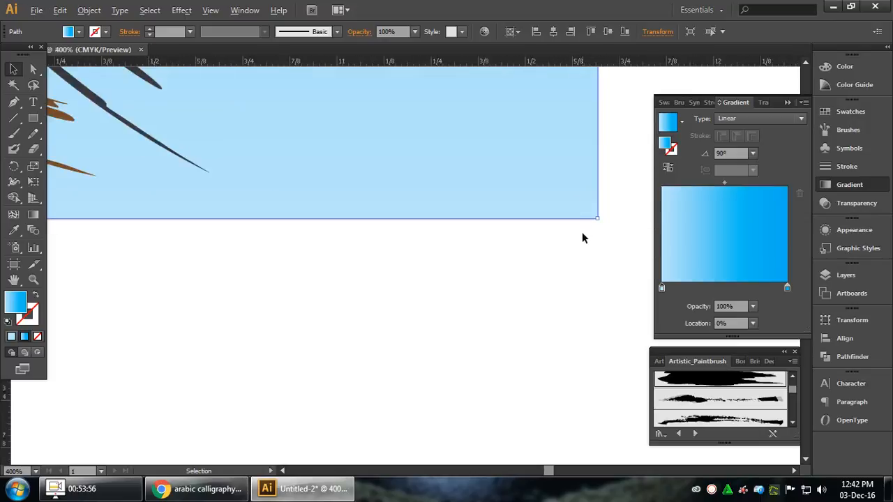
scroll(581, 235, "down", 3)
scroll(216, 229, "up", 6)
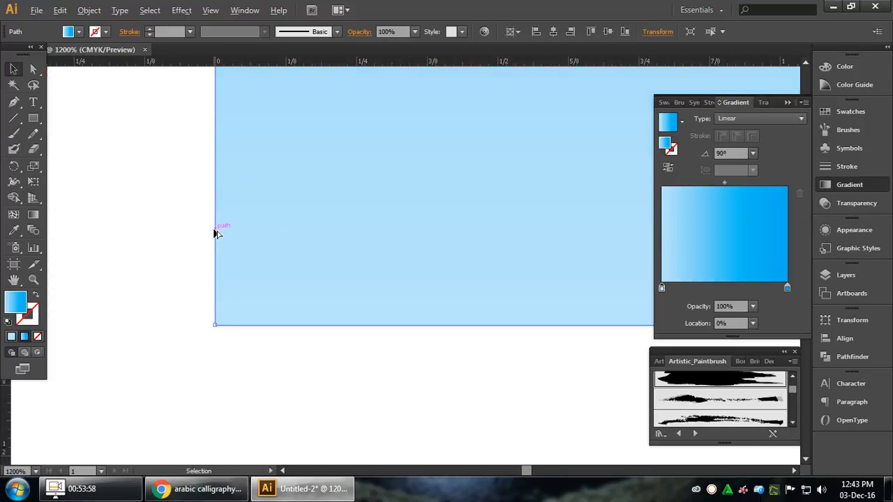
scroll(215, 309, "down", 6)
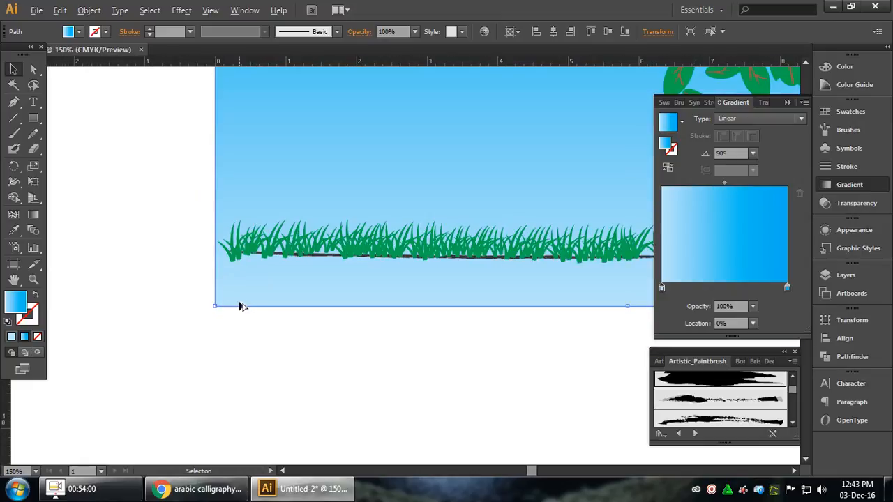
scroll(239, 306, "down", 2)
left_click(520, 412)
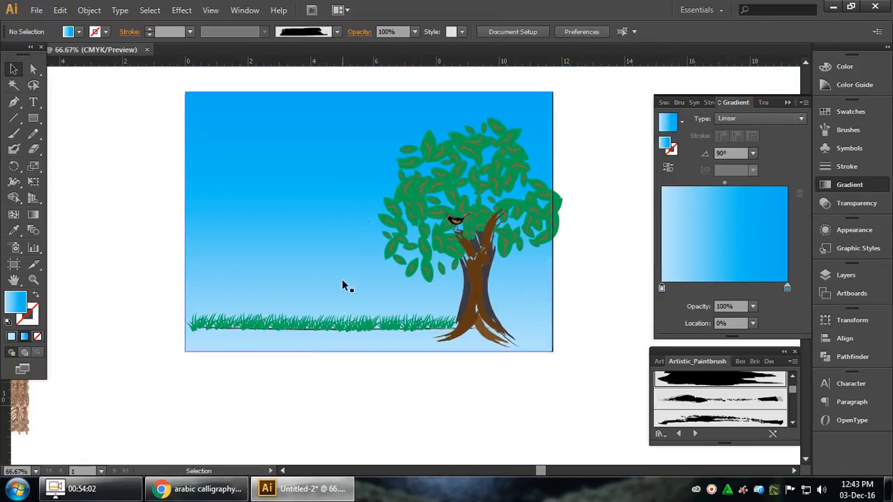
Step: Shift the sky gradient's midpoint to a location of 86.73% so the darker blue stays near the top
scroll(341, 286, "up", 1)
left_click(353, 247)
left_click_drag(726, 182, 773, 187)
left_click(608, 256)
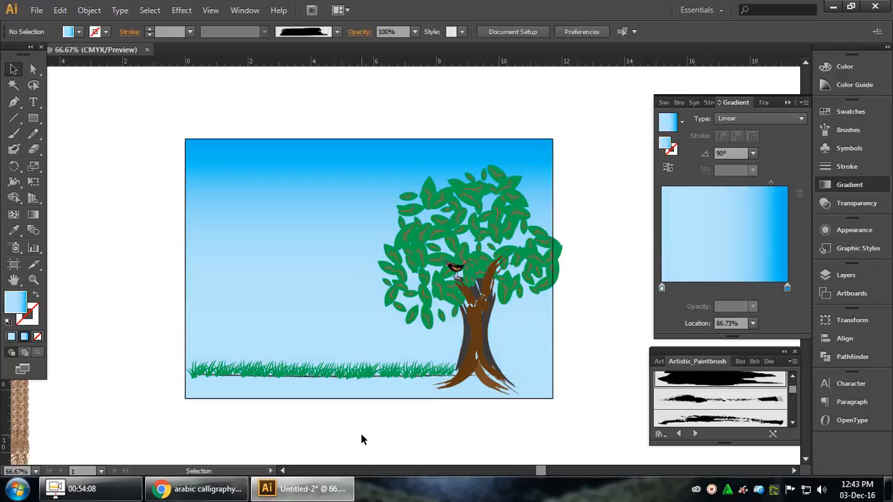
Step: Draw a ground rectangle across the bottom of the scene, slightly wider than the artboard, and fill it with the dark green swatch
left_click(32, 118)
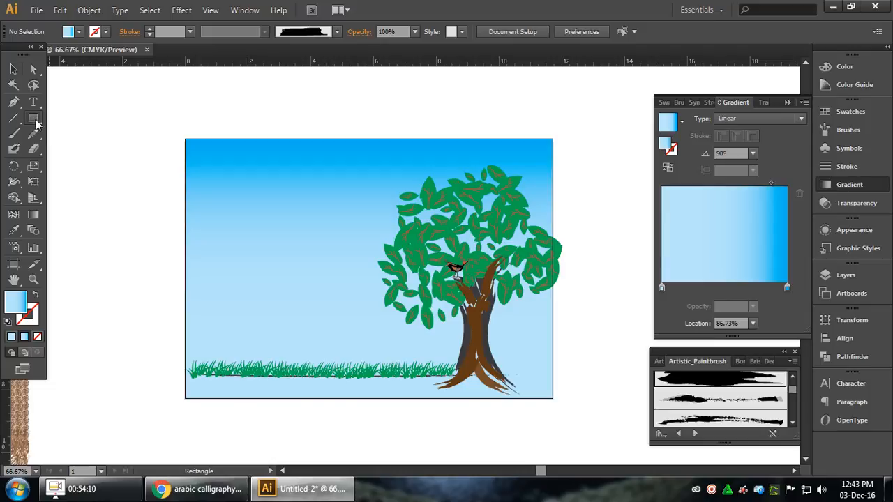
left_click_drag(584, 415, 180, 375)
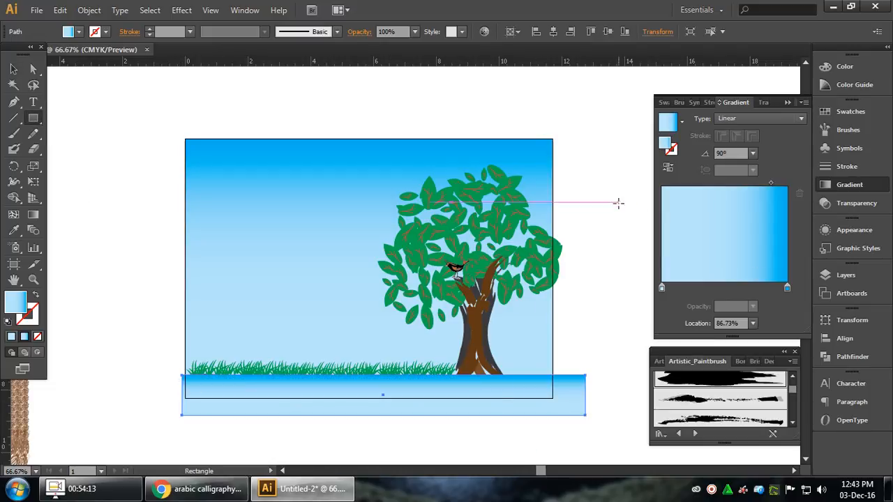
left_click(849, 111)
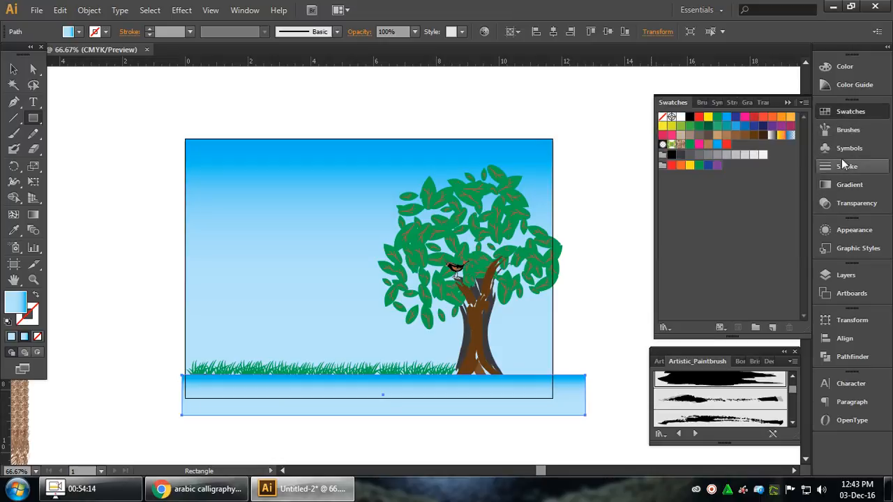
left_click(698, 128)
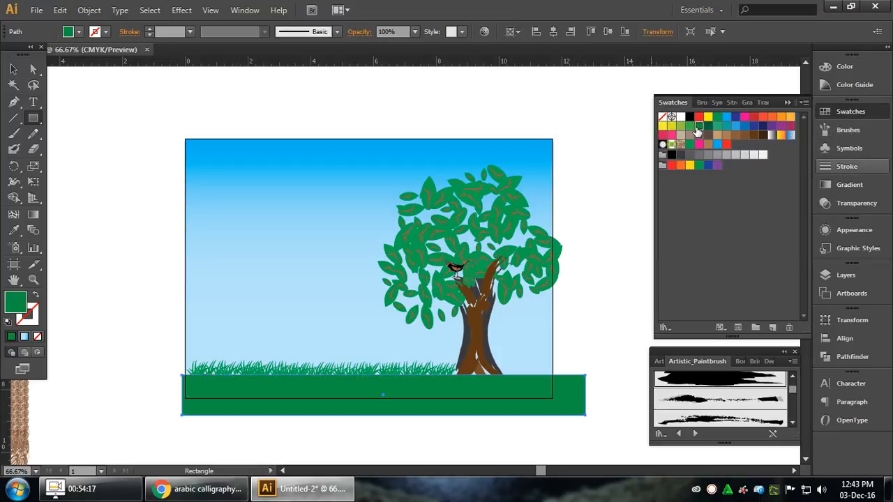
left_click(706, 128)
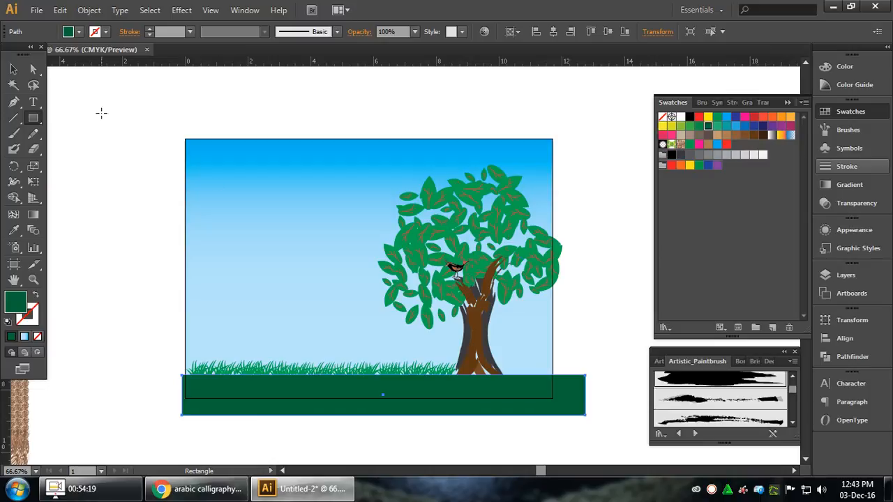
Step: Shrink the green ground strip to the artboard's bottom edge and bring its left side to the artboard edge
left_click(13, 69)
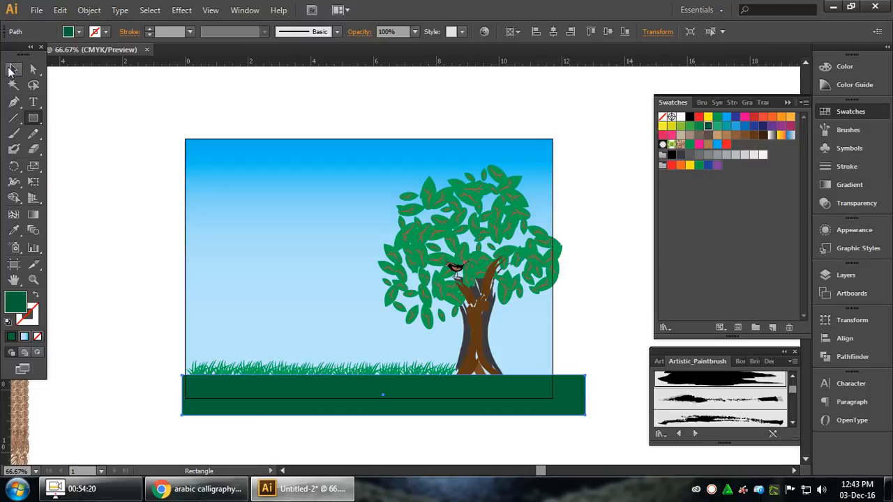
left_click_drag(585, 395, 555, 398)
left_click(583, 398)
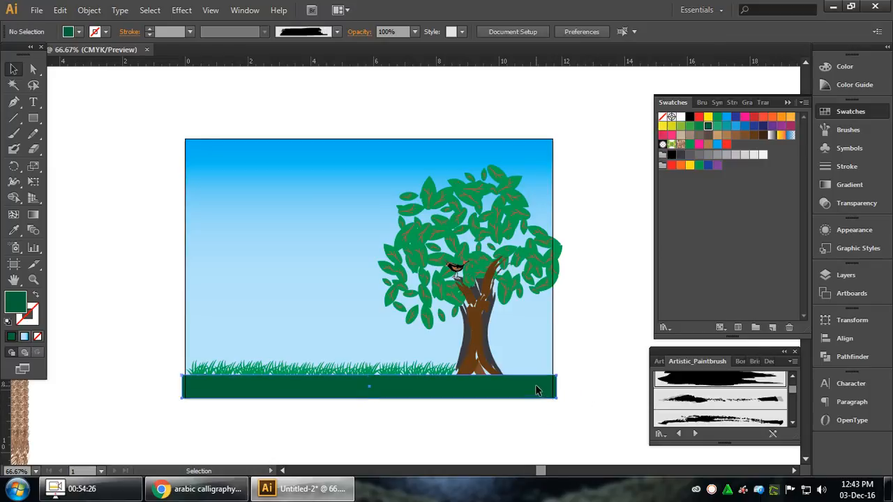
left_click(535, 392)
left_click_drag(181, 385, 185, 386)
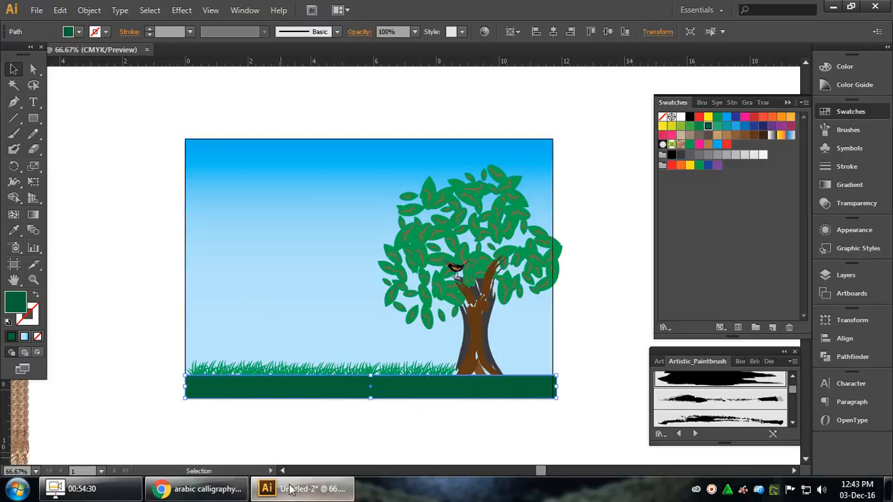
Step: Select the green ground strip together with the sky rectangle and send both to the back
left_click(373, 415)
left_click(441, 389)
left_click(315, 275, "shift")
right_click(315, 275)
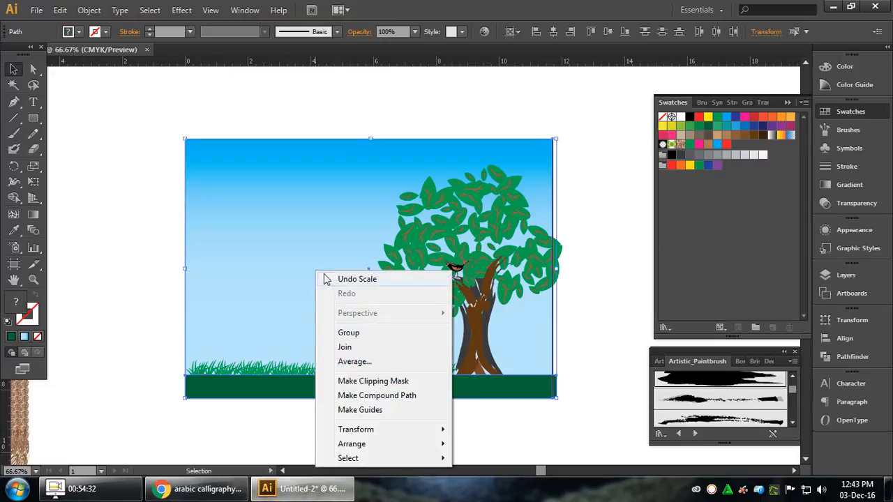
mouse_move(362, 445)
left_click(493, 425)
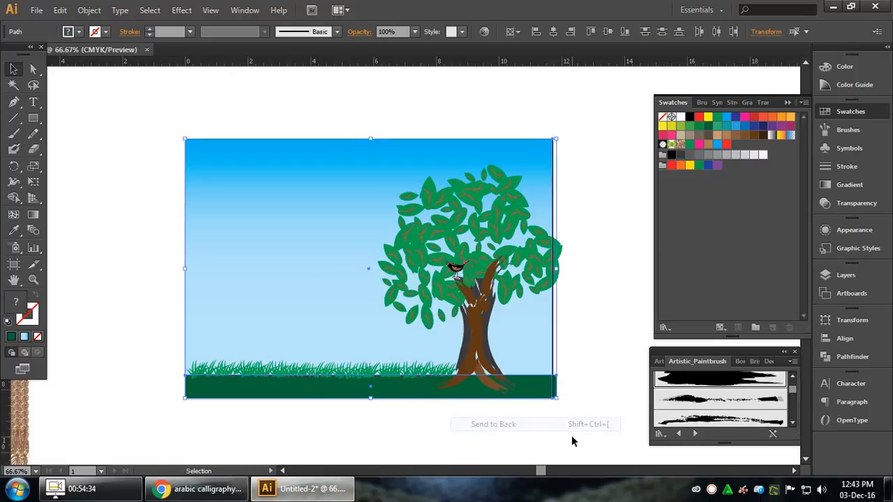
left_click(572, 439)
Step: Narrow the green ground strip so its right side meets the artboard edge
left_click(558, 391)
left_click_drag(556, 386, 552, 385)
left_click(542, 384)
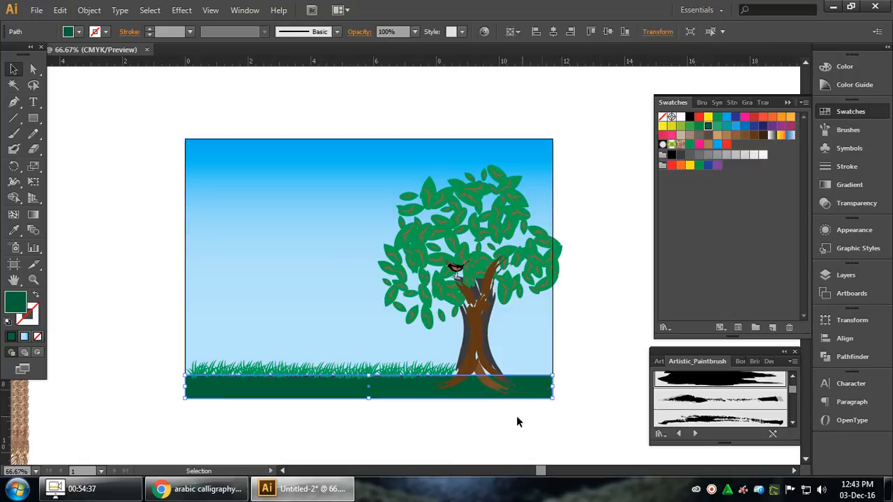
left_click(412, 439)
Step: Open the tree and grass group in isolation mode
scroll(376, 411, "up", 1)
scroll(404, 413, "right", 3)
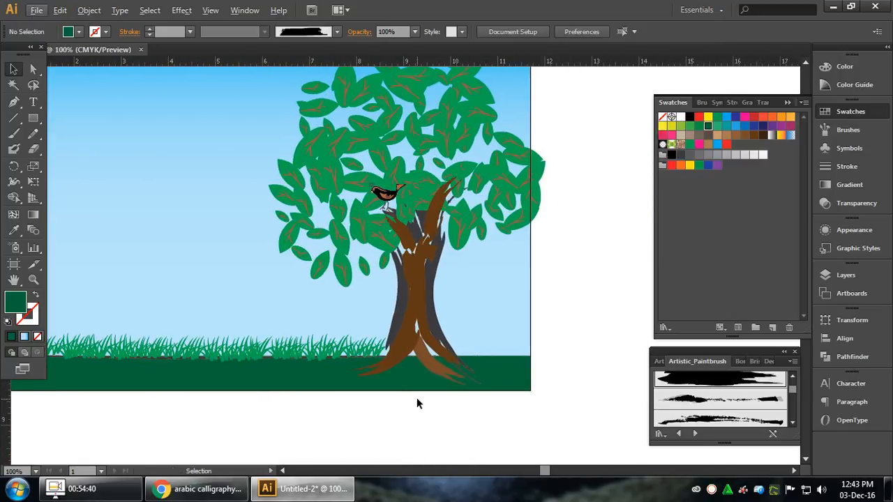
scroll(362, 392, "left", 2)
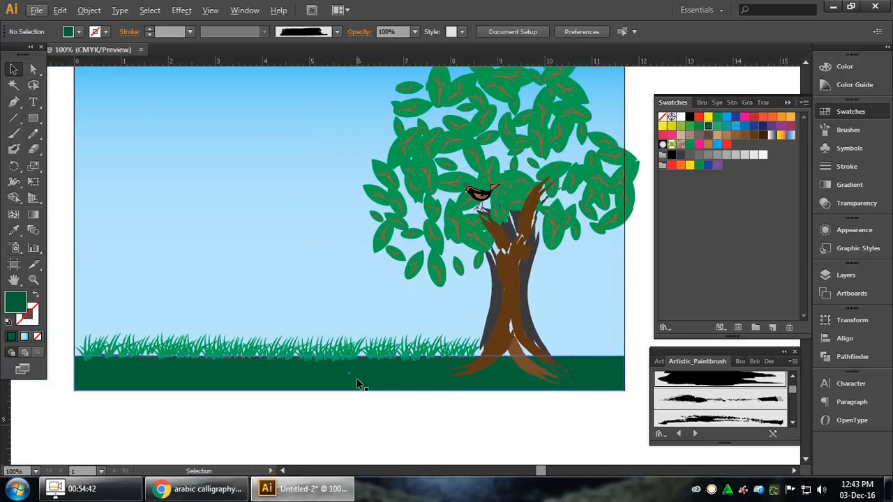
left_click(328, 358)
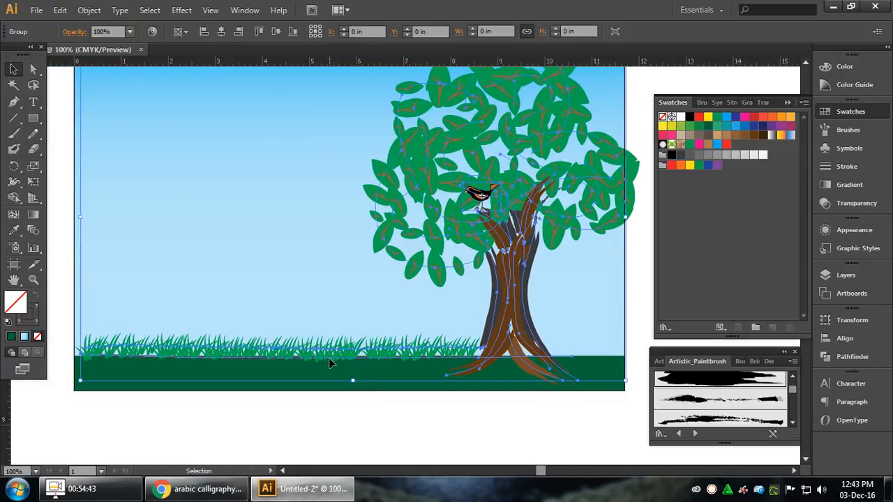
left_click(307, 416)
double_click(287, 356)
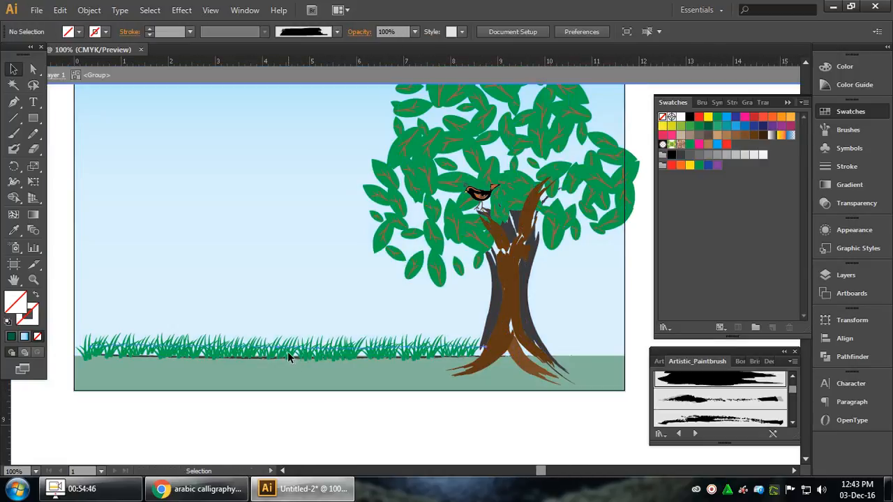
Step: Duplicate the grass stroke straight down onto the green ground strip and repeat the duplication once
left_click_drag(287, 351, 368, 365)
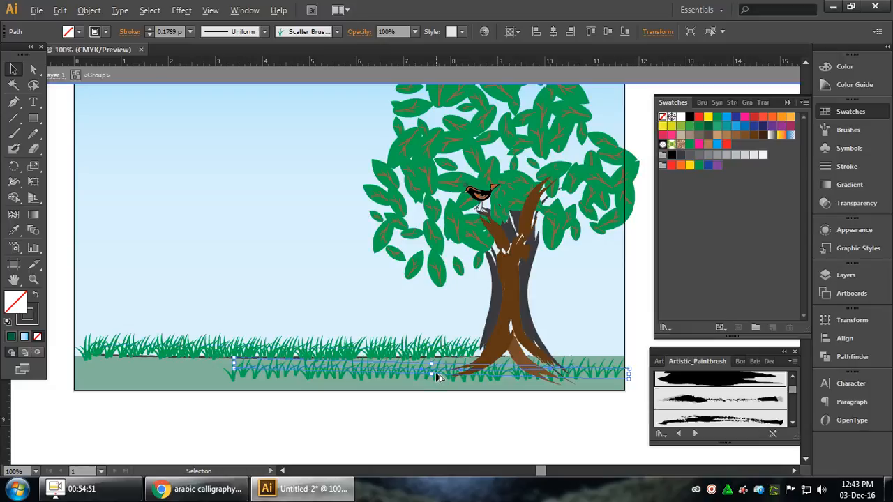
key("ctrl+z")
left_click_drag(400, 352, 403, 371)
key("ctrl+d")
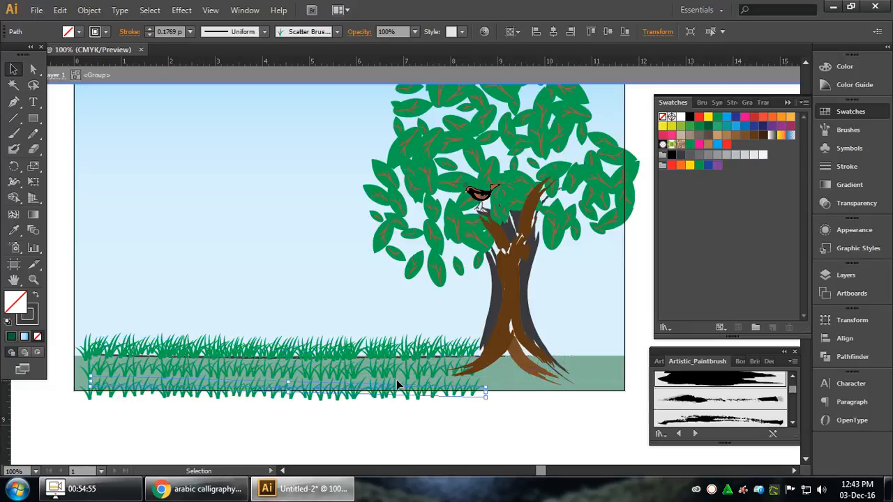
Step: Arrange copies of the grass row over the right part of the ground up to the artboard edge and leave isolation mode
left_click_drag(372, 393, 524, 371)
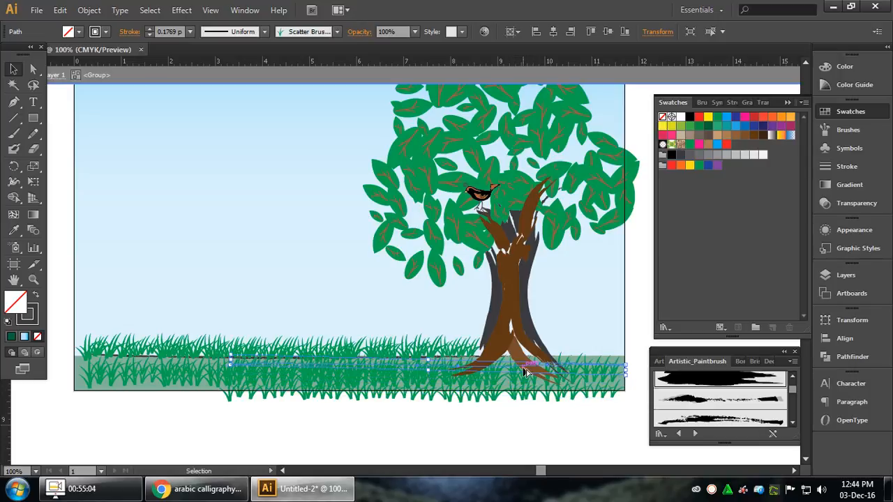
left_click(500, 417)
left_click(513, 400)
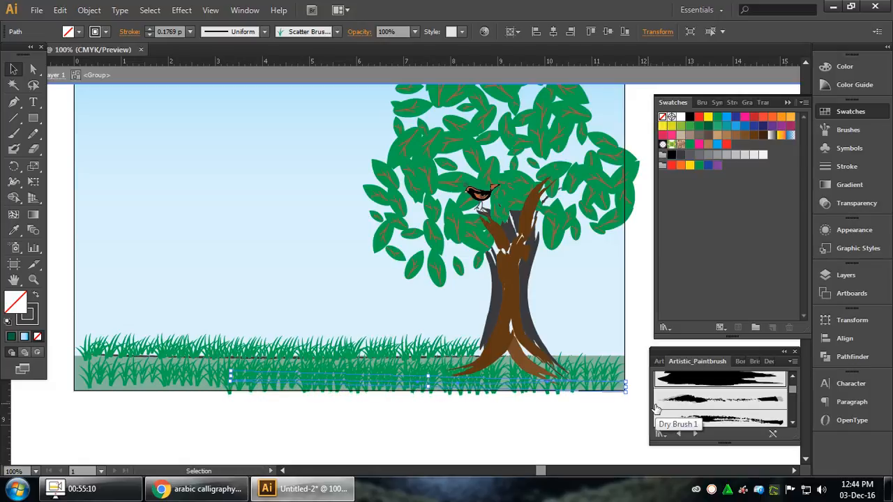
double_click(596, 432)
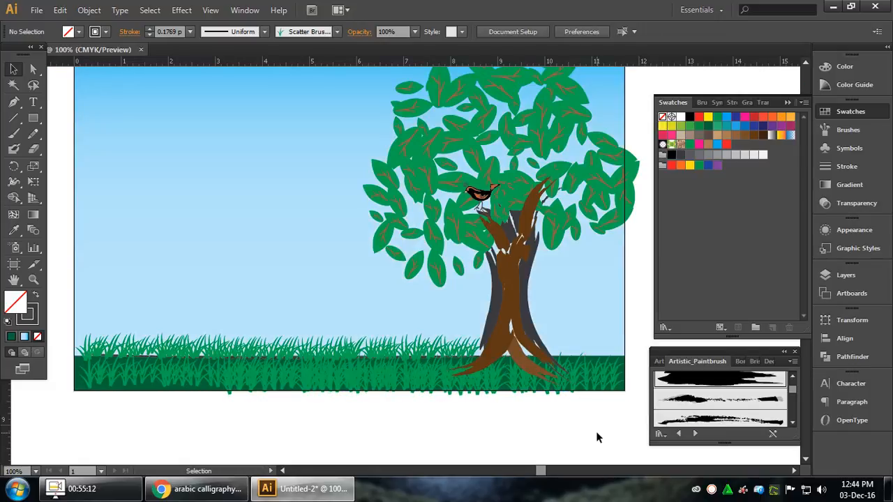
Step: Try moving the green ground strip slightly down, and undo the move
key("a")
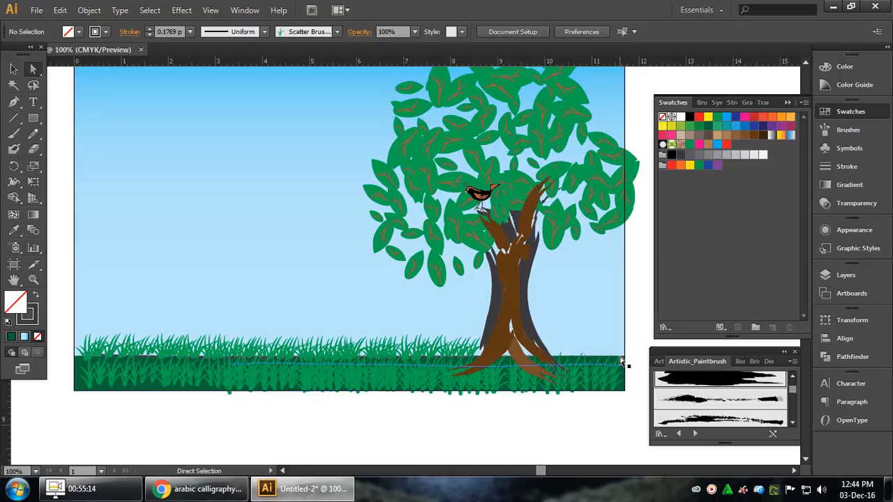
left_click(626, 358)
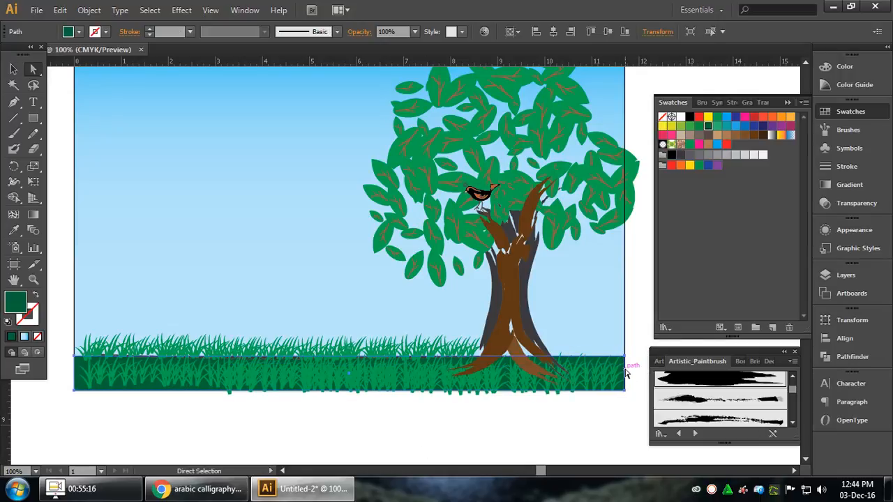
left_click_drag(634, 358, 645, 369)
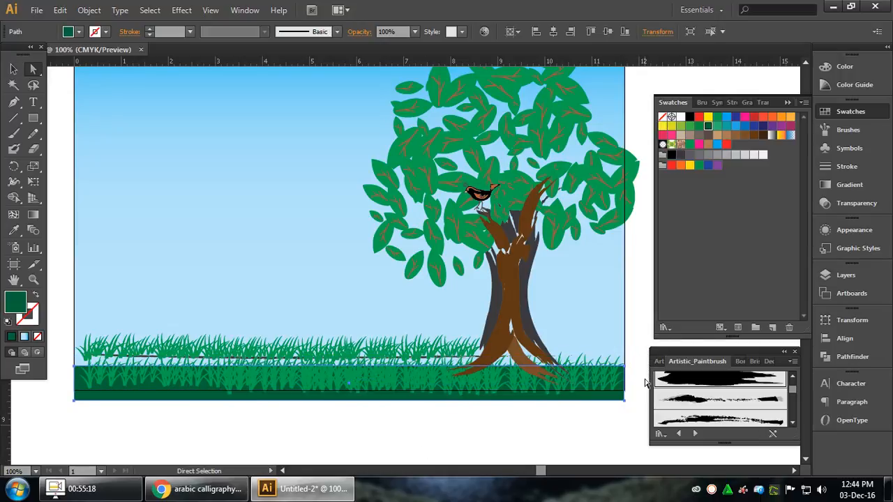
key("ctrl+z")
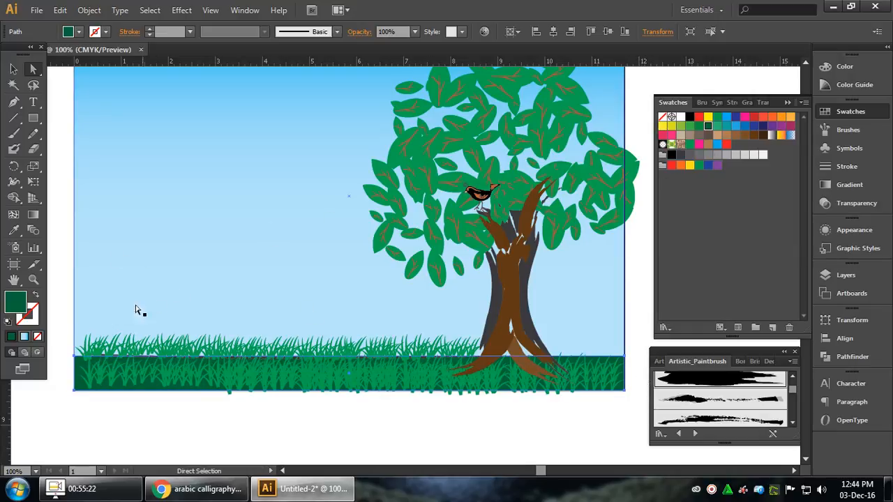
Step: Apply the thin rough charcoal-like brush to the green ground strip's stroke after trying two thicker brushes
left_click(31, 321)
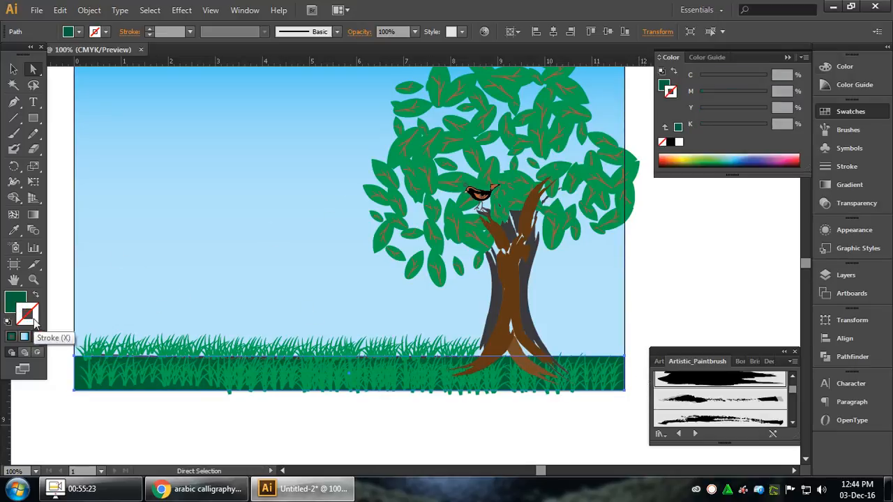
left_click(839, 168)
left_click(841, 133)
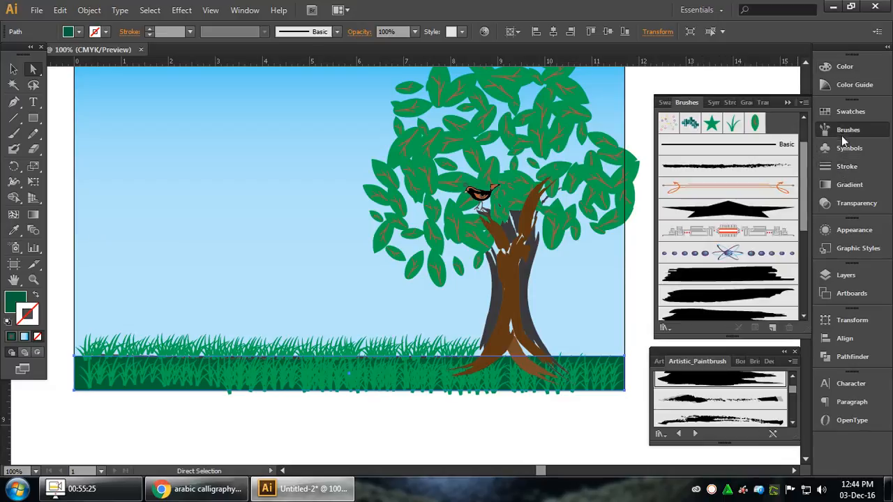
left_click(732, 302)
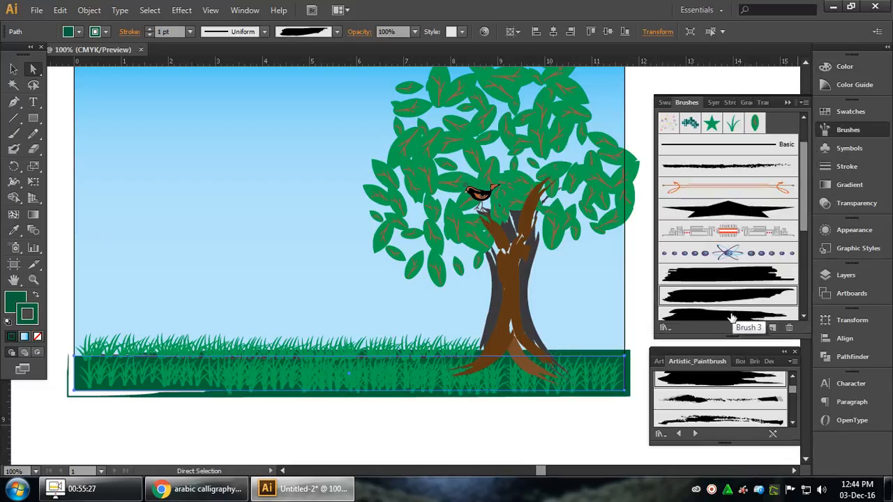
left_click(732, 315)
left_click(725, 169)
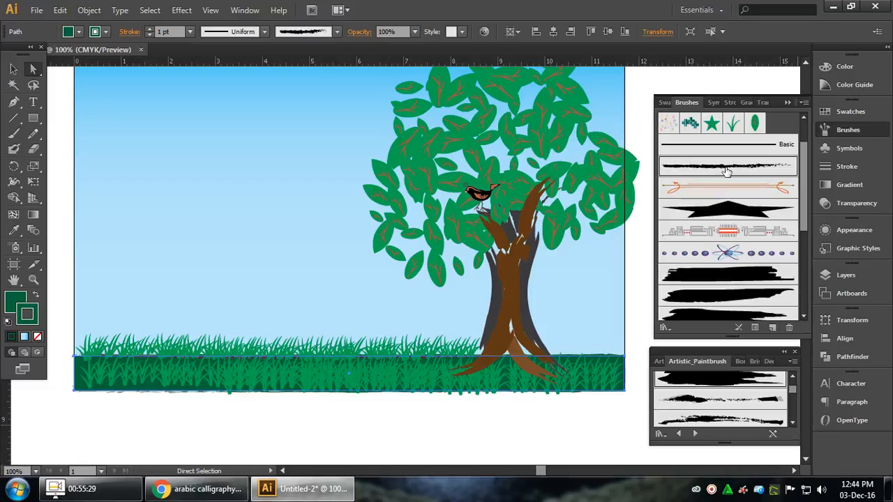
Step: Set the stroke weight of the green ground strip to 2 pt
left_click(623, 418)
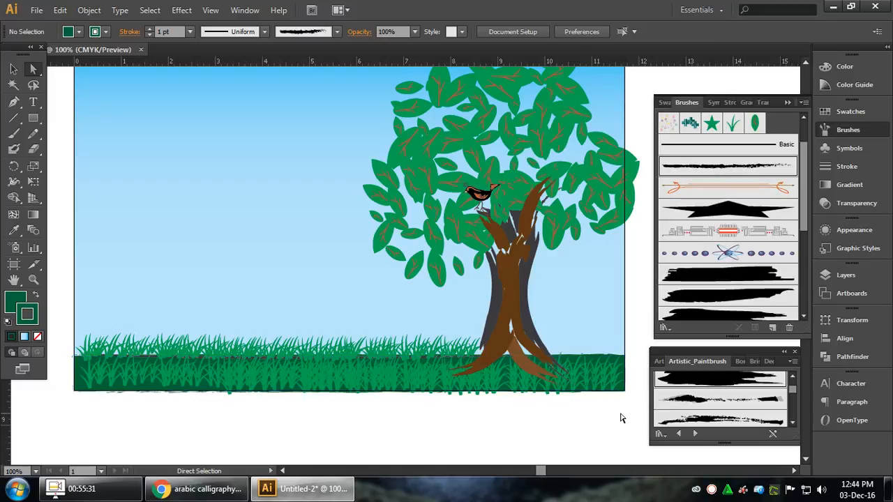
left_click(623, 360)
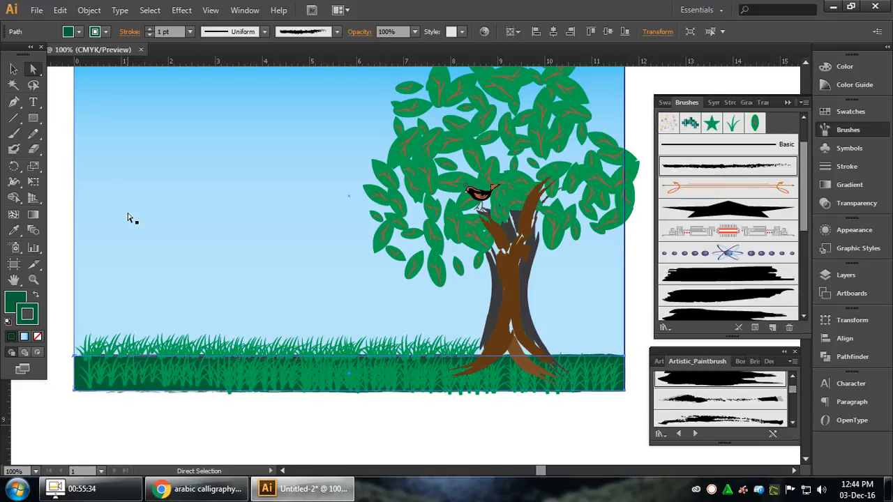
left_click(150, 28)
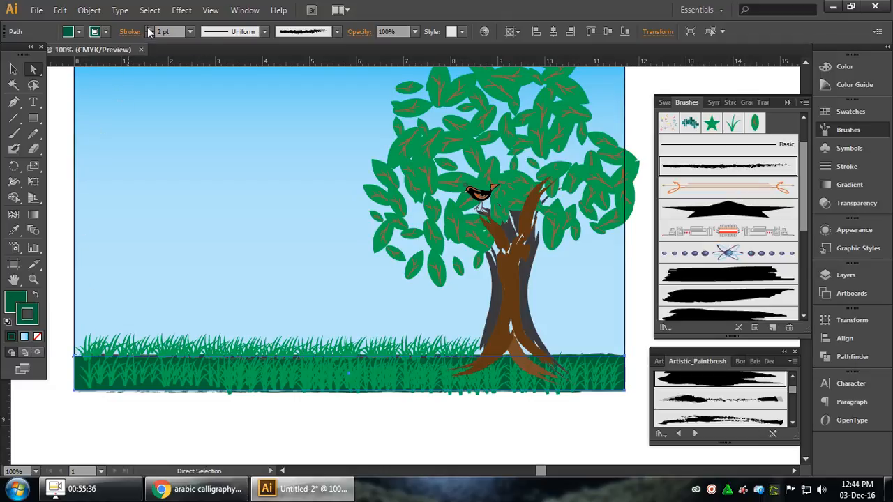
left_click(501, 433)
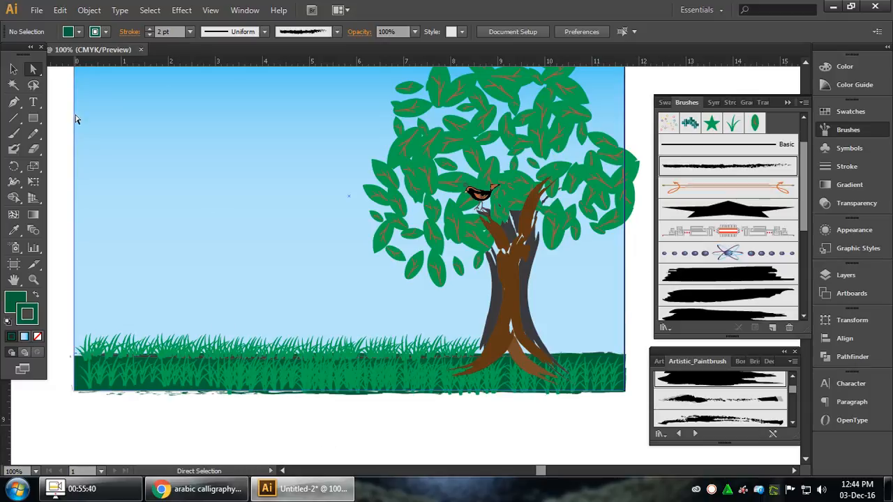
left_click(13, 69)
Step: Examine the grass-covered ground strip's rough edge and the whole tree scene on its artboard
scroll(519, 409, "up", 3)
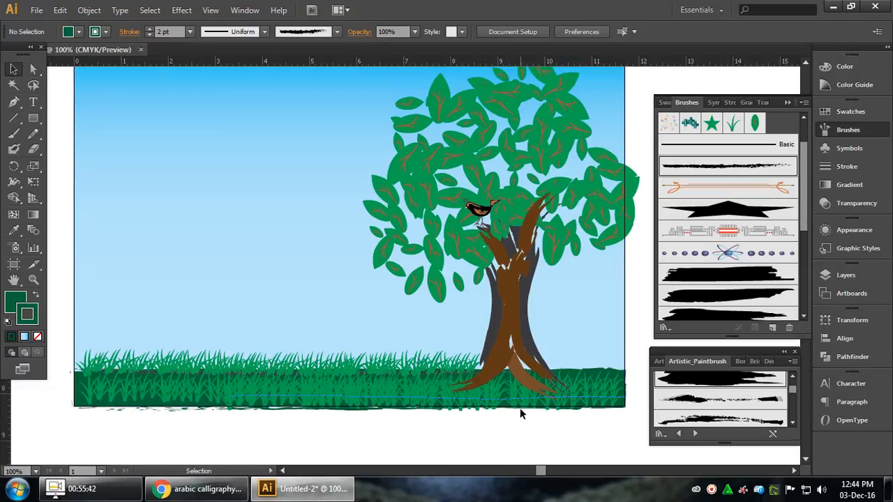
scroll(337, 368, "down", 1)
scroll(337, 373, "down", 1)
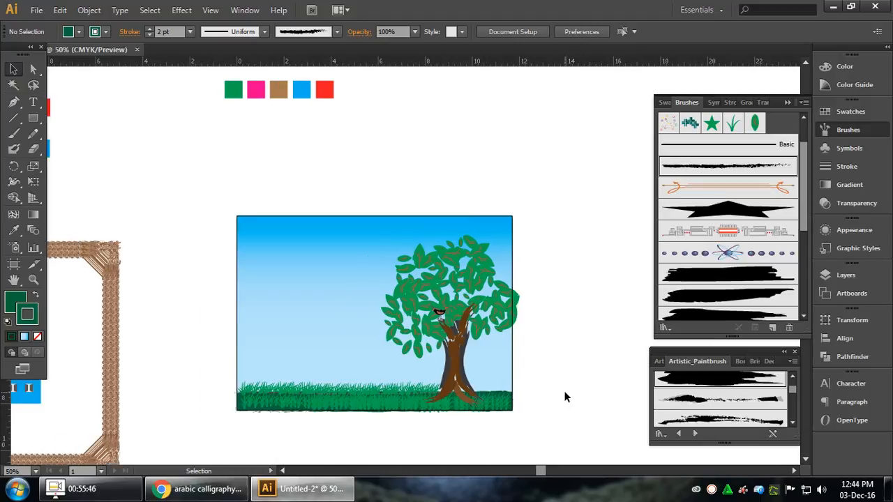
mouse_move(200, 201)
left_mouse_down()
mouse_move(565, 419)
mouse_move(299, 303)
mouse_move(192, 198)
left_mouse_up()
left_click(198, 192)
scroll(391, 227, "left", 4)
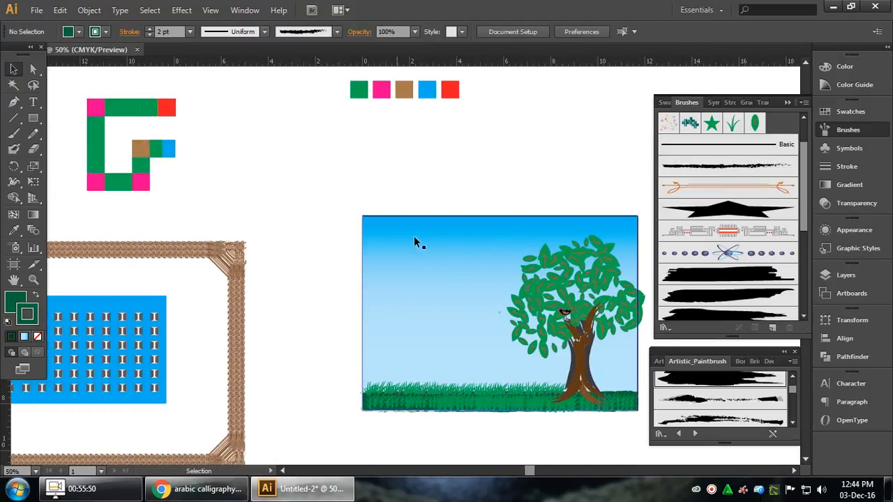
scroll(431, 238, "up", 1)
scroll(435, 240, "down", 1)
scroll(511, 262, "right", 2)
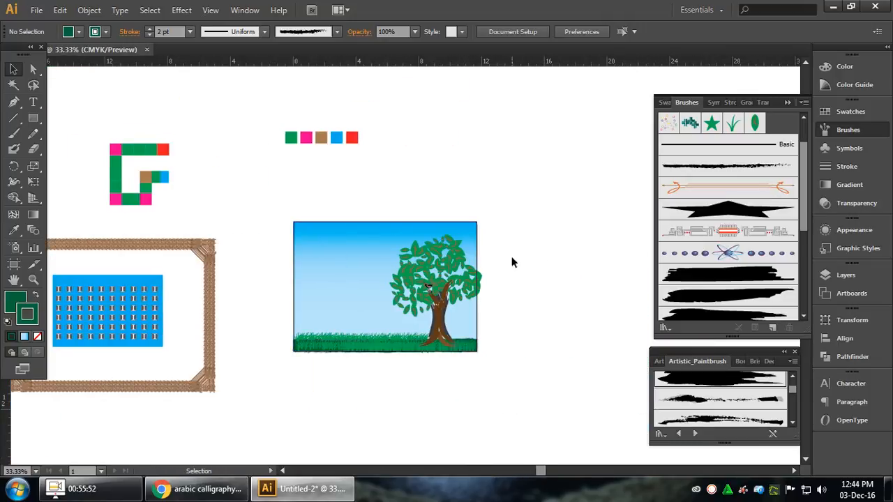
Step: Collapse the brushes and the artistic paintbrush library to free up the canvas
left_click(786, 102)
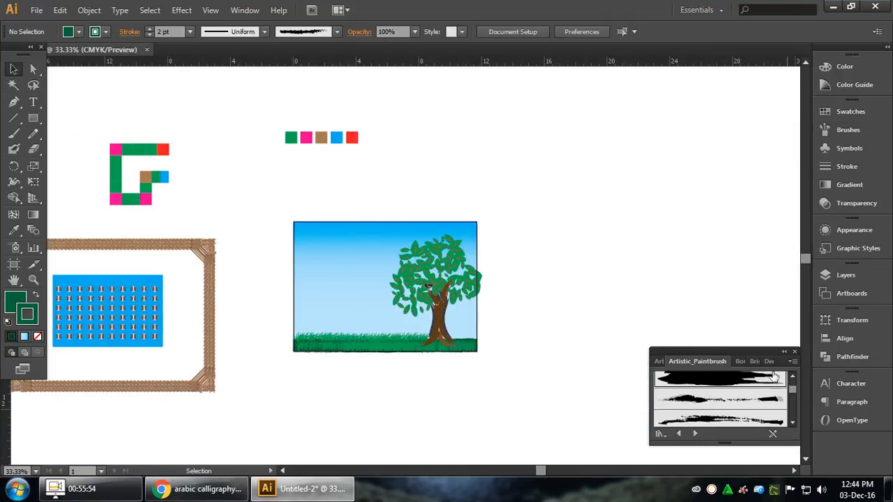
left_click(784, 353)
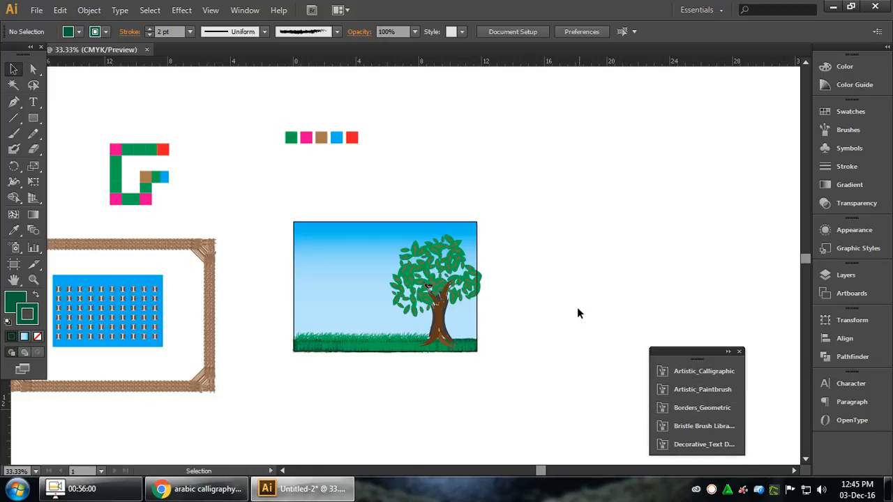
left_click_drag(258, 201, 574, 384)
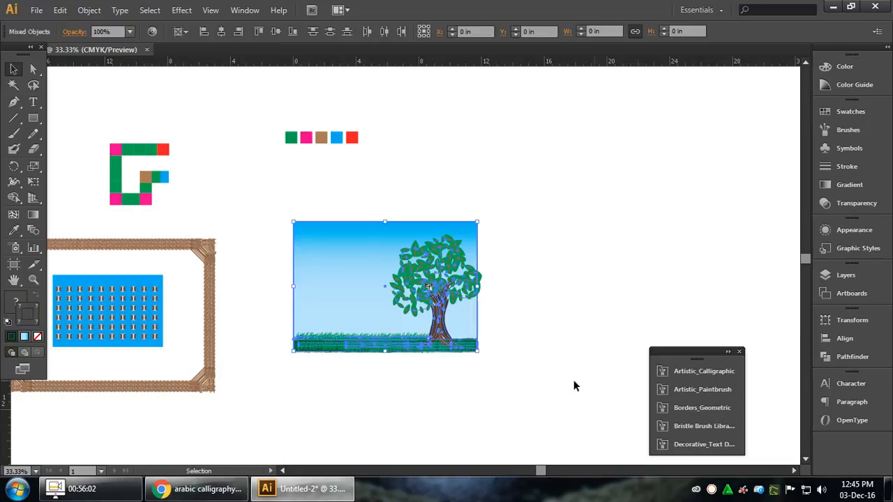
left_click(565, 384)
Step: Draw a circle about 1.5 in wide in the sky near the artboard's upper-left corner
scroll(489, 376, "left", 4)
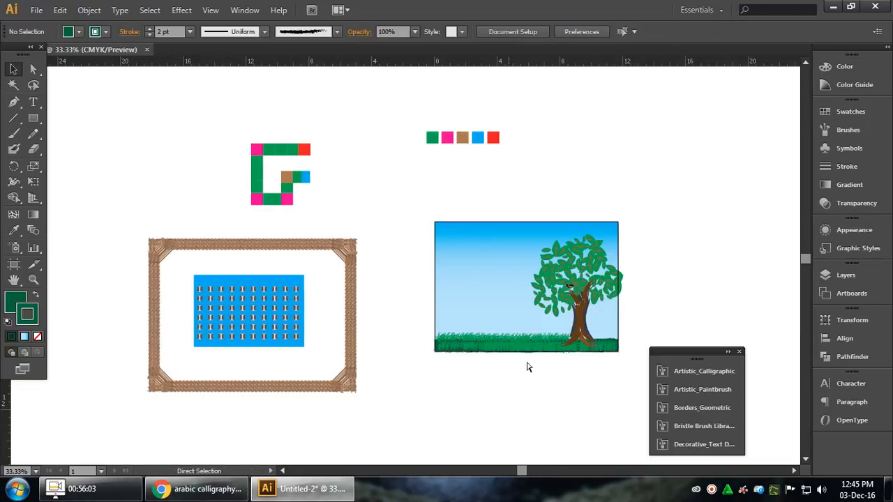
scroll(495, 300, "up", 1)
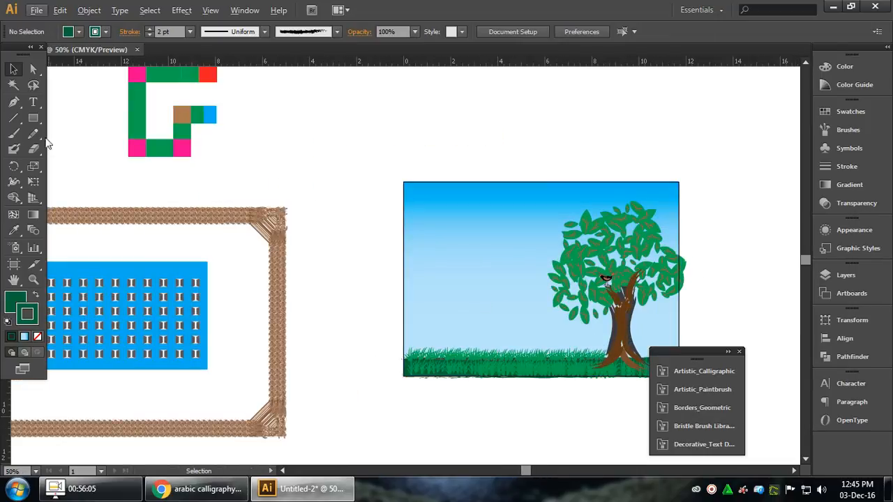
left_click(34, 120)
left_click_drag(37, 123, 87, 144)
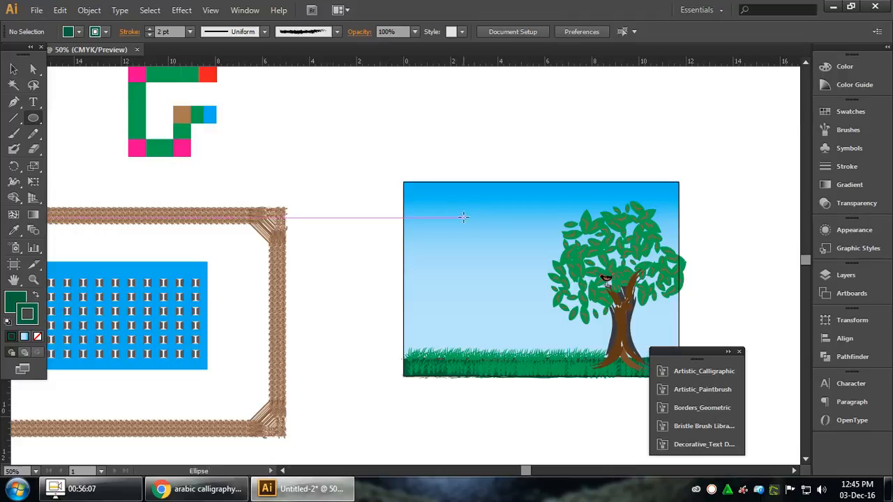
left_click_drag(453, 211, 469, 229)
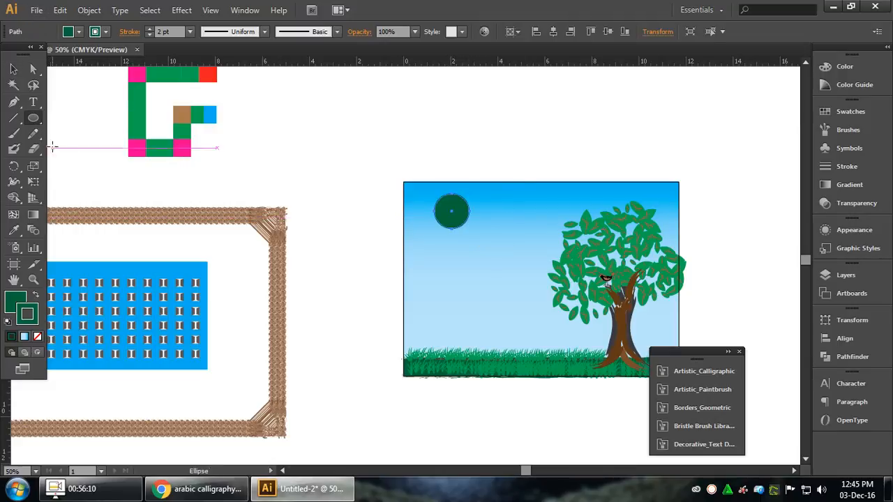
Step: Remove the circle's stroke and fill it with white to make it a moon
left_click(15, 70)
left_click(106, 31)
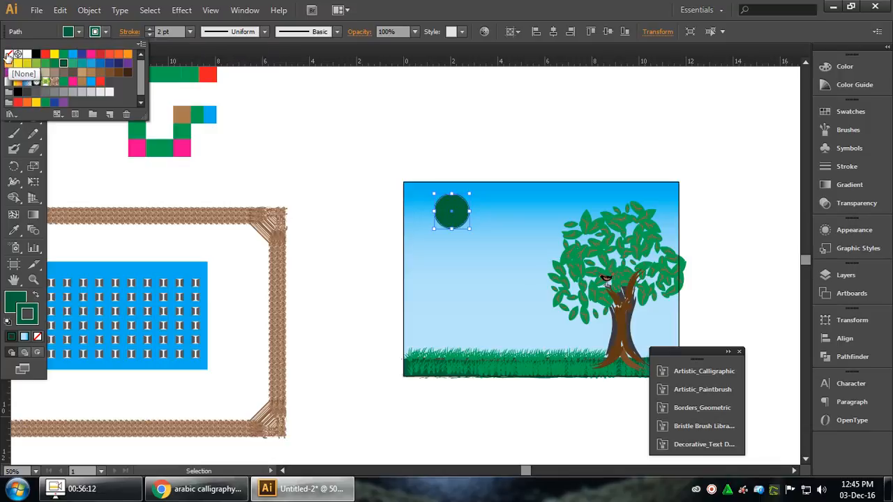
left_click(9, 55)
left_click(79, 32)
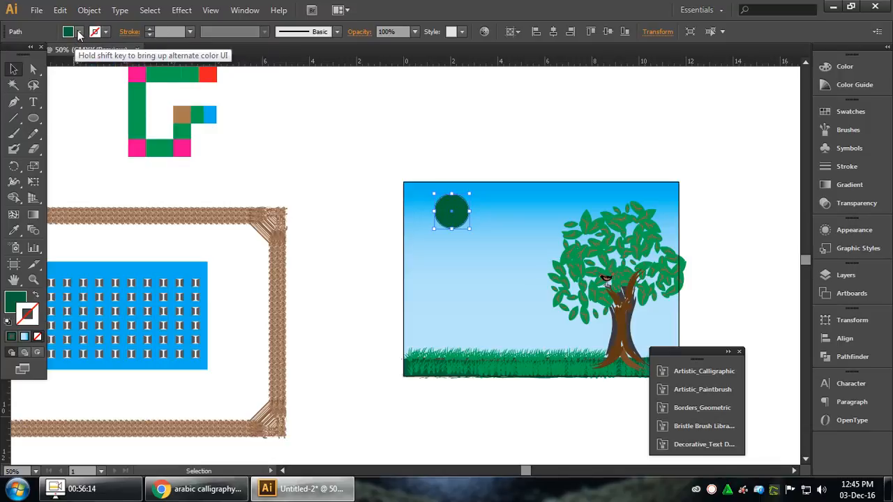
left_click(78, 33)
left_click(29, 56)
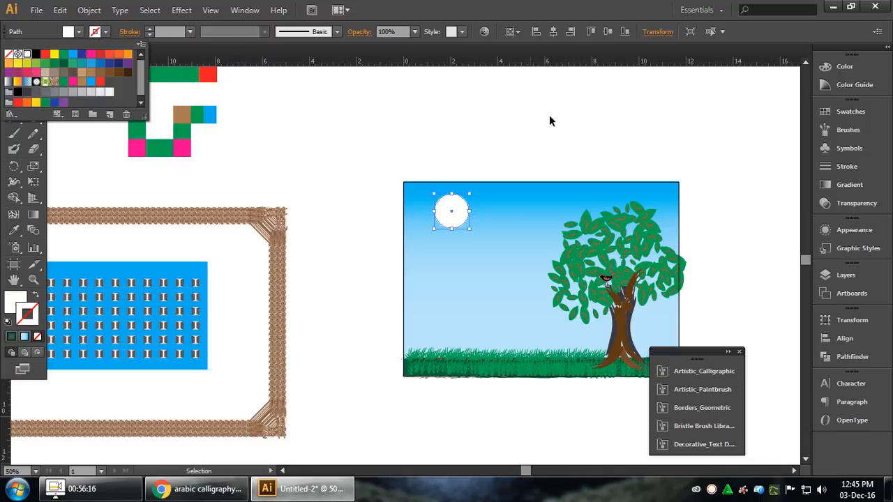
left_click(447, 134)
Step: Paint a short curved stroke on the moon's upper-left area and apply Brush 1 to it
scroll(460, 201, "up", 3)
left_click(460, 230)
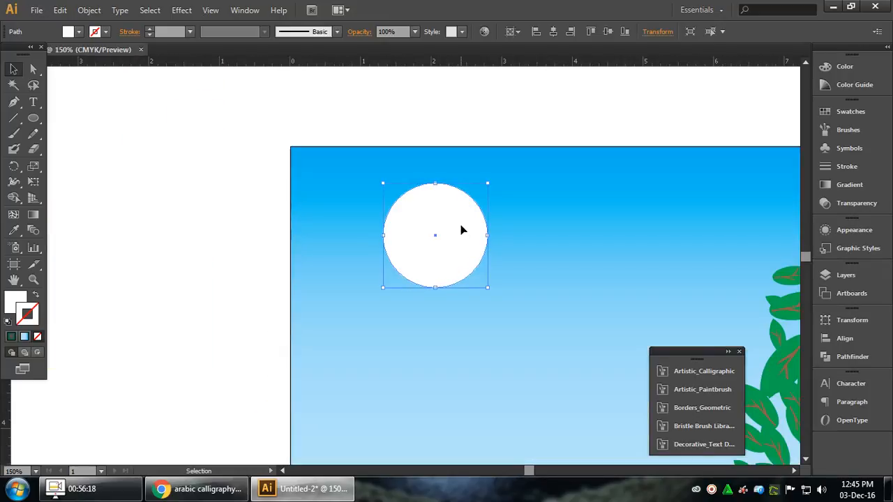
left_click(14, 136)
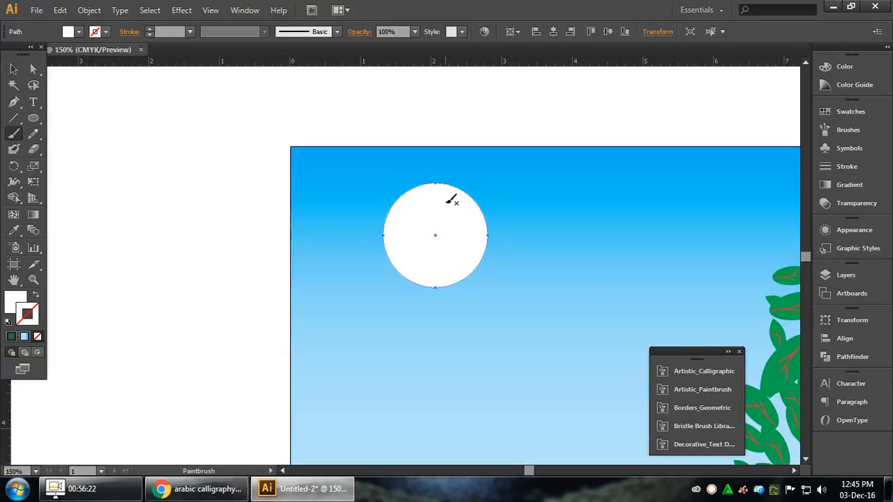
mouse_move(447, 203)
left_mouse_down()
mouse_move(417, 207)
mouse_move(410, 232)
left_mouse_up()
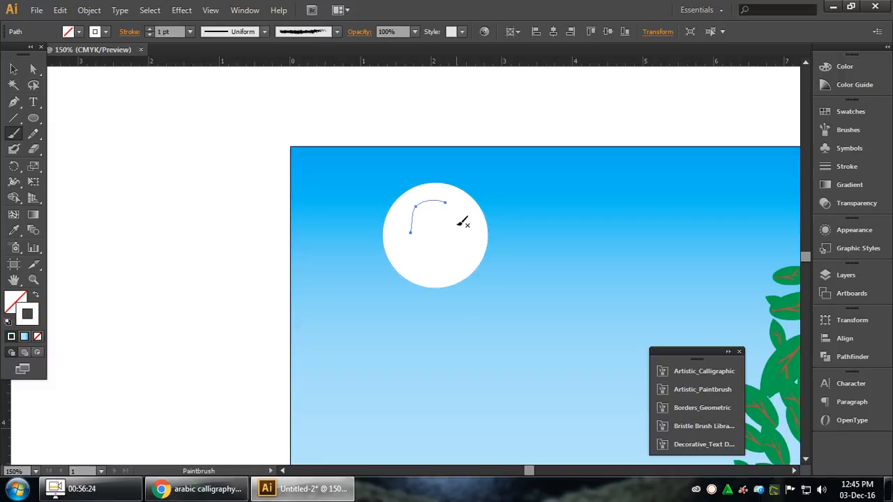
left_click(843, 131)
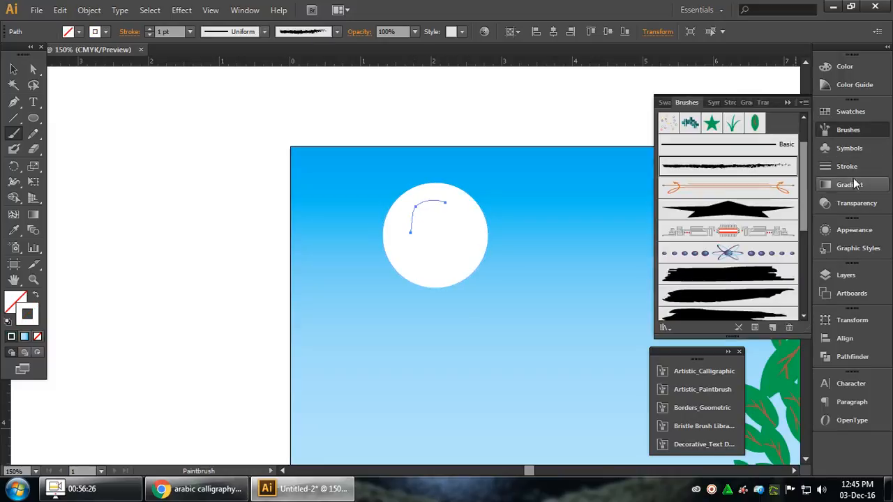
left_click(739, 297)
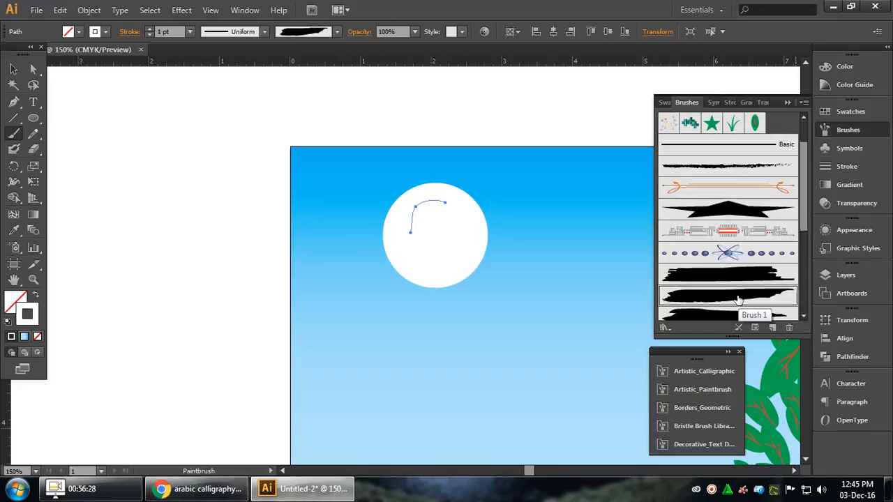
Step: Colour the curved brush stroke on the moon light grey after trying a darker grey
left_click(105, 31)
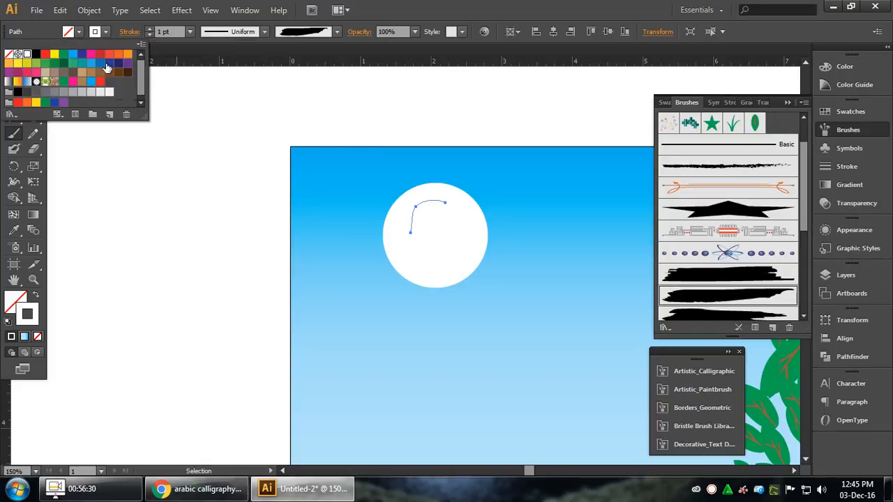
left_click(89, 95)
left_click(74, 95)
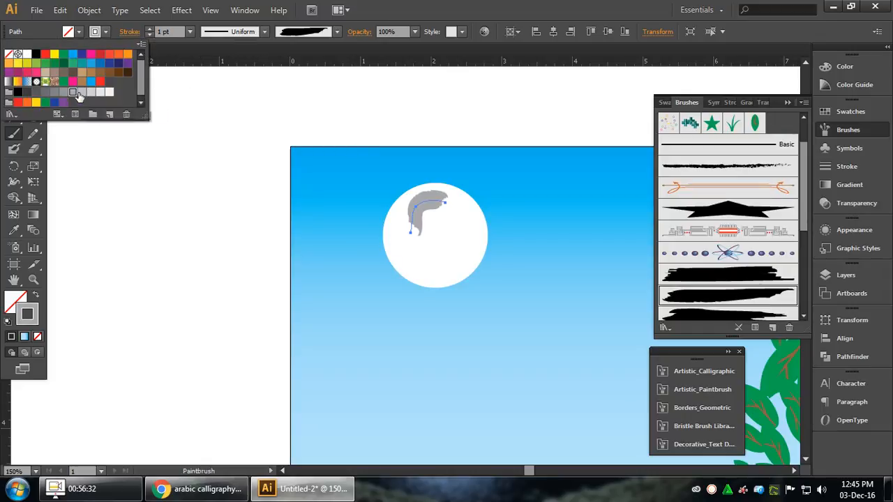
left_click(89, 95)
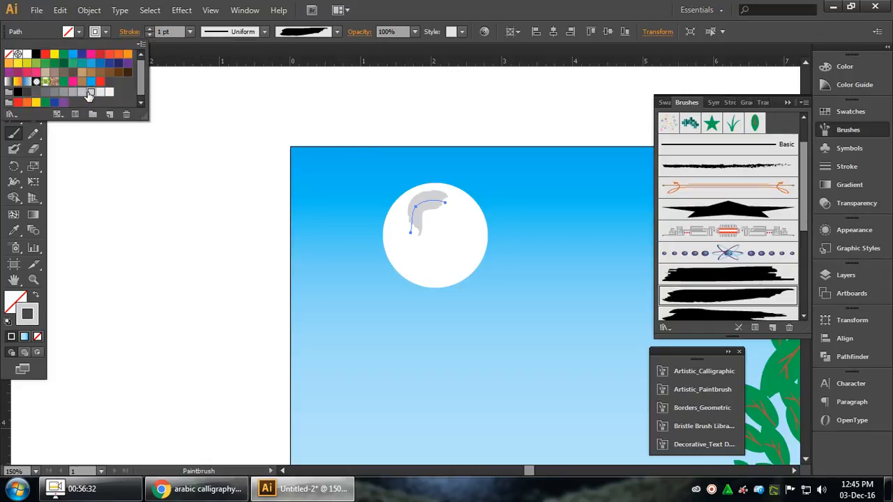
left_click(453, 246)
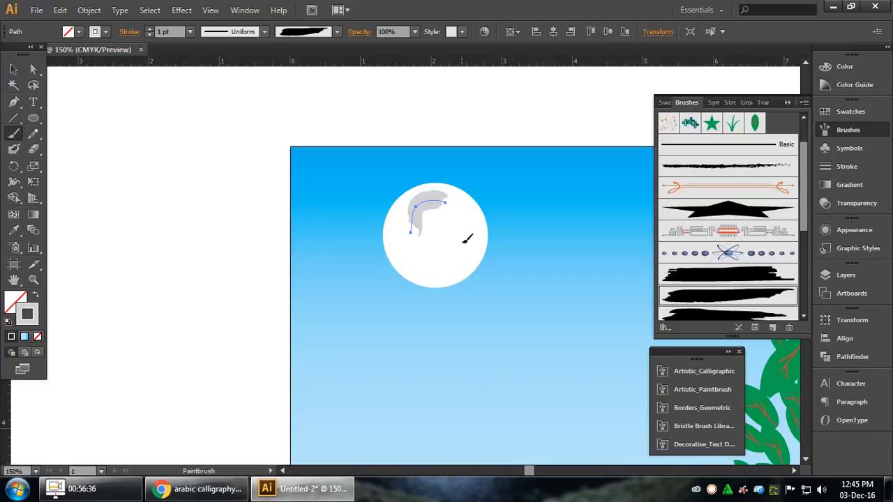
Step: Paint three more light grey patches across the moon's lower part and right side with the same brush
left_click_drag(423, 264, 419, 256)
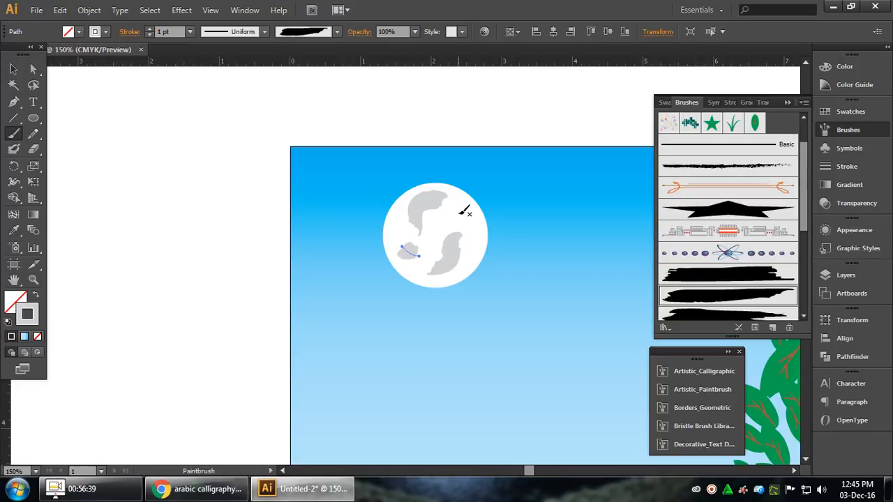
left_click_drag(472, 221, 468, 220)
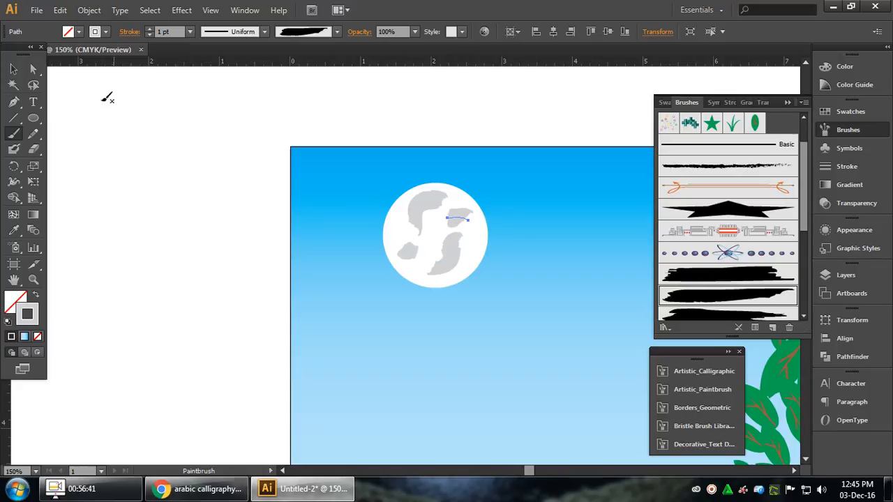
left_click(13, 69)
left_click(319, 91)
Step: Examine the moon with its grey patches within the whole tree scene
scroll(487, 207, "down", 2)
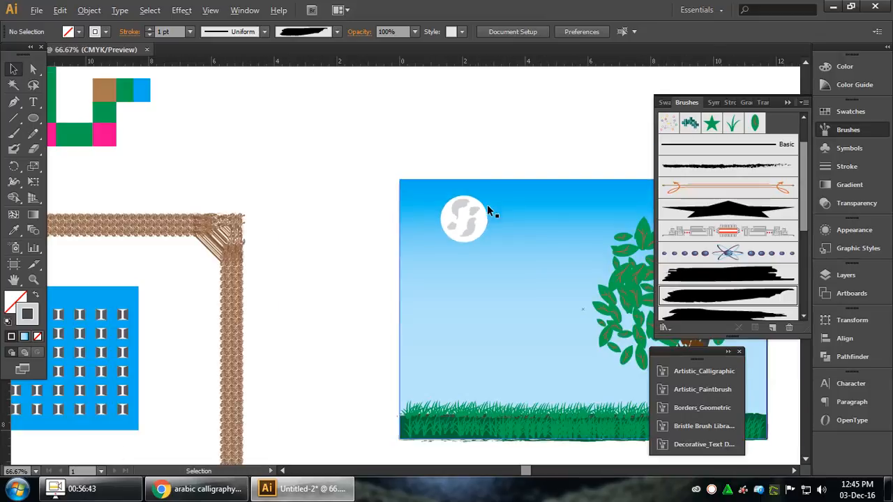
left_click_drag(493, 261, 496, 261)
key("a")
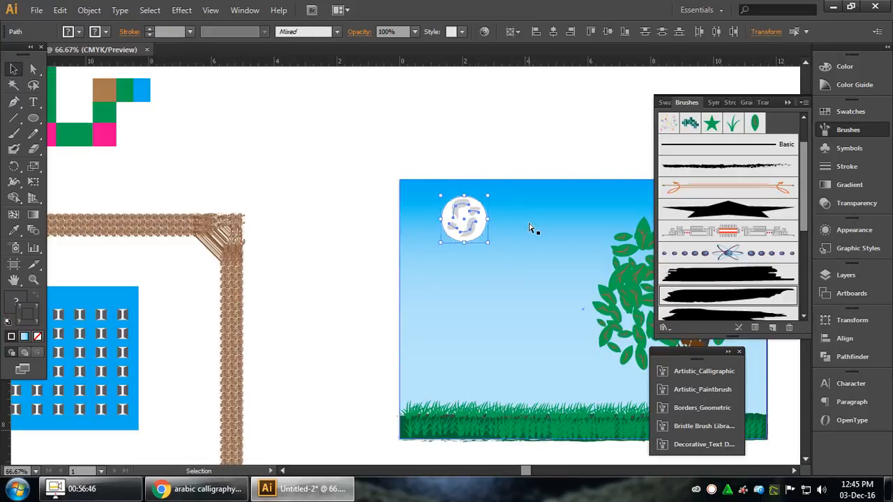
left_click(482, 138)
scroll(482, 157, "down", 2)
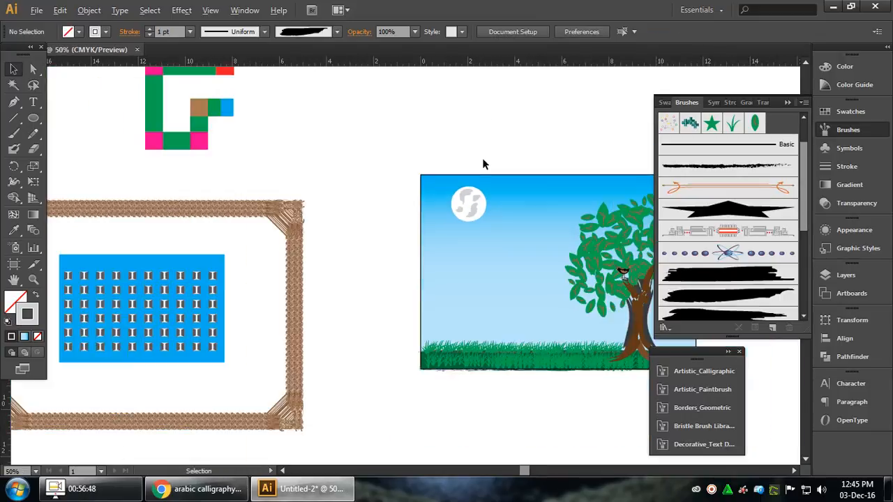
scroll(505, 189, "up", 1)
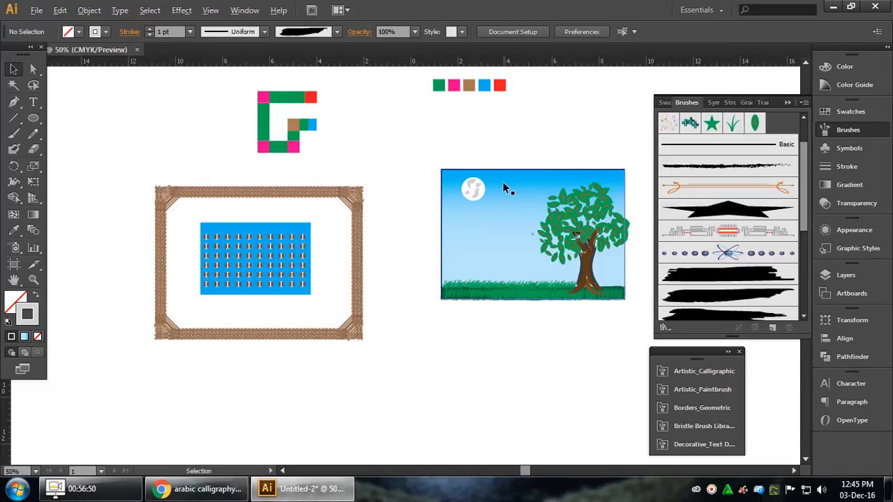
scroll(584, 158, "left", 3)
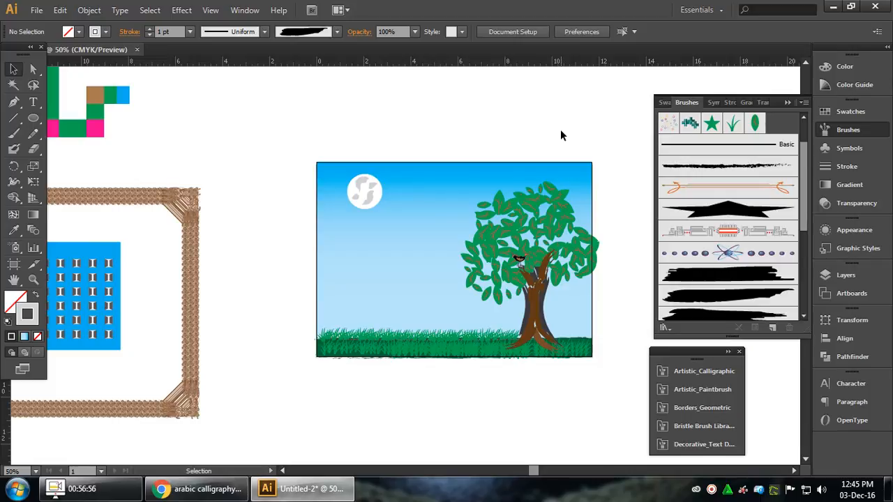
left_click(508, 171)
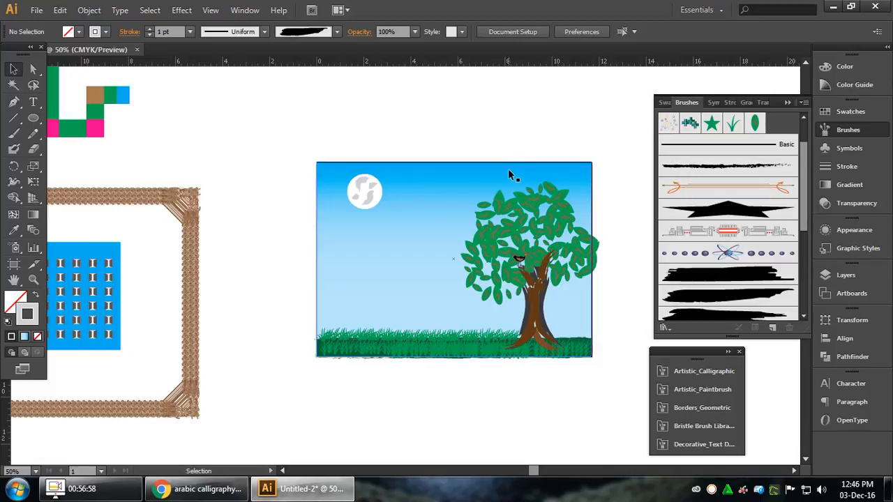
Step: Change the sky gradient's darker end to a deep blue of C 100 and M 78
left_click(842, 113)
left_click(849, 184)
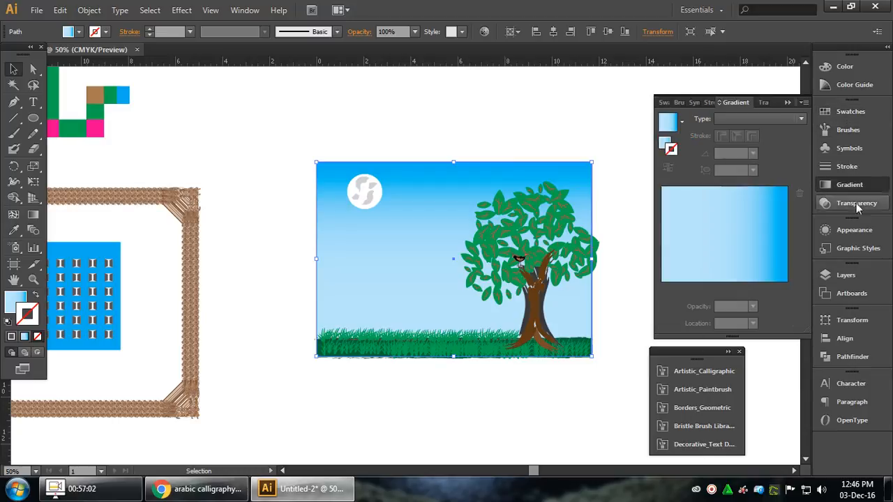
left_click(667, 145)
double_click(786, 287)
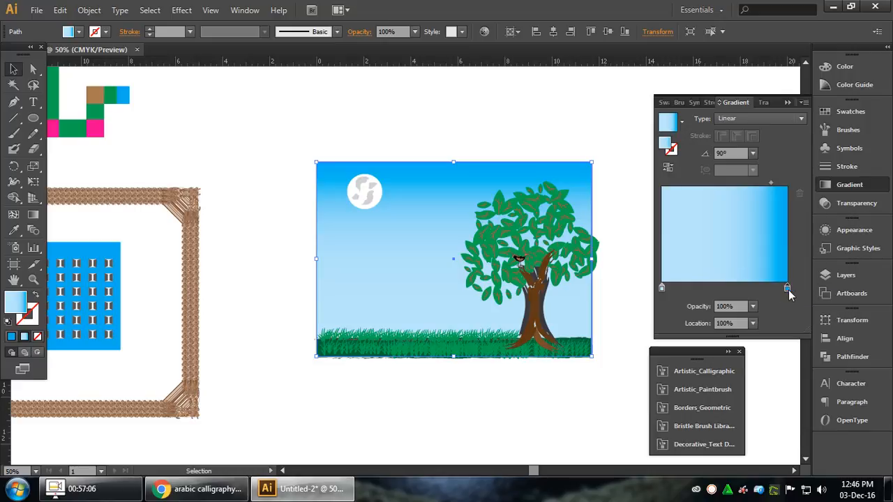
left_click_drag(702, 353, 725, 351)
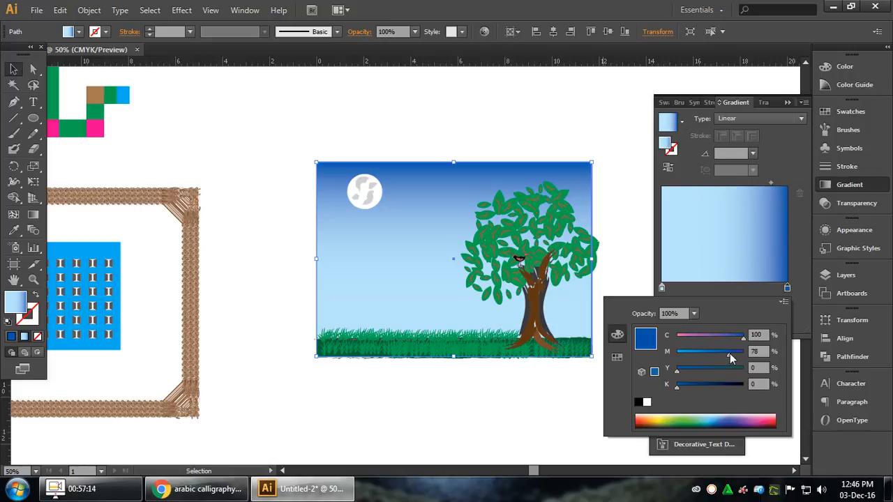
Step: Darken the sky gradient's lighter end to a medium blue of C 60.45 and M 19
double_click(661, 288)
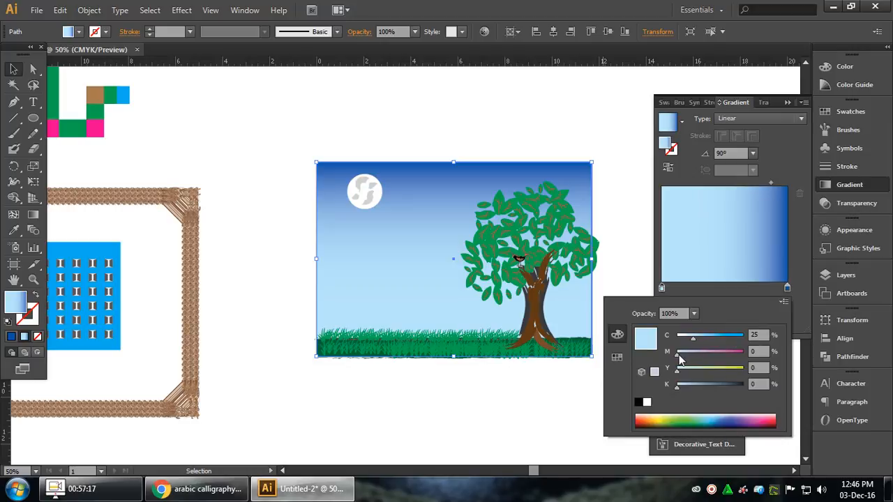
left_click_drag(693, 339, 700, 339)
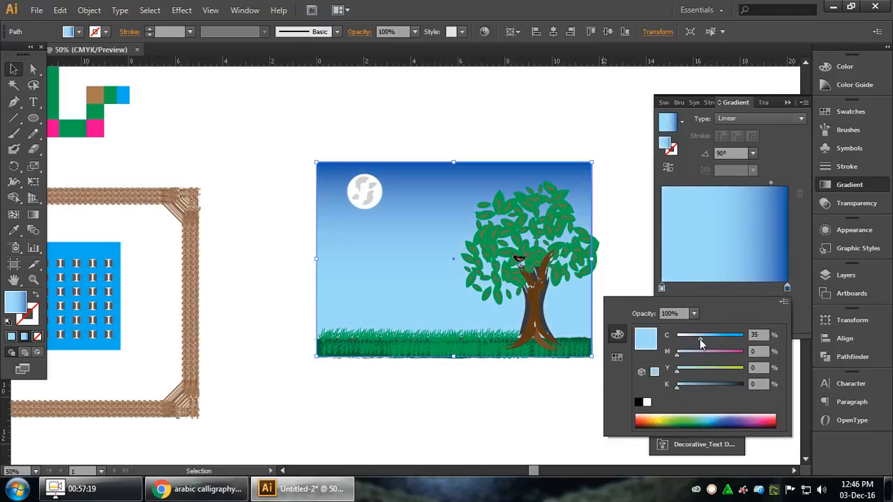
key("ctrl")
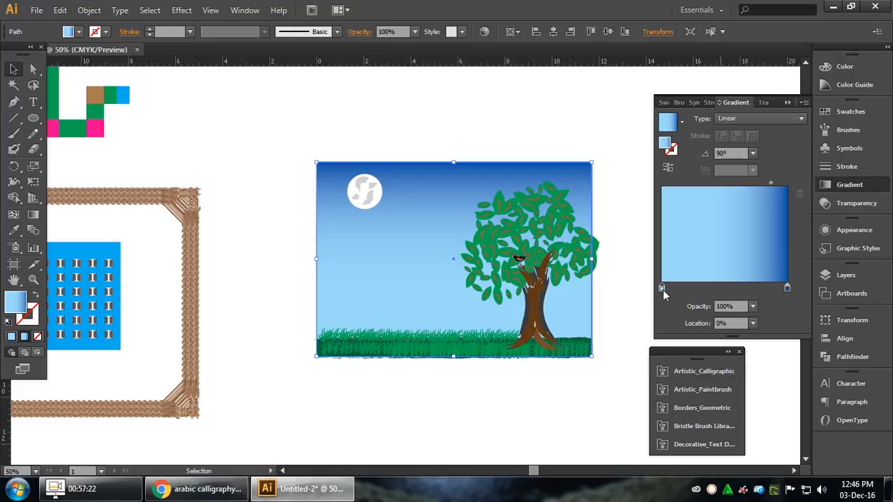
double_click(662, 288)
left_click_drag(679, 357, 689, 359)
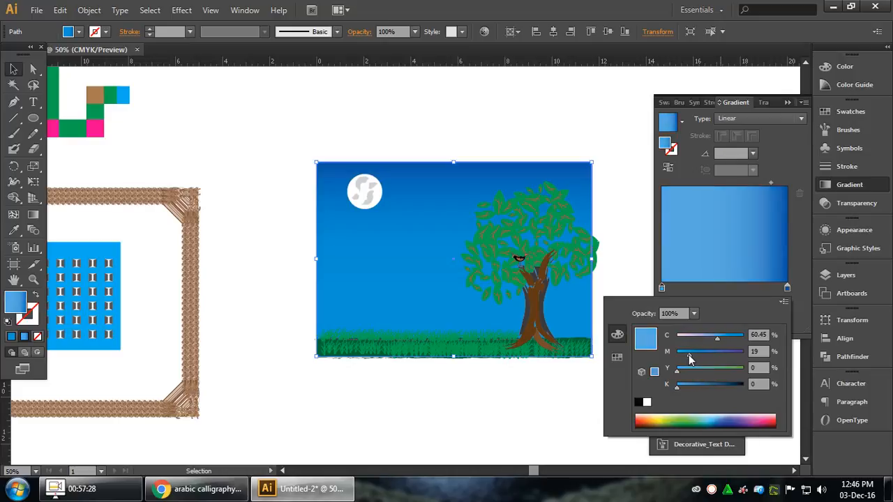
left_click(630, 222)
left_click(628, 225)
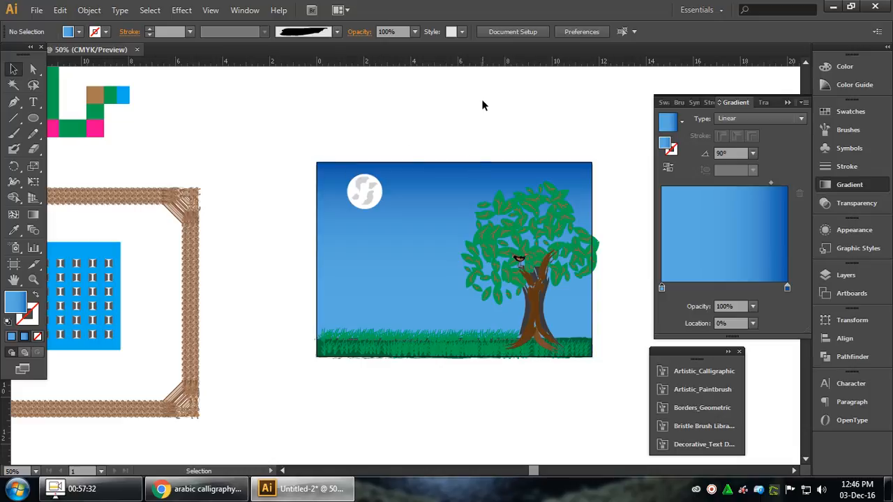
scroll(493, 166, "up", 1)
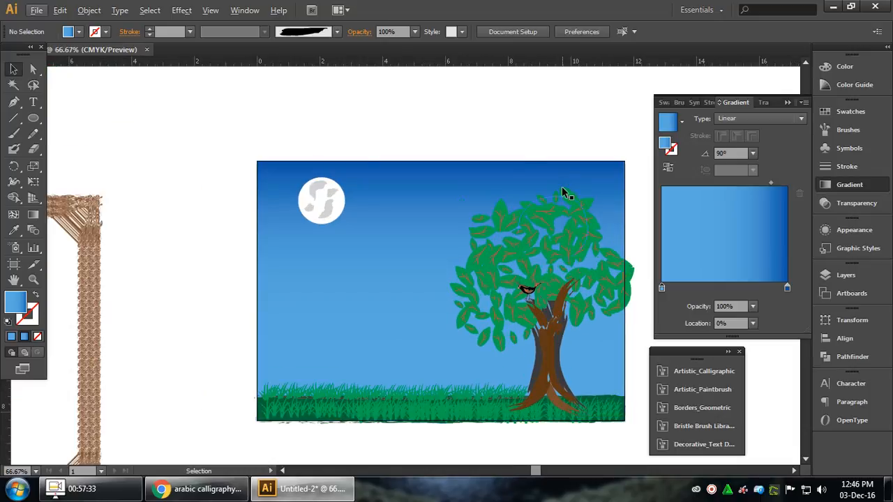
left_click(786, 102)
left_click(573, 235)
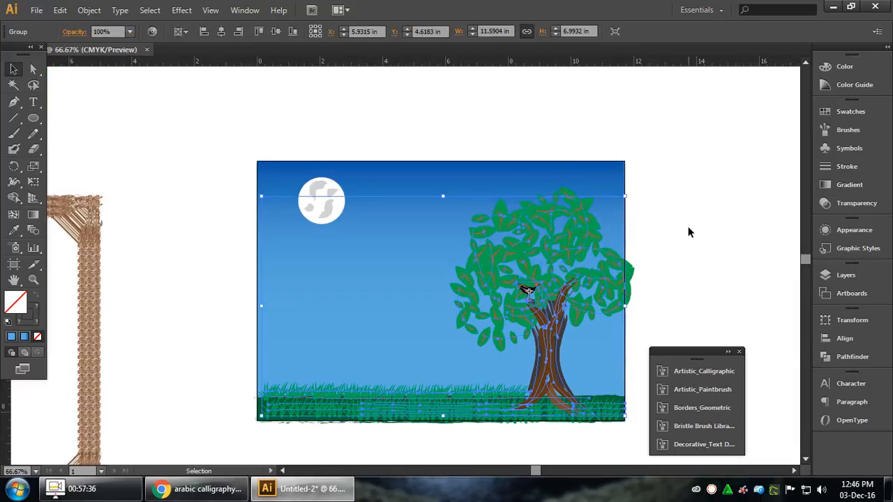
left_click(685, 231)
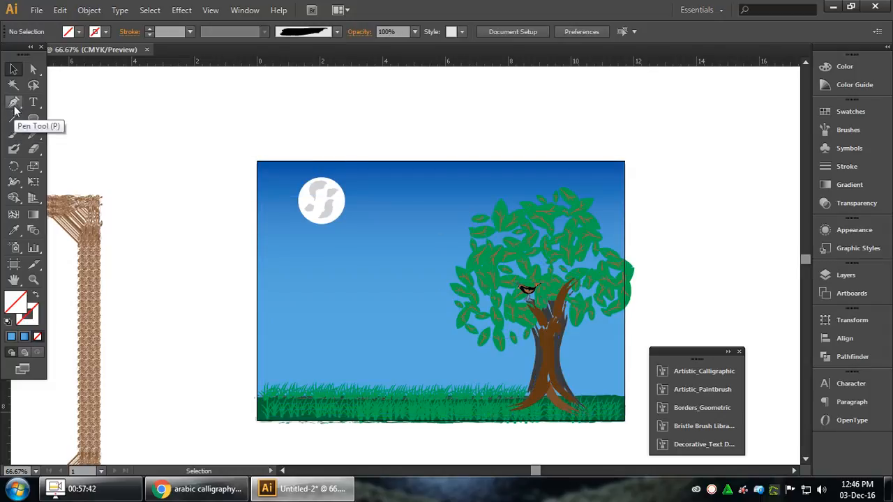
Step: Paint a long S-curved stroke across the sky from below the moon to above the tree and apply the green star scatter brush
left_click(13, 133)
mouse_move(309, 245)
left_mouse_down()
mouse_move(524, 187)
mouse_move(579, 180)
left_mouse_up()
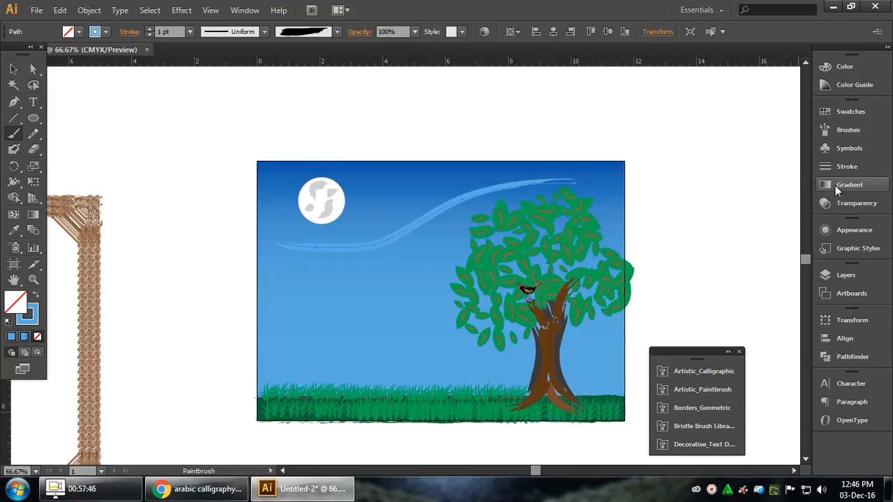
left_click(838, 131)
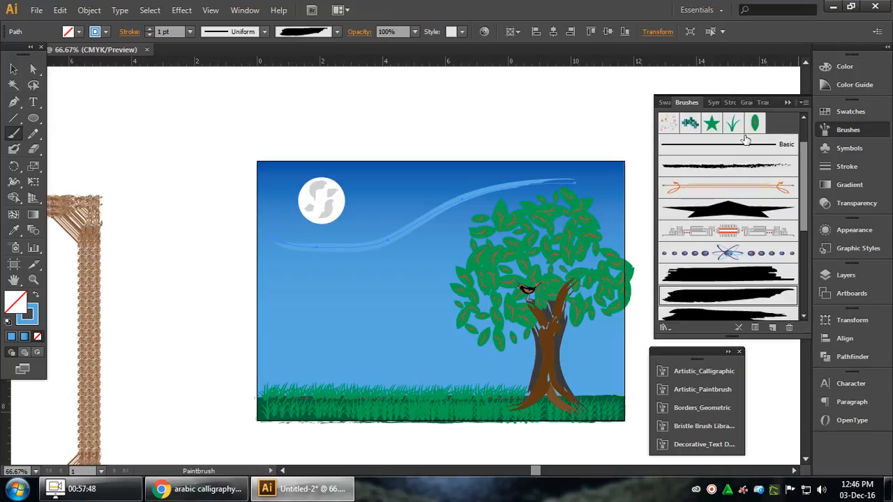
left_click(711, 123)
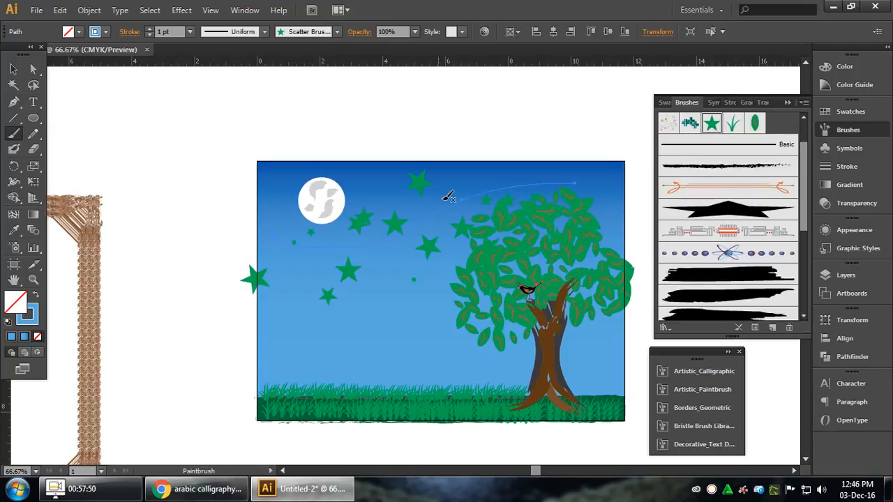
Step: Set the star stroke's weight to 0.25 pt and its stroke colour to white
left_click(190, 31)
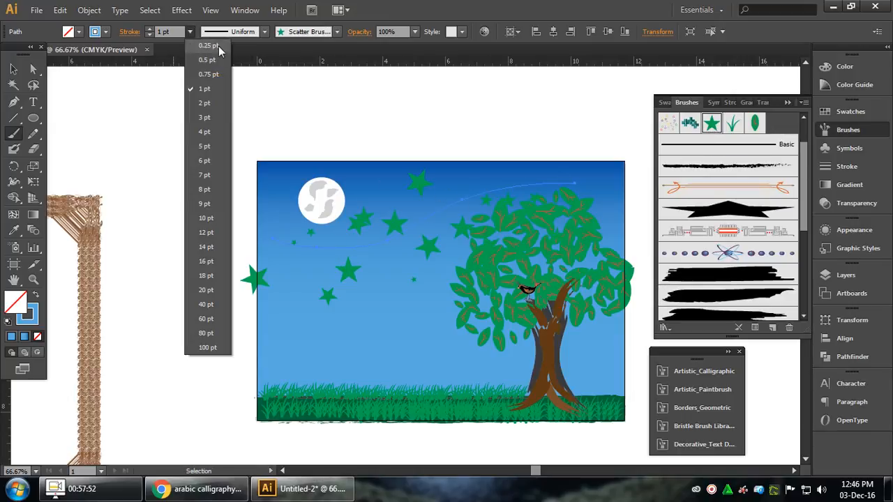
left_click(209, 46)
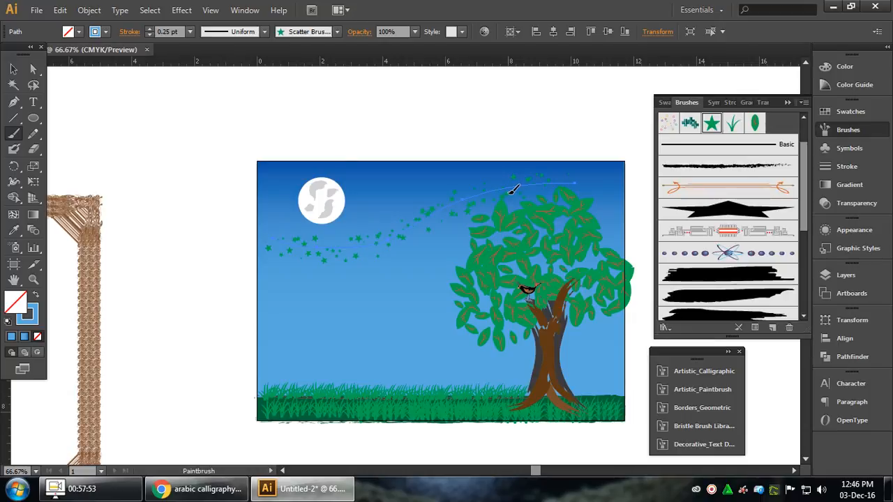
double_click(711, 123)
left_click(352, 445)
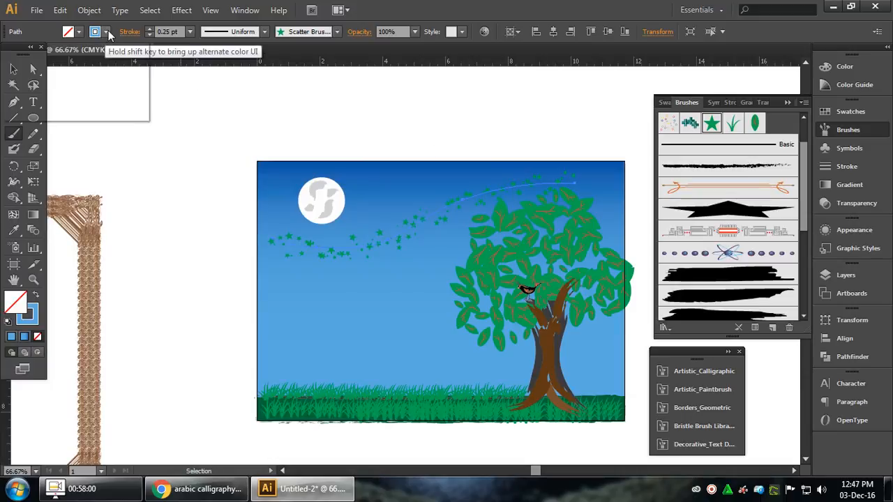
left_click(105, 32)
left_click(26, 54)
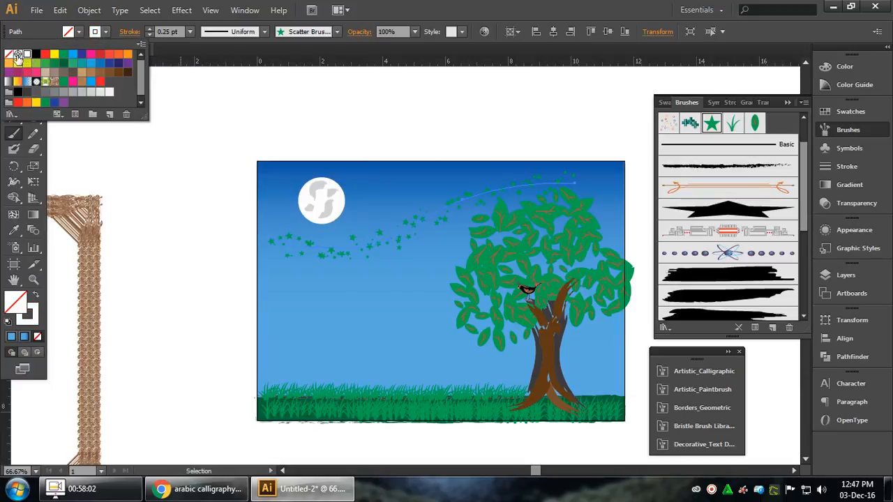
double_click(26, 54)
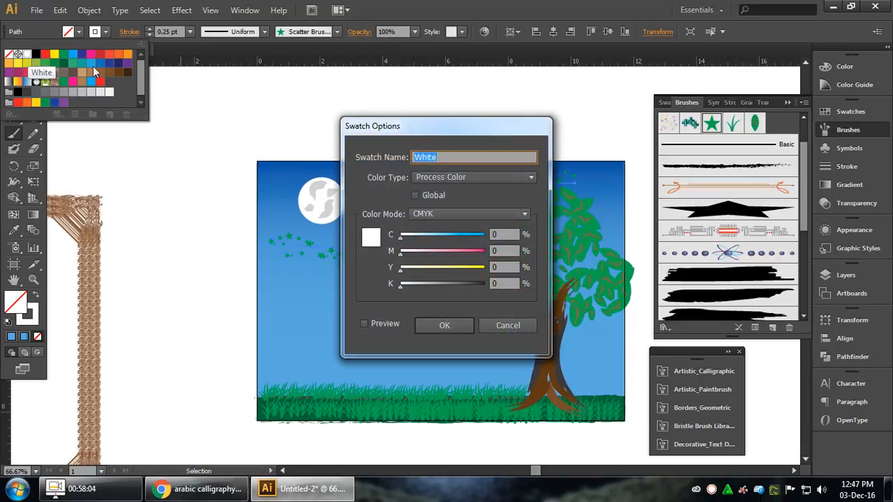
left_click(479, 325)
key("b")
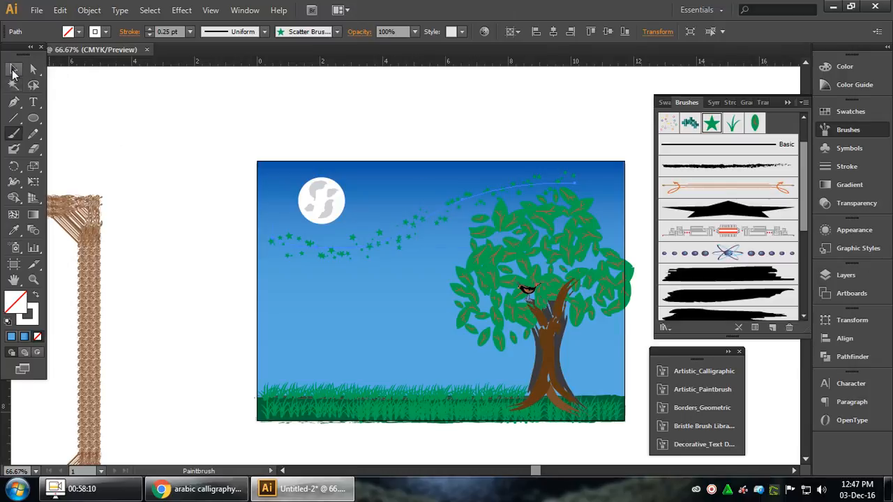
Step: Try swapping the fill and stroke of the star path, and swap them back
left_click(14, 69)
left_click(456, 210)
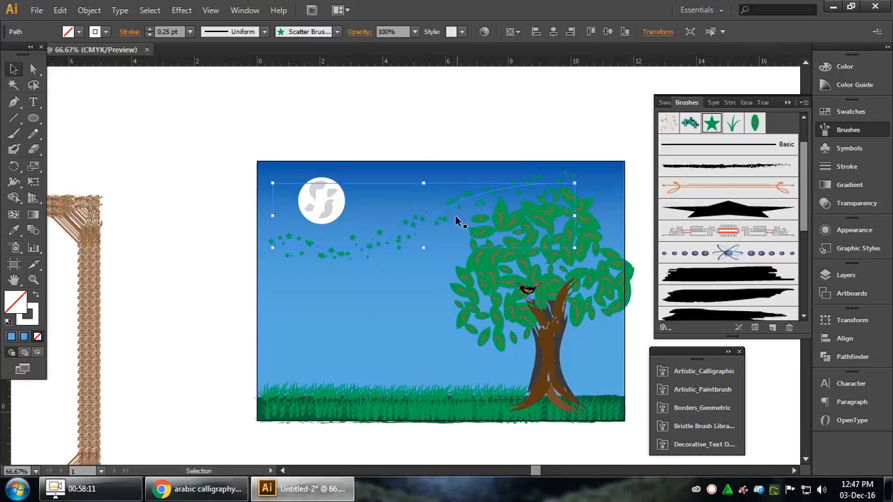
left_click(35, 298)
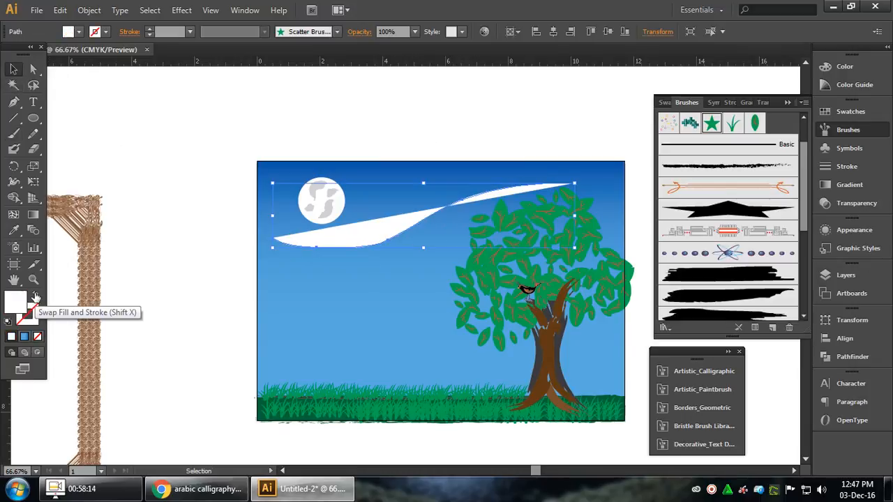
left_click(35, 298)
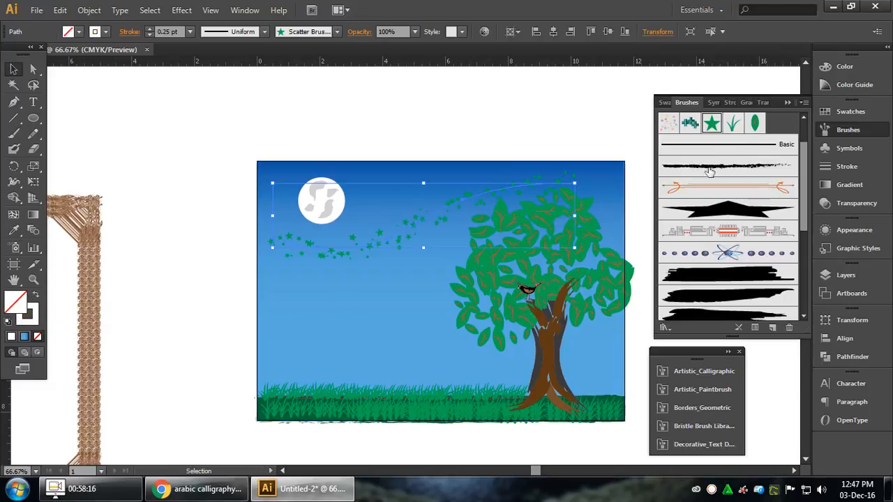
Step: Try the Hue Shift and Tints colorization methods in the star scatter brush's options, and discard the changes
double_click(712, 123)
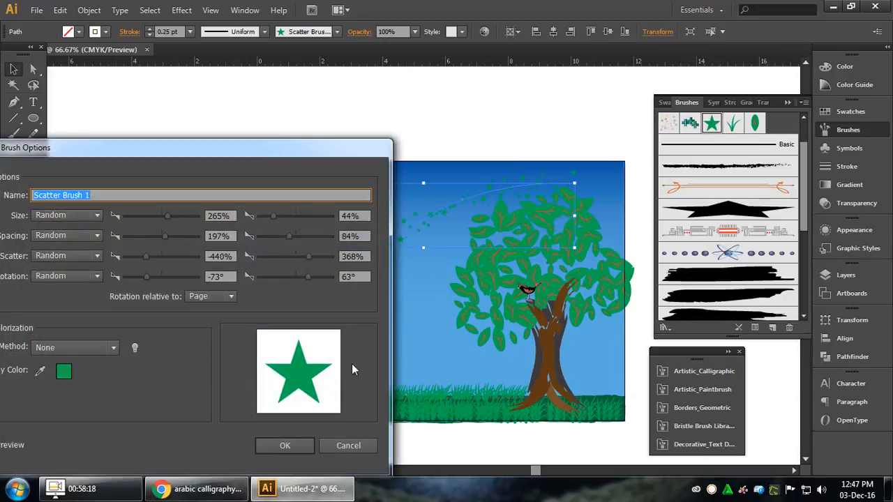
left_click_drag(244, 156, 506, 125)
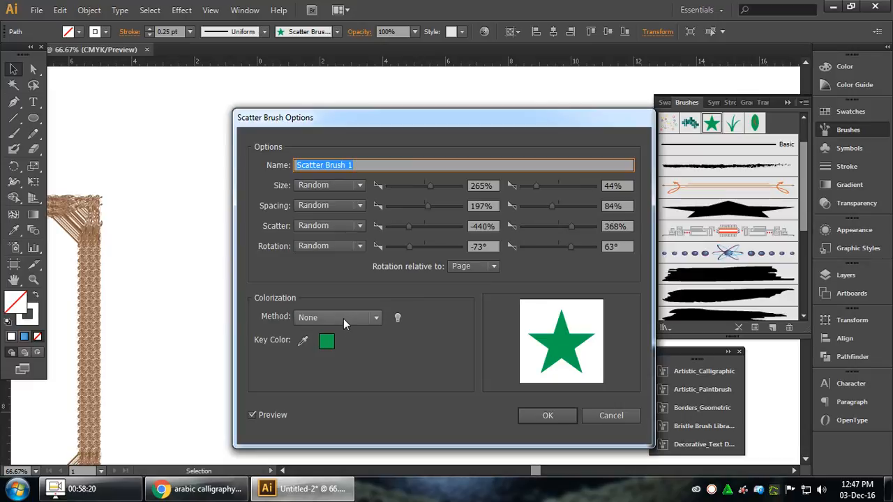
left_click(342, 318)
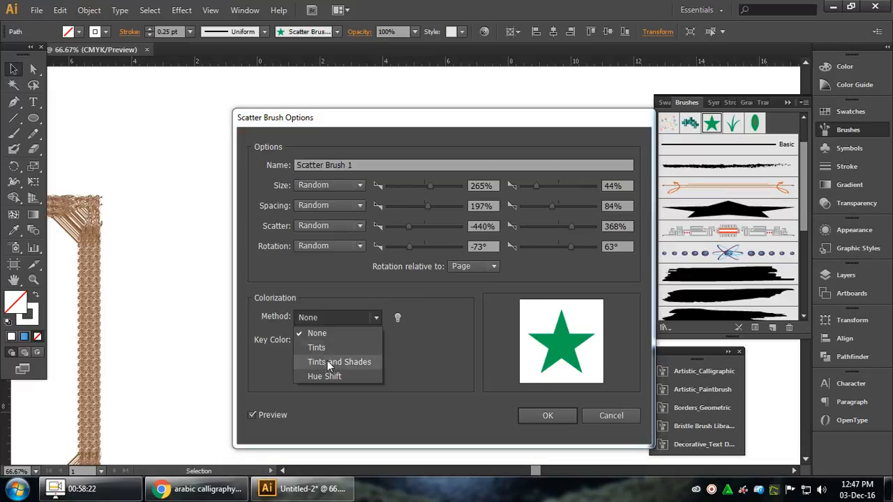
left_click(330, 376)
left_click(336, 320)
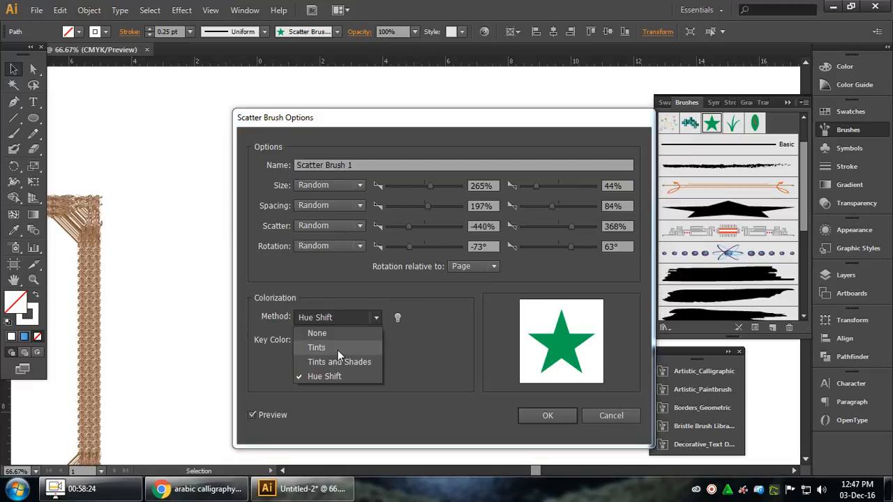
left_click(338, 349)
mouse_move(390, 118)
left_mouse_down()
mouse_move(727, 145)
mouse_move(693, 115)
left_mouse_up()
left_click(614, 315)
left_click(619, 371)
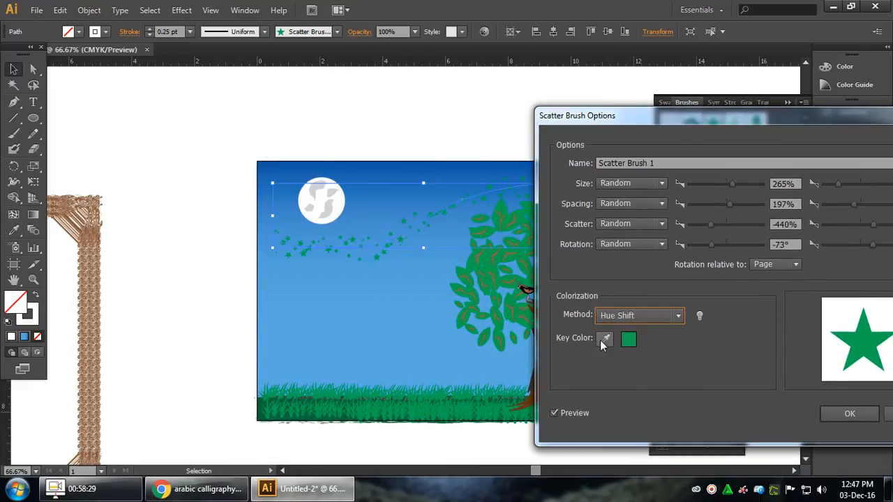
left_click(604, 339)
left_click_drag(628, 117, 520, 87)
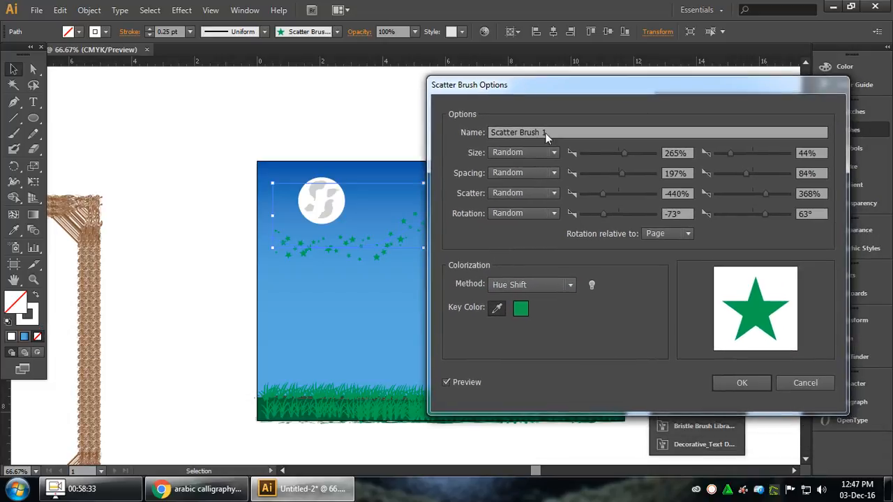
left_click(566, 286)
left_click(521, 310)
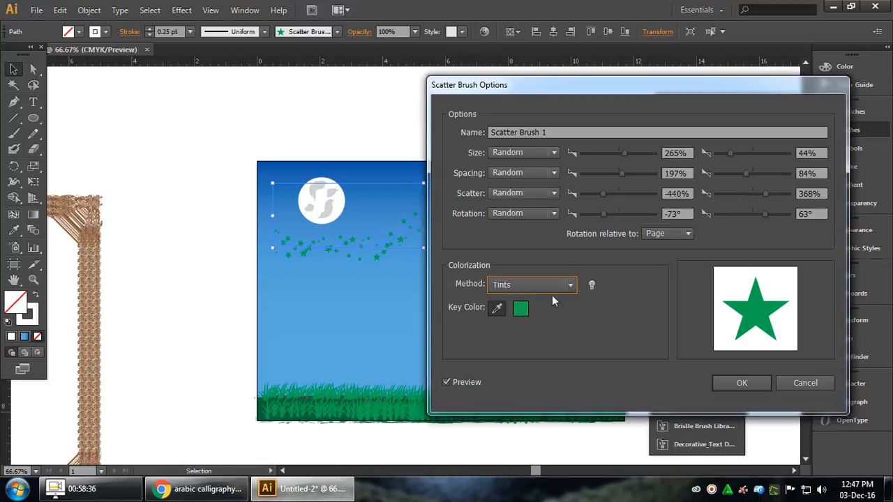
left_click(501, 309)
left_click(807, 383)
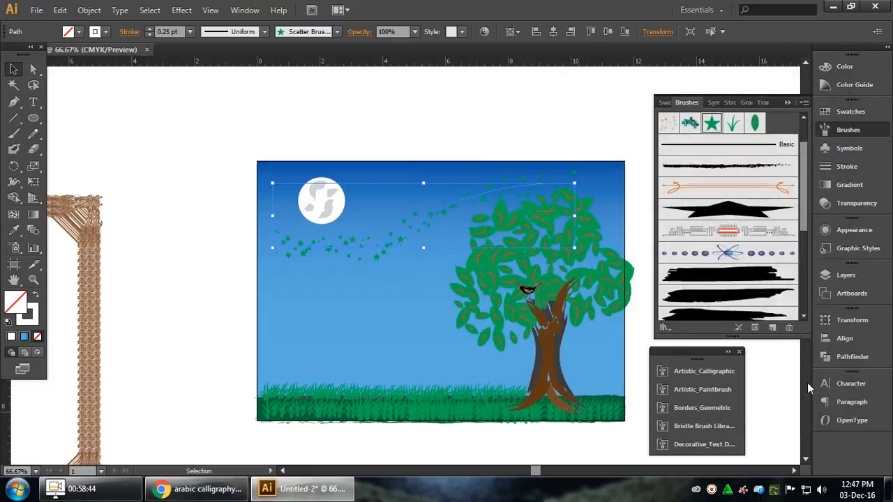
Step: Set the star scatter brush's colorization method to Hue Shift and apply the change to the existing strokes
left_click(710, 126)
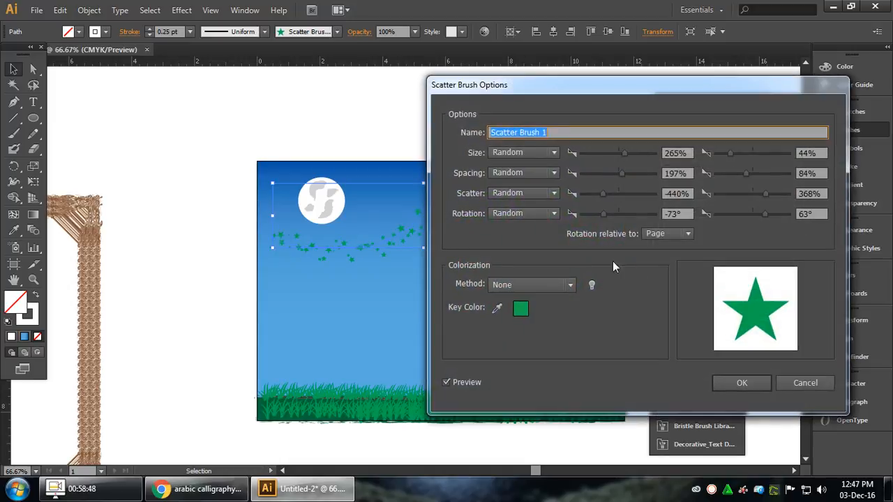
left_click(534, 284)
left_click(517, 342)
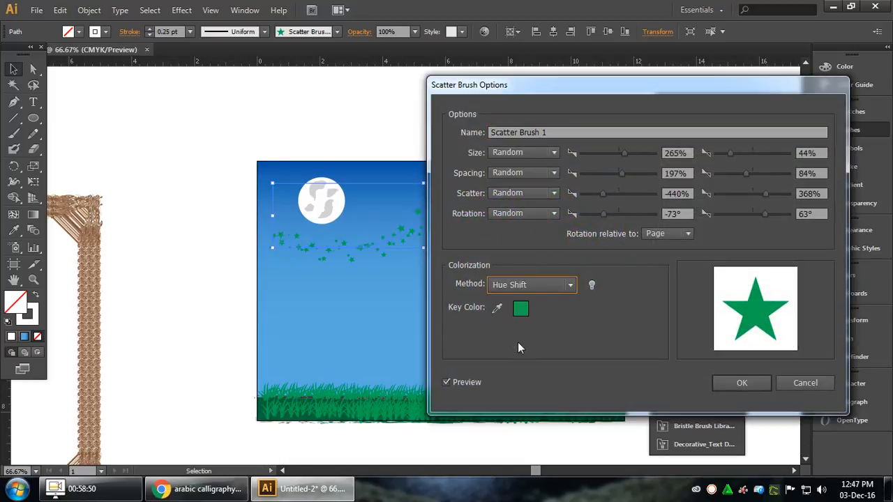
left_click(728, 383)
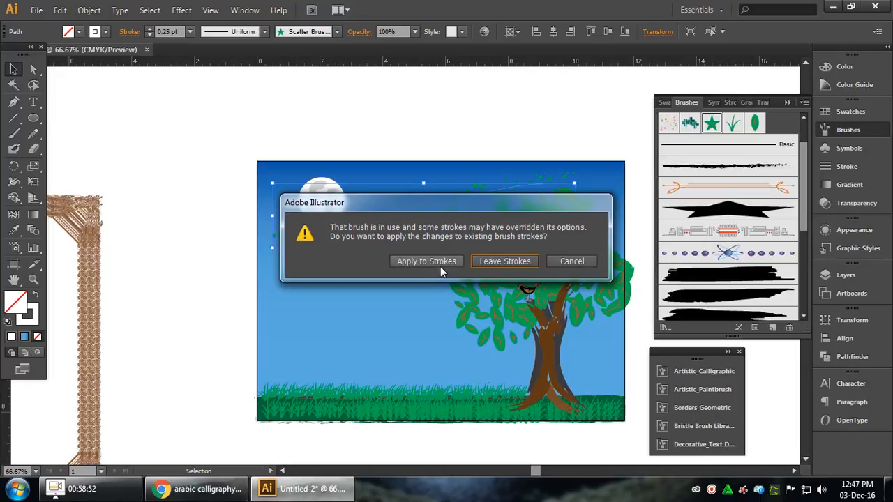
left_click(426, 262)
left_click(503, 110)
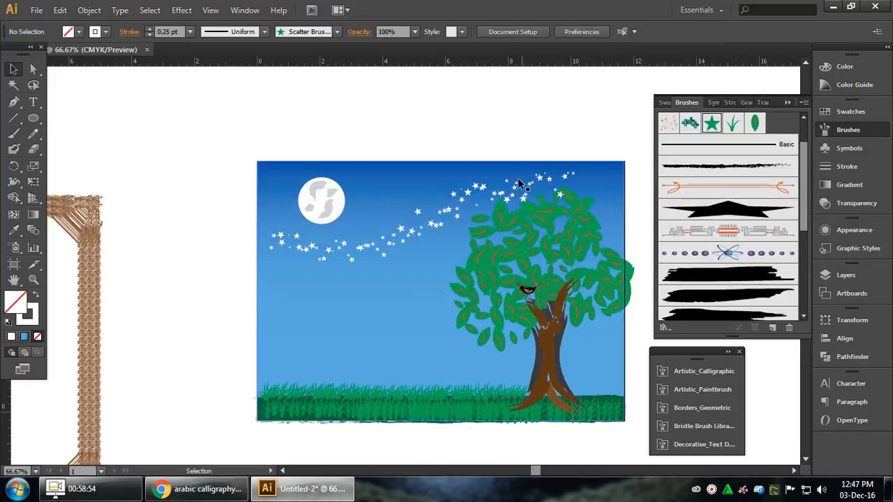
Step: Widen the random scatter range of the star scatter brush to -1000% and 1000% for the selected star path
left_click(463, 197)
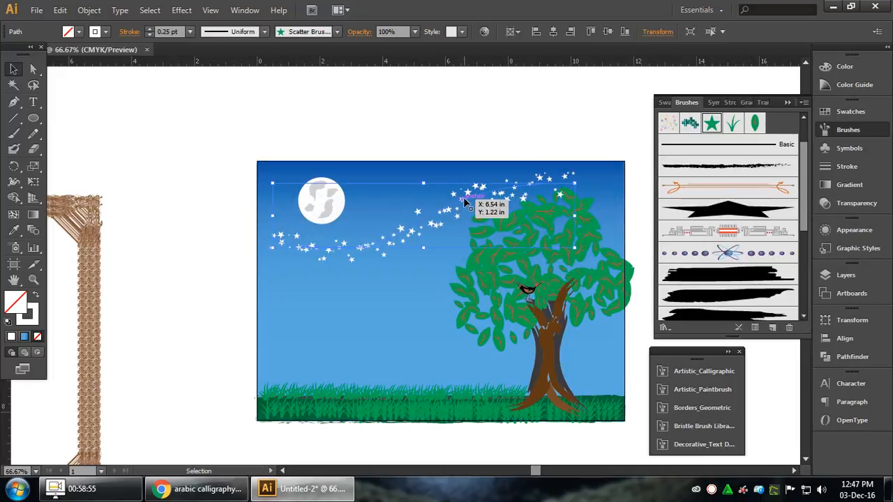
double_click(711, 125)
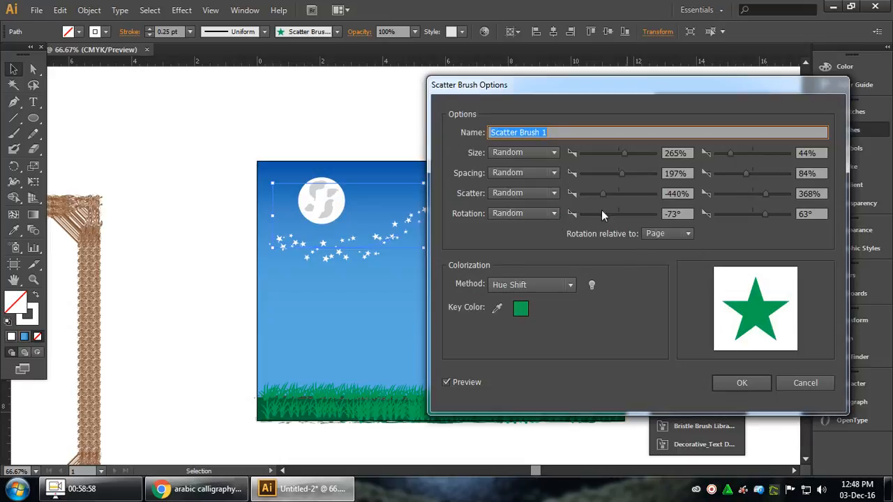
left_click_drag(603, 195, 597, 195)
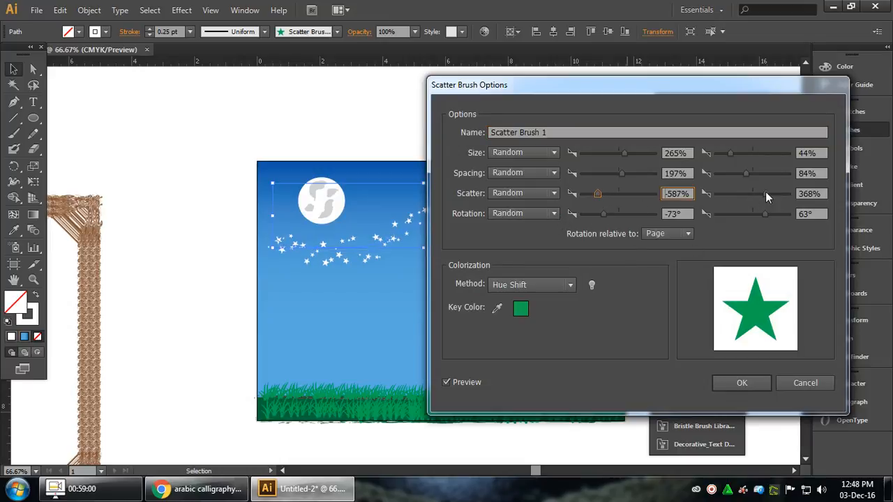
left_click_drag(765, 193, 768, 192)
left_click_drag(598, 194, 592, 195)
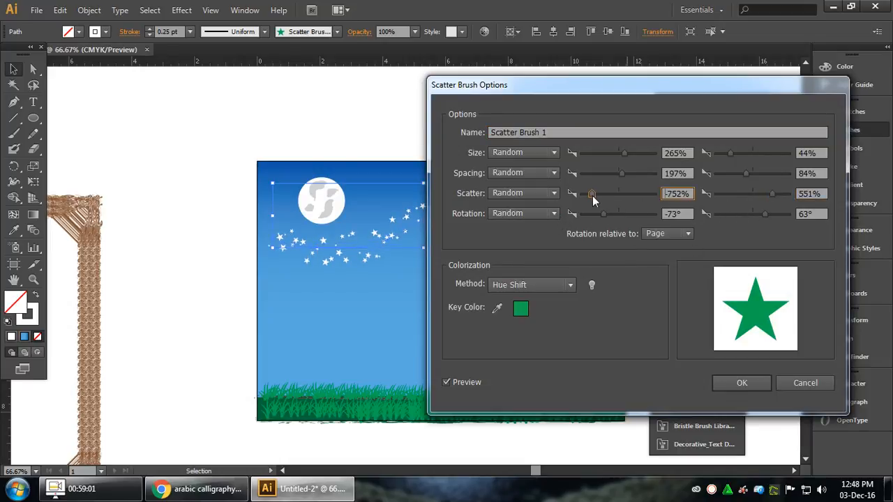
mouse_move(563, 88)
left_mouse_down()
mouse_move(659, 123)
mouse_move(627, 250)
mouse_move(590, 253)
left_mouse_up()
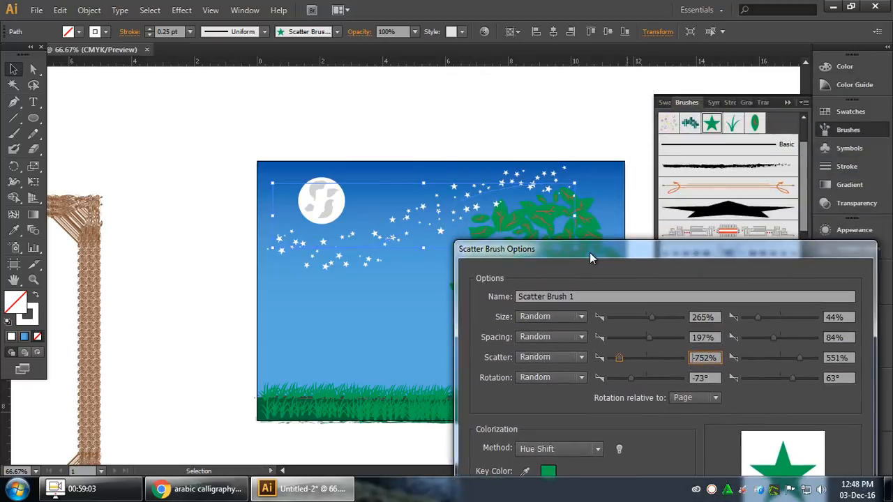
left_click_drag(801, 358, 806, 358)
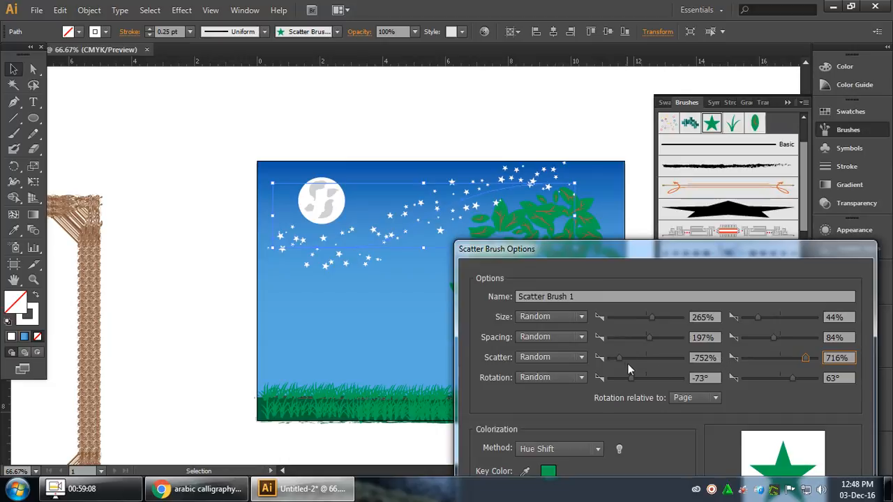
left_click_drag(619, 358, 587, 359)
left_click_drag(805, 357, 807, 356)
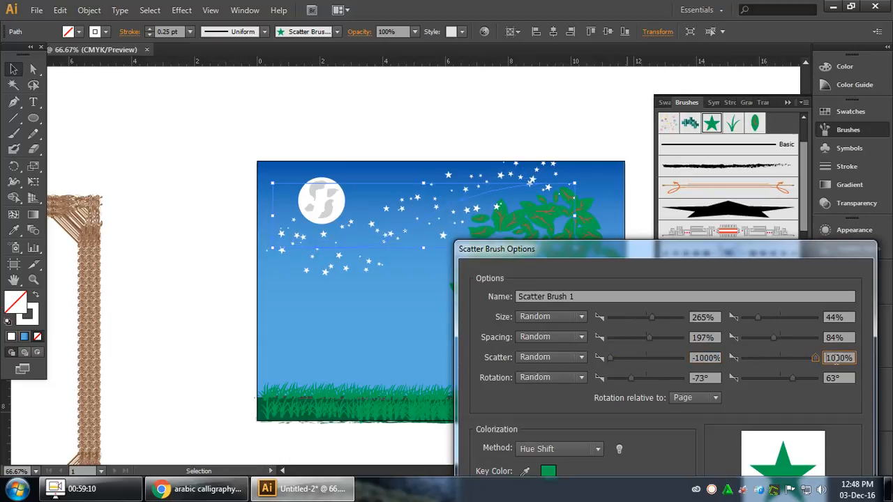
Step: Set the star scatter brush's random spacing values to 329% and 71%
mouse_move(668, 257)
left_mouse_down()
mouse_move(746, 180)
mouse_move(690, 134)
left_mouse_up()
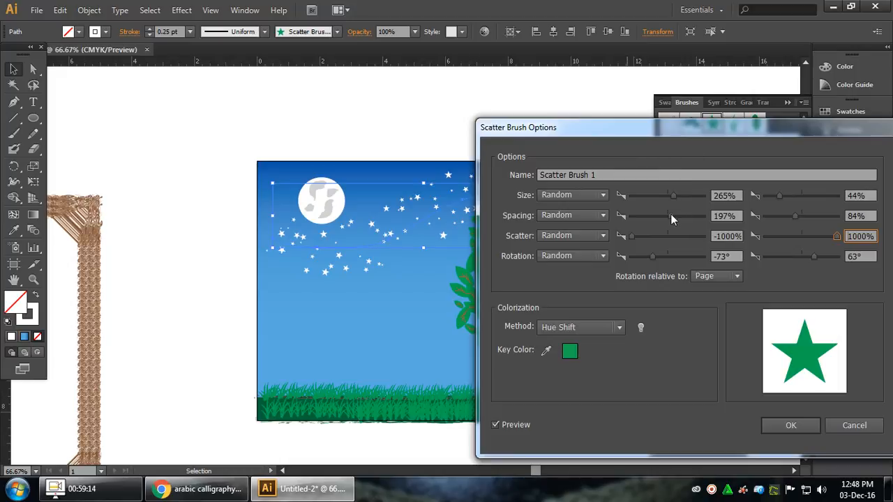
left_click_drag(795, 217, 787, 215)
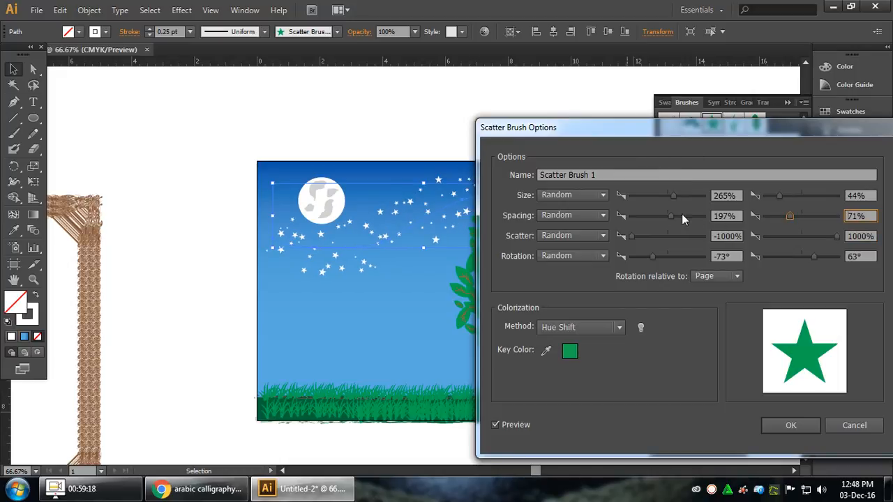
left_click_drag(681, 213, 676, 217)
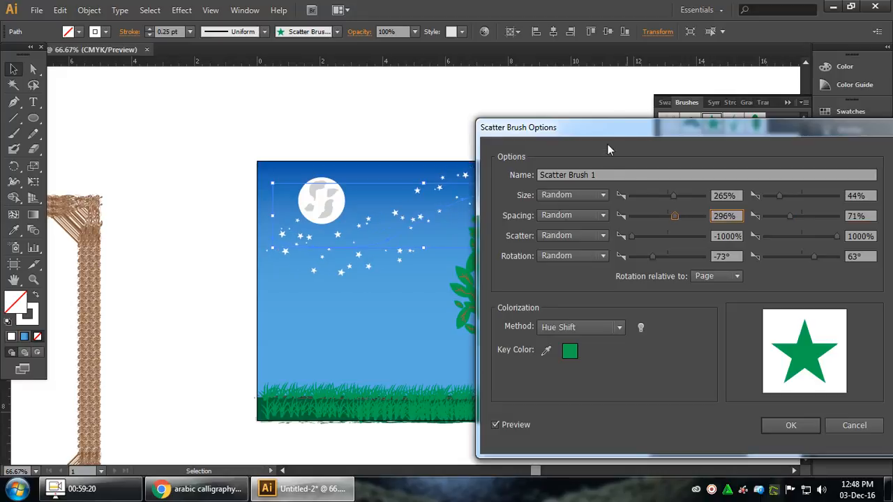
mouse_move(607, 132)
left_mouse_down()
mouse_move(594, 164)
mouse_move(671, 188)
mouse_move(666, 178)
left_mouse_up()
left_click_drag(730, 271, 733, 271)
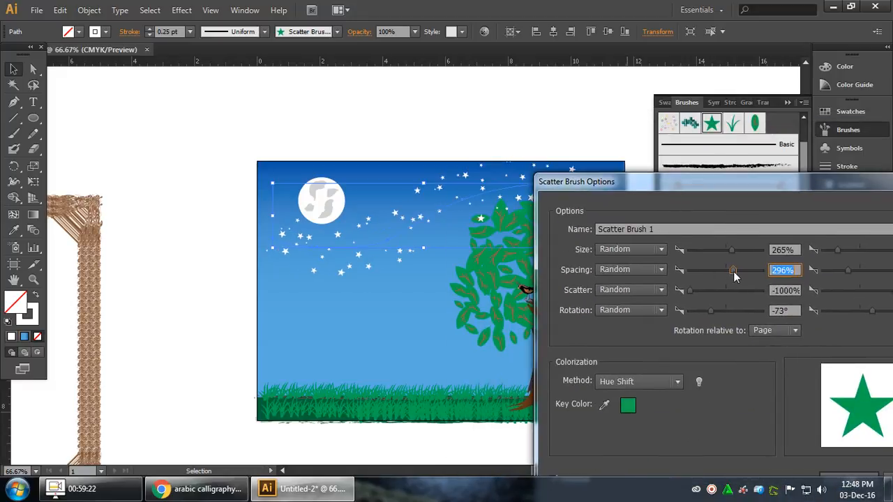
left_click_drag(732, 185, 685, 171)
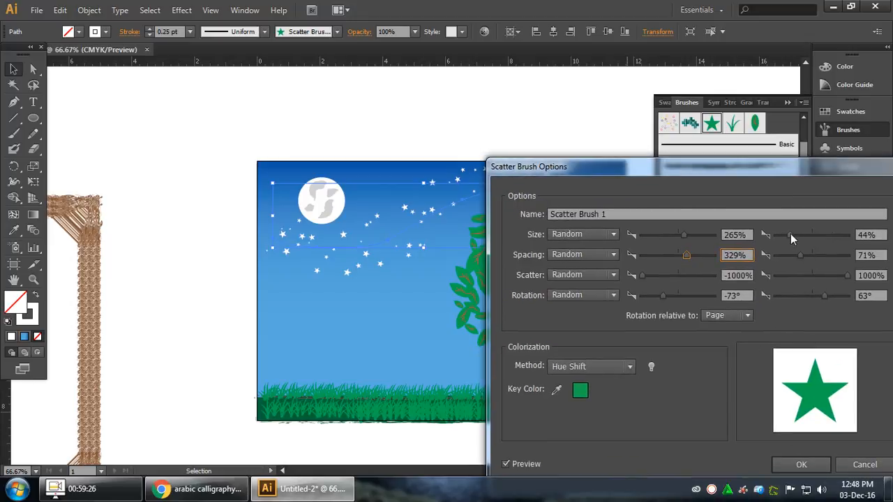
Step: Set the star scatter brush's second random size value to 34% and apply the brush changes to the existing strokes
left_click_drag(790, 234, 785, 236)
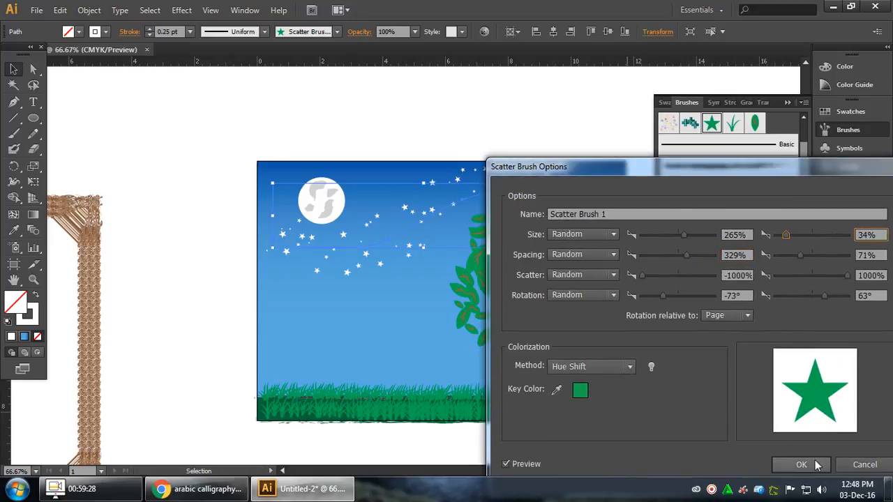
left_click(791, 464)
left_click(454, 262)
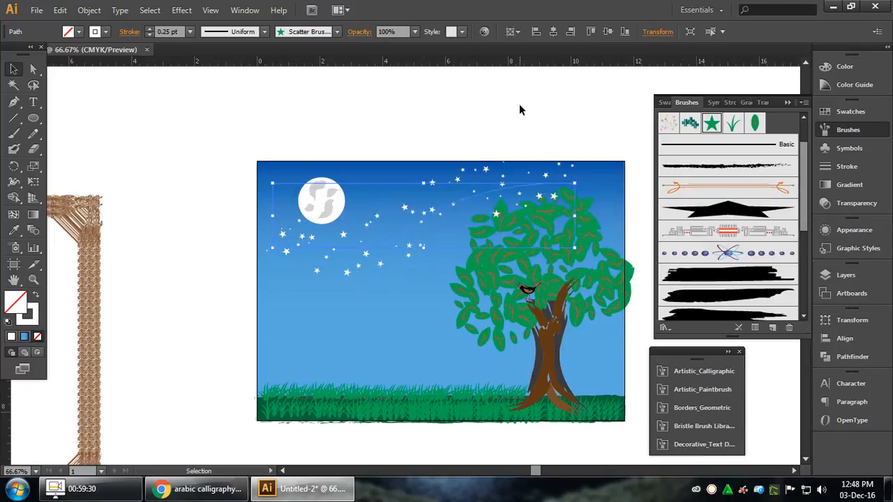
Step: Reposition the star trail slightly lower and to the right in the sky, between the moon and the treetop, and deselect it
left_click(518, 104)
left_click(551, 184)
left_click_drag(551, 184, 579, 189)
left_click(480, 106)
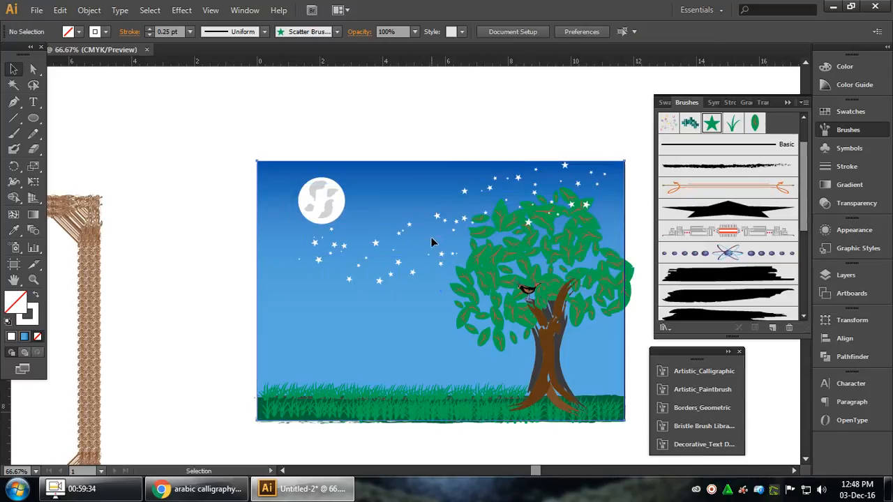
left_click(430, 241)
left_click(431, 242)
left_click_drag(431, 242, 385, 251)
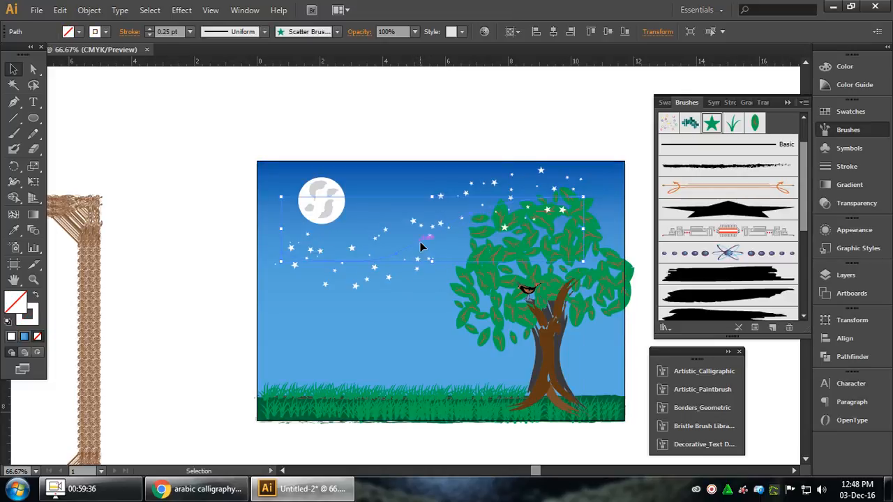
left_click(462, 133)
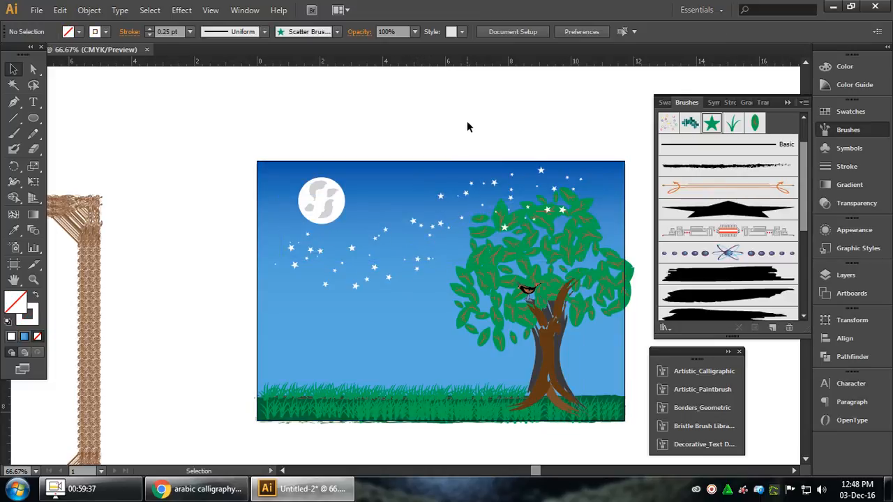
Step: Paint a second, nearly horizontal star stroke across the upper sky beside the moon and shift it left to overlap the moon
left_click(14, 133)
left_click_drag(354, 175, 517, 179)
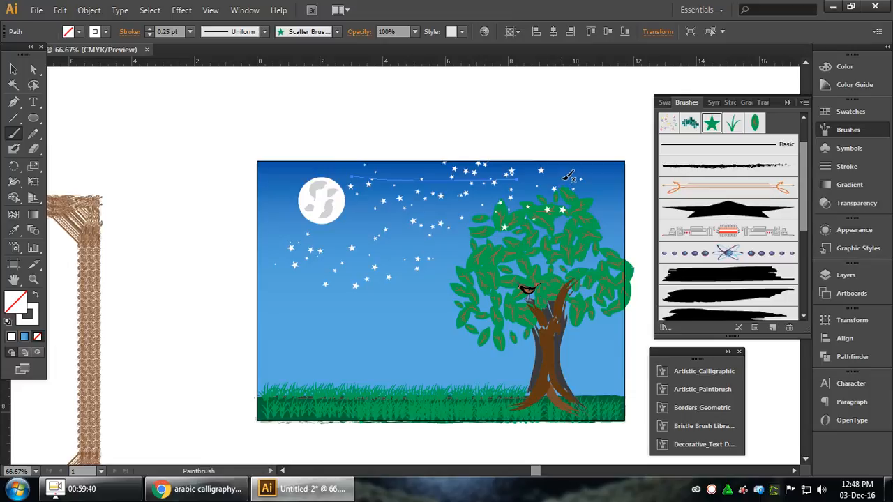
left_click(14, 68)
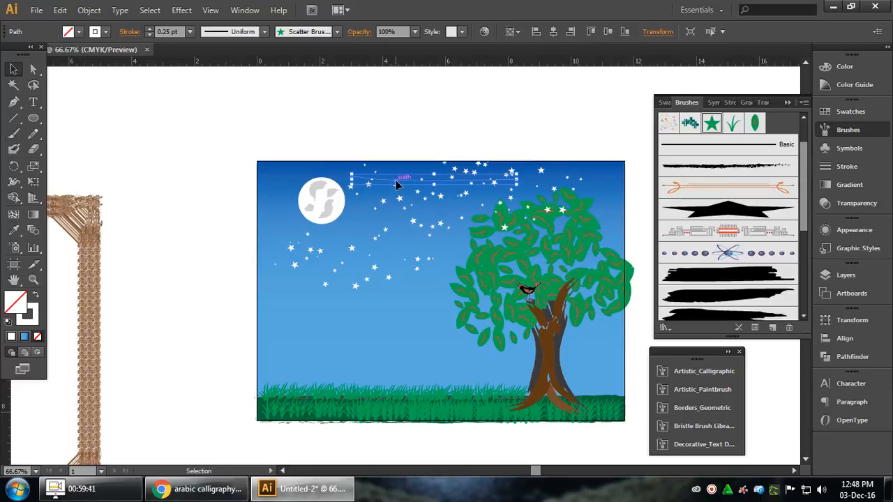
mouse_move(396, 180)
left_mouse_down()
mouse_move(372, 183)
mouse_move(405, 181)
left_mouse_up()
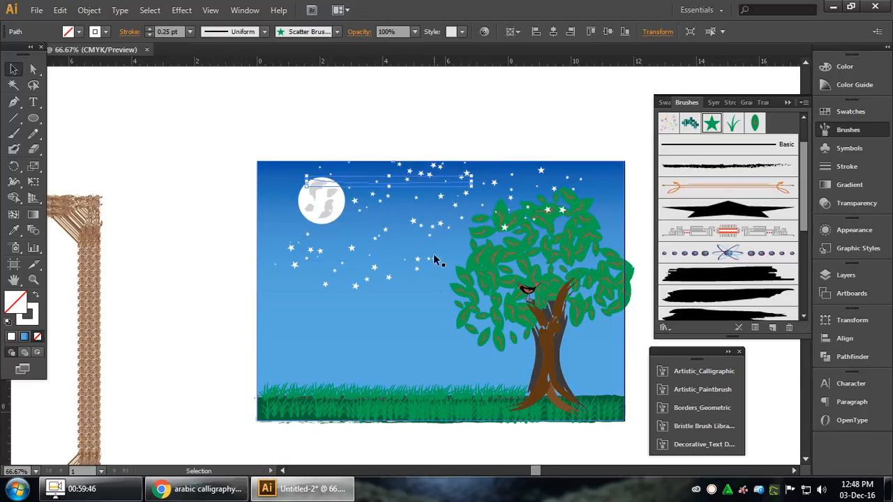
left_click(432, 233, "shift")
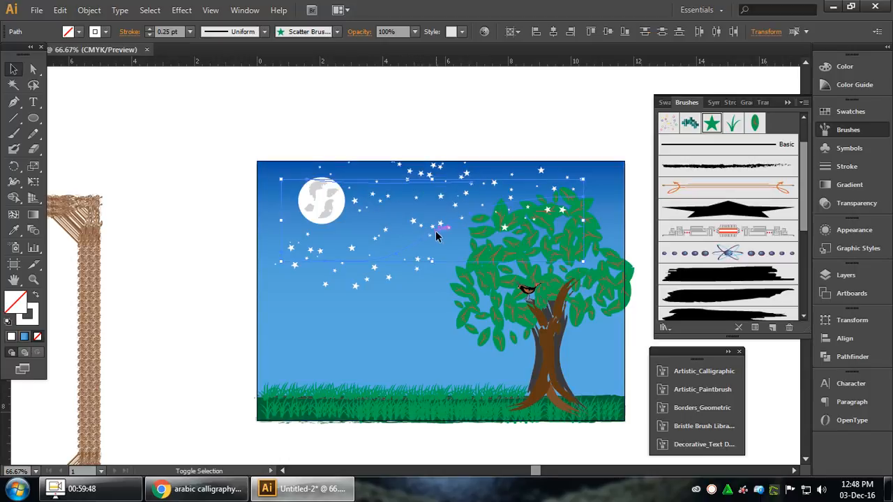
left_click_drag(406, 128, 434, 269)
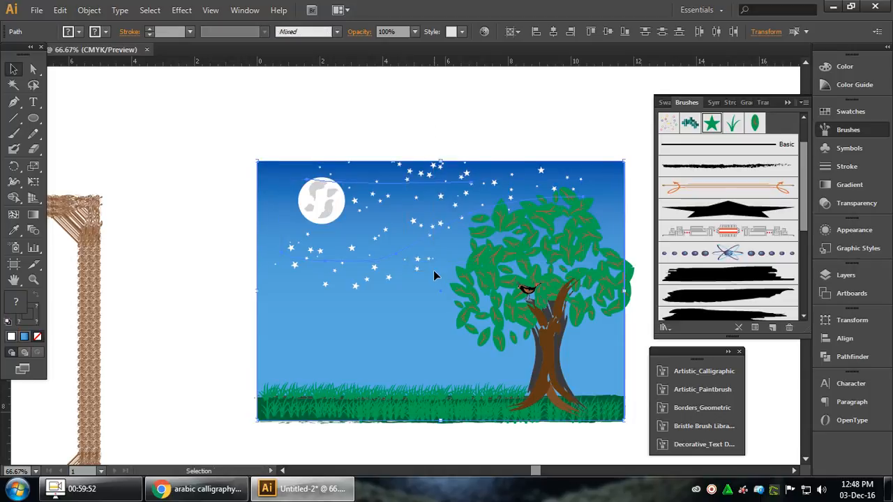
left_click(578, 112)
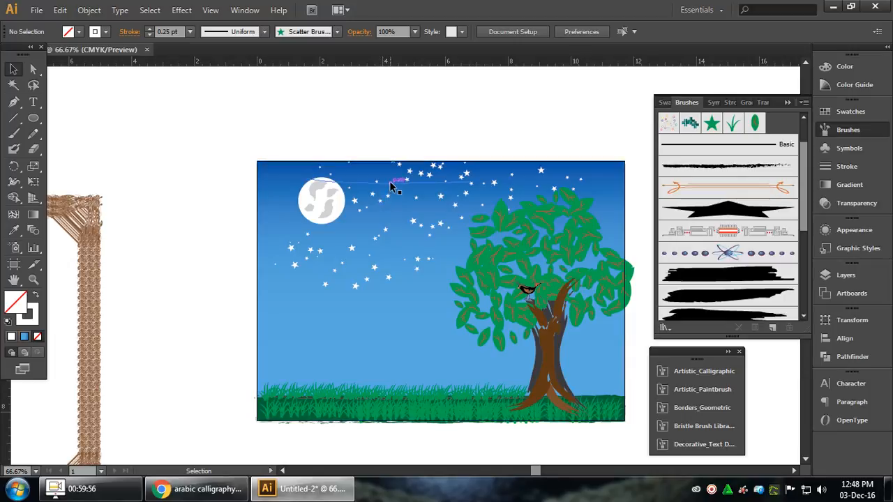
Step: Move the upper star stroke farther left and slightly down so its stars surround the moon, and deselect it
mouse_move(392, 182)
left_mouse_down()
mouse_move(368, 180)
mouse_move(346, 193)
left_mouse_up()
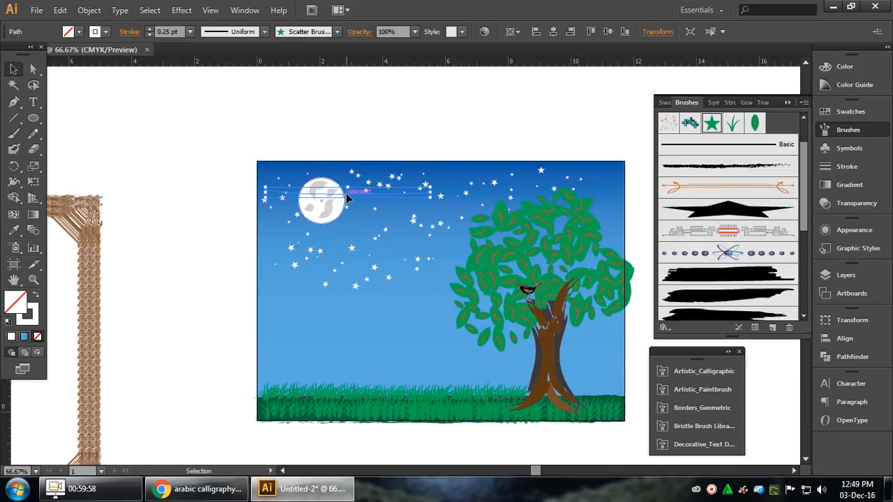
left_click(401, 120)
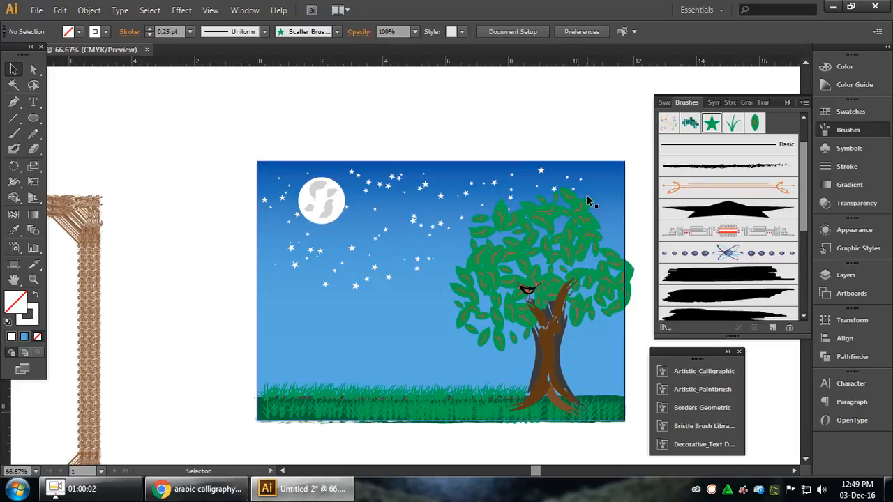
Step: Extend the lower star path's right end beyond the treetop by moving its end anchor to about X 11.15 in, Y 1 in
left_click(483, 205)
key("a")
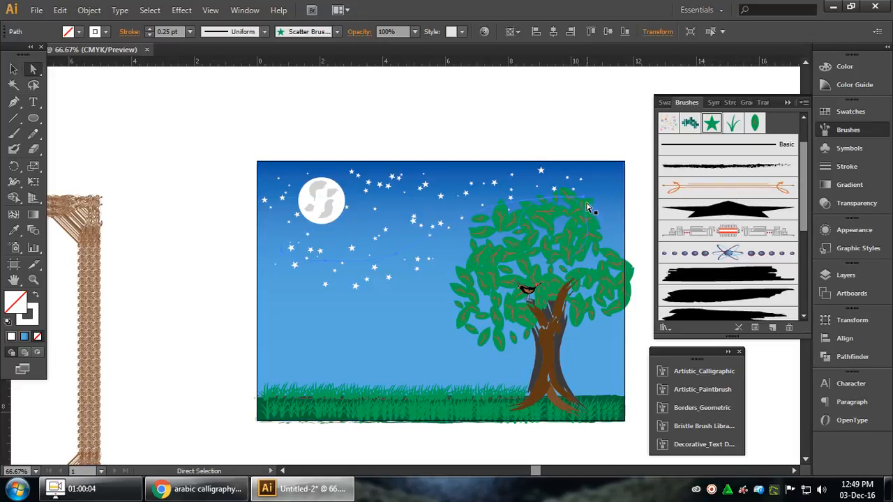
left_click_drag(584, 197, 608, 192)
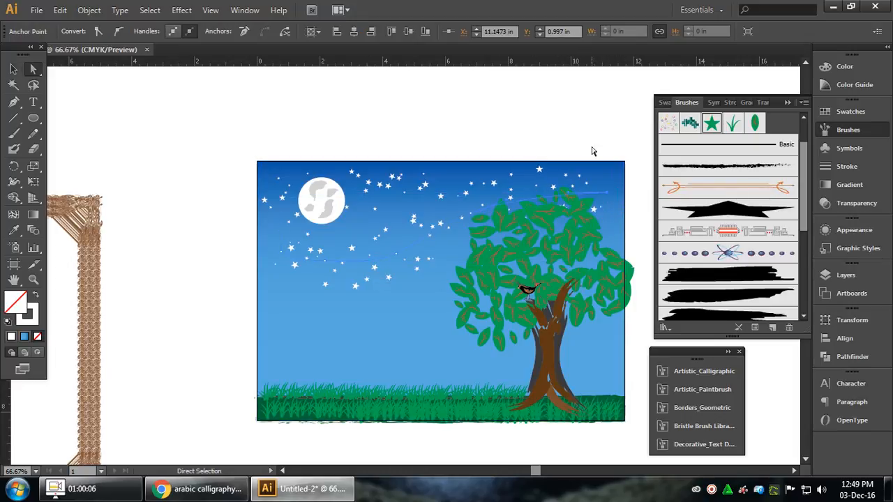
left_click(590, 128)
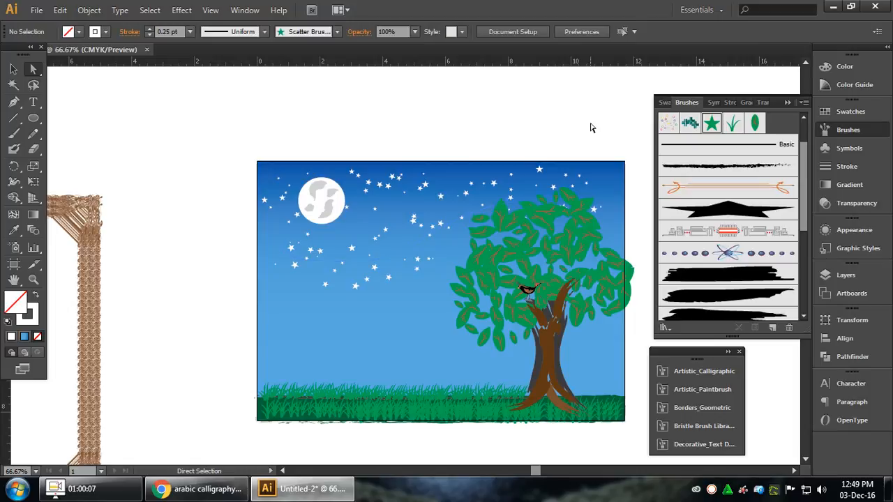
left_click(13, 69)
key("ctrl+minus")
key("ctrl+minus")
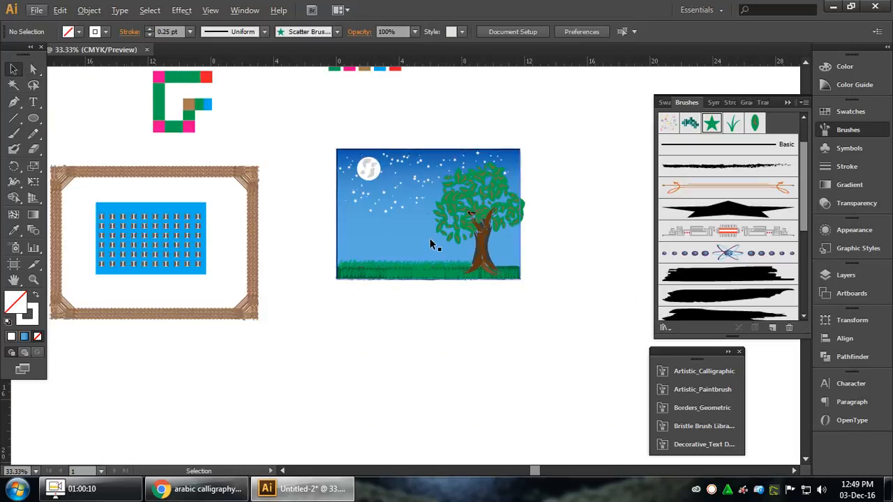
key("ctrl+plus")
key("ctrl+plus")
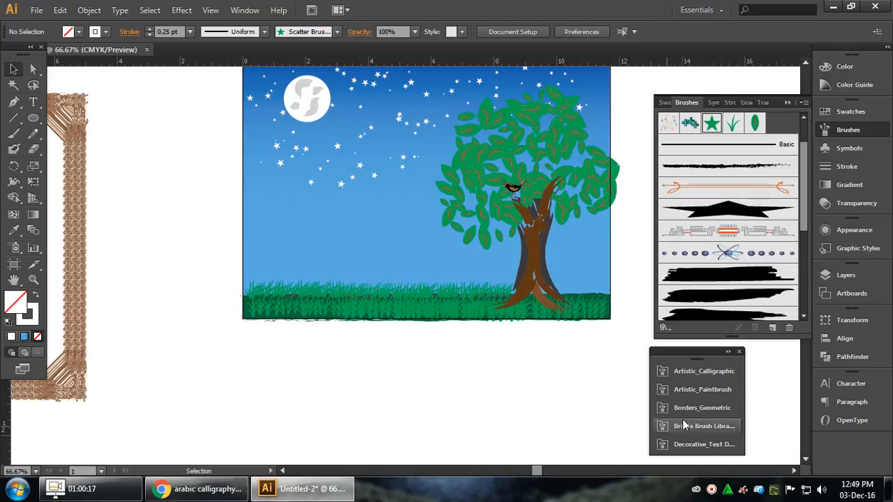
scroll(575, 390, "up", 2)
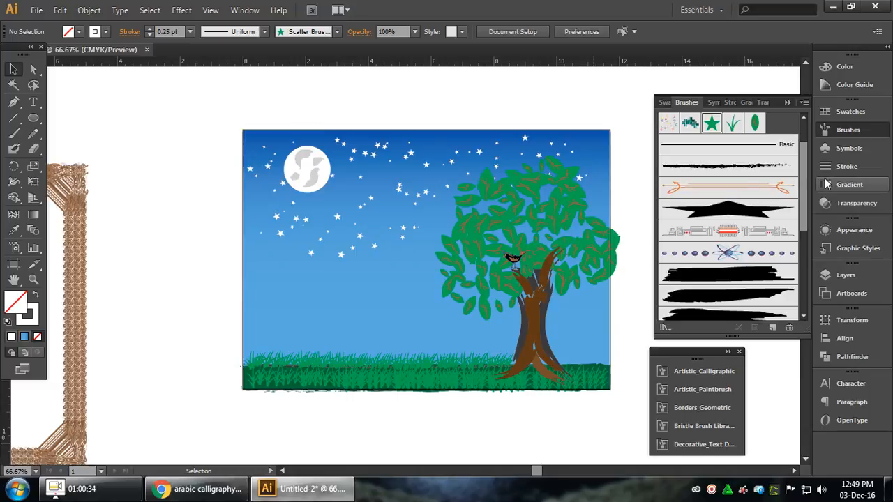
mouse_move(802, 207)
left_mouse_down()
mouse_move(819, 304)
mouse_move(815, 171)
left_mouse_up()
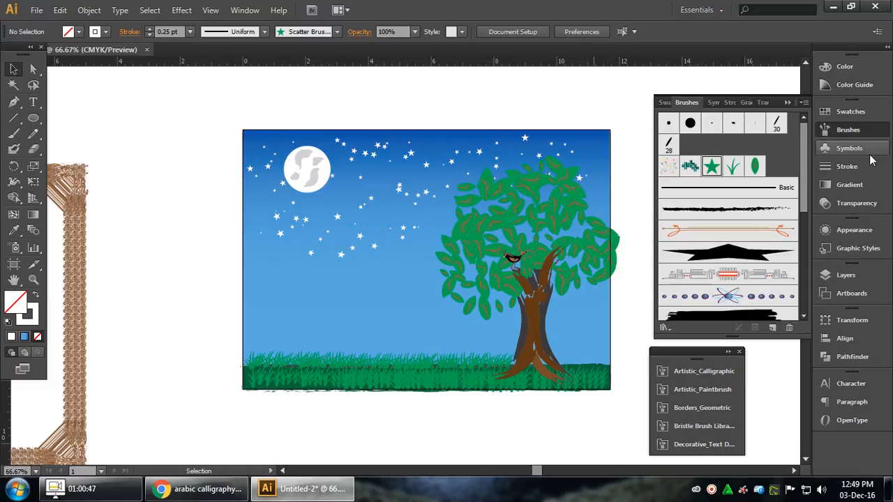
left_click(89, 495)
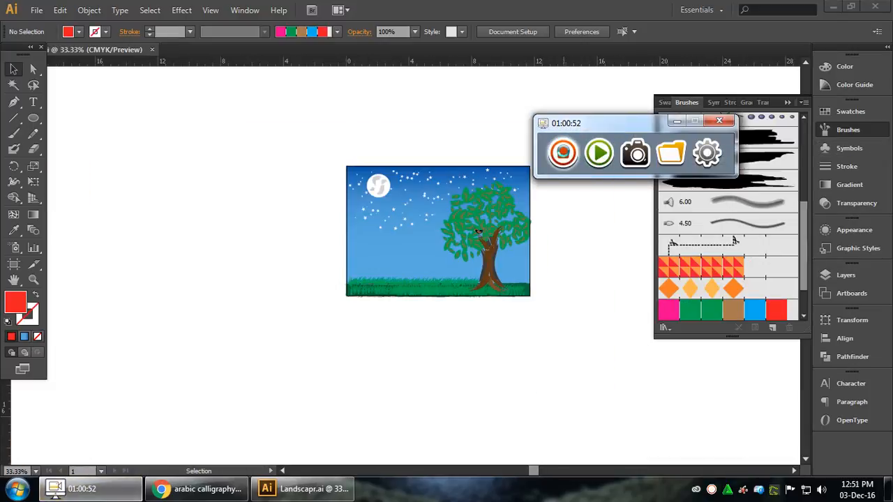